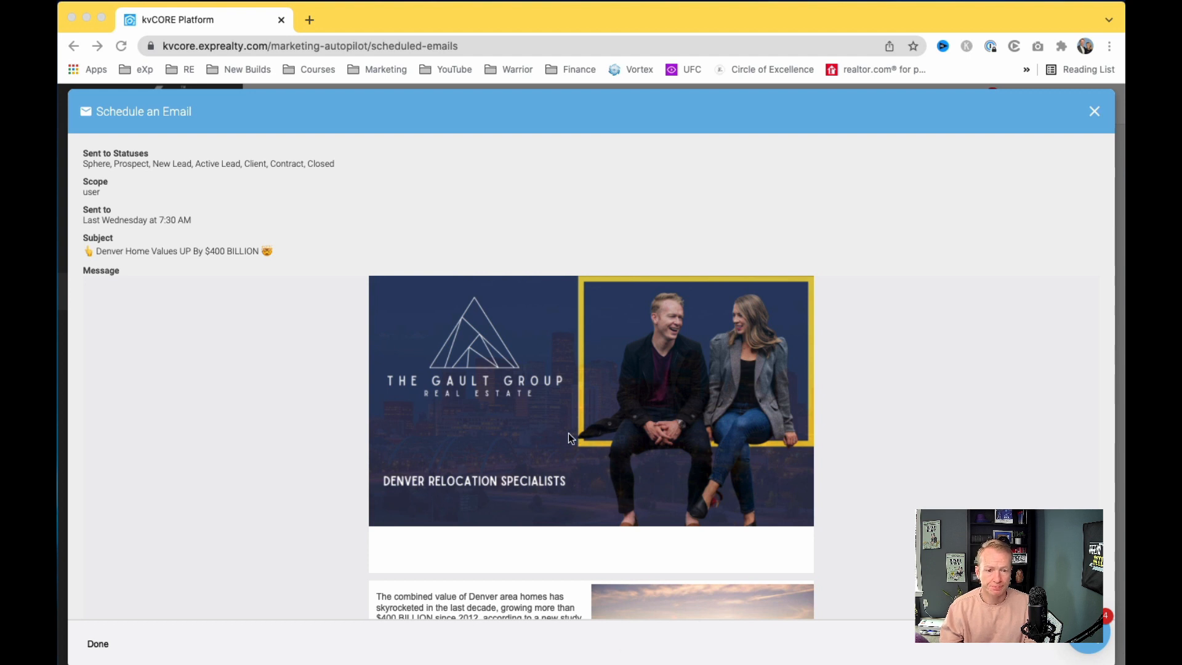
Step: Scroll through the scheduled email preview and test the Thornton button's home search link
{"action": "scroll", "coordinate": [589, 404], "scroll_direction": "down", "scroll_amount": 1}
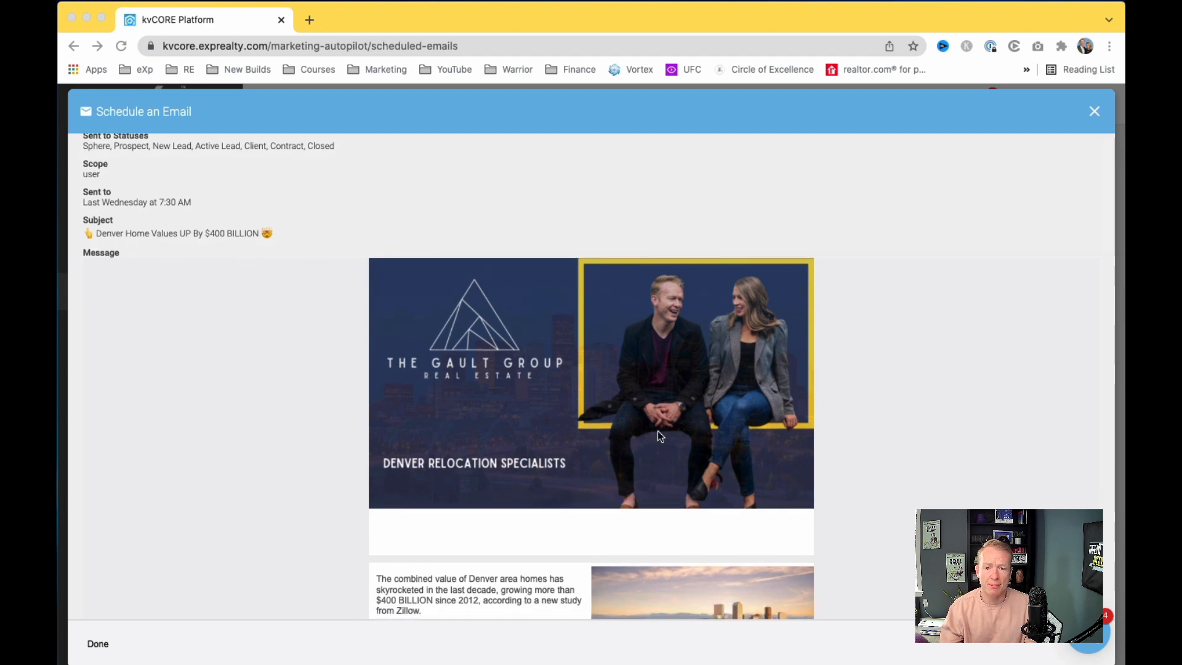
{"action": "scroll", "coordinate": [670, 309], "scroll_direction": "down", "scroll_amount": 2}
{"action": "scroll", "coordinate": [679, 308], "scroll_direction": "up", "scroll_amount": 1}
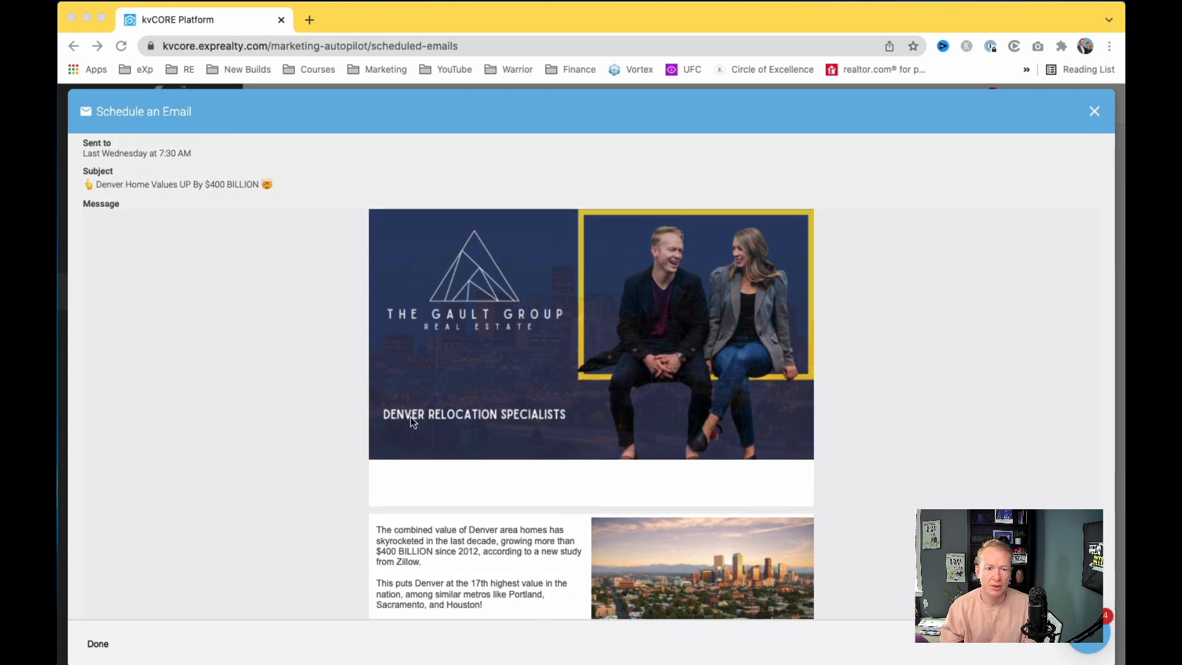
{"action": "scroll", "coordinate": [541, 415], "scroll_direction": "down", "scroll_amount": 1}
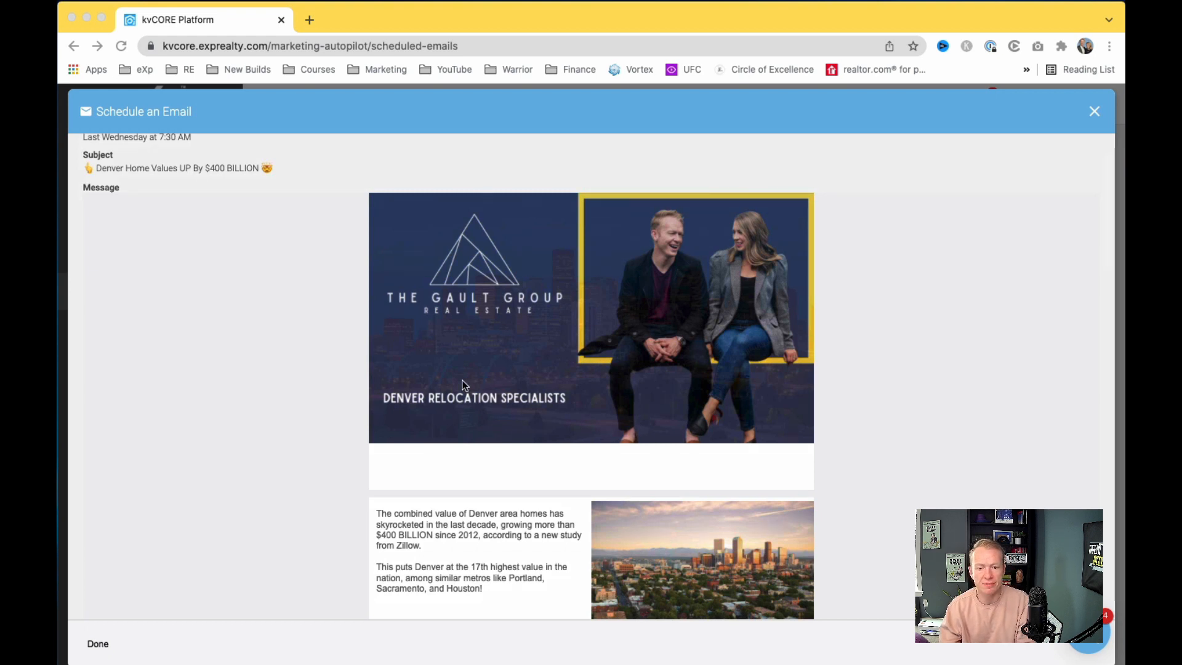
{"action": "scroll", "coordinate": [462, 400], "scroll_direction": "down", "scroll_amount": 5}
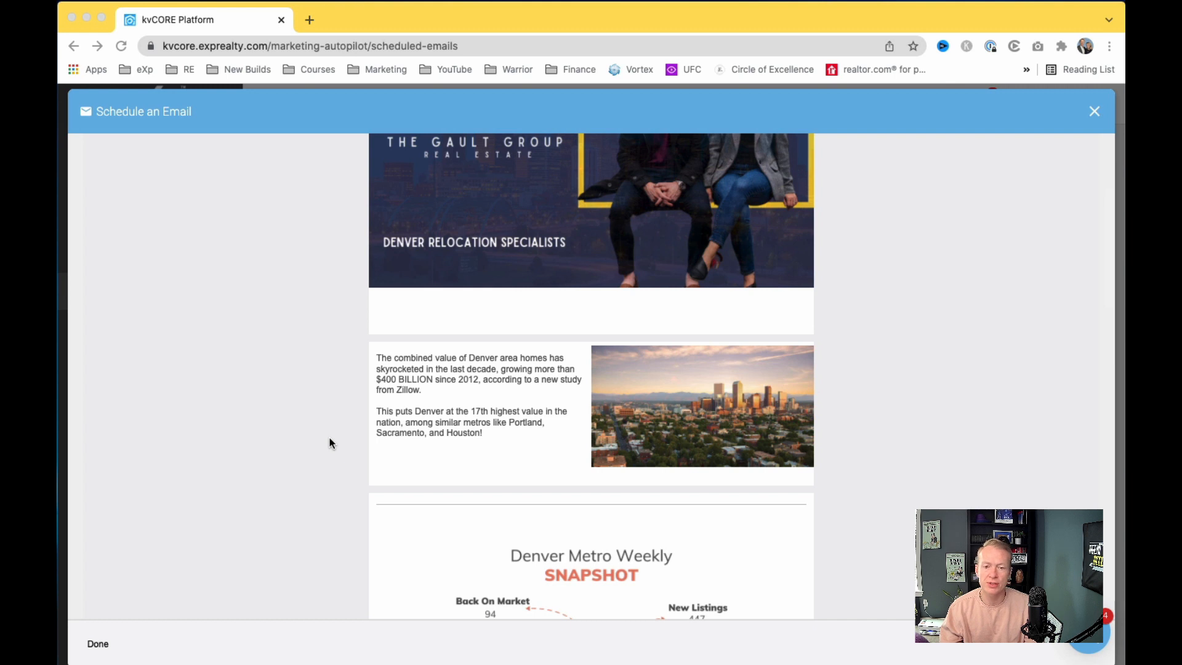
{"action": "scroll", "coordinate": [331, 443], "scroll_direction": "up", "scroll_amount": 5}
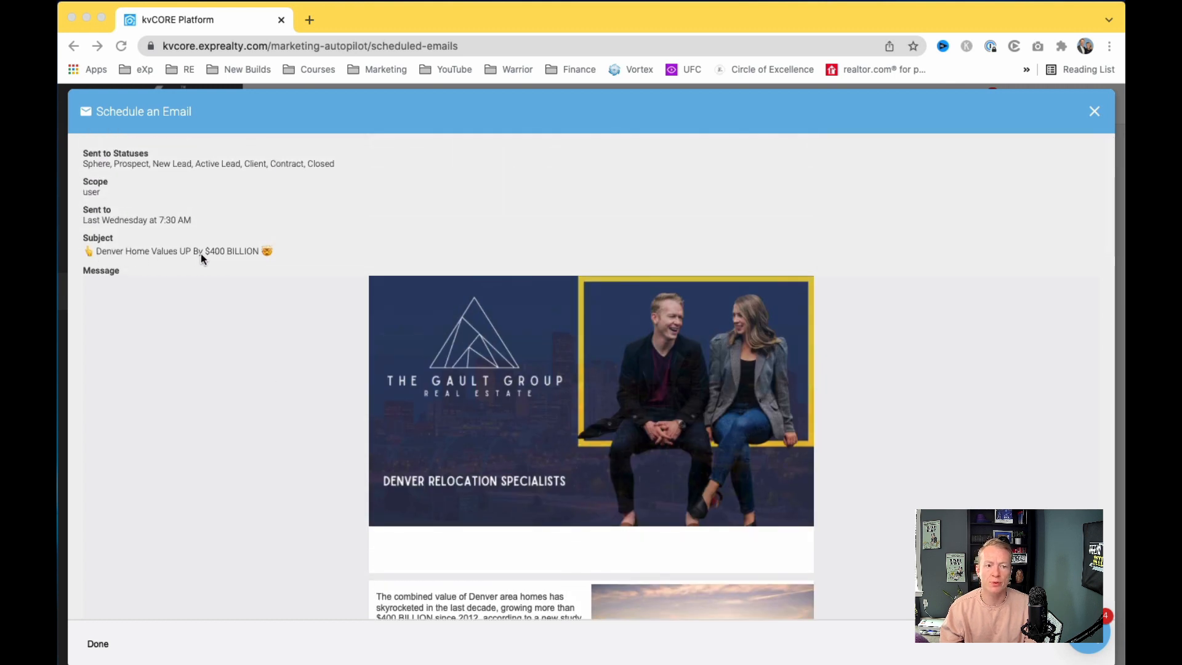
{"action": "scroll", "coordinate": [308, 268], "scroll_direction": "down", "scroll_amount": 6}
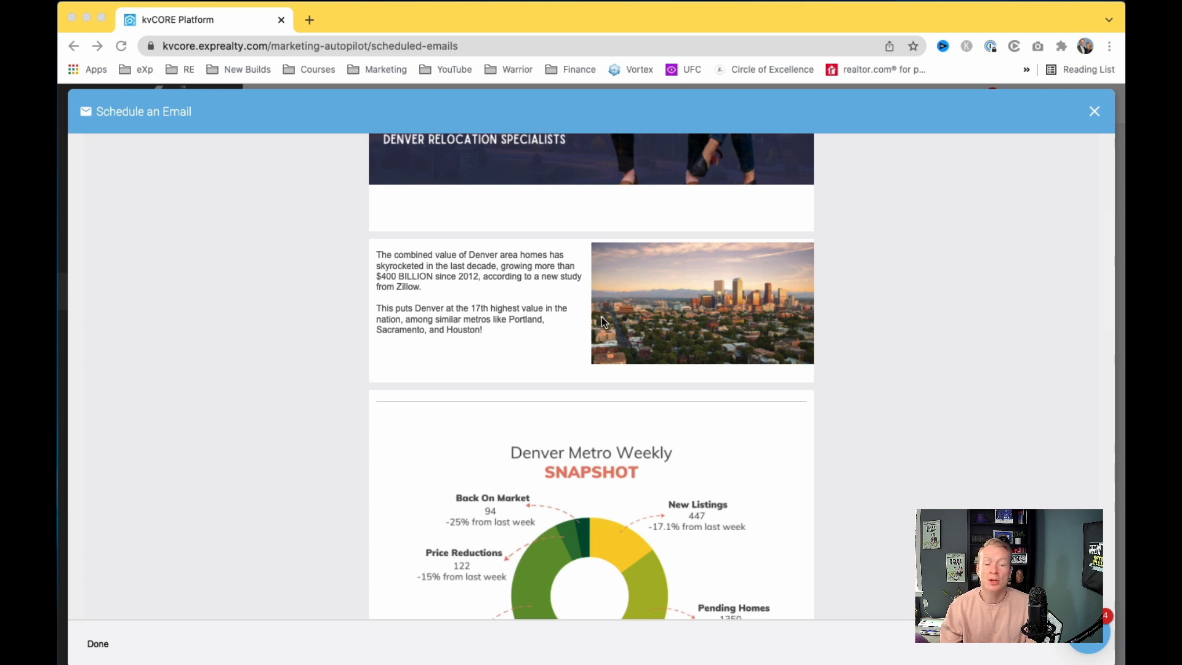
{"action": "scroll", "coordinate": [575, 335], "scroll_direction": "down", "scroll_amount": 4}
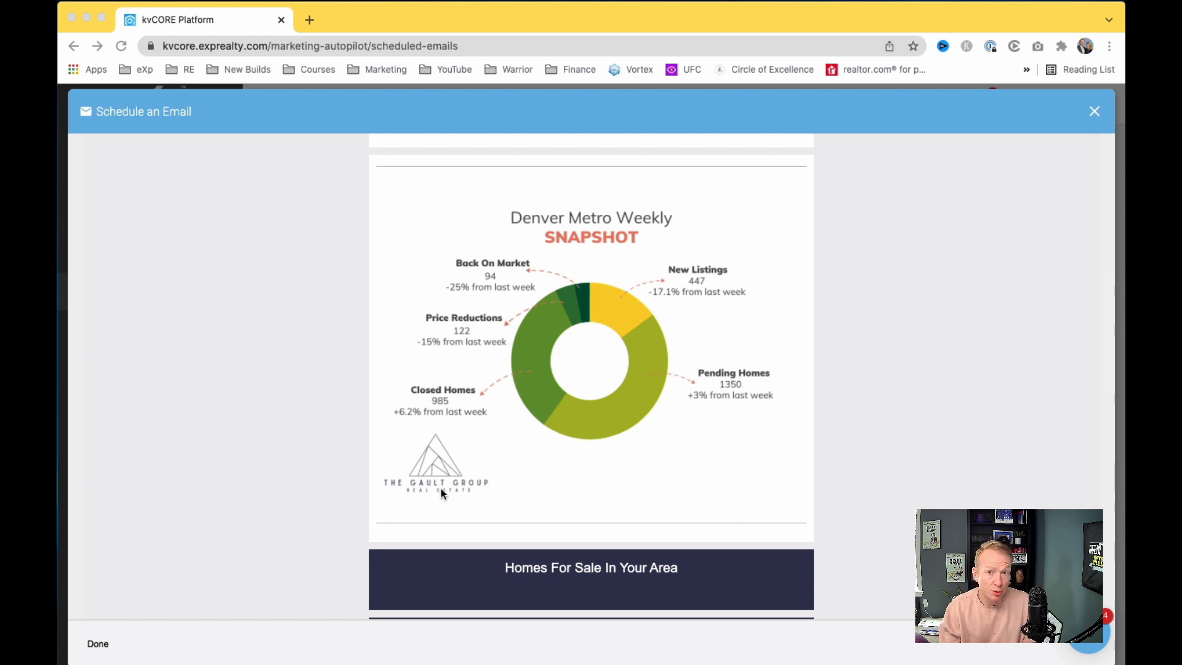
{"action": "scroll", "coordinate": [461, 486], "scroll_direction": "down", "scroll_amount": 10}
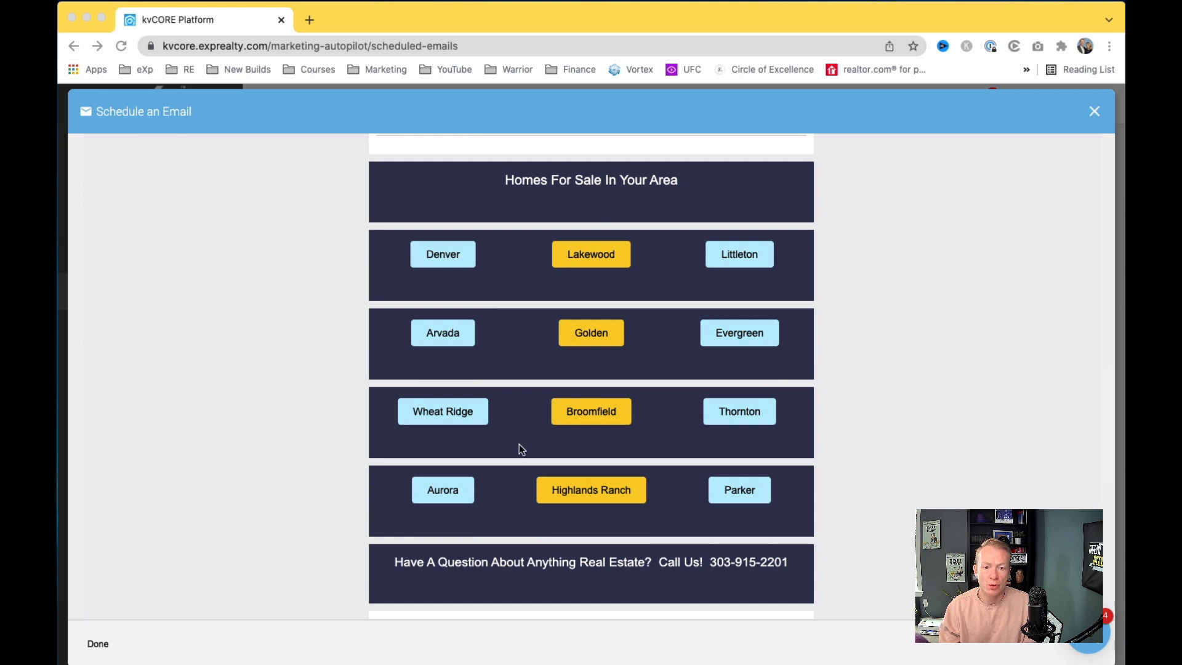
{"action": "left_click", "coordinate": [747, 409]}
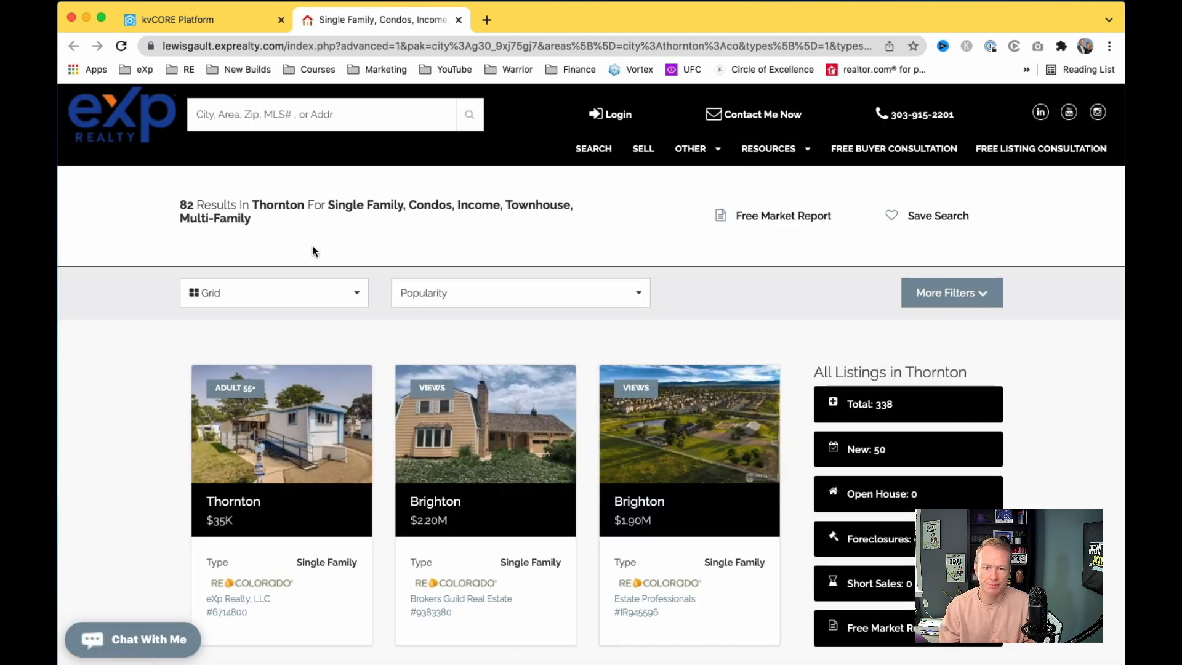
{"action": "left_click", "coordinate": [458, 20]}
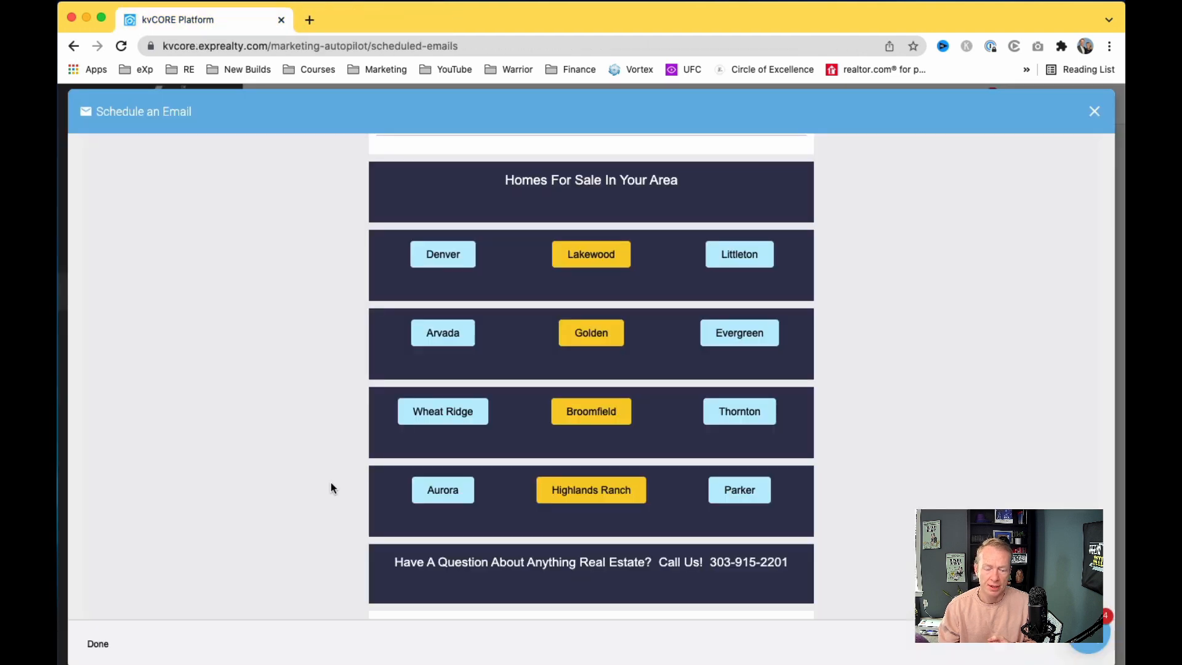
Step: Review the rest of the scheduled email preview, then close it
{"action": "scroll", "coordinate": [331, 482], "scroll_direction": "down", "scroll_amount": 4}
{"action": "scroll", "coordinate": [558, 365], "scroll_direction": "down", "scroll_amount": 2}
{"action": "scroll", "coordinate": [558, 366], "scroll_direction": "down", "scroll_amount": 1}
{"action": "scroll", "coordinate": [626, 380], "scroll_direction": "down", "scroll_amount": 2}
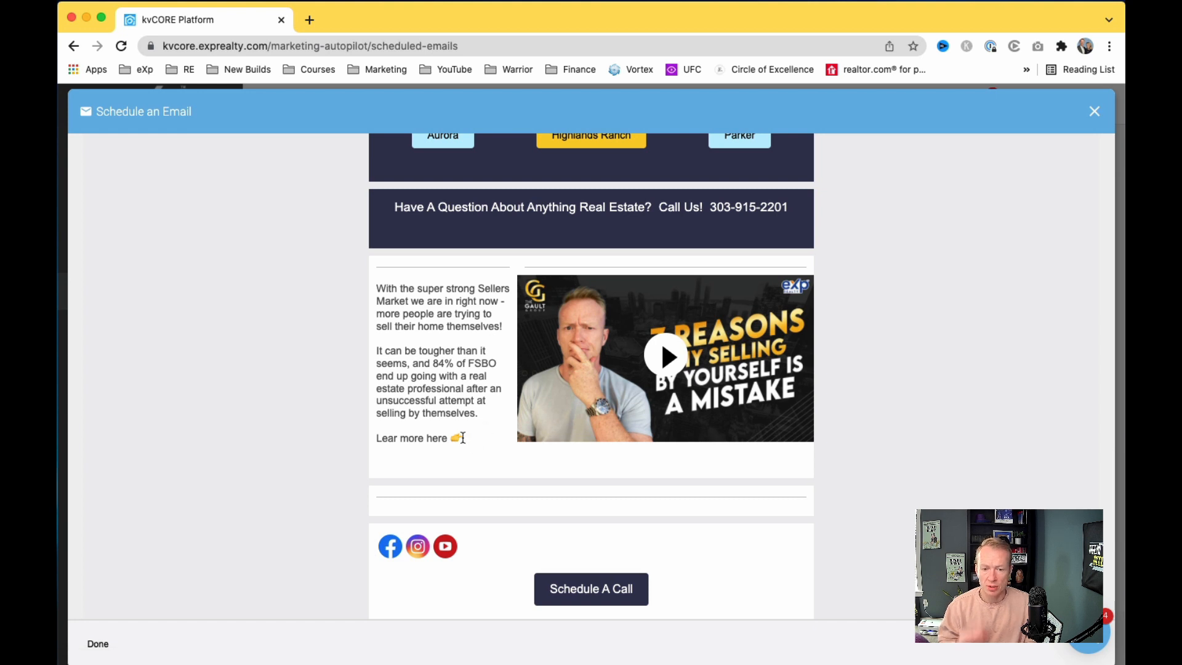
{"action": "scroll", "coordinate": [463, 437], "scroll_direction": "down", "scroll_amount": 3}
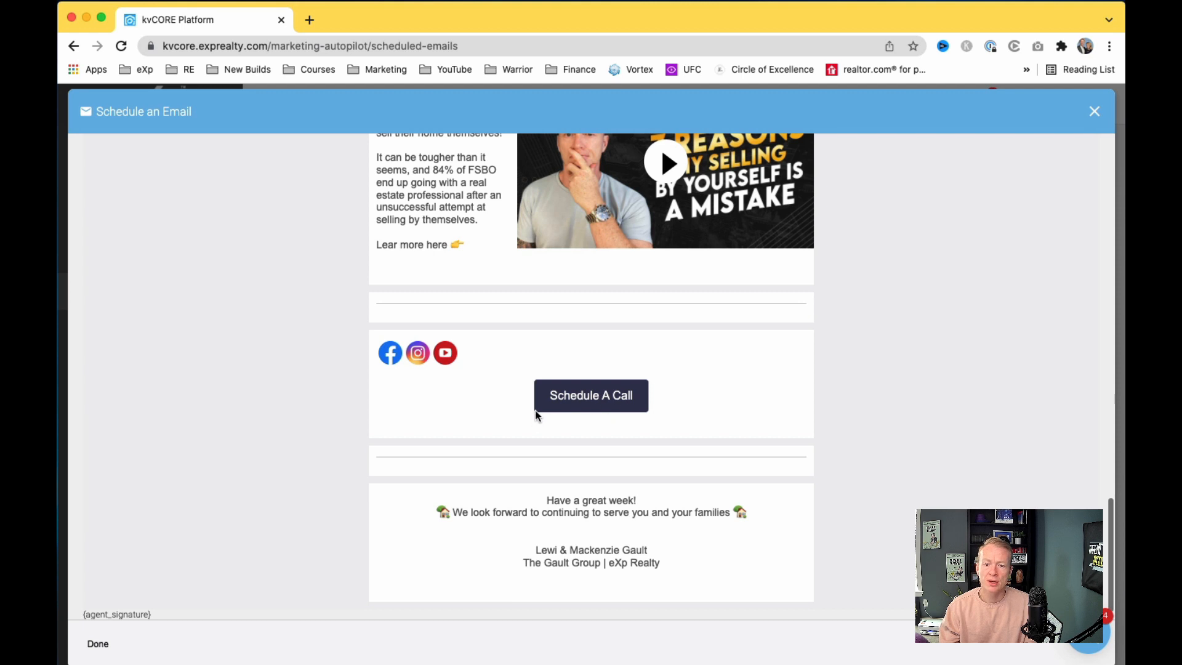
{"action": "scroll", "coordinate": [602, 403], "scroll_direction": "down", "scroll_amount": 2}
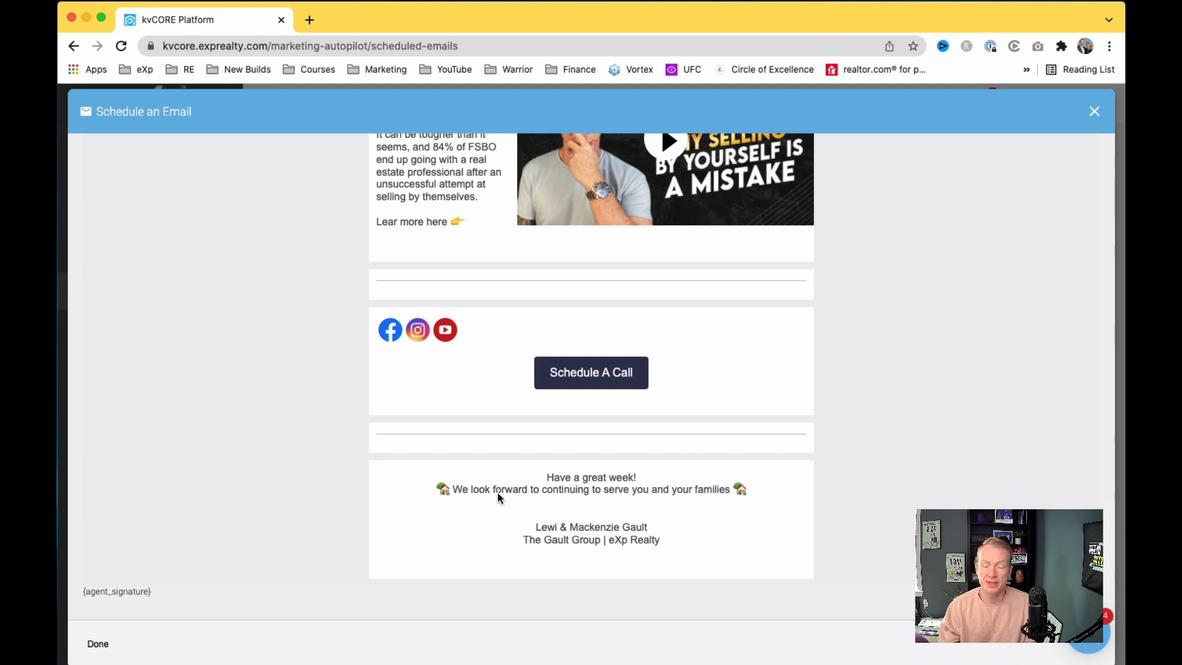
{"action": "scroll", "coordinate": [498, 493], "scroll_direction": "up", "scroll_amount": 20}
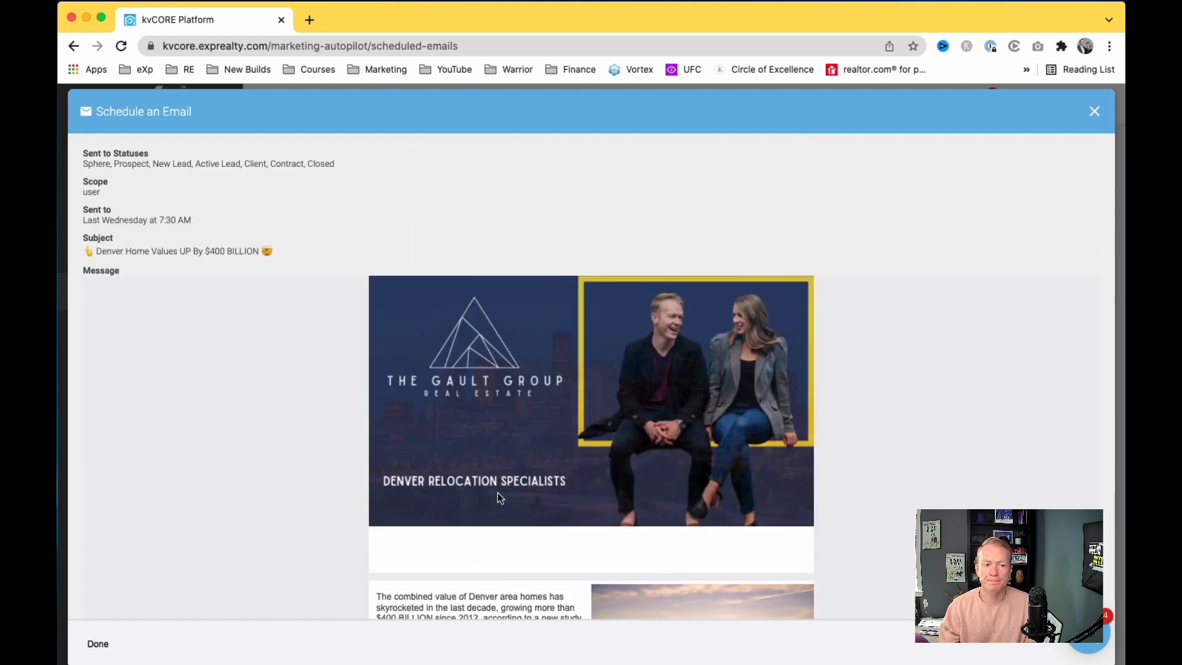
{"action": "scroll", "coordinate": [497, 492], "scroll_direction": "down", "scroll_amount": 3}
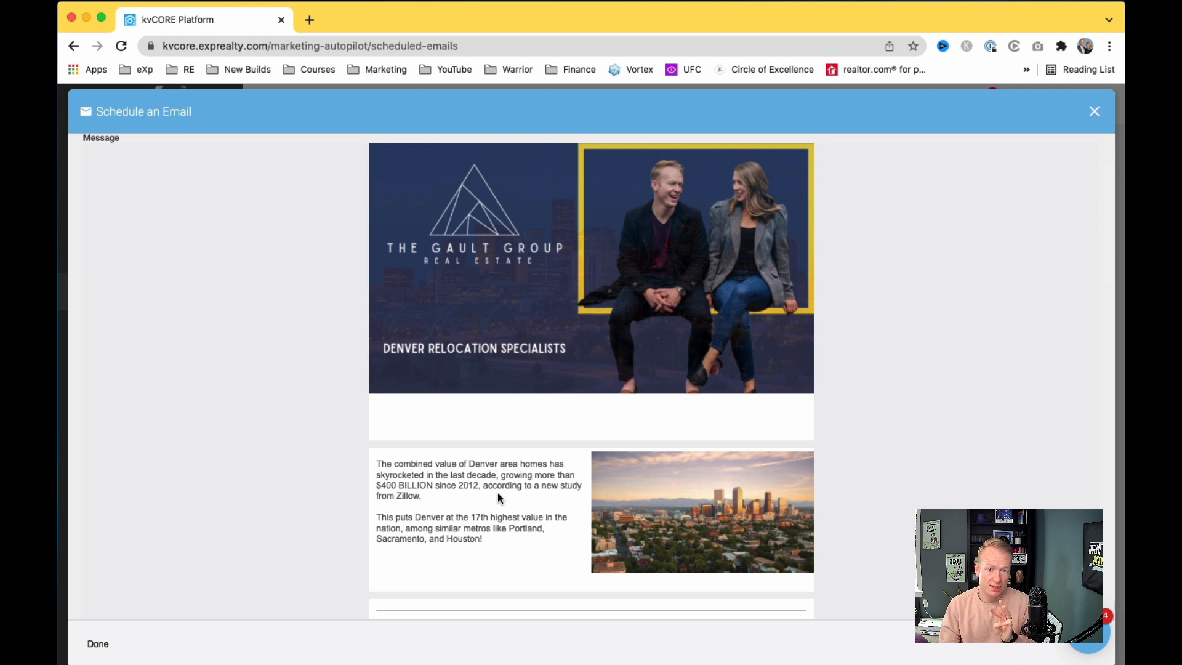
{"action": "scroll", "coordinate": [497, 492], "scroll_direction": "down", "scroll_amount": 5}
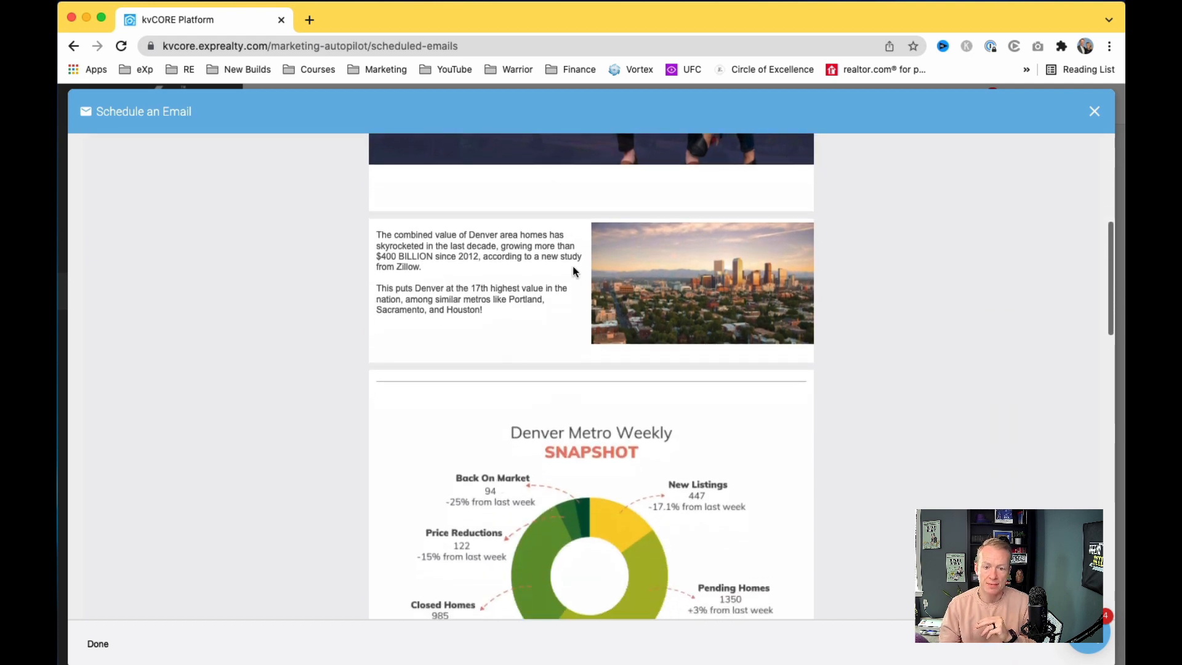
{"action": "scroll", "coordinate": [572, 266], "scroll_direction": "down", "scroll_amount": 5}
{"action": "scroll", "coordinate": [618, 355], "scroll_direction": "down", "scroll_amount": 10}
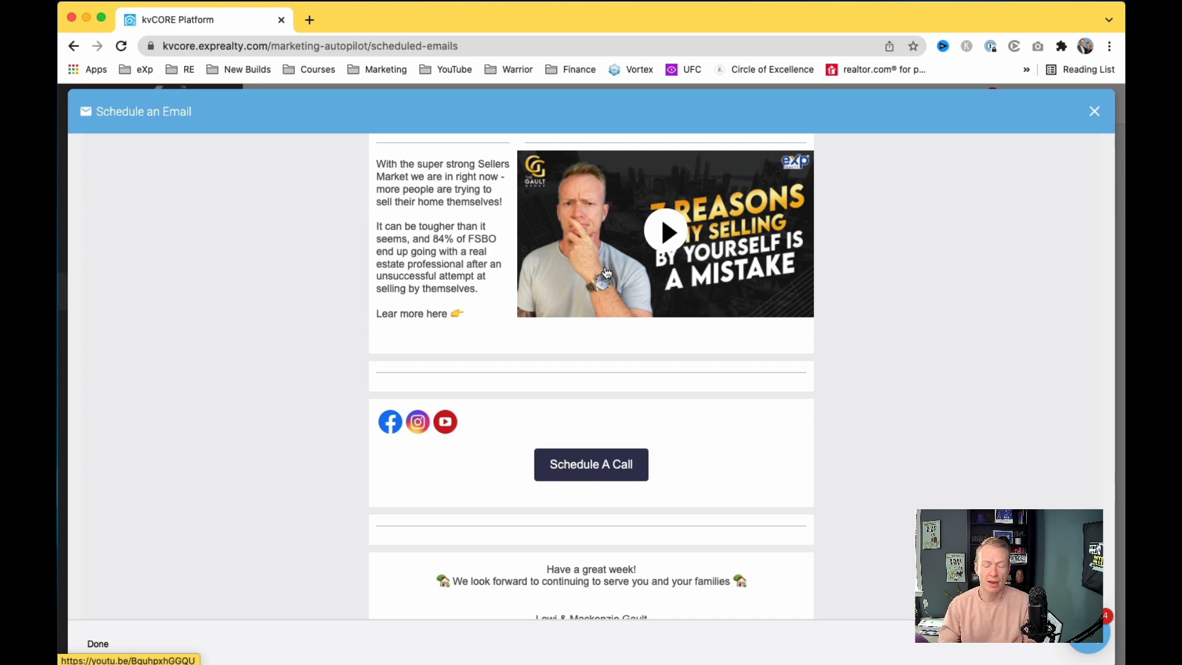
{"action": "scroll", "coordinate": [607, 272], "scroll_direction": "up", "scroll_amount": 15}
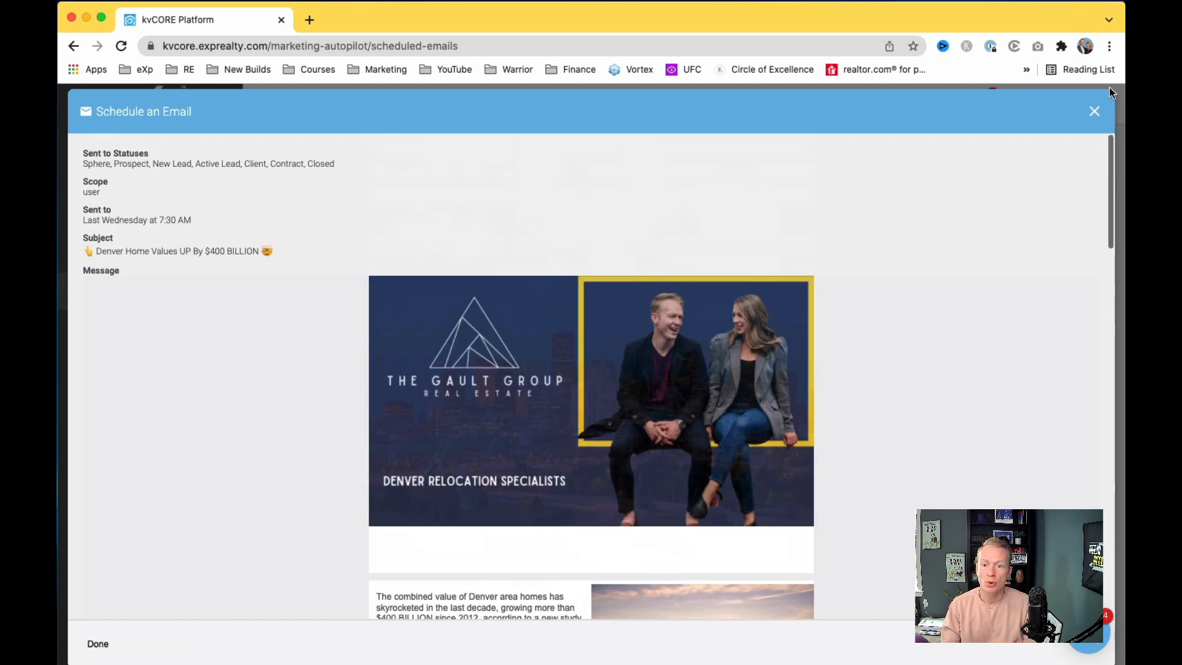
{"action": "left_click", "coordinate": [1094, 111]}
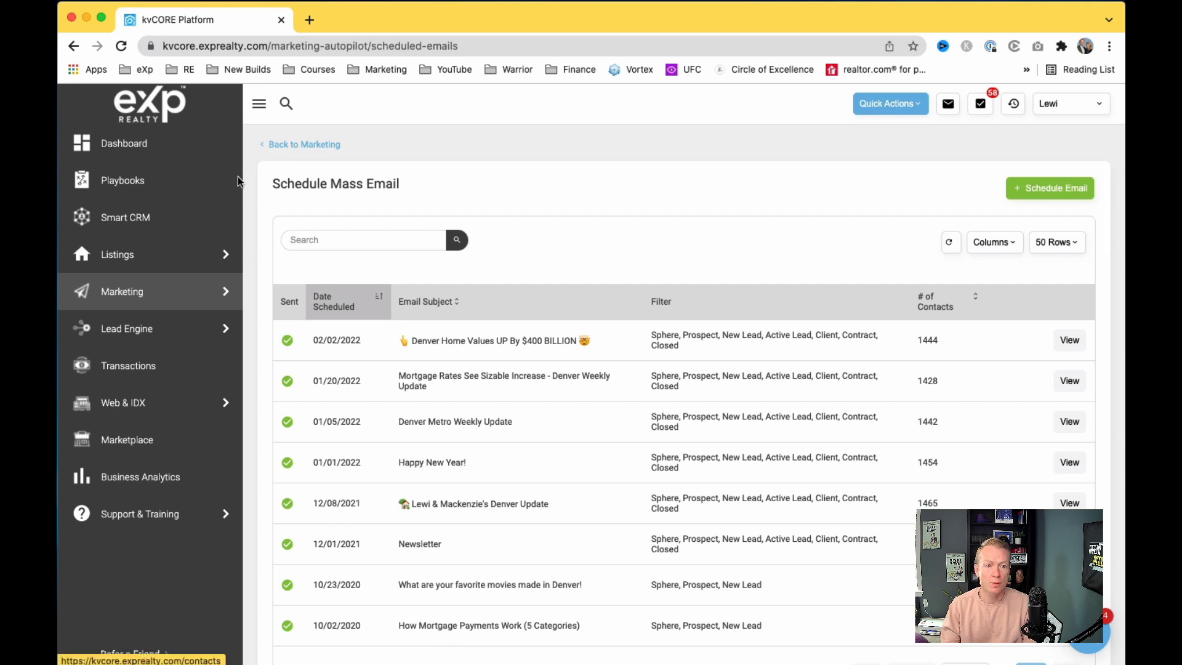
Step: Start a new Email Template from Marketing > Smart Campaigns > Templates
{"action": "left_click", "coordinate": [131, 293]}
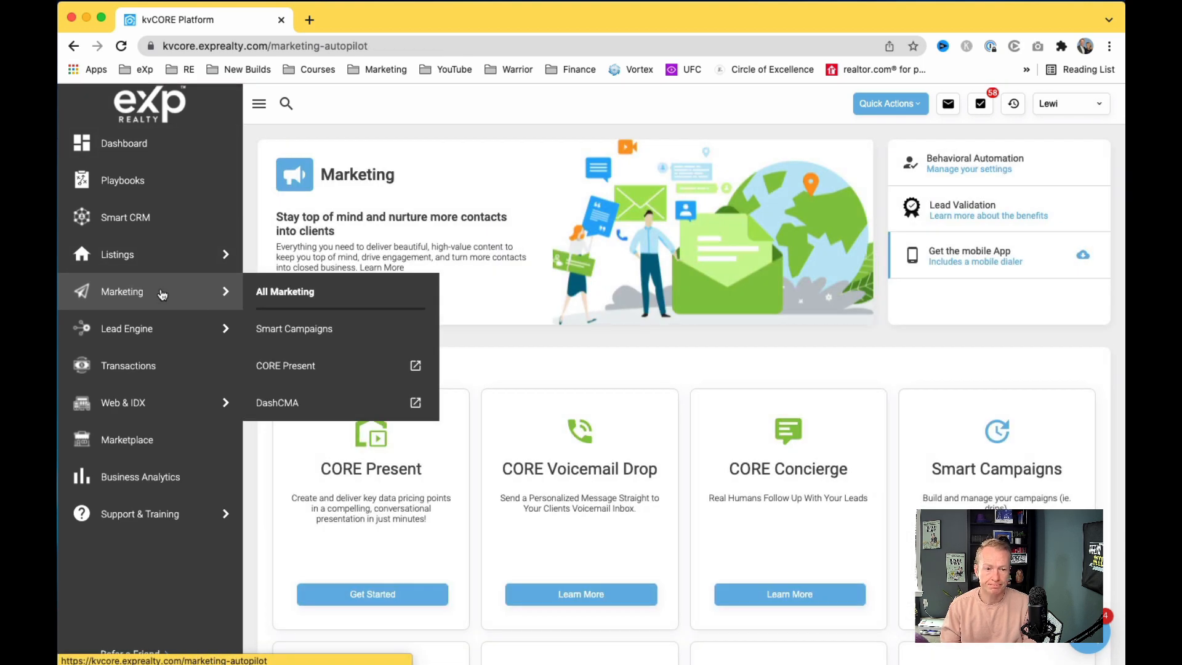
{"action": "left_click", "coordinate": [292, 330]}
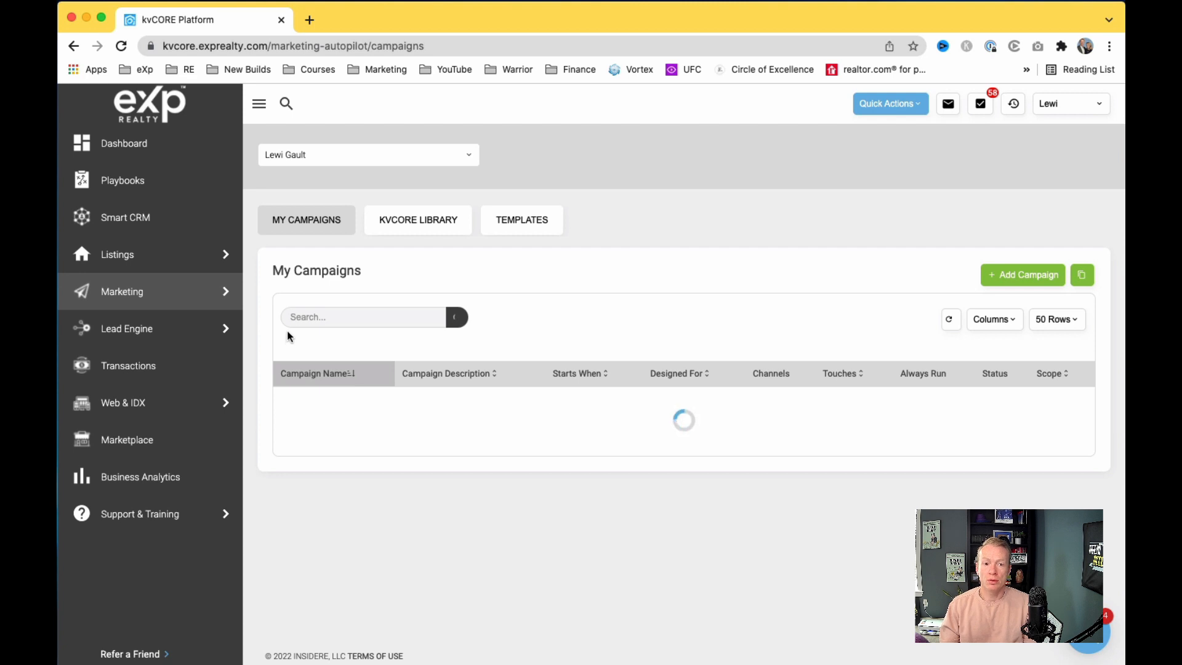
{"action": "left_click", "coordinate": [526, 224]}
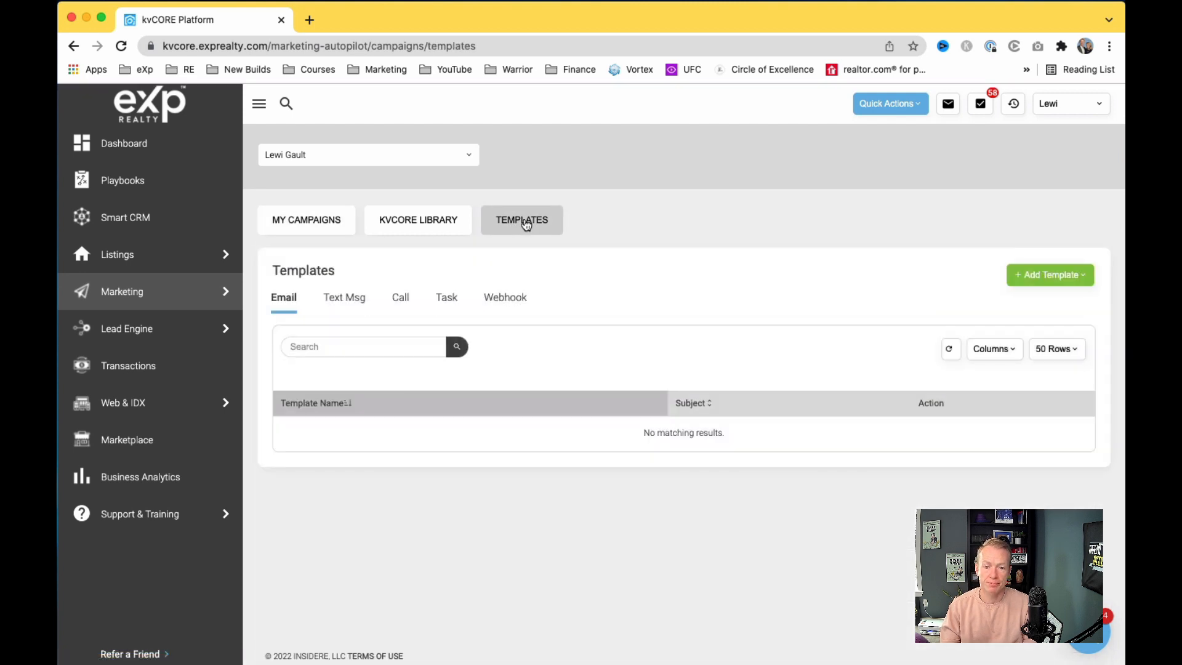
{"action": "left_click", "coordinate": [1074, 278]}
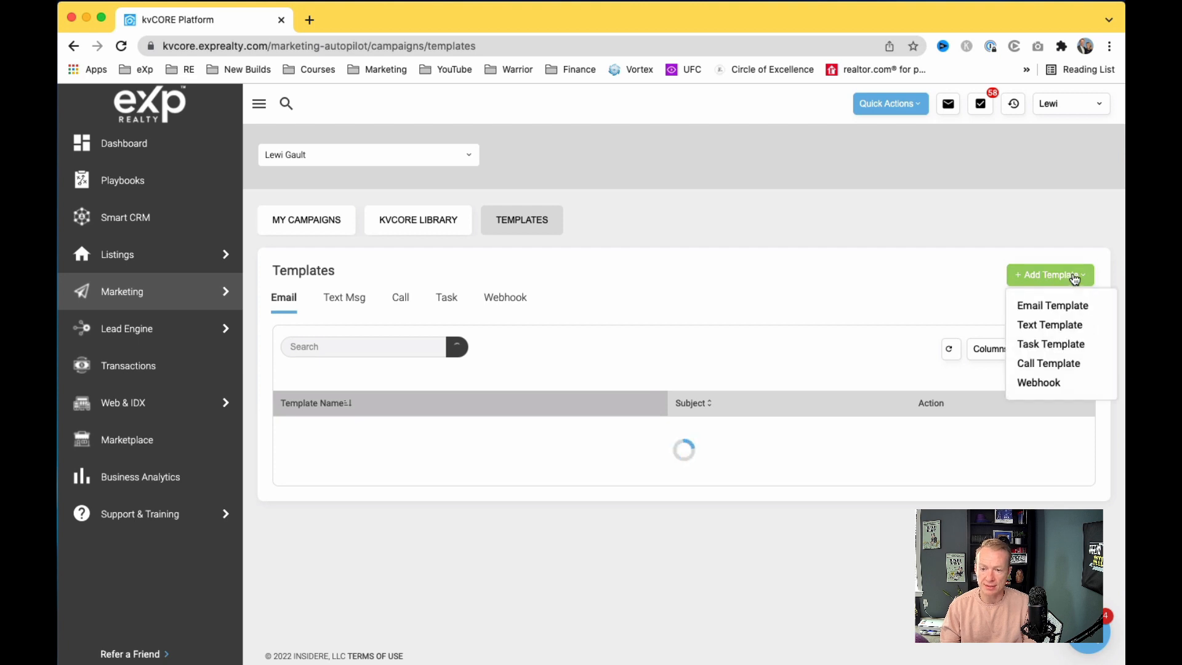
{"action": "left_click", "coordinate": [1050, 310]}
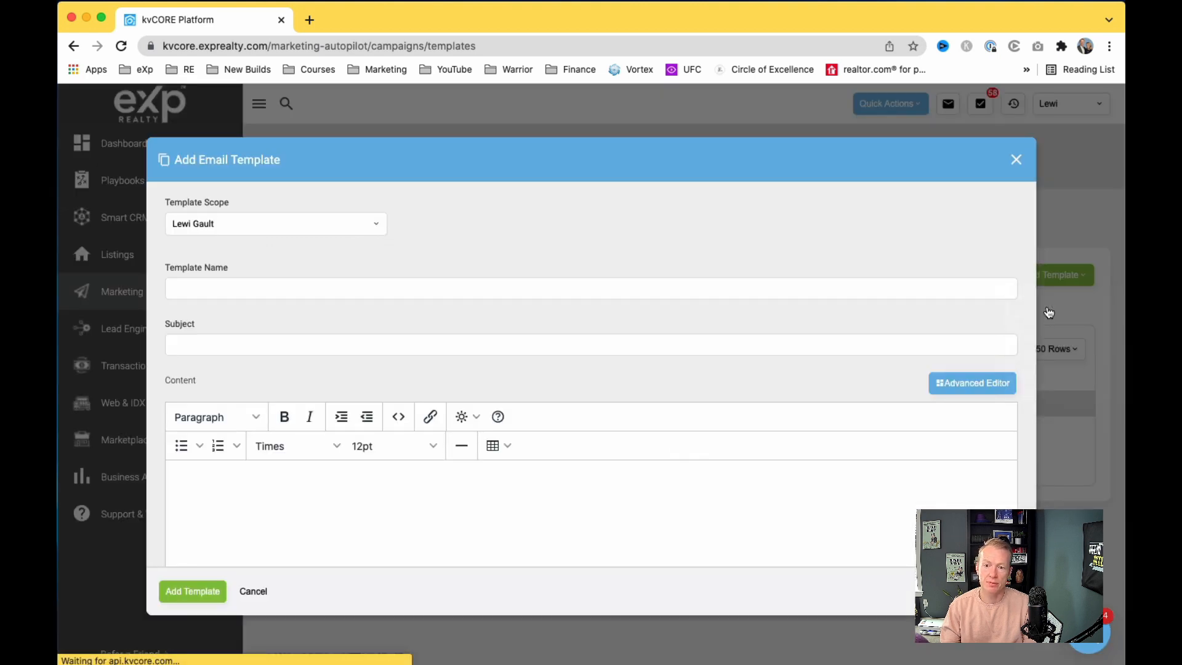
Step: Switch the template to the Advanced drag-and-drop editor, confirming Yes
{"action": "left_click", "coordinate": [985, 386]}
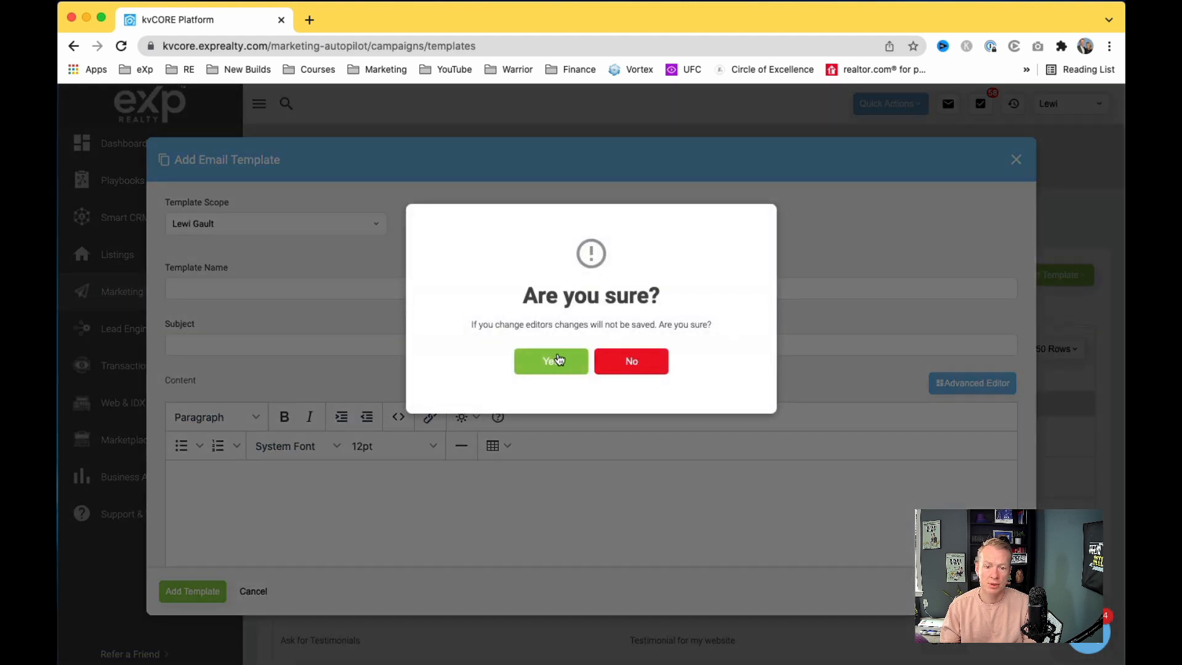
{"action": "left_click", "coordinate": [554, 362]}
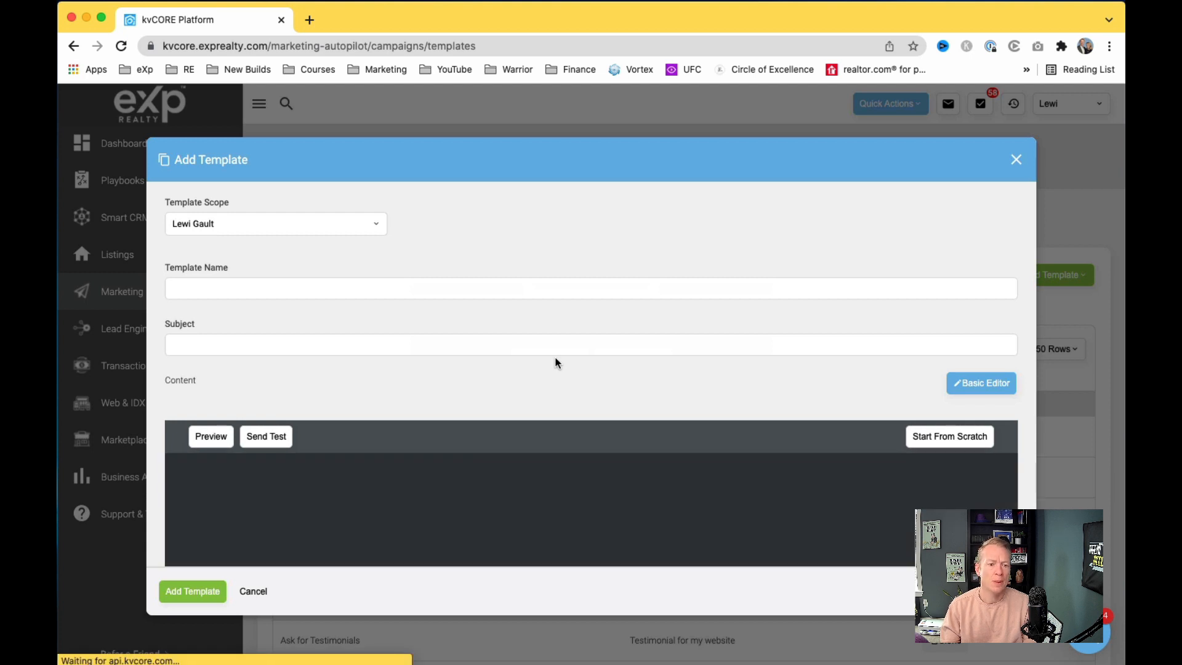
{"action": "scroll", "coordinate": [543, 362], "scroll_direction": "down", "scroll_amount": 2}
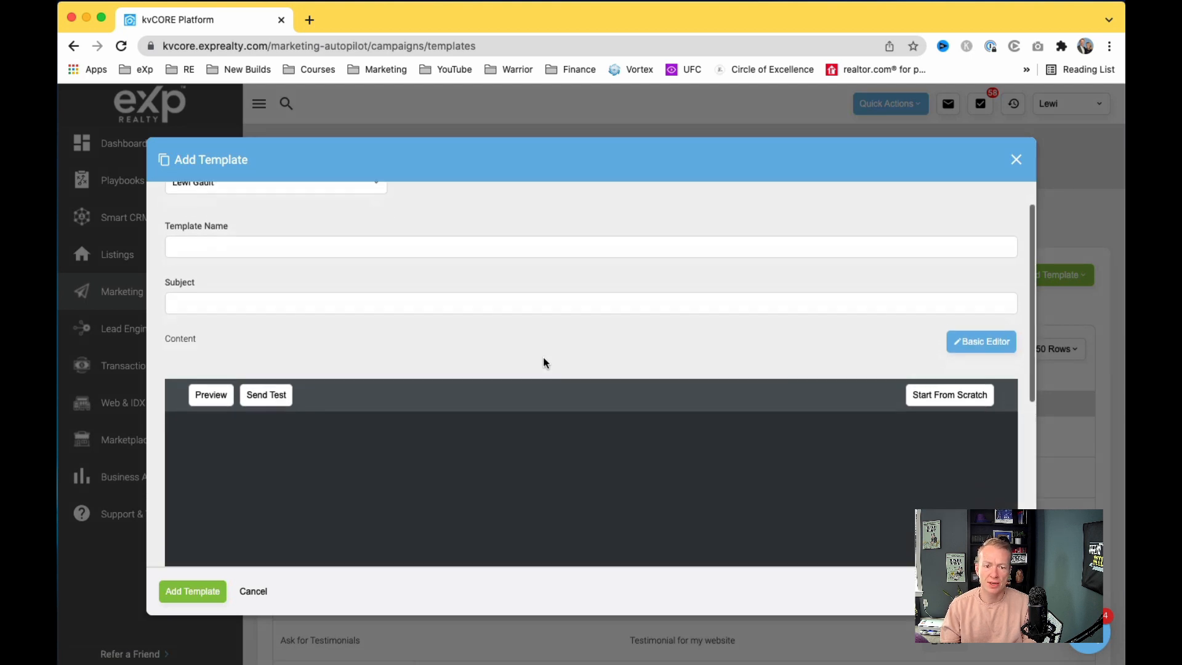
{"action": "scroll", "coordinate": [543, 362], "scroll_direction": "down", "scroll_amount": 1}
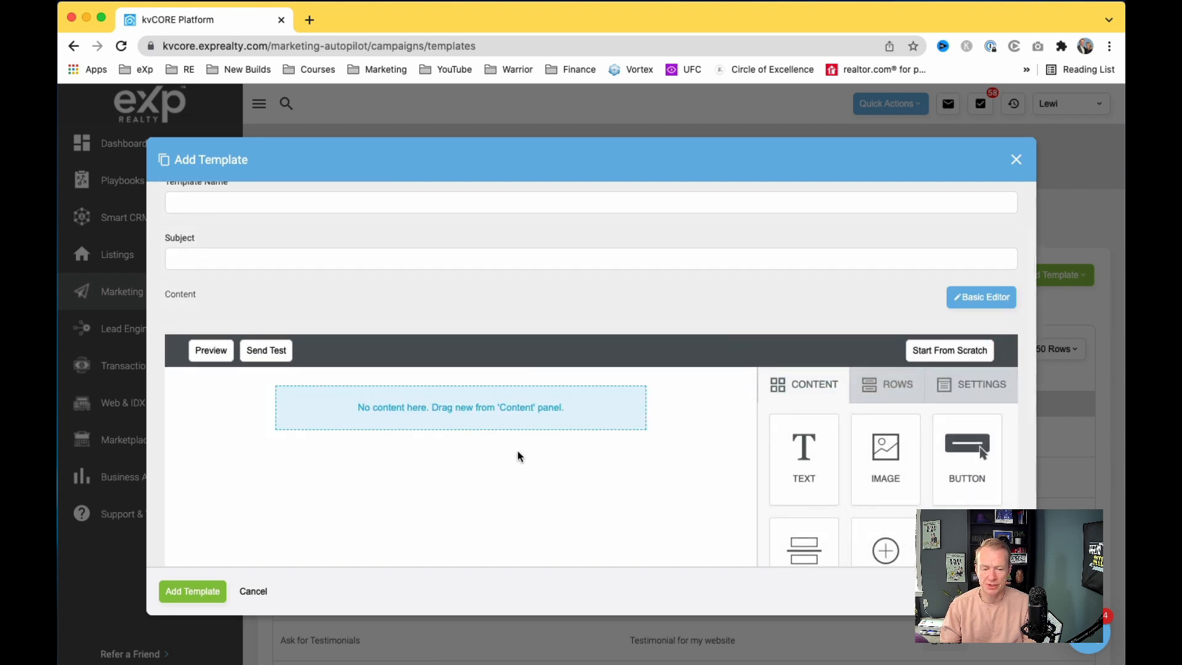
{"action": "scroll", "coordinate": [589, 471], "scroll_direction": "up", "scroll_amount": 3}
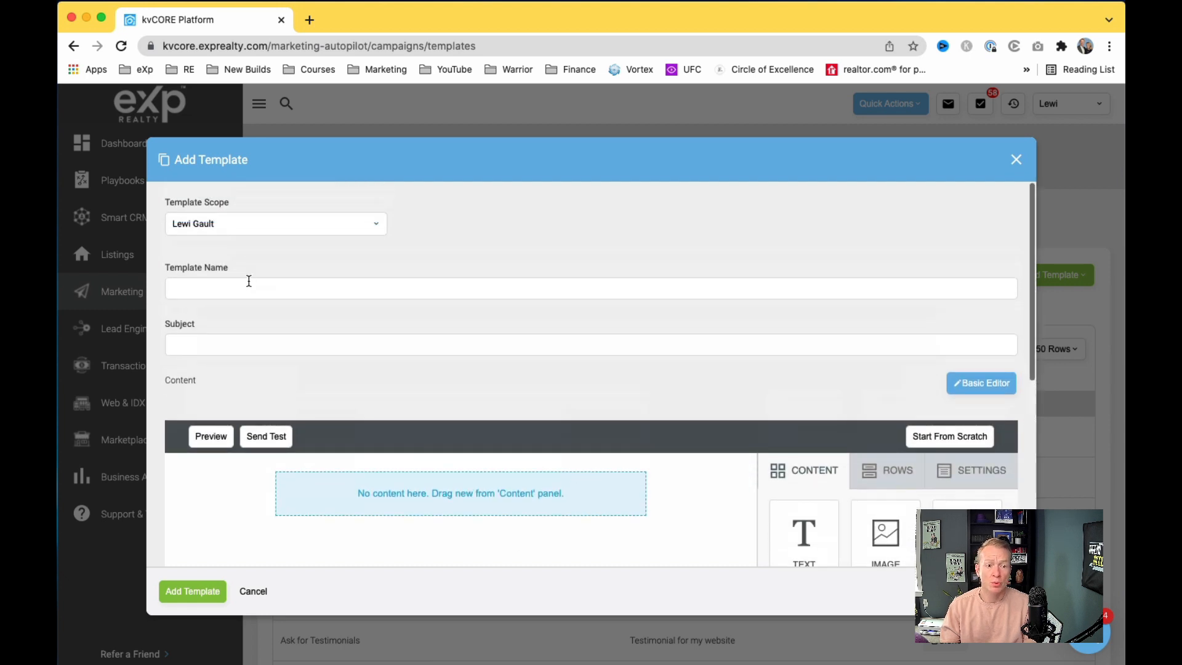
Step: Name the template 'Weekly Newsletter' and set the subject to the agent's name plus 'Weekly Update'
{"action": "left_click", "coordinate": [249, 283]}
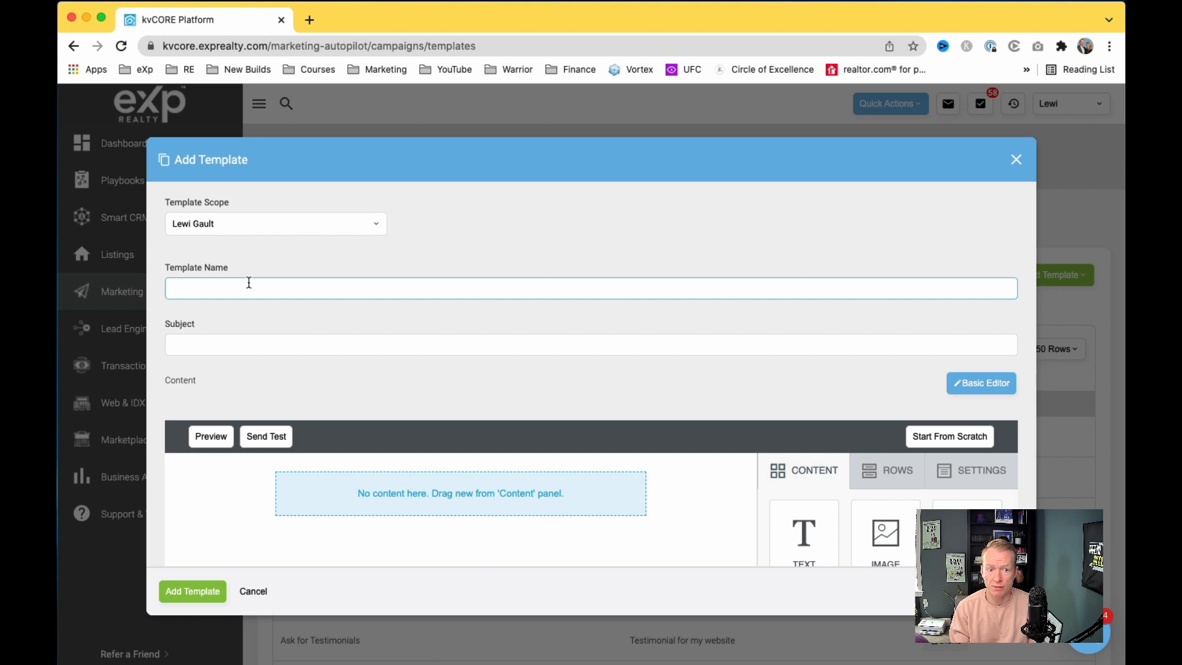
{"action": "type", "text": "Weekly News"}
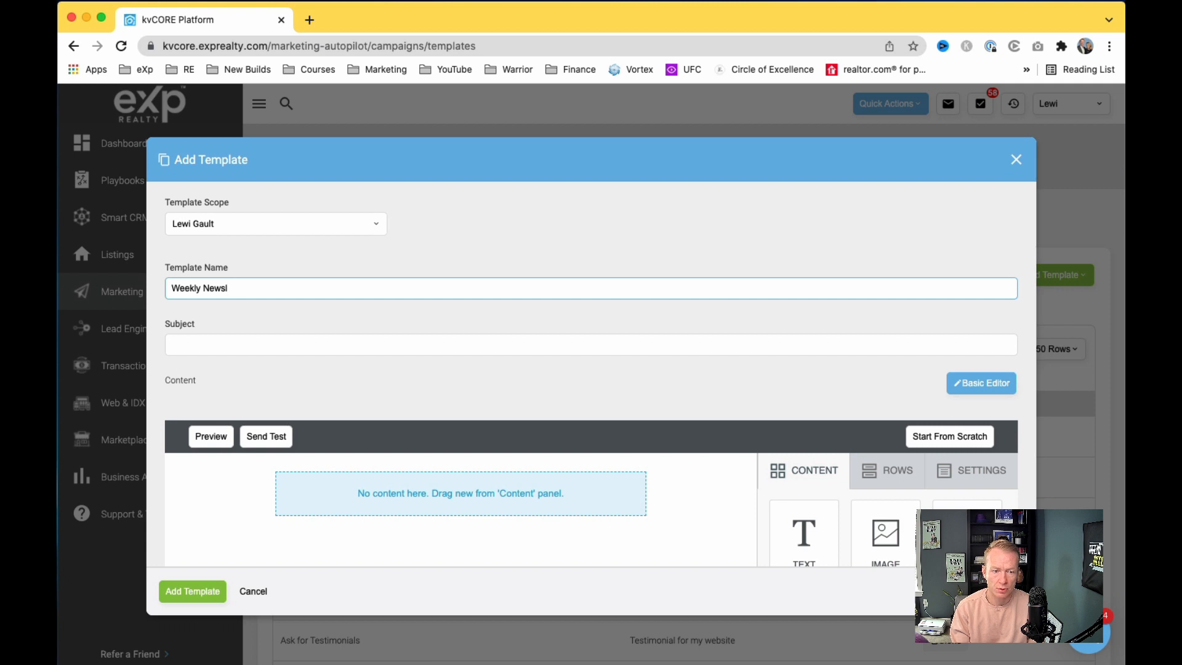
{"action": "type", "text": "letter"}
{"action": "key", "text": "Tab"}
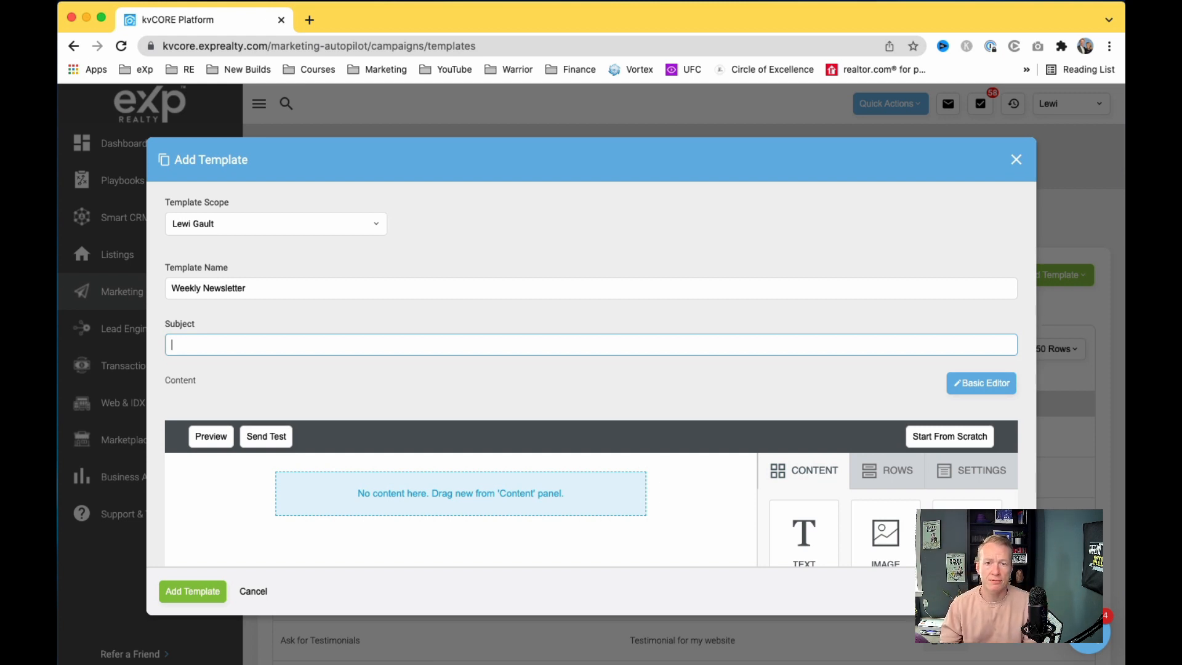
{"action": "type", "text": "Lewi"}
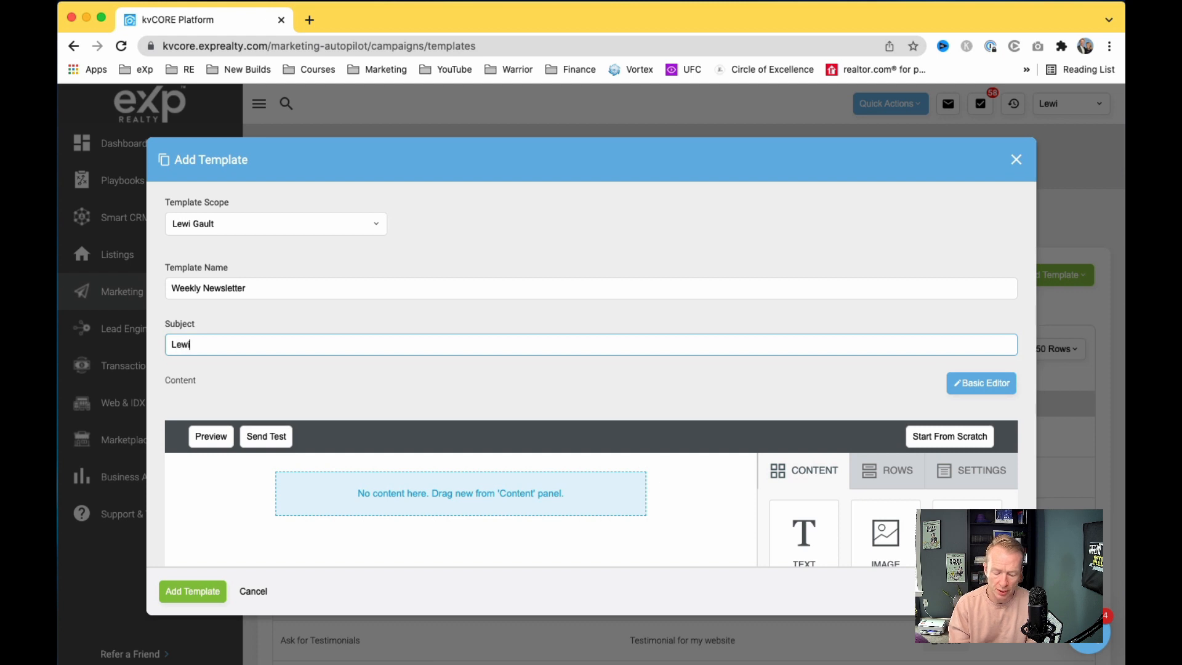
{"action": "type", "text": "'s W"}
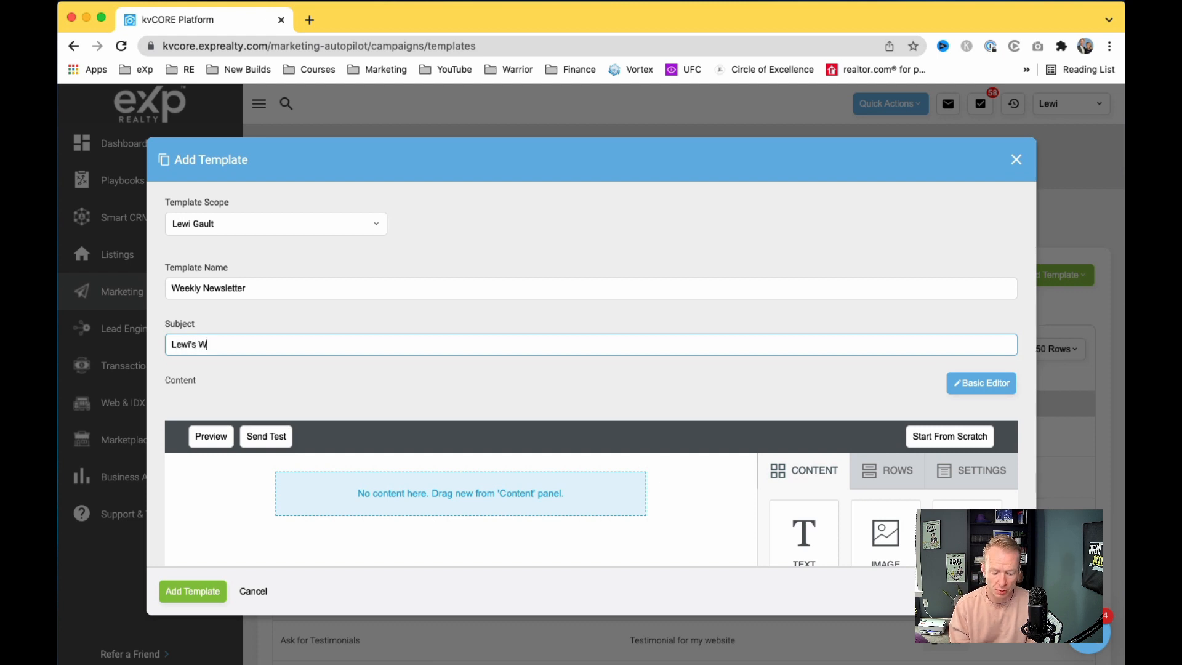
{"action": "type", "text": "eekly Update"}
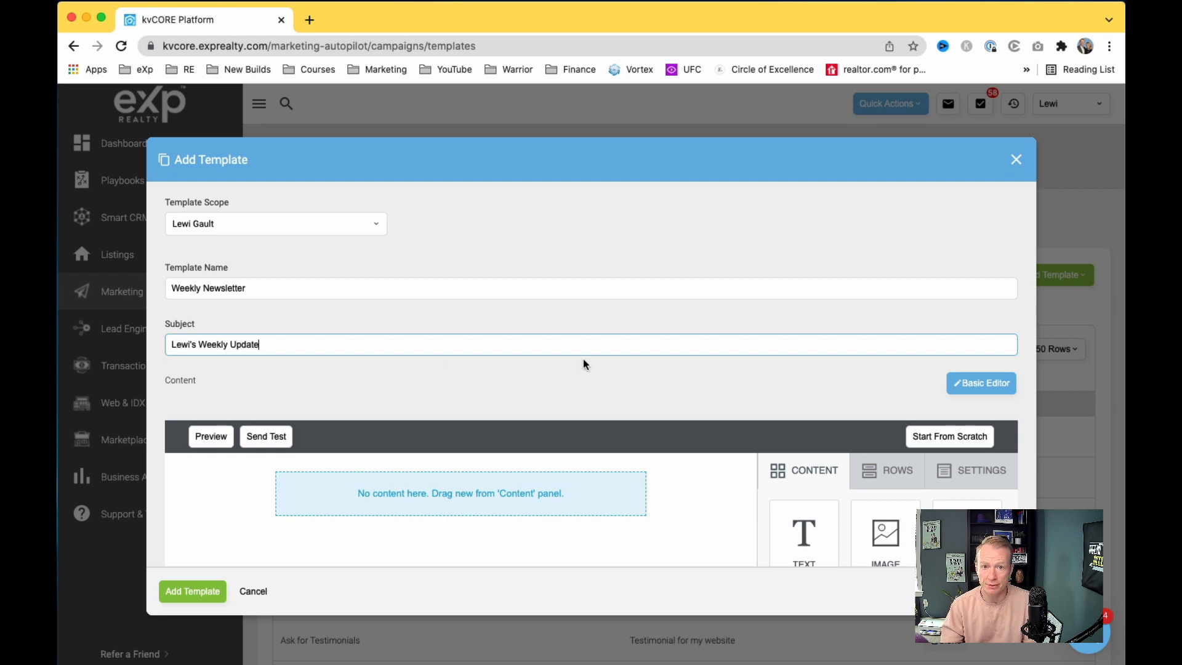
{"action": "scroll", "coordinate": [627, 366], "scroll_direction": "down", "scroll_amount": 3}
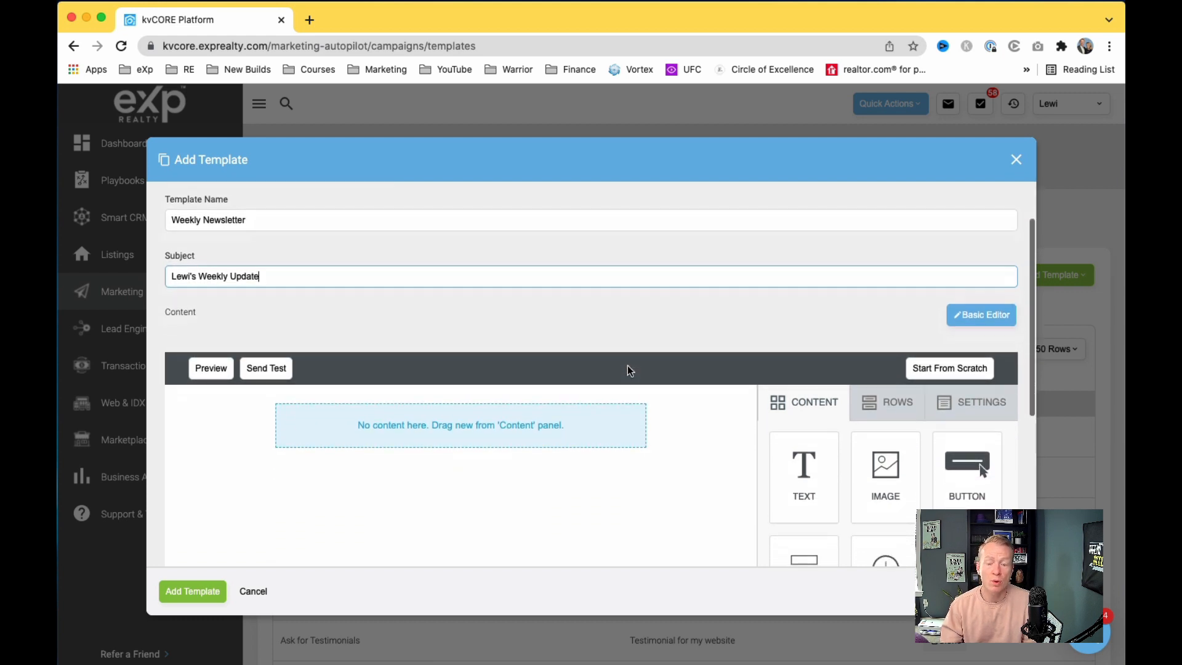
{"action": "scroll", "coordinate": [645, 347], "scroll_direction": "down", "scroll_amount": 5}
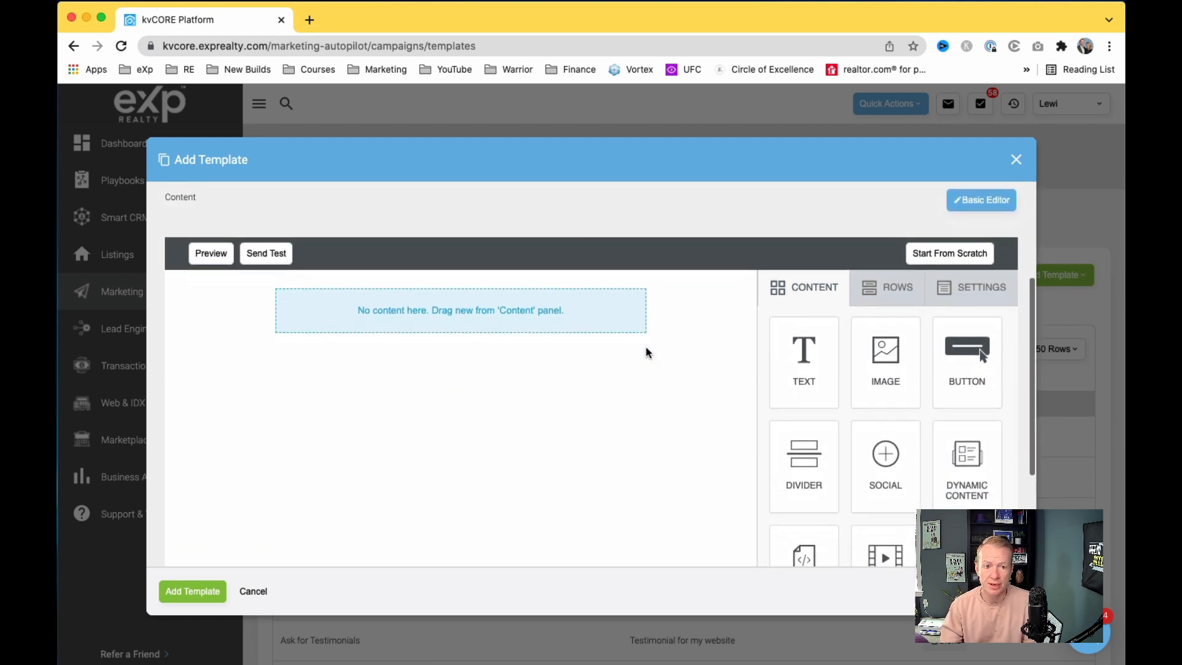
{"action": "scroll", "coordinate": [647, 350], "scroll_direction": "up", "scroll_amount": 3}
Step: Drag an IMAGE block from the Content panel to the top of the newsletter canvas
{"action": "left_click", "coordinate": [380, 154]}
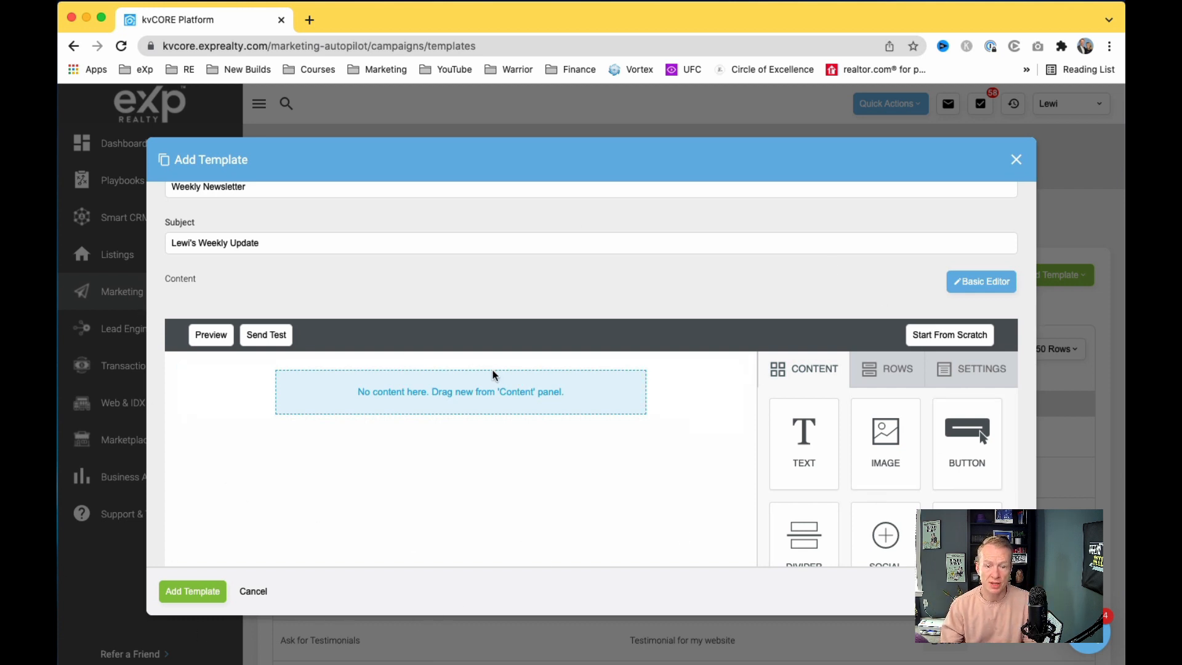
{"action": "scroll", "coordinate": [493, 371], "scroll_direction": "down", "scroll_amount": 2}
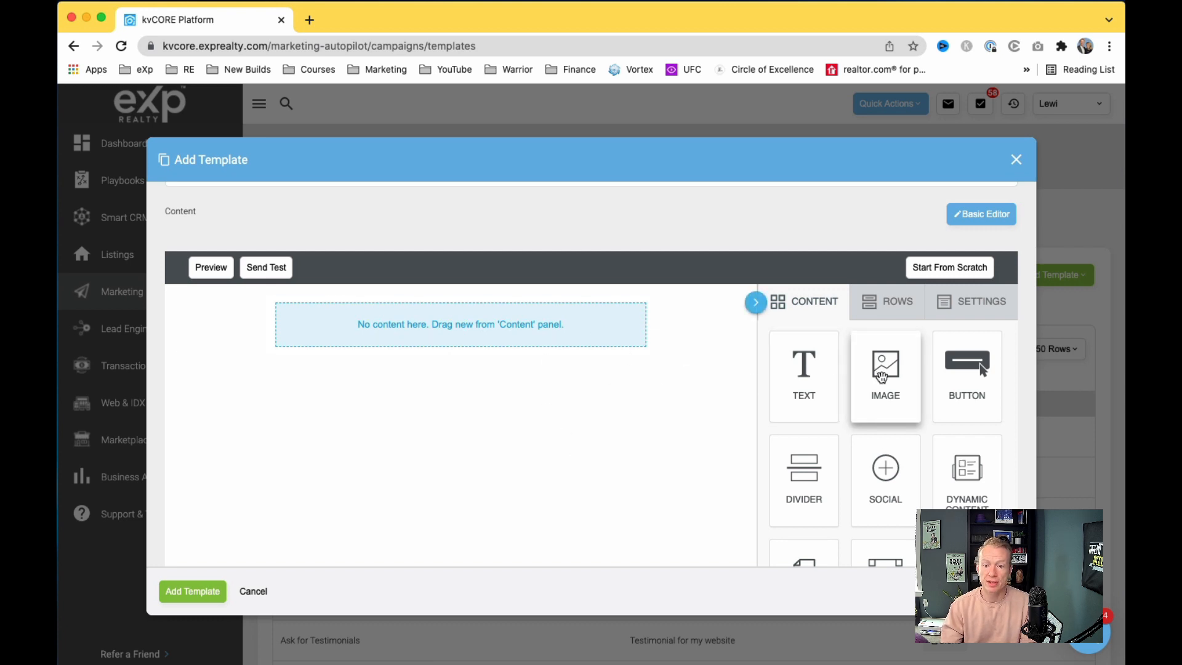
{"action": "left_click_drag", "start_coordinate": [881, 377], "coordinate": [585, 318]}
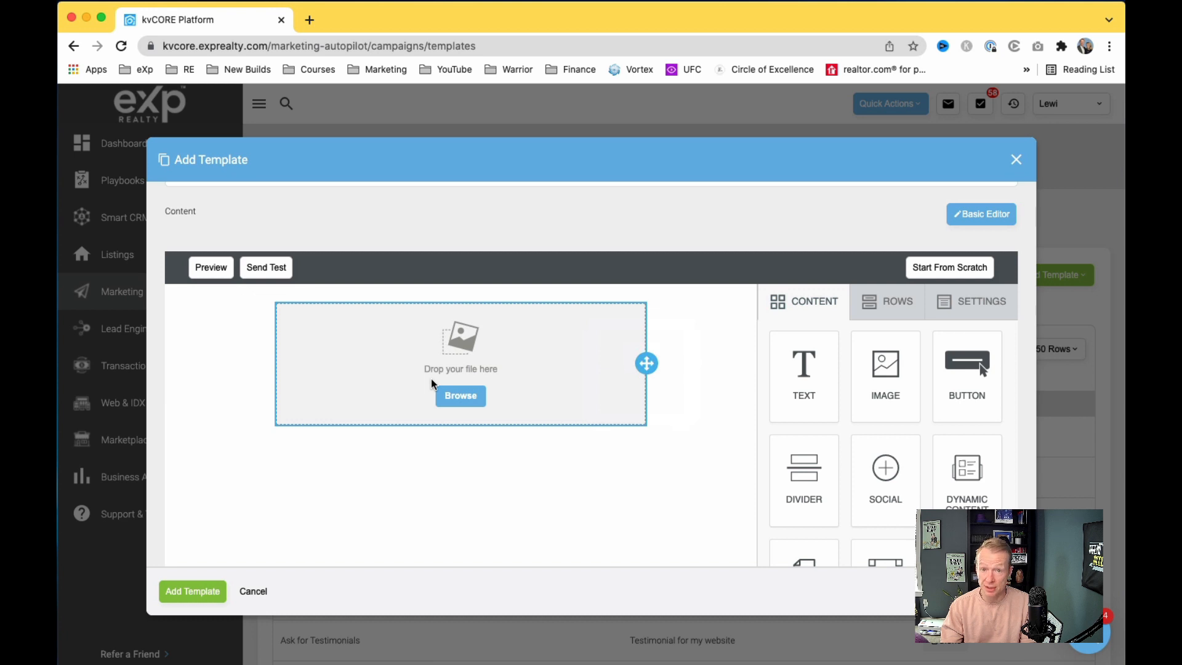
Step: Load the Canva website in a new Chrome tab by entering canva
{"action": "left_click", "coordinate": [309, 20]}
{"action": "type", "text": "canva.com"}
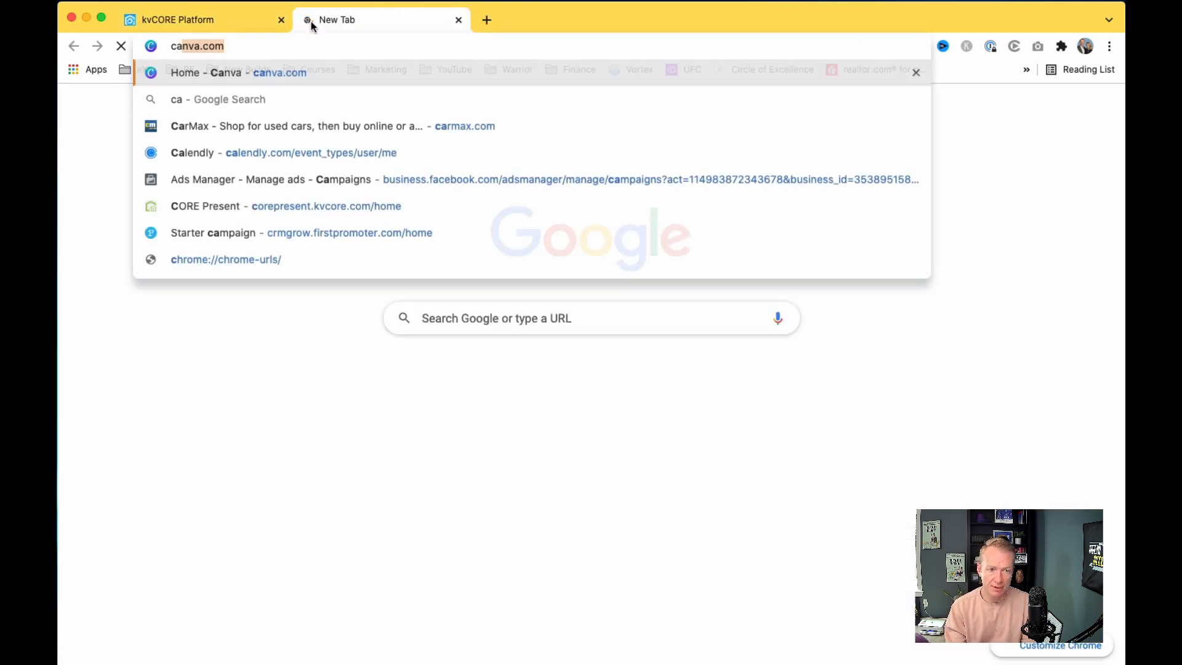
{"action": "key", "text": "Return"}
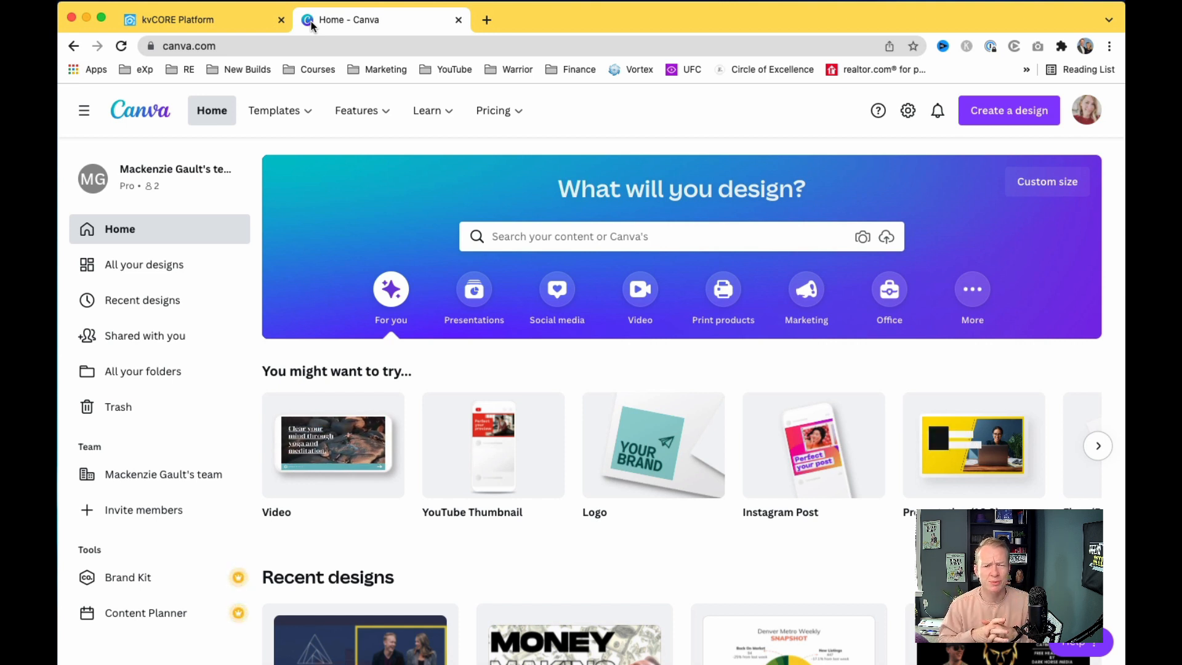
{"action": "left_click", "coordinate": [516, 116]}
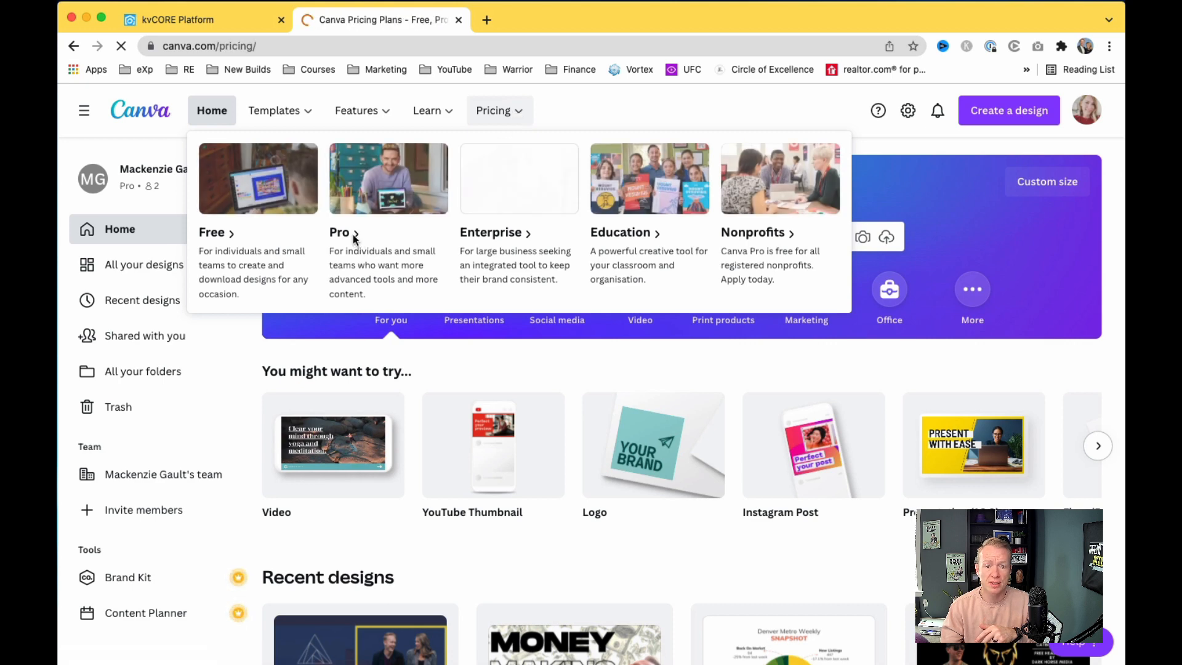
{"action": "scroll", "coordinate": [501, 456], "scroll_direction": "down", "scroll_amount": 5}
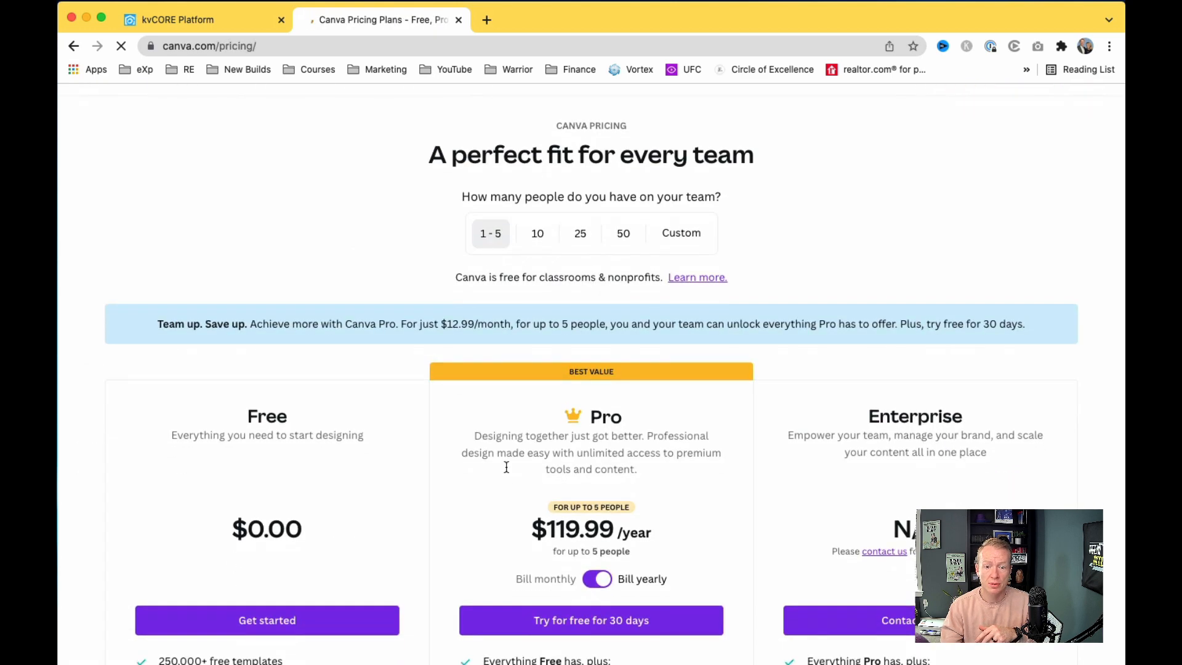
{"action": "scroll", "coordinate": [539, 426], "scroll_direction": "up", "scroll_amount": 1}
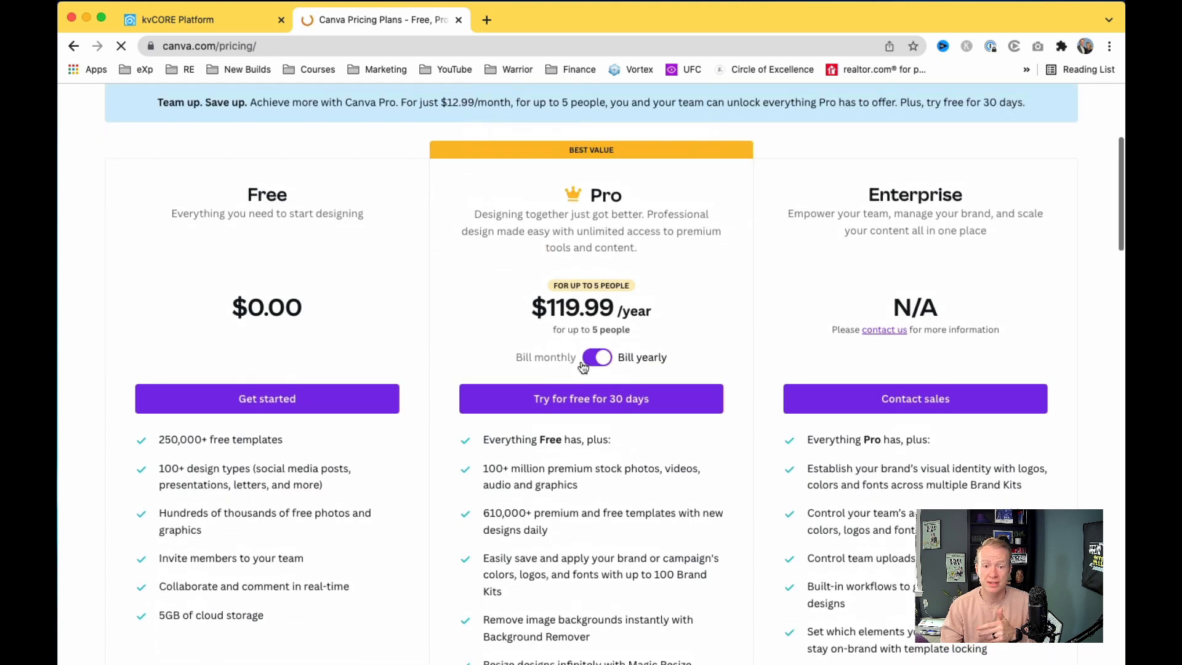
{"action": "left_click", "coordinate": [593, 359]}
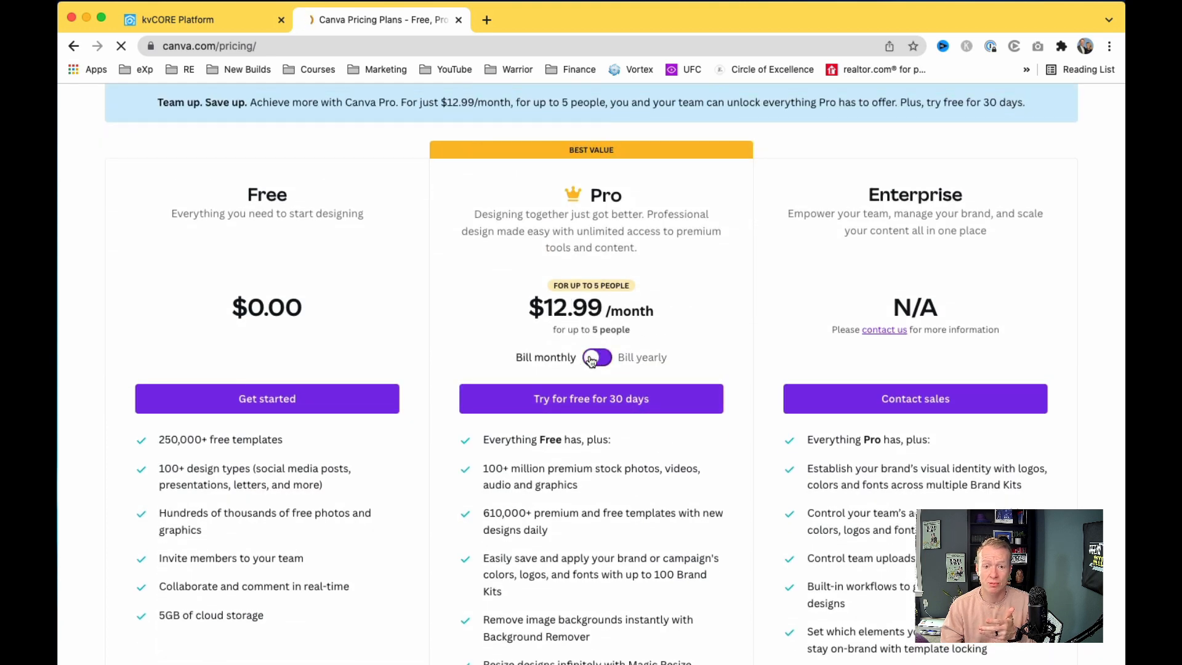
{"action": "scroll", "coordinate": [582, 333], "scroll_direction": "up", "scroll_amount": 5}
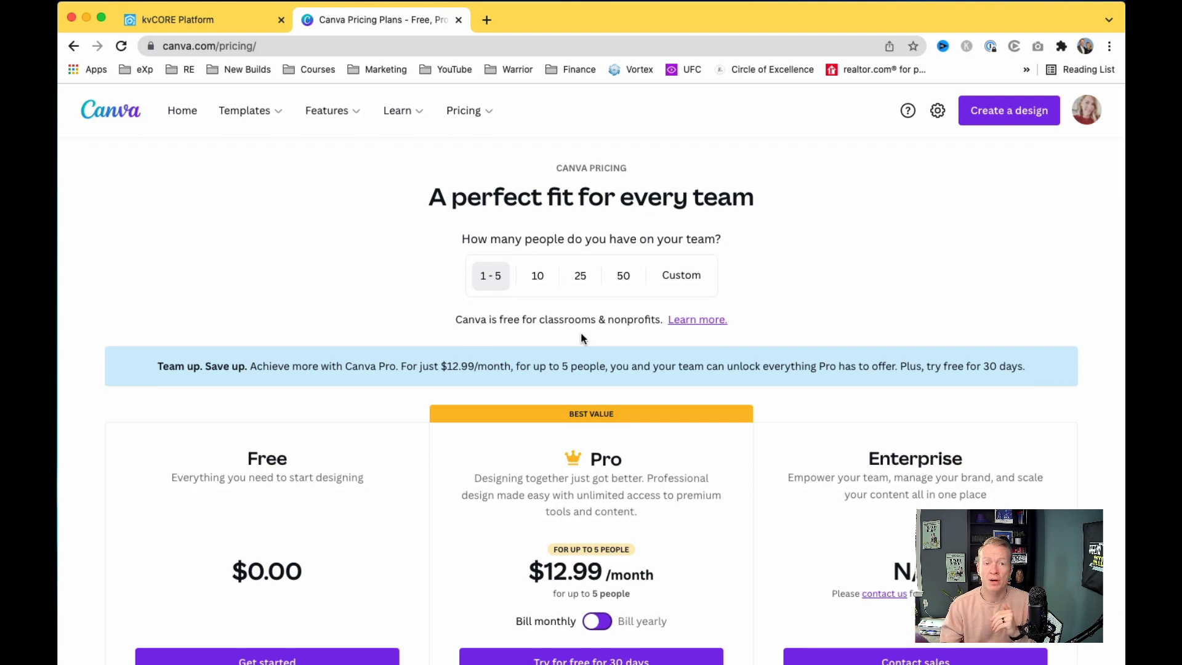
{"action": "left_click", "coordinate": [171, 120]}
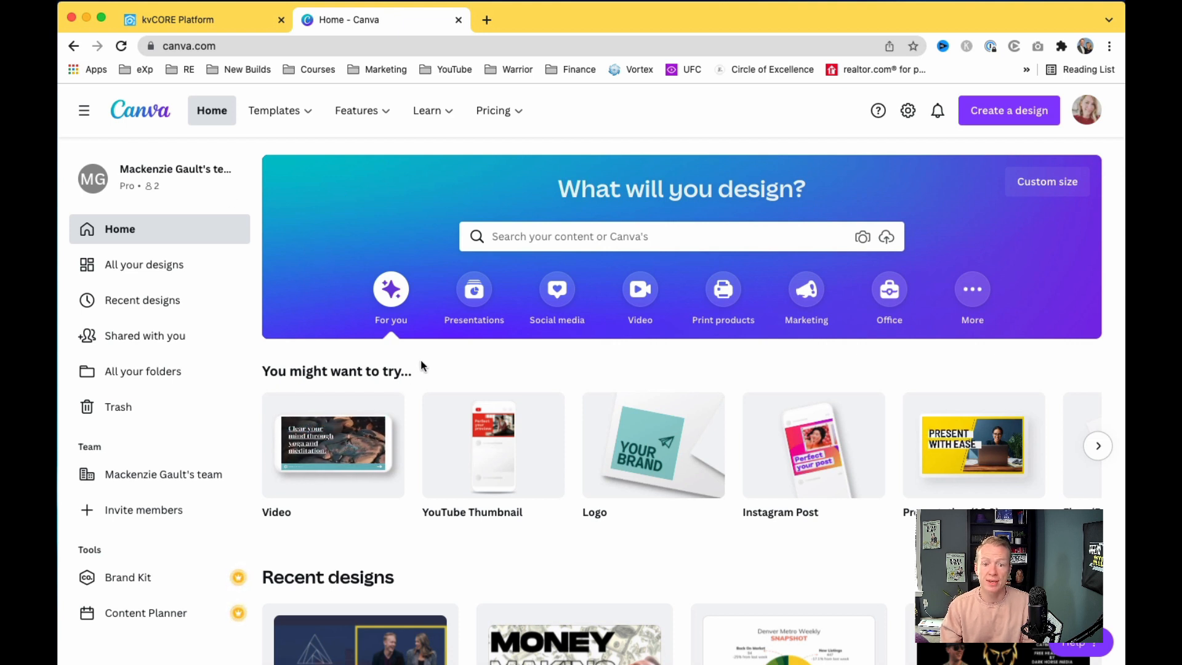
Step: Open the 'Denver Relocation Specialists' YouTube Channel Art design from Recent designs, then return to Canva Home
{"action": "scroll", "coordinate": [441, 372], "scroll_direction": "down", "scroll_amount": 3}
{"action": "scroll", "coordinate": [442, 377], "scroll_direction": "down", "scroll_amount": 2}
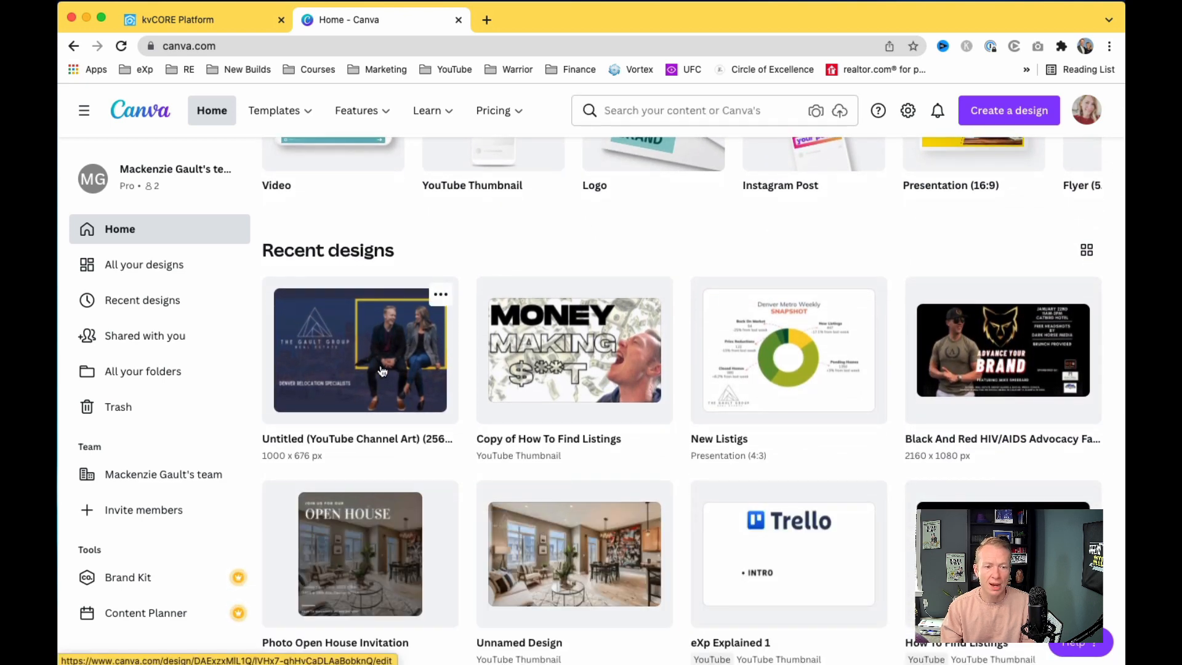
{"action": "left_click", "coordinate": [382, 370]}
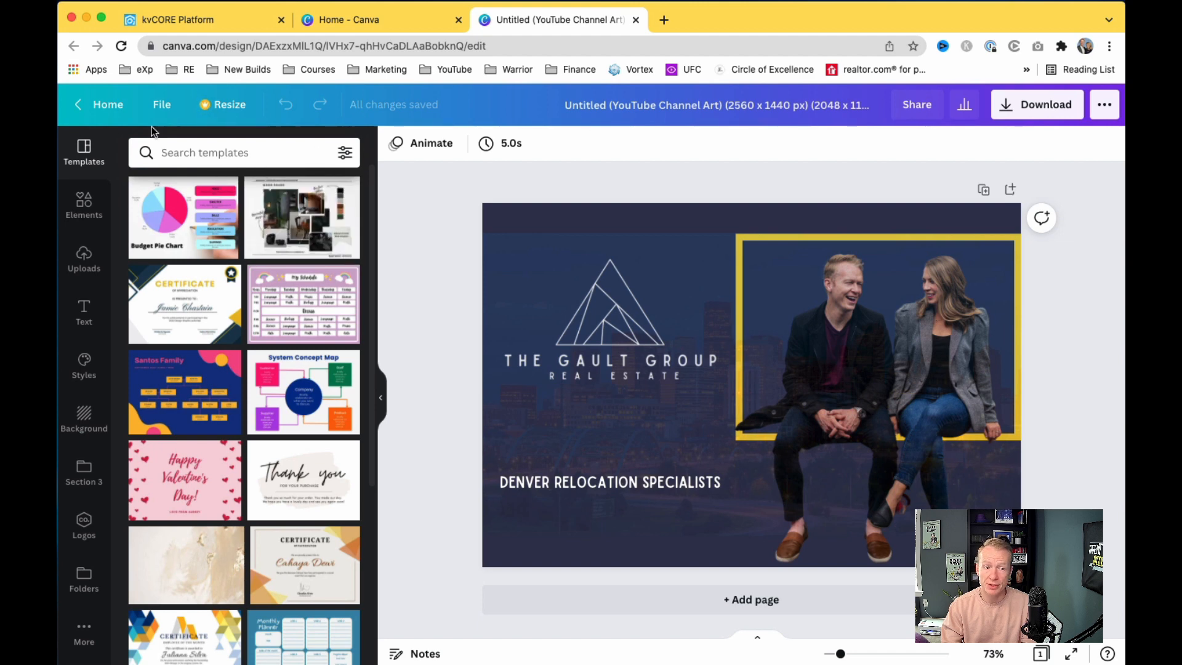
{"action": "left_click", "coordinate": [80, 103]}
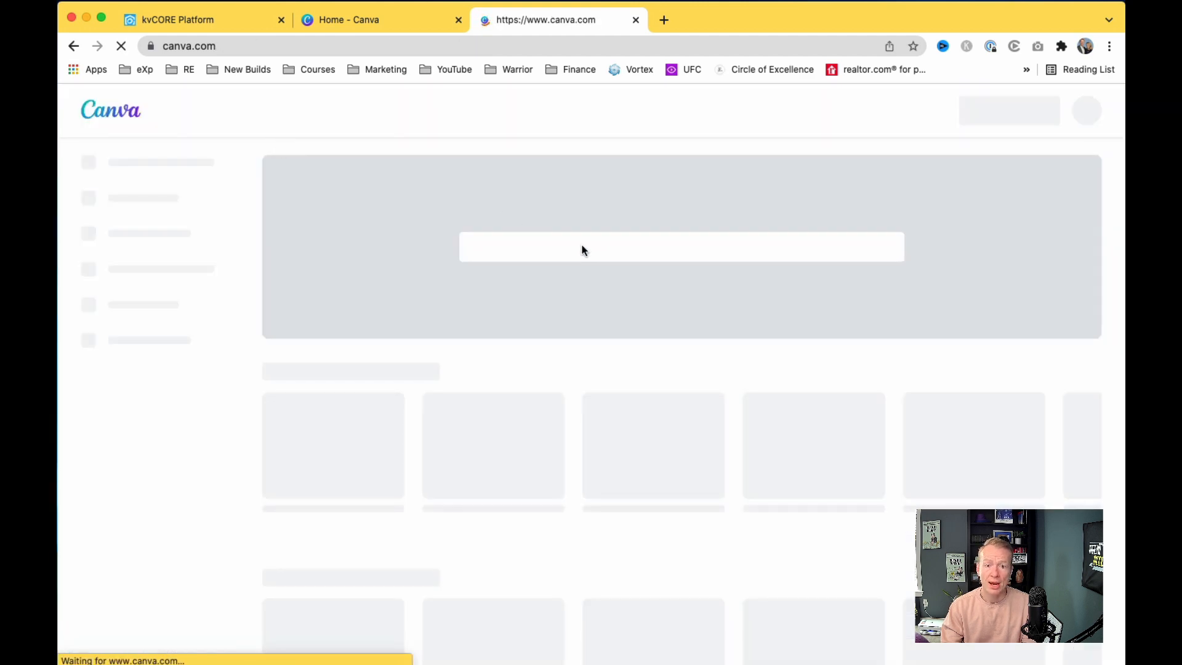
Step: Search Canva templates for 'logo' and browse the results
{"action": "left_click", "coordinate": [647, 235]}
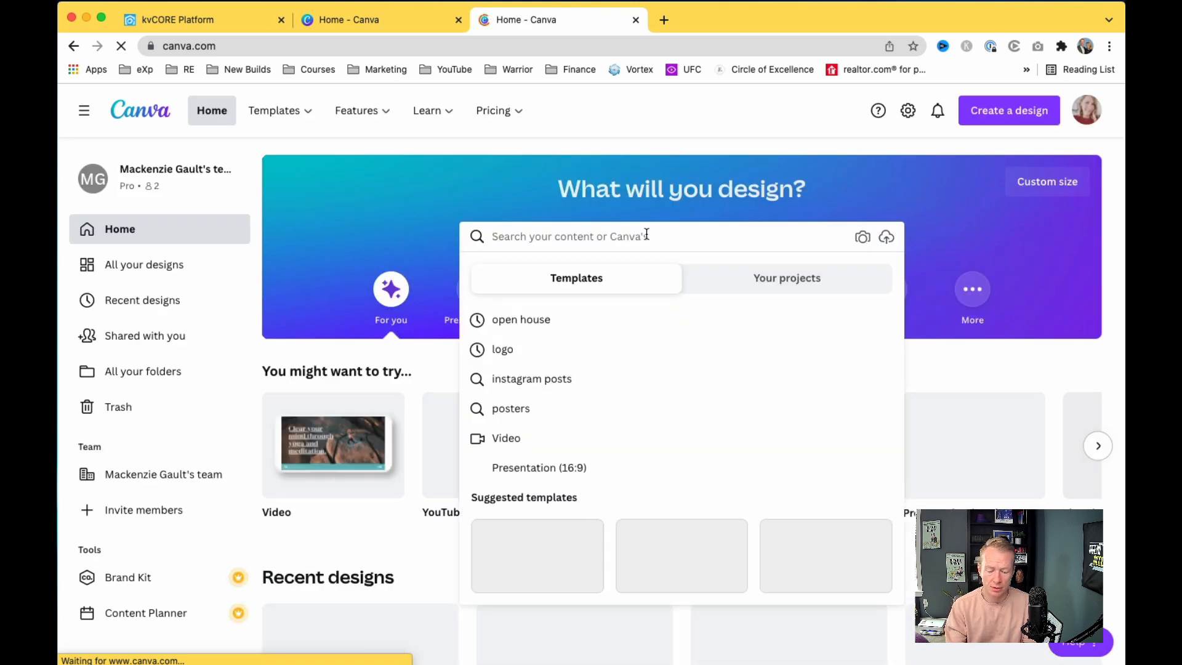
{"action": "type", "text": "logo"}
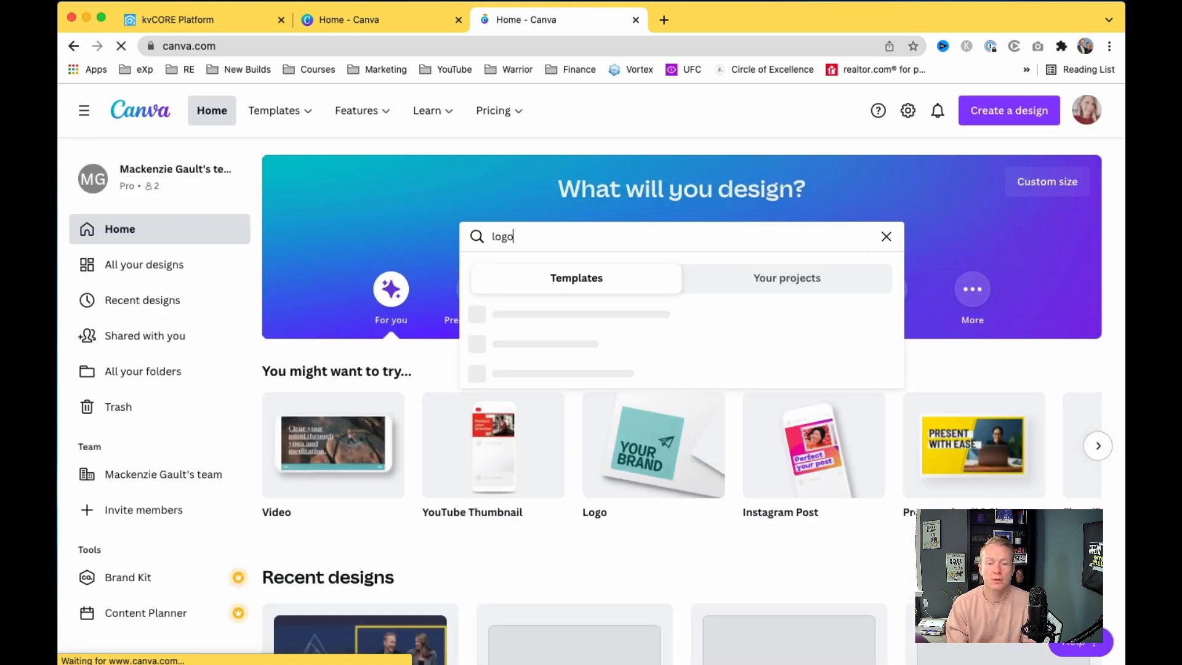
{"action": "key", "text": "Return"}
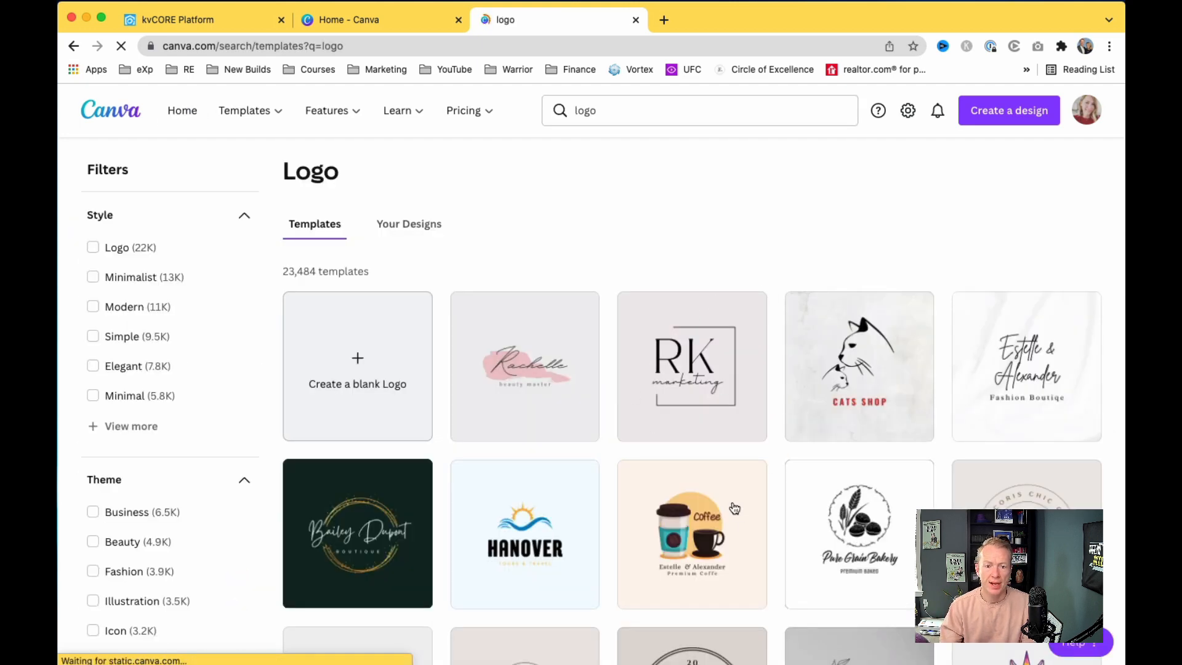
{"action": "scroll", "coordinate": [731, 506], "scroll_direction": "down", "scroll_amount": 5}
{"action": "scroll", "coordinate": [732, 511], "scroll_direction": "down", "scroll_amount": 8}
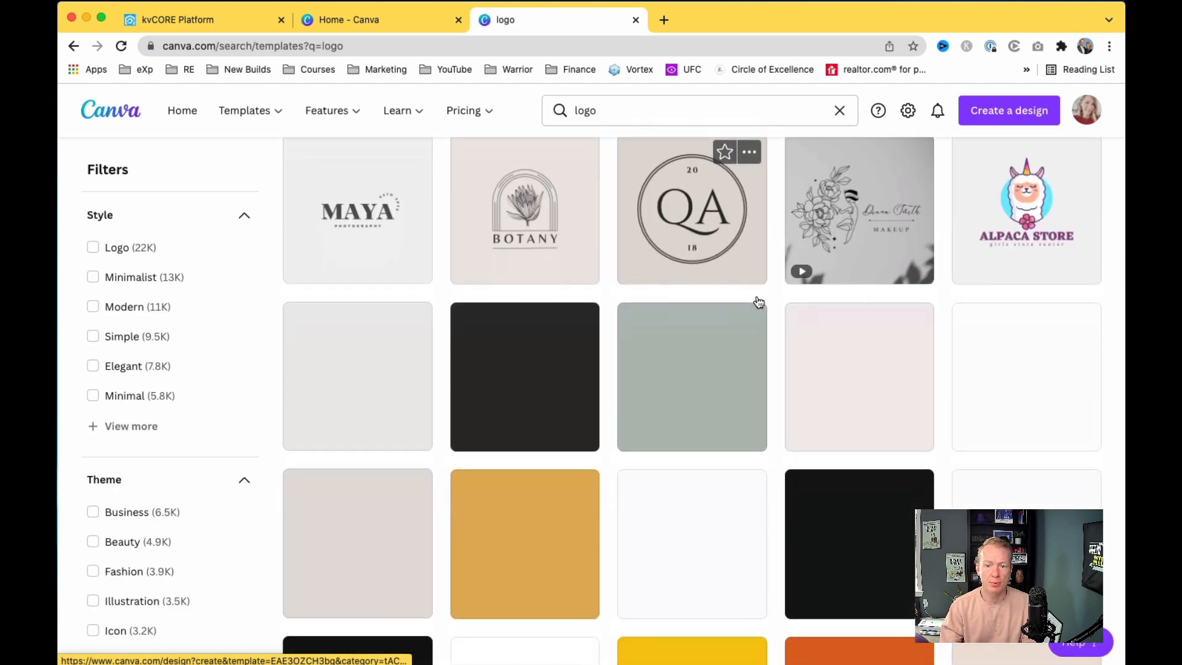
{"action": "scroll", "coordinate": [759, 302], "scroll_direction": "down", "scroll_amount": 5}
{"action": "scroll", "coordinate": [759, 302], "scroll_direction": "up", "scroll_amount": 16}
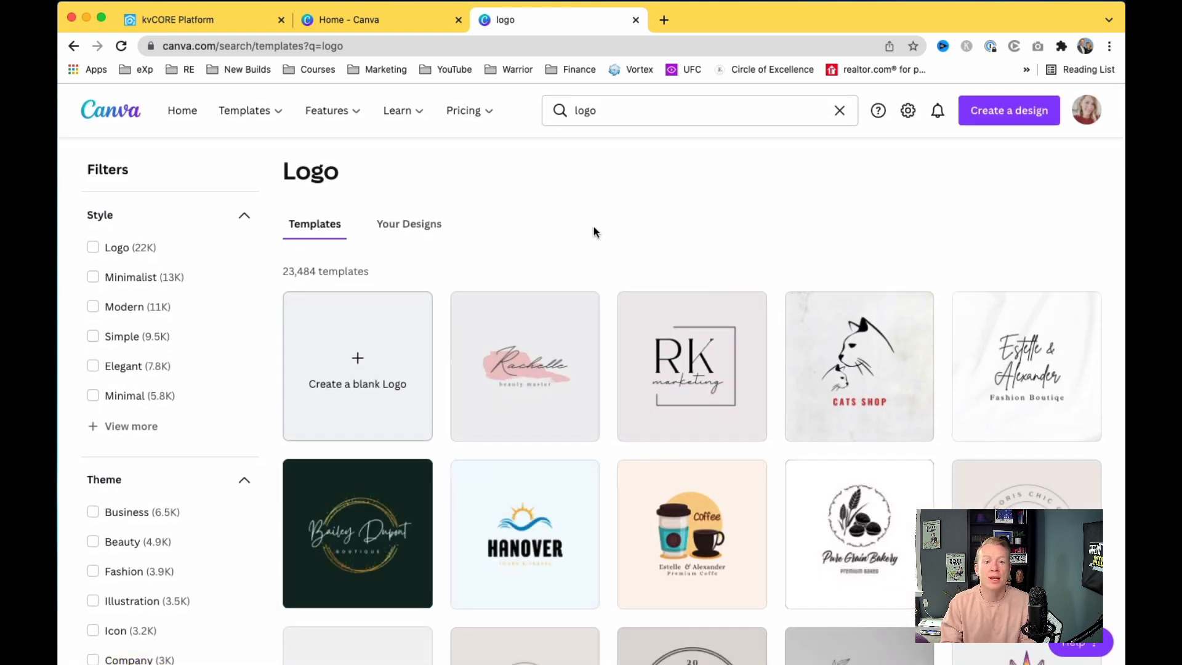
Step: Close the logo tab, check the channel-art design's PNG download settings, and return to kvCORE
{"action": "left_click", "coordinate": [633, 21]}
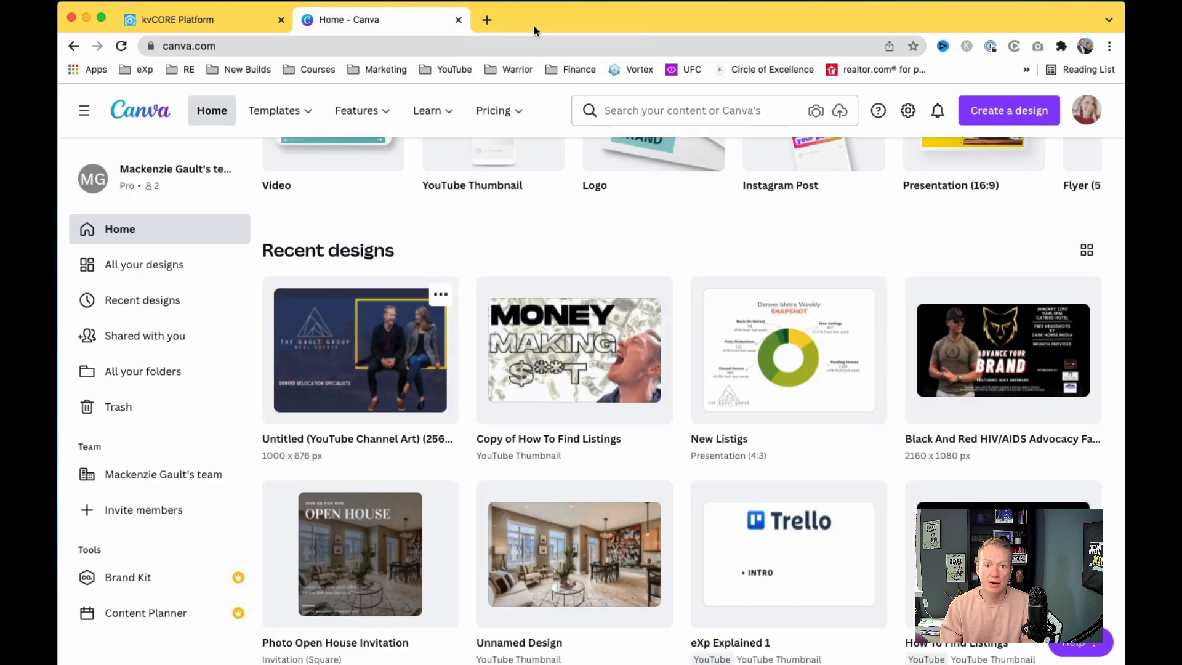
{"action": "left_click", "coordinate": [442, 295]}
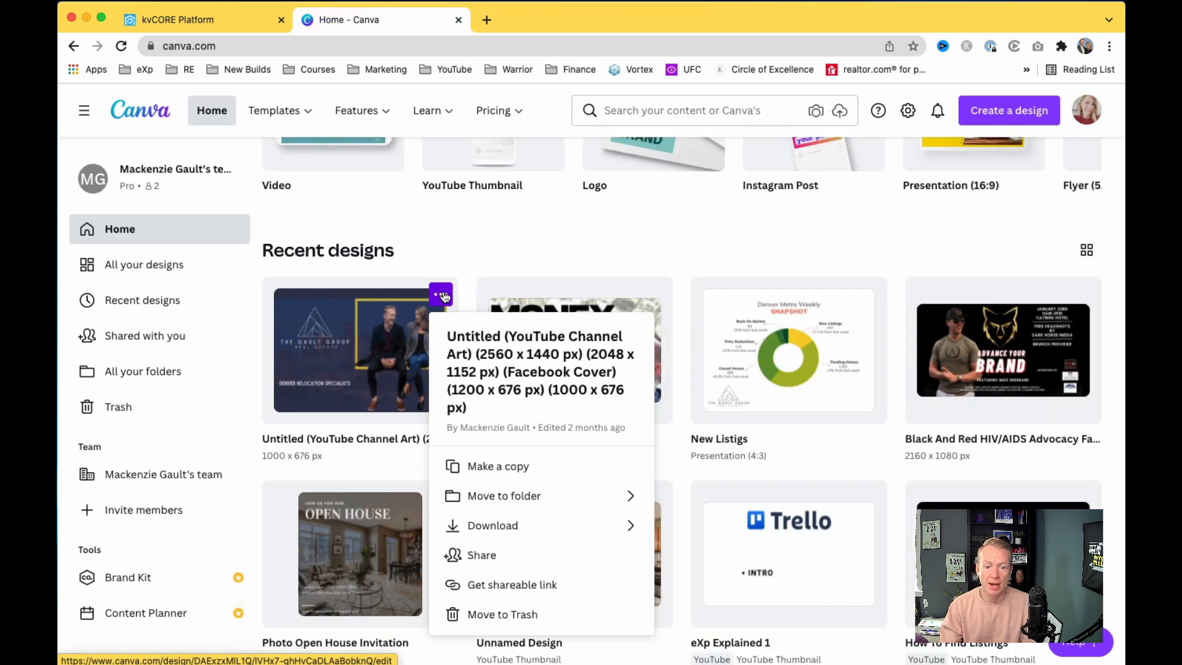
{"action": "left_click", "coordinate": [629, 524]}
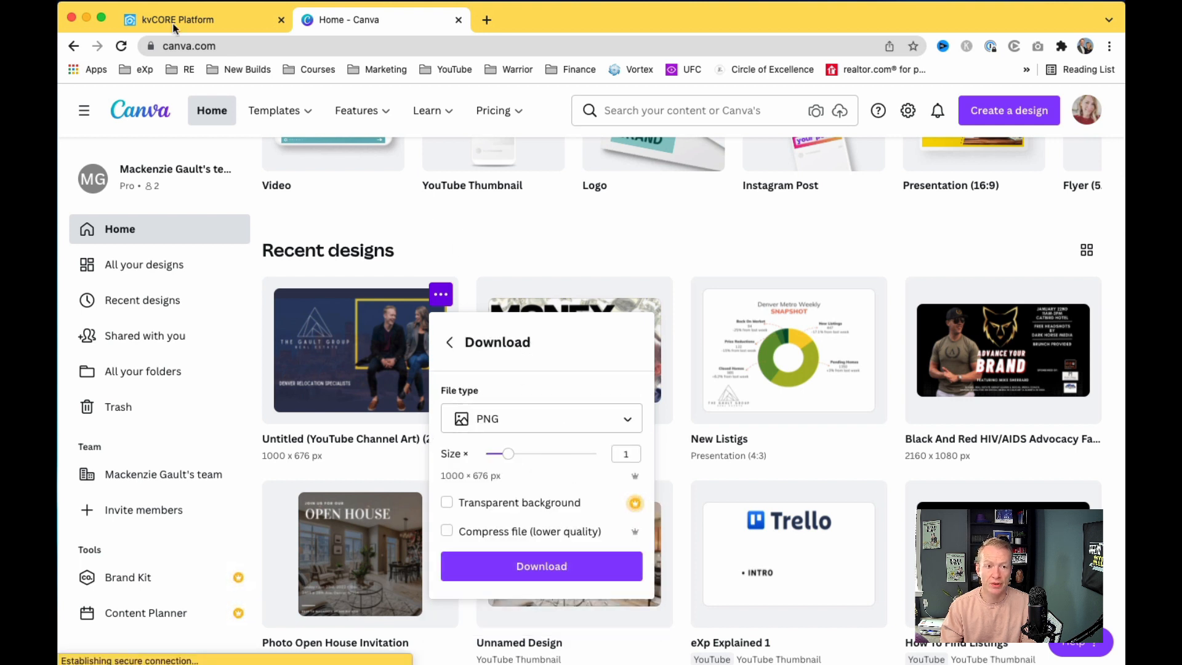
{"action": "left_click", "coordinate": [192, 24]}
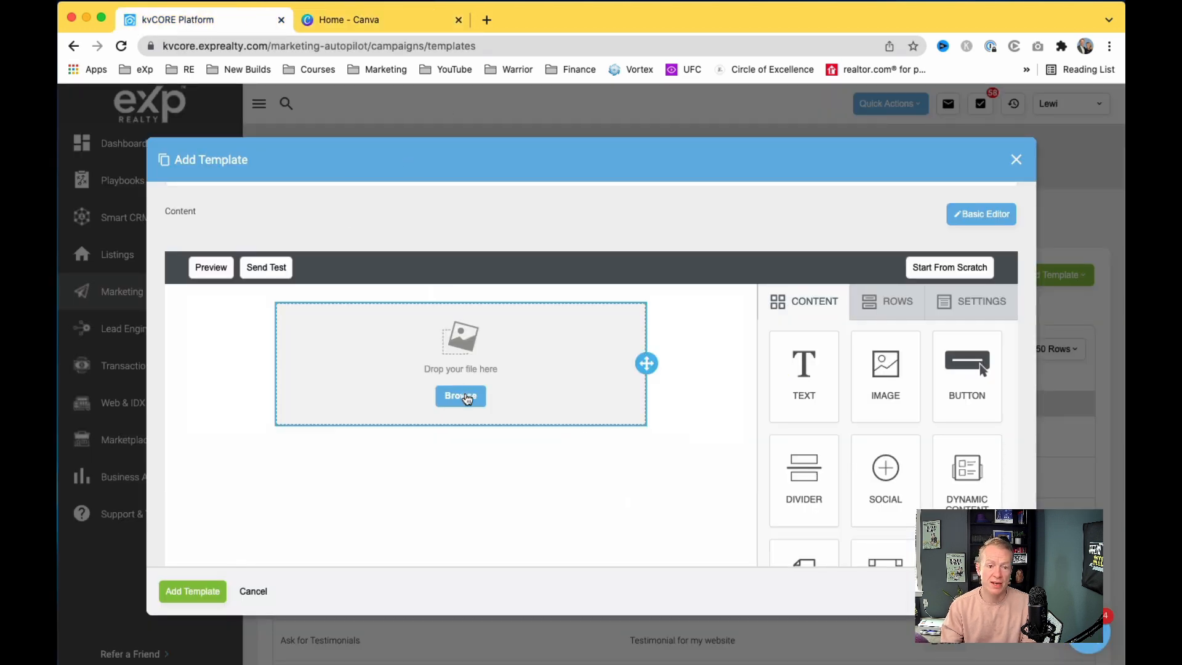
Step: Fill the image block with image.jpeg, the Denver Relocation Specialists channel art, from the File manager
{"action": "left_click", "coordinate": [467, 398]}
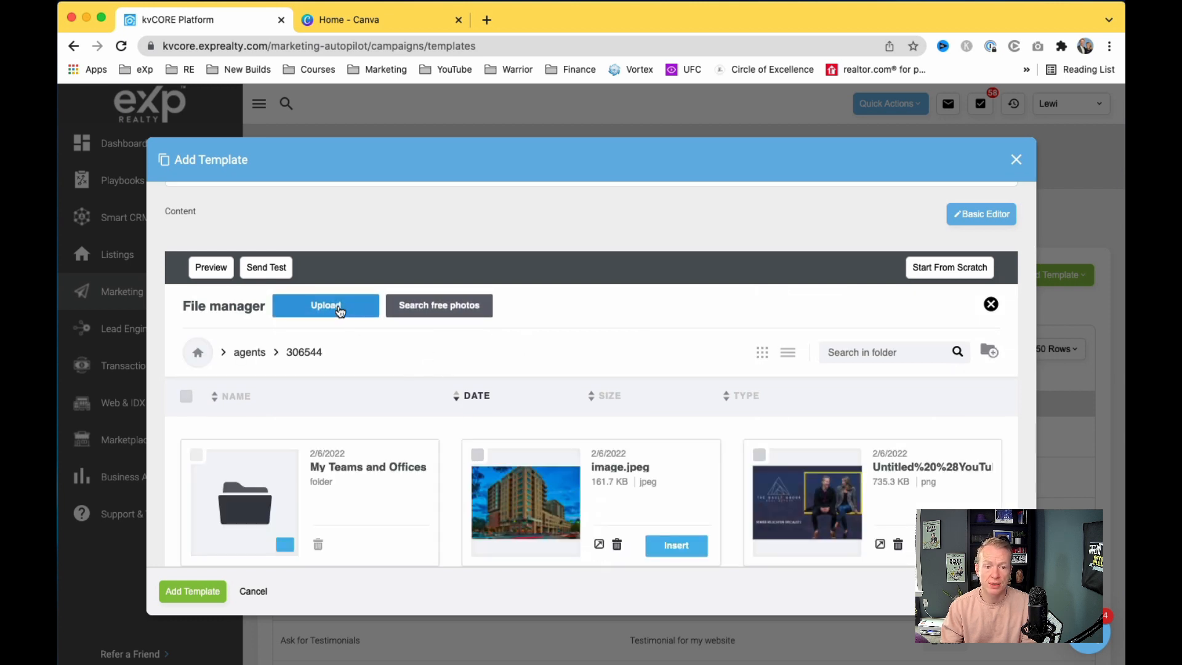
{"action": "left_click", "coordinate": [339, 311]}
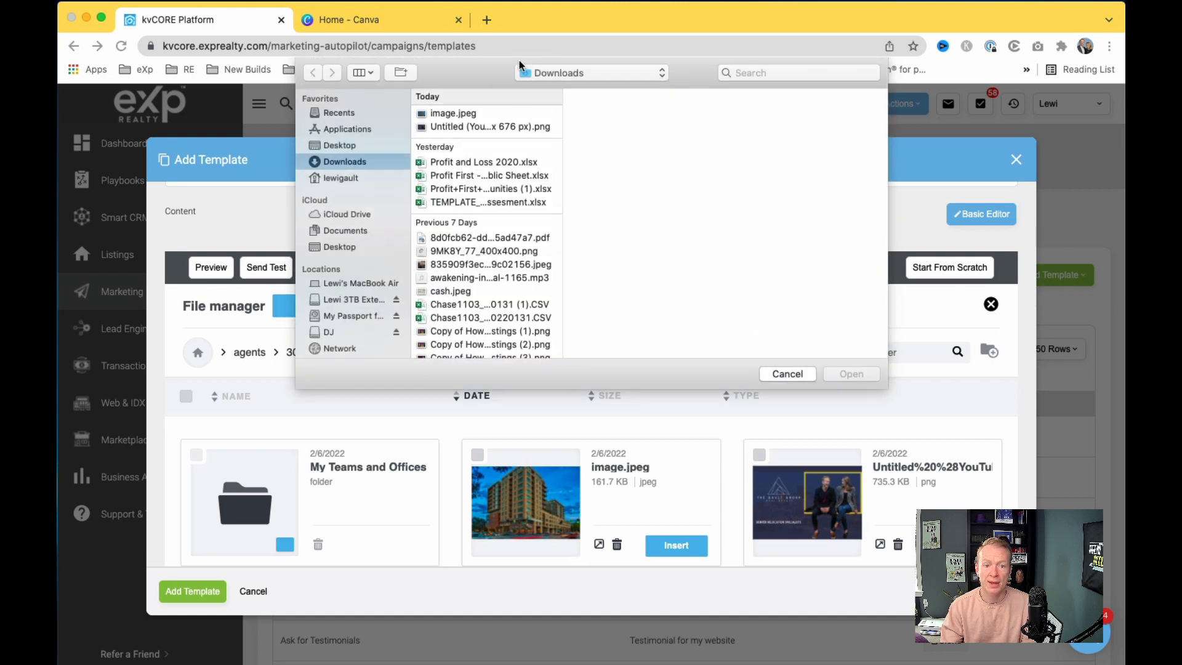
{"action": "left_click", "coordinate": [515, 116]}
{"action": "left_click", "coordinate": [788, 373]}
{"action": "scroll", "coordinate": [788, 453], "scroll_direction": "down", "scroll_amount": 1}
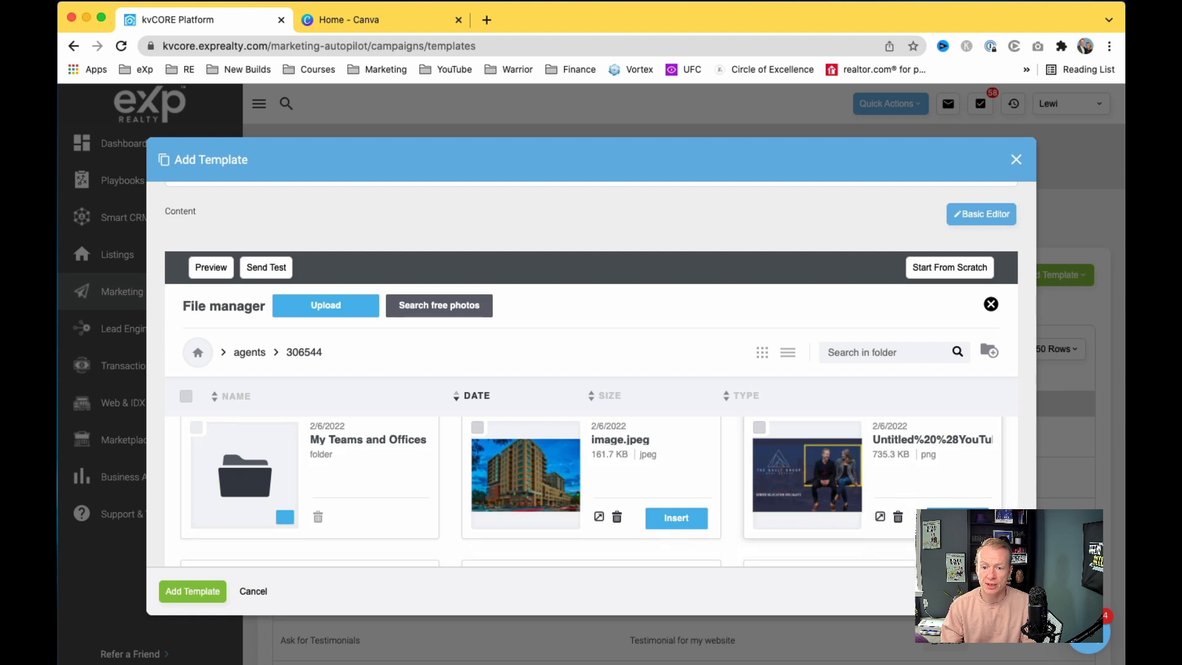
{"action": "left_click", "coordinate": [958, 518]}
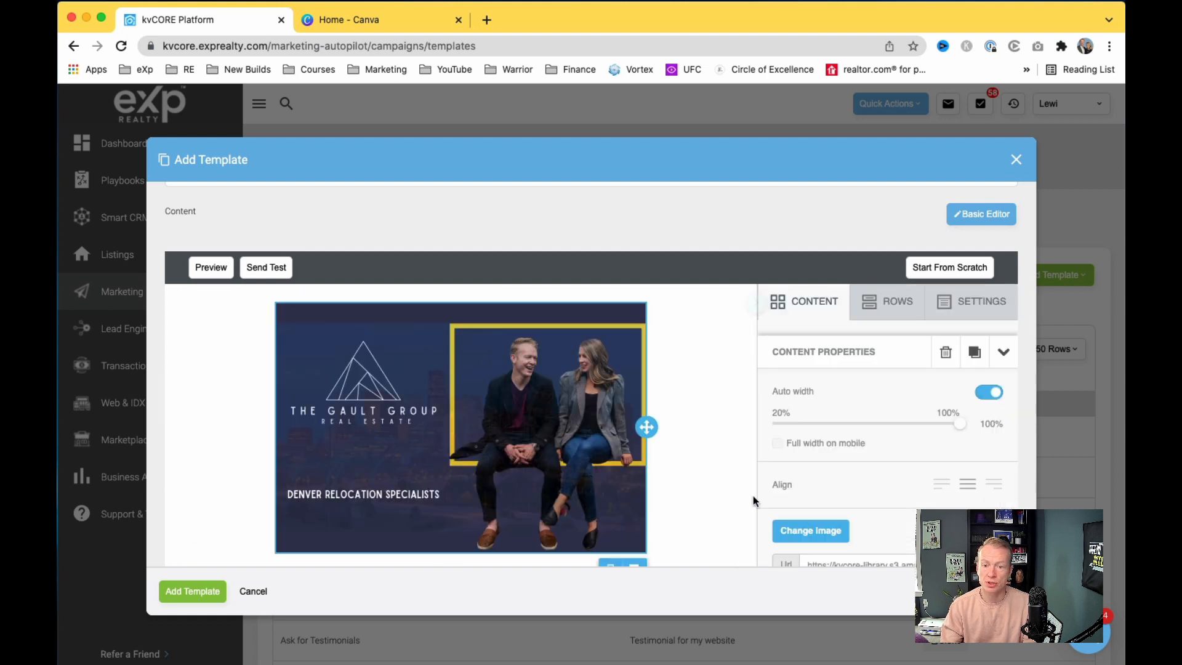
{"action": "scroll", "coordinate": [667, 504], "scroll_direction": "down", "scroll_amount": 2}
{"action": "scroll", "coordinate": [667, 505], "scroll_direction": "up", "scroll_amount": 2}
{"action": "scroll", "coordinate": [667, 505], "scroll_direction": "down", "scroll_amount": 1}
{"action": "scroll", "coordinate": [668, 504], "scroll_direction": "down", "scroll_amount": 1}
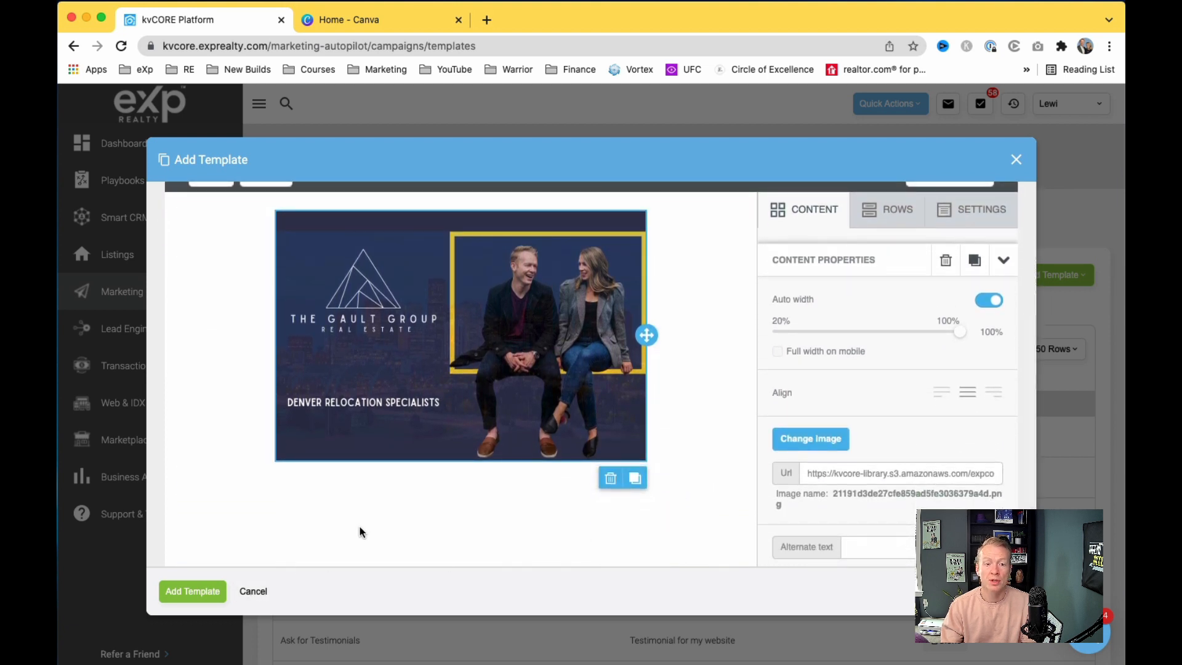
{"action": "scroll", "coordinate": [422, 534], "scroll_direction": "down", "scroll_amount": 1}
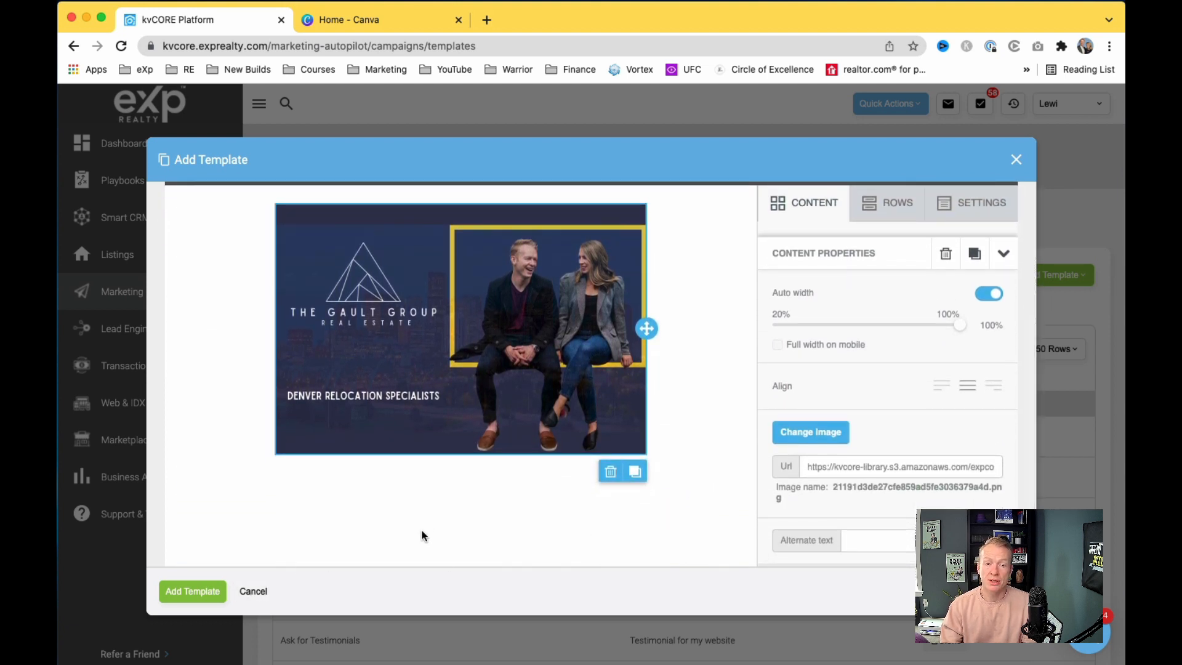
{"action": "scroll", "coordinate": [422, 535], "scroll_direction": "up", "scroll_amount": 1}
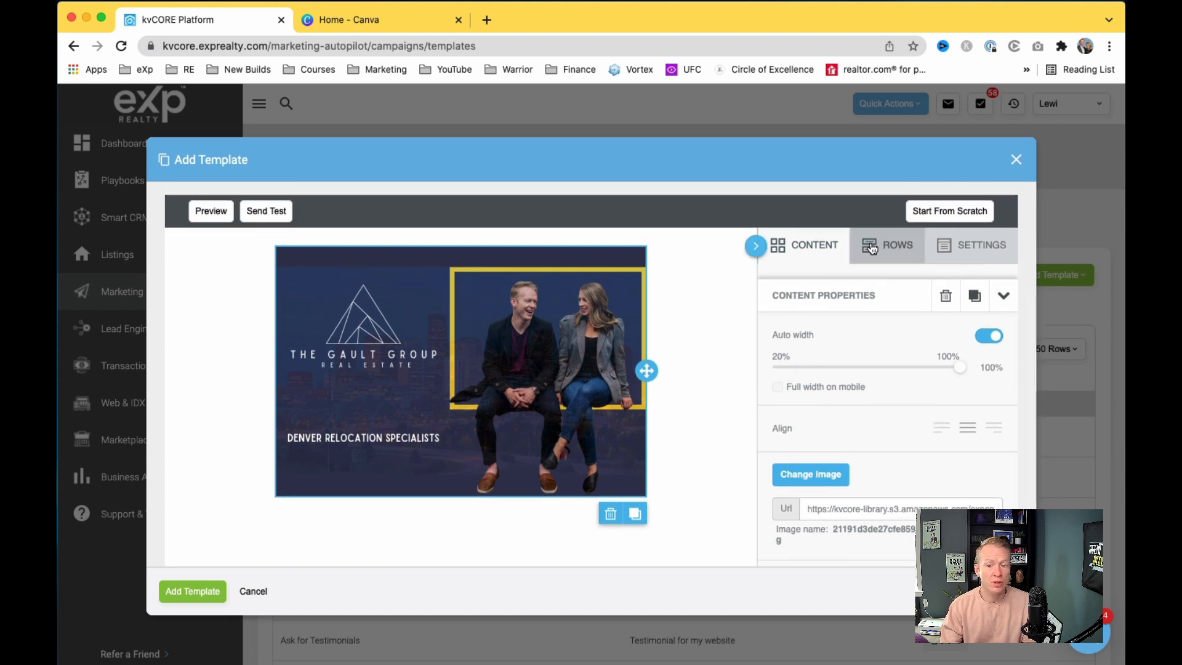
Step: Drag a Divider block below the header image, then open a new blank Chrome tab
{"action": "left_click", "coordinate": [876, 247]}
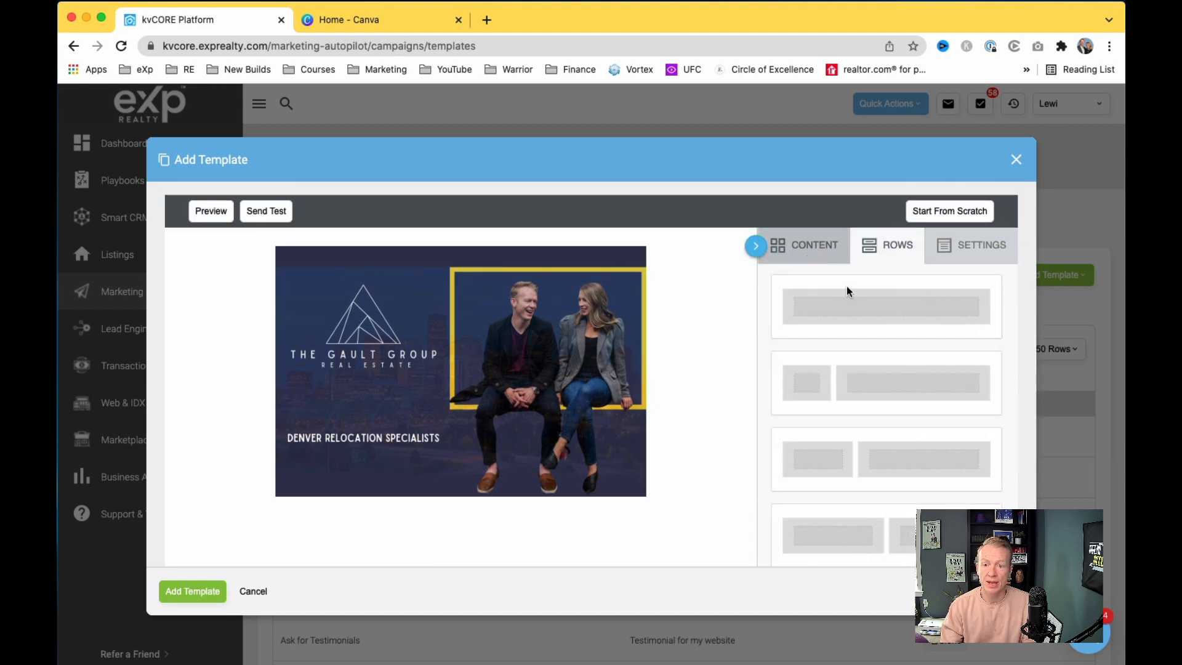
{"action": "left_click", "coordinate": [813, 245]}
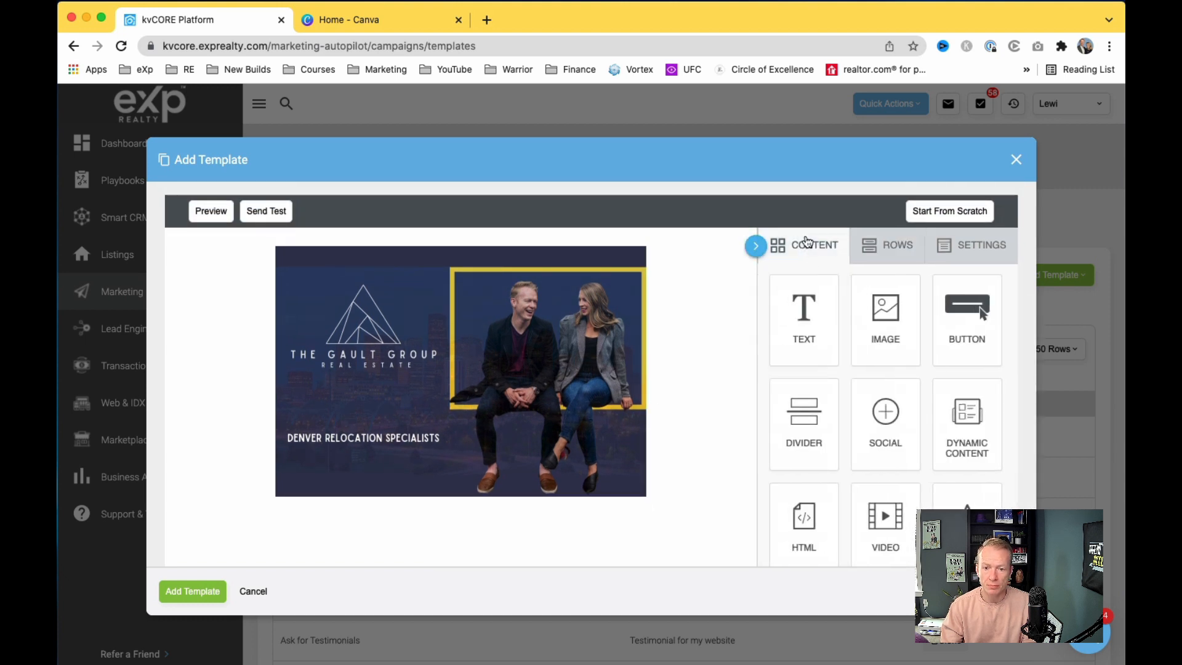
{"action": "scroll", "coordinate": [829, 401], "scroll_direction": "down", "scroll_amount": 1}
{"action": "left_click_drag", "start_coordinate": [807, 397], "coordinate": [591, 494]}
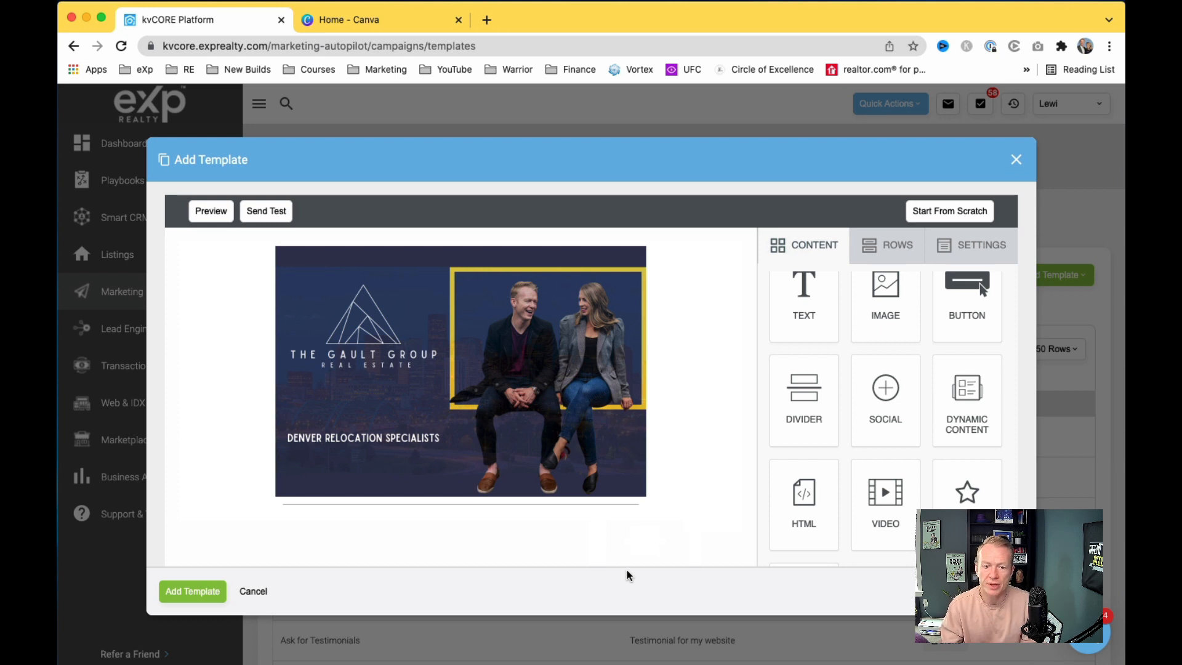
{"action": "scroll", "coordinate": [629, 515], "scroll_direction": "down", "scroll_amount": 3}
{"action": "scroll", "coordinate": [629, 517], "scroll_direction": "down", "scroll_amount": 2}
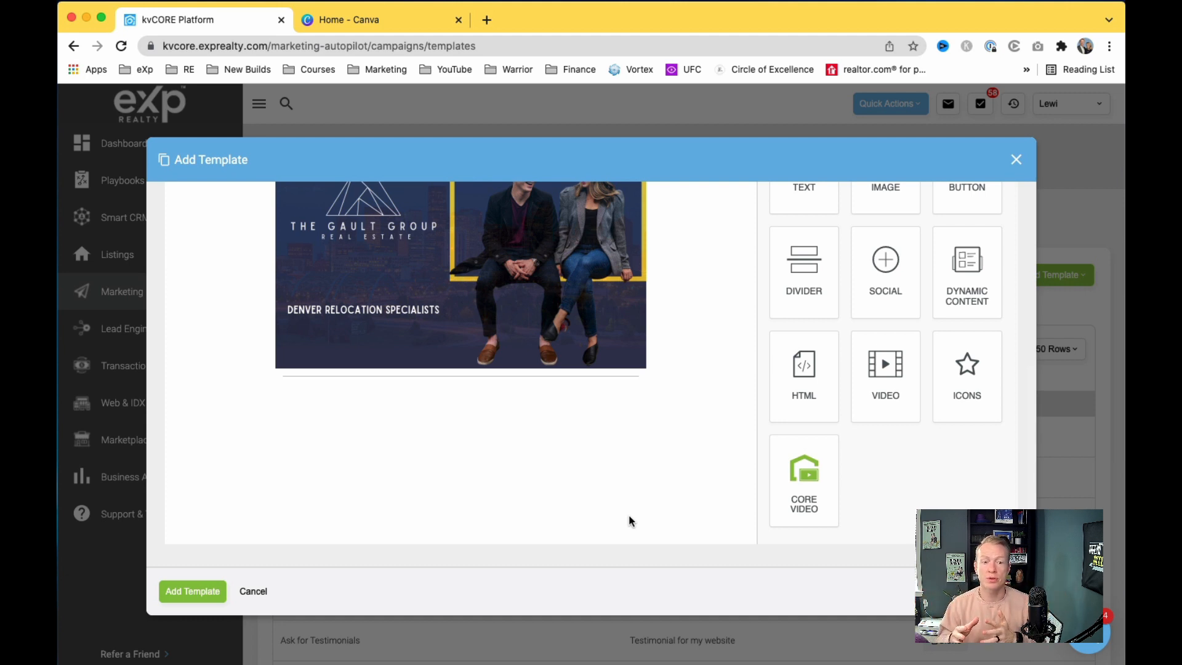
{"action": "left_click", "coordinate": [488, 21]}
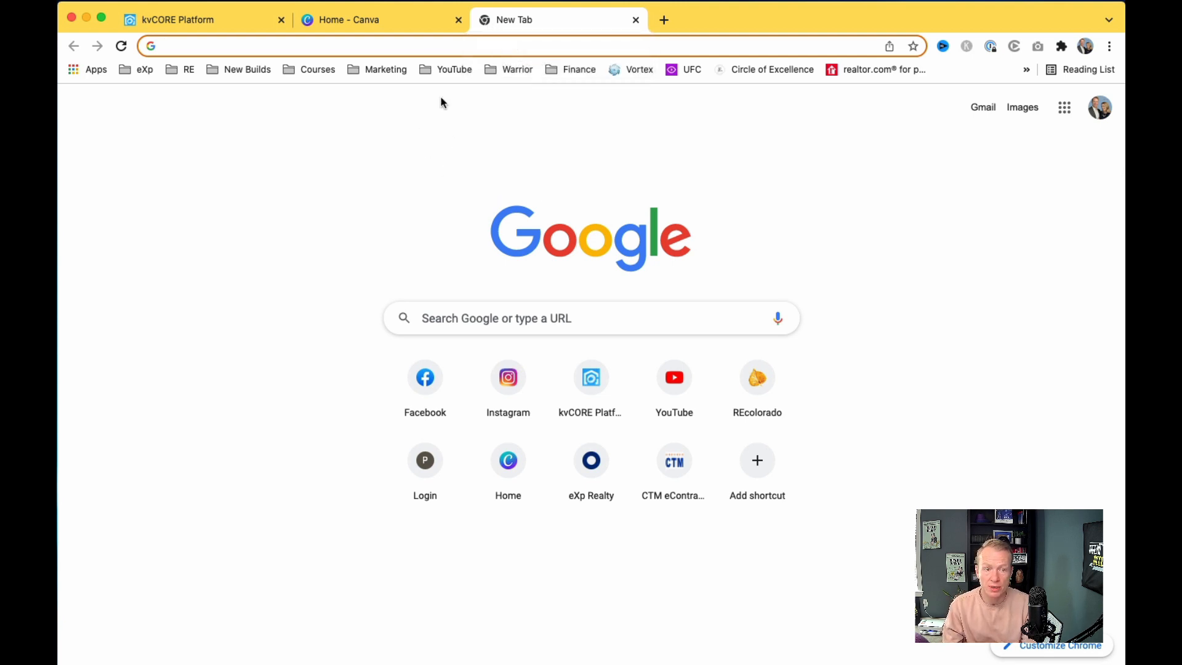
Step: Search Google for 'google alerts' and open the Google Alerts result
{"action": "left_click", "coordinate": [513, 323]}
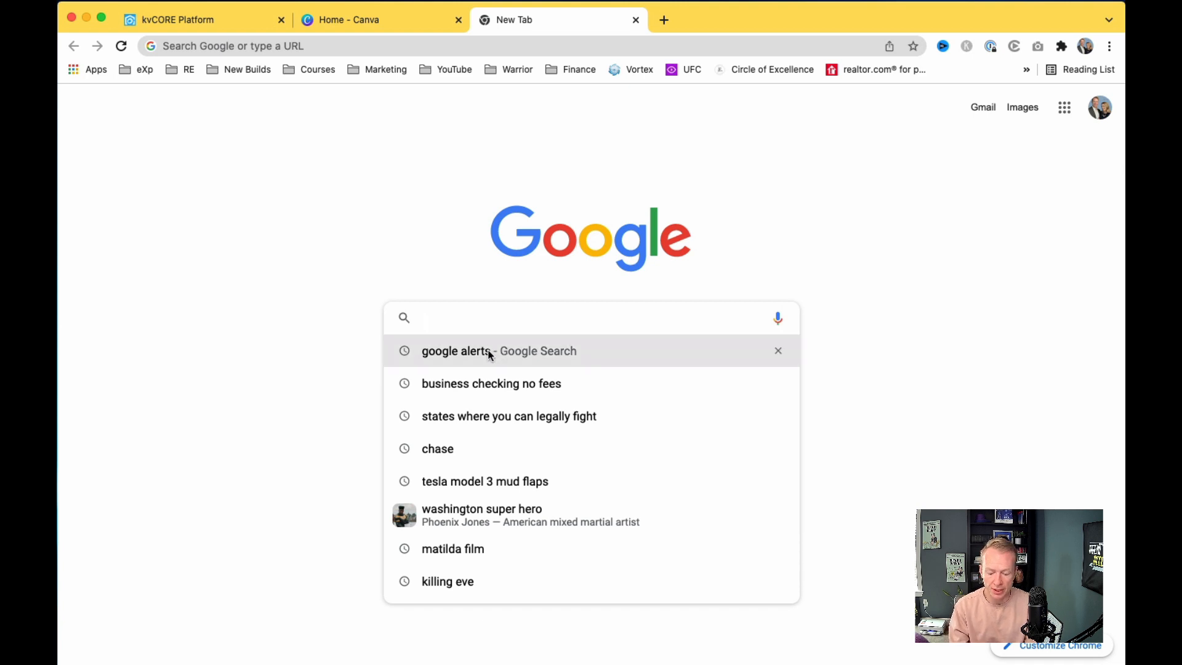
{"action": "type", "text": "google alerts"}
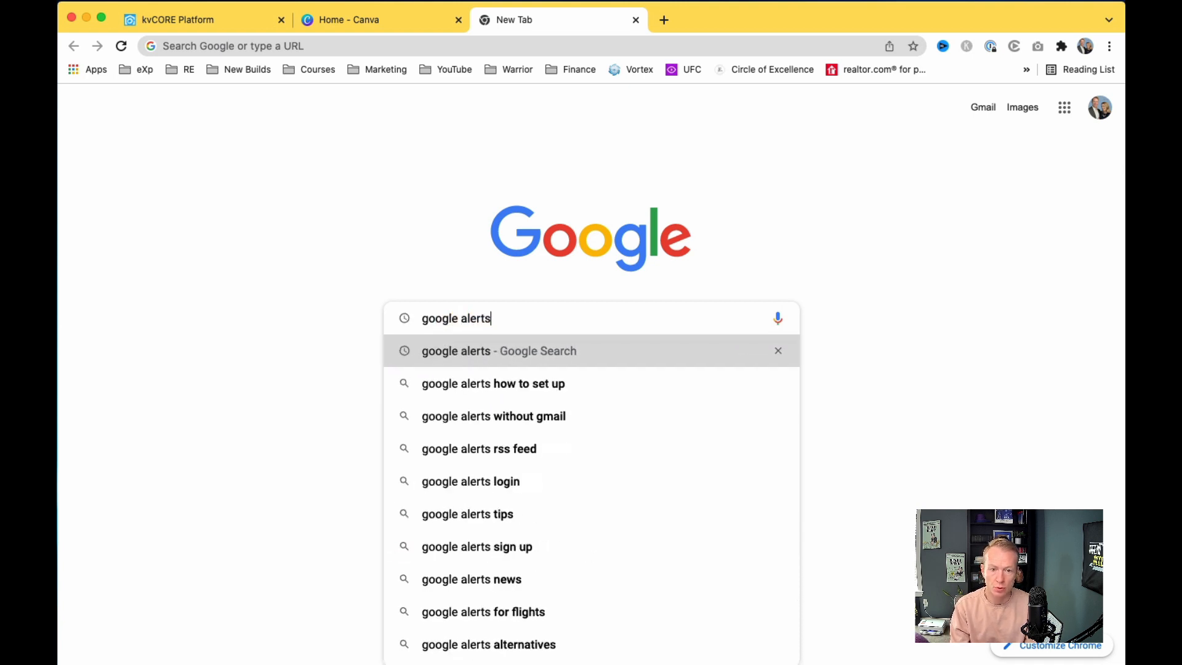
{"action": "key", "text": "Return"}
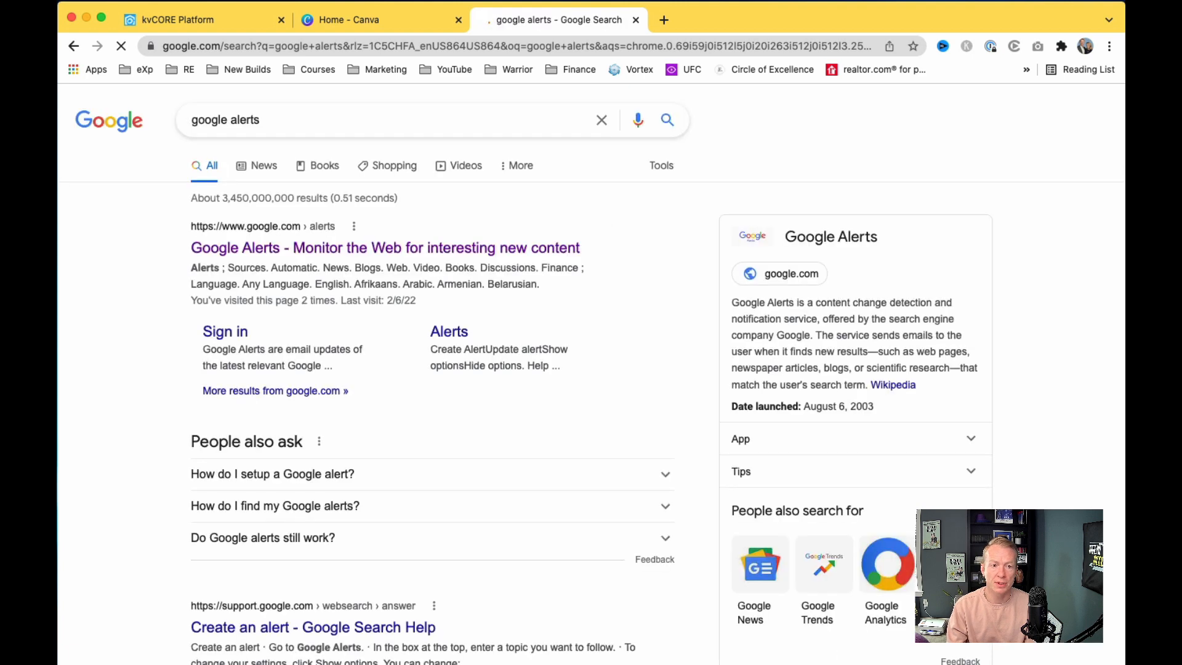
{"action": "left_click", "coordinate": [316, 248]}
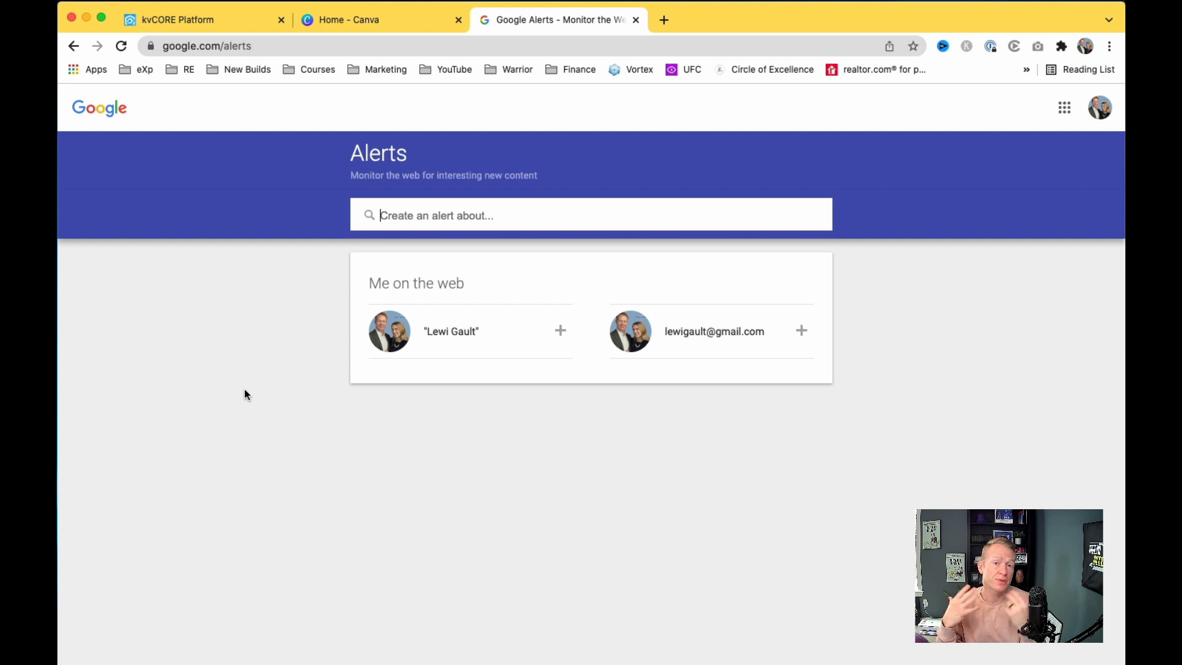
Step: Enter 'denver real estate' as a new alert and browse the matching news in its preview
{"action": "type", "text": "den"}
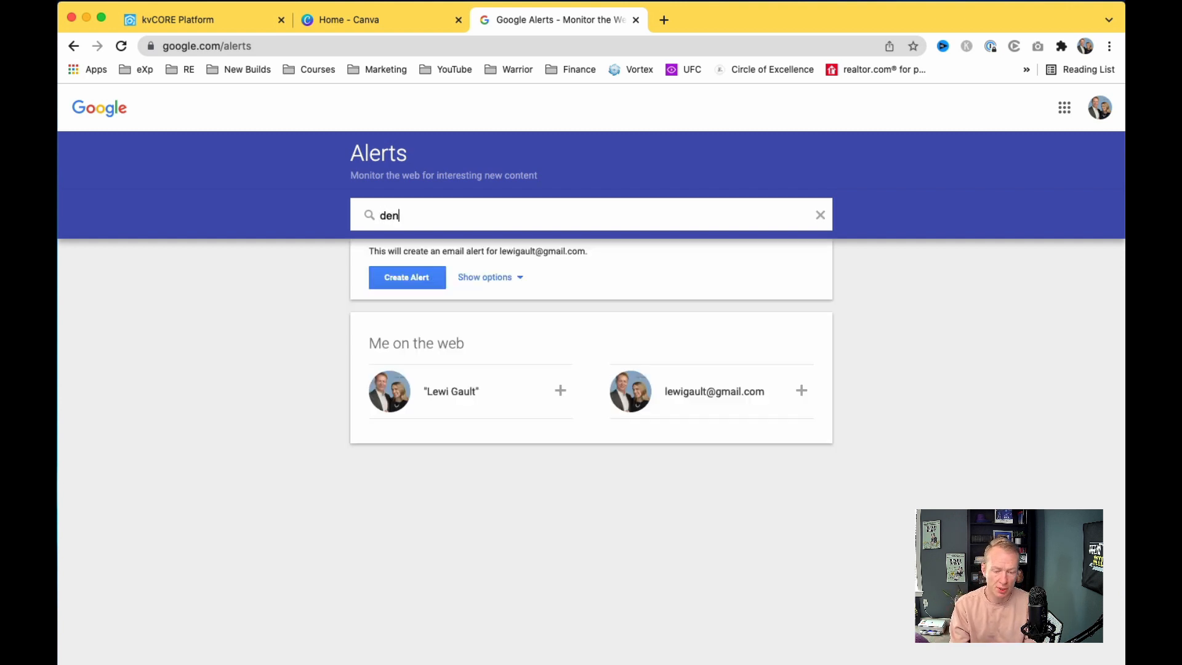
{"action": "type", "text": "ver real estate"}
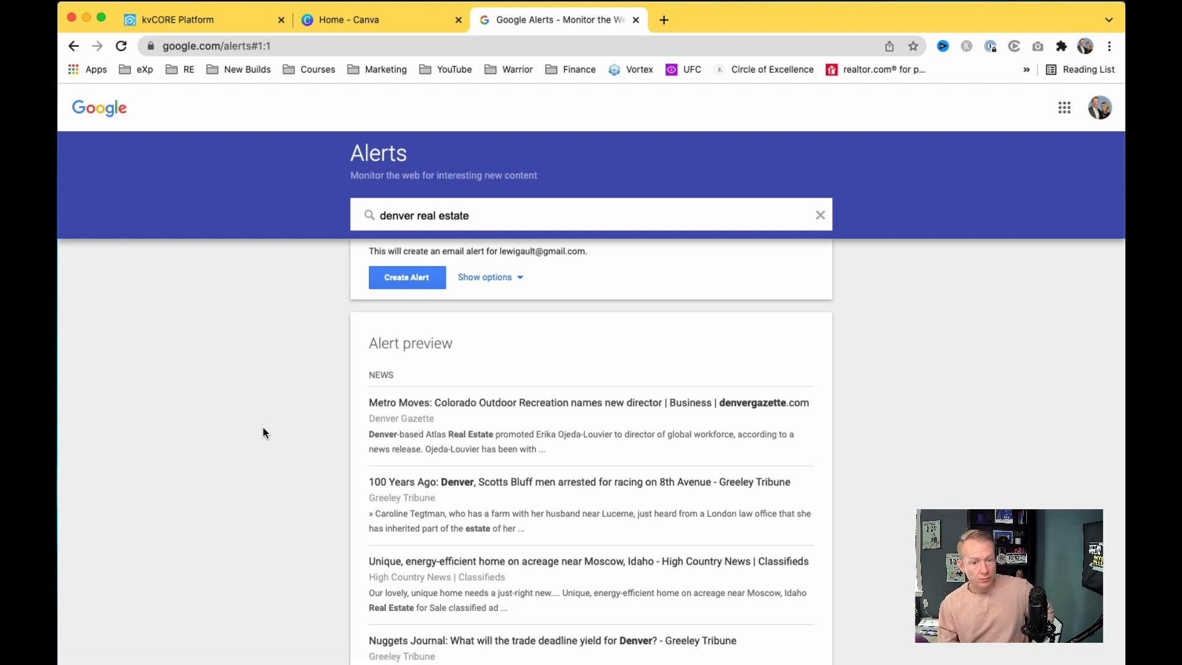
{"action": "scroll", "coordinate": [547, 477], "scroll_direction": "down", "scroll_amount": 1}
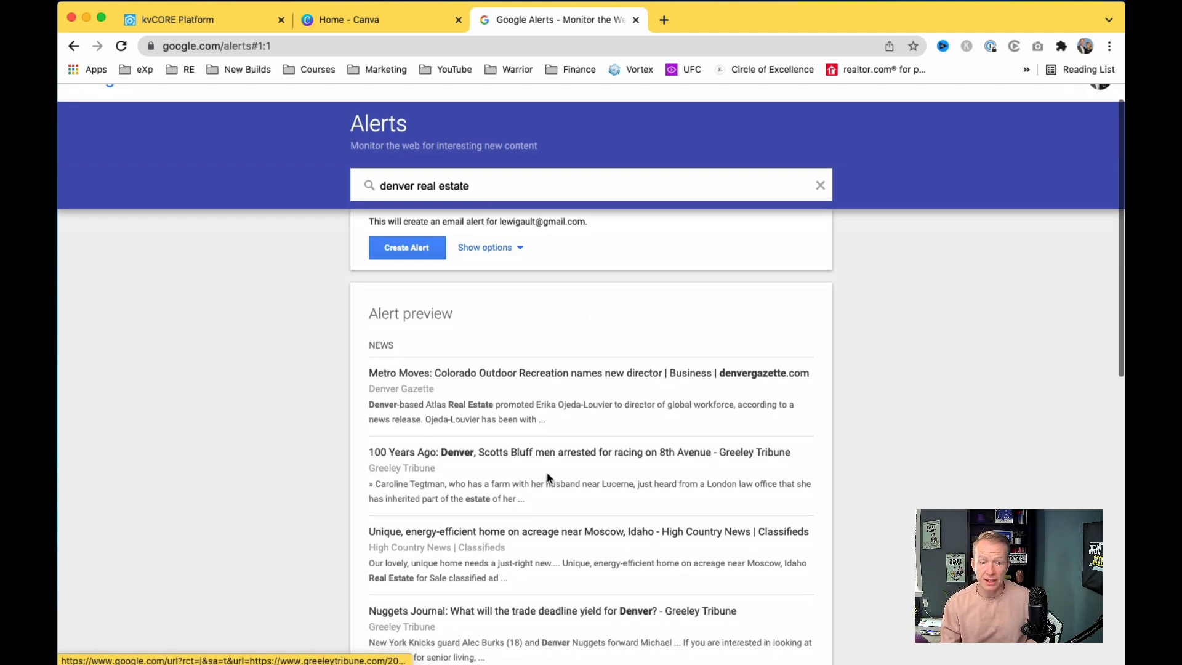
{"action": "scroll", "coordinate": [547, 477], "scroll_direction": "down", "scroll_amount": 5}
{"action": "scroll", "coordinate": [548, 477], "scroll_direction": "down", "scroll_amount": 3}
{"action": "scroll", "coordinate": [548, 478], "scroll_direction": "up", "scroll_amount": 8}
{"action": "scroll", "coordinate": [549, 479], "scroll_direction": "down", "scroll_amount": 1}
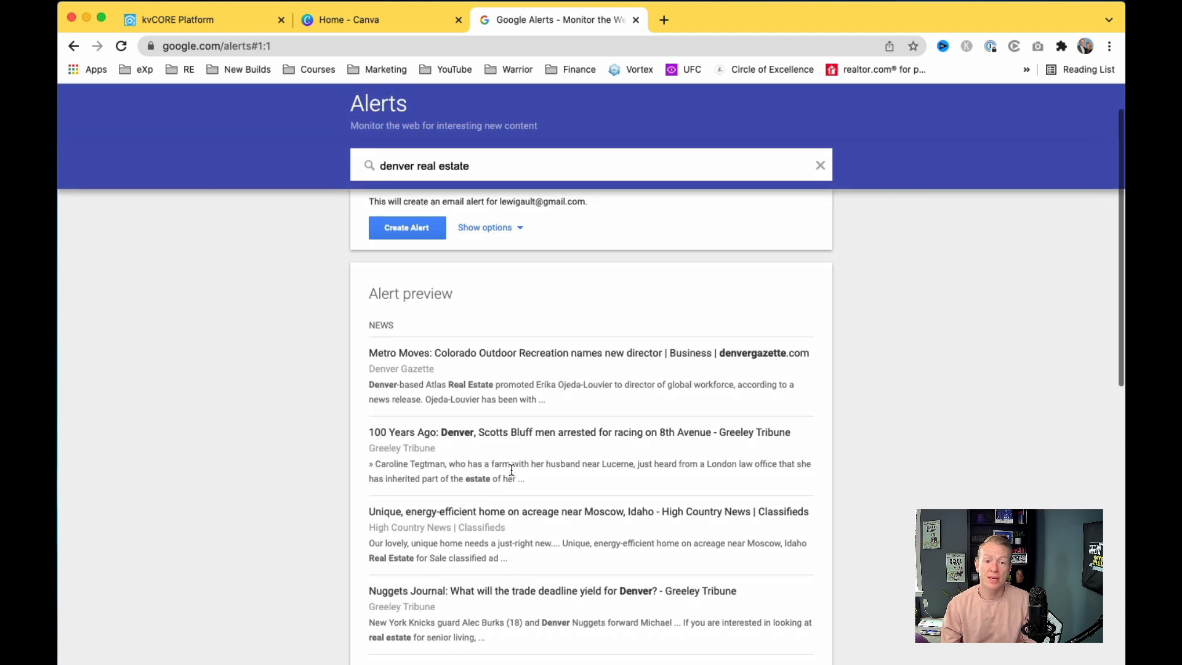
{"action": "scroll", "coordinate": [512, 470], "scroll_direction": "up", "scroll_amount": 2}
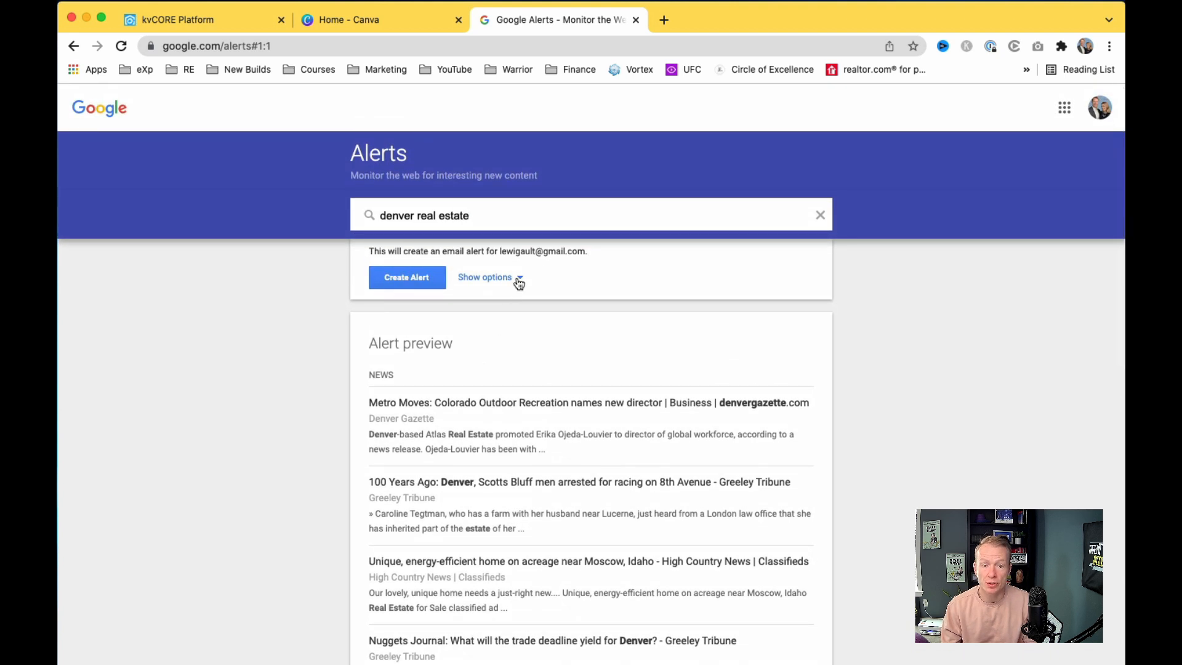
{"action": "left_click", "coordinate": [517, 278]}
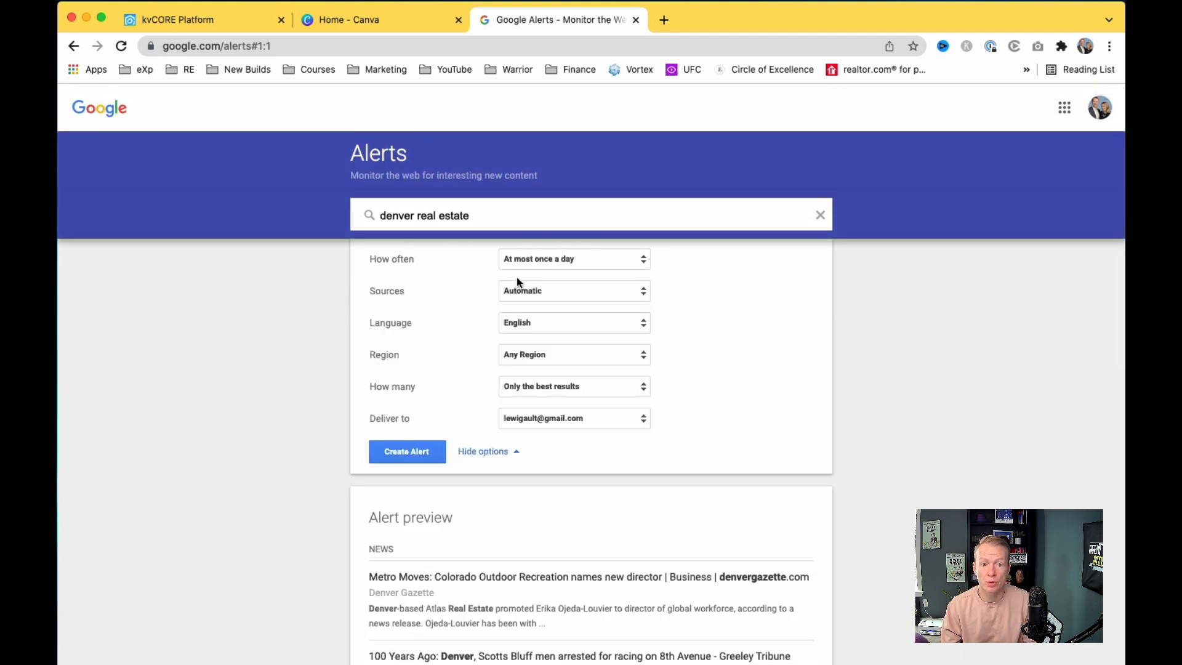
{"action": "left_click", "coordinate": [571, 265]}
{"action": "left_click", "coordinate": [604, 278]}
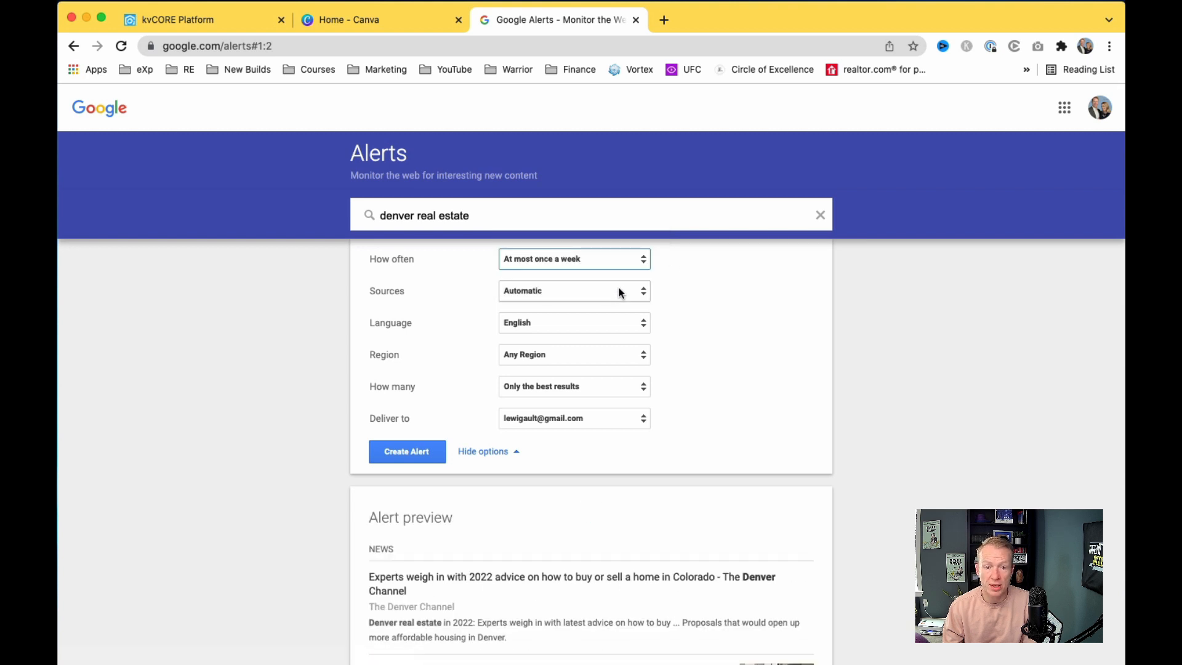
{"action": "left_click", "coordinate": [621, 293]}
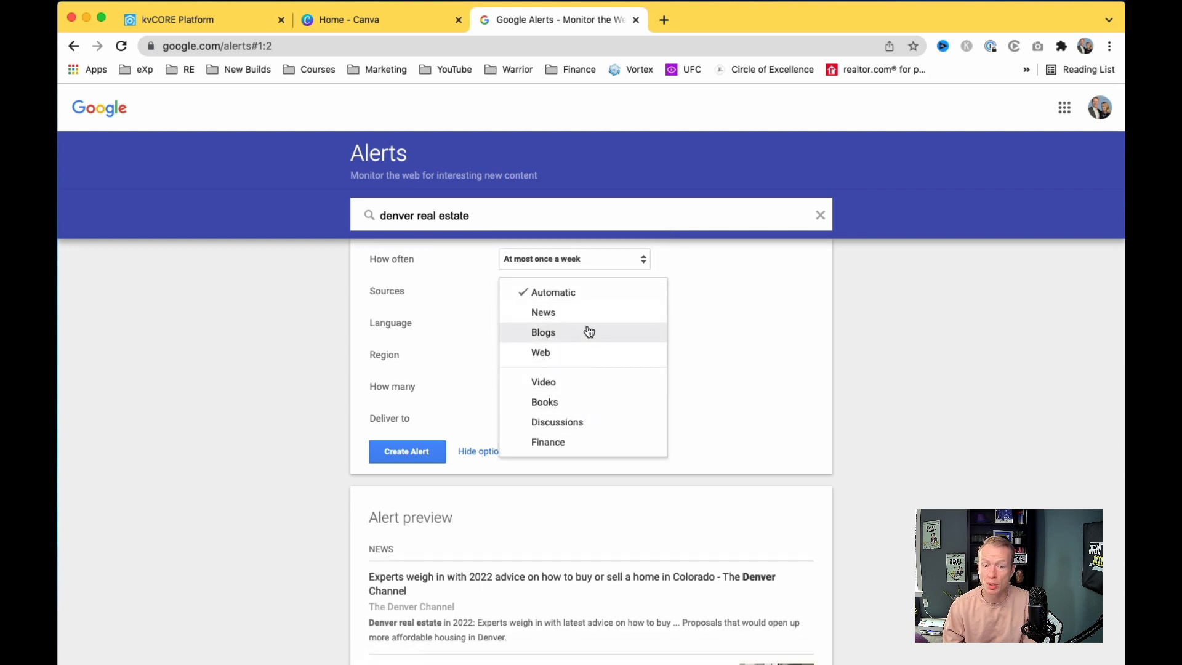
{"action": "left_click", "coordinate": [731, 336]}
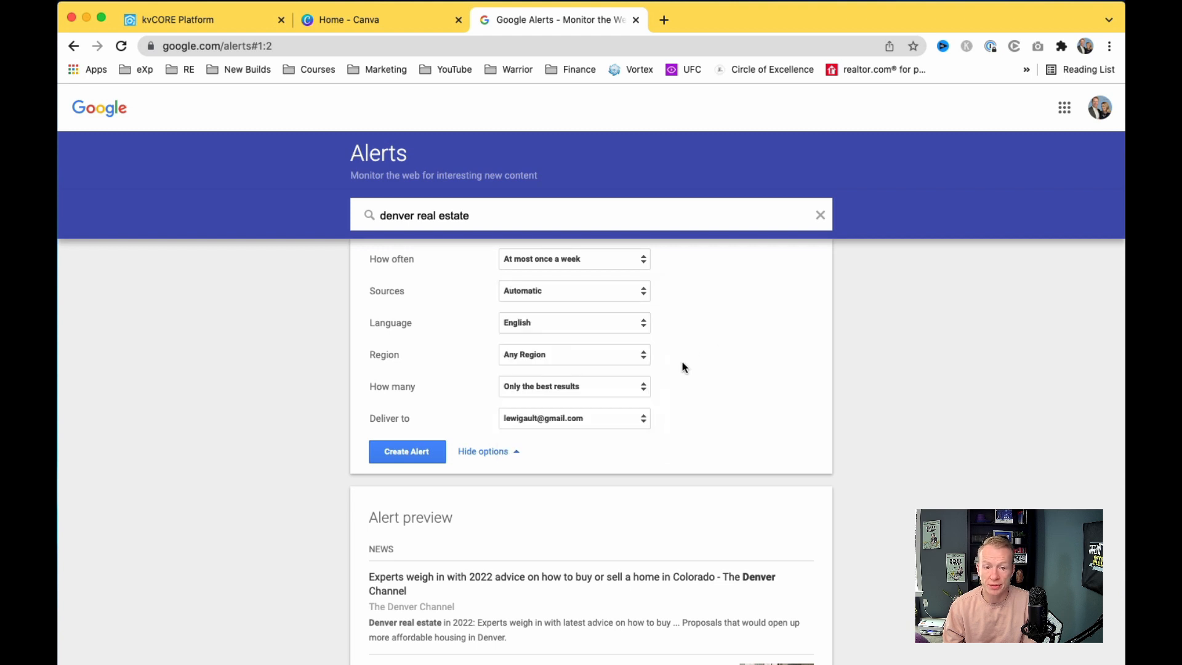
{"action": "left_click", "coordinate": [617, 355]}
{"action": "left_click", "coordinate": [604, 369]}
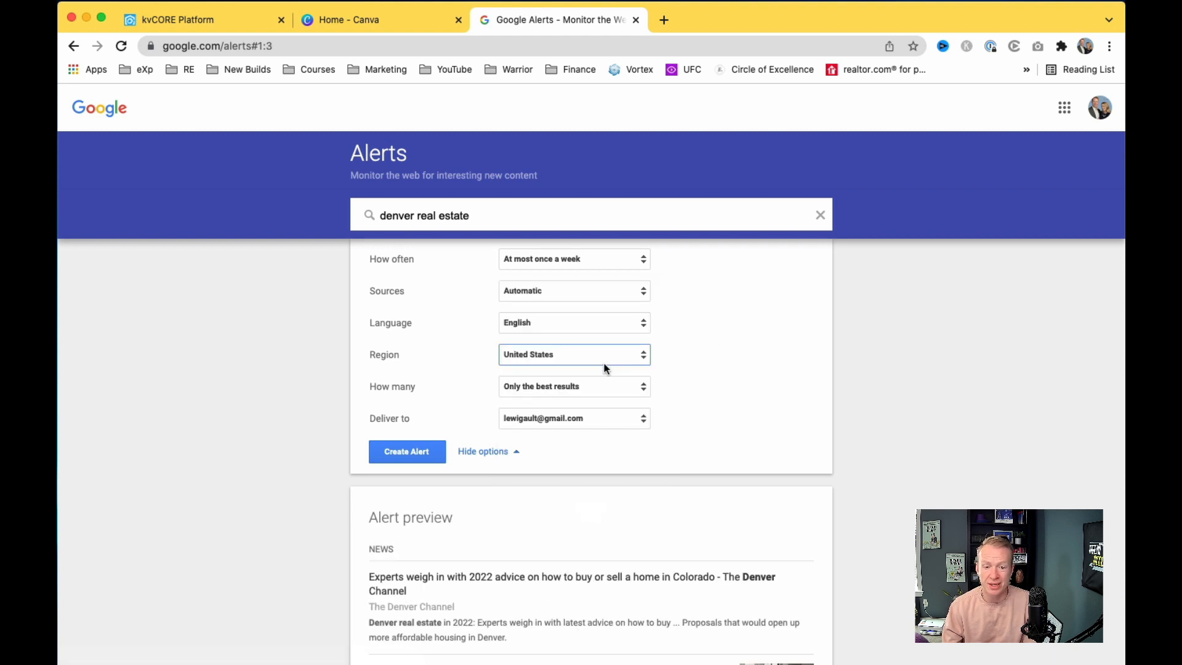
{"action": "left_click", "coordinate": [631, 388]}
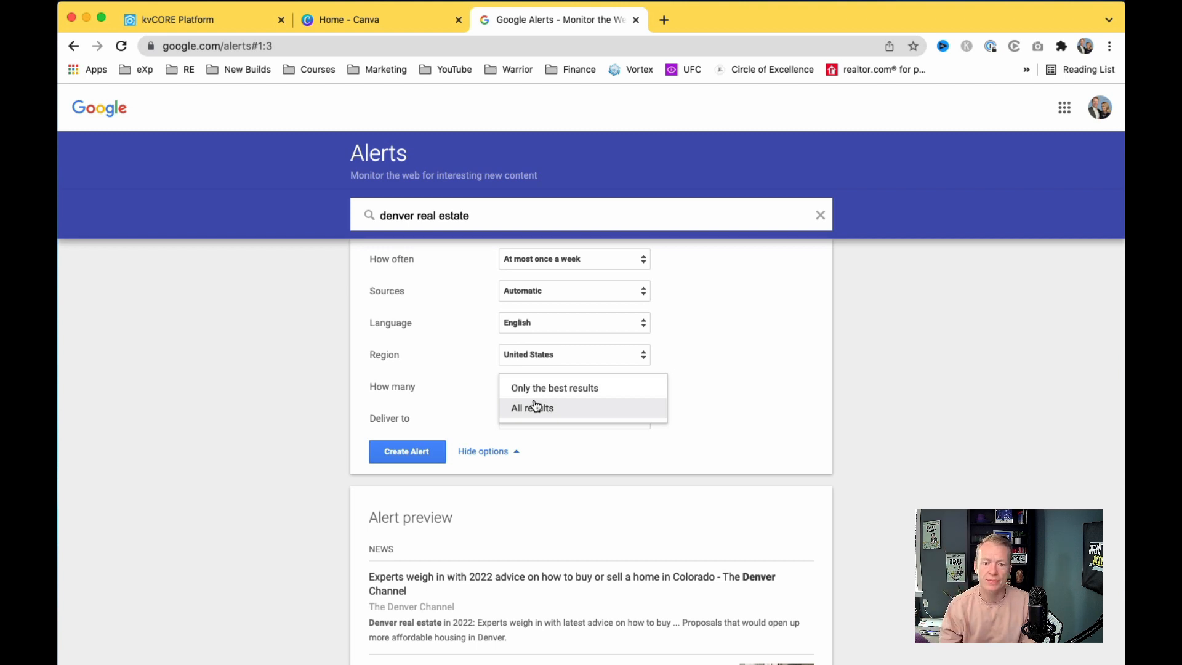
{"action": "left_click", "coordinate": [725, 384]}
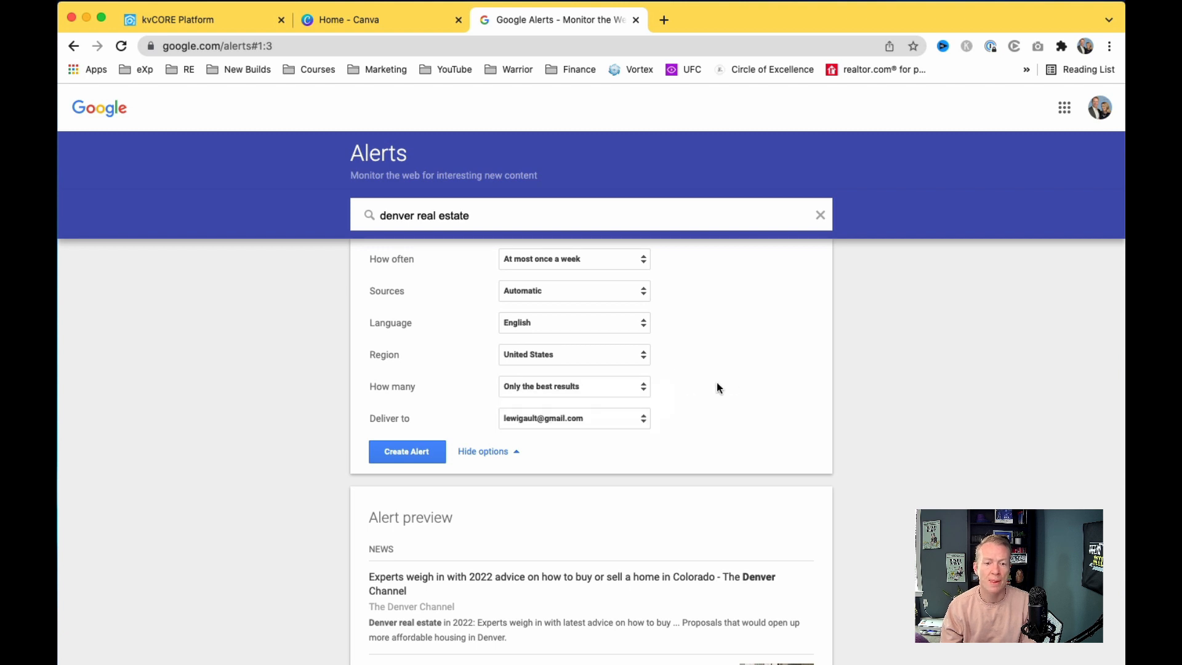
{"action": "left_click", "coordinate": [621, 419]}
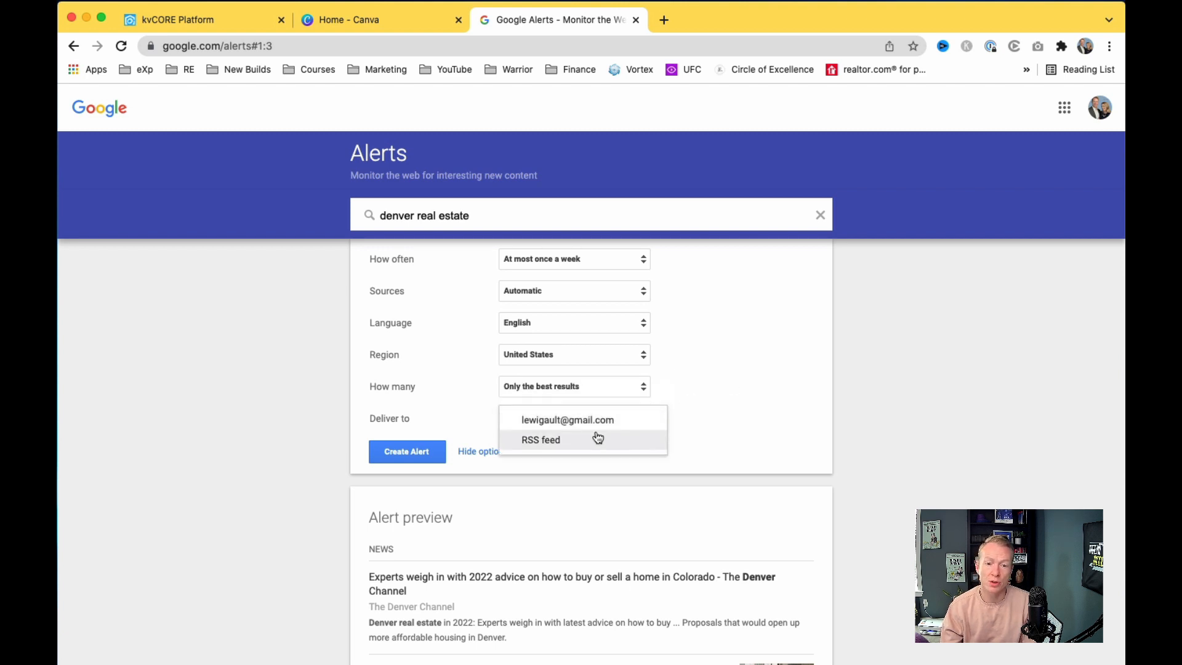
{"action": "left_click", "coordinate": [708, 391]}
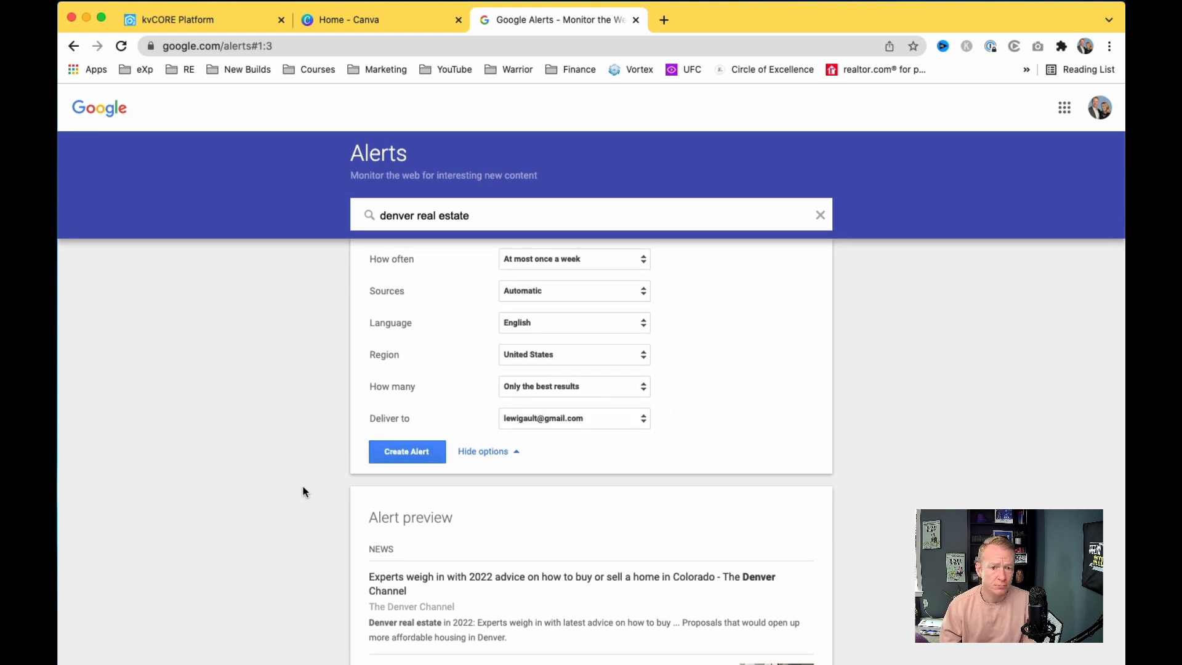
{"action": "scroll", "coordinate": [302, 490], "scroll_direction": "down", "scroll_amount": 3}
{"action": "scroll", "coordinate": [303, 491], "scroll_direction": "up", "scroll_amount": 1}
{"action": "scroll", "coordinate": [303, 490], "scroll_direction": "down", "scroll_amount": 1}
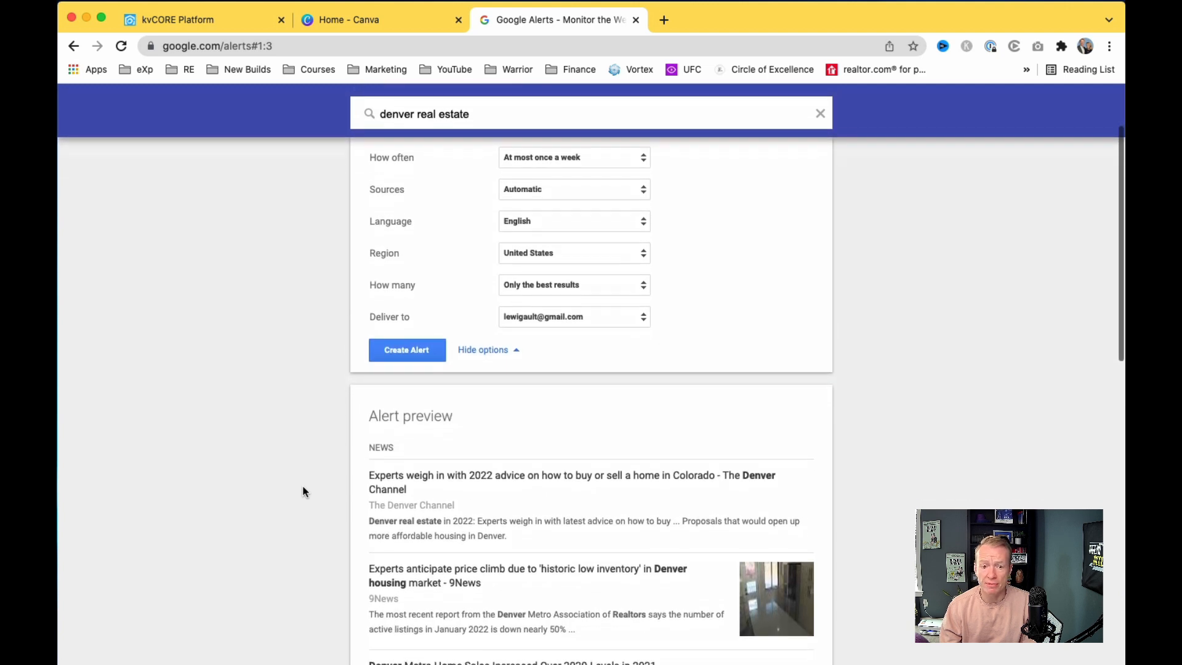
{"action": "scroll", "coordinate": [301, 491], "scroll_direction": "down", "scroll_amount": 1}
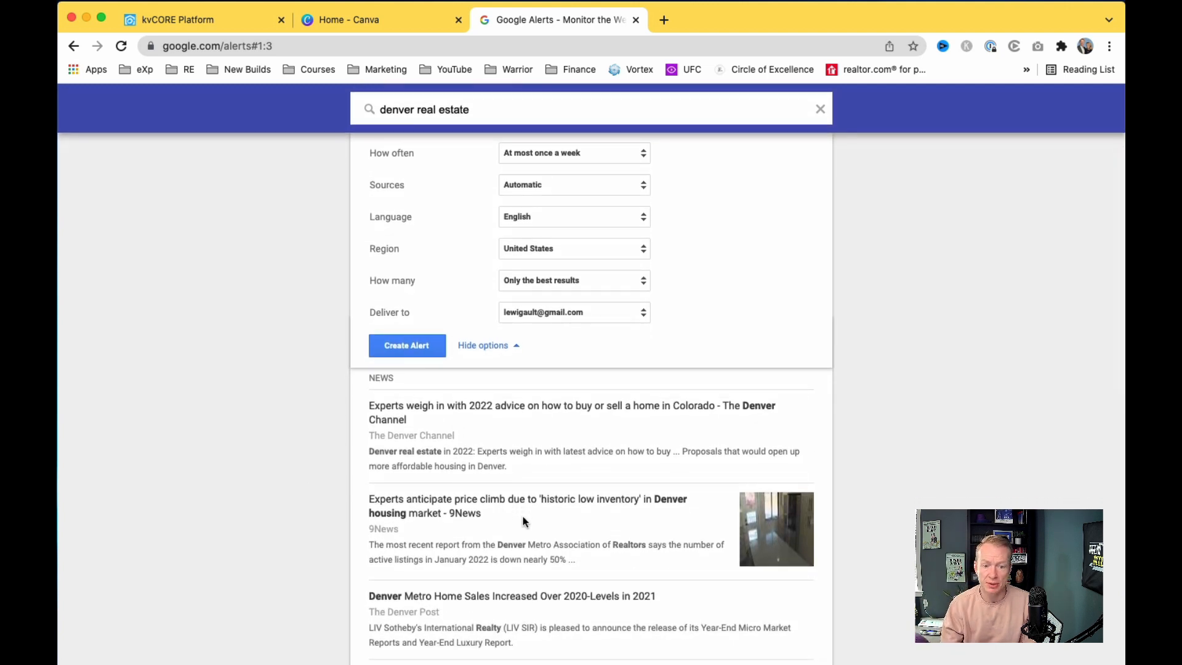
{"action": "scroll", "coordinate": [523, 517], "scroll_direction": "down", "scroll_amount": 2}
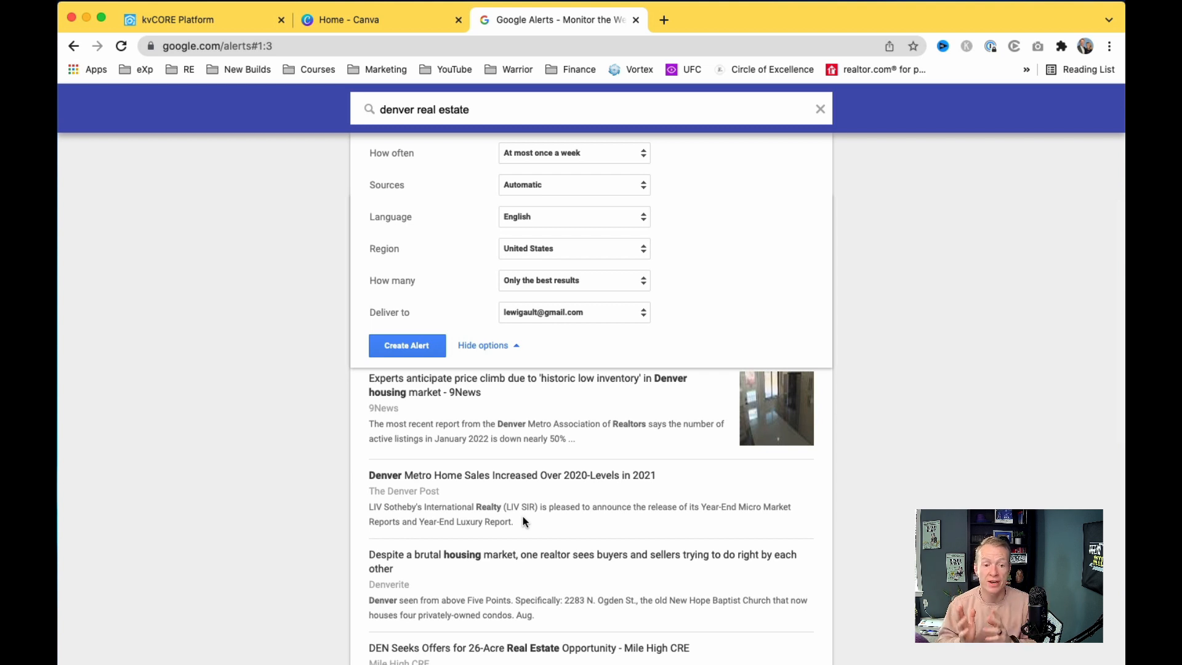
{"action": "scroll", "coordinate": [523, 517], "scroll_direction": "down", "scroll_amount": 1}
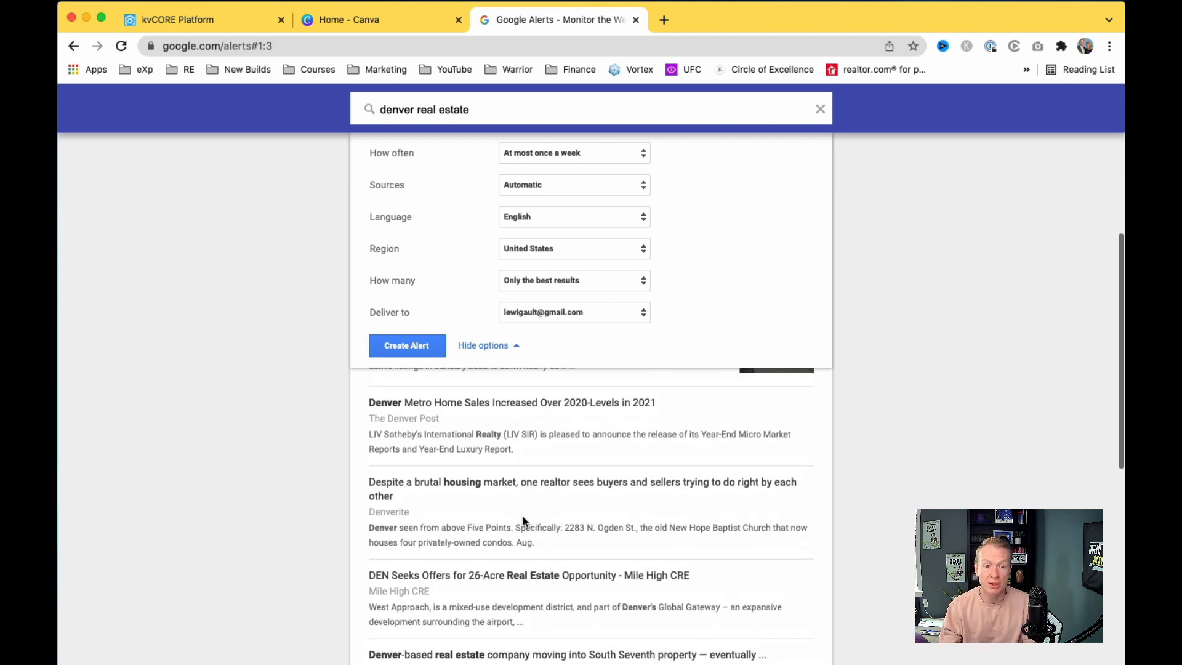
{"action": "scroll", "coordinate": [523, 522], "scroll_direction": "down", "scroll_amount": 3}
{"action": "scroll", "coordinate": [522, 516], "scroll_direction": "down", "scroll_amount": 2}
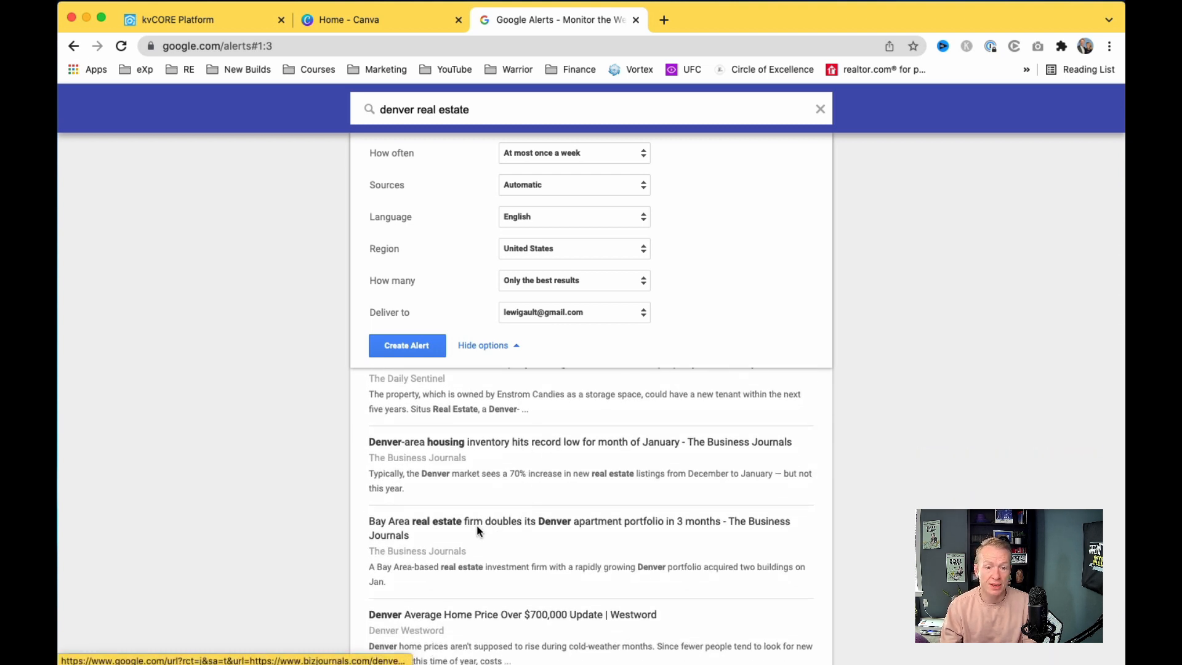
{"action": "scroll", "coordinate": [478, 529], "scroll_direction": "down", "scroll_amount": 3}
{"action": "scroll", "coordinate": [478, 527], "scroll_direction": "up", "scroll_amount": 4}
{"action": "scroll", "coordinate": [478, 528], "scroll_direction": "up", "scroll_amount": 4}
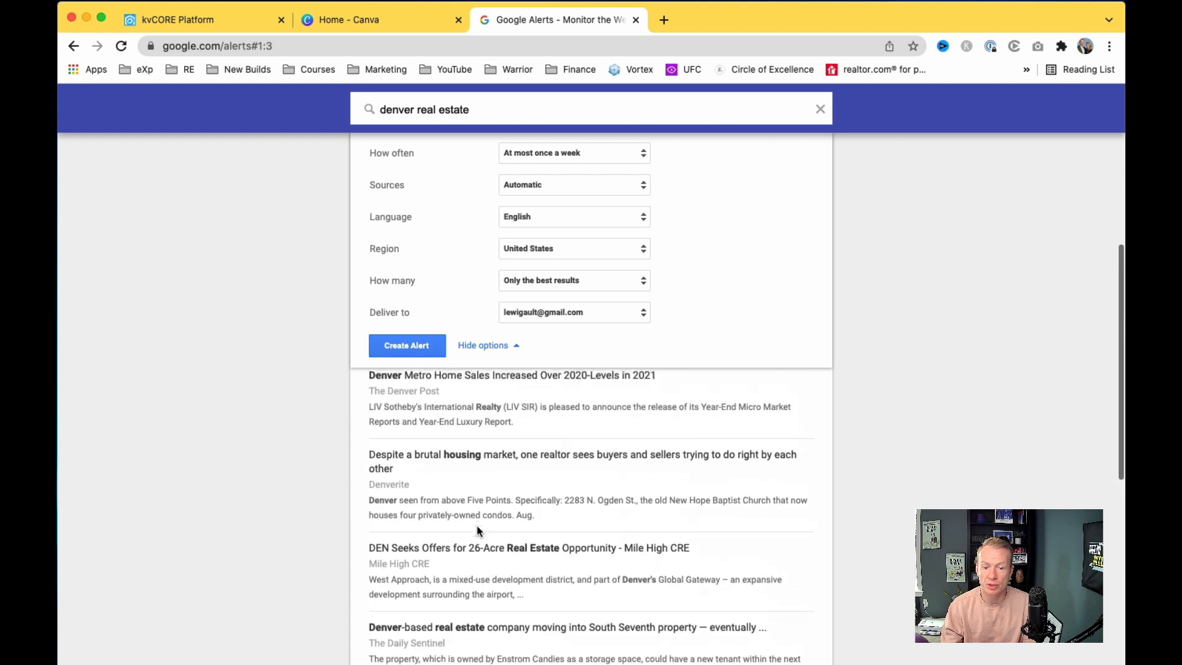
{"action": "scroll", "coordinate": [478, 530], "scroll_direction": "up", "scroll_amount": 4}
{"action": "scroll", "coordinate": [478, 529], "scroll_direction": "up", "scroll_amount": 3}
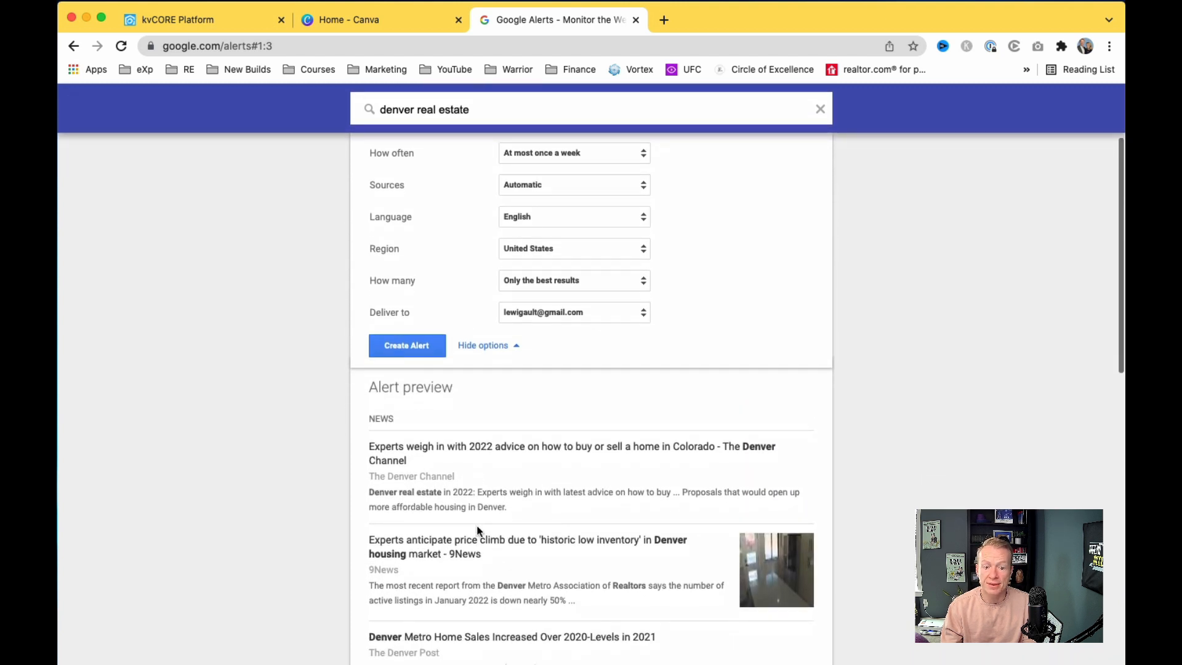
{"action": "scroll", "coordinate": [477, 529], "scroll_direction": "down", "scroll_amount": 4}
{"action": "scroll", "coordinate": [478, 527], "scroll_direction": "down", "scroll_amount": 2}
{"action": "scroll", "coordinate": [478, 525], "scroll_direction": "up", "scroll_amount": 2}
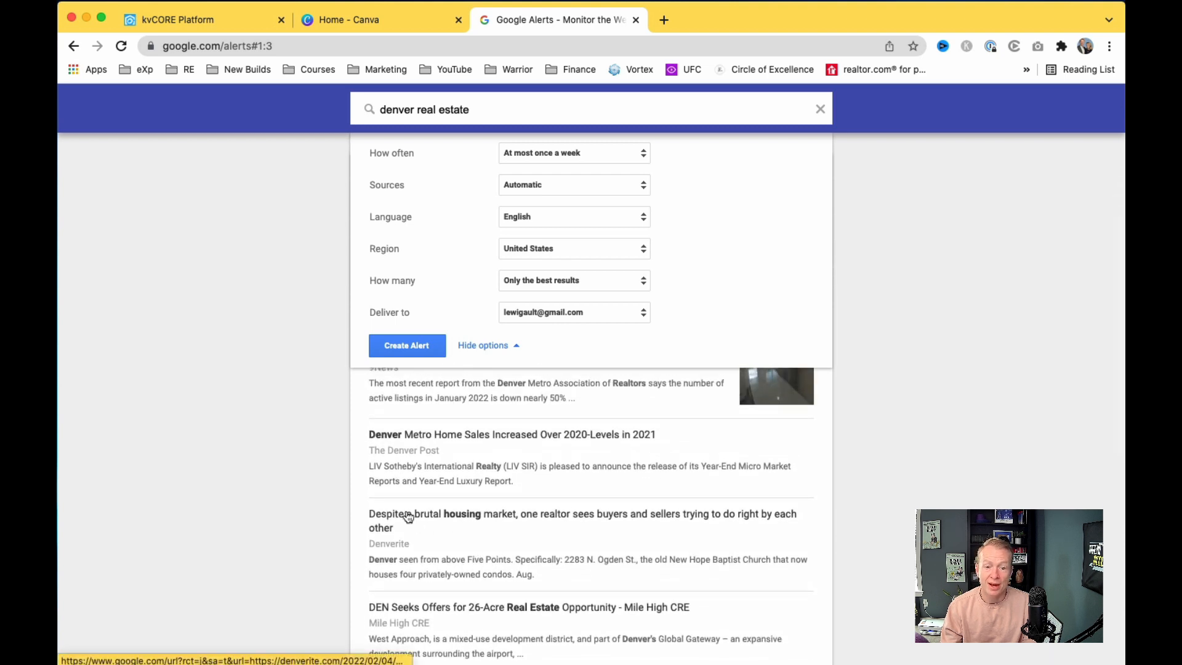
{"action": "scroll", "coordinate": [407, 517], "scroll_direction": "up", "scroll_amount": 5}
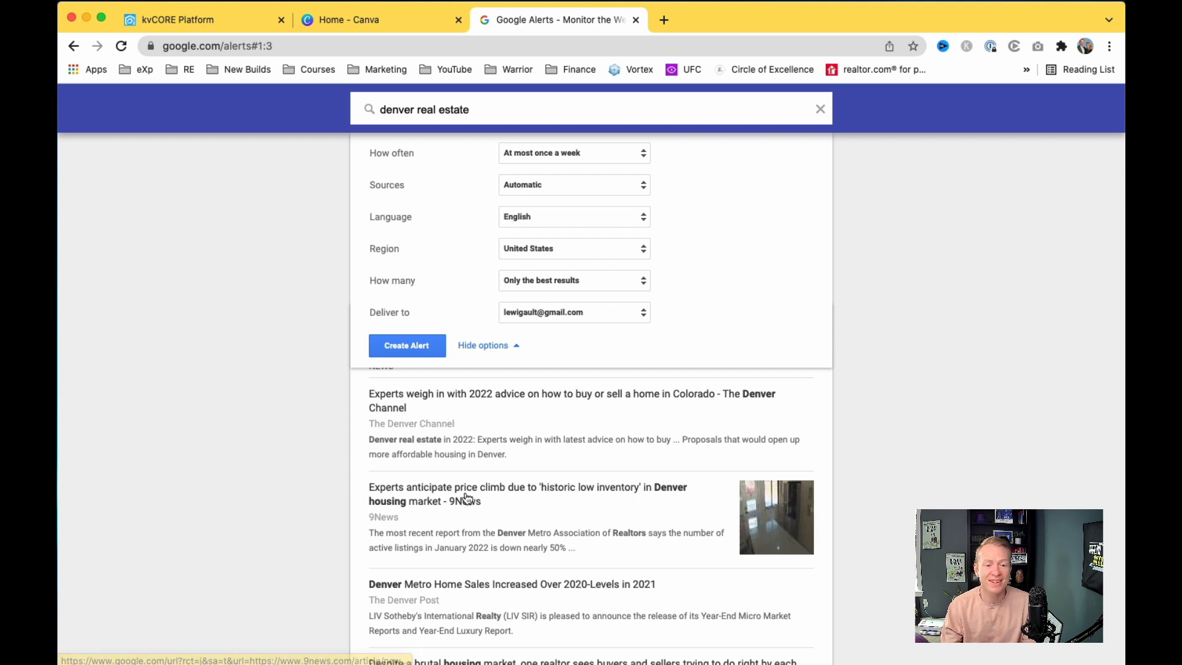
{"action": "scroll", "coordinate": [341, 470], "scroll_direction": "up", "scroll_amount": 2}
{"action": "scroll", "coordinate": [342, 469], "scroll_direction": "down", "scroll_amount": 2}
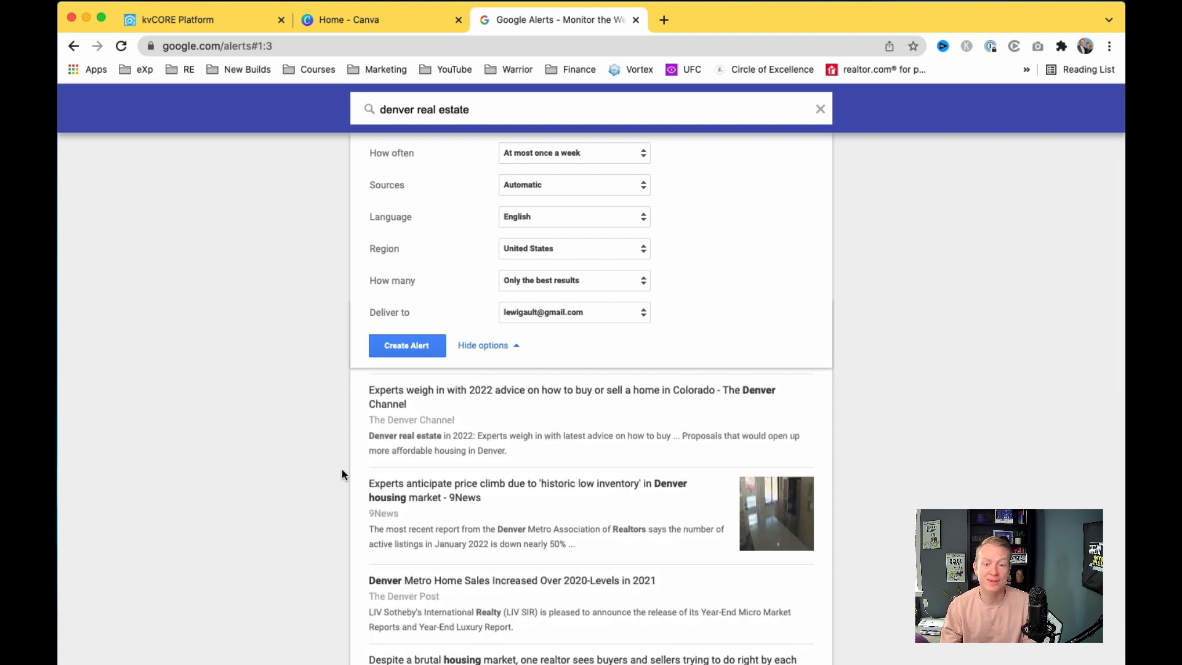
{"action": "scroll", "coordinate": [341, 474], "scroll_direction": "down", "scroll_amount": 3}
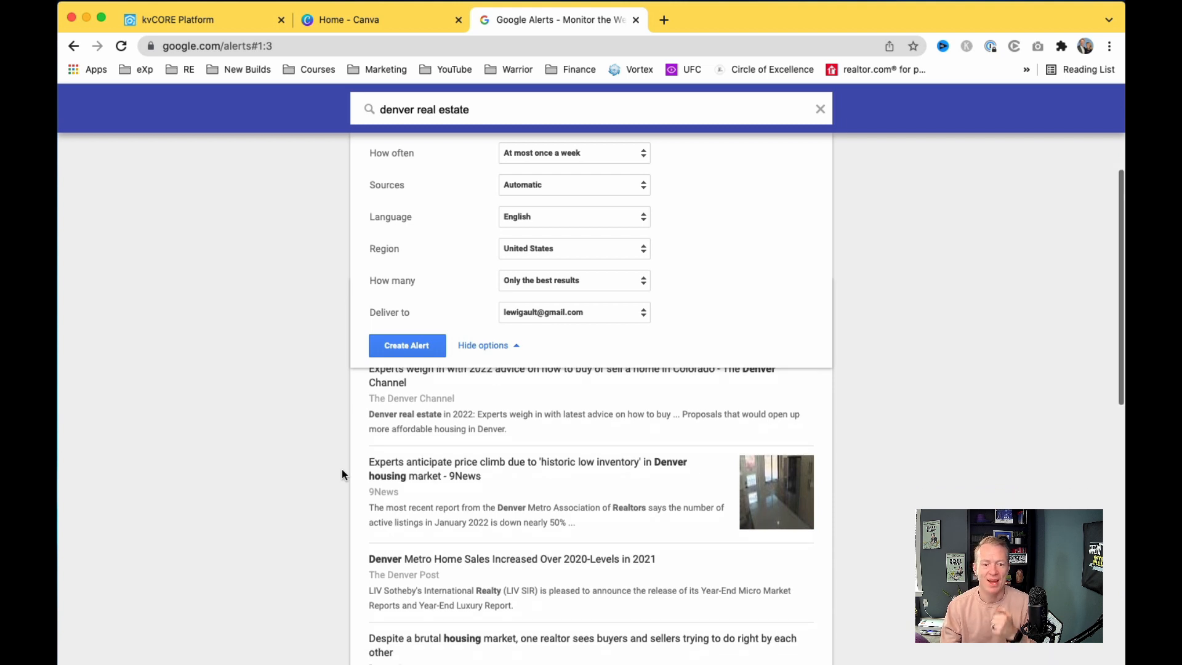
{"action": "scroll", "coordinate": [343, 473], "scroll_direction": "down", "scroll_amount": 4}
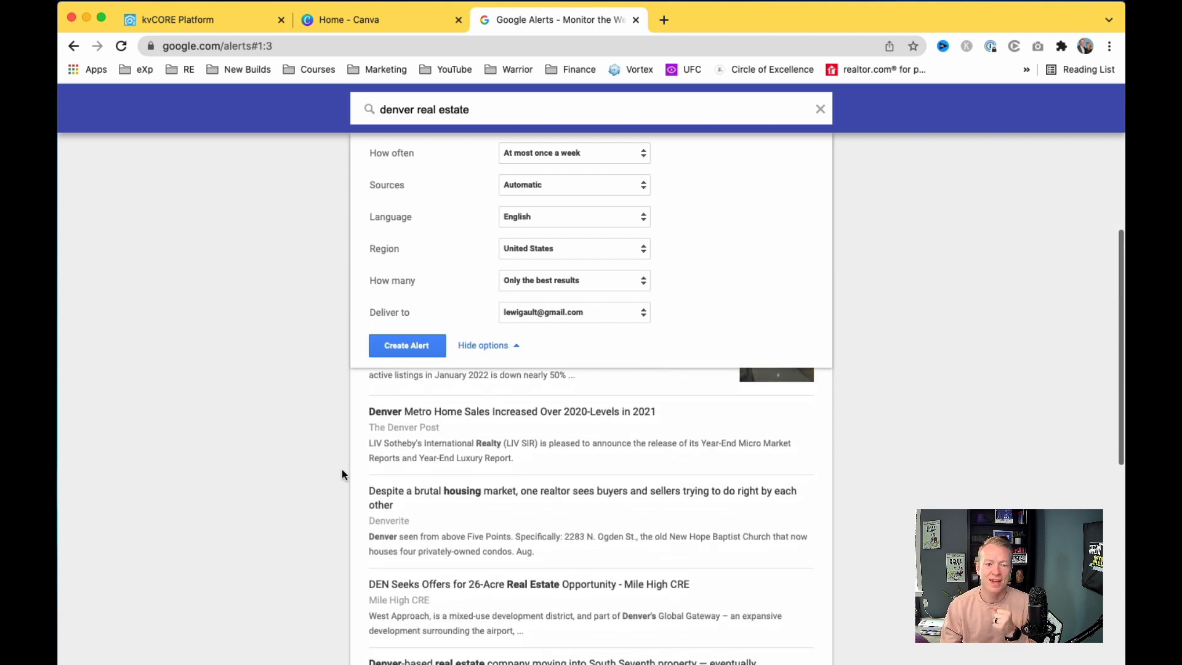
{"action": "scroll", "coordinate": [342, 473], "scroll_direction": "down", "scroll_amount": 3}
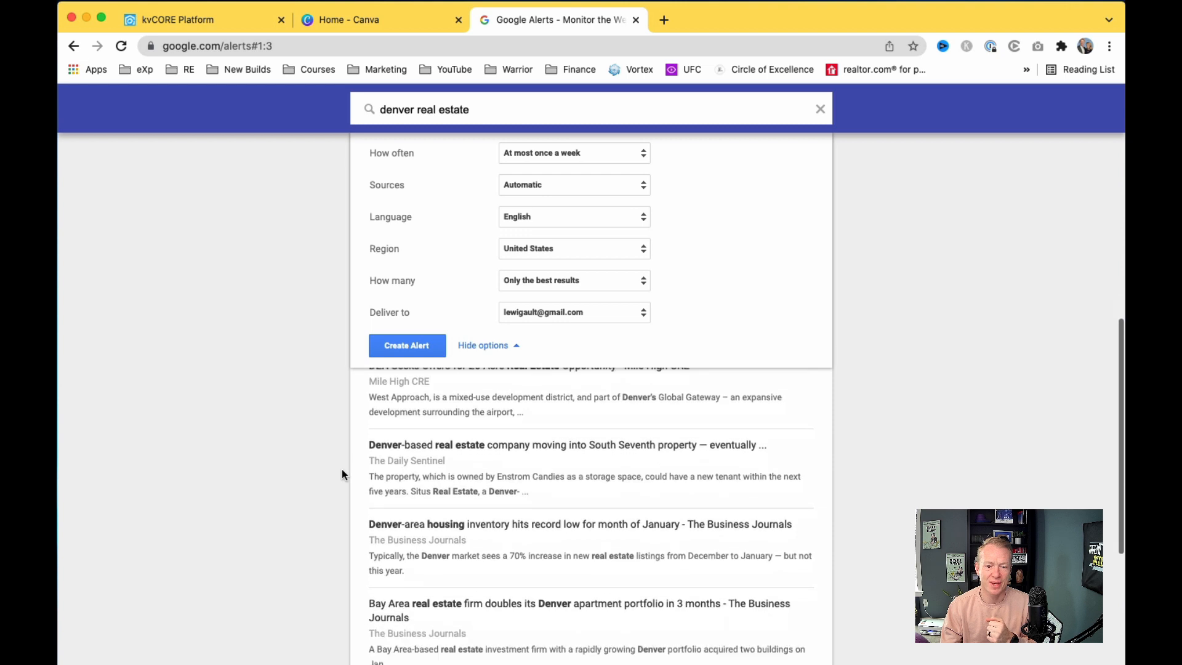
{"action": "scroll", "coordinate": [342, 474], "scroll_direction": "down", "scroll_amount": 1}
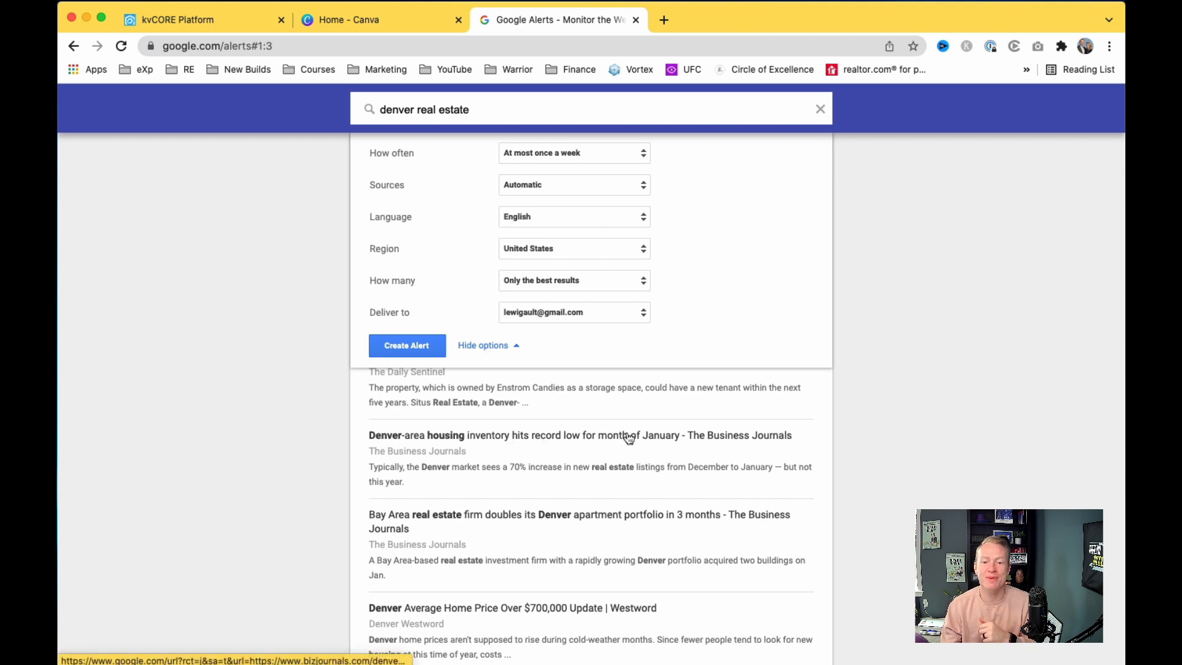
{"action": "scroll", "coordinate": [645, 440], "scroll_direction": "down", "scroll_amount": 4}
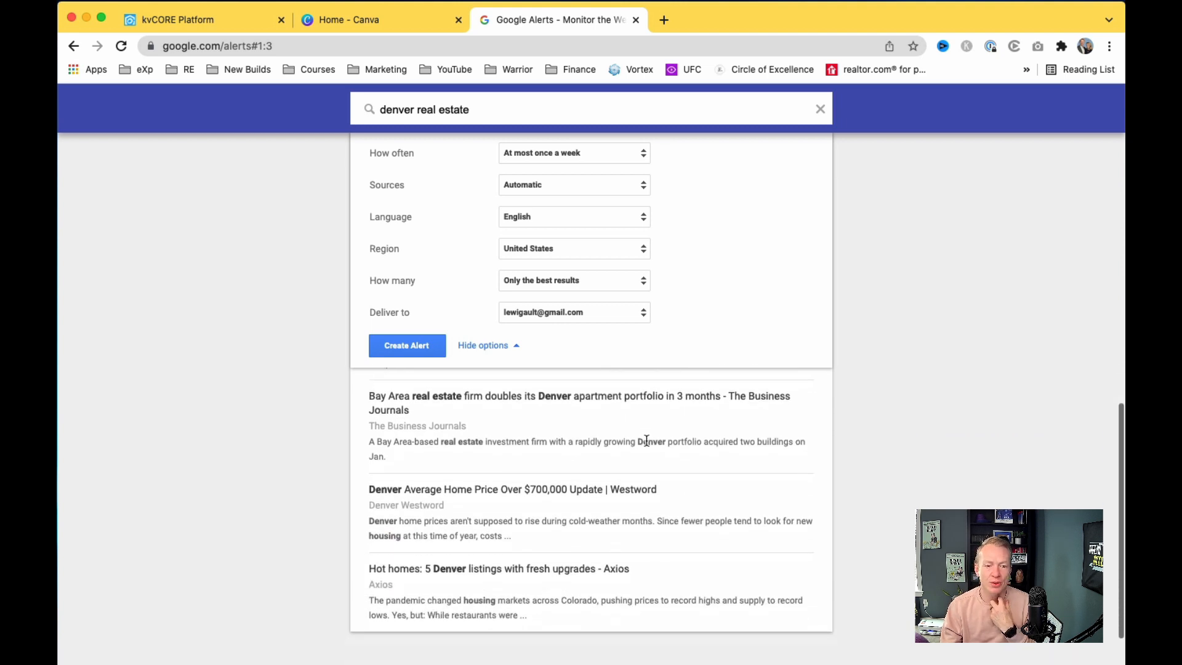
{"action": "scroll", "coordinate": [647, 441], "scroll_direction": "down", "scroll_amount": 1}
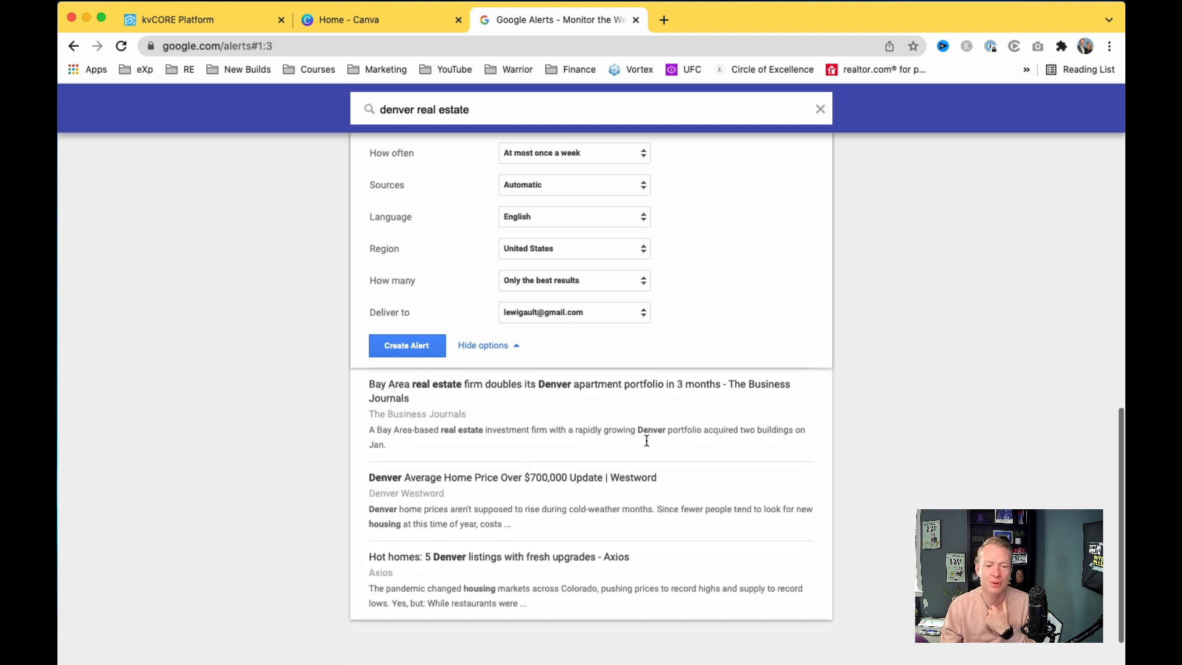
{"action": "scroll", "coordinate": [647, 440], "scroll_direction": "up", "scroll_amount": 1}
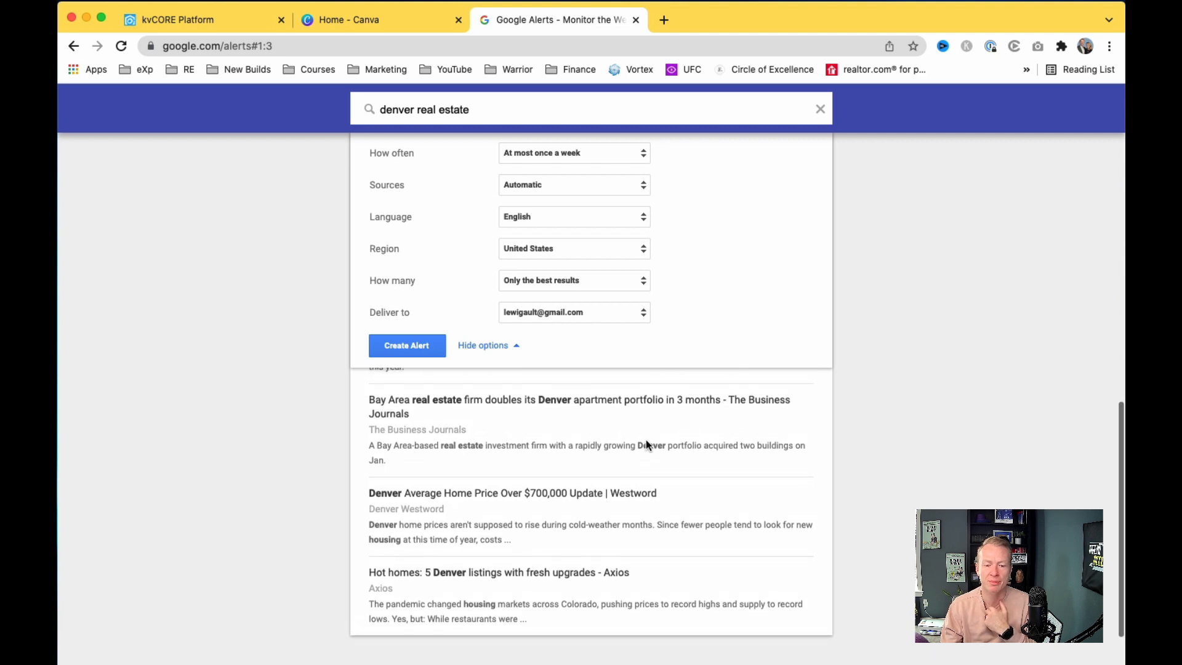
{"action": "scroll", "coordinate": [646, 441], "scroll_direction": "up", "scroll_amount": 6}
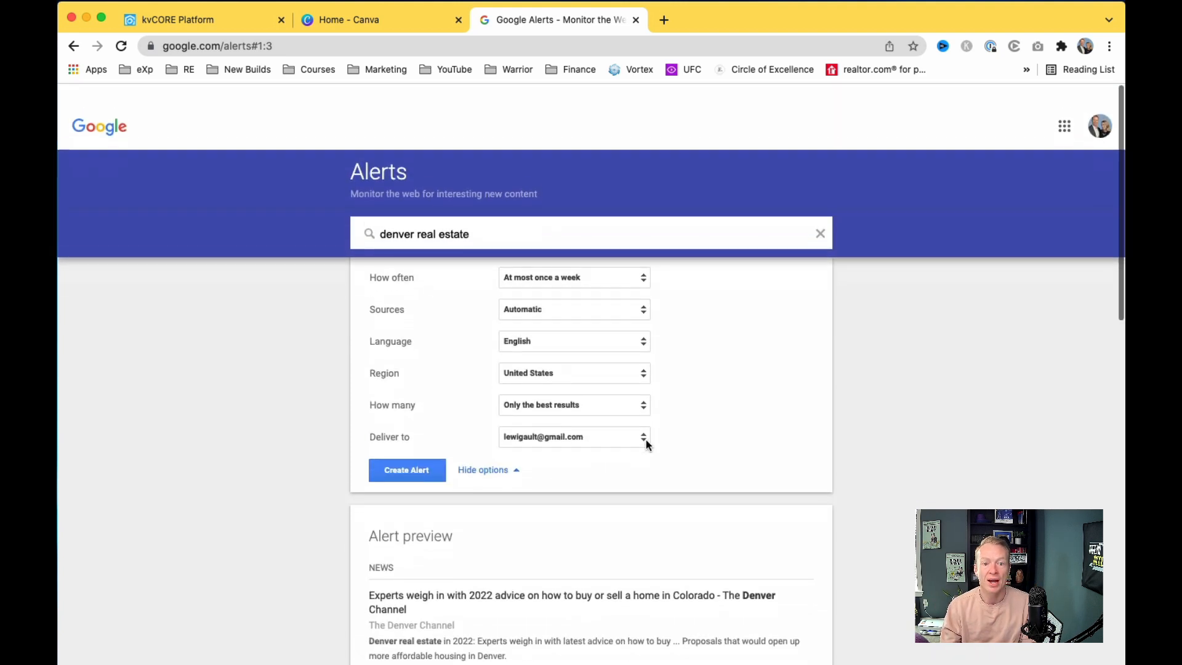
{"action": "scroll", "coordinate": [446, 590], "scroll_direction": "down", "scroll_amount": 10}
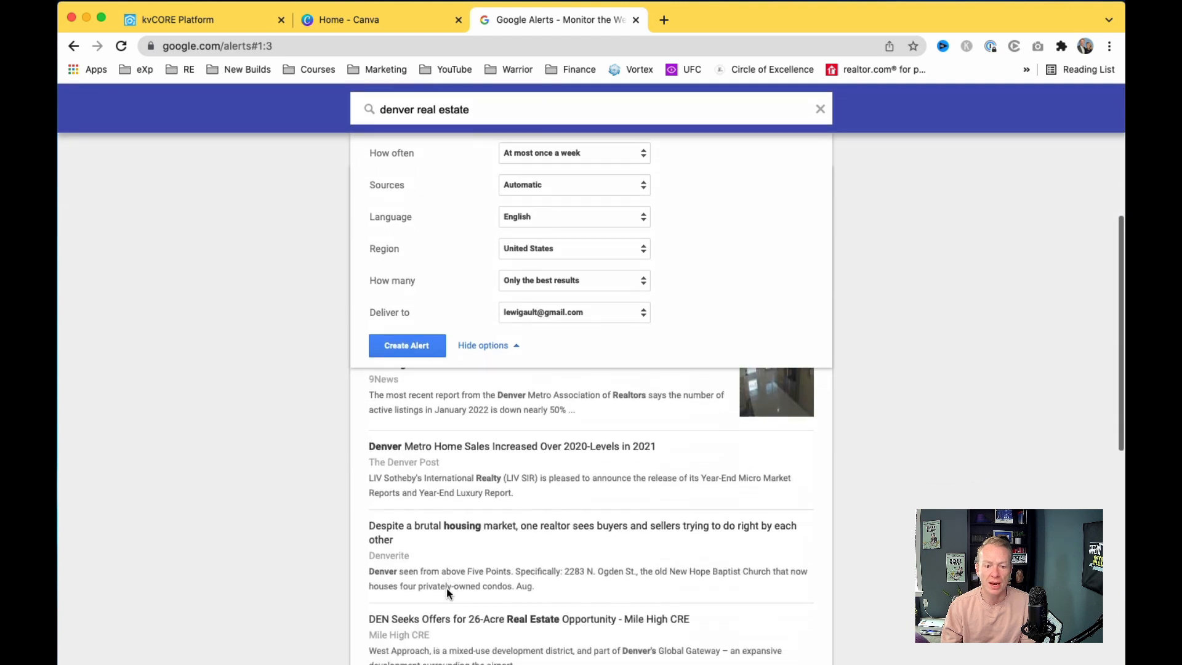
{"action": "scroll", "coordinate": [479, 583], "scroll_direction": "down", "scroll_amount": 6}
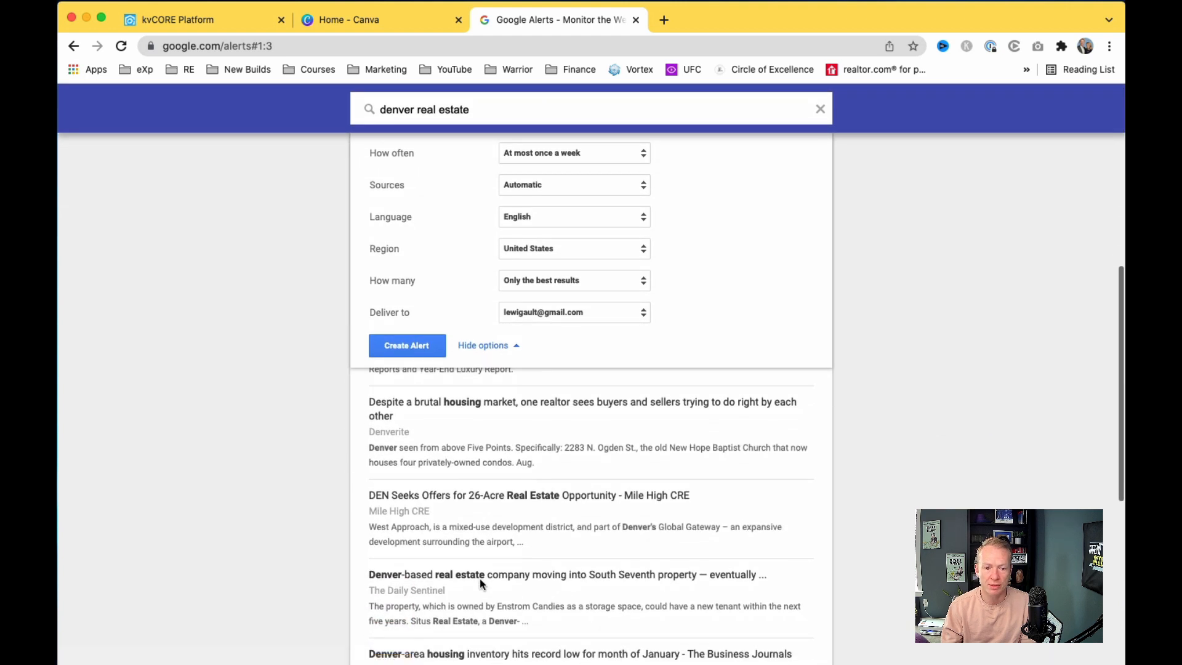
{"action": "scroll", "coordinate": [479, 578], "scroll_direction": "down", "scroll_amount": 4}
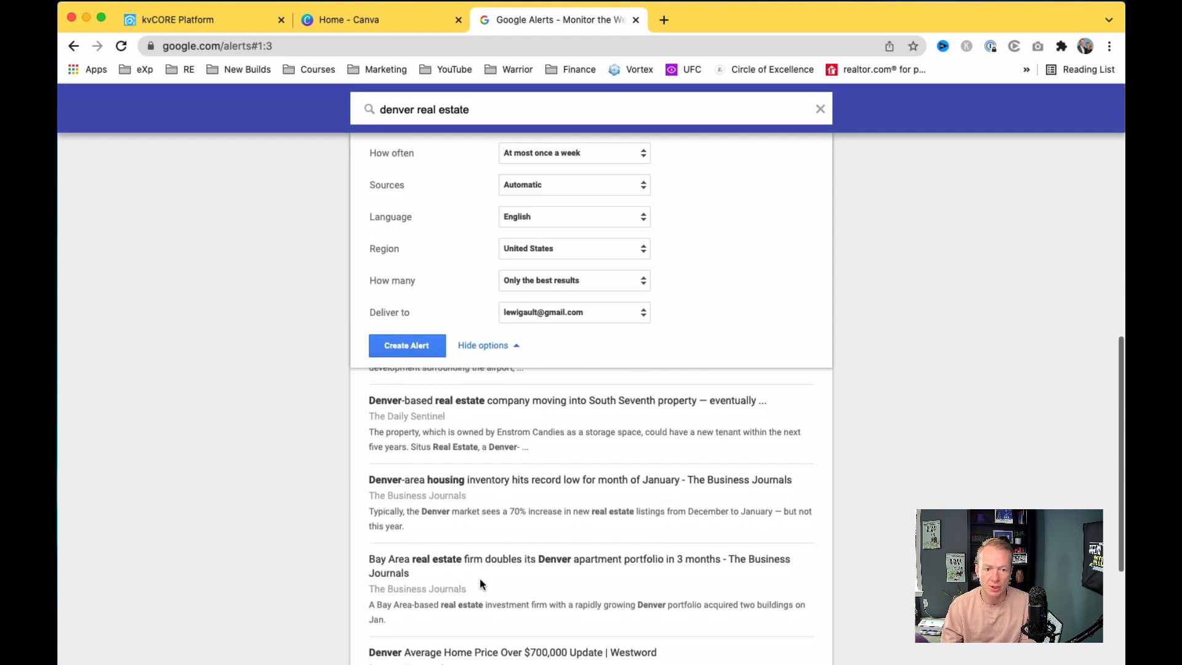
{"action": "scroll", "coordinate": [479, 579], "scroll_direction": "down", "scroll_amount": 2}
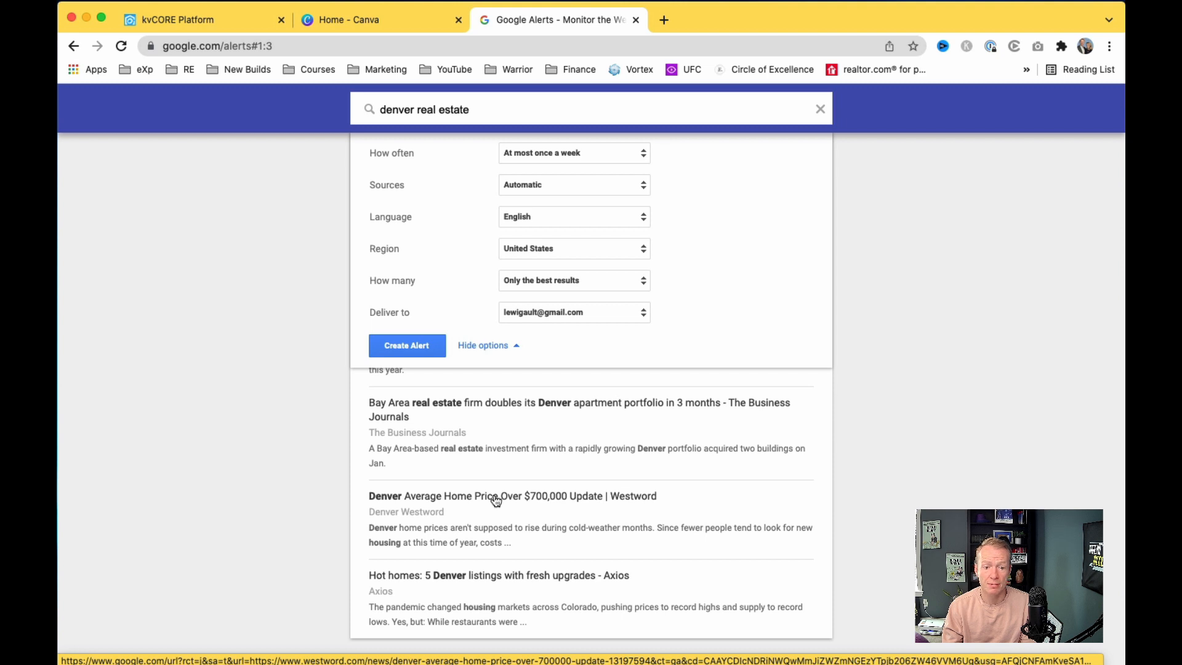
Step: Open the Westword Denver home-price article and dismiss its cookie notice
{"action": "left_click", "coordinate": [496, 501]}
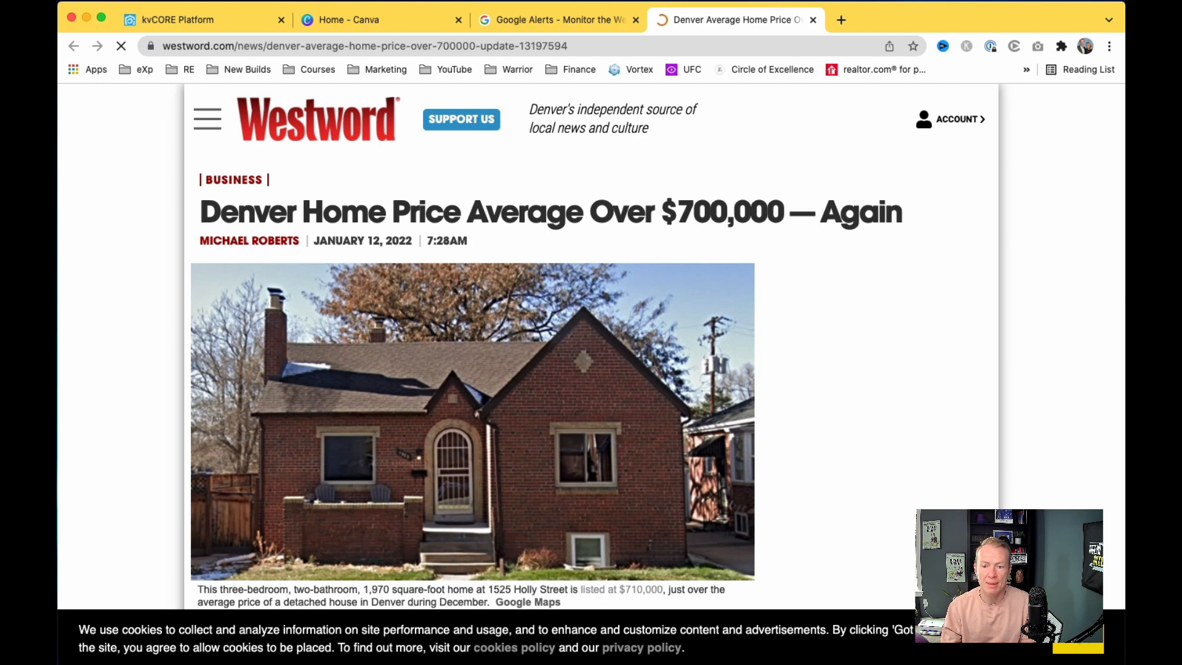
{"action": "left_click", "coordinate": [1078, 639]}
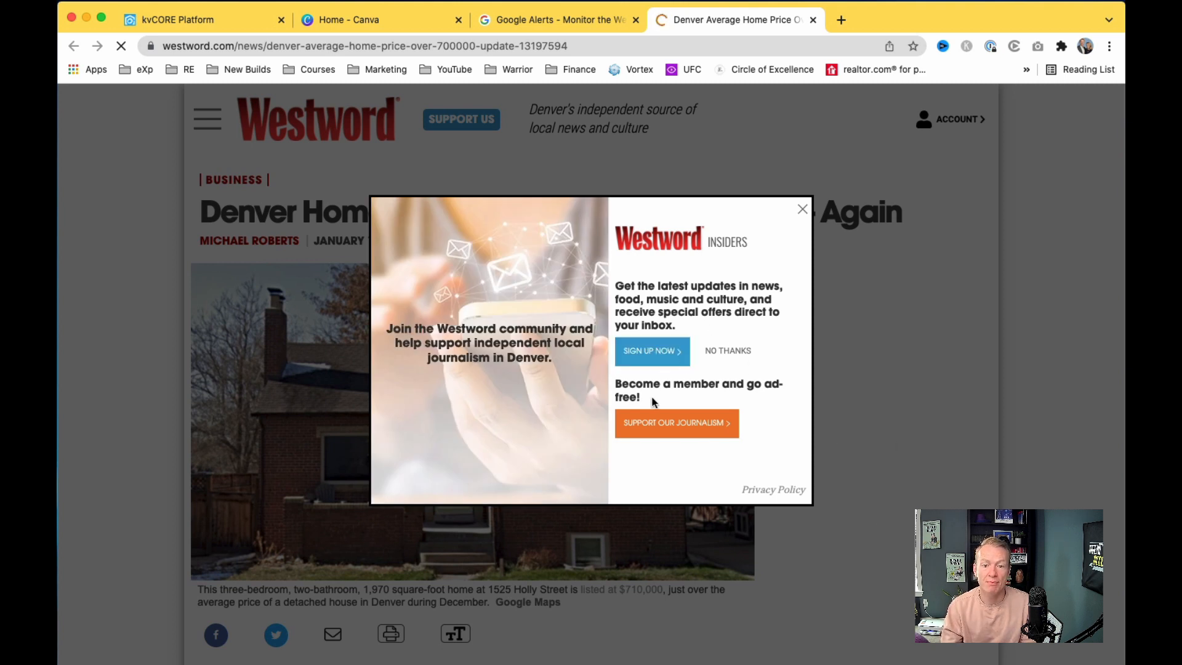
{"action": "scroll", "coordinate": [816, 471], "scroll_direction": "down", "scroll_amount": 6}
{"action": "scroll", "coordinate": [847, 509], "scroll_direction": "down", "scroll_amount": 3}
{"action": "scroll", "coordinate": [848, 509], "scroll_direction": "up", "scroll_amount": 5}
{"action": "scroll", "coordinate": [847, 509], "scroll_direction": "down", "scroll_amount": 12}
{"action": "scroll", "coordinate": [848, 508], "scroll_direction": "up", "scroll_amount": 17}
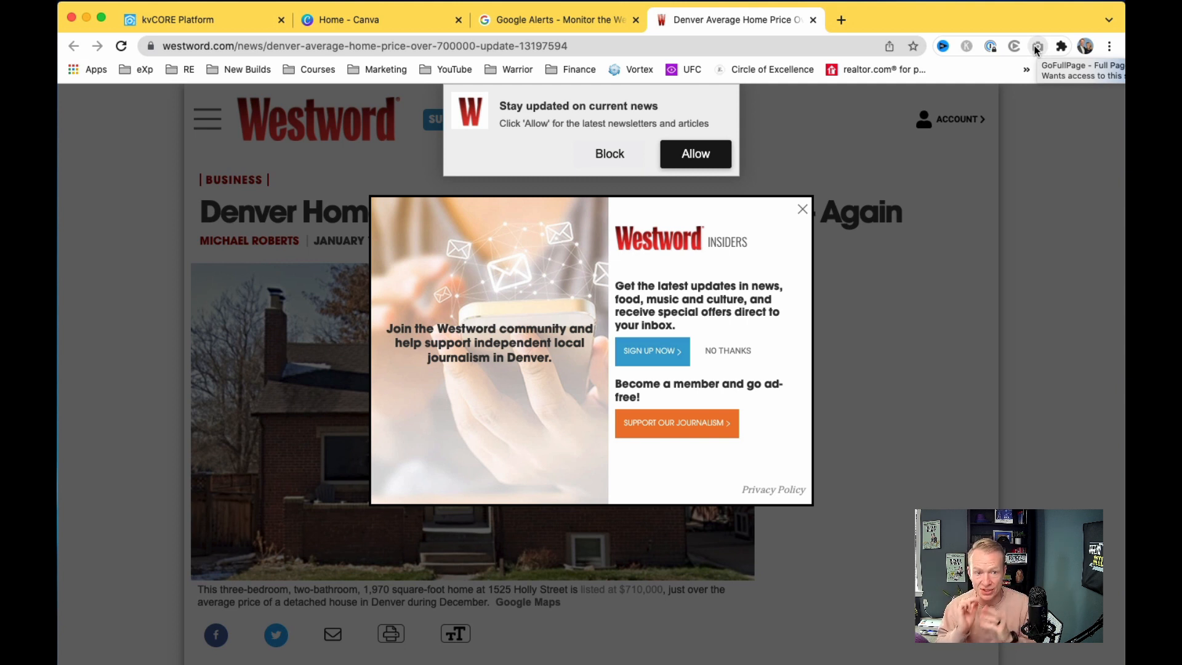
Step: Scroll through the article and start a GoFullPage full-page capture of it
{"action": "scroll", "coordinate": [794, 375], "scroll_direction": "down", "scroll_amount": 6}
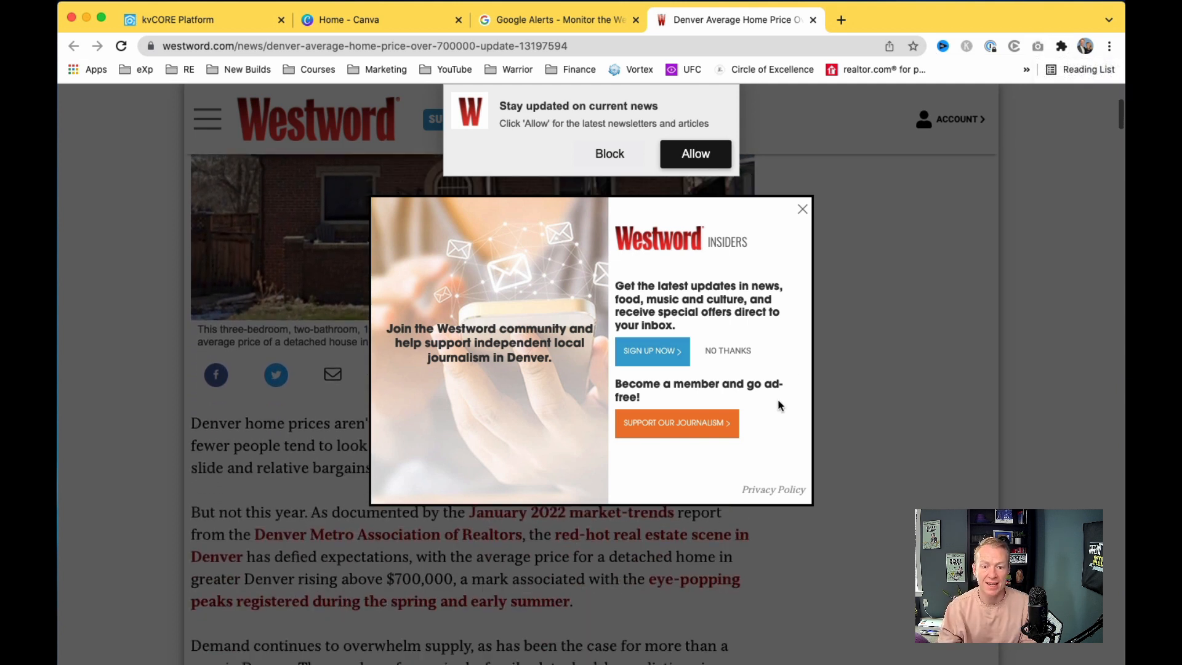
{"action": "scroll", "coordinate": [779, 405], "scroll_direction": "down", "scroll_amount": 15}
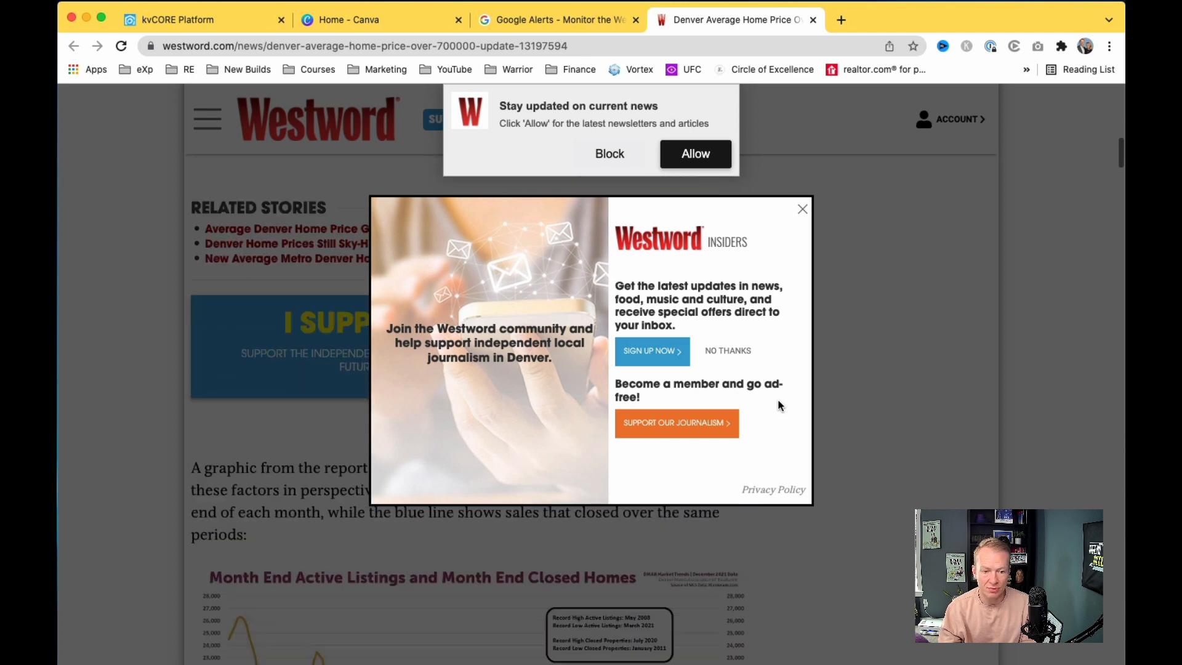
{"action": "scroll", "coordinate": [779, 405], "scroll_direction": "down", "scroll_amount": 15}
{"action": "scroll", "coordinate": [778, 405], "scroll_direction": "up", "scroll_amount": 19}
{"action": "scroll", "coordinate": [779, 405], "scroll_direction": "up", "scroll_amount": 18}
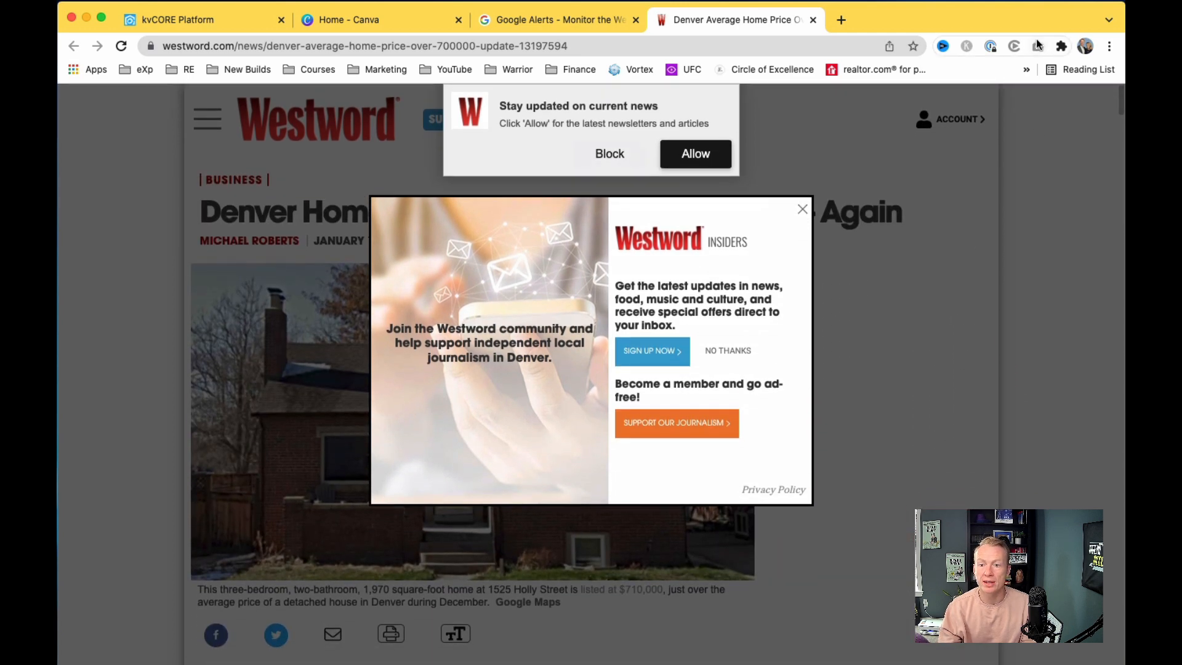
{"action": "left_click", "coordinate": [1037, 48]}
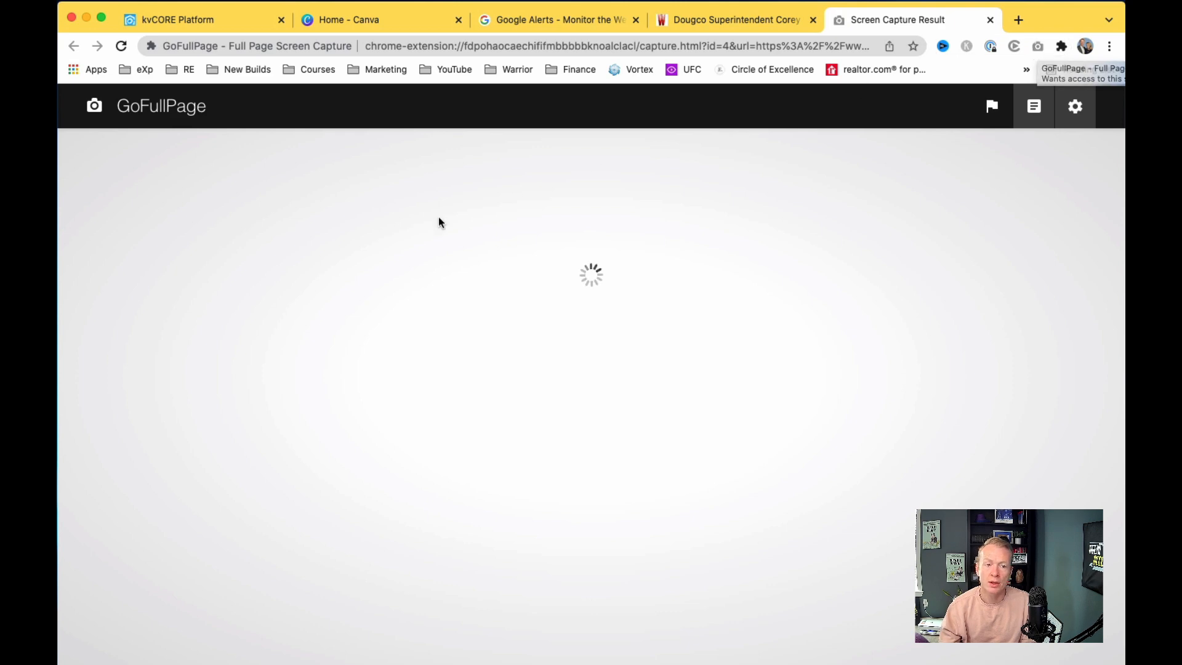
Step: Zoom into the captured Westword article image and scroll through it to check the listings figures
{"action": "left_click", "coordinate": [595, 224]}
{"action": "left_click", "coordinate": [595, 223]}
{"action": "left_click", "coordinate": [594, 223]}
{"action": "scroll", "coordinate": [596, 218], "scroll_direction": "up", "scroll_amount": 5}
{"action": "scroll", "coordinate": [596, 218], "scroll_direction": "up", "scroll_amount": 10}
{"action": "scroll", "coordinate": [548, 382], "scroll_direction": "down", "scroll_amount": 8}
{"action": "scroll", "coordinate": [548, 382], "scroll_direction": "down", "scroll_amount": 15}
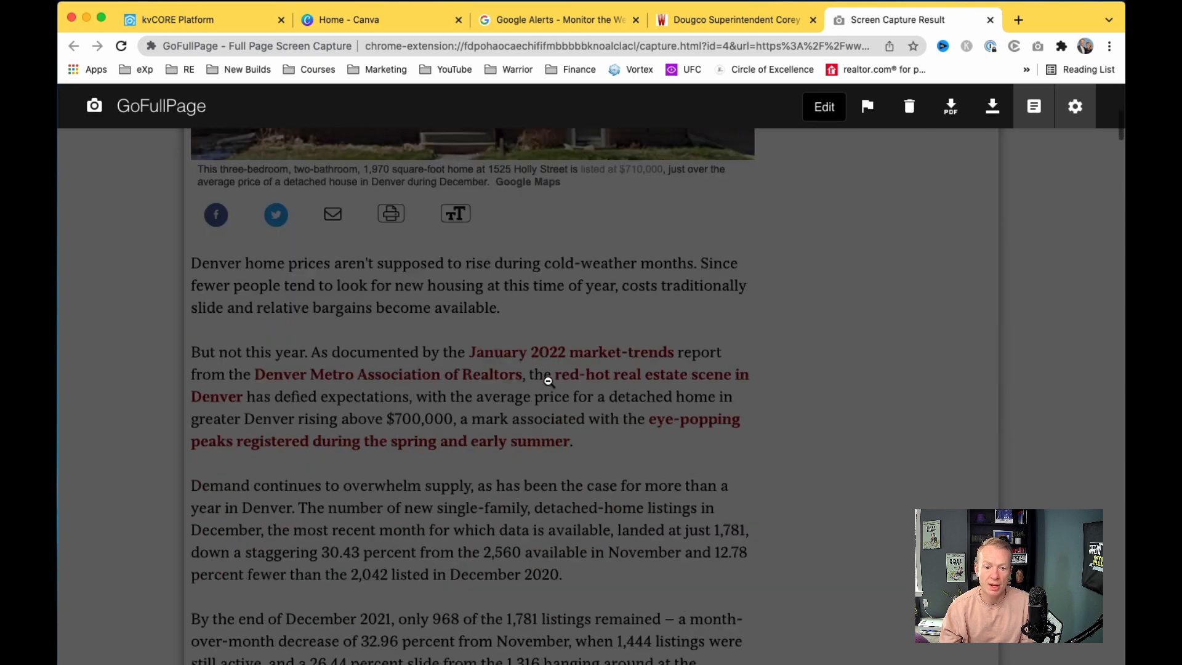
{"action": "scroll", "coordinate": [548, 382], "scroll_direction": "down", "scroll_amount": 15}
{"action": "scroll", "coordinate": [548, 383], "scroll_direction": "down", "scroll_amount": 3}
{"action": "scroll", "coordinate": [549, 382], "scroll_direction": "up", "scroll_amount": 20}
{"action": "scroll", "coordinate": [547, 377], "scroll_direction": "down", "scroll_amount": 12}
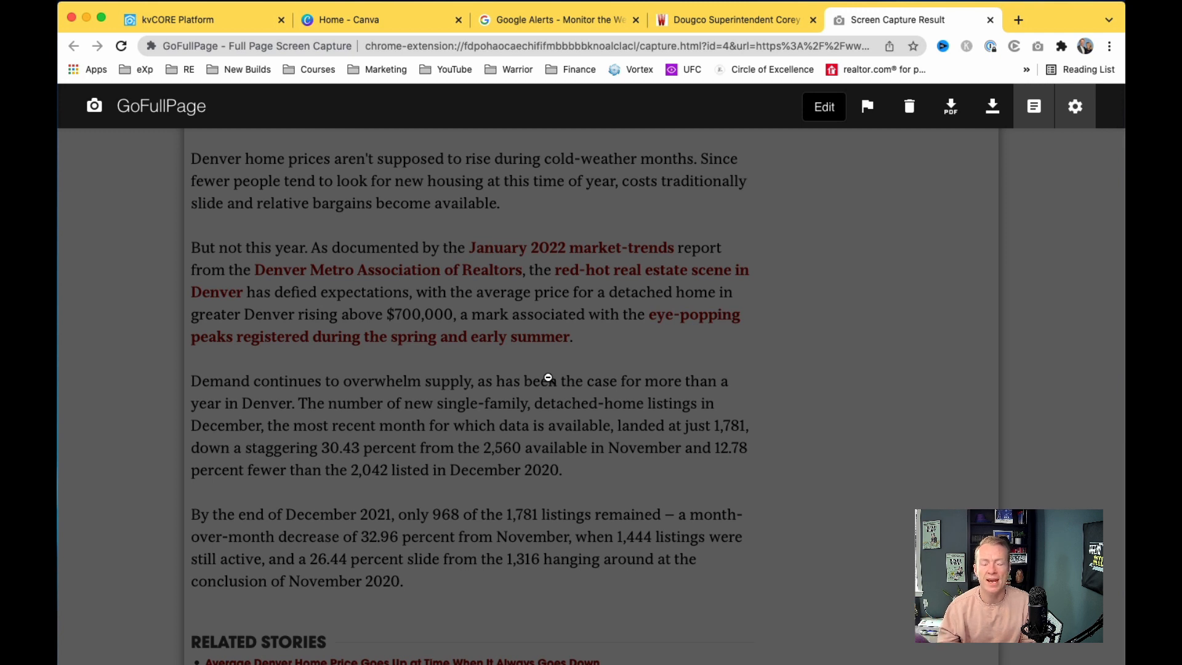
{"action": "scroll", "coordinate": [539, 388], "scroll_direction": "up", "scroll_amount": 5}
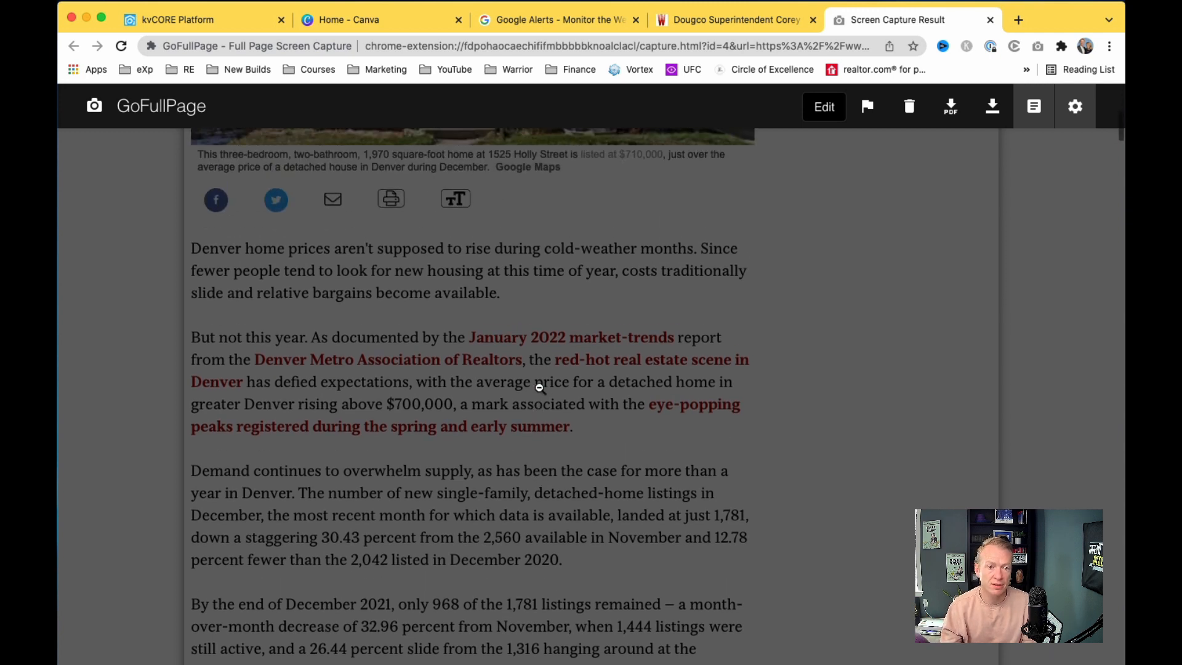
{"action": "scroll", "coordinate": [540, 388], "scroll_direction": "down", "scroll_amount": 5}
{"action": "scroll", "coordinate": [540, 388], "scroll_direction": "up", "scroll_amount": 1}
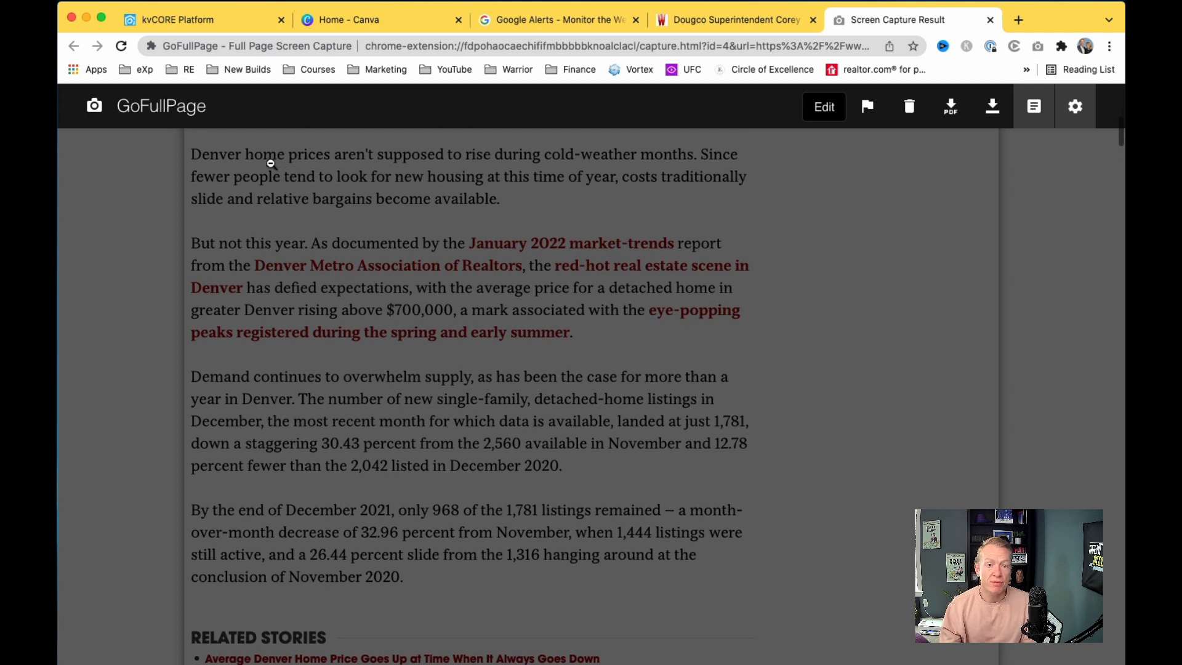
{"action": "scroll", "coordinate": [454, 165], "scroll_direction": "down", "scroll_amount": 1}
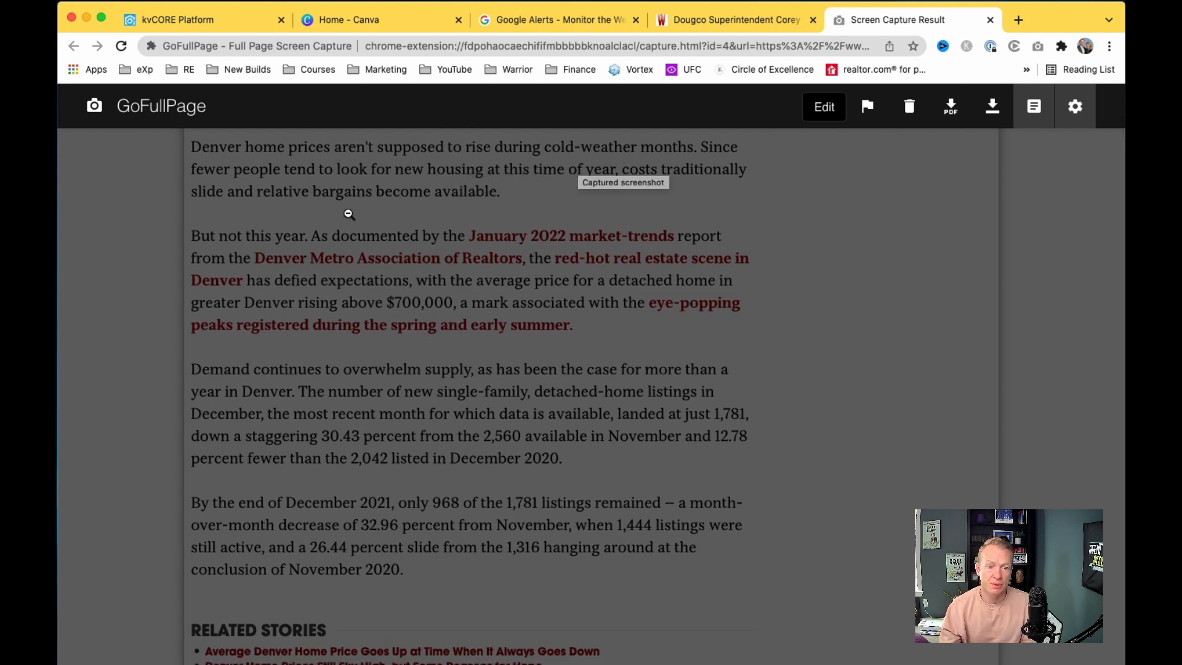
{"action": "scroll", "coordinate": [322, 235], "scroll_direction": "down", "scroll_amount": 3}
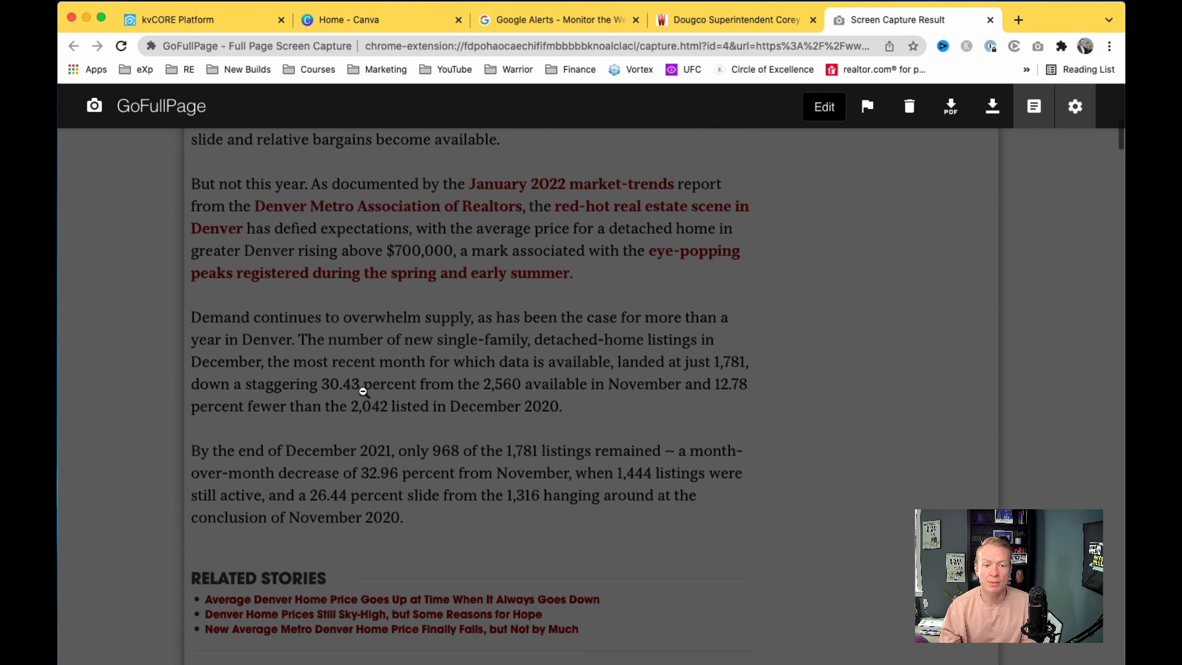
{"action": "scroll", "coordinate": [362, 390], "scroll_direction": "down", "scroll_amount": 15}
{"action": "scroll", "coordinate": [363, 391], "scroll_direction": "down", "scroll_amount": 8}
{"action": "scroll", "coordinate": [364, 392], "scroll_direction": "up", "scroll_amount": 7}
{"action": "scroll", "coordinate": [363, 391], "scroll_direction": "up", "scroll_amount": 20}
{"action": "scroll", "coordinate": [362, 375], "scroll_direction": "down", "scroll_amount": 15}
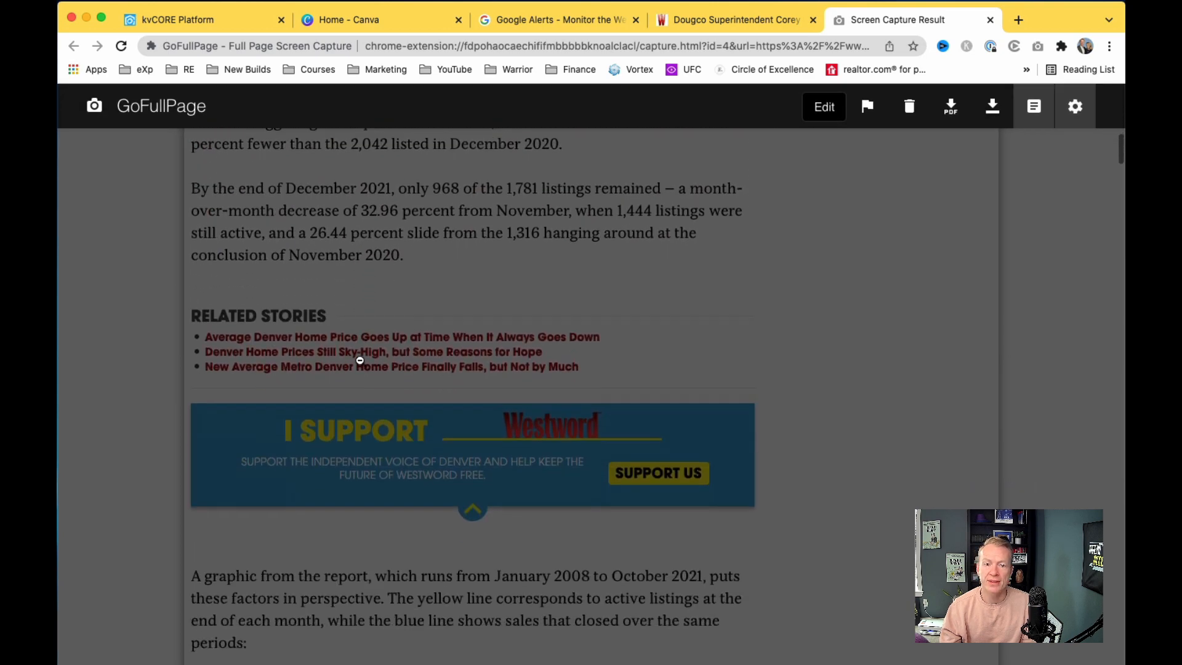
{"action": "scroll", "coordinate": [360, 360], "scroll_direction": "down", "scroll_amount": 5}
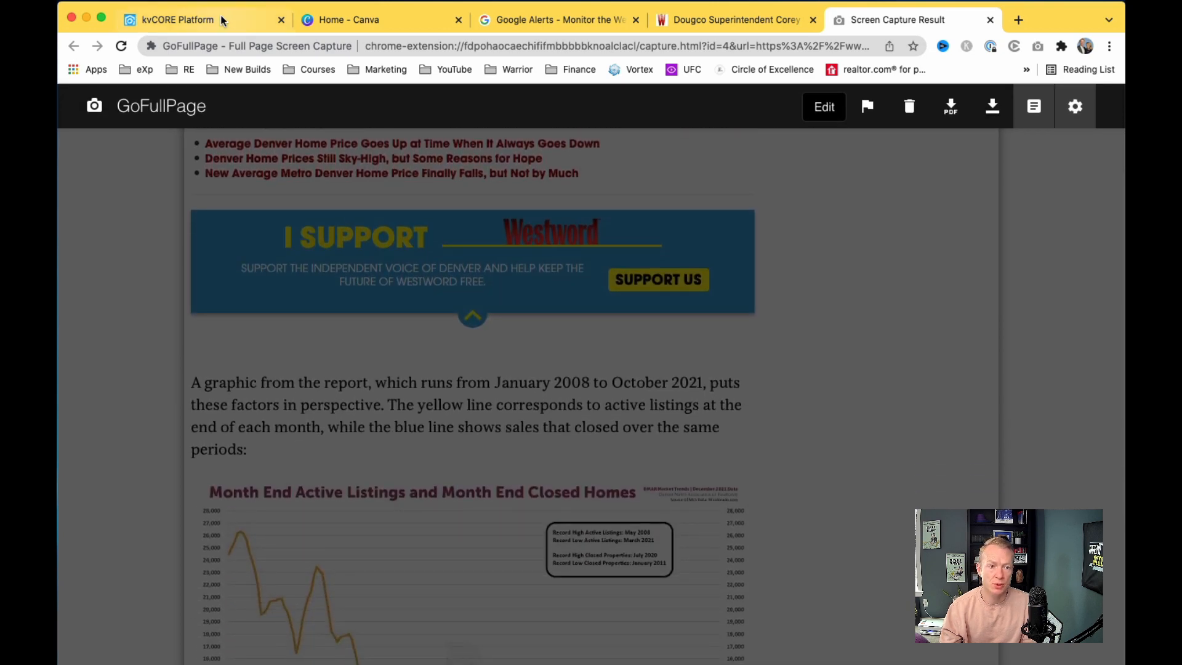
Step: Return to the kvCORE Weekly Newsletter template and bring up the row layouts
{"action": "left_click", "coordinate": [225, 20]}
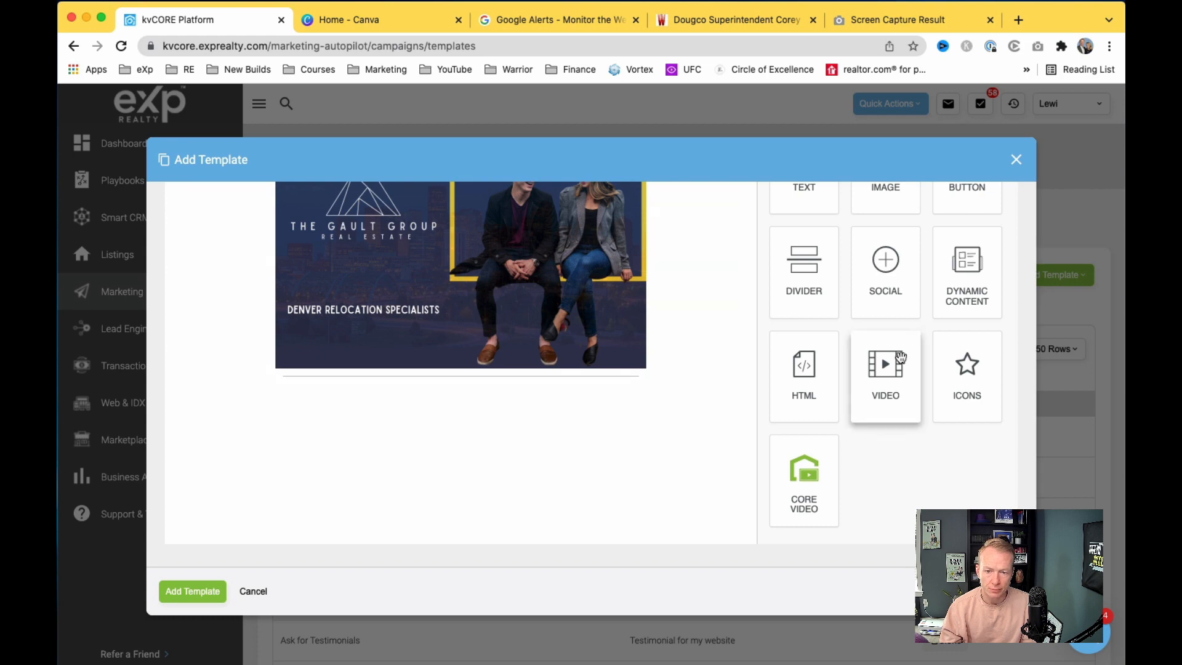
{"action": "scroll", "coordinate": [911, 348], "scroll_direction": "up", "scroll_amount": 10}
{"action": "scroll", "coordinate": [891, 403], "scroll_direction": "down", "scroll_amount": 4}
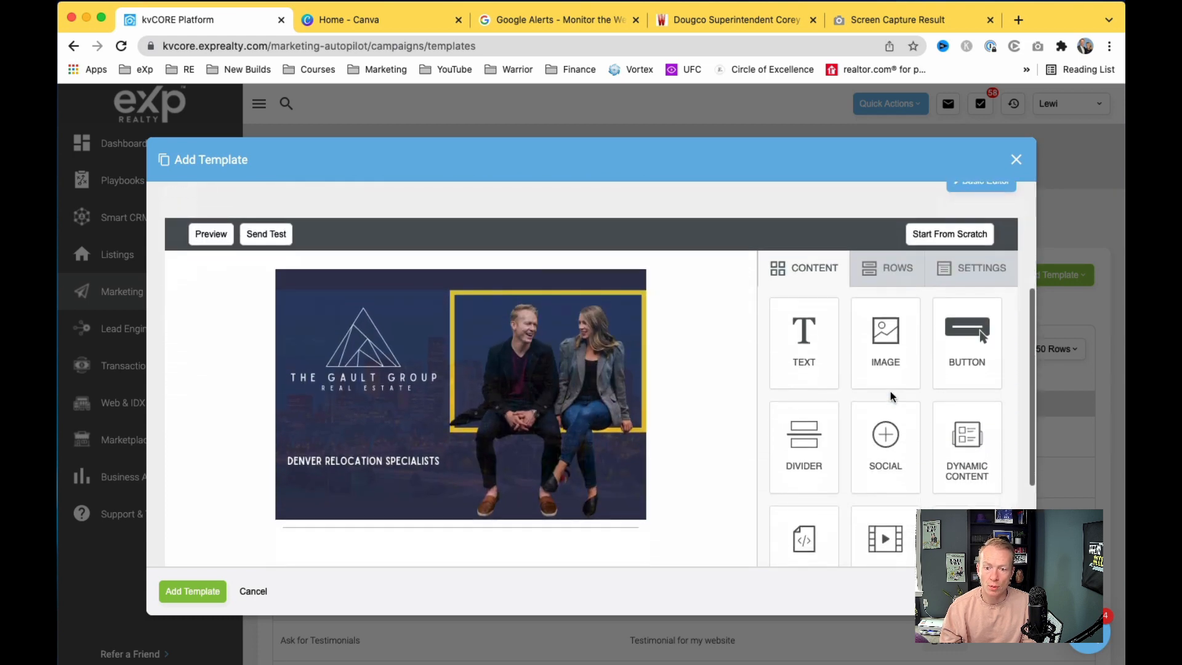
{"action": "left_click", "coordinate": [896, 272]}
{"action": "scroll", "coordinate": [877, 521], "scroll_direction": "down", "scroll_amount": 6}
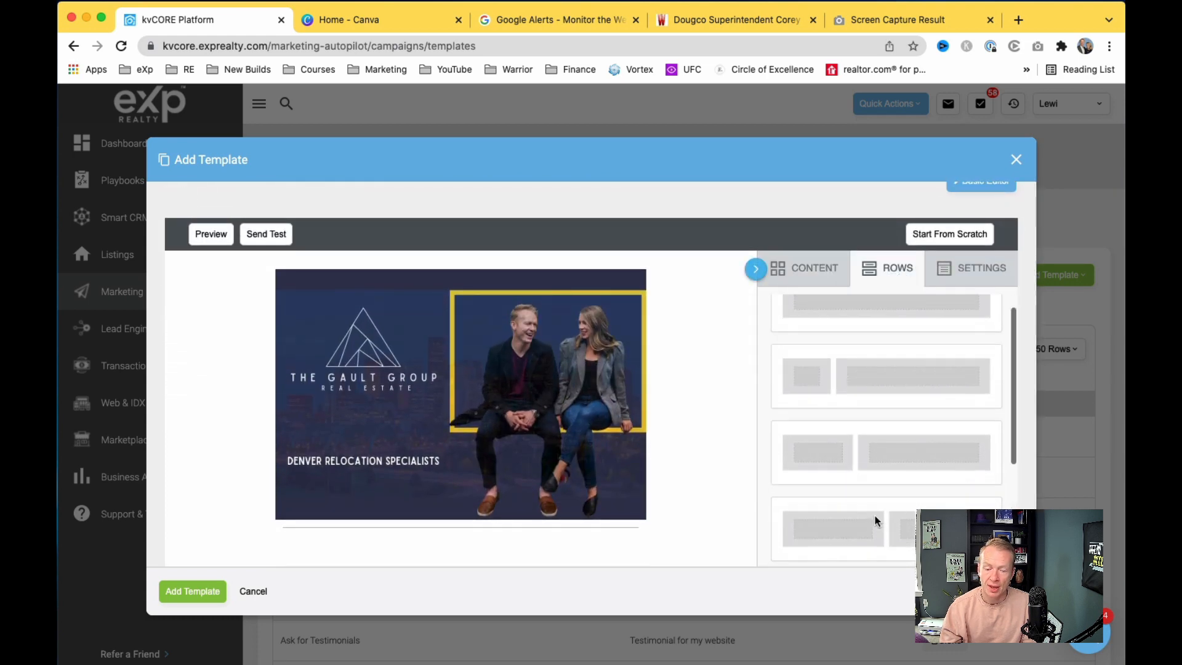
{"action": "scroll", "coordinate": [874, 505], "scroll_direction": "up", "scroll_amount": 3}
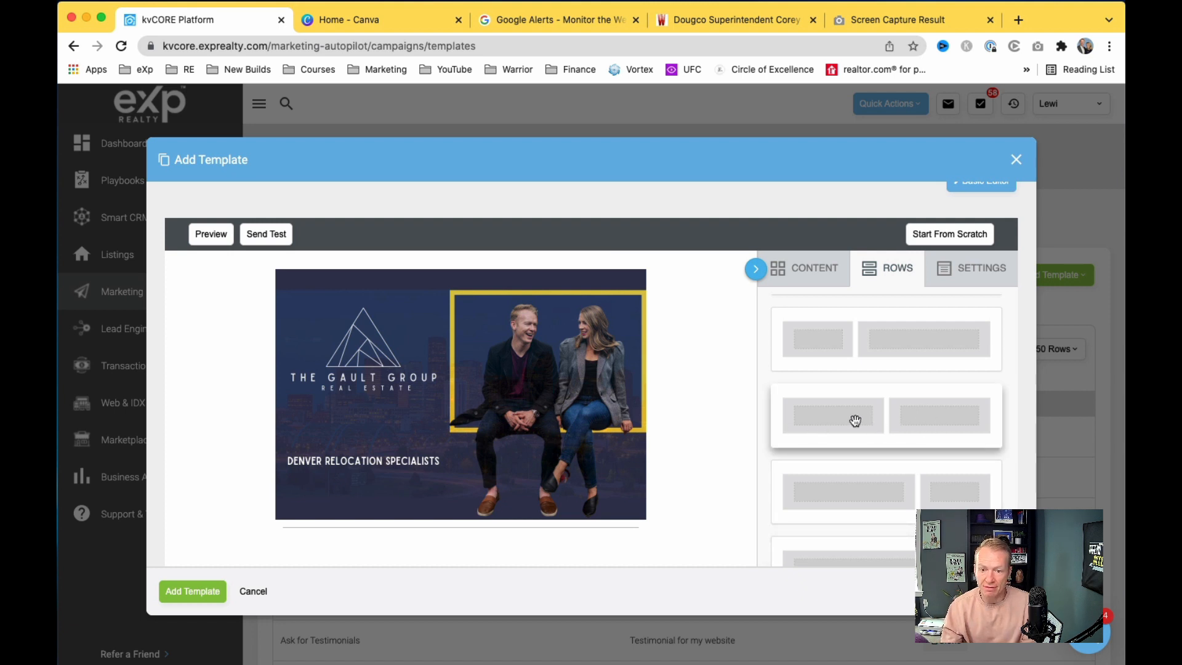
Step: Drag a two-column row beneath the Gault Group header image
{"action": "scroll", "coordinate": [841, 423], "scroll_direction": "up", "scroll_amount": 3}
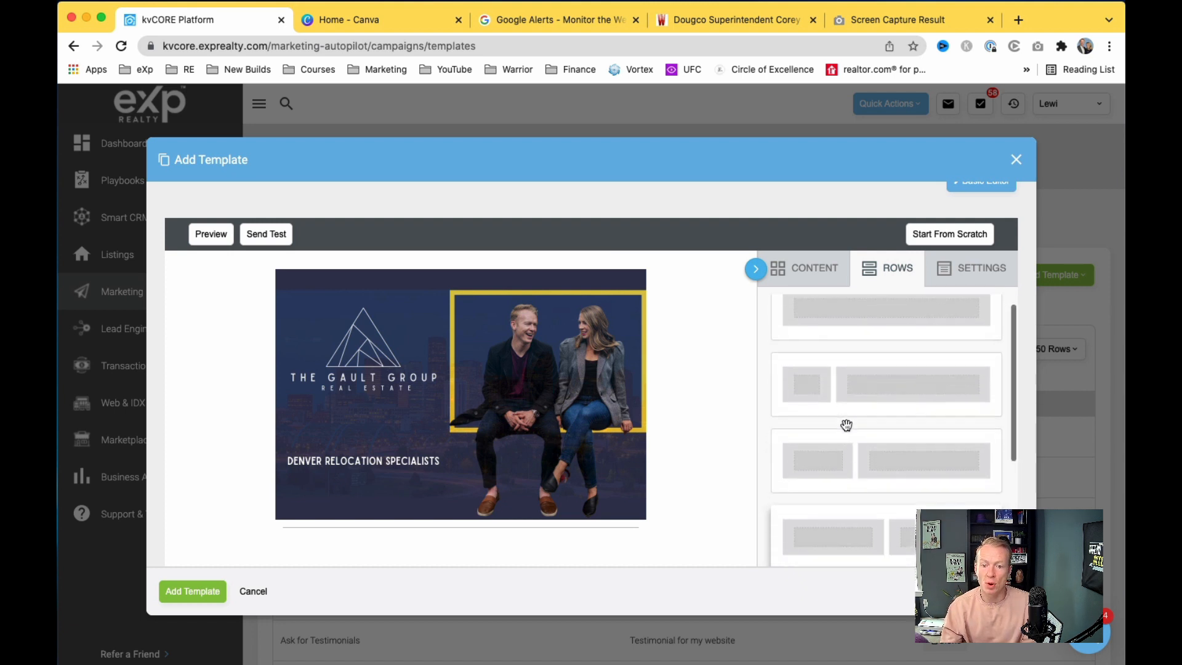
{"action": "scroll", "coordinate": [846, 425], "scroll_direction": "down", "scroll_amount": 5}
{"action": "scroll", "coordinate": [846, 425], "scroll_direction": "down", "scroll_amount": 10}
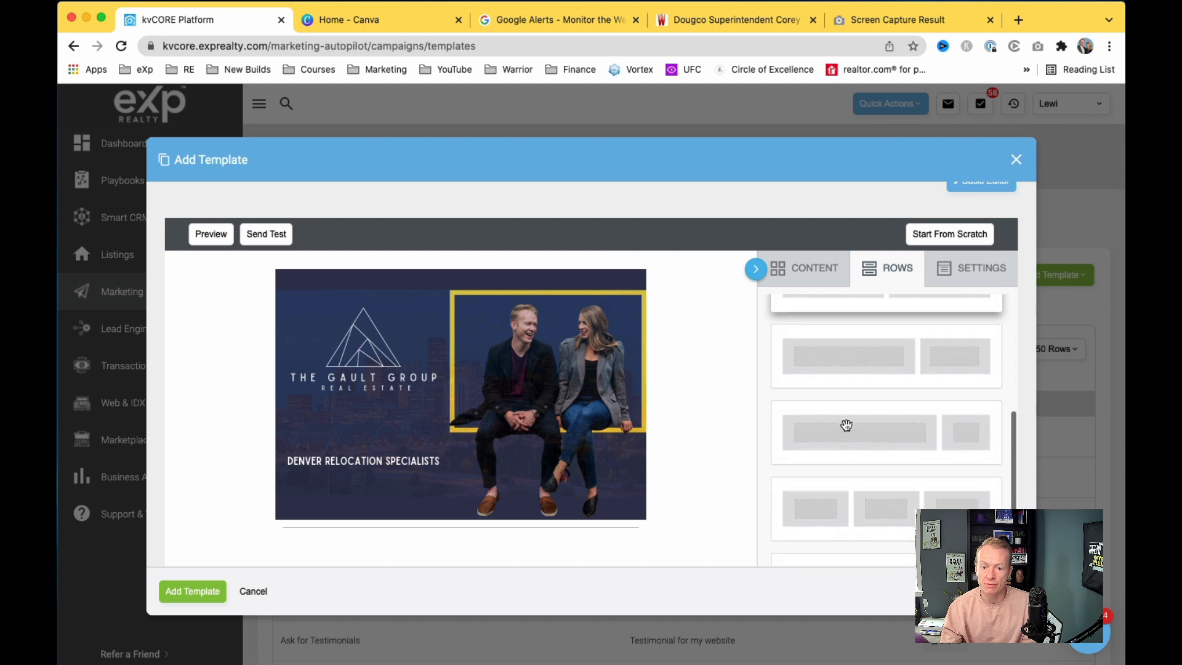
{"action": "scroll", "coordinate": [847, 425], "scroll_direction": "up", "scroll_amount": 5}
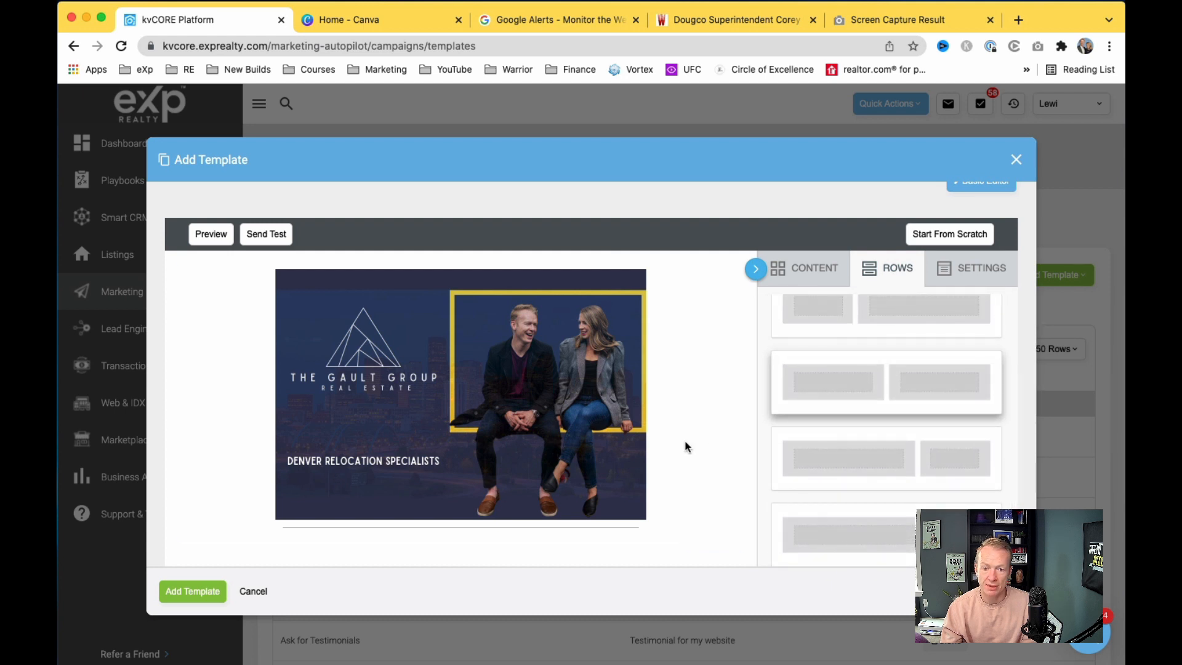
{"action": "scroll", "coordinate": [686, 447], "scroll_direction": "down", "scroll_amount": 4}
{"action": "left_click_drag", "start_coordinate": [874, 266], "coordinate": [563, 416]}
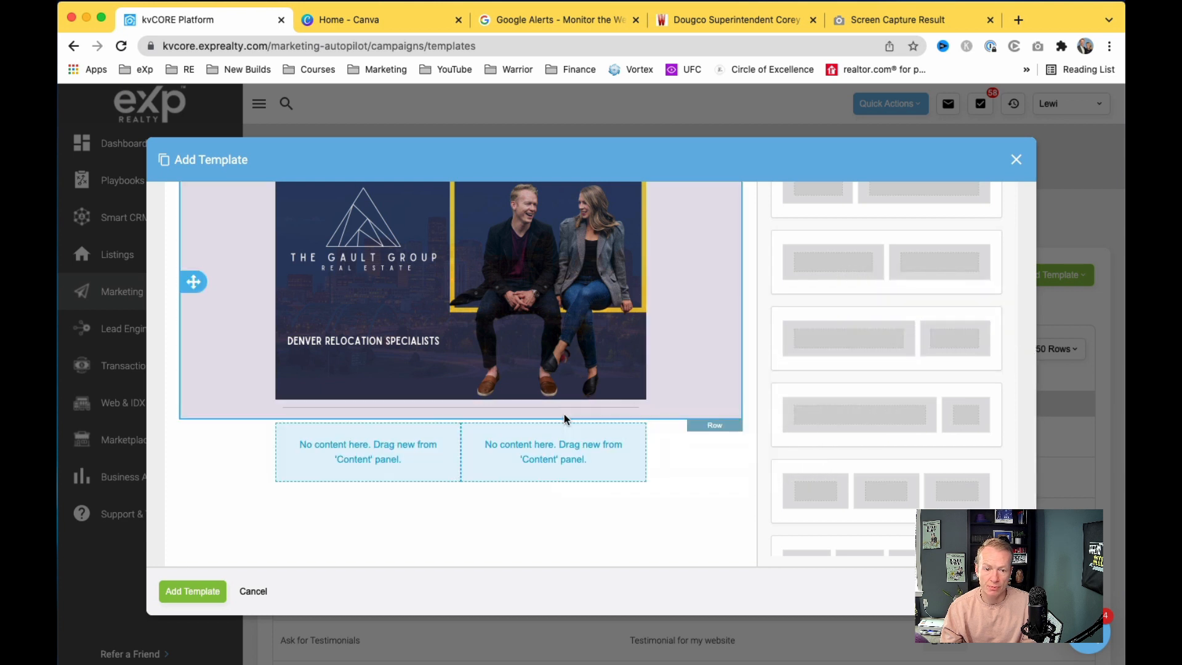
{"action": "scroll", "coordinate": [438, 496], "scroll_direction": "up", "scroll_amount": 3}
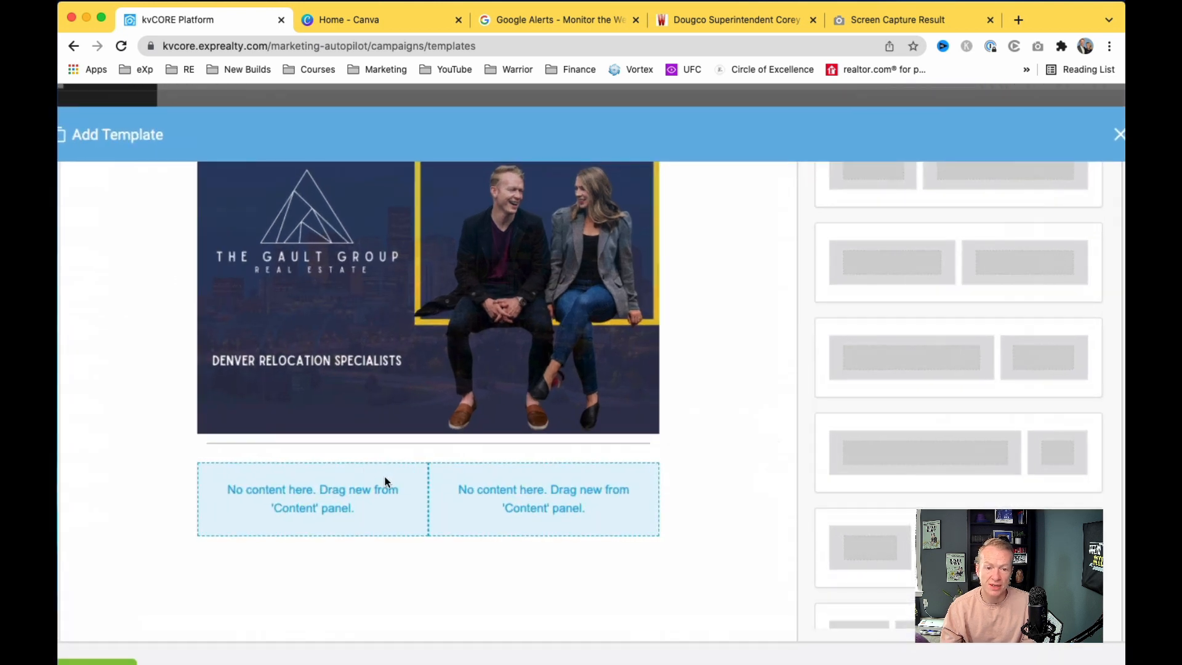
{"action": "scroll", "coordinate": [383, 482], "scroll_direction": "down", "scroll_amount": 3}
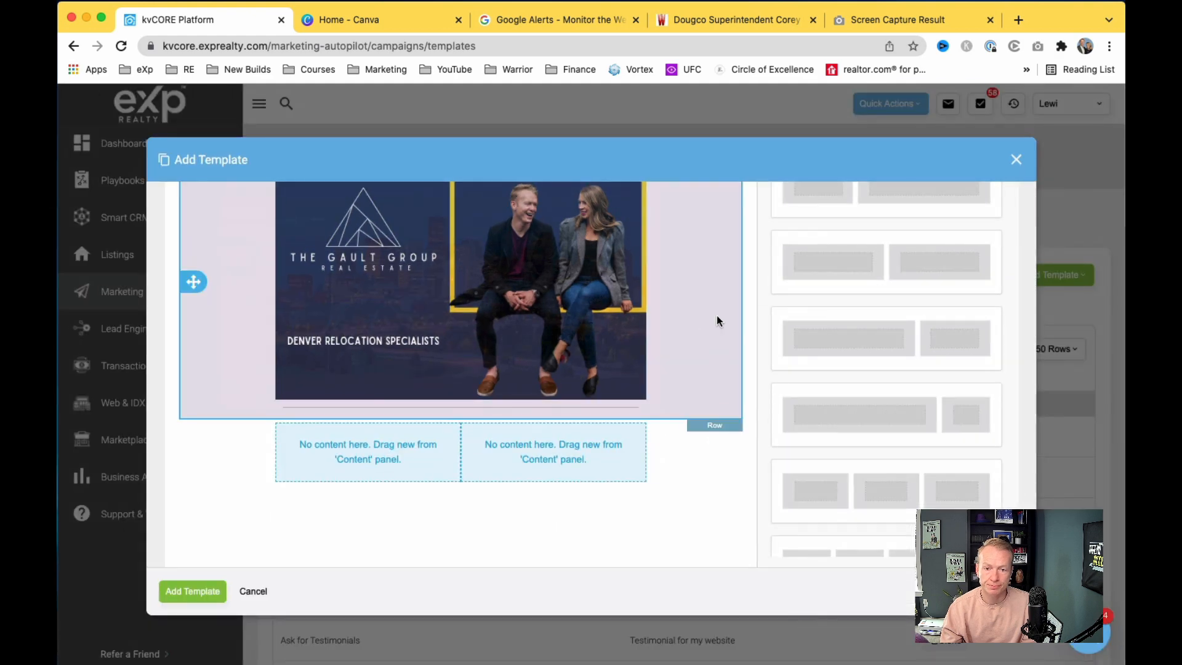
{"action": "scroll", "coordinate": [678, 339], "scroll_direction": "up", "scroll_amount": 5}
{"action": "scroll", "coordinate": [678, 336], "scroll_direction": "down", "scroll_amount": 5}
{"action": "left_click", "coordinate": [815, 198]}
Step: Drop an image block into the right column and a text block into the left, selecting its placeholder
{"action": "left_click_drag", "start_coordinate": [877, 285], "coordinate": [574, 494]}
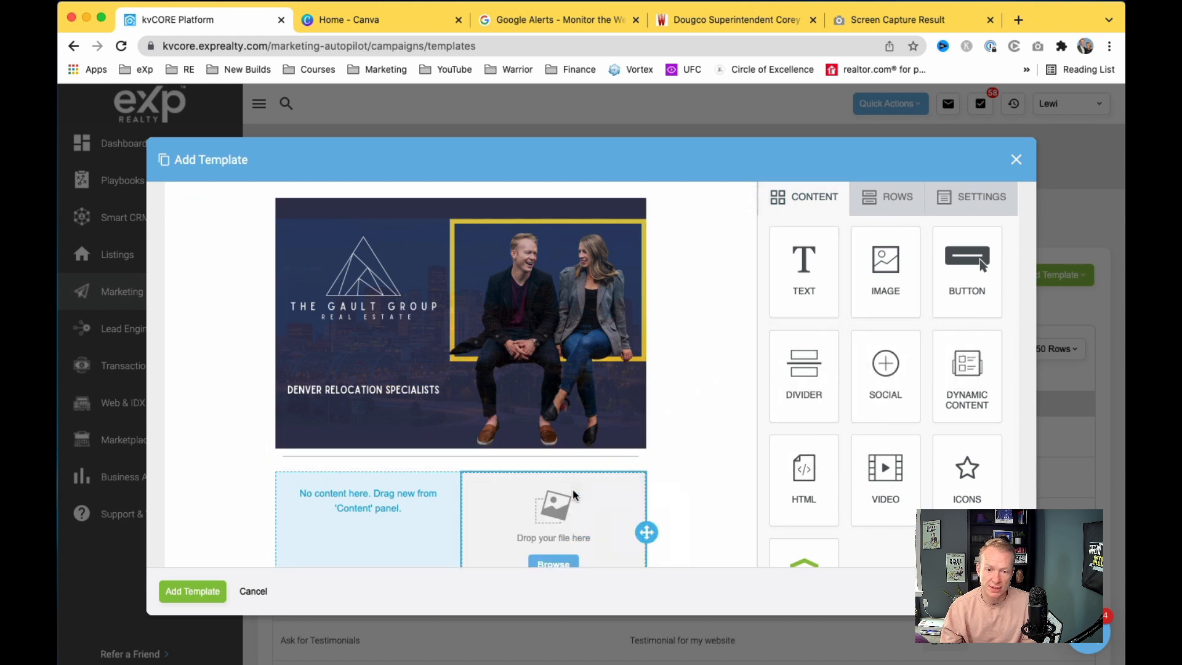
{"action": "left_click_drag", "start_coordinate": [811, 282], "coordinate": [372, 506]}
{"action": "scroll", "coordinate": [538, 486], "scroll_direction": "down", "scroll_amount": 3}
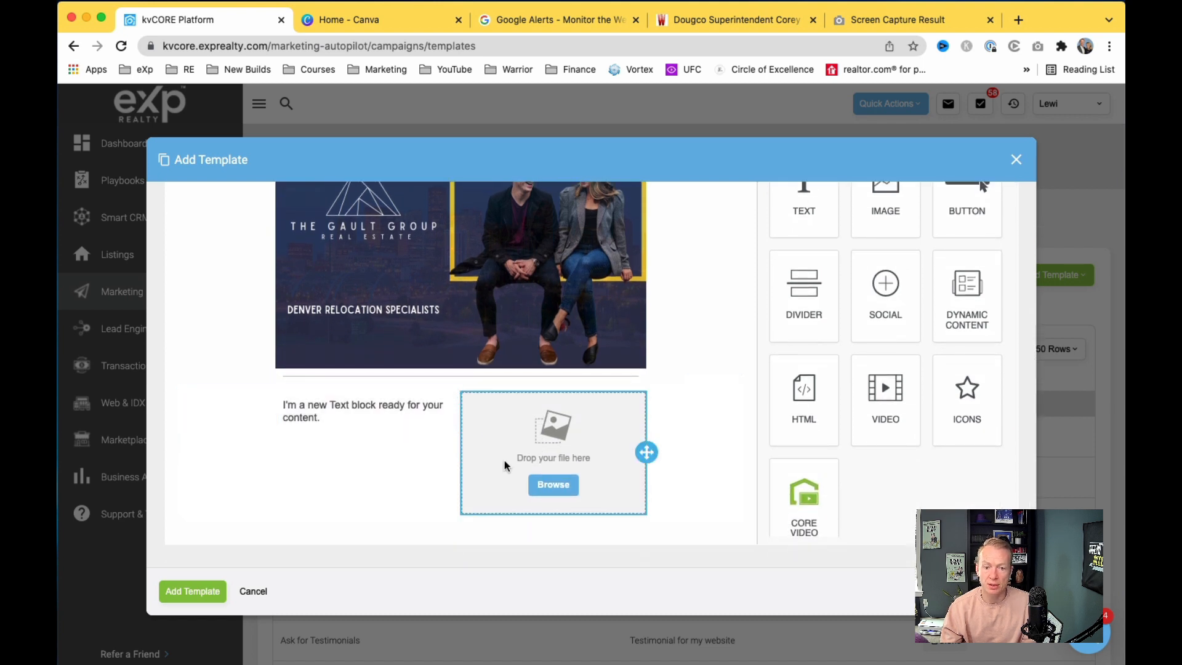
{"action": "left_click", "coordinate": [371, 410]}
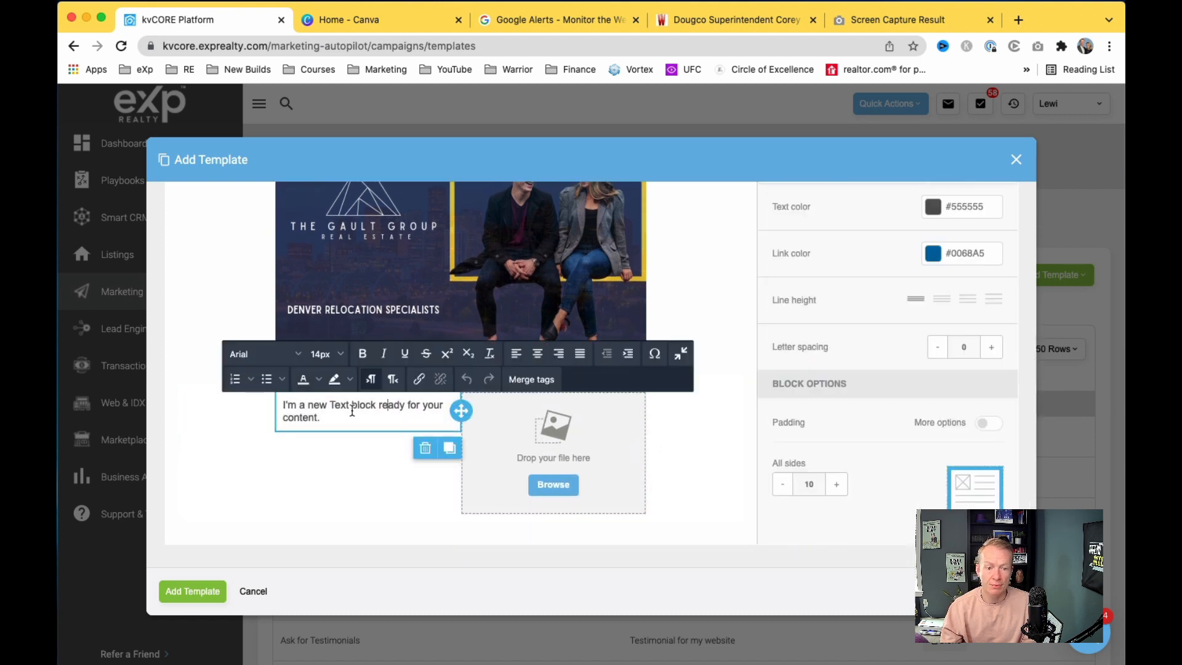
{"action": "left_click_drag", "start_coordinate": [318, 417], "coordinate": [283, 402]}
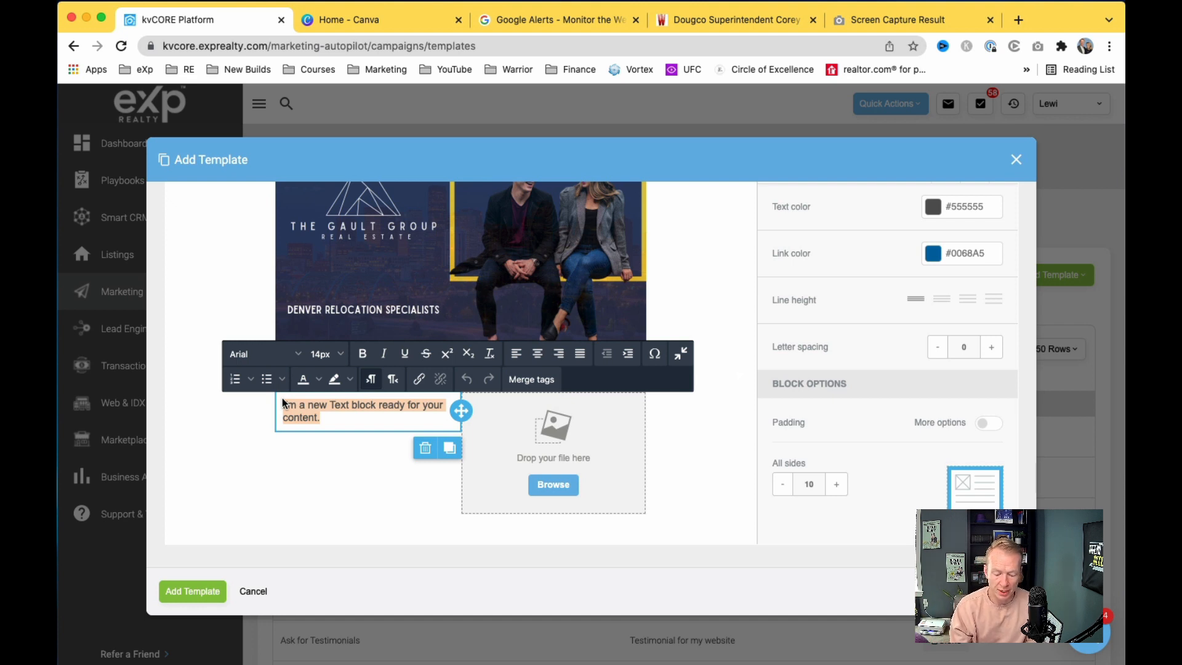
Step: Type 'Denver homes now at a median price of $700K!' with 'blah blah blah' on the next line
{"action": "type", "text": "Denver homes now"}
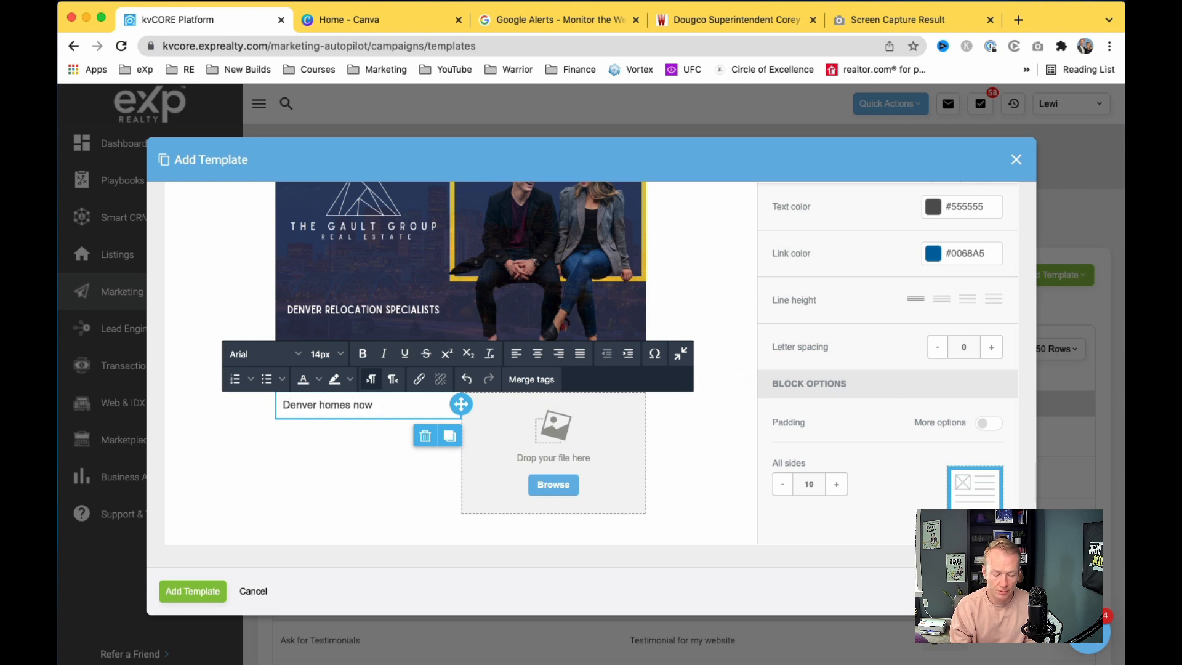
{"action": "type", "text": " at a median pri"}
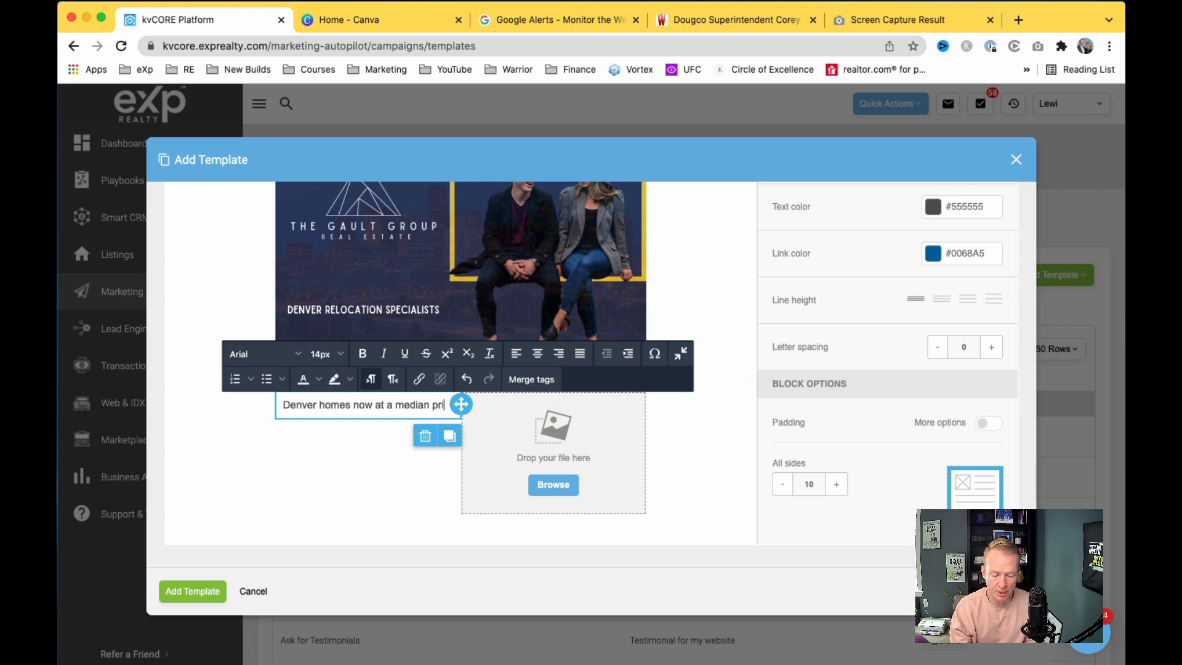
{"action": "type", "text": "ce of $700K!"}
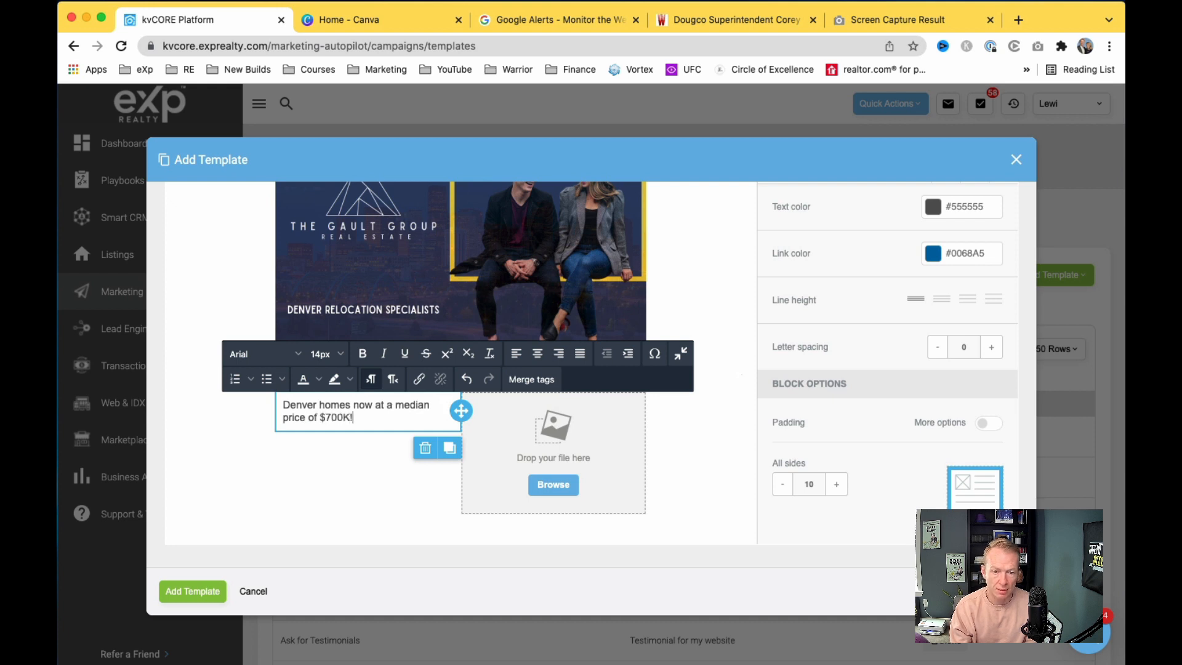
{"action": "key", "text": "Return"}
{"action": "key", "text": "Return"}
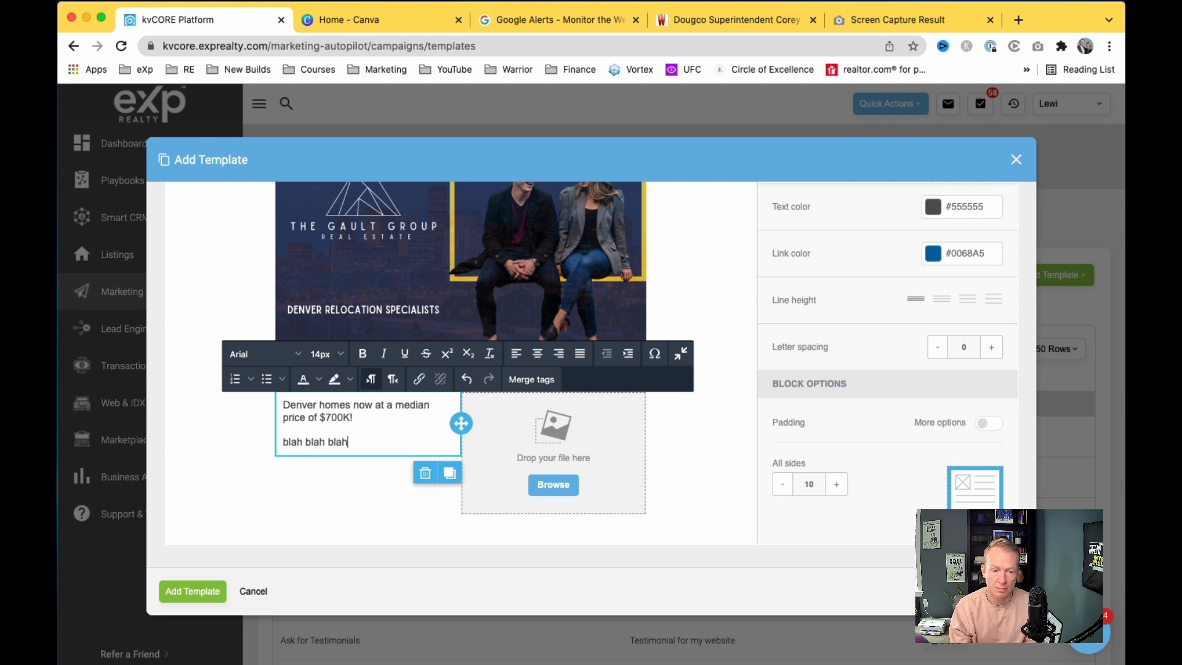
{"action": "key", "text": "Return"}
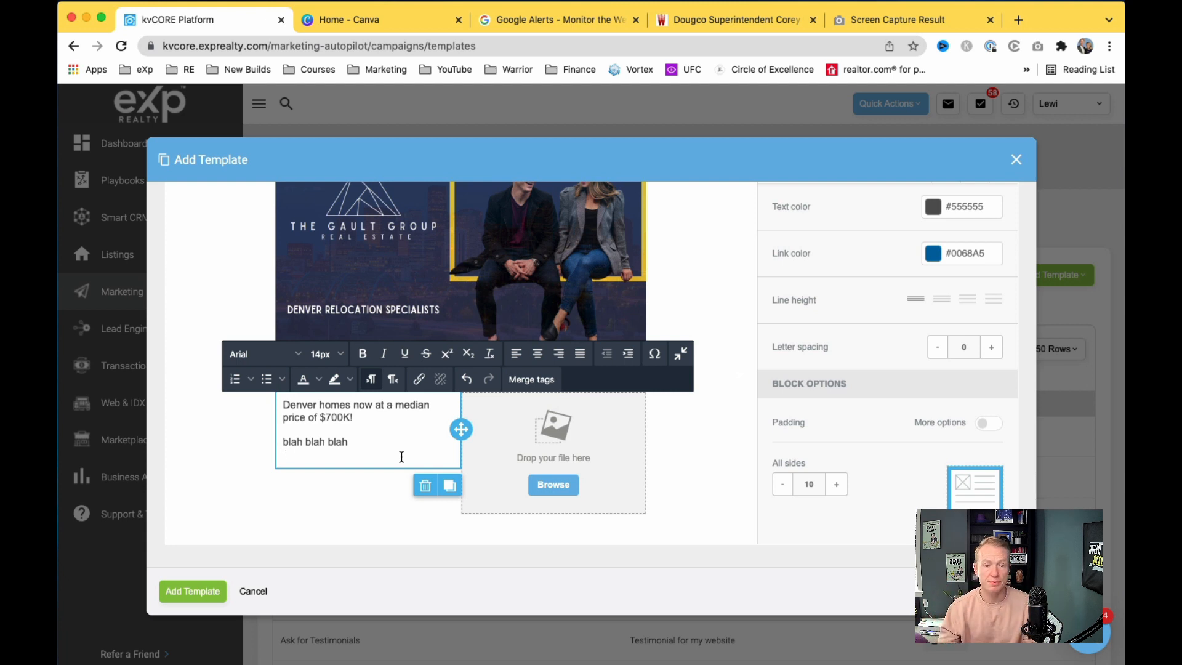
Step: Insert image.jpeg into the right column and add blank lines pushing 'blah blah blah' lower
{"action": "left_click", "coordinate": [564, 486]}
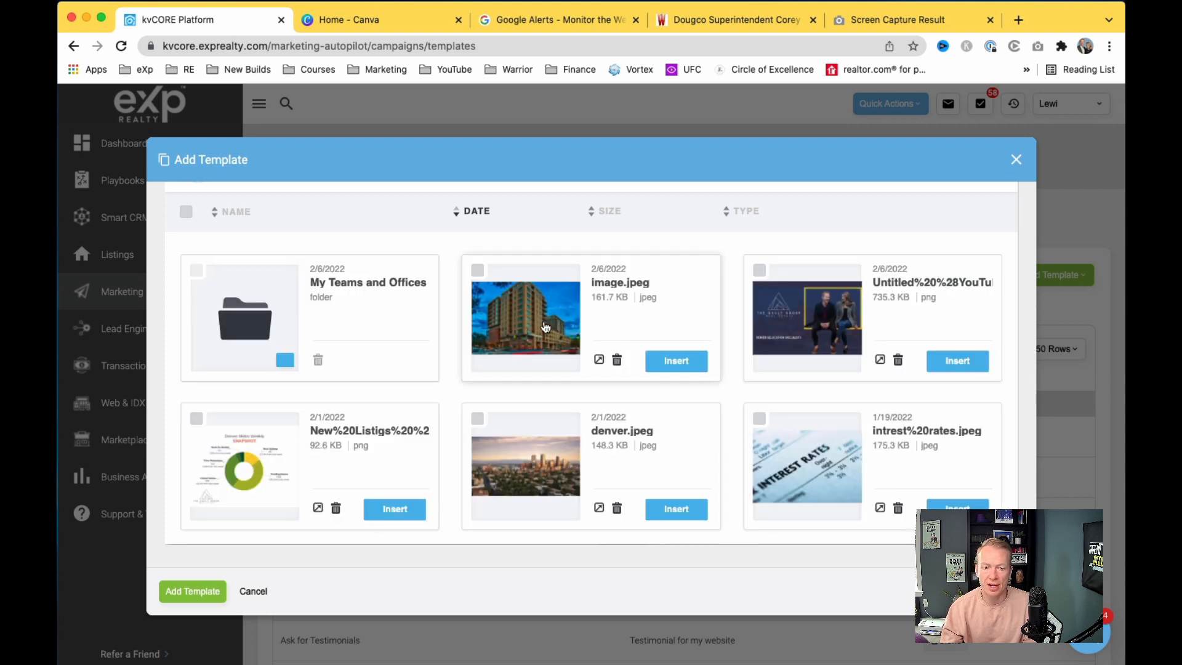
{"action": "left_click", "coordinate": [676, 361]}
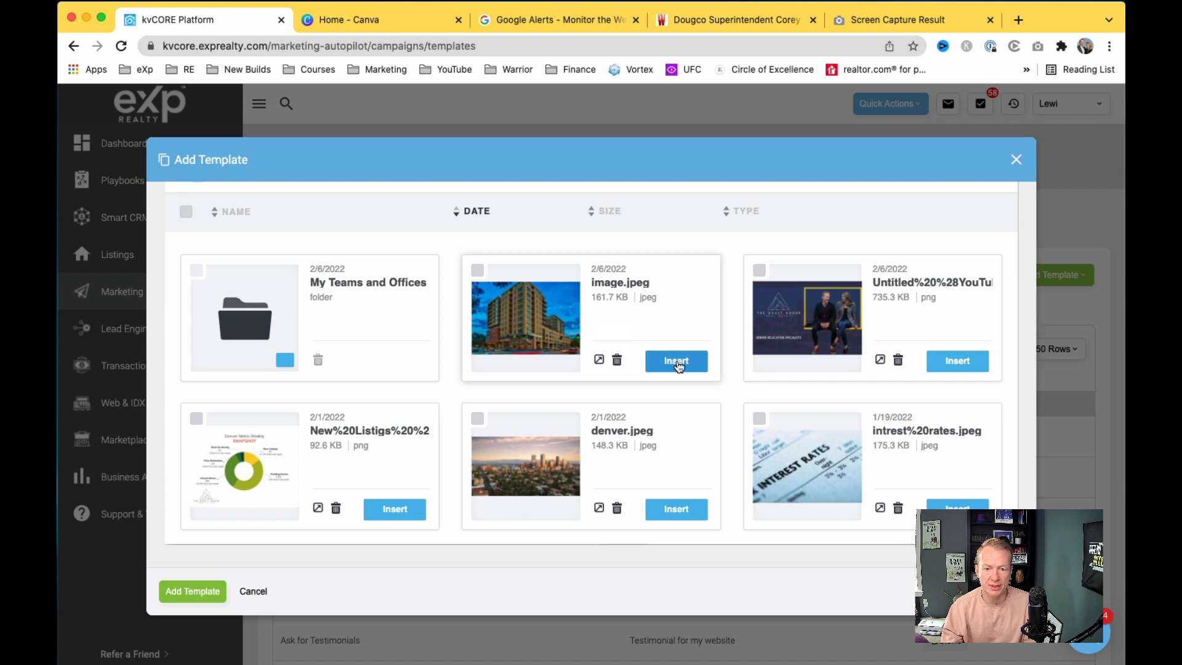
{"action": "left_click", "coordinate": [376, 409]}
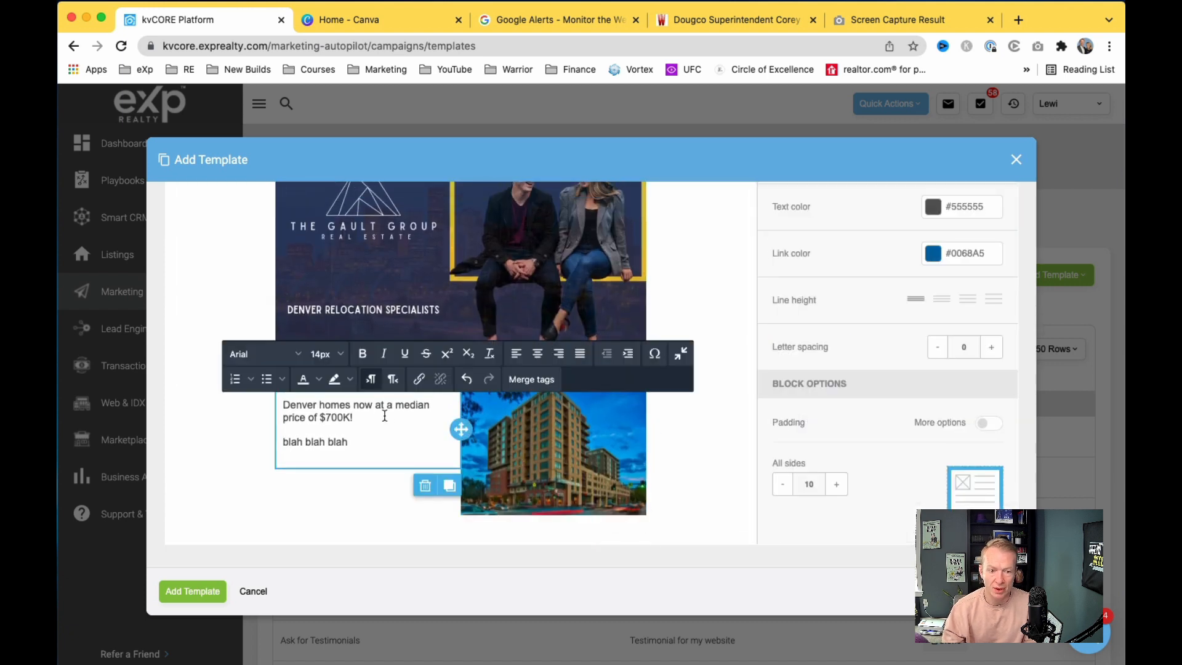
{"action": "key", "text": "Return"}
{"action": "key", "text": "Return"}
{"action": "key", "text": "Return"}
{"action": "key", "text": "Return"}
{"action": "key", "text": "Return"}
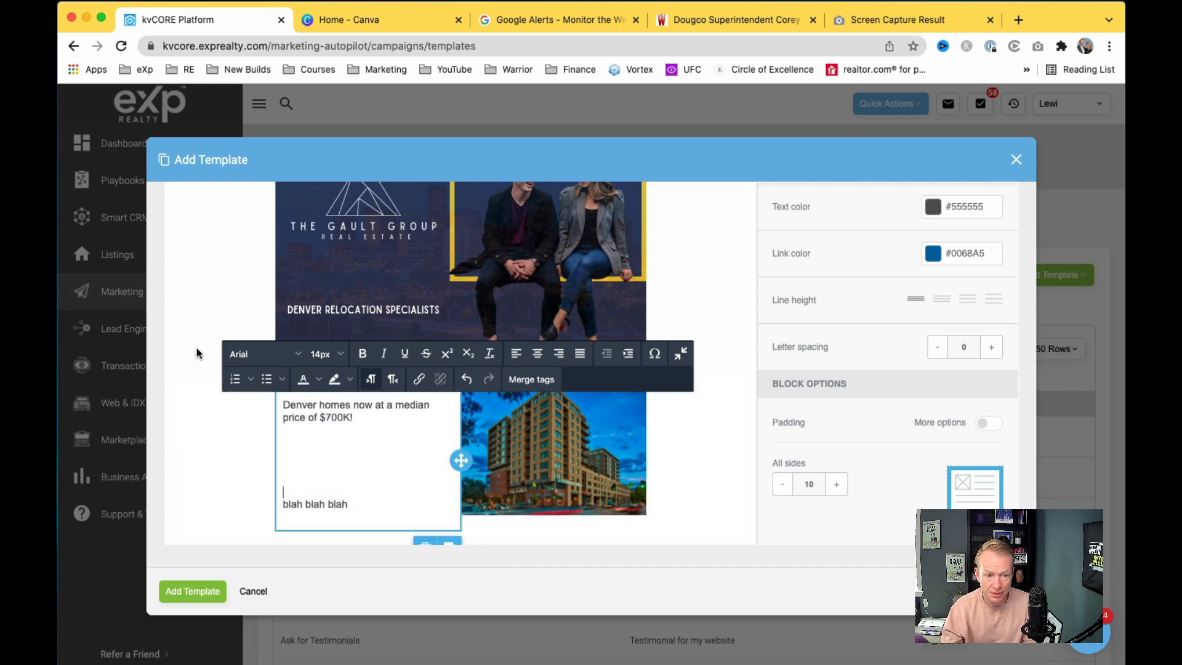
{"action": "left_click", "coordinate": [593, 464]}
{"action": "scroll", "coordinate": [594, 464], "scroll_direction": "down", "scroll_amount": 1}
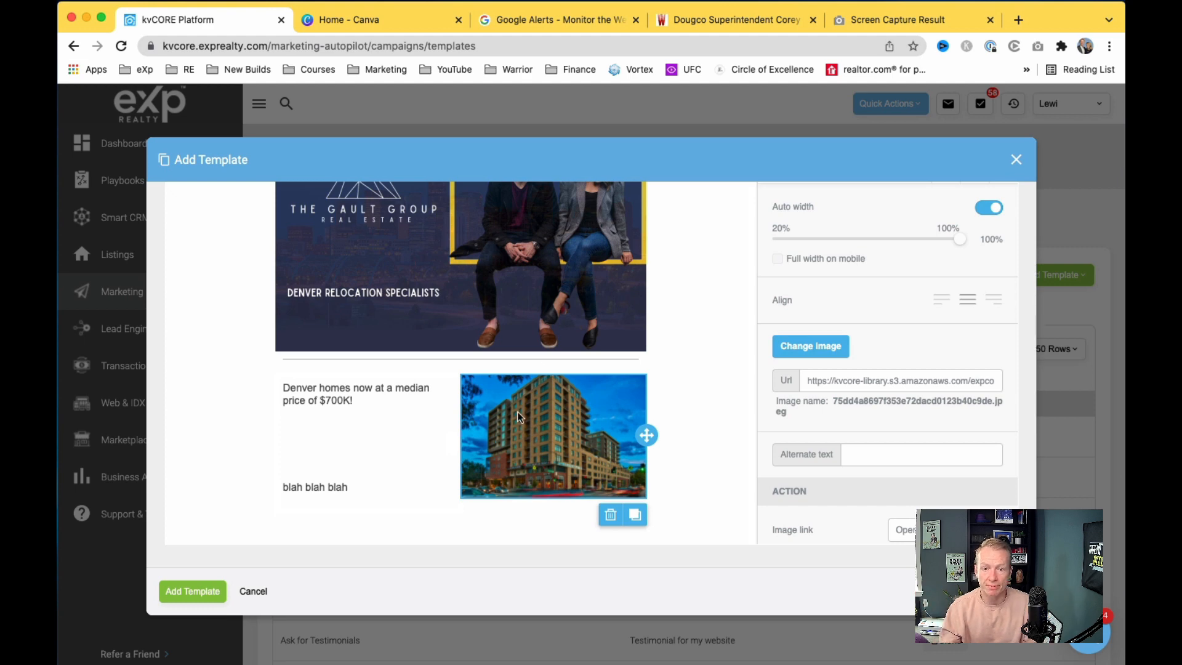
{"action": "scroll", "coordinate": [554, 271], "scroll_direction": "up", "scroll_amount": 1}
{"action": "scroll", "coordinate": [481, 274], "scroll_direction": "down", "scroll_amount": 1}
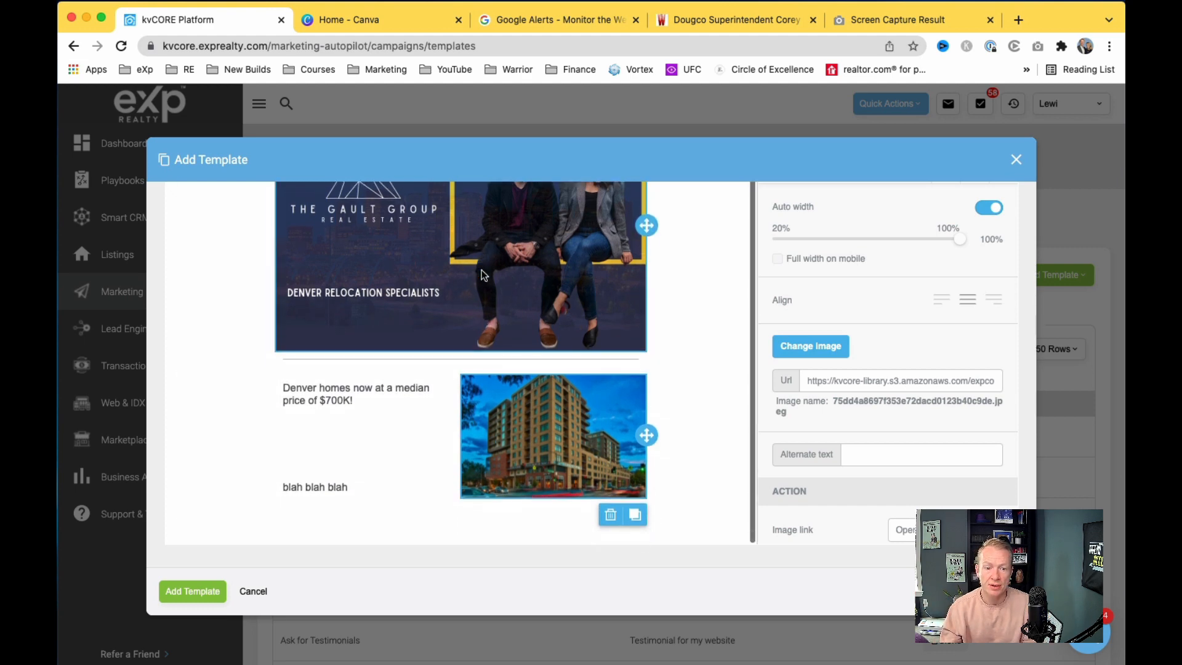
{"action": "scroll", "coordinate": [861, 338], "scroll_direction": "up", "scroll_amount": 5}
{"action": "scroll", "coordinate": [861, 334], "scroll_direction": "down", "scroll_amount": 5}
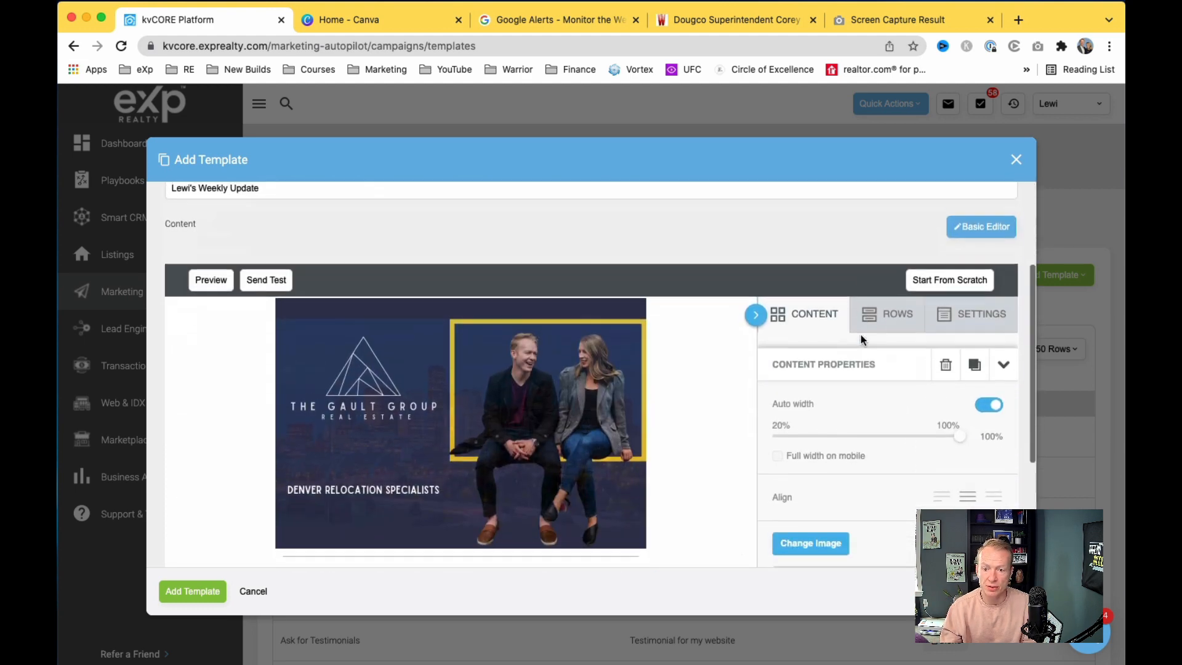
{"action": "left_click", "coordinate": [887, 305]}
{"action": "scroll", "coordinate": [634, 529], "scroll_direction": "down", "scroll_amount": 2}
{"action": "scroll", "coordinate": [639, 542], "scroll_direction": "down", "scroll_amount": 3}
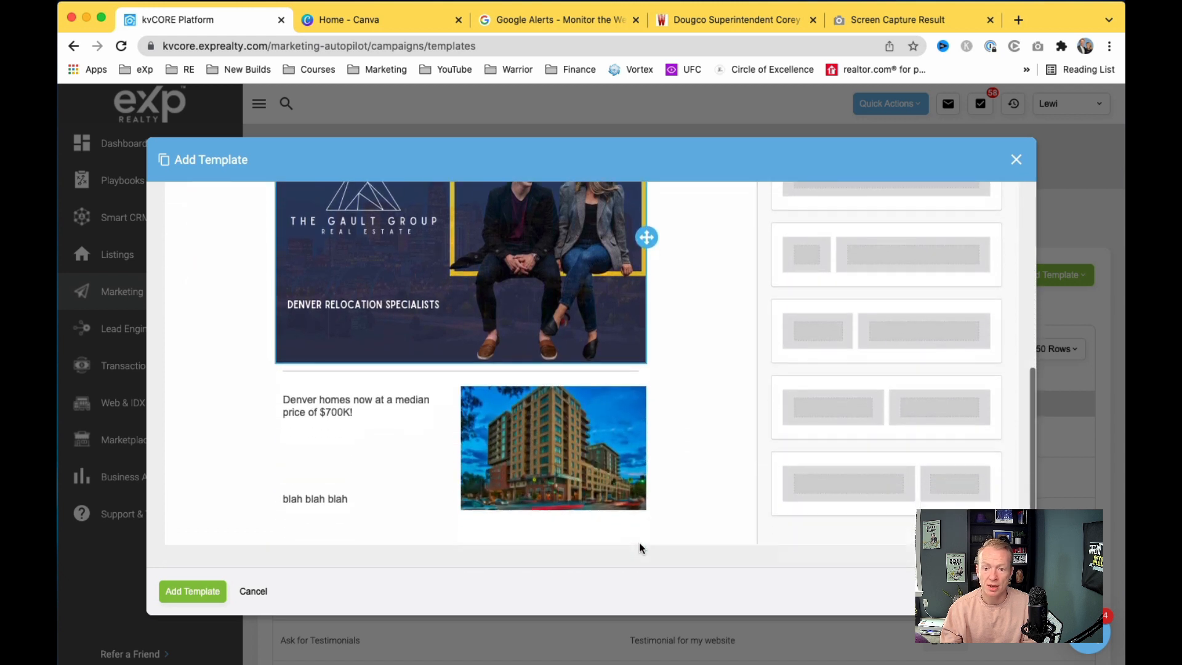
{"action": "scroll", "coordinate": [854, 444], "scroll_direction": "down", "scroll_amount": 3}
{"action": "scroll", "coordinate": [855, 446], "scroll_direction": "up", "scroll_amount": 5}
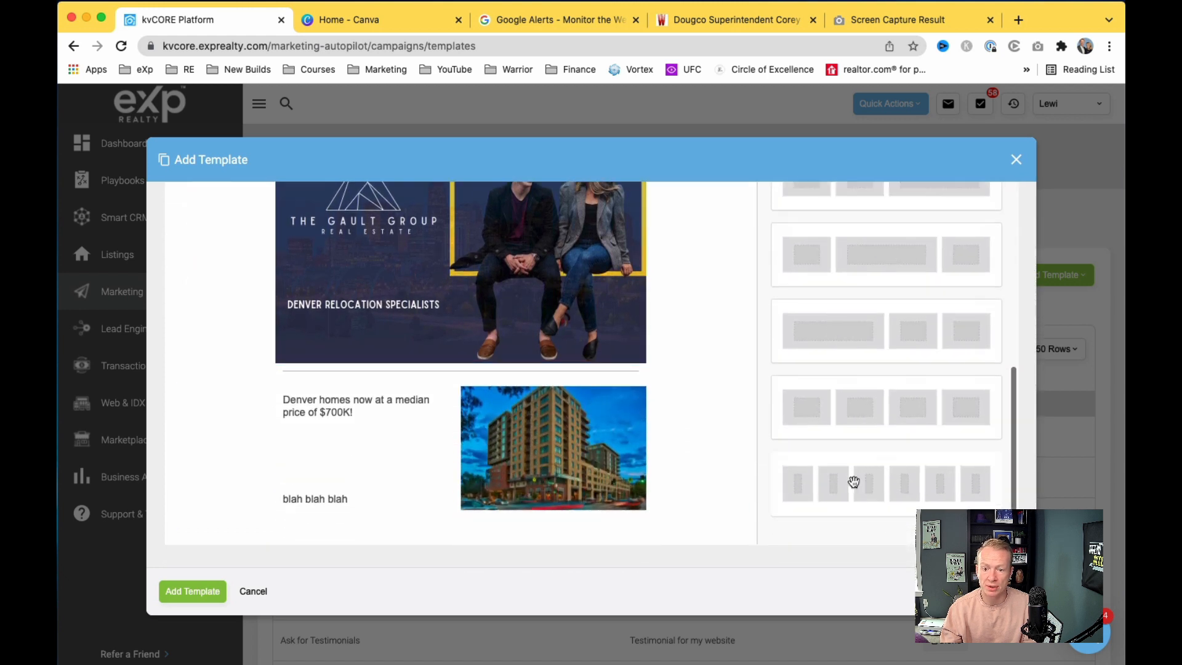
{"action": "scroll", "coordinate": [850, 475], "scroll_direction": "up", "scroll_amount": 5}
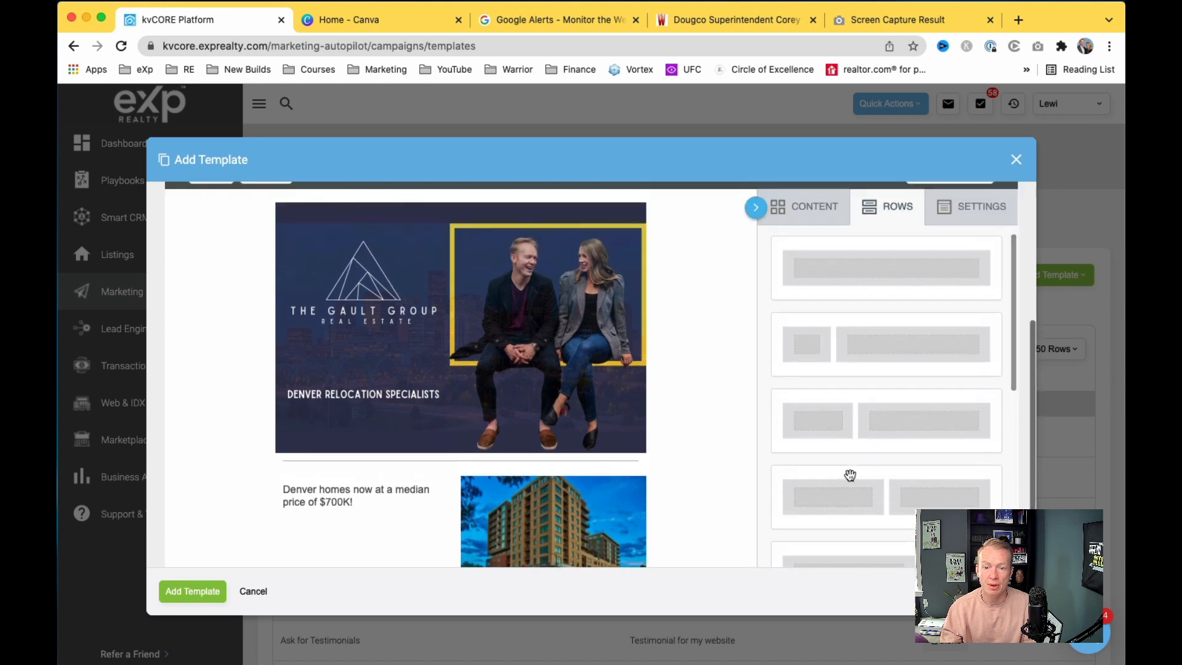
{"action": "left_click", "coordinate": [823, 305]}
{"action": "scroll", "coordinate": [860, 352], "scroll_direction": "down", "scroll_amount": 4}
{"action": "scroll", "coordinate": [859, 352], "scroll_direction": "down", "scroll_amount": 2}
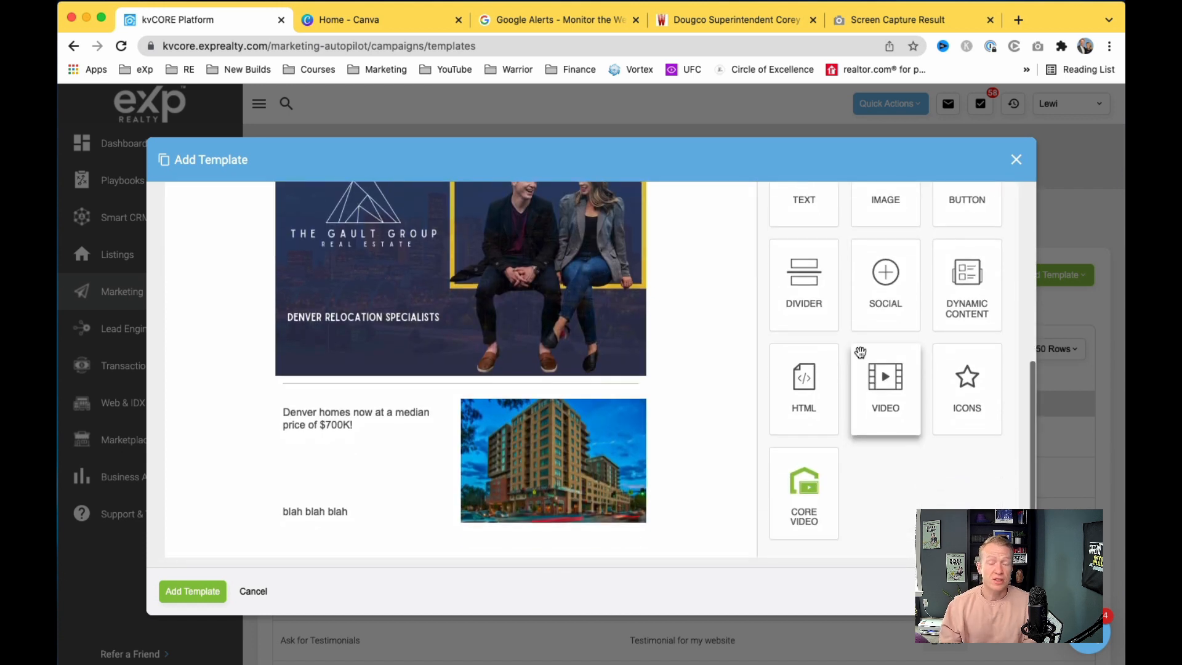
{"action": "scroll", "coordinate": [860, 352], "scroll_direction": "up", "scroll_amount": 3}
{"action": "scroll", "coordinate": [859, 352], "scroll_direction": "up", "scroll_amount": 2}
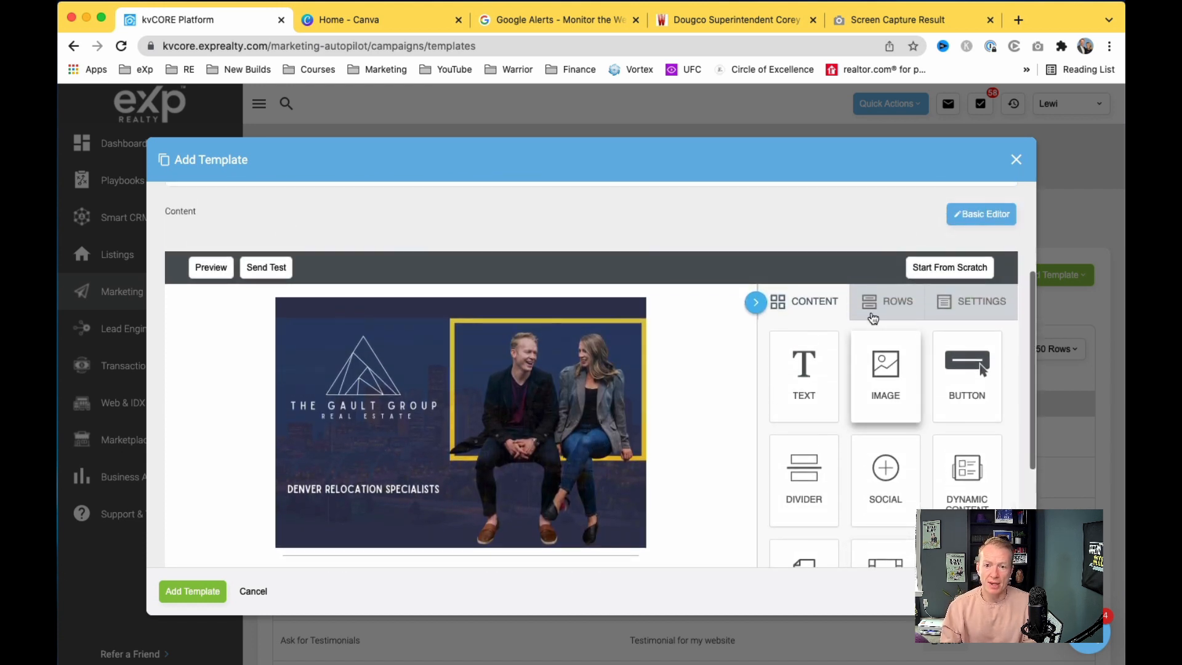
{"action": "left_click", "coordinate": [889, 301]}
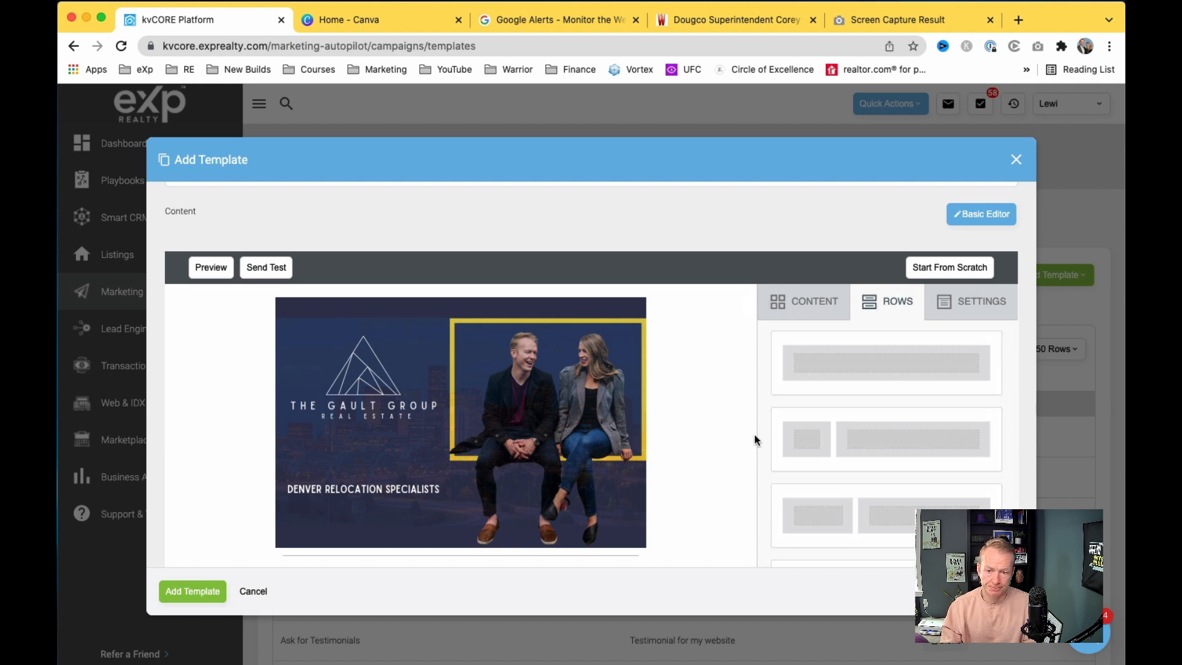
{"action": "left_click", "coordinate": [812, 303]}
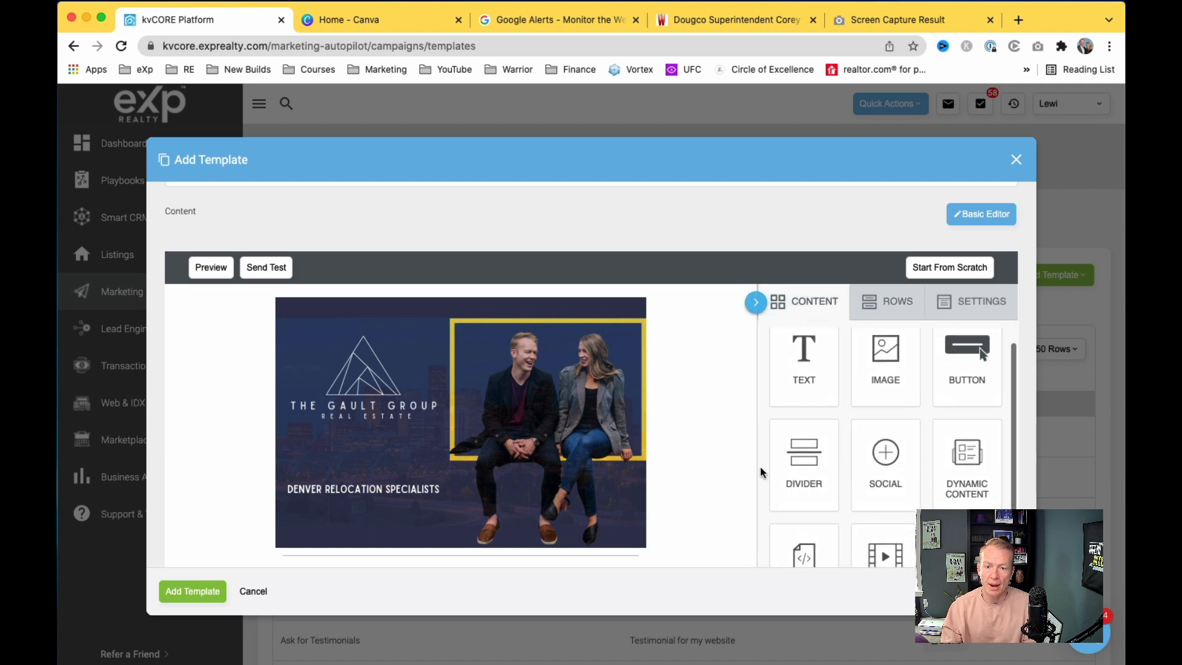
{"action": "scroll", "coordinate": [760, 467], "scroll_direction": "down", "scroll_amount": 3}
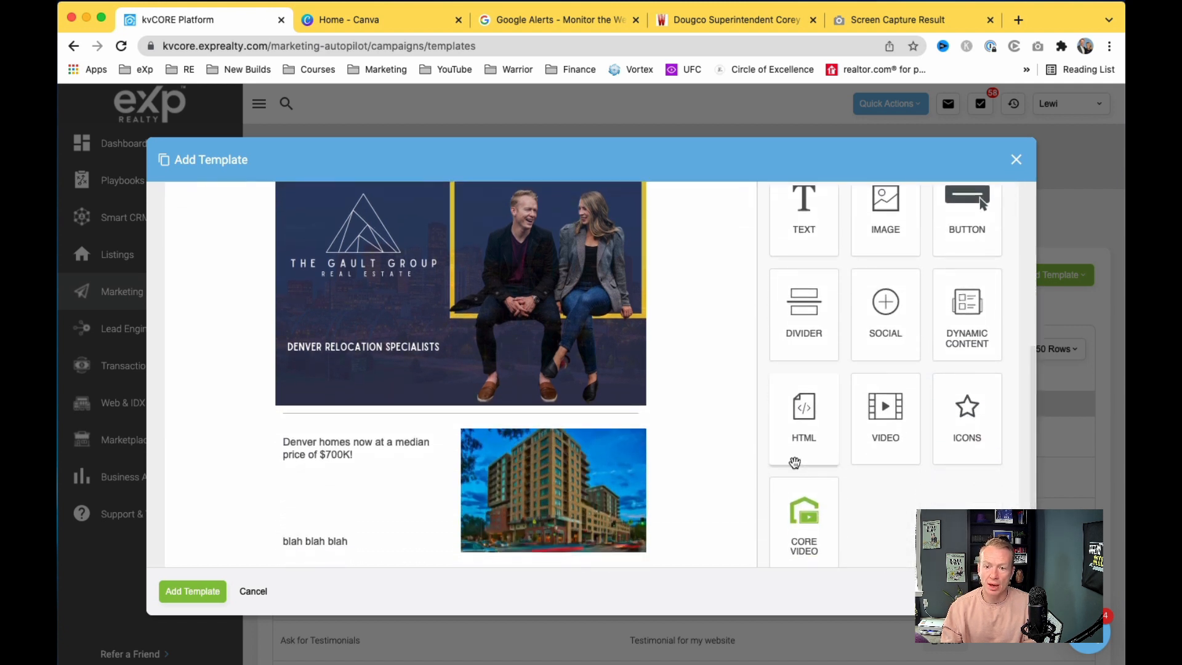
{"action": "scroll", "coordinate": [795, 462], "scroll_direction": "up", "scroll_amount": 2}
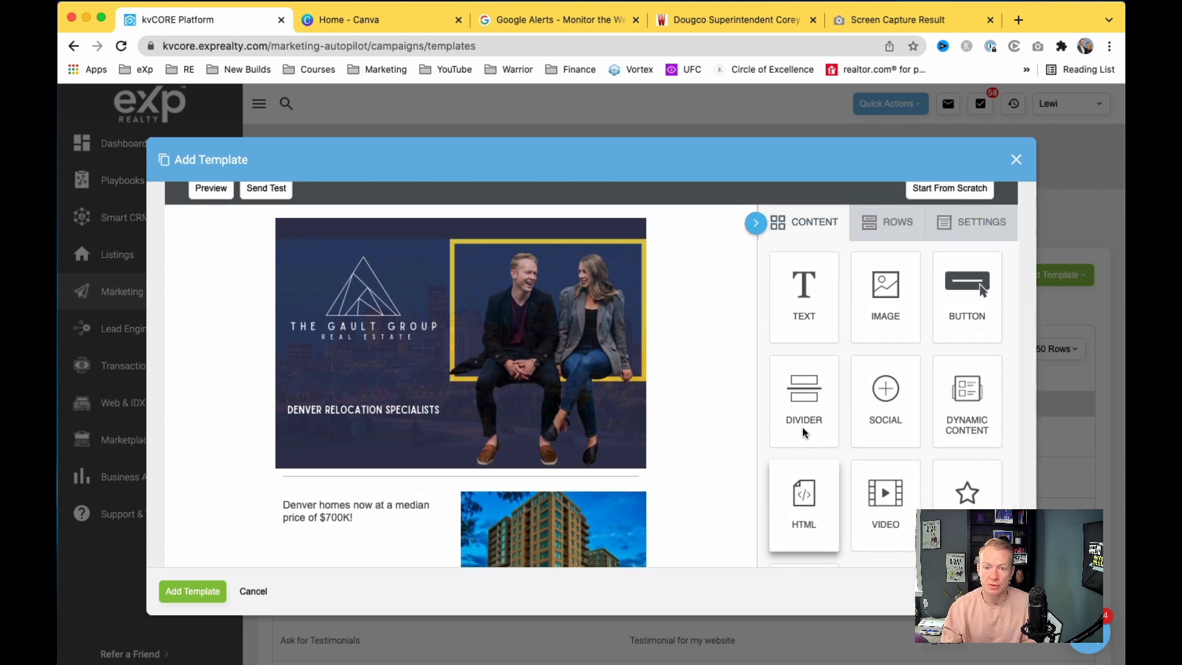
{"action": "scroll", "coordinate": [796, 454], "scroll_direction": "down", "scroll_amount": 2}
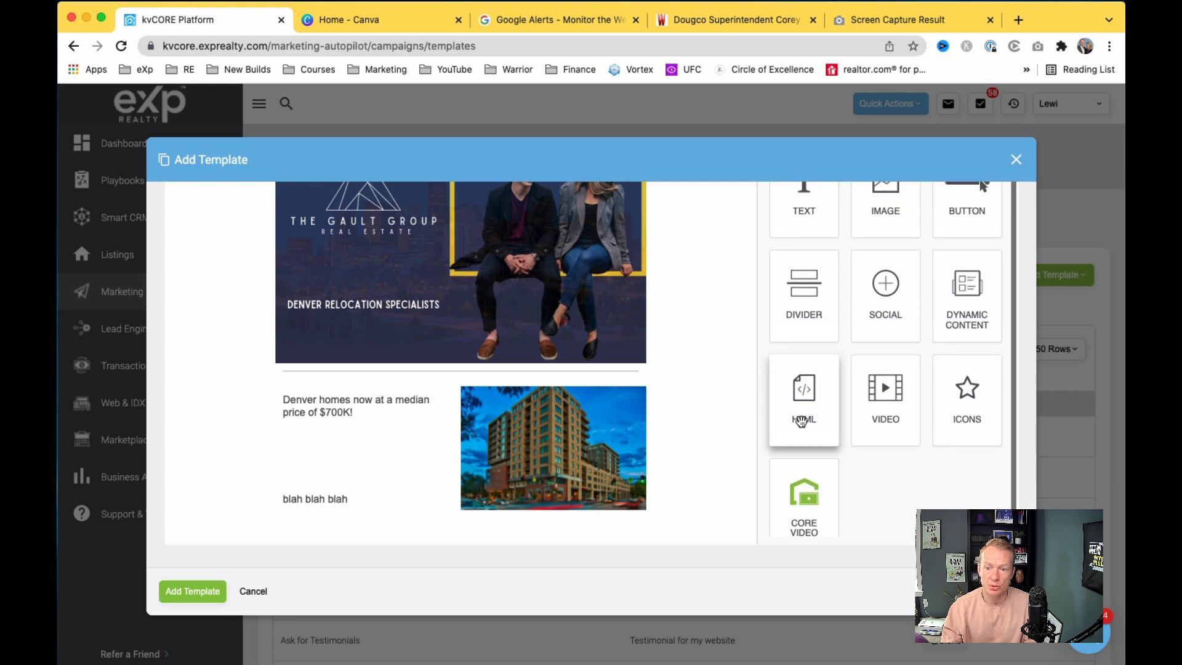
{"action": "left_click_drag", "start_coordinate": [976, 211], "coordinate": [539, 531]}
{"action": "scroll", "coordinate": [936, 303], "scroll_direction": "up", "scroll_amount": 3}
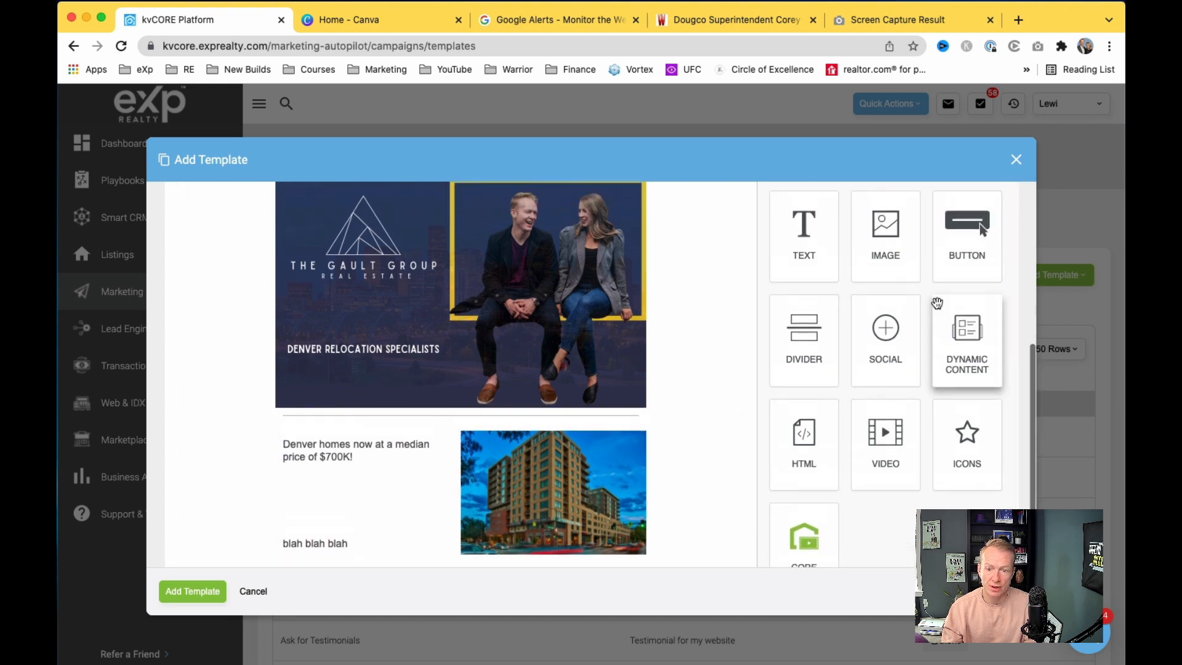
{"action": "left_click", "coordinate": [897, 271]}
{"action": "scroll", "coordinate": [865, 370], "scroll_direction": "down", "scroll_amount": 5}
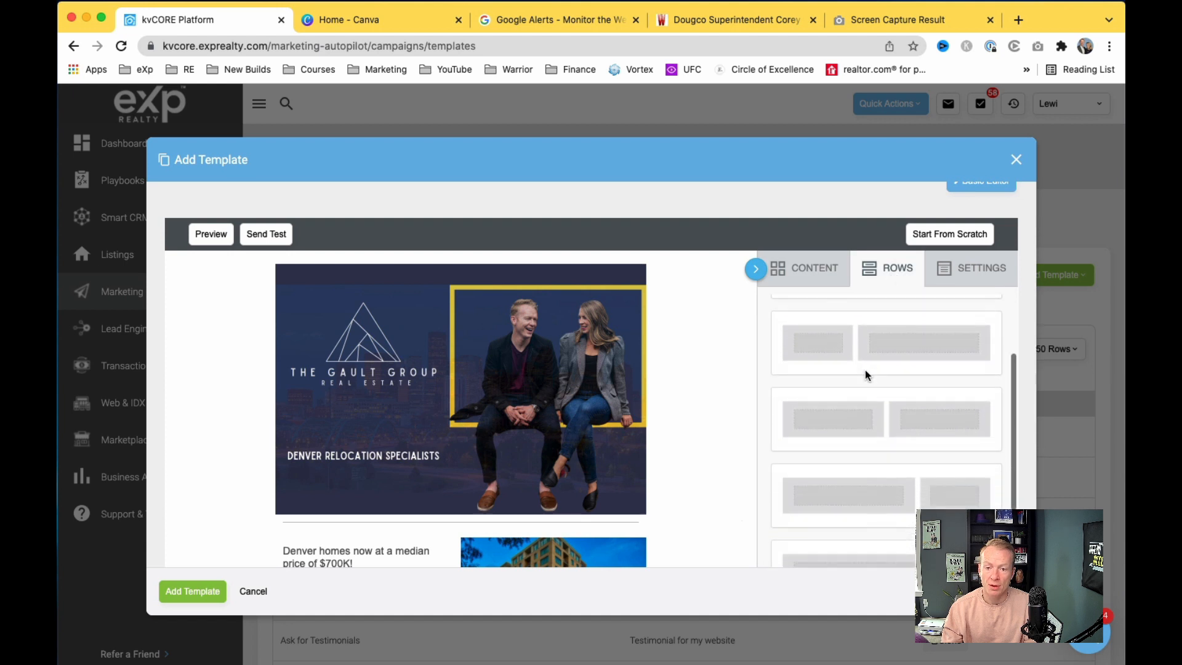
{"action": "scroll", "coordinate": [865, 369], "scroll_direction": "down", "scroll_amount": 3}
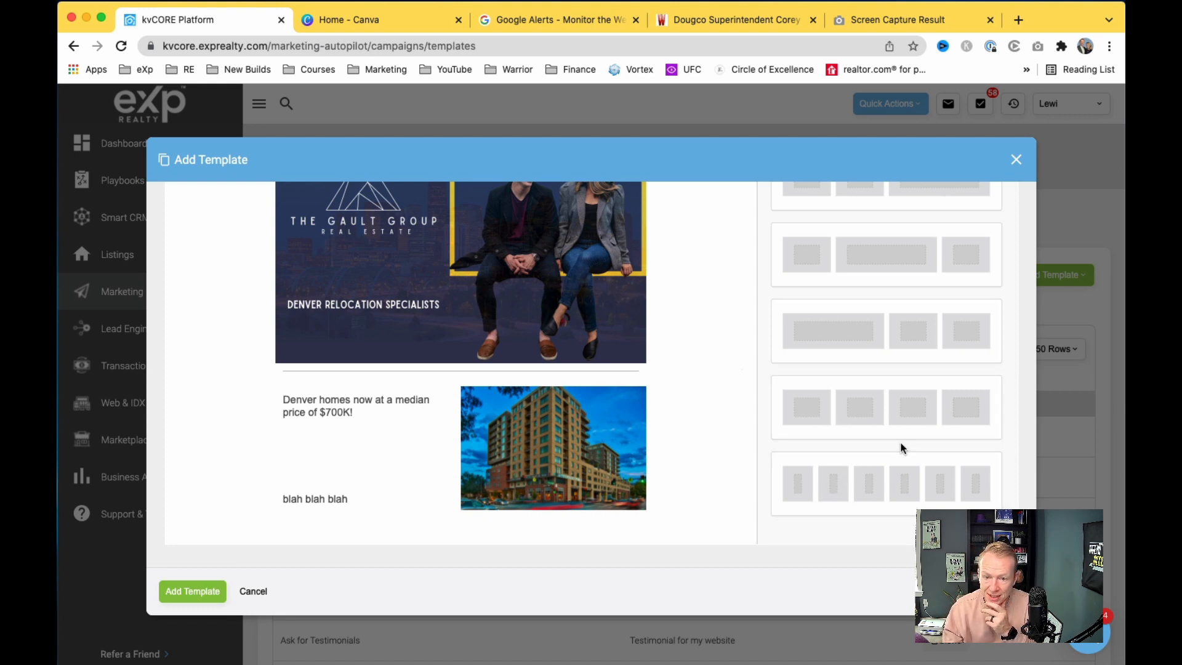
{"action": "scroll", "coordinate": [901, 447], "scroll_direction": "up", "scroll_amount": 3}
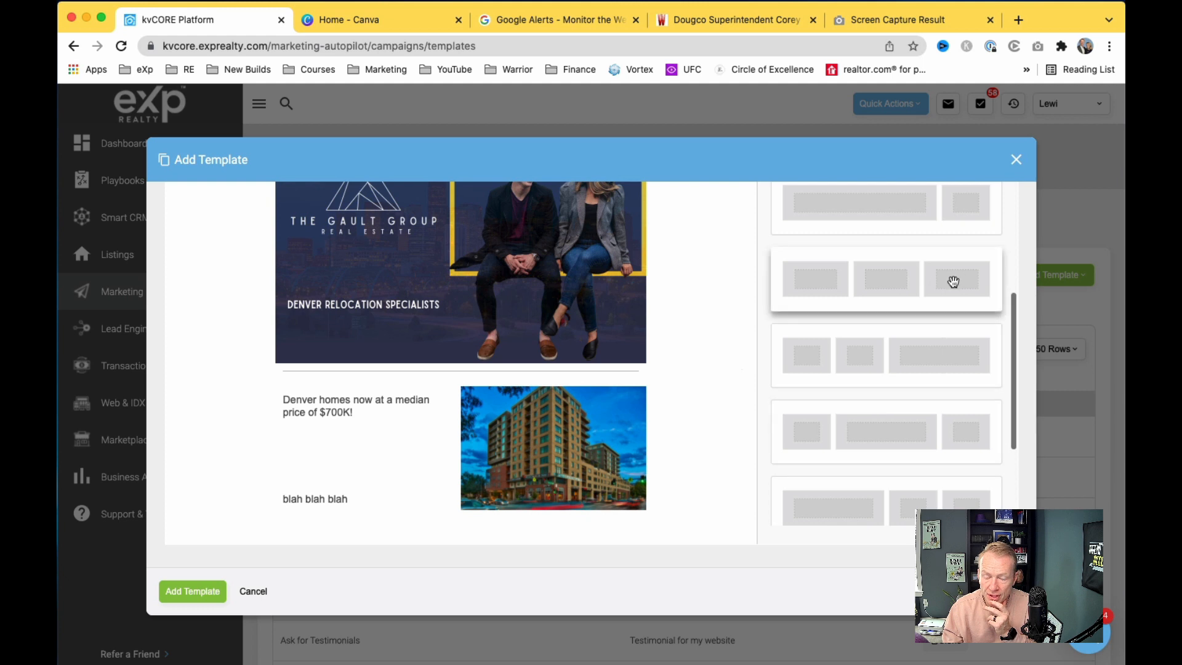
{"action": "scroll", "coordinate": [934, 289], "scroll_direction": "up", "scroll_amount": 2}
{"action": "scroll", "coordinate": [924, 320], "scroll_direction": "down", "scroll_amount": 3}
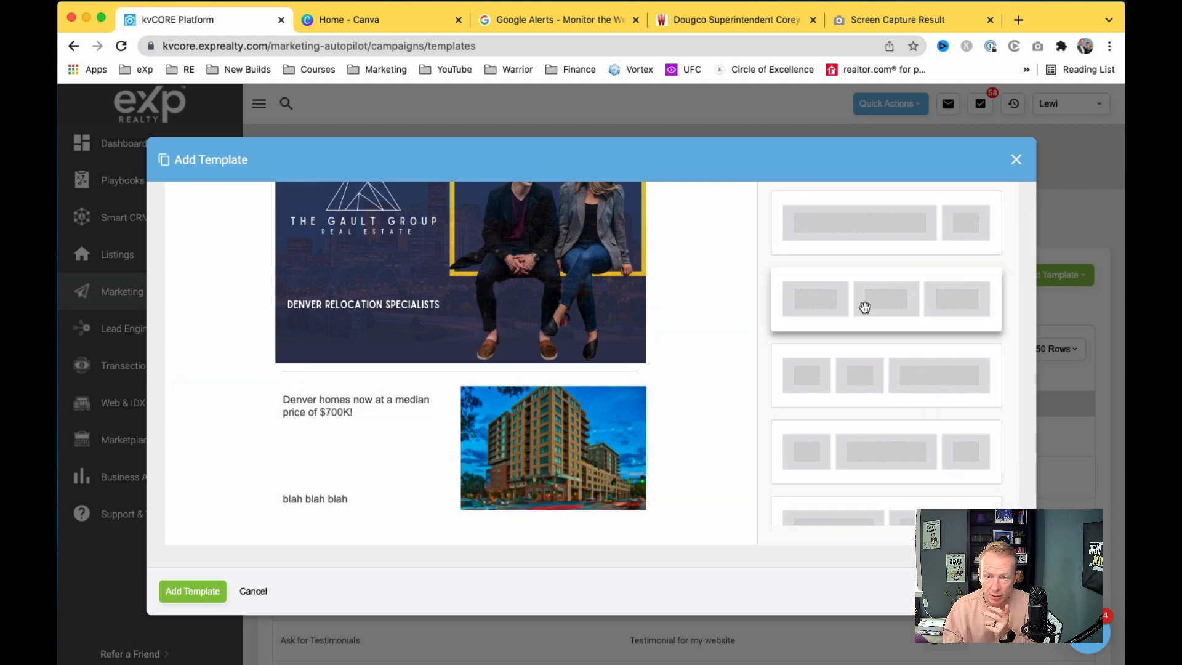
{"action": "scroll", "coordinate": [886, 302], "scroll_direction": "down", "scroll_amount": 5}
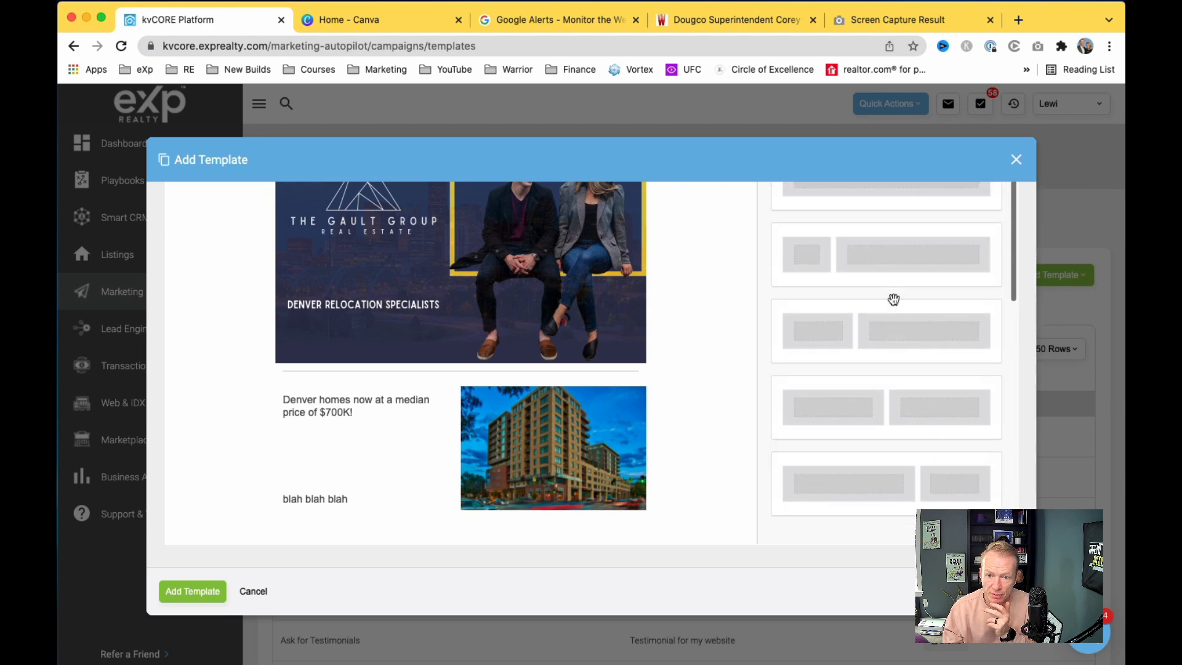
{"action": "scroll", "coordinate": [893, 299], "scroll_direction": "up", "scroll_amount": 4}
{"action": "scroll", "coordinate": [894, 300], "scroll_direction": "down", "scroll_amount": 4}
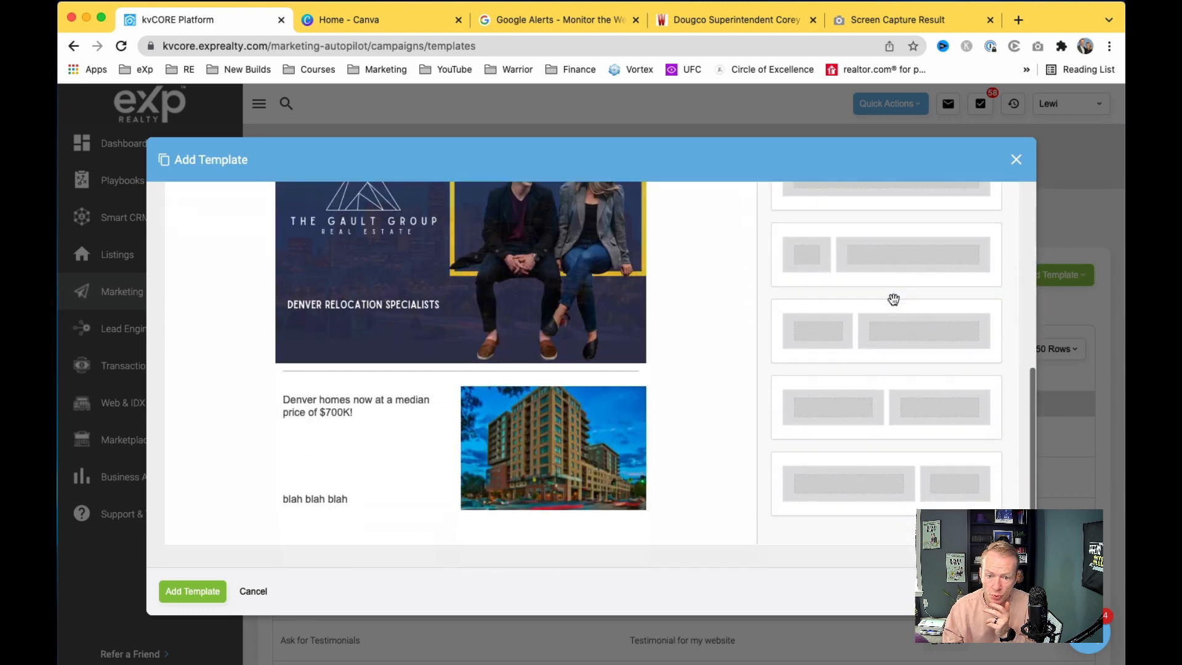
{"action": "scroll", "coordinate": [860, 404], "scroll_direction": "down", "scroll_amount": 4}
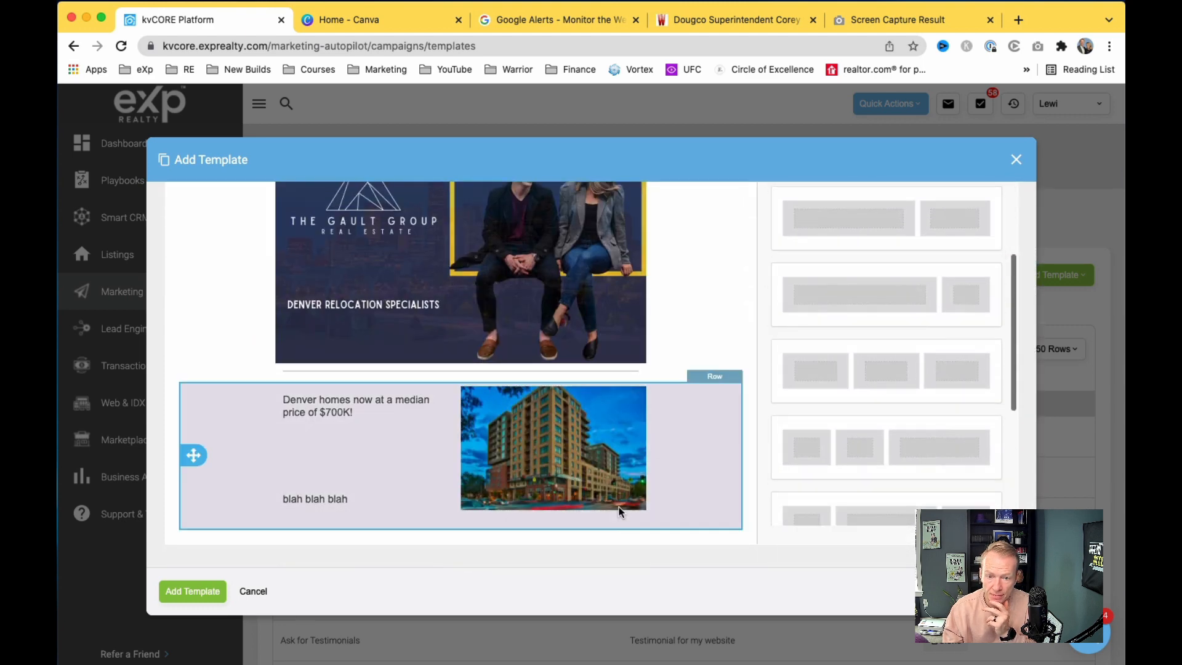
Step: Drag a three-column row beneath the building-photo row
{"action": "left_click_drag", "start_coordinate": [820, 391], "coordinate": [613, 523]}
{"action": "scroll", "coordinate": [615, 490], "scroll_direction": "down", "scroll_amount": 2}
{"action": "scroll", "coordinate": [834, 339], "scroll_direction": "up", "scroll_amount": 5}
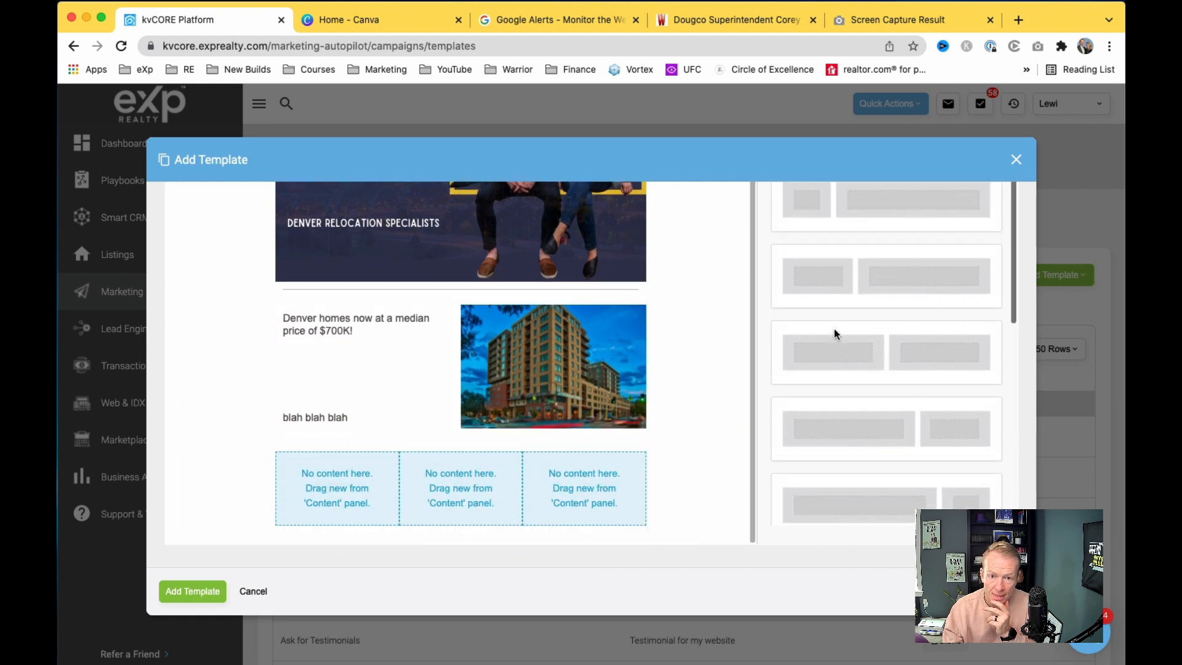
{"action": "scroll", "coordinate": [833, 345], "scroll_direction": "up", "scroll_amount": 8}
Step: Drop a Divider into the middle column, then delete it to leave the row empty
{"action": "left_click", "coordinate": [803, 386]}
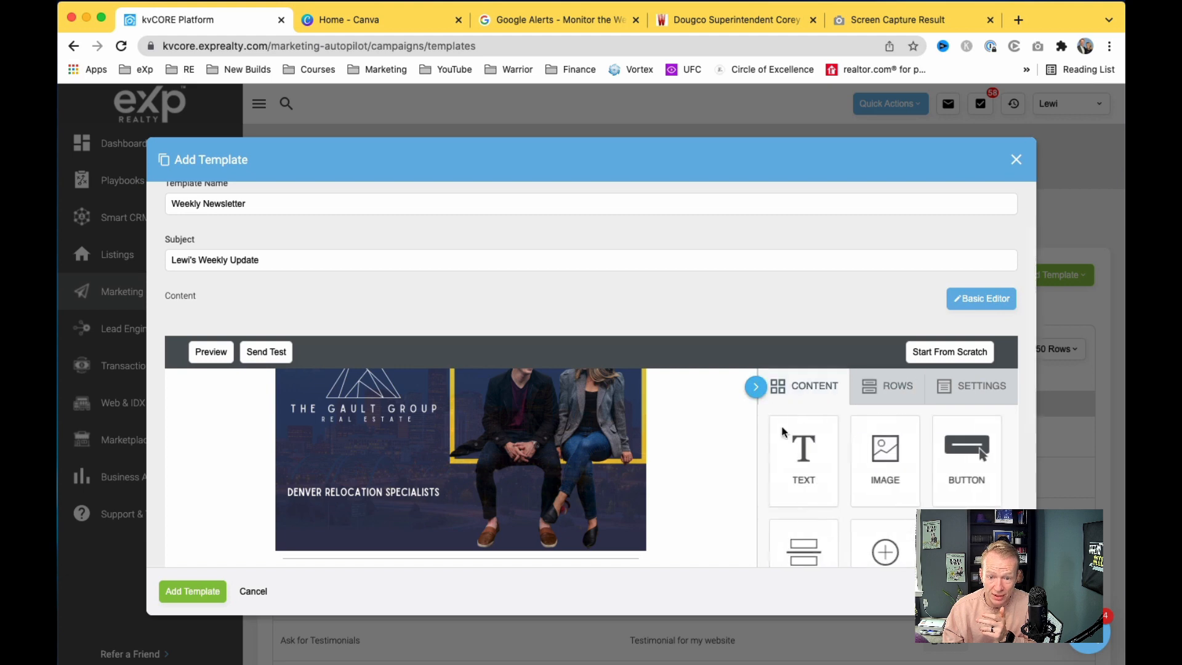
{"action": "scroll", "coordinate": [755, 466], "scroll_direction": "down", "scroll_amount": 5}
{"action": "left_click_drag", "start_coordinate": [804, 307], "coordinate": [504, 449]}
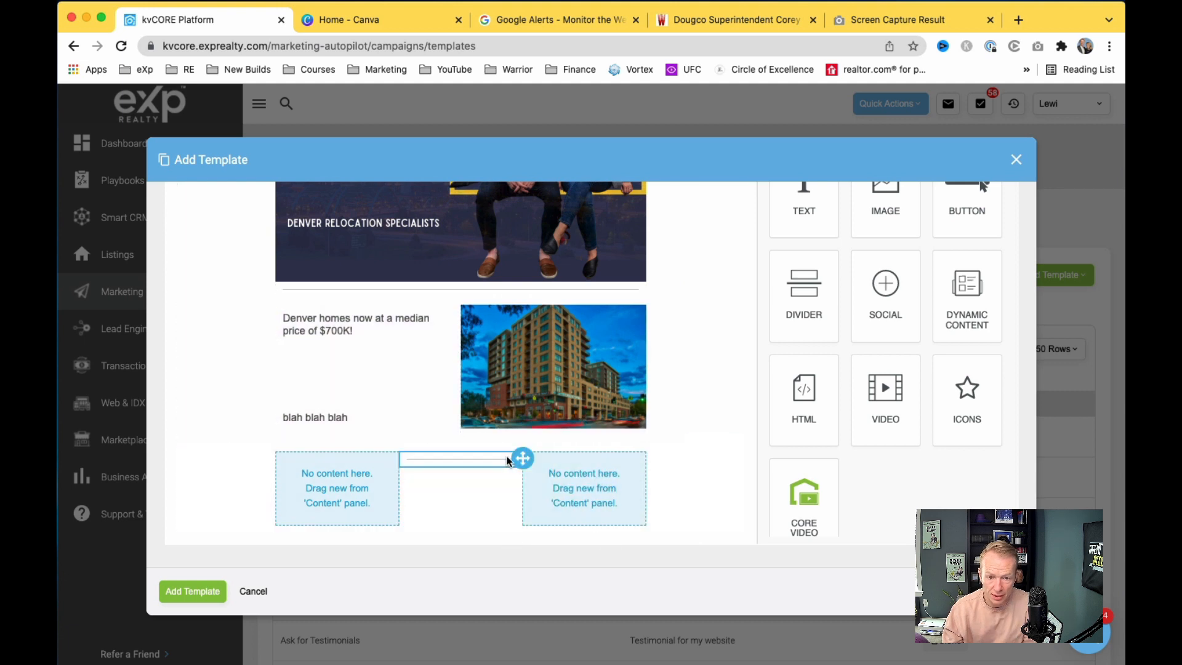
{"action": "left_click", "coordinate": [504, 455]}
{"action": "left_click", "coordinate": [486, 484]}
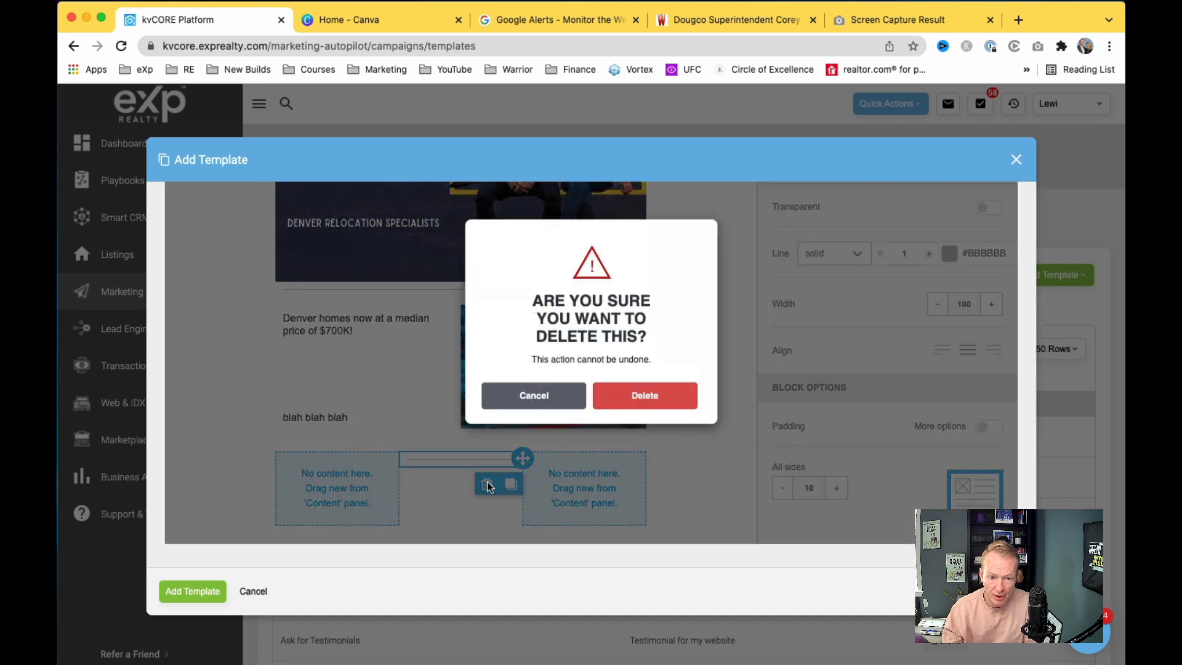
{"action": "left_click", "coordinate": [652, 400]}
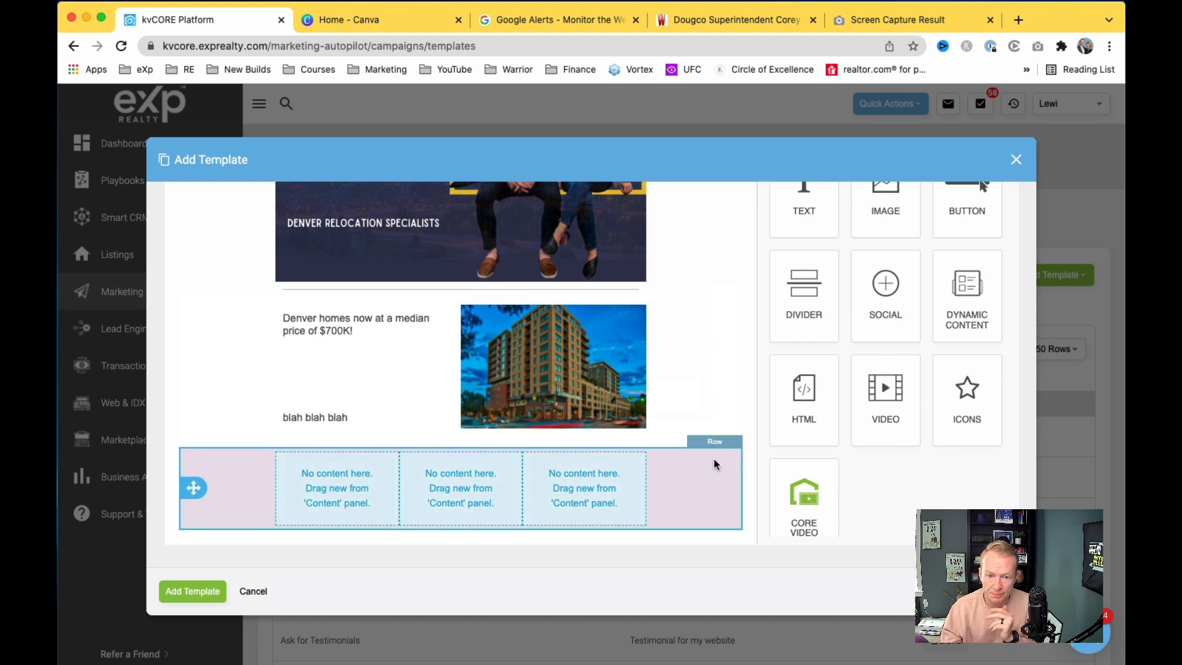
{"action": "scroll", "coordinate": [829, 352], "scroll_direction": "up", "scroll_amount": 5}
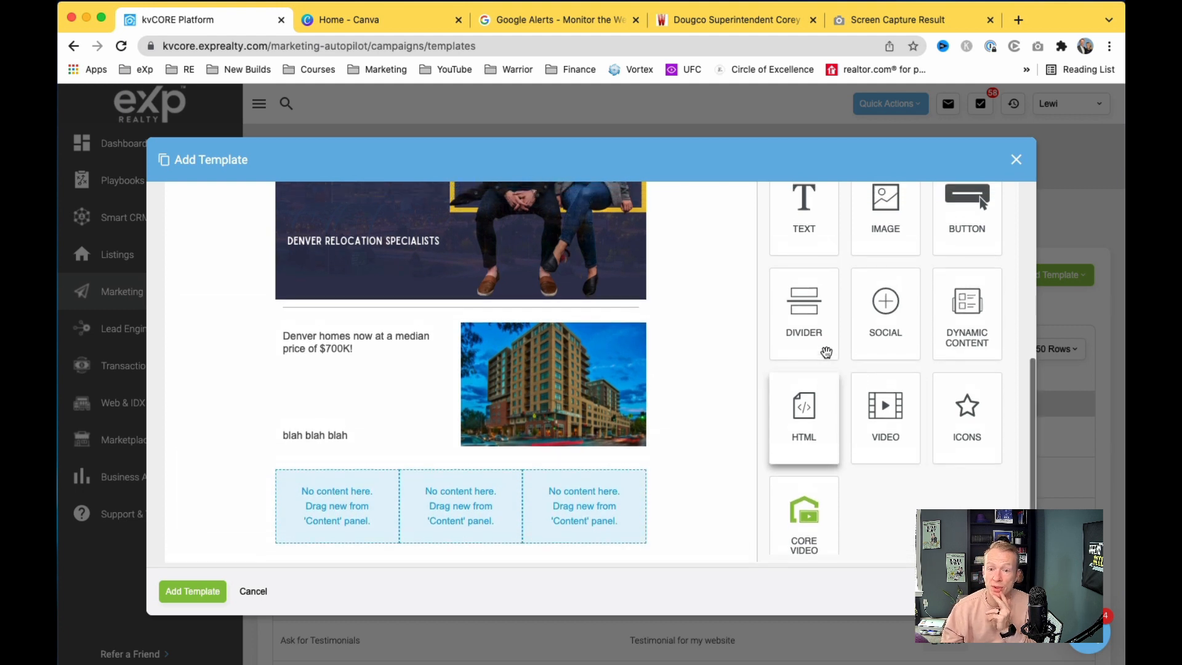
{"action": "scroll", "coordinate": [825, 352], "scroll_direction": "down", "scroll_amount": 3}
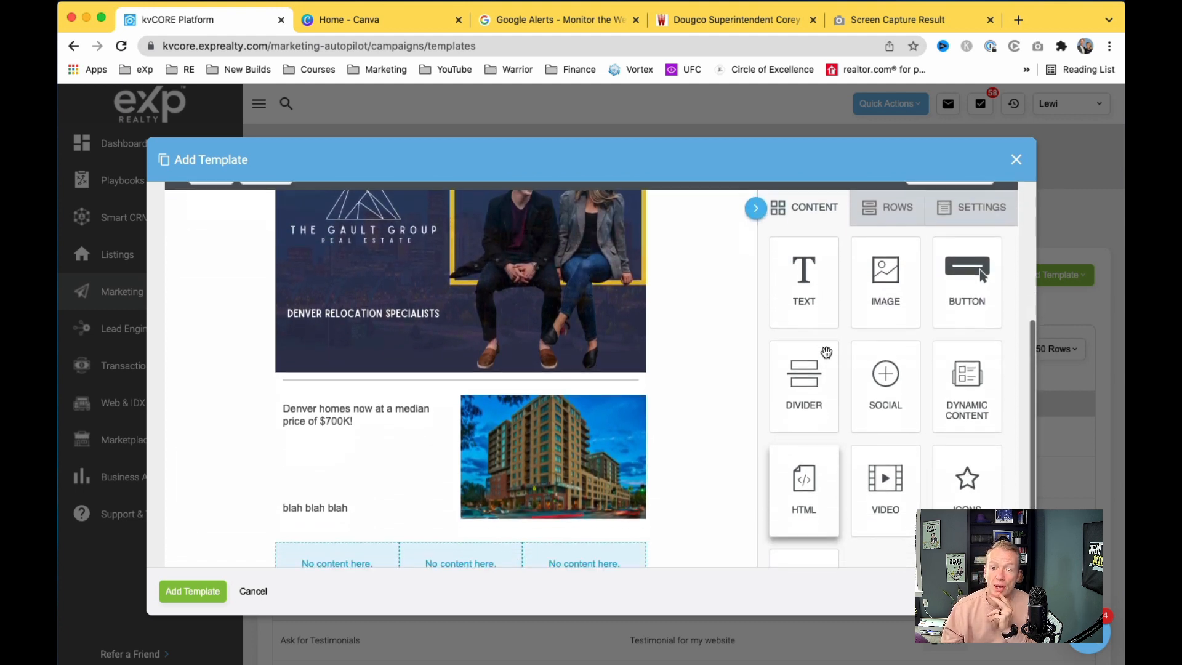
{"action": "scroll", "coordinate": [648, 438], "scroll_direction": "up", "scroll_amount": 1}
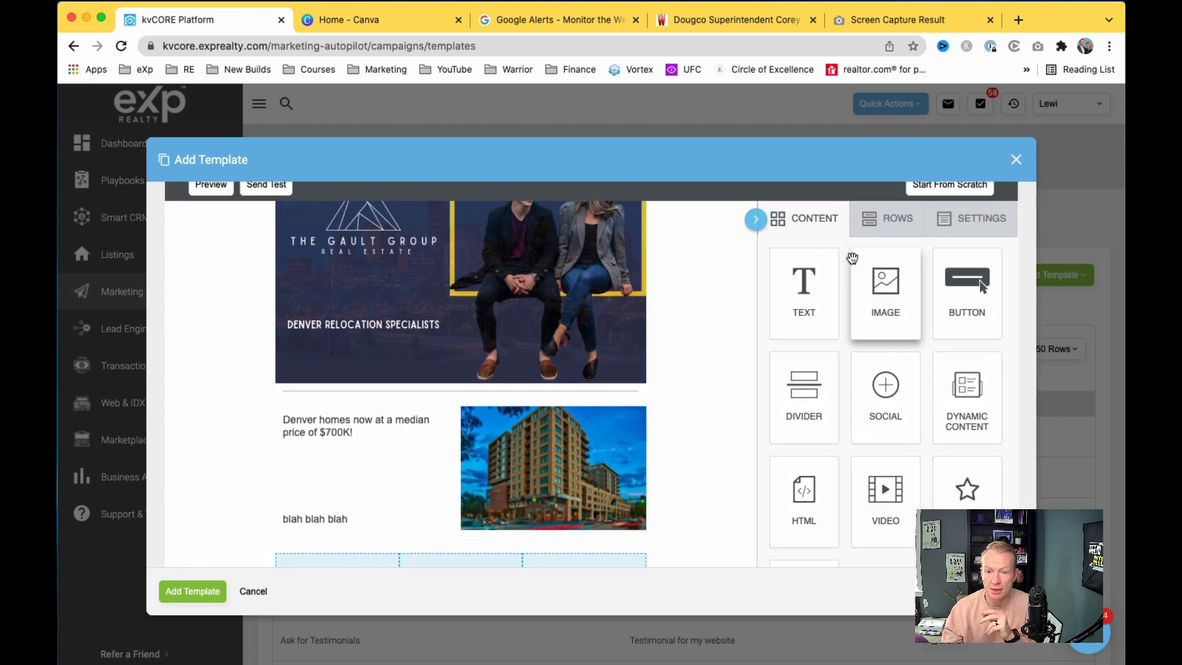
Step: Add a single-column row with a text block below the photo row and type the heading
{"action": "left_click", "coordinate": [869, 229]}
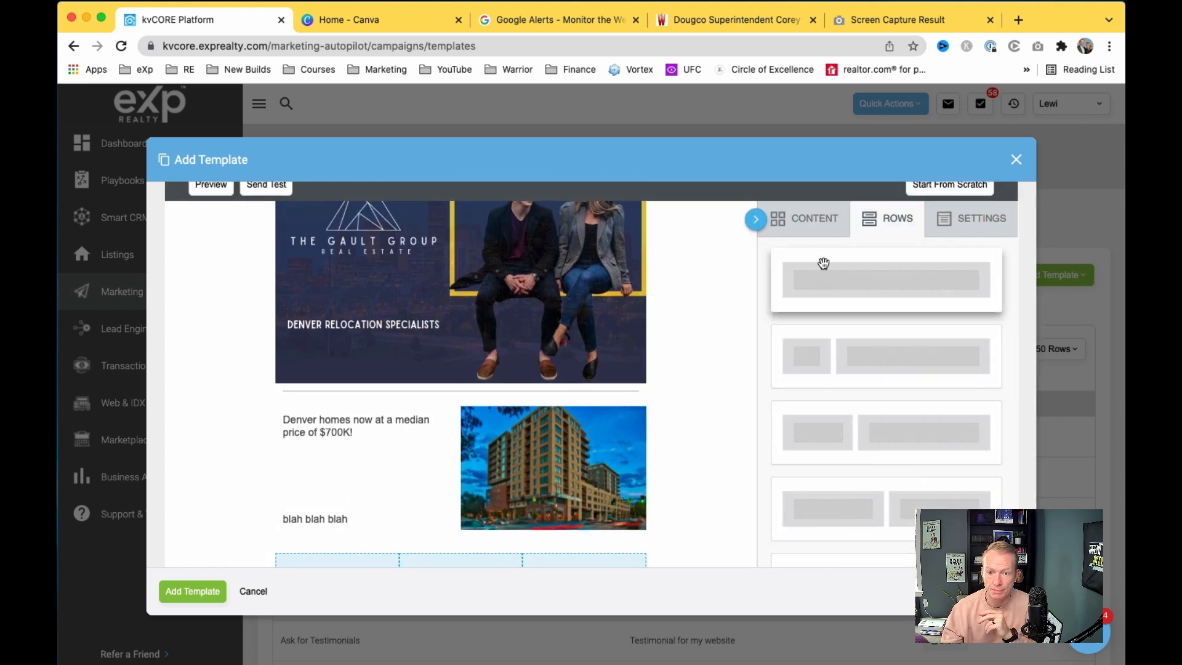
{"action": "left_click_drag", "start_coordinate": [833, 290], "coordinate": [453, 548]}
{"action": "scroll", "coordinate": [588, 467], "scroll_direction": "down", "scroll_amount": 2}
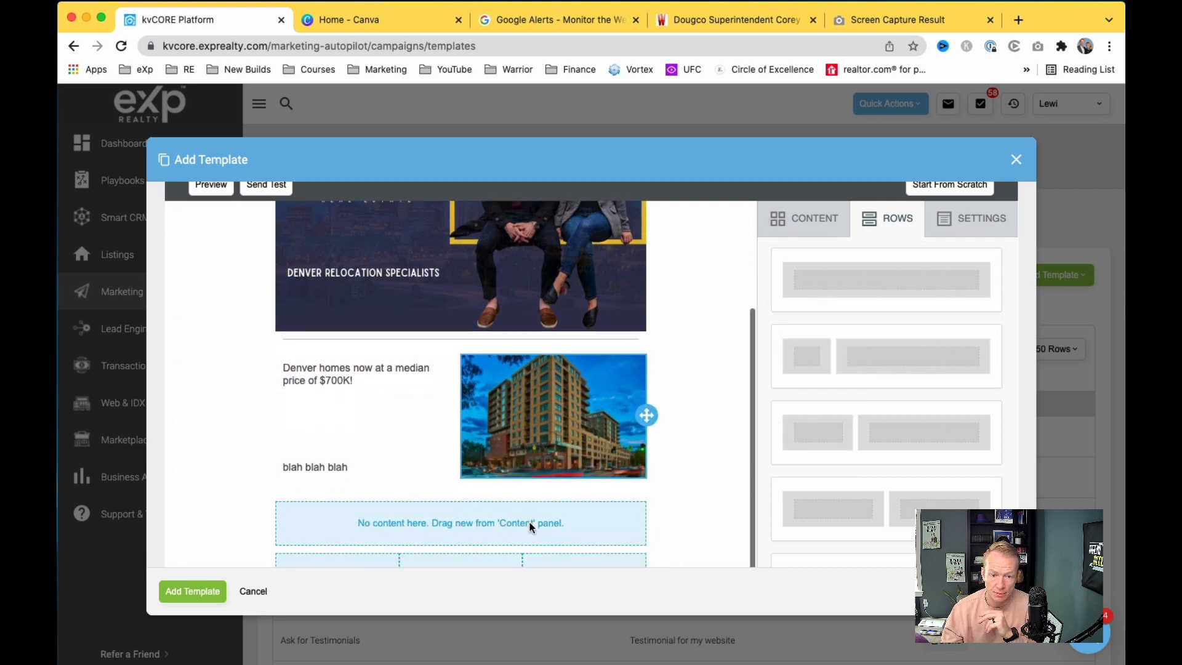
{"action": "left_click", "coordinate": [814, 229]}
{"action": "left_click_drag", "start_coordinate": [803, 289], "coordinate": [526, 524]}
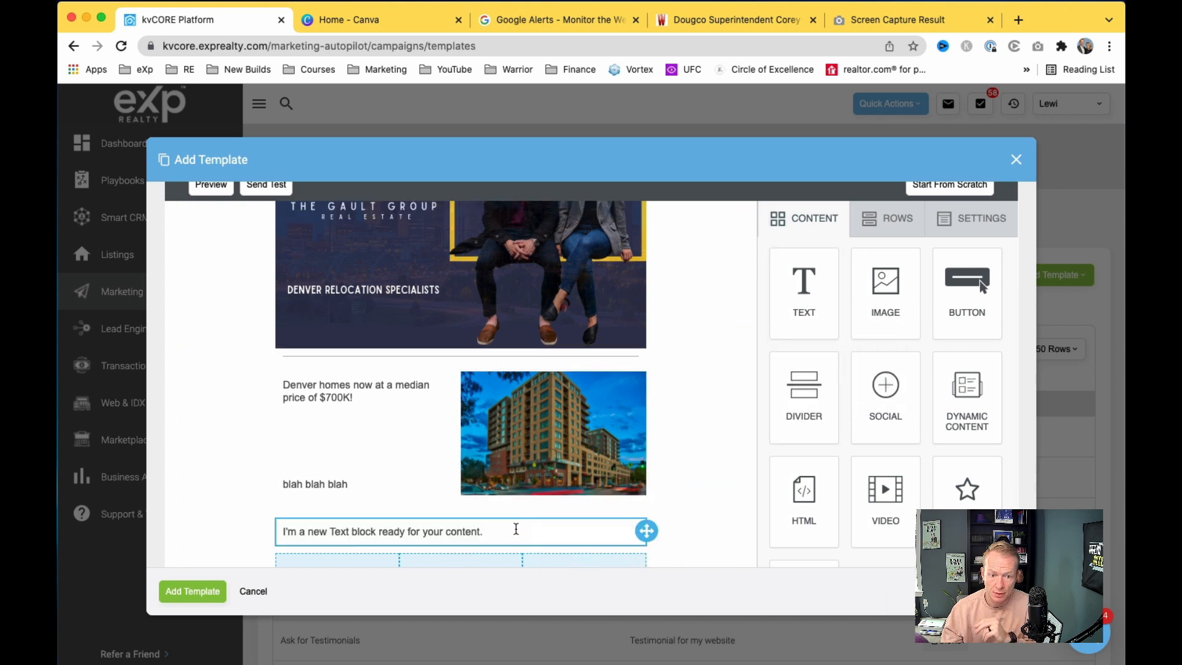
{"action": "triple_click", "coordinate": [501, 533]}
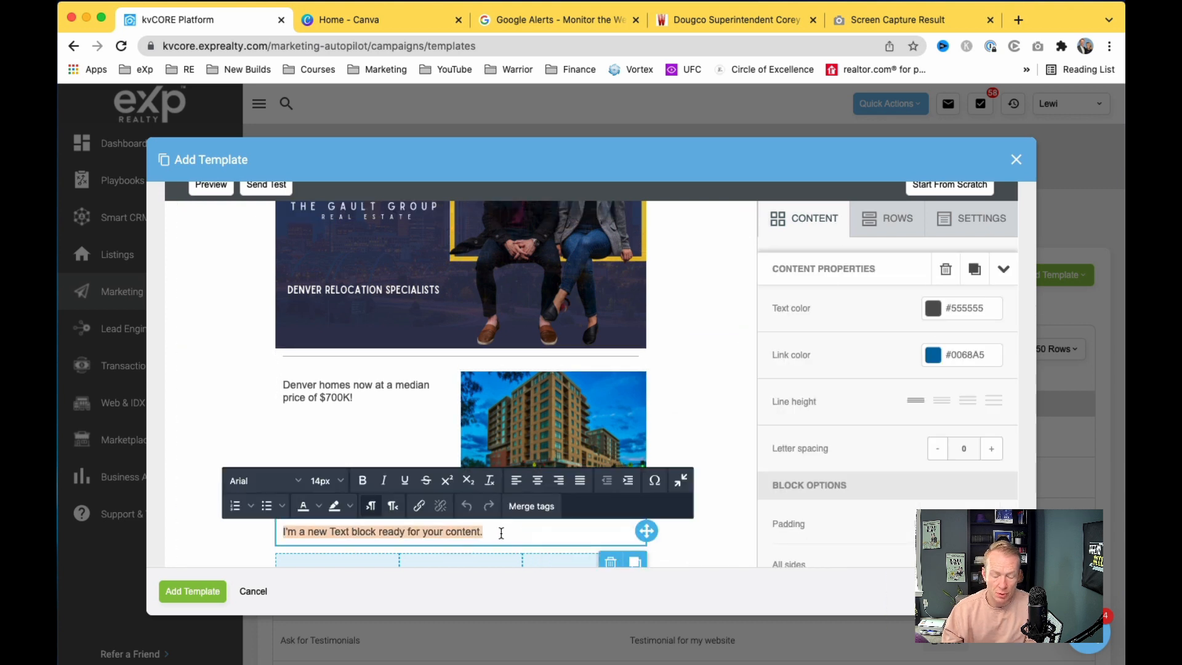
{"action": "type", "text": "DENV"}
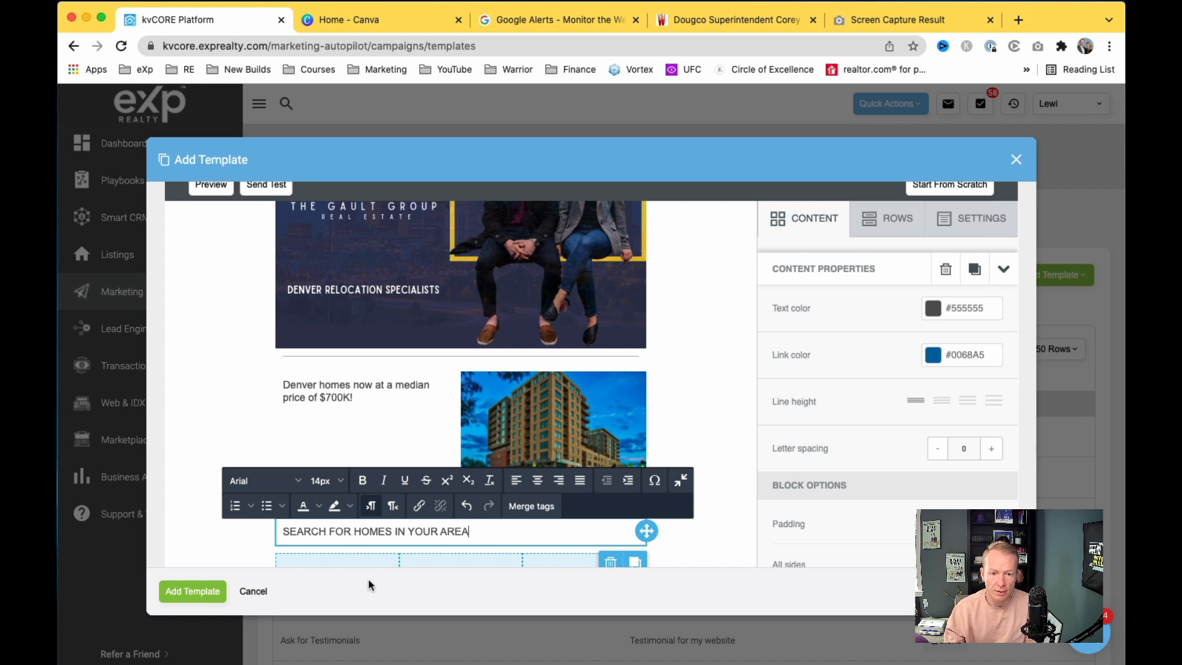
Step: Format 'SEARCH FOR HOMES IN YOUR AREA' as centred, bold, 20px text
{"action": "triple_click", "coordinate": [483, 532]}
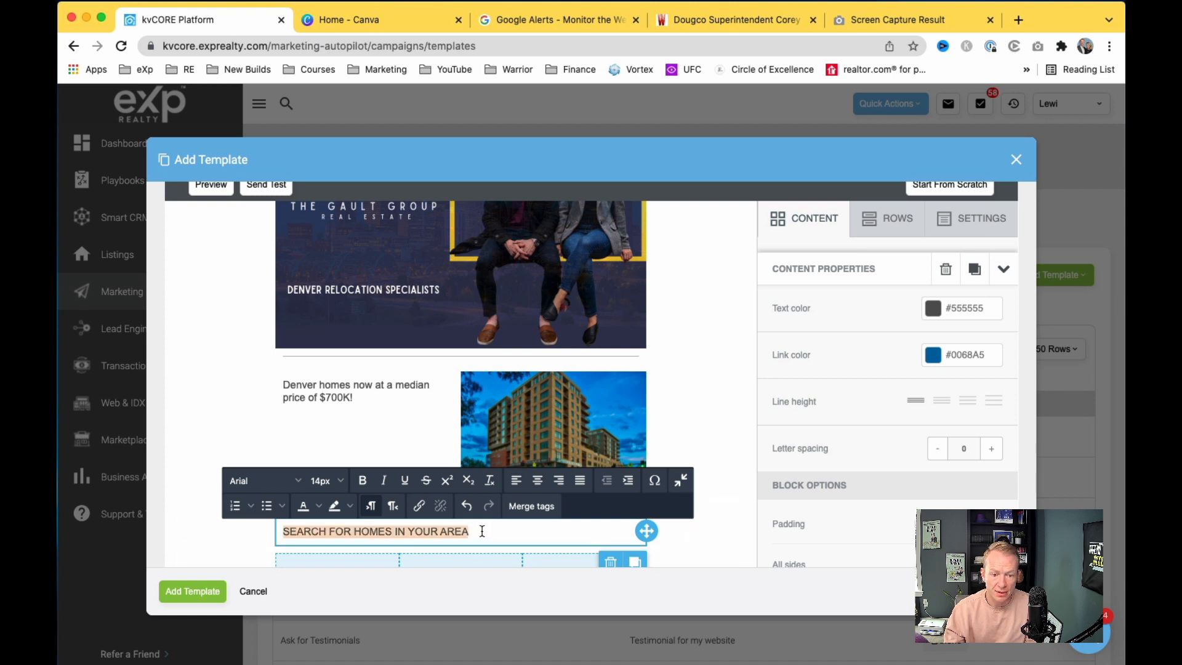
{"action": "left_click", "coordinate": [538, 481]}
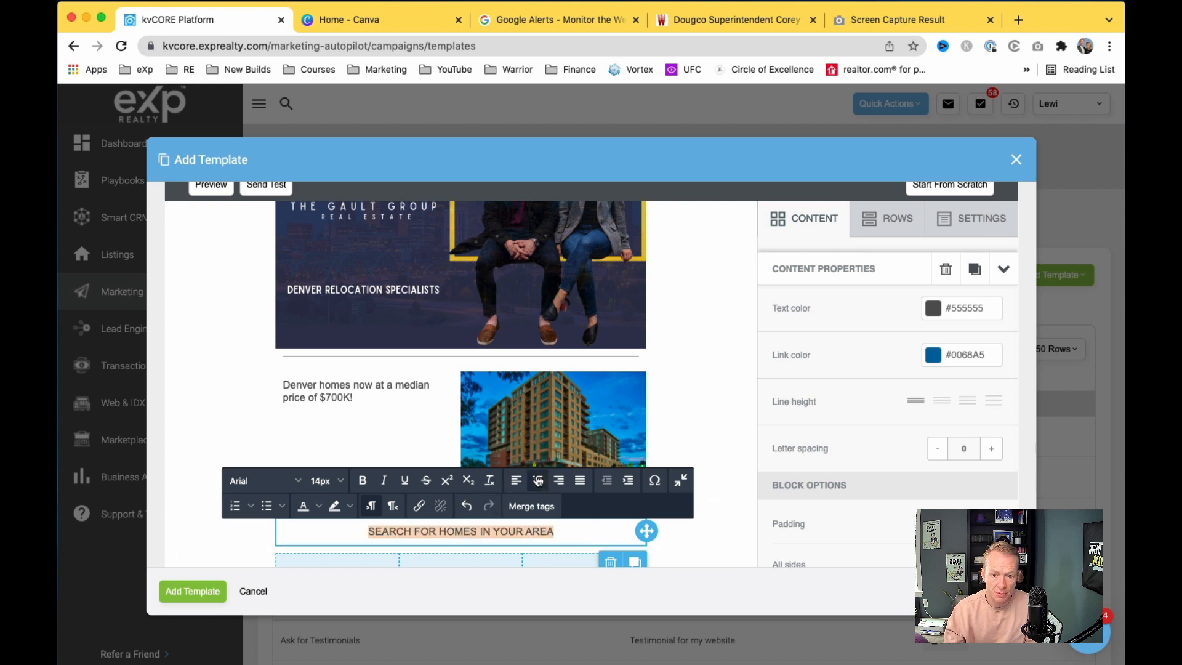
{"action": "left_click", "coordinate": [368, 481]}
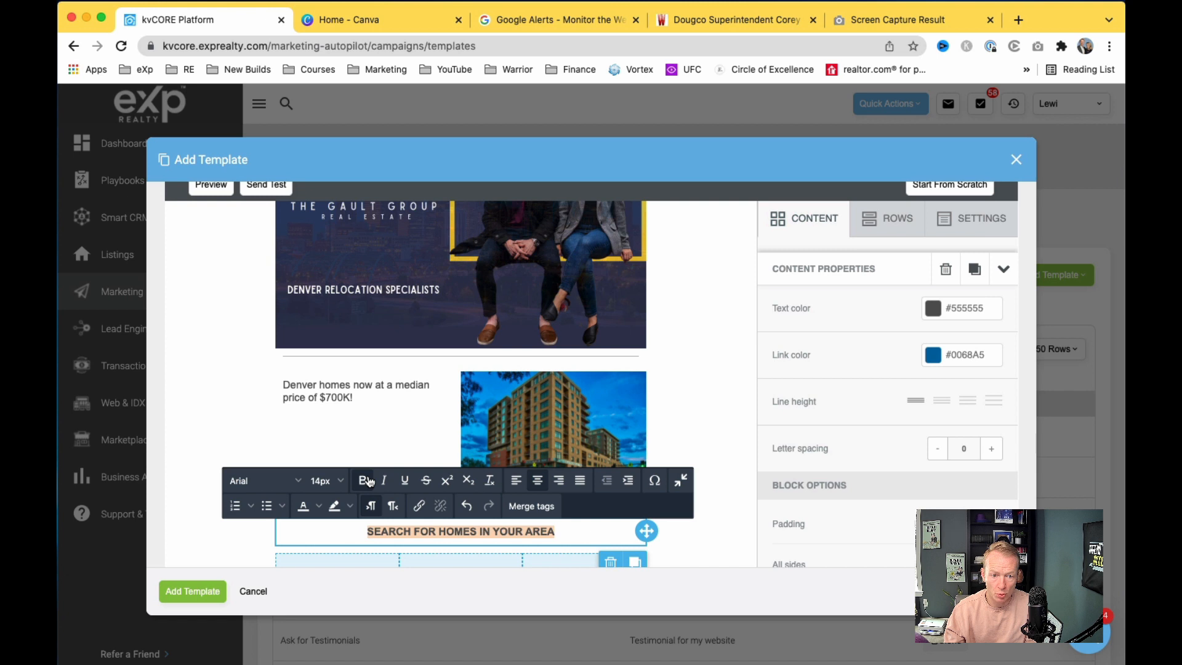
{"action": "left_click", "coordinate": [338, 485]}
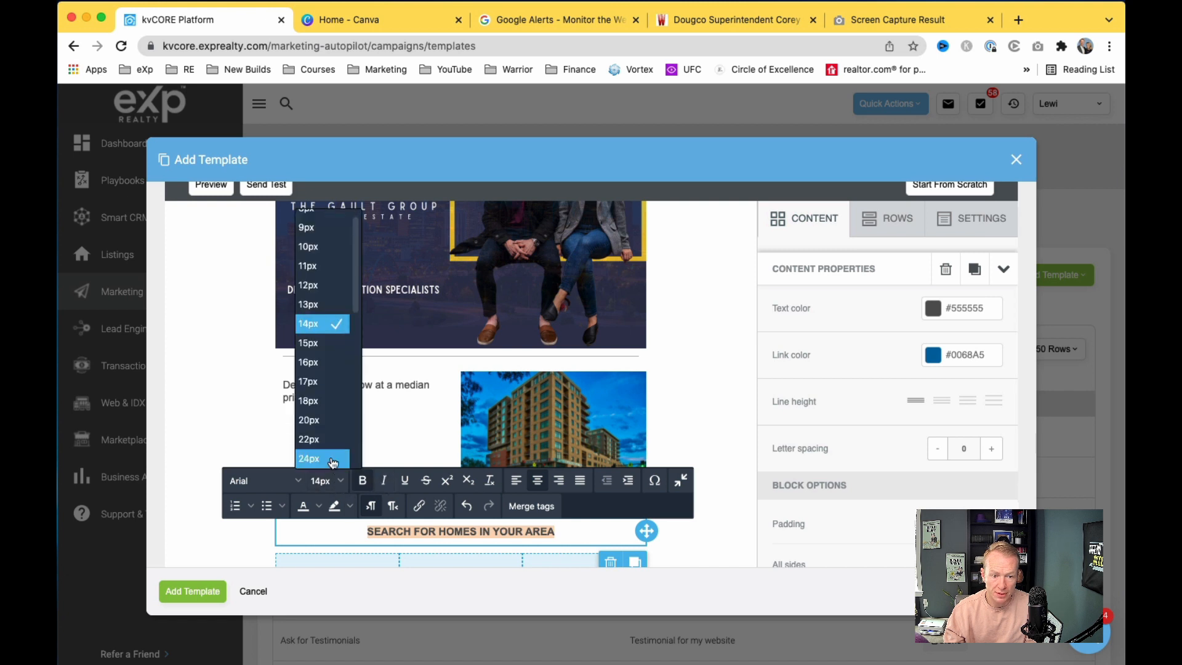
{"action": "left_click", "coordinate": [309, 419]}
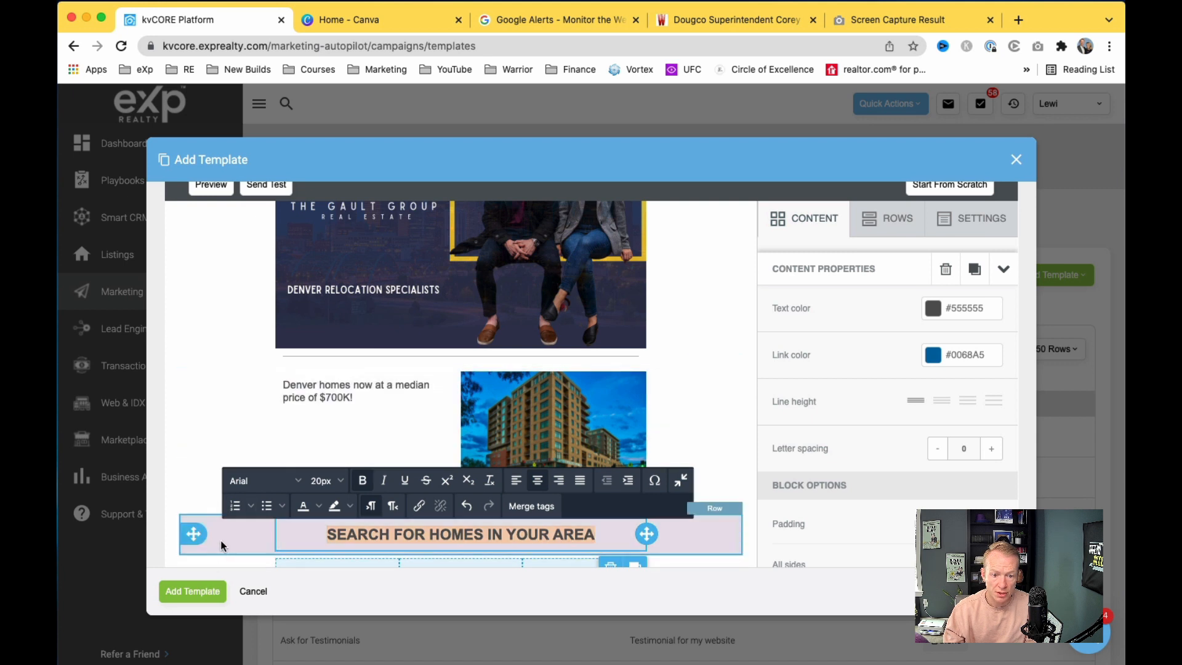
{"action": "left_click", "coordinate": [743, 468]}
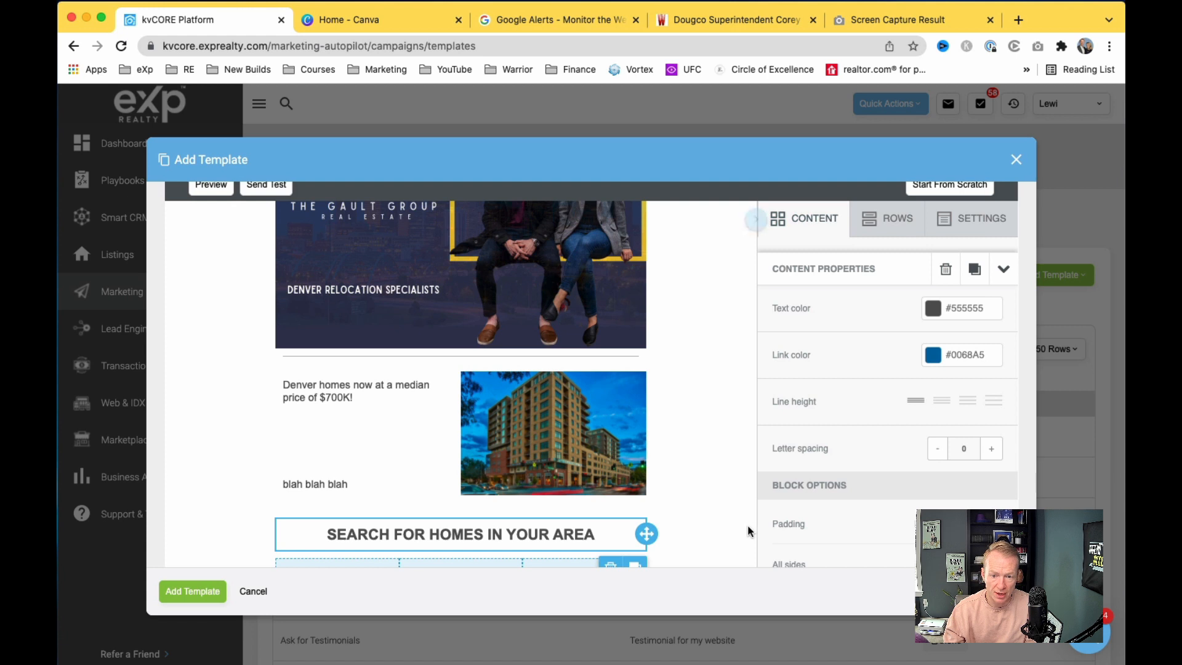
Step: Drop a Button block from the Content blocks into each of the three empty columns below the heading
{"action": "scroll", "coordinate": [733, 518], "scroll_direction": "down", "scroll_amount": 2}
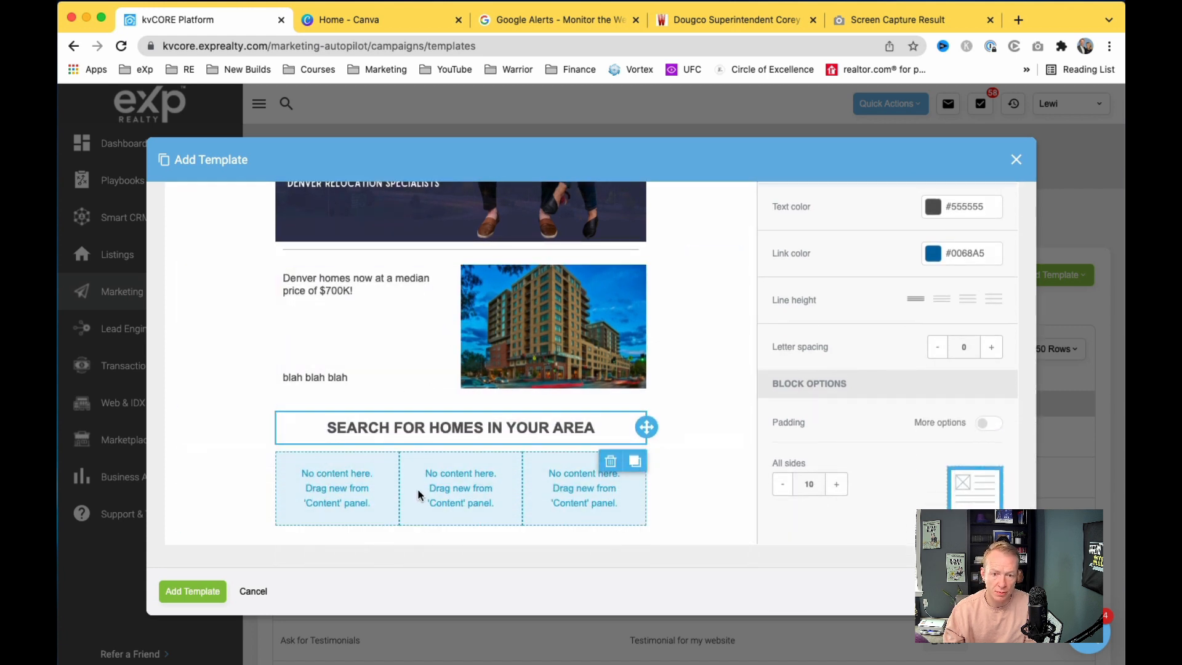
{"action": "scroll", "coordinate": [832, 346], "scroll_direction": "up", "scroll_amount": 5}
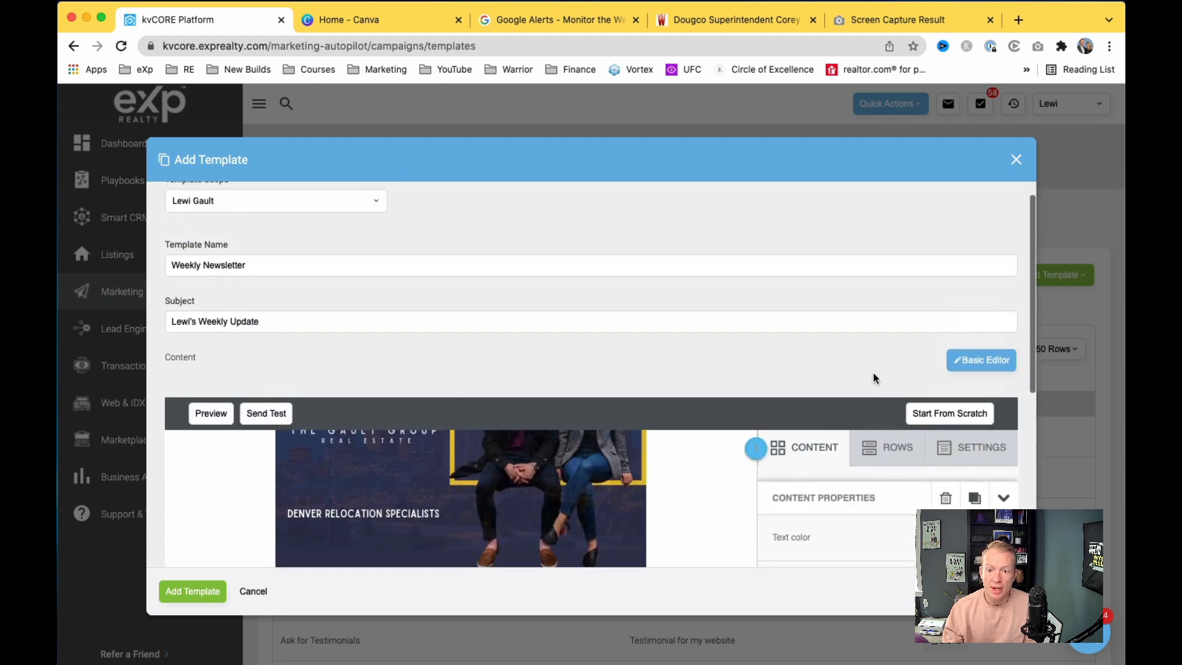
{"action": "left_click", "coordinate": [889, 447]}
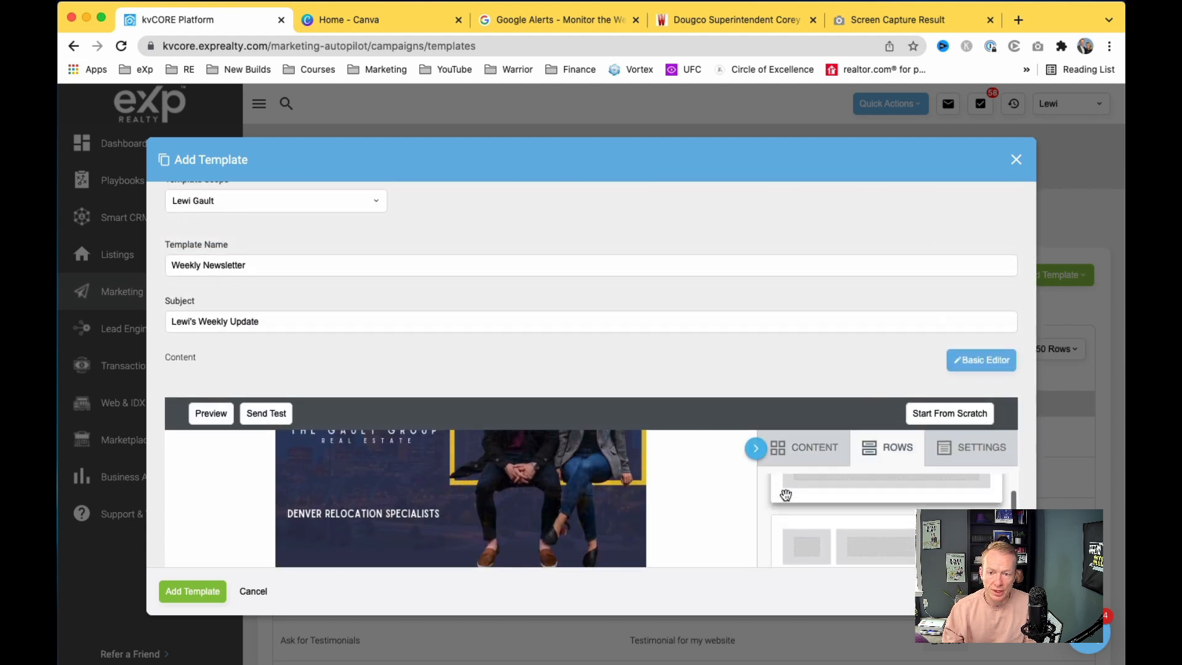
{"action": "left_click", "coordinate": [807, 448]}
{"action": "scroll", "coordinate": [800, 446], "scroll_direction": "down", "scroll_amount": 3}
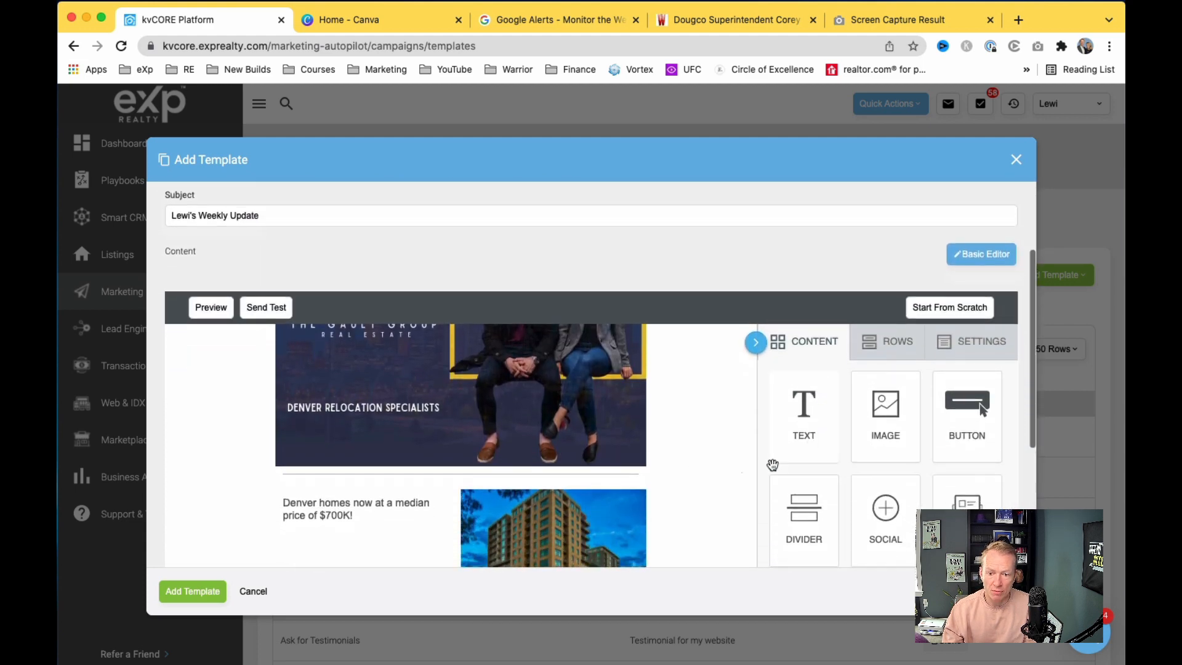
{"action": "scroll", "coordinate": [748, 505], "scroll_direction": "down", "scroll_amount": 5}
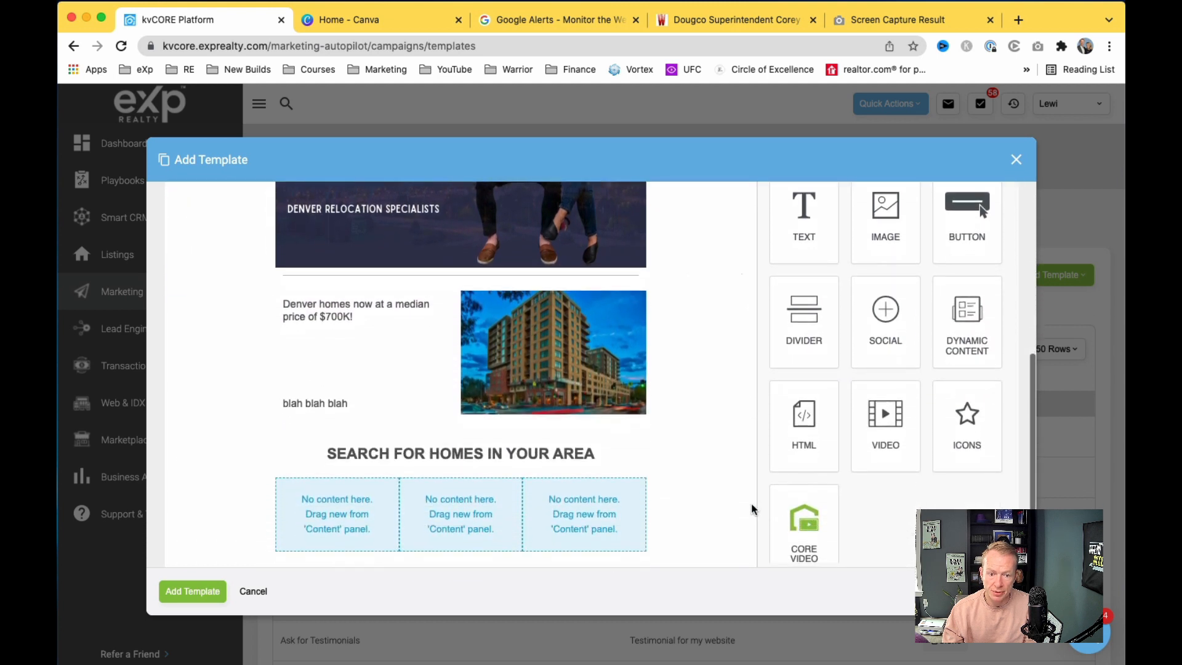
{"action": "mouse_move", "coordinate": [962, 229]}
{"action": "left_mouse_down"}
{"action": "mouse_move", "coordinate": [610, 506]}
{"action": "mouse_move", "coordinate": [338, 513]}
{"action": "left_mouse_up"}
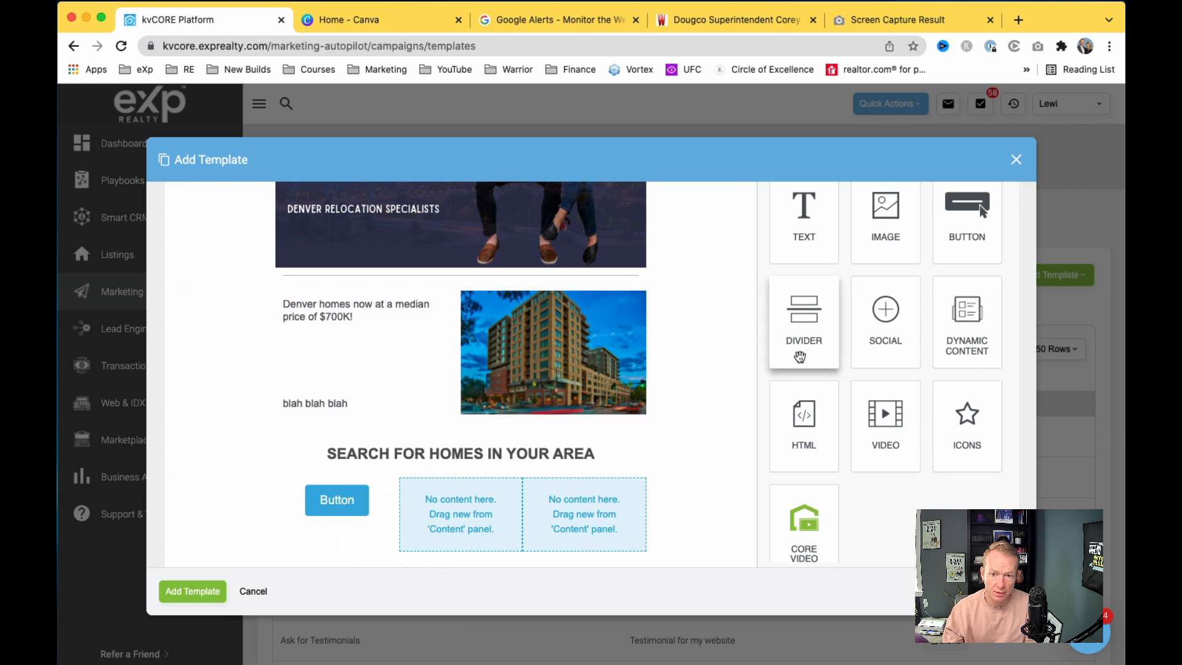
{"action": "left_click_drag", "start_coordinate": [975, 212], "coordinate": [499, 516]}
{"action": "left_click_drag", "start_coordinate": [977, 212], "coordinate": [565, 504]}
{"action": "scroll", "coordinate": [732, 506], "scroll_direction": "down", "scroll_amount": 1}
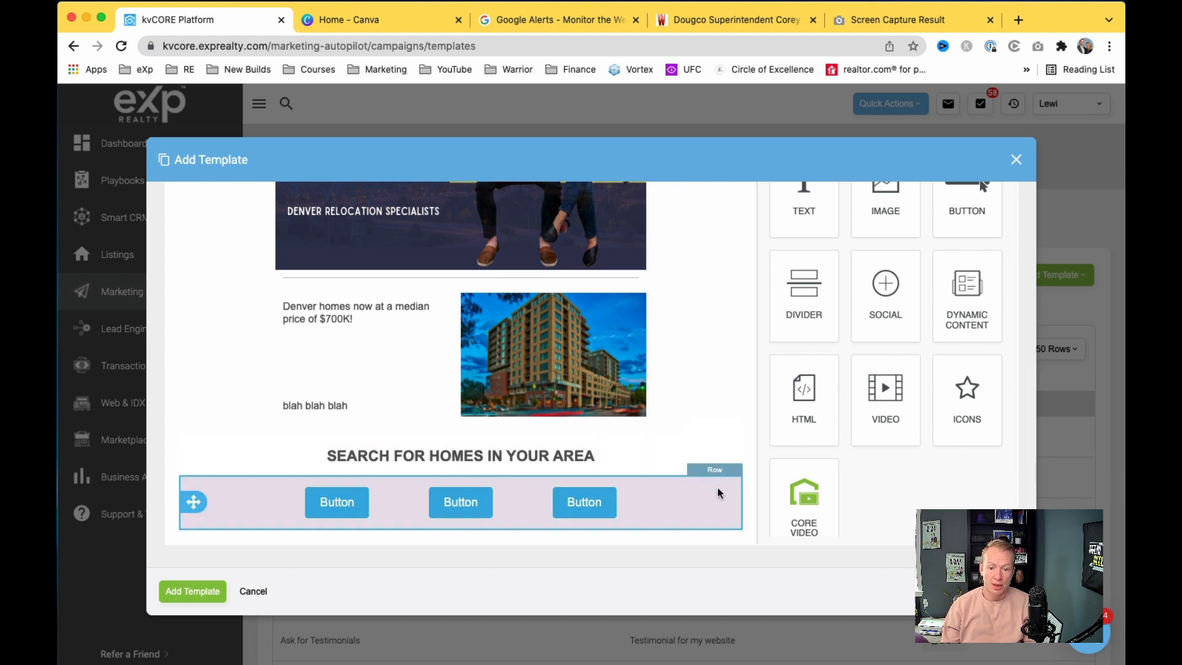
Step: Duplicate the row of three buttons twice to make three button rows
{"action": "left_click", "coordinate": [716, 495]}
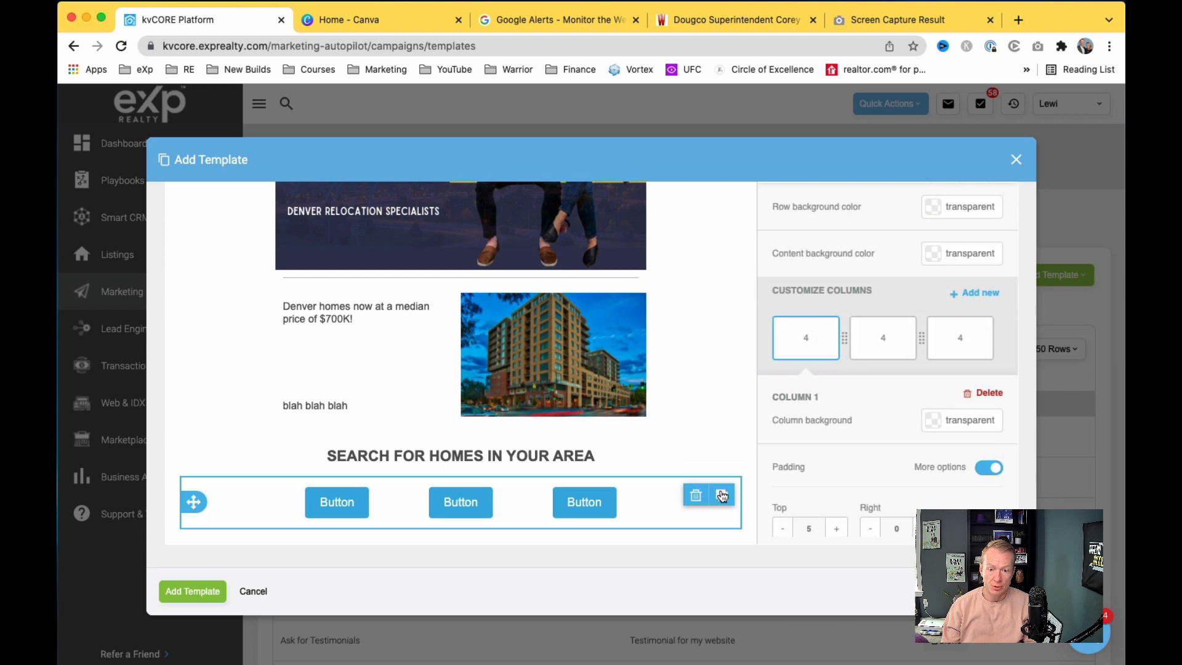
{"action": "left_click", "coordinate": [720, 496]}
{"action": "scroll", "coordinate": [722, 495], "scroll_direction": "down", "scroll_amount": 2}
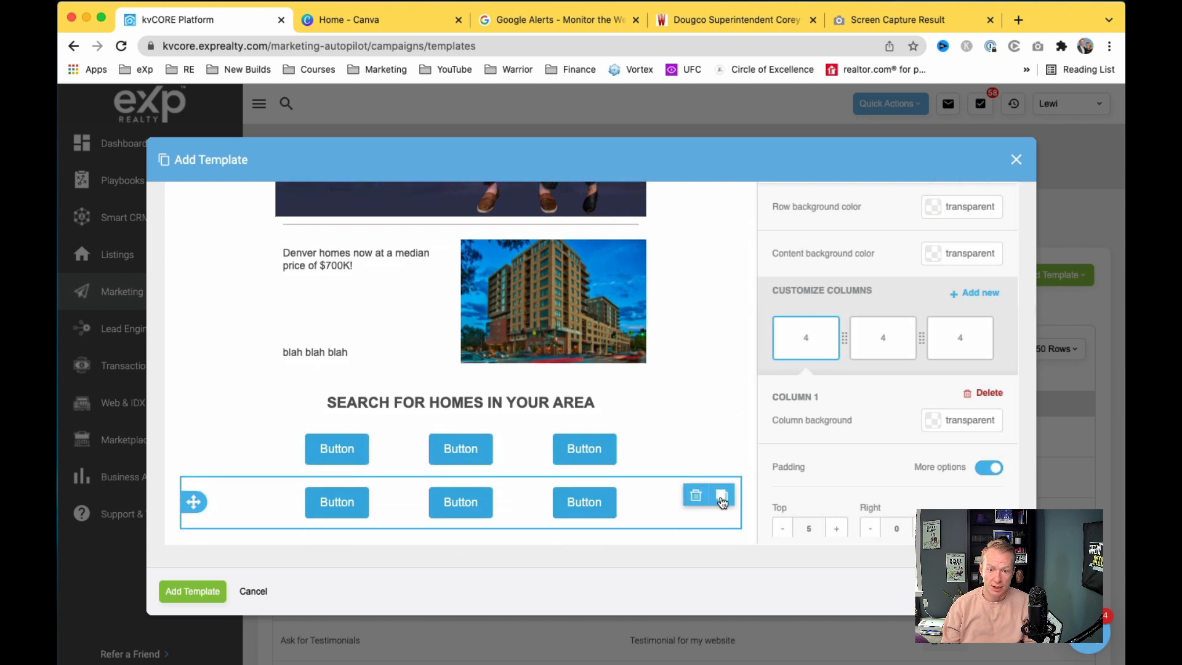
{"action": "left_click", "coordinate": [721, 494]}
{"action": "scroll", "coordinate": [722, 499], "scroll_direction": "down", "scroll_amount": 2}
{"action": "scroll", "coordinate": [722, 501], "scroll_direction": "down", "scroll_amount": 1}
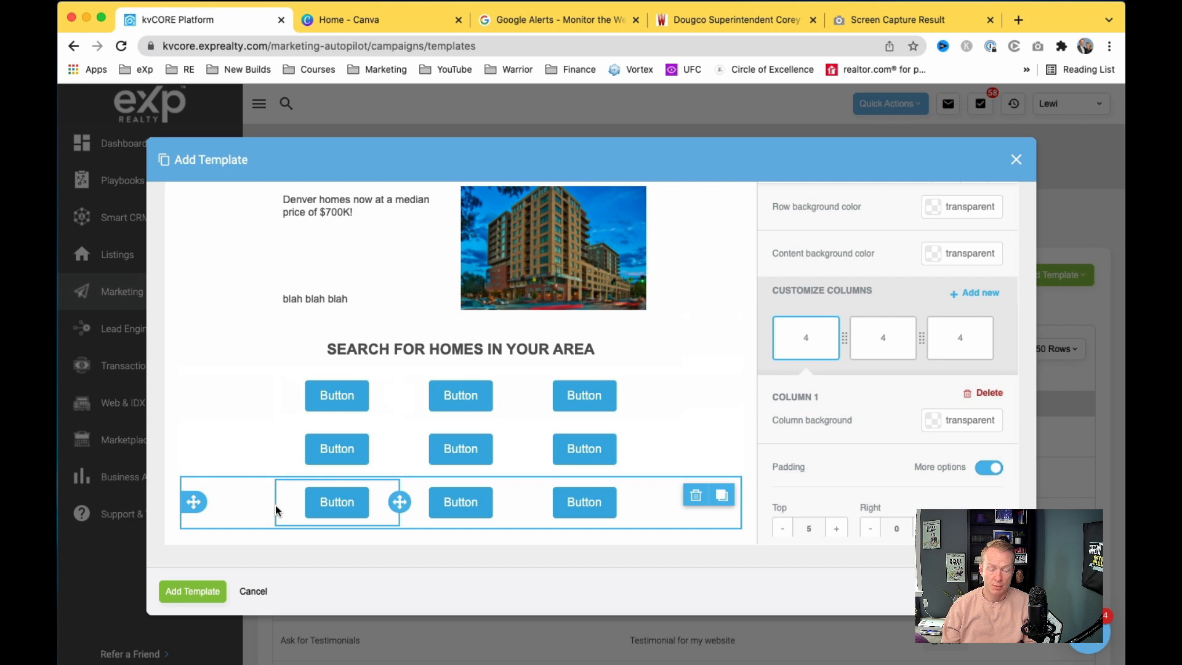
Step: Give the first button row a dark blue #0068a5 background
{"action": "left_click", "coordinate": [234, 371]}
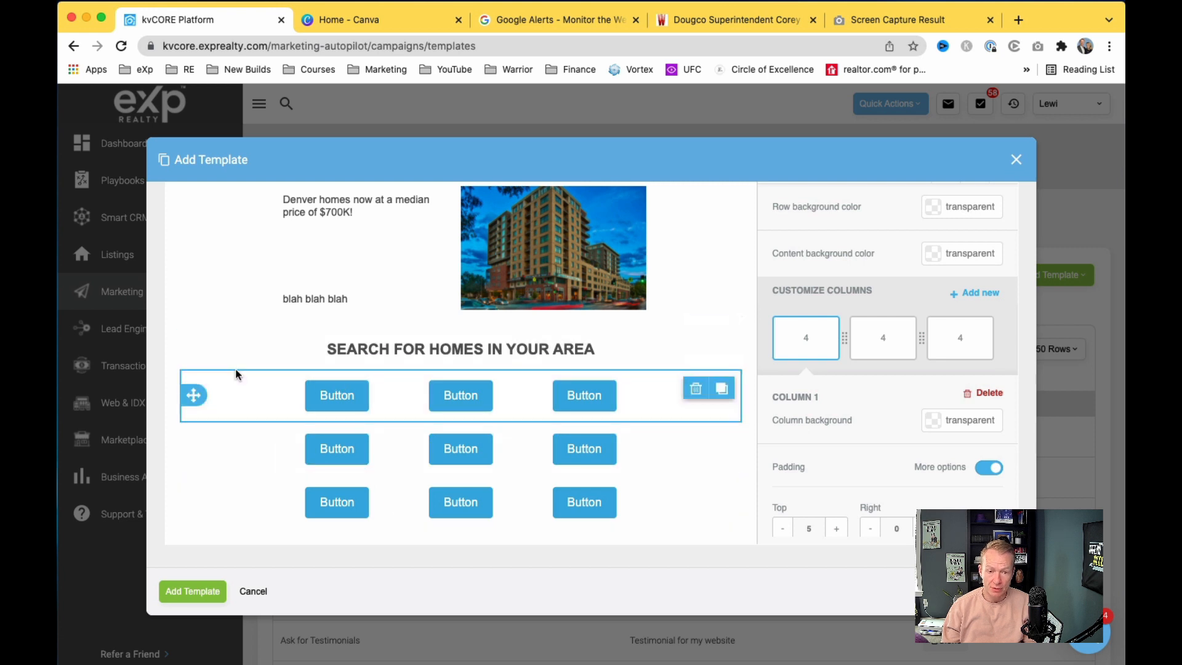
{"action": "scroll", "coordinate": [839, 356], "scroll_direction": "up", "scroll_amount": 3}
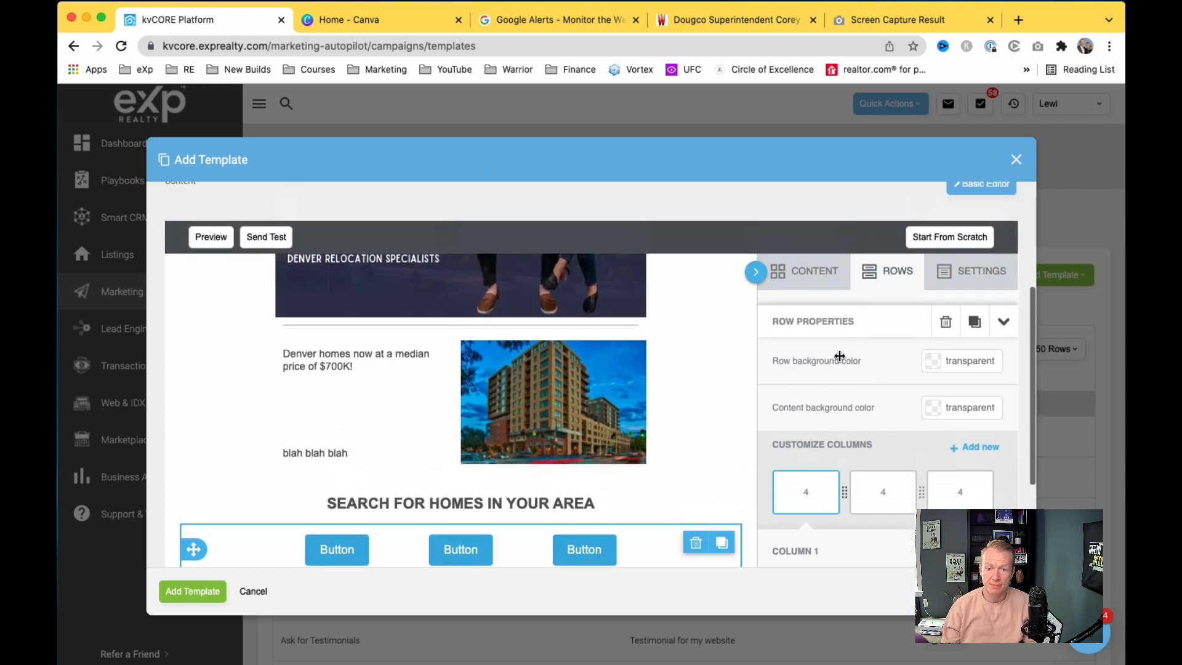
{"action": "scroll", "coordinate": [684, 517], "scroll_direction": "down", "scroll_amount": 2}
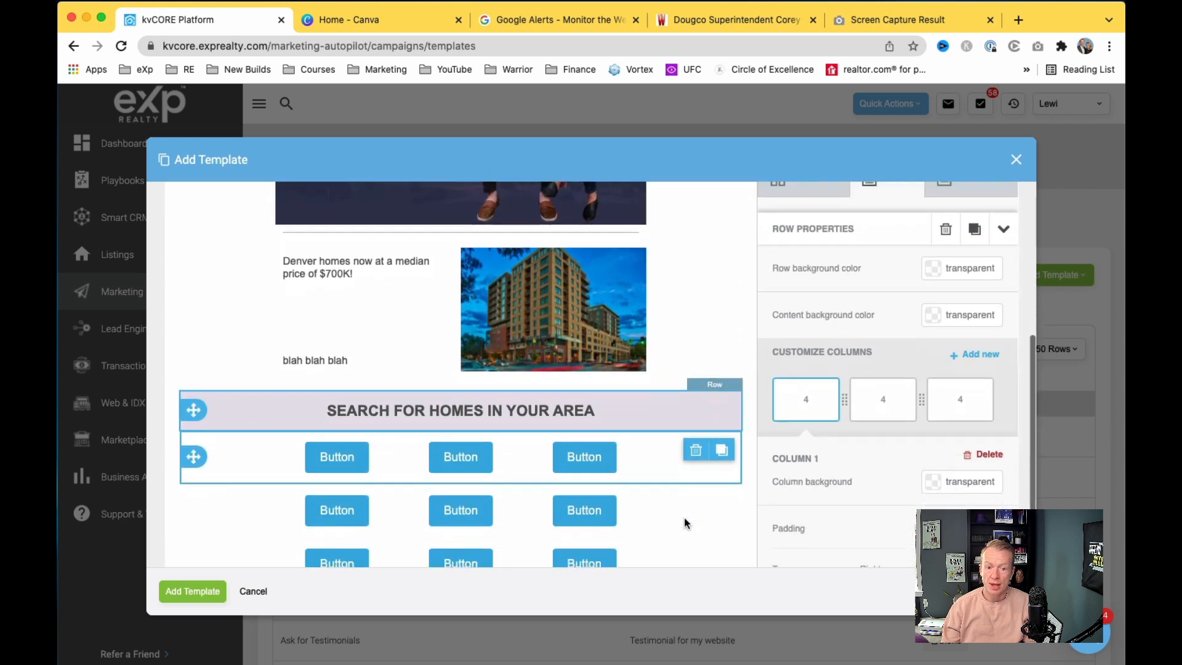
{"action": "left_click", "coordinate": [930, 275]}
{"action": "left_click", "coordinate": [896, 433]}
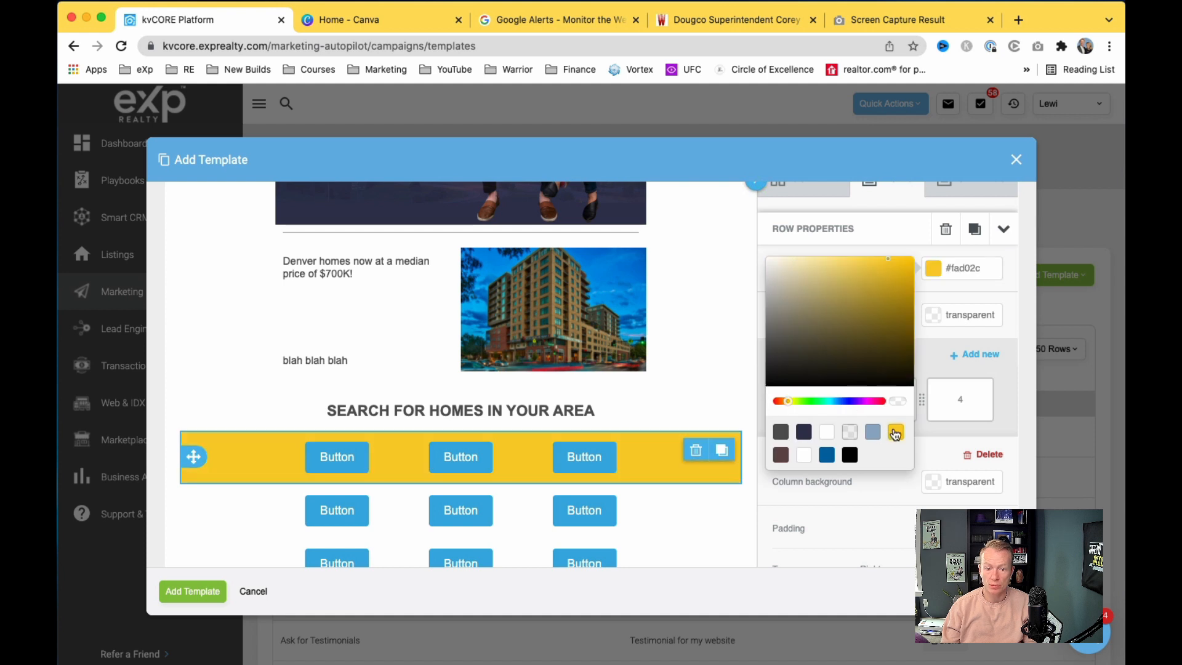
{"action": "left_click", "coordinate": [827, 455]}
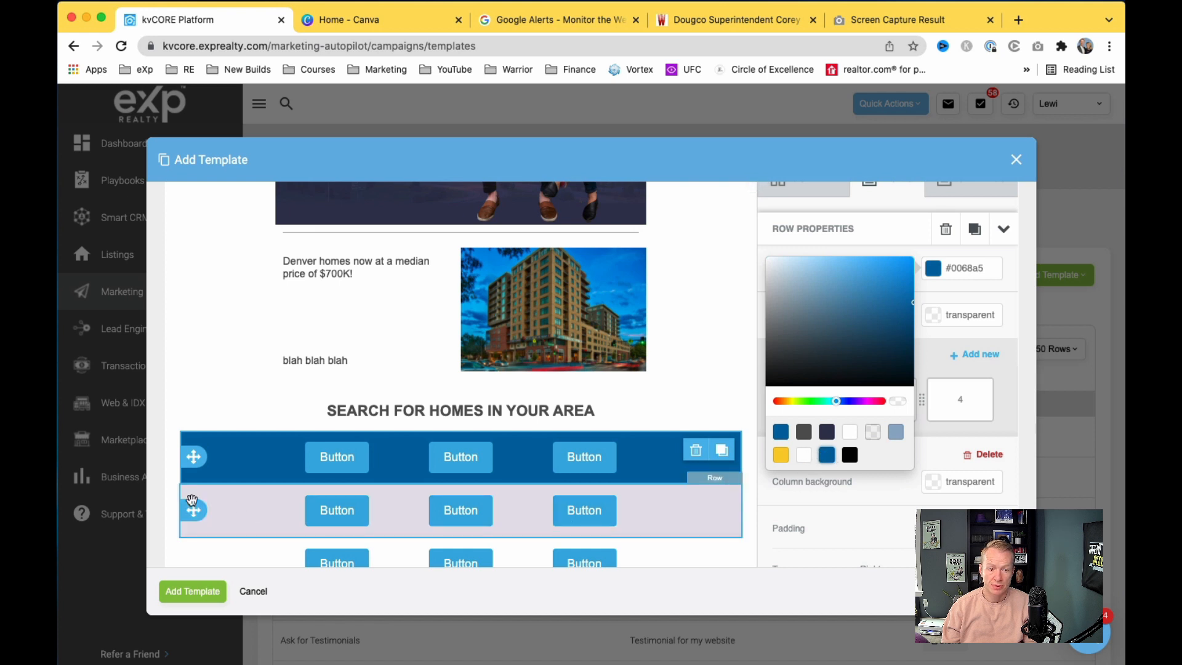
Step: Give the second and third button rows the same #0068a5 background
{"action": "left_click", "coordinate": [197, 527]}
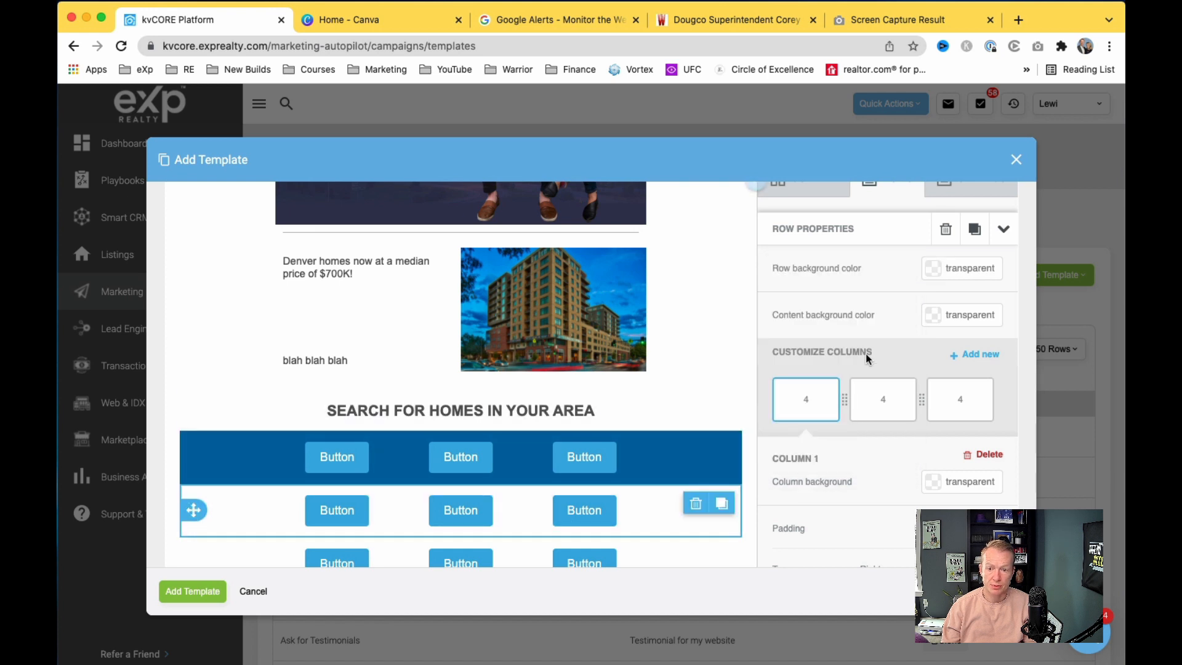
{"action": "left_click", "coordinate": [931, 272]}
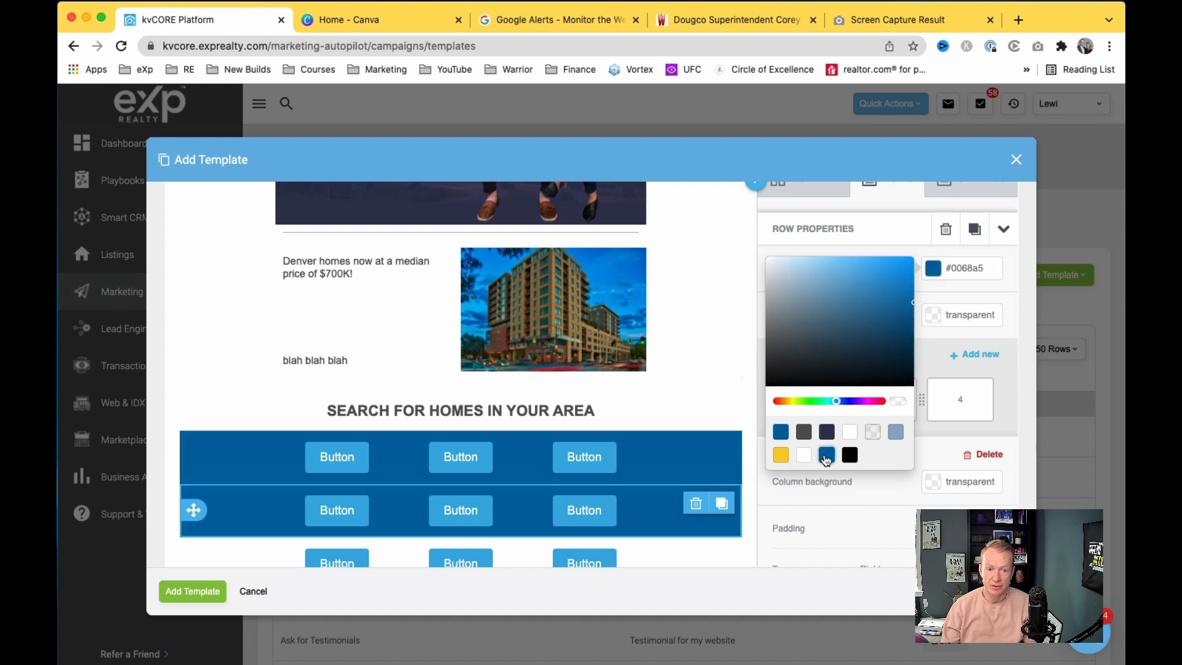
{"action": "left_click", "coordinate": [826, 456]}
{"action": "scroll", "coordinate": [646, 493], "scroll_direction": "down", "scroll_amount": 1}
{"action": "left_click", "coordinate": [194, 520]}
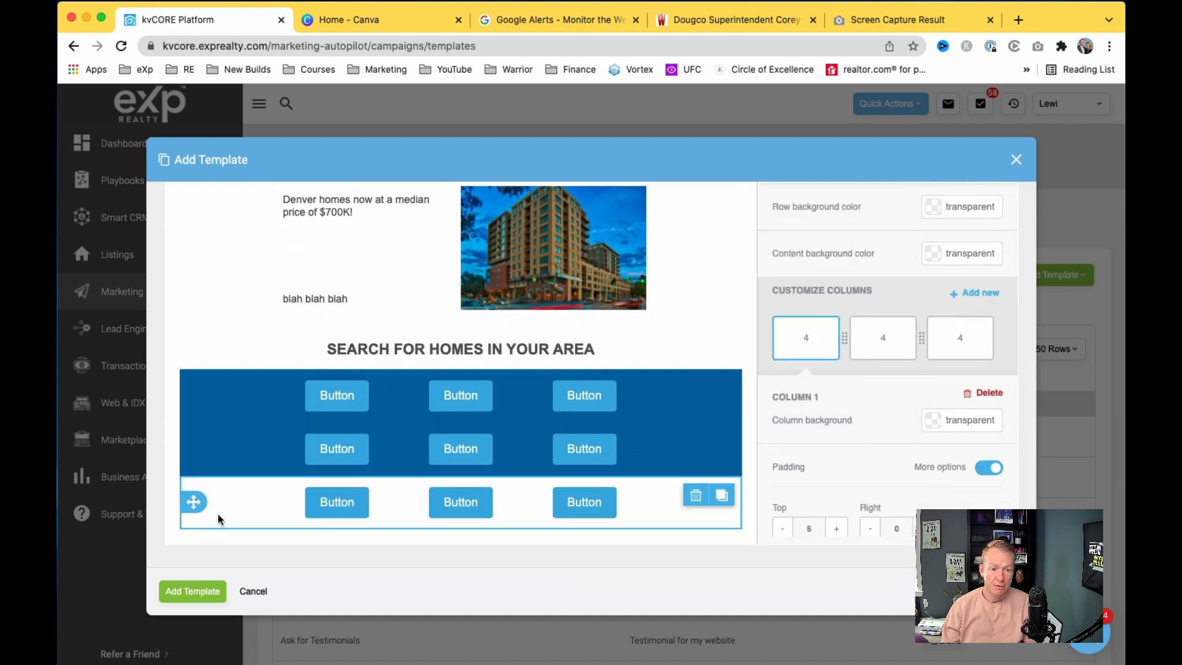
{"action": "left_click", "coordinate": [932, 215]}
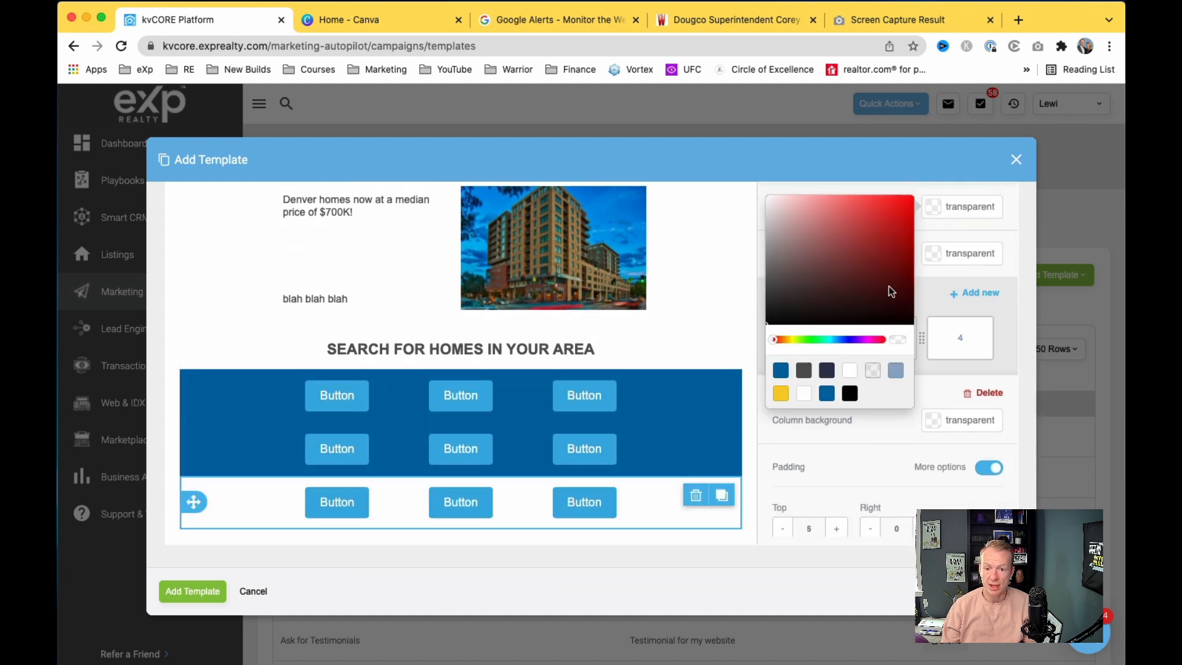
{"action": "left_click", "coordinate": [827, 394]}
{"action": "scroll", "coordinate": [708, 497], "scroll_direction": "up", "scroll_amount": 1}
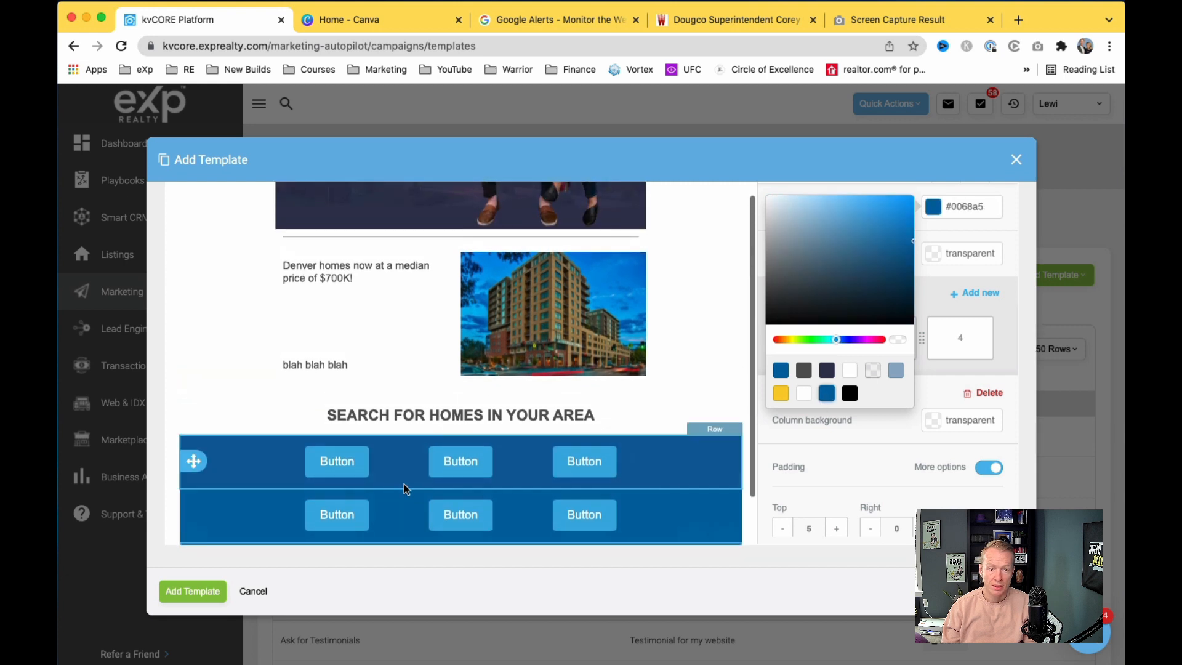
{"action": "left_click", "coordinate": [364, 469]}
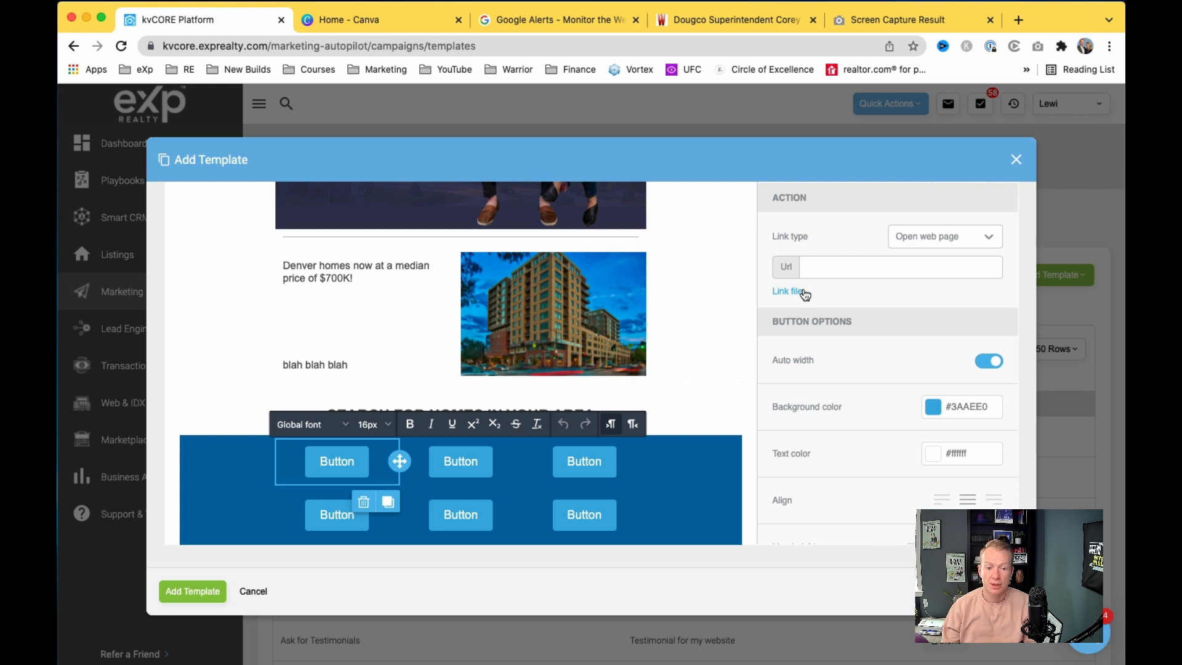
Step: Save the newsletter template, then open the agent's eXp Realty website from the account menu
{"action": "scroll", "coordinate": [614, 488], "scroll_direction": "down", "scroll_amount": 1}
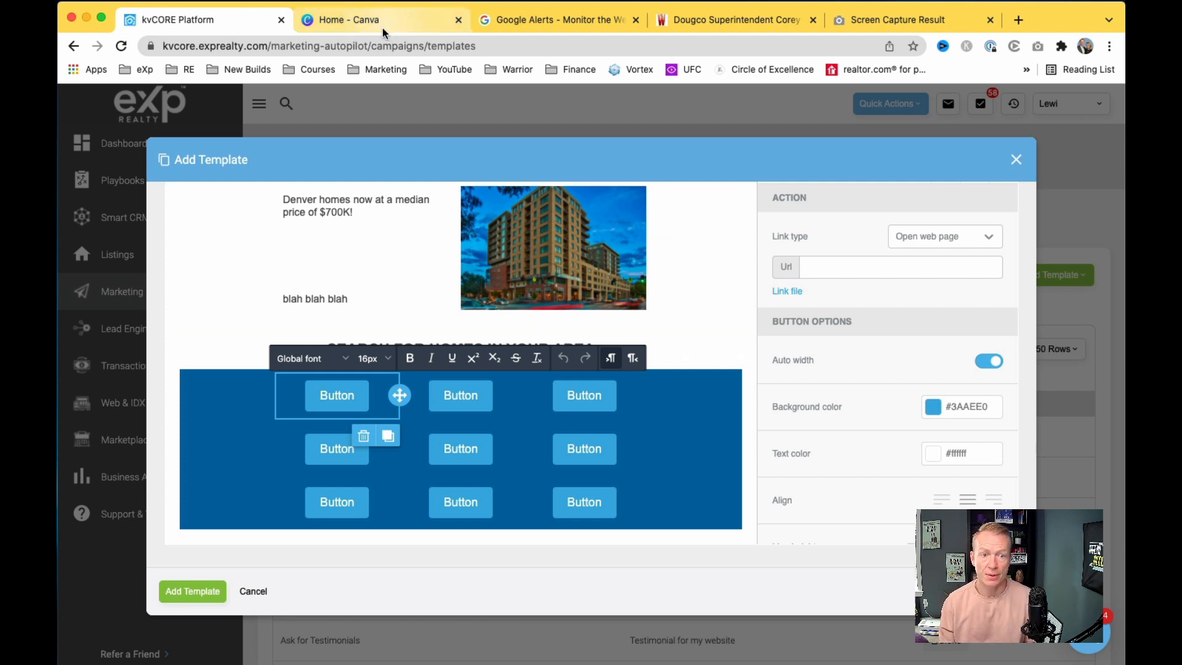
{"action": "left_click", "coordinate": [1018, 22]}
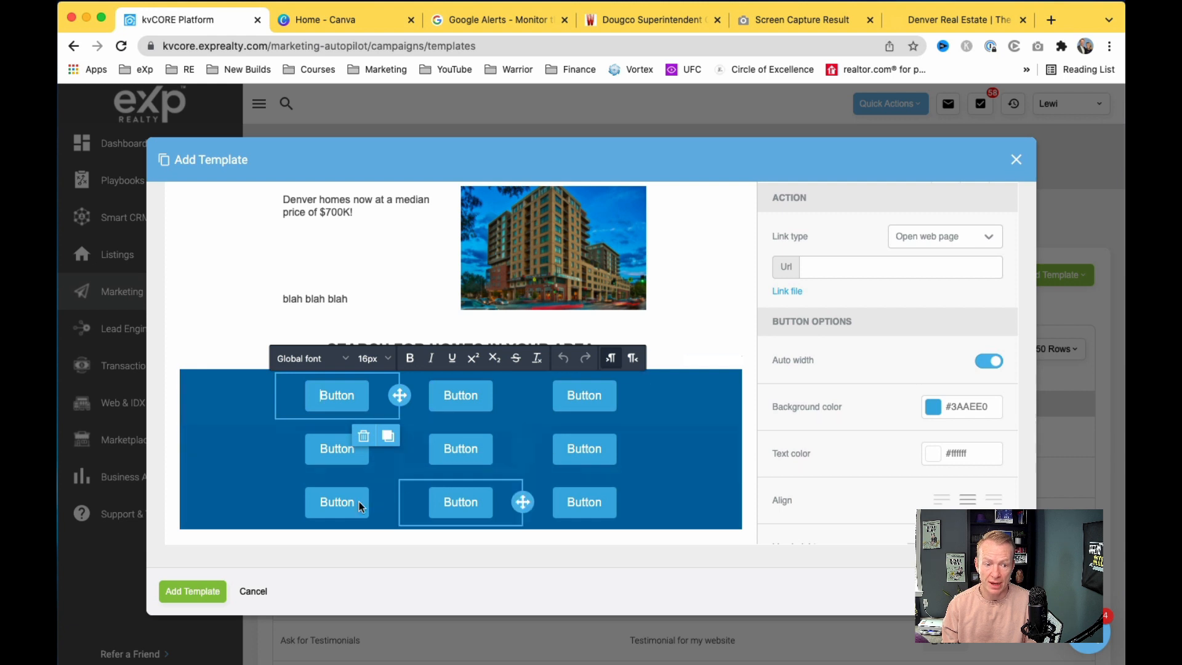
{"action": "left_click", "coordinate": [200, 587]}
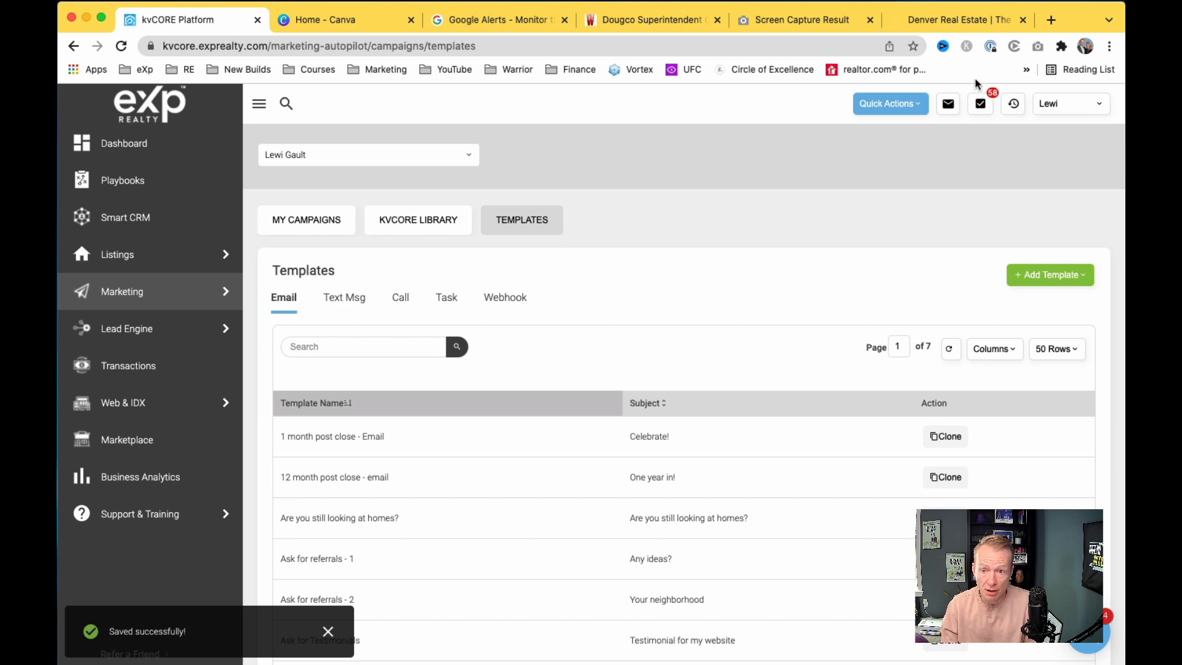
{"action": "left_click", "coordinate": [1095, 107]}
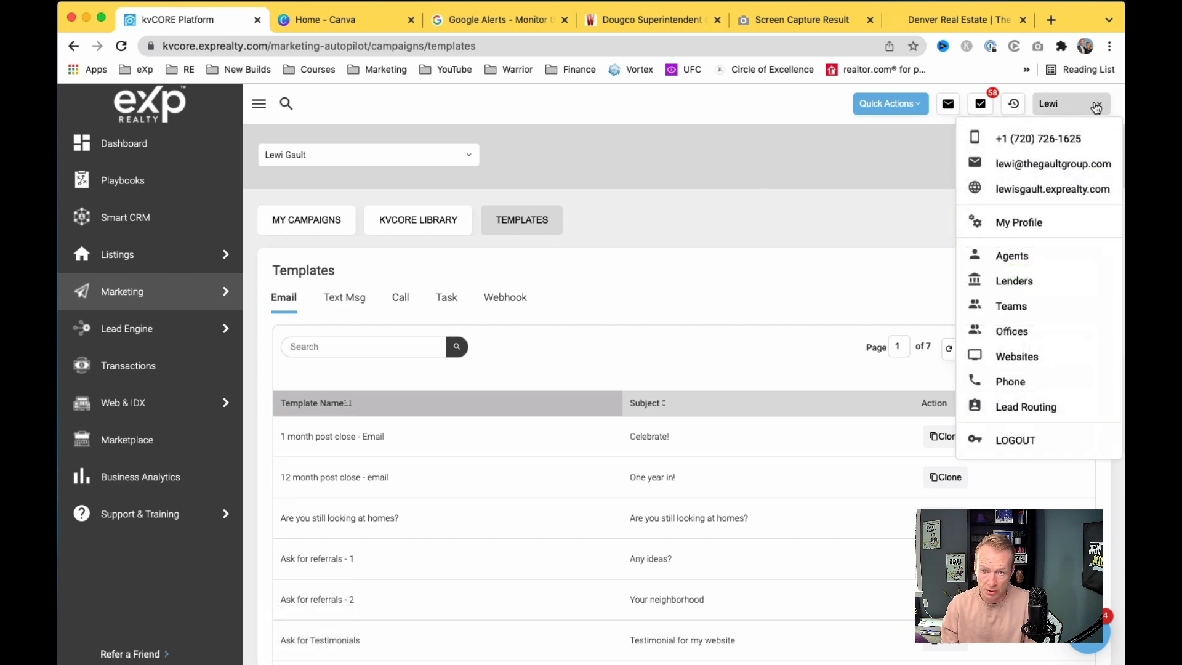
{"action": "left_click", "coordinate": [1021, 190]}
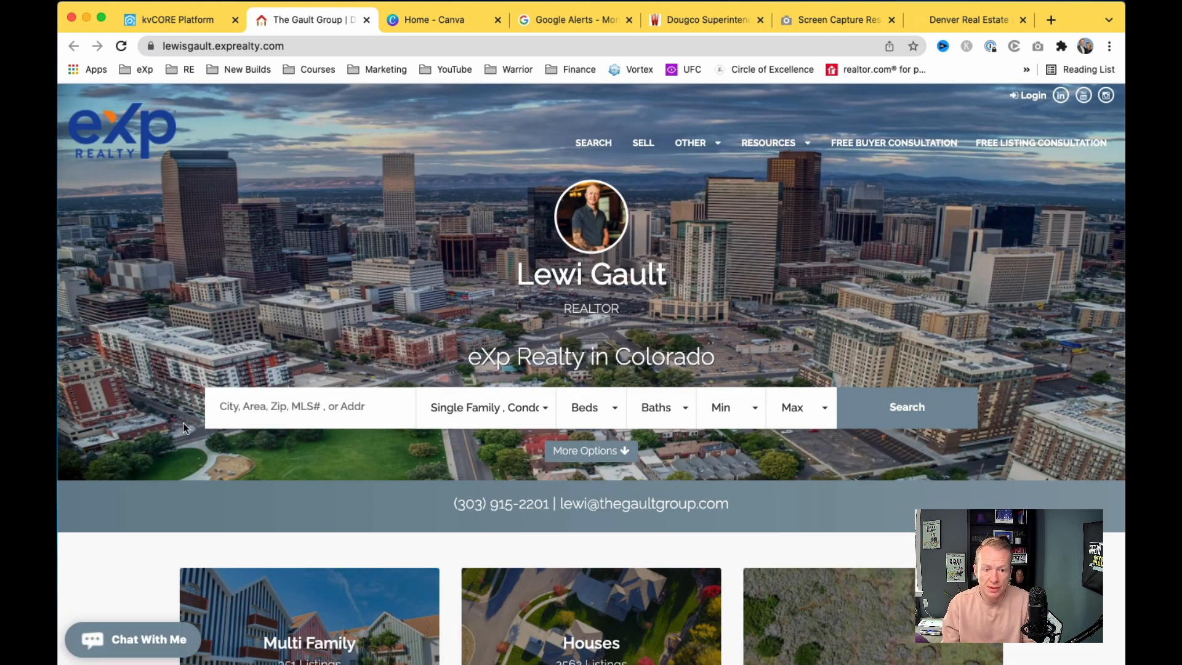
Step: Search the agent site for homes in Denver, CO
{"action": "left_click", "coordinate": [258, 401]}
{"action": "type", "text": "denver"}
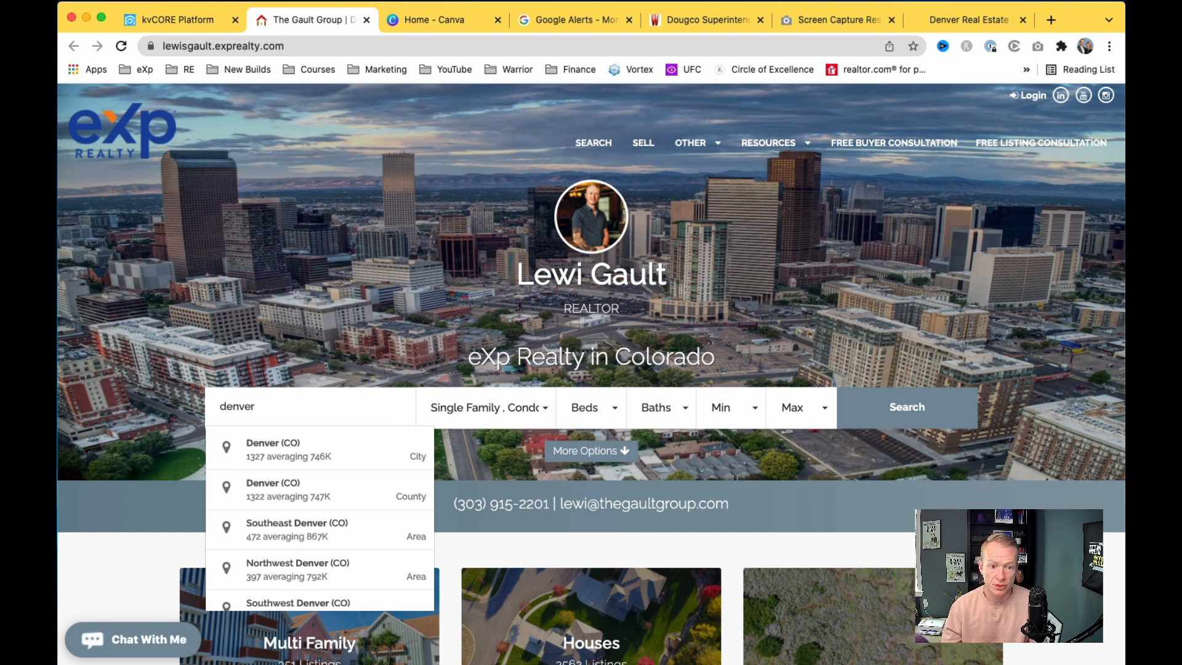
{"action": "left_click", "coordinate": [379, 445]}
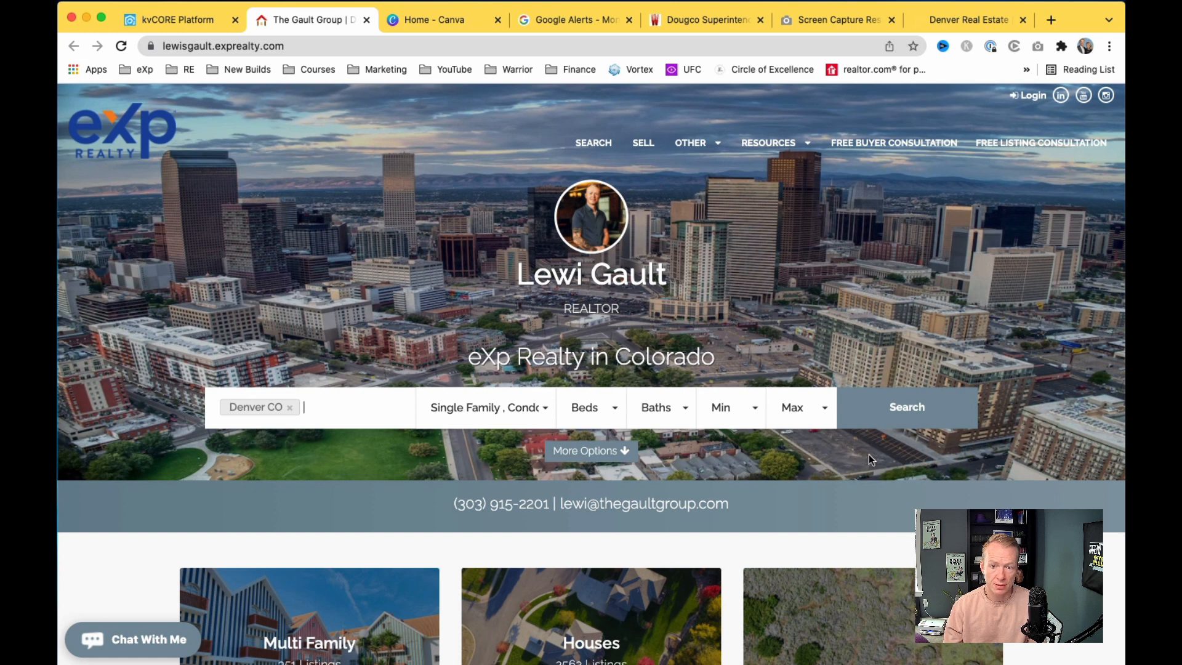
{"action": "left_click", "coordinate": [915, 413]}
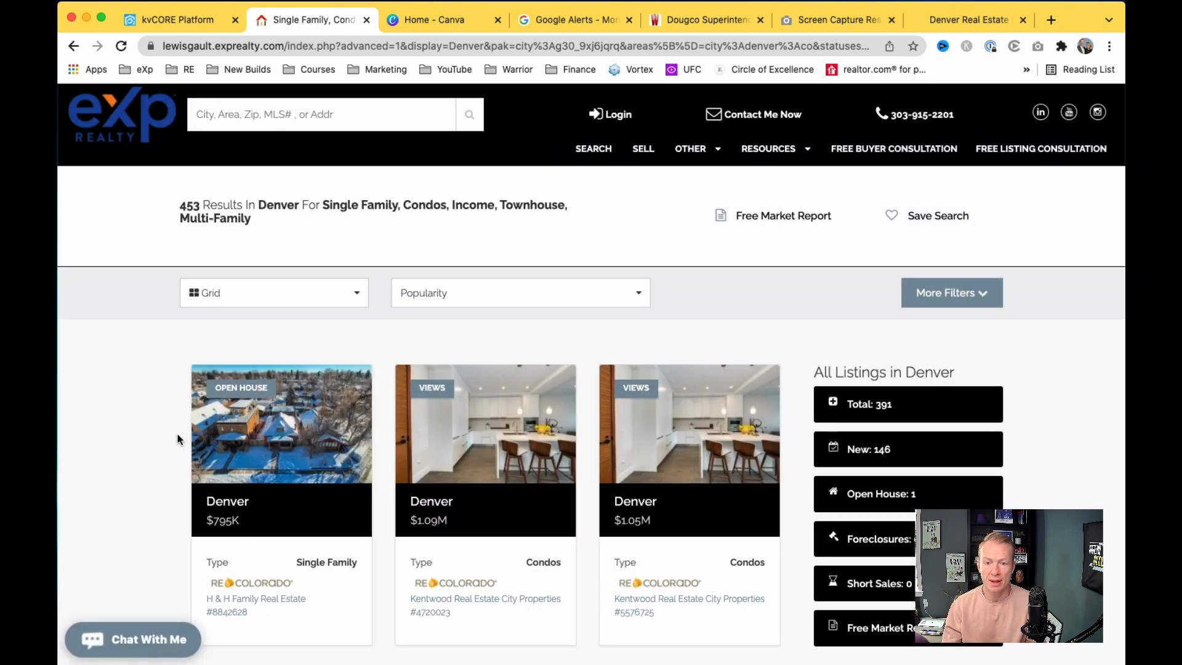
Step: Copy the Denver results page address and return to kvCORE's email templates
{"action": "left_click", "coordinate": [529, 49]}
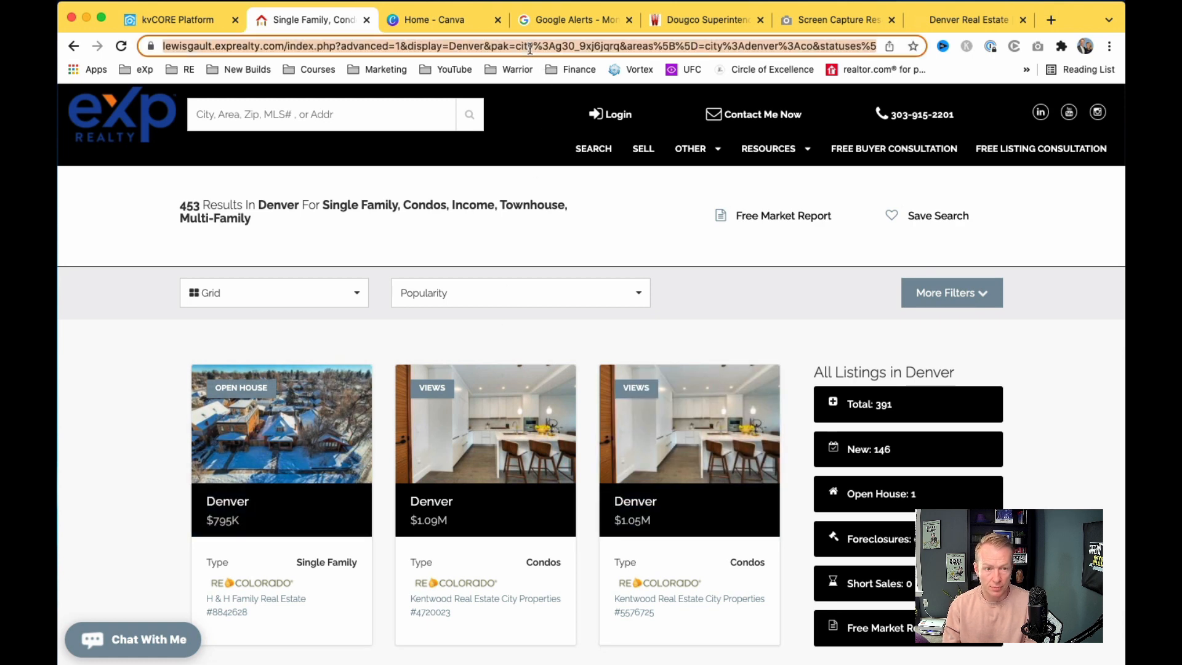
{"action": "left_click", "coordinate": [154, 20]}
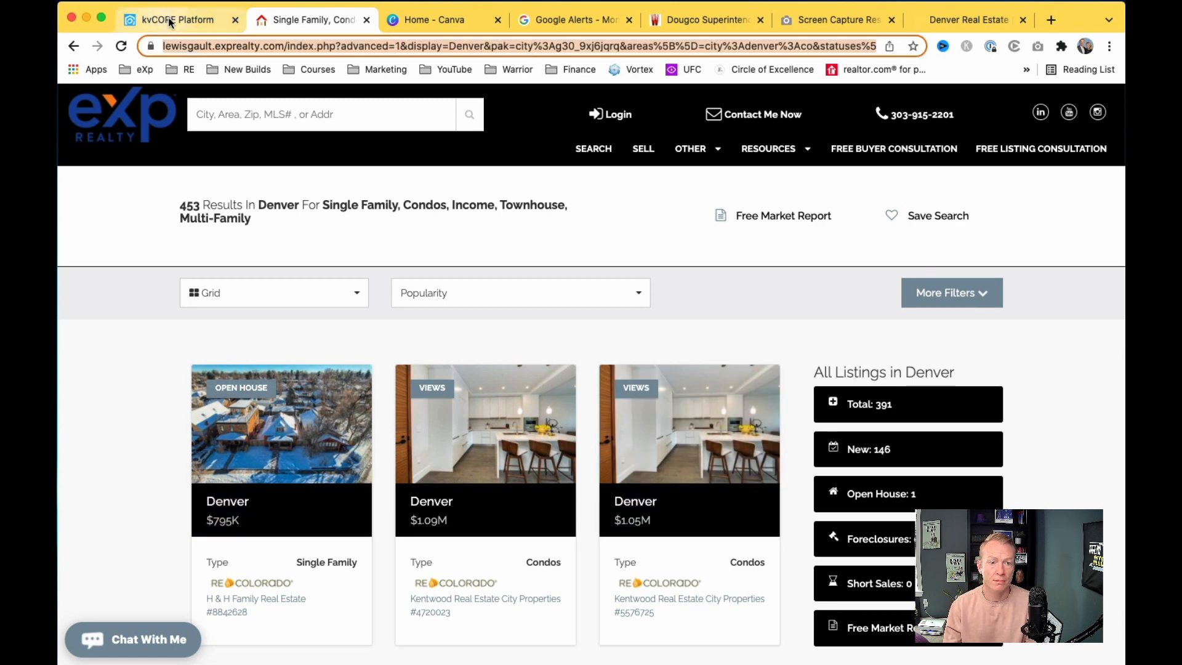
{"action": "left_click", "coordinate": [606, 310]}
{"action": "scroll", "coordinate": [516, 344], "scroll_direction": "down", "scroll_amount": 1}
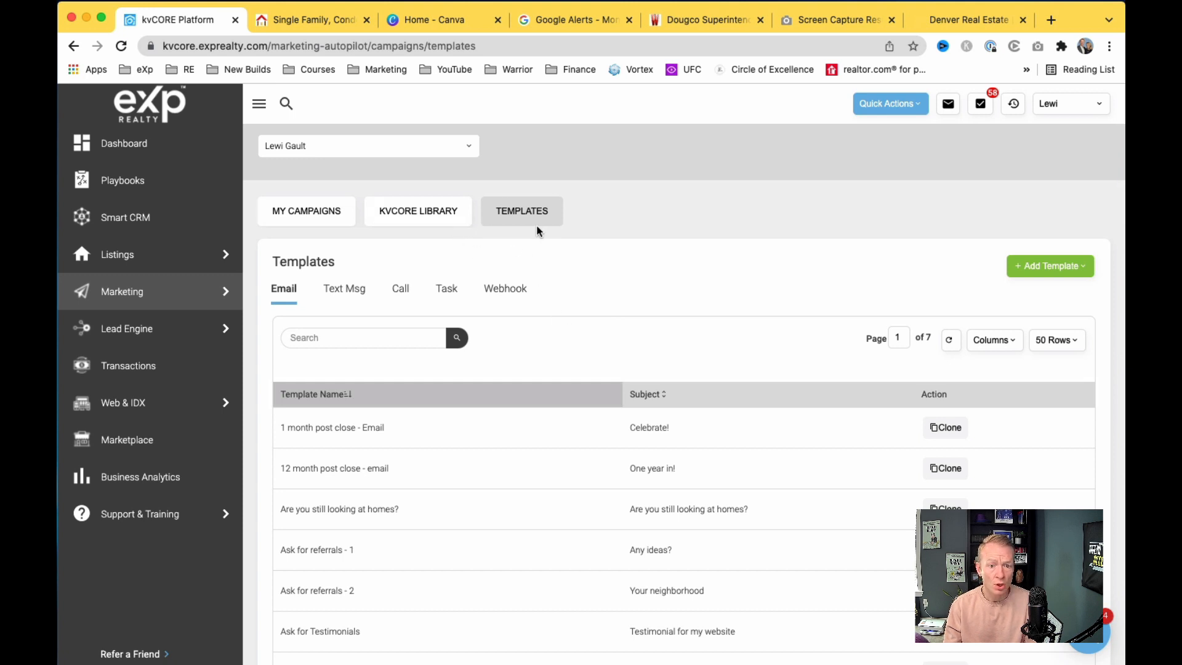
Step: Search templates for 'new', edit Weekly Newsletter, and scroll down to the button grid
{"action": "mouse_move", "coordinate": [175, 300]}
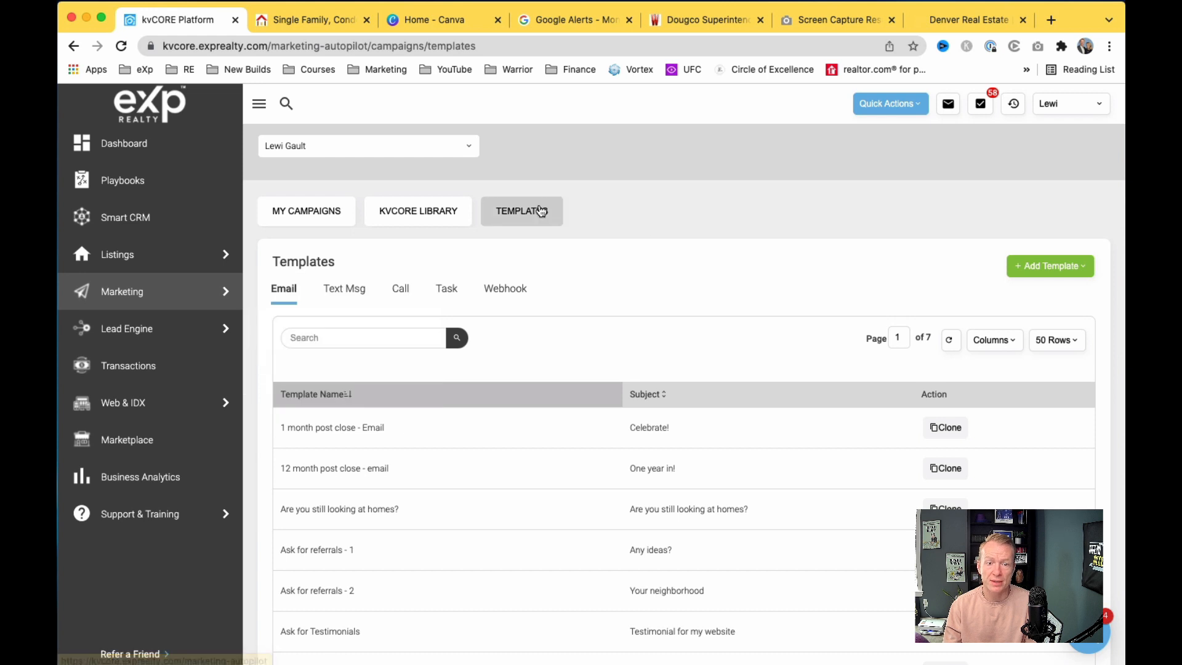
{"action": "left_click", "coordinate": [372, 332]}
{"action": "type", "text": "newsletter"}
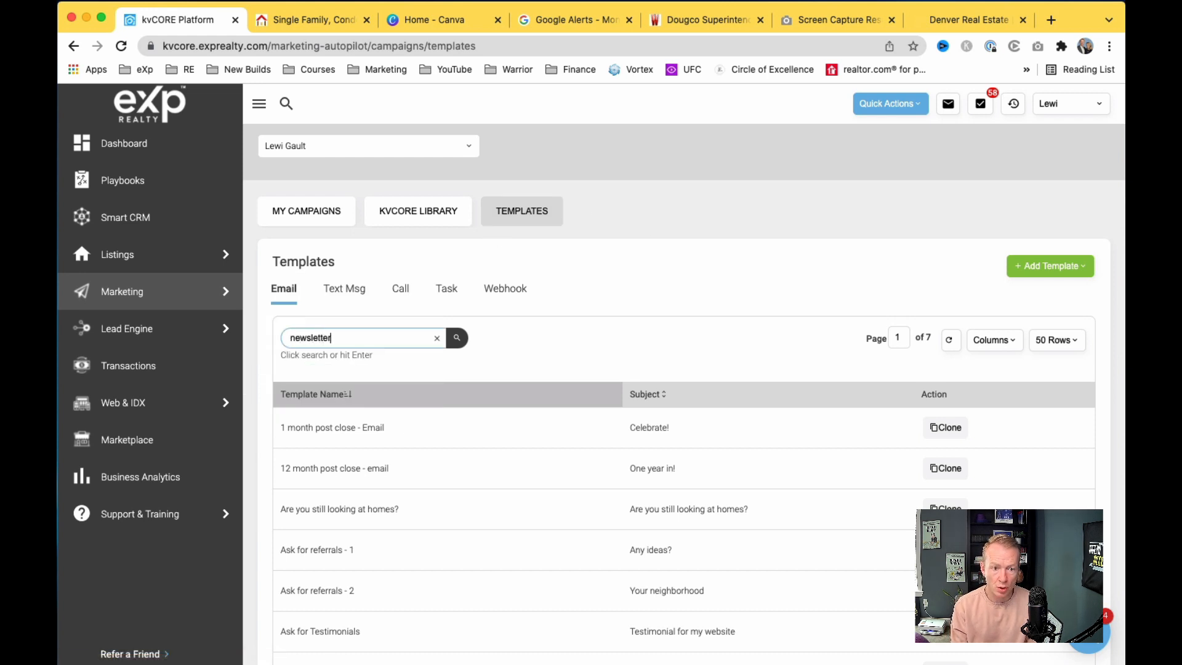
{"action": "key", "text": "Return"}
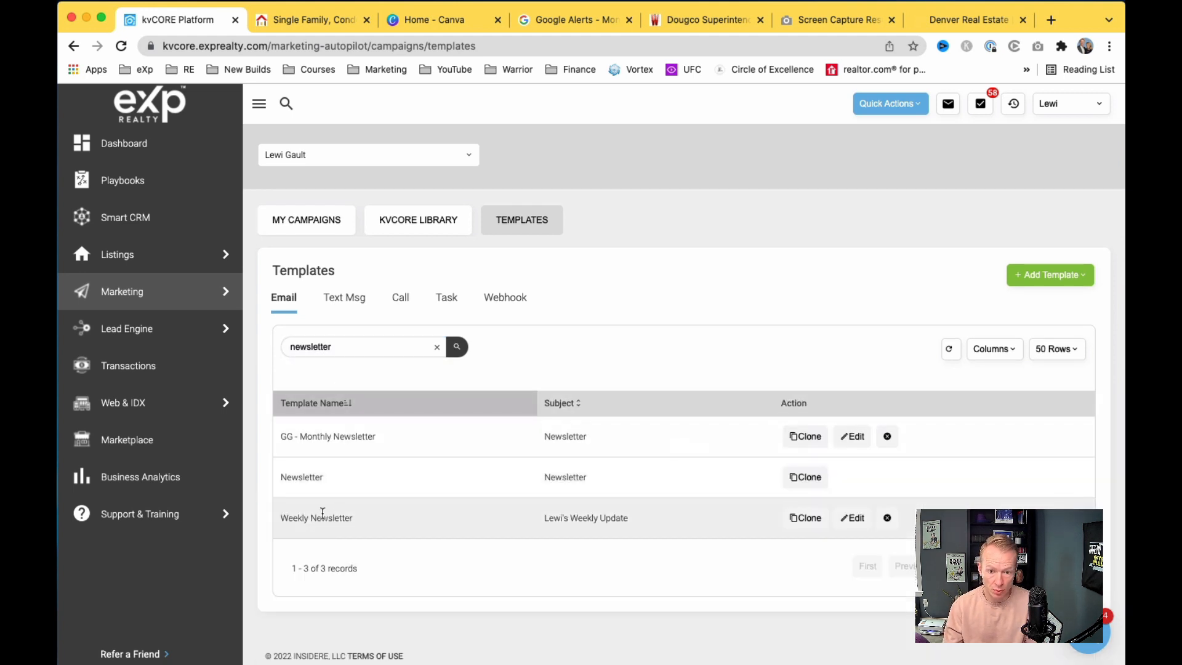
{"action": "left_click", "coordinate": [860, 519]}
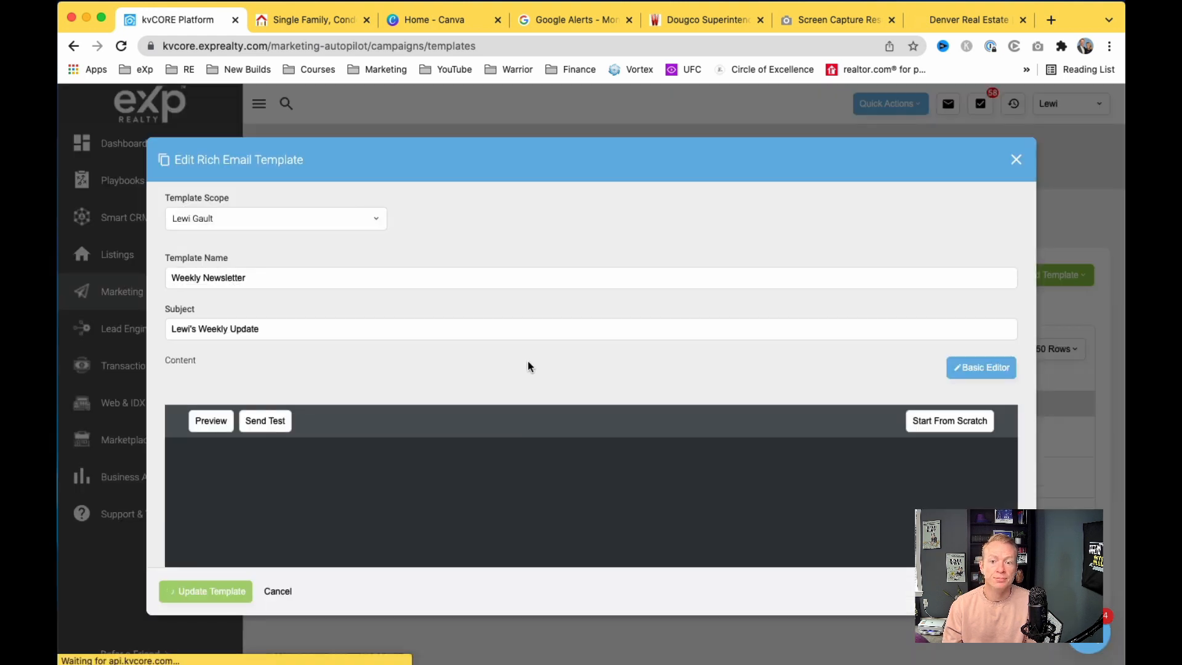
{"action": "scroll", "coordinate": [1009, 397], "scroll_direction": "down", "scroll_amount": 5}
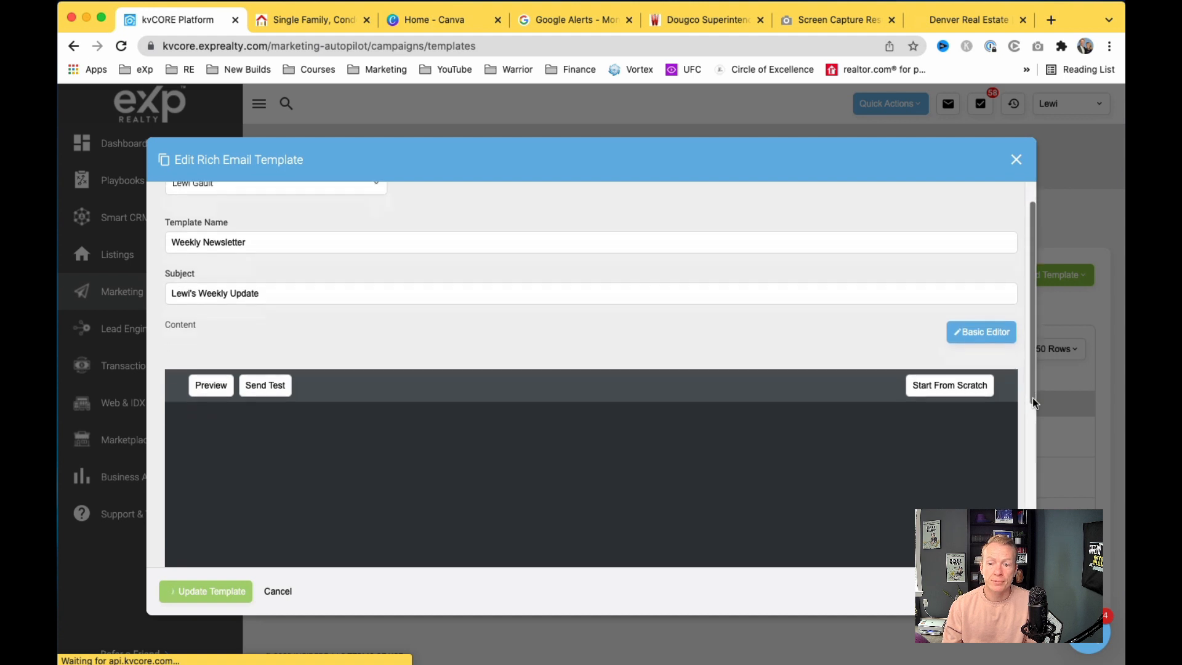
{"action": "scroll", "coordinate": [995, 405], "scroll_direction": "down", "scroll_amount": 1}
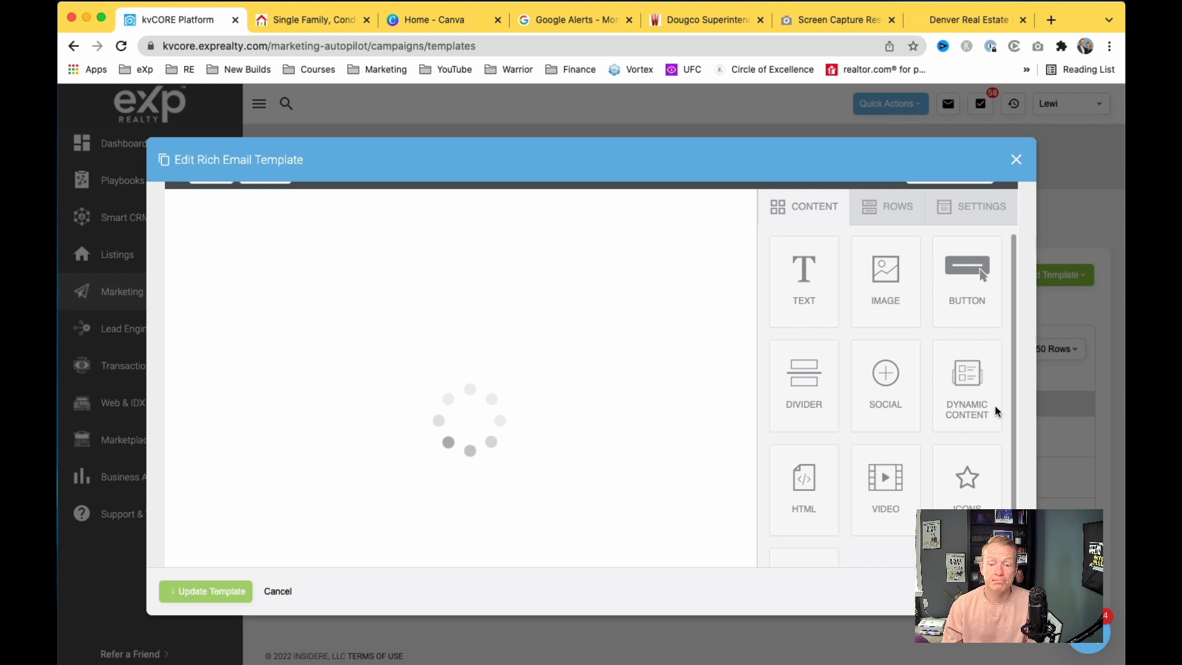
{"action": "scroll", "coordinate": [996, 407], "scroll_direction": "down", "scroll_amount": 1}
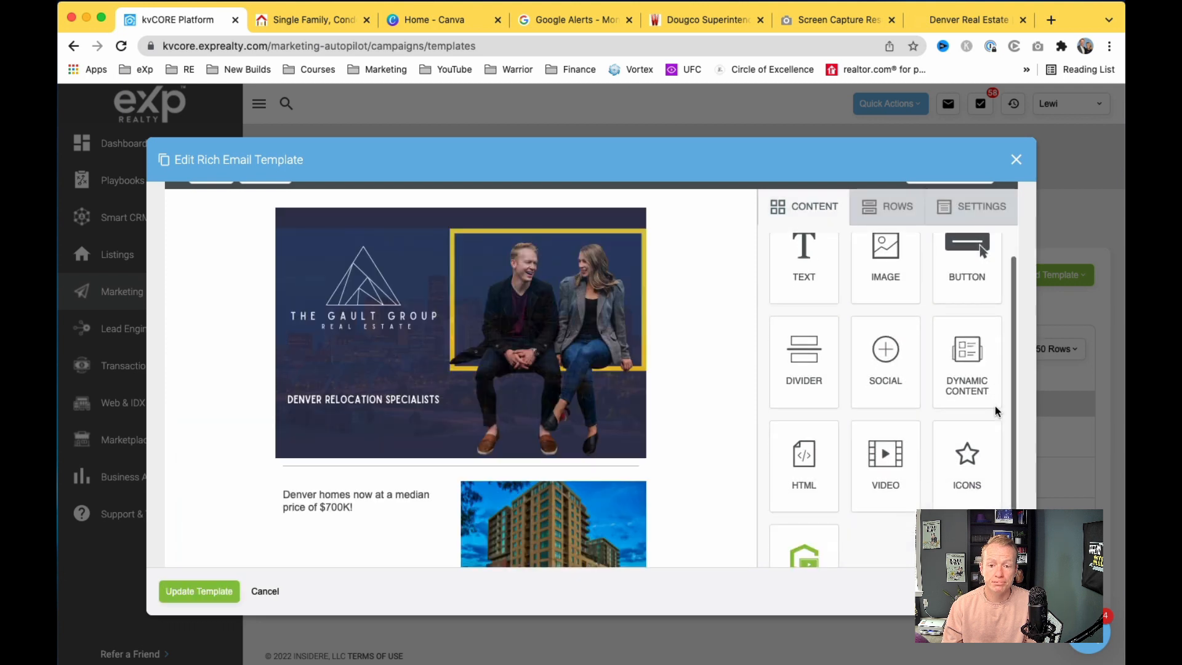
{"action": "scroll", "coordinate": [696, 470], "scroll_direction": "down", "scroll_amount": 4}
{"action": "scroll", "coordinate": [696, 470], "scroll_direction": "down", "scroll_amount": 6}
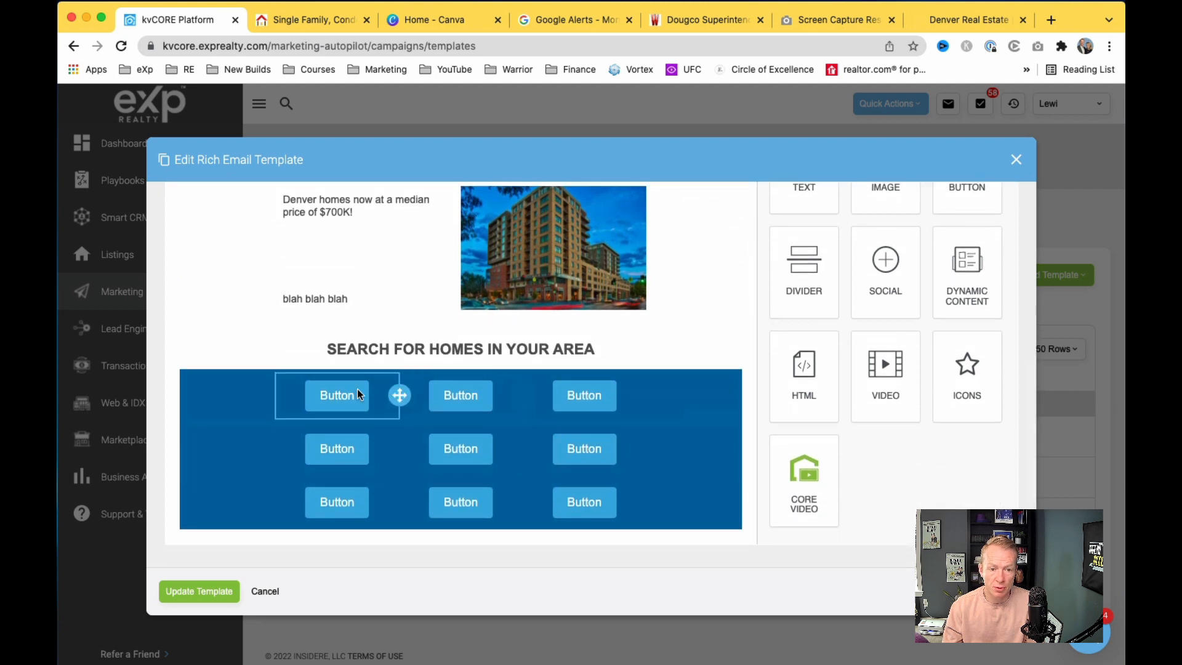
Step: Link the first button to the copied Denver search URL with link type 'Open web page'
{"action": "left_click", "coordinate": [350, 394]}
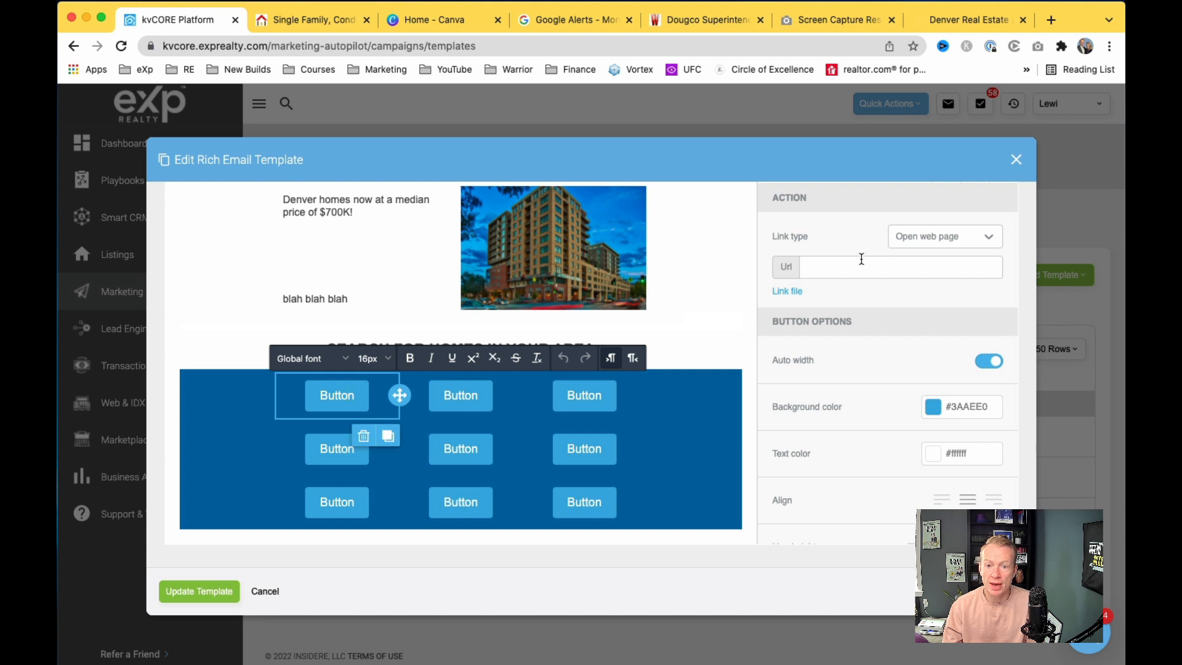
{"action": "left_click", "coordinate": [987, 237]}
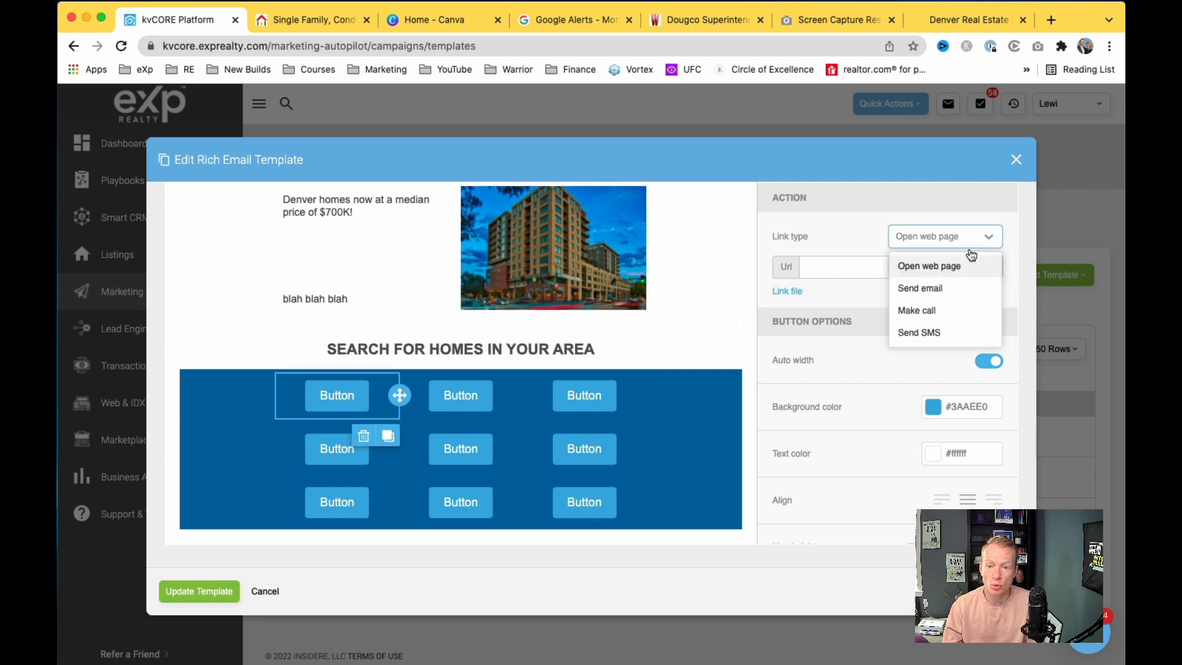
{"action": "left_click", "coordinate": [985, 242]}
{"action": "left_click", "coordinate": [862, 266]}
{"action": "key", "text": "super+v"}
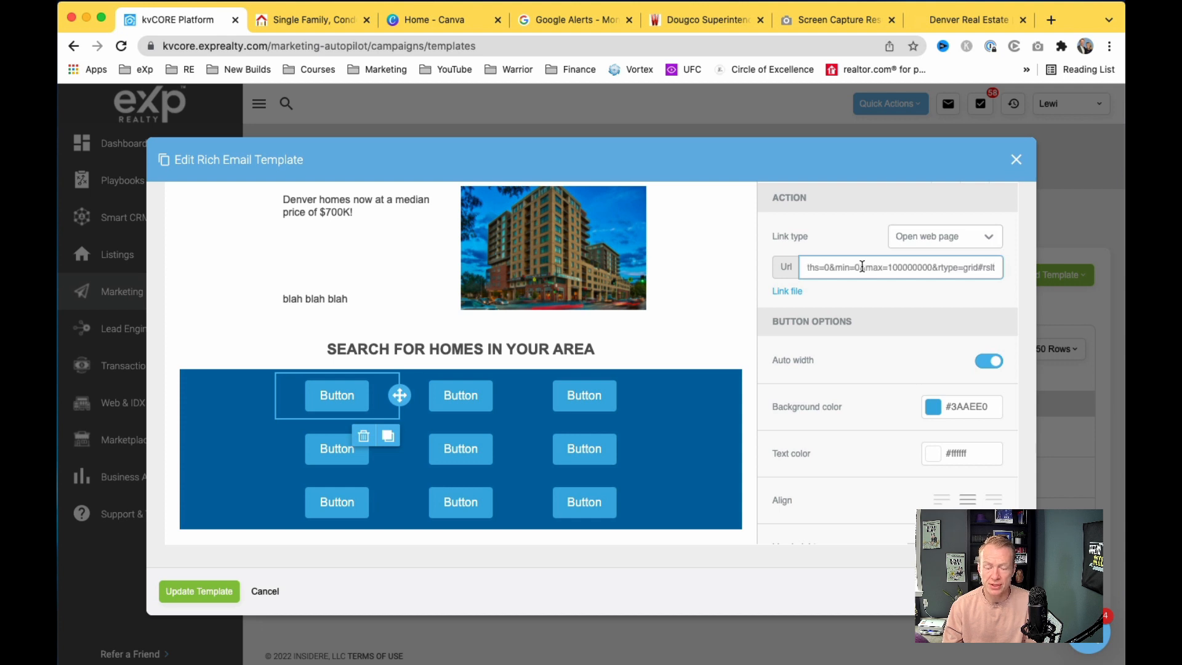
{"action": "left_click", "coordinate": [868, 285]}
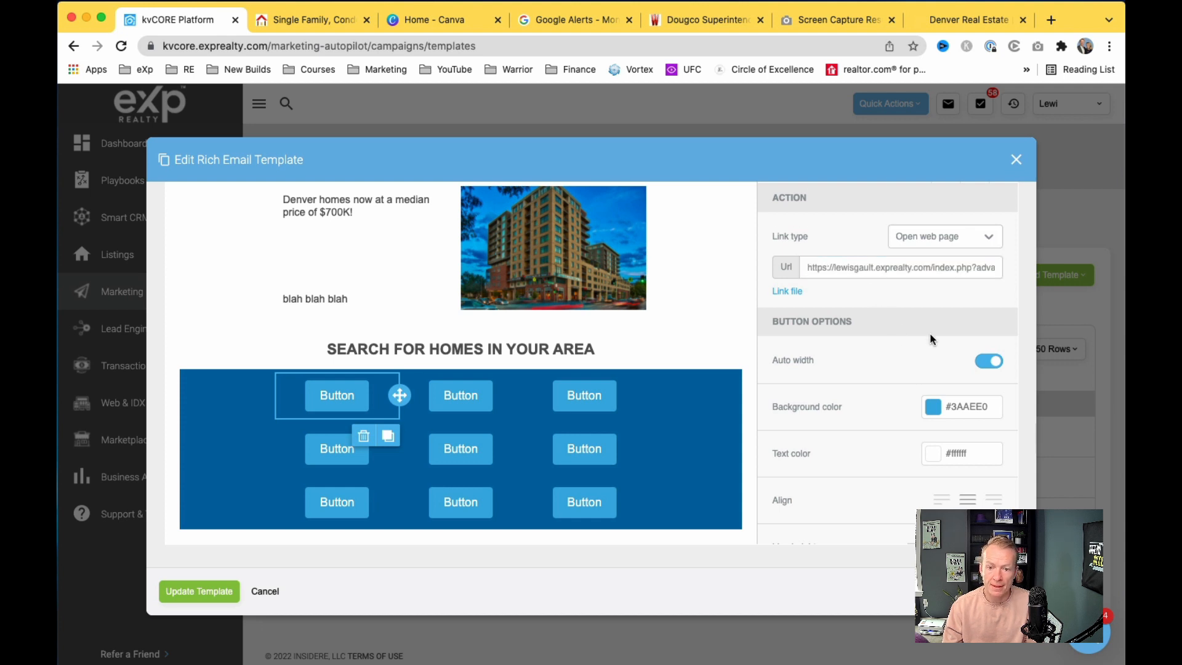
{"action": "scroll", "coordinate": [911, 336], "scroll_direction": "down", "scroll_amount": 5}
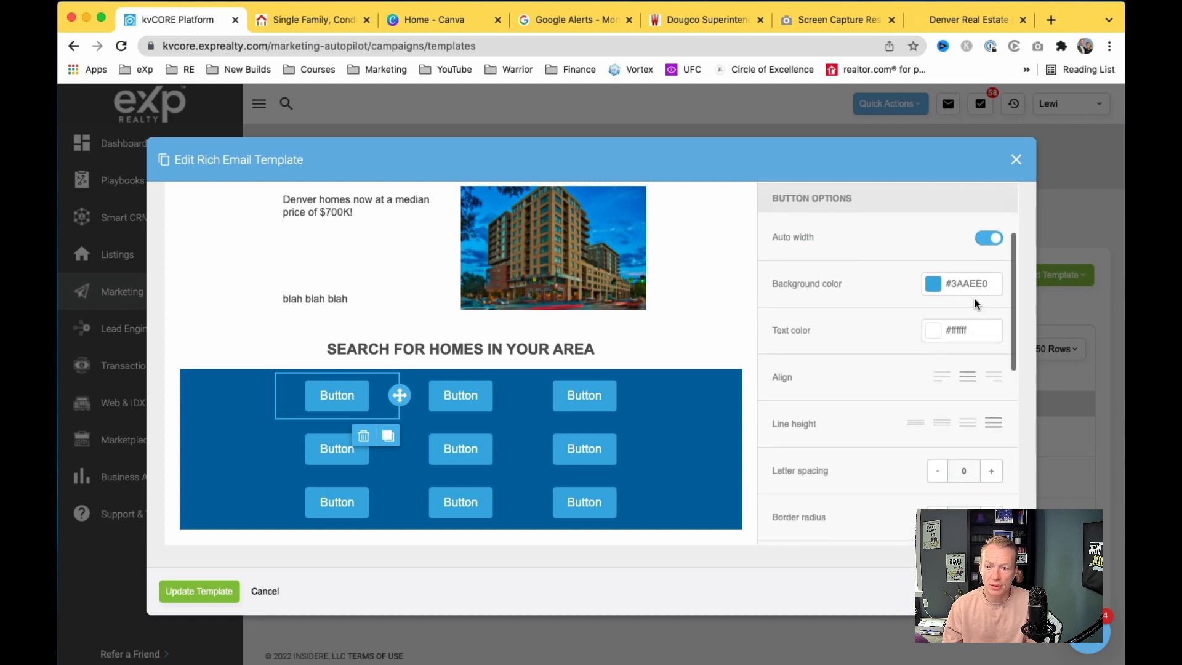
Step: Give the first button a grey-blue background colour
{"action": "left_click", "coordinate": [932, 285]}
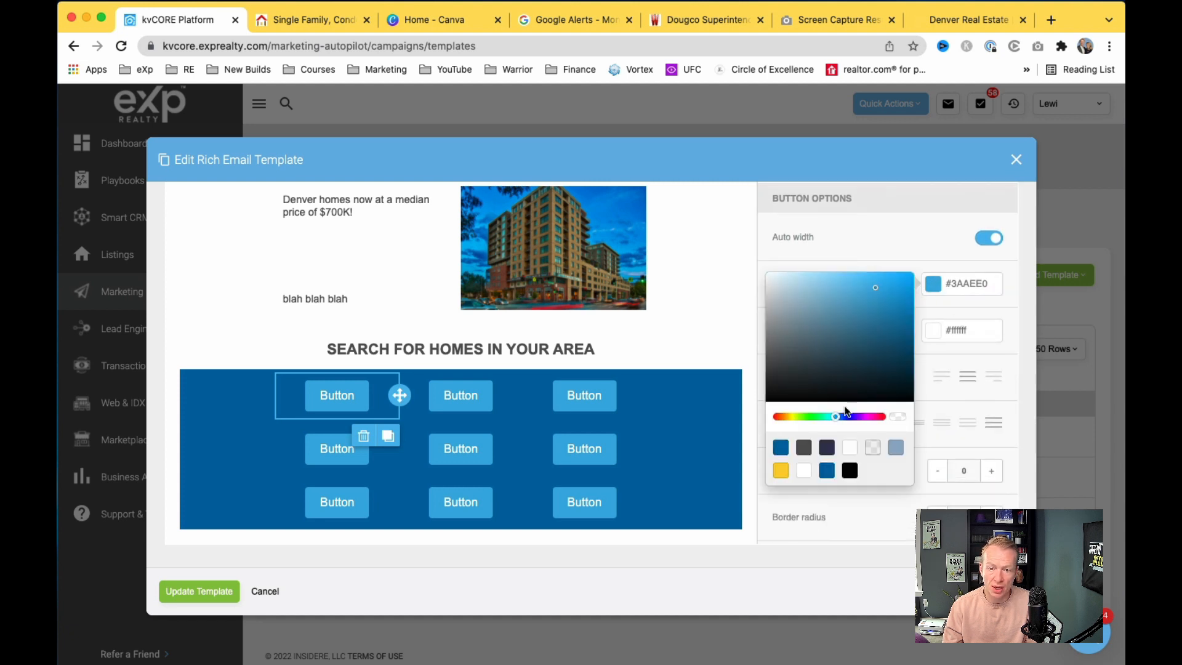
{"action": "left_click", "coordinate": [849, 446]}
{"action": "left_click", "coordinate": [850, 471]}
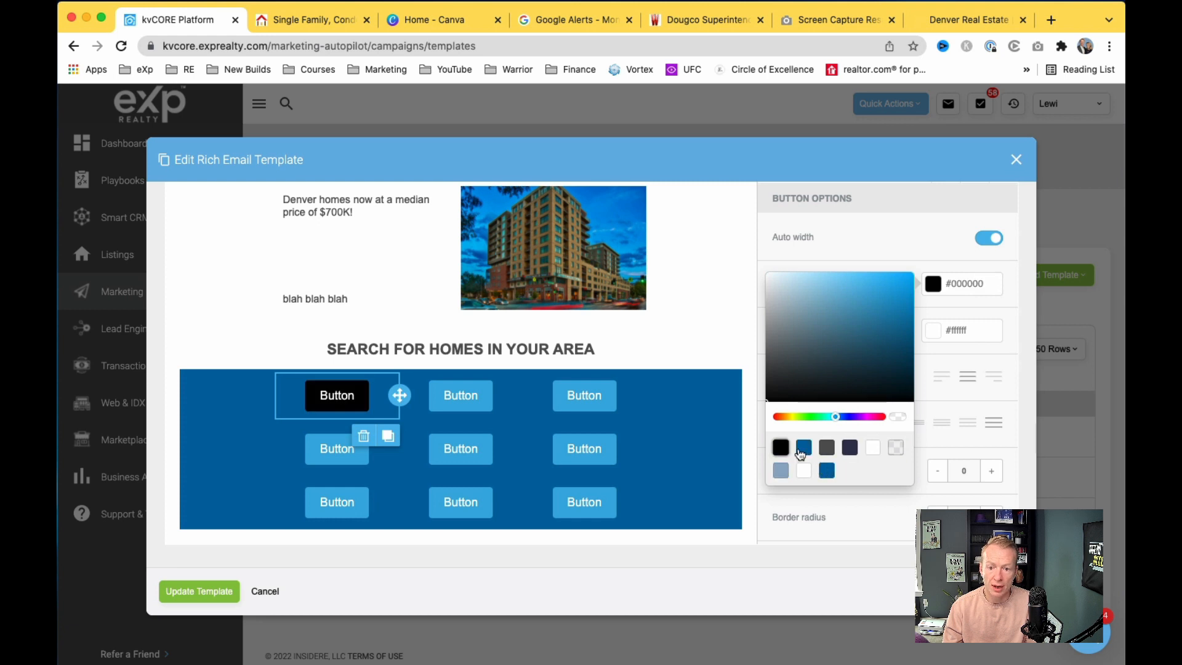
{"action": "left_click", "coordinate": [826, 448]}
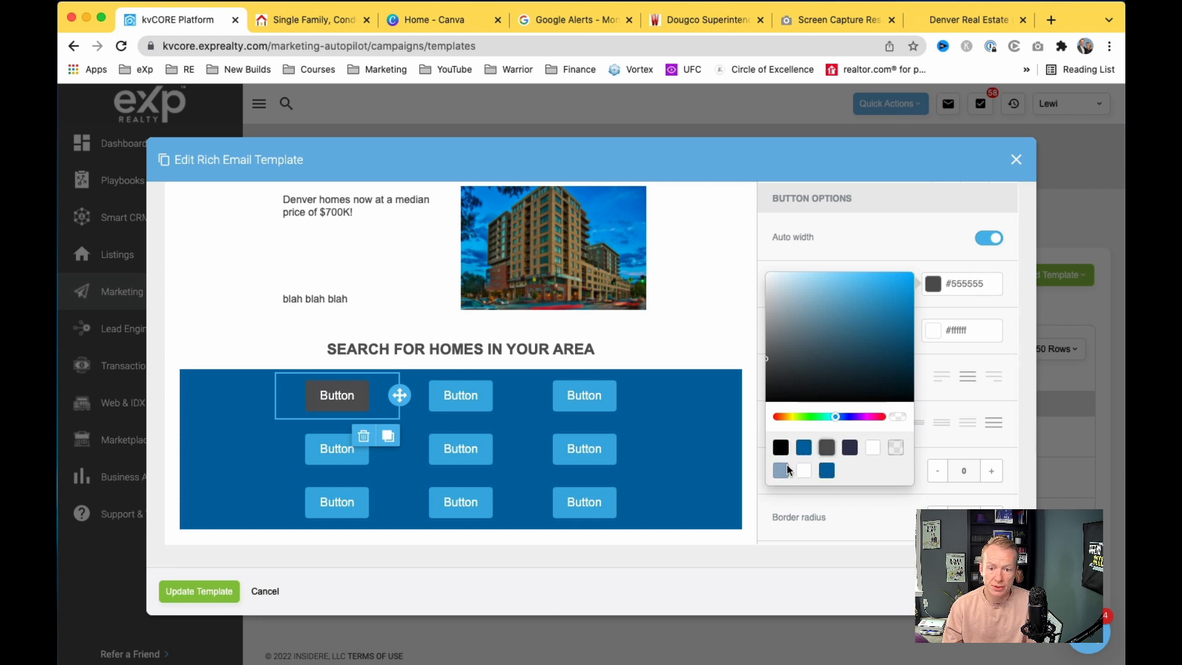
{"action": "left_click", "coordinate": [781, 470]}
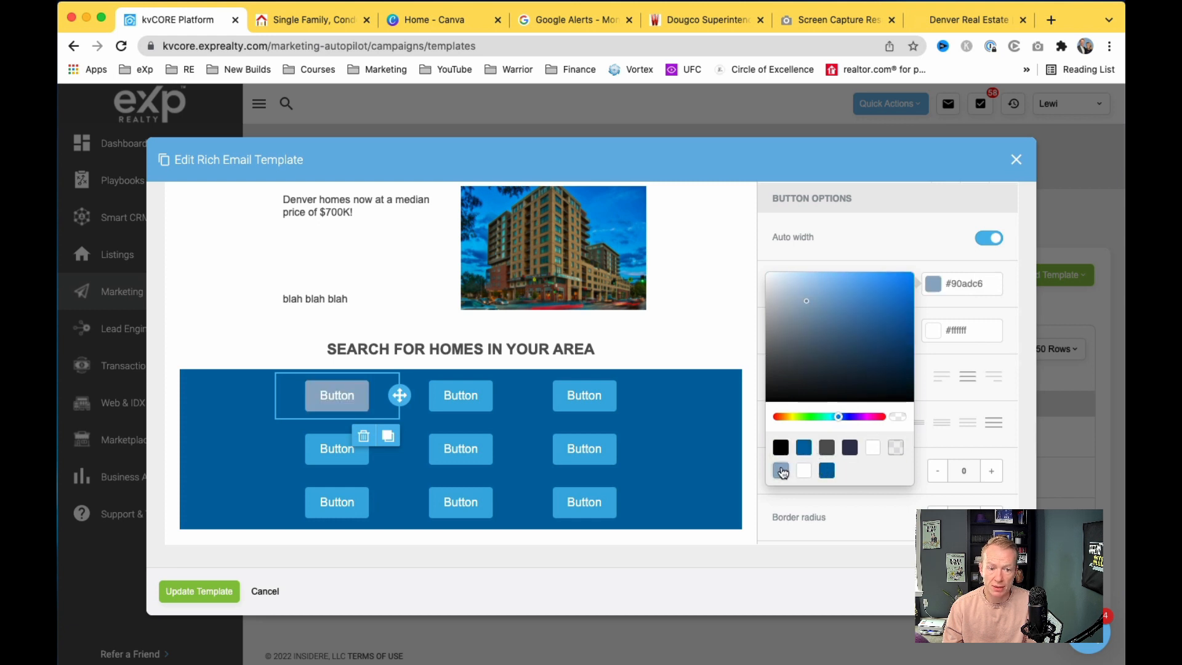
{"action": "left_click", "coordinate": [915, 237]}
{"action": "scroll", "coordinate": [902, 278], "scroll_direction": "down", "scroll_amount": 2}
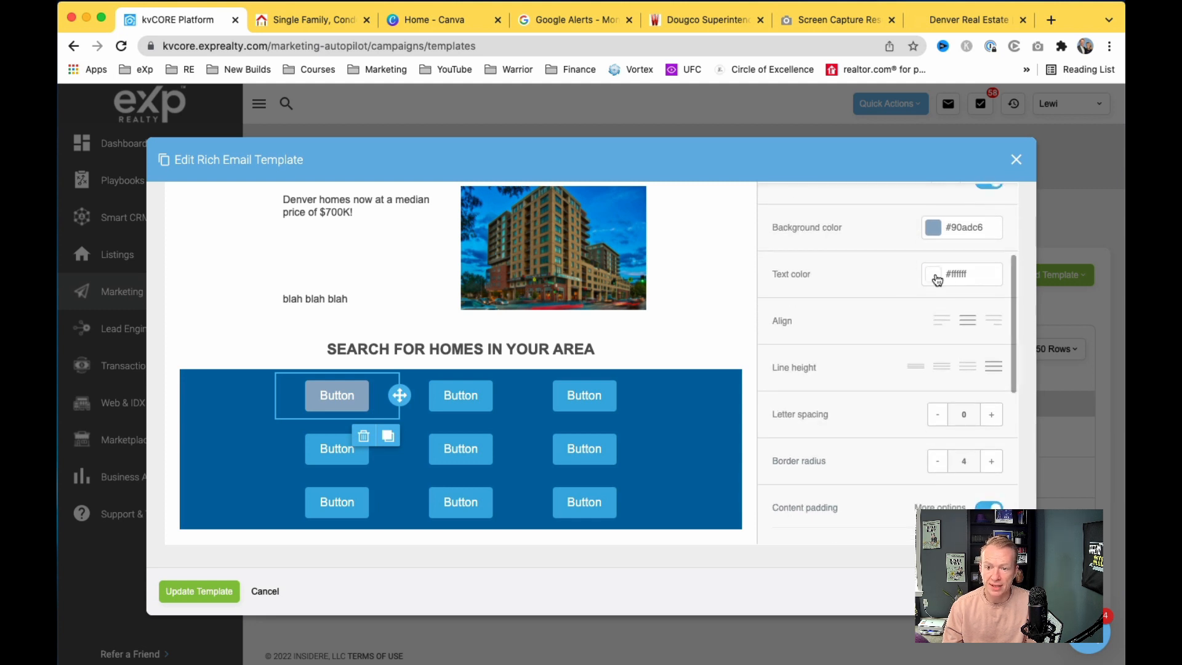
{"action": "scroll", "coordinate": [903, 322], "scroll_direction": "down", "scroll_amount": 2}
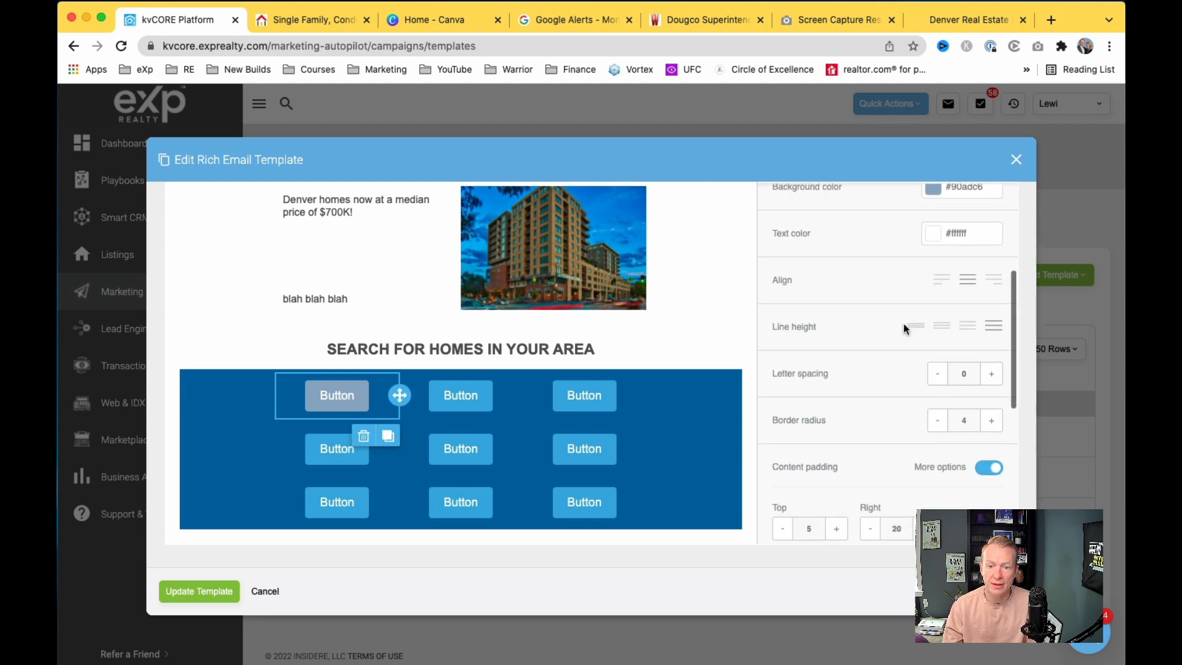
{"action": "scroll", "coordinate": [871, 360], "scroll_direction": "down", "scroll_amount": 7}
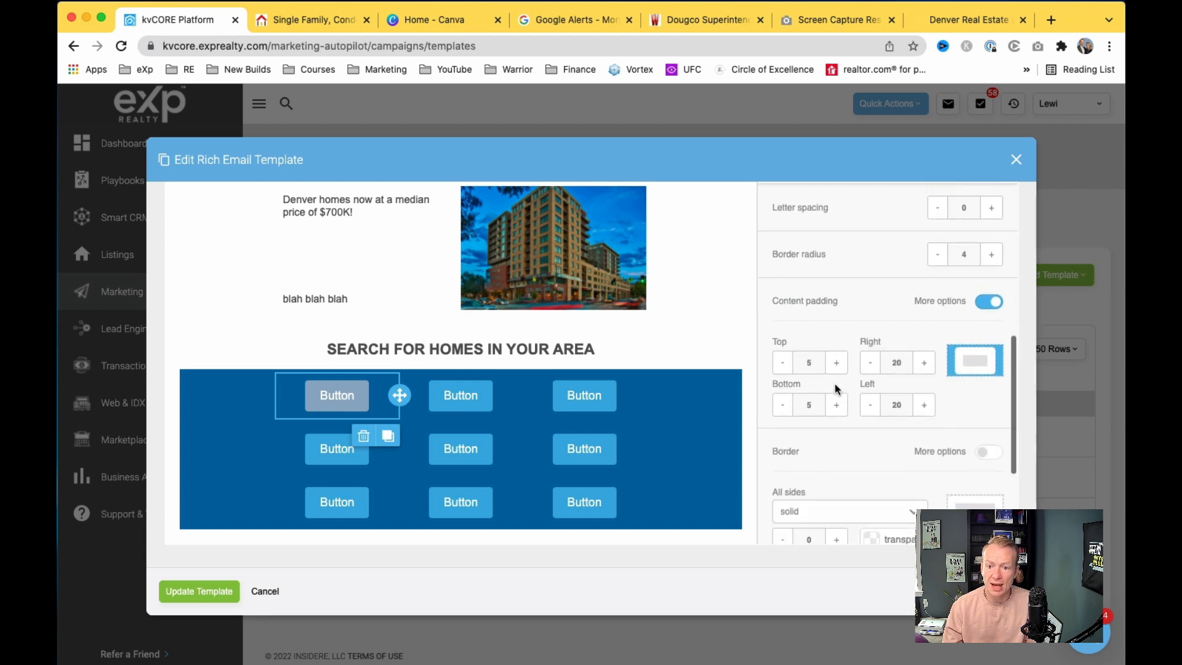
{"action": "scroll", "coordinate": [829, 404], "scroll_direction": "down", "scroll_amount": 4}
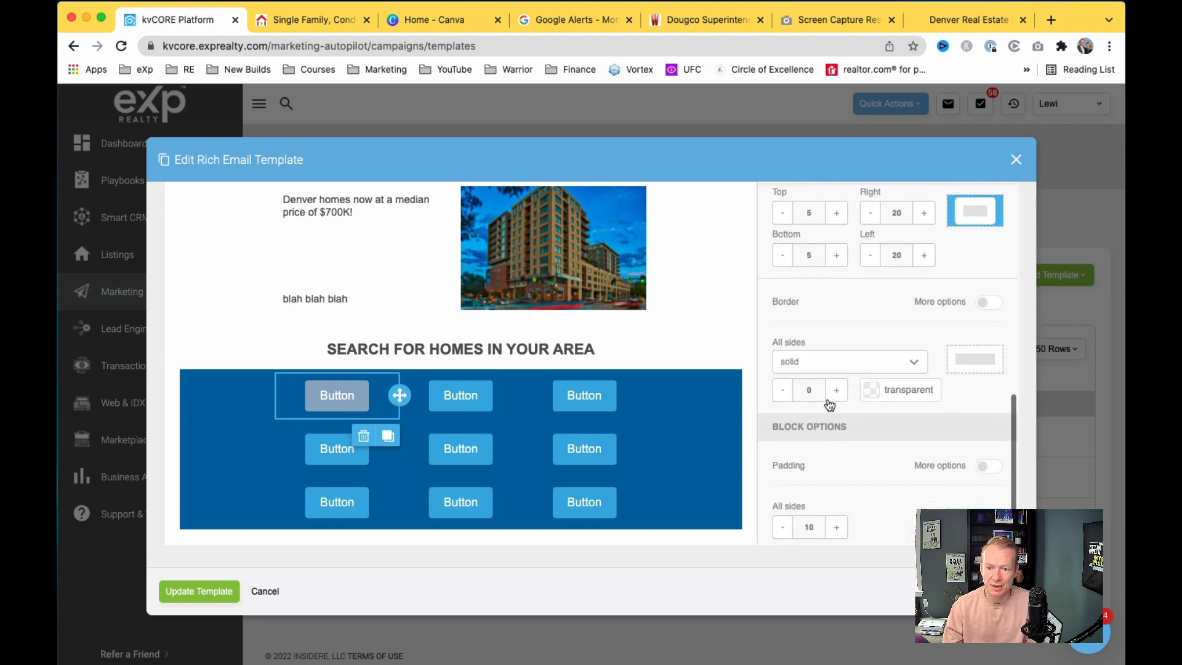
{"action": "scroll", "coordinate": [864, 388], "scroll_direction": "down", "scroll_amount": 1}
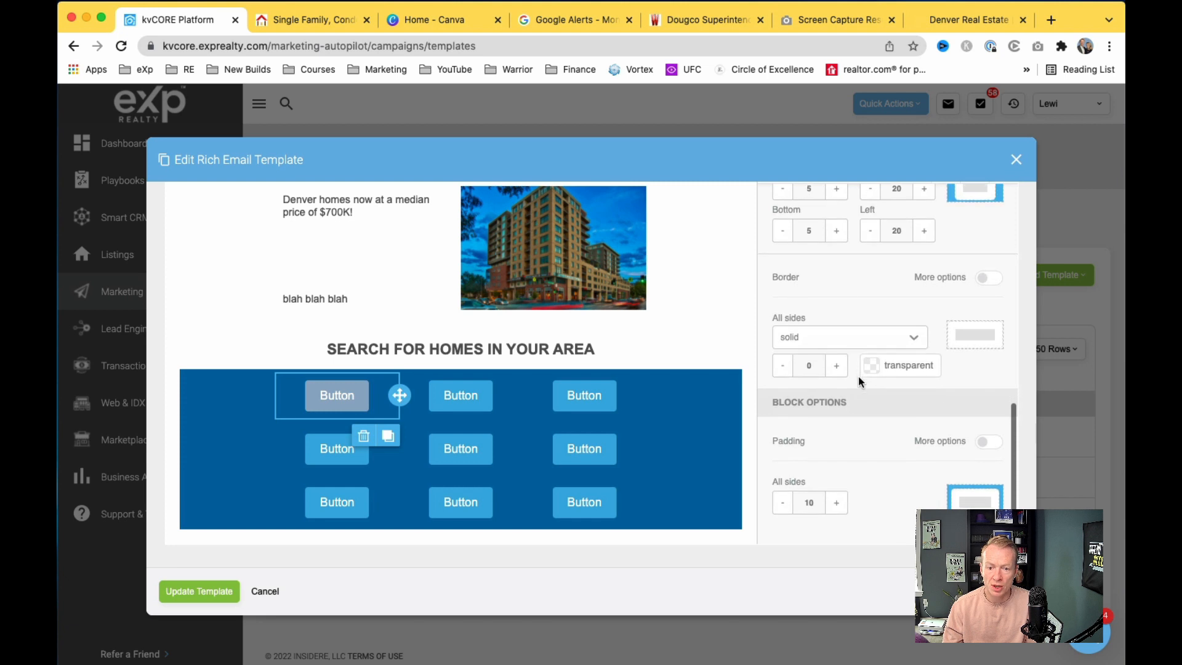
{"action": "scroll", "coordinate": [925, 366], "scroll_direction": "up", "scroll_amount": 15}
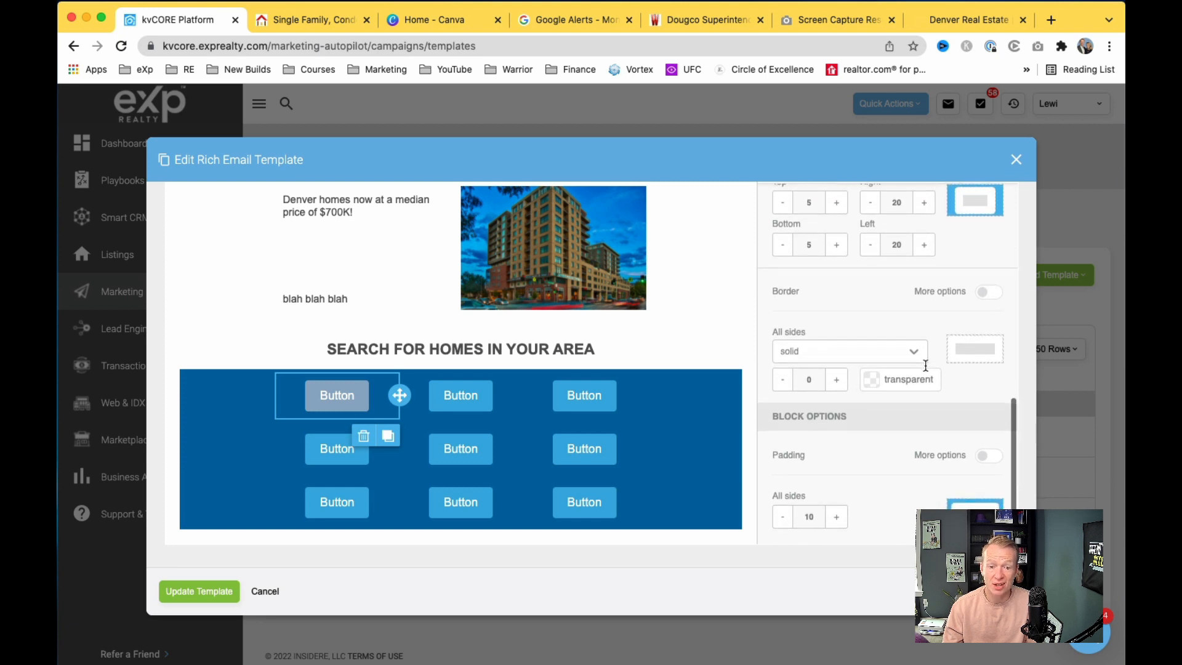
Step: Relabel the first button from 'Button' to 'Denver'
{"action": "left_click", "coordinate": [338, 395]}
{"action": "double_click", "coordinate": [338, 394]}
{"action": "type", "text": "De"}
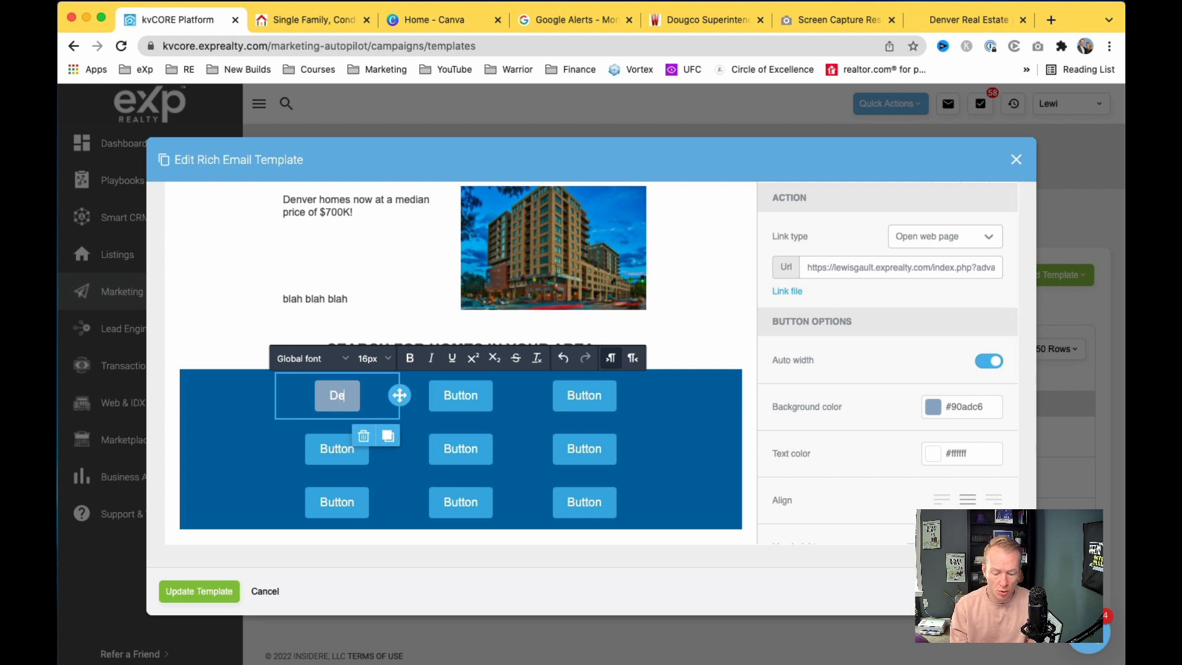
{"action": "type", "text": "nver"}
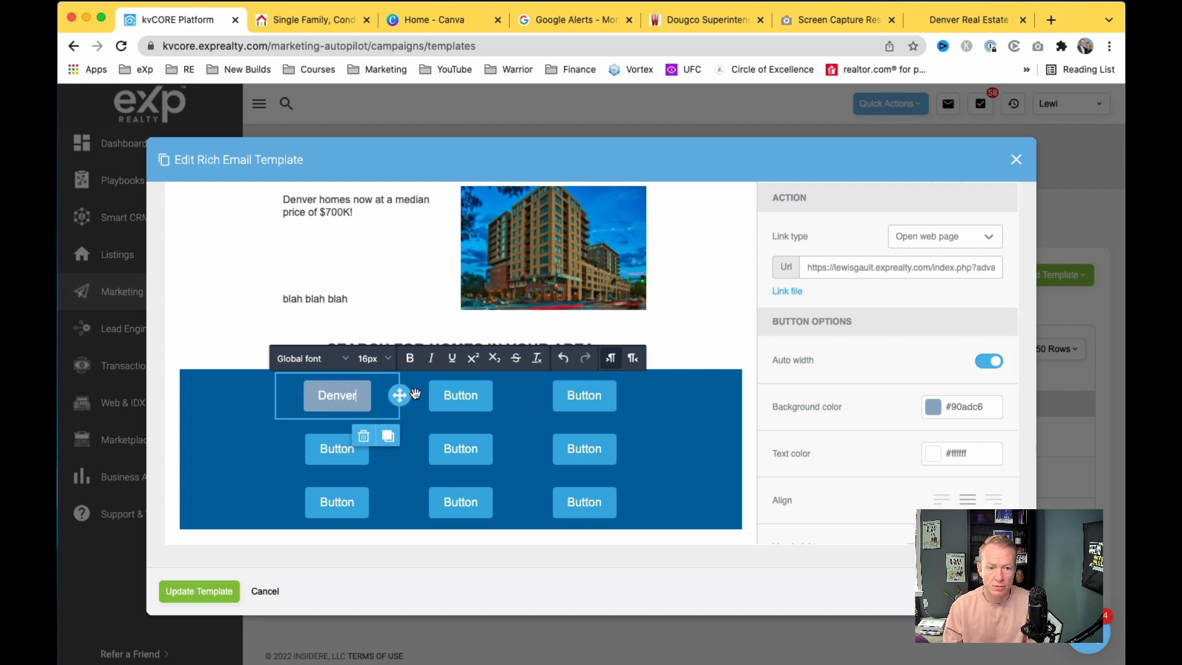
{"action": "left_click", "coordinate": [462, 397]}
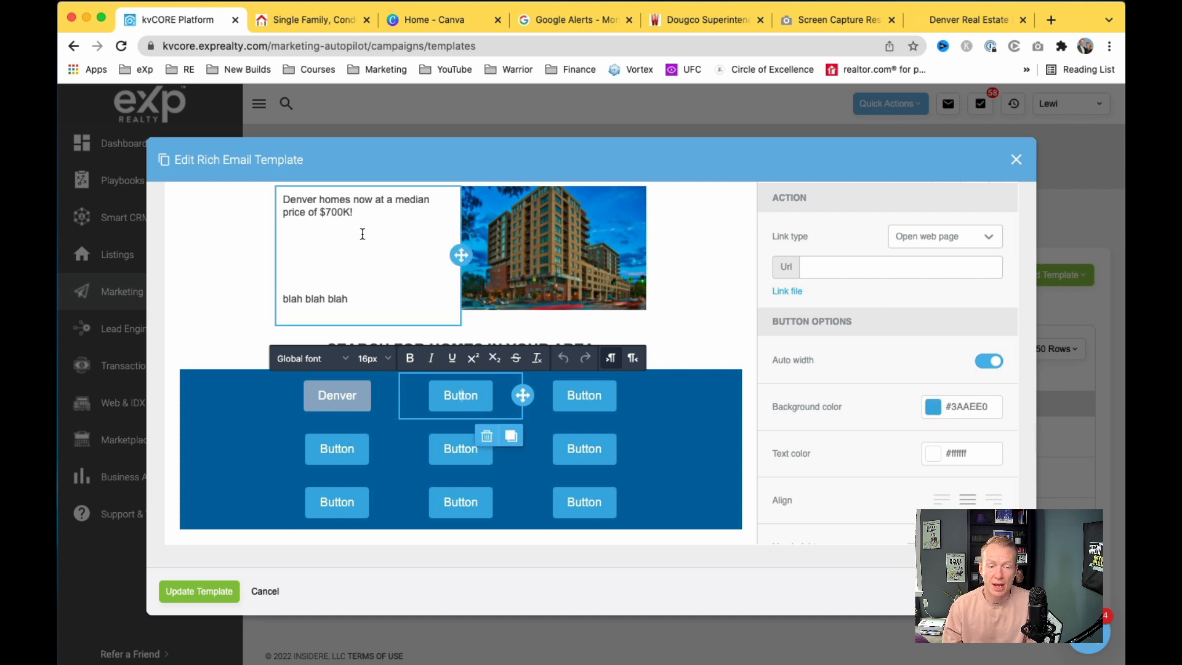
Step: Search the IDX site from its home page for homes in Aurora, CO
{"action": "left_click", "coordinate": [304, 21]}
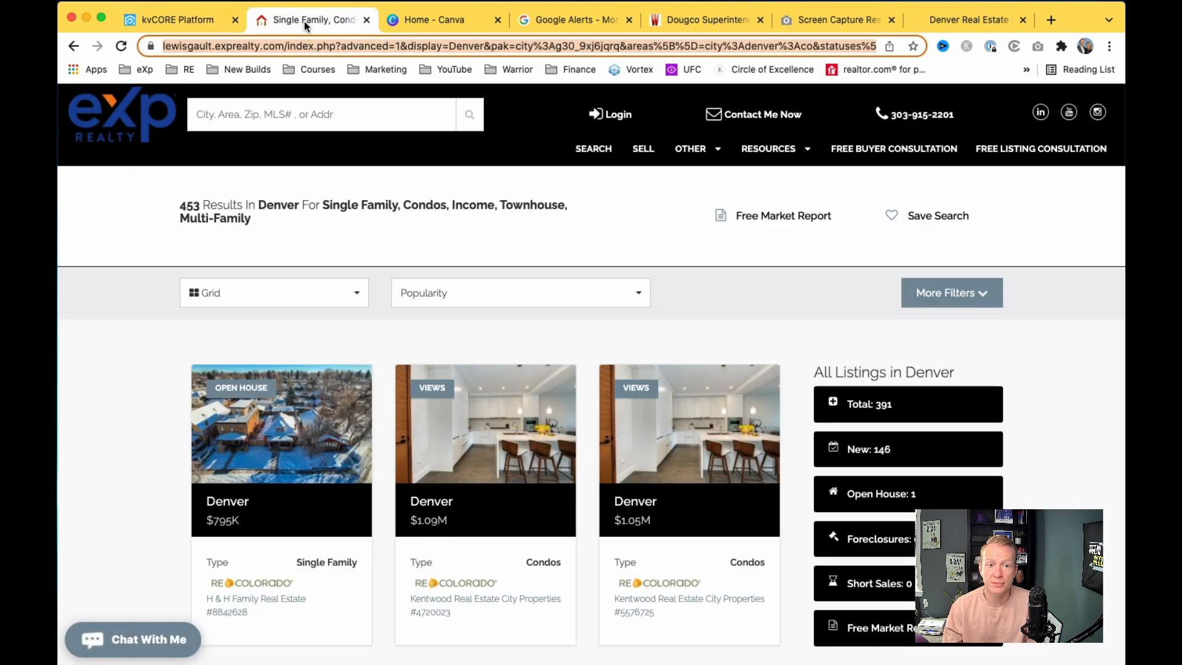
{"action": "left_click", "coordinate": [142, 130]}
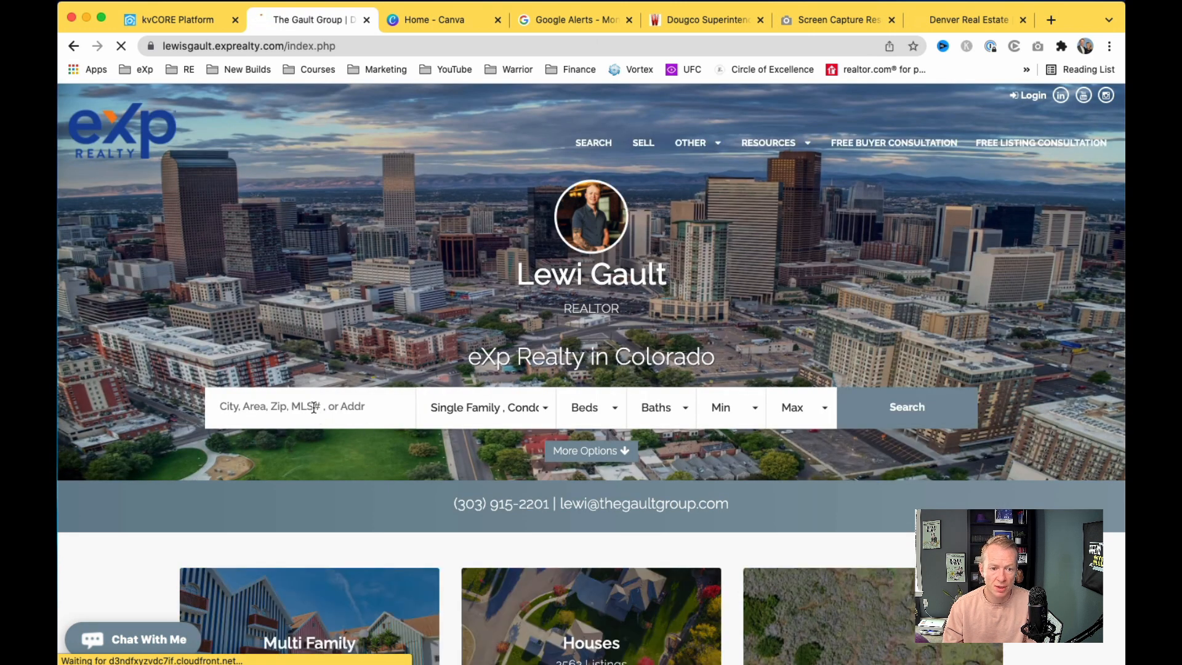
{"action": "left_click", "coordinate": [281, 404]}
{"action": "type", "text": "auirora"}
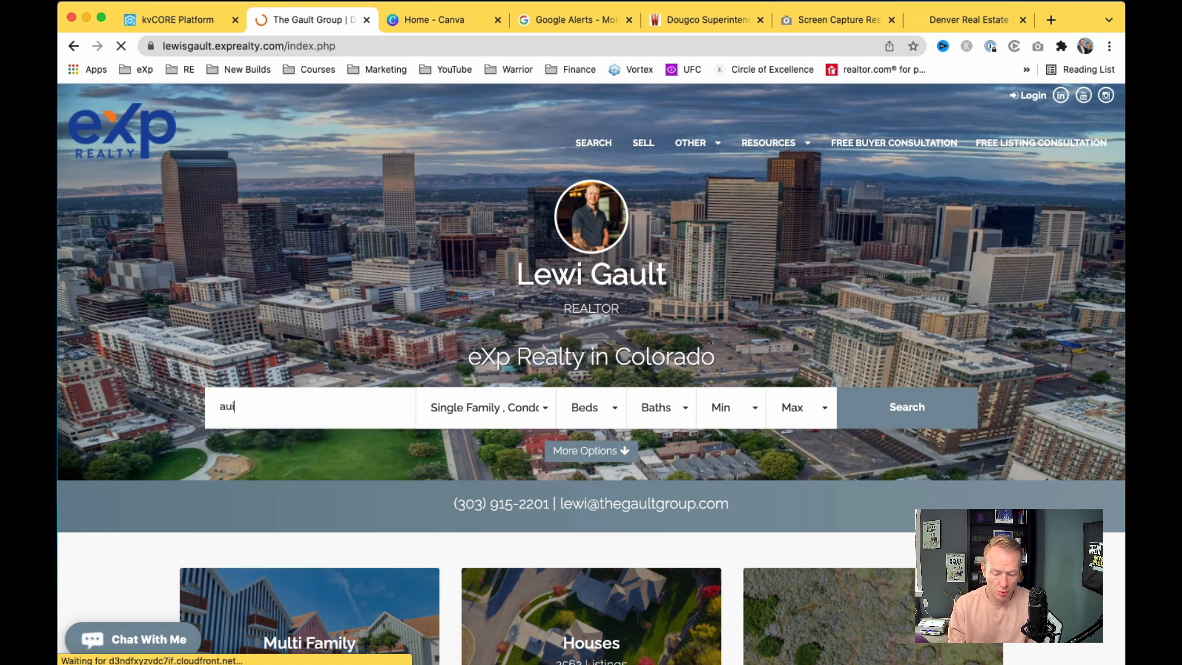
{"action": "key", "text": "BackSpace"}
{"action": "key", "text": "BackSpace"}
{"action": "key", "text": "BackSpace"}
{"action": "key", "text": "BackSpace"}
{"action": "key", "text": "BackSpace"}
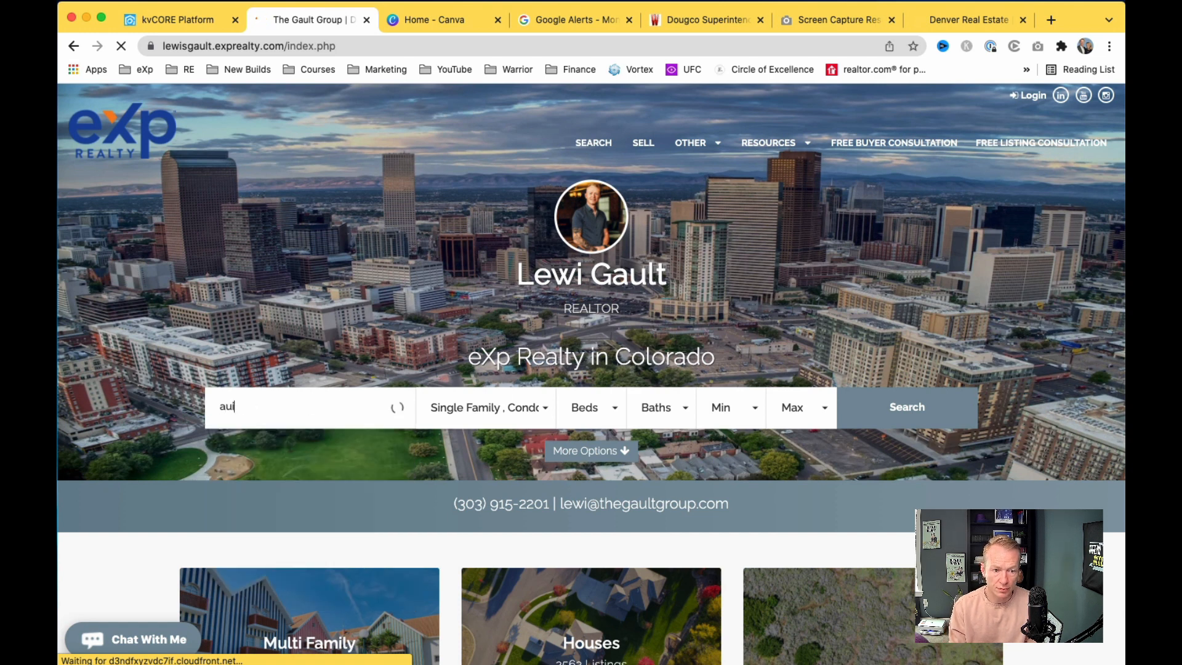
{"action": "type", "text": "rora"}
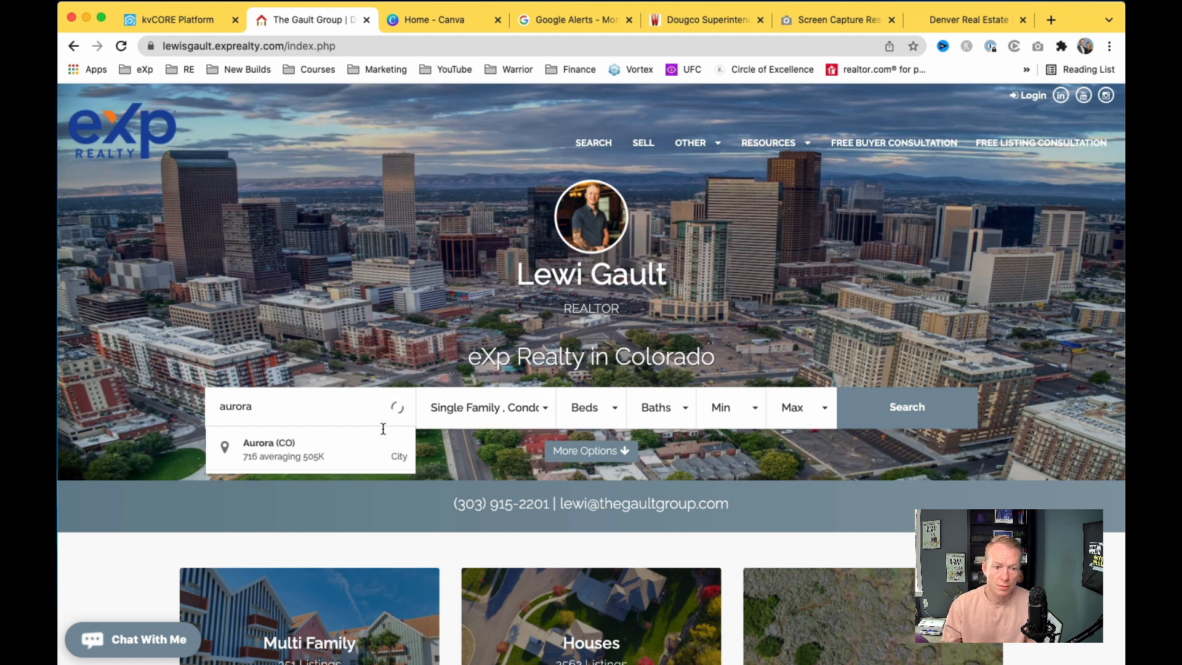
{"action": "left_click", "coordinate": [312, 448]}
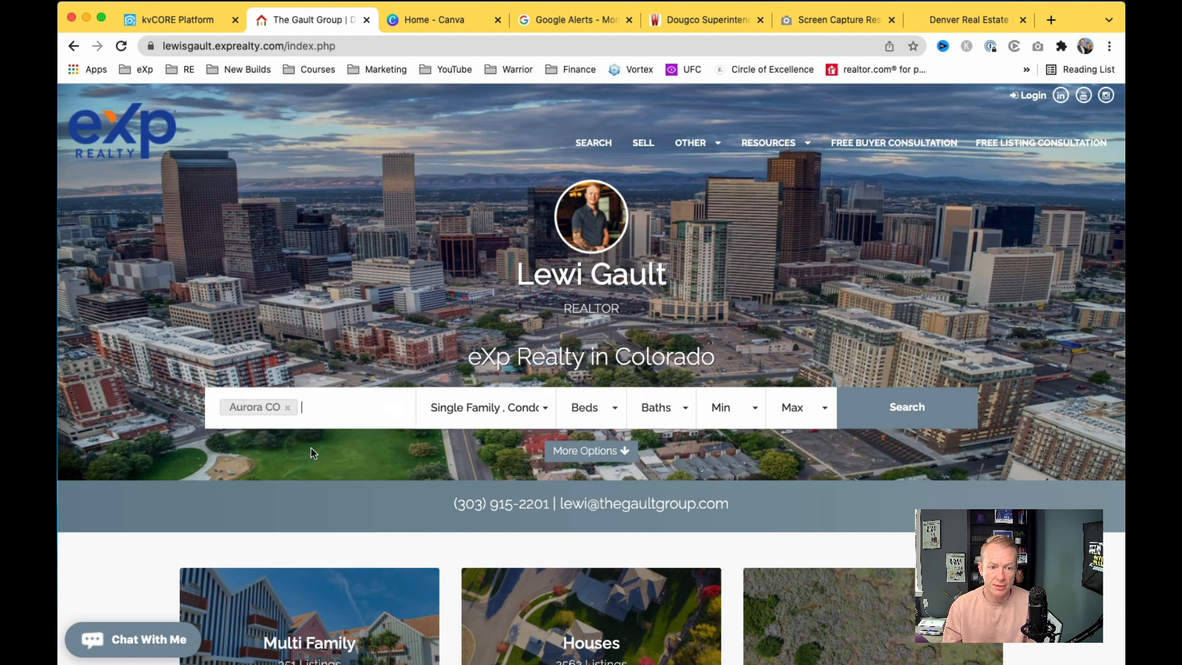
{"action": "left_click", "coordinate": [896, 418]}
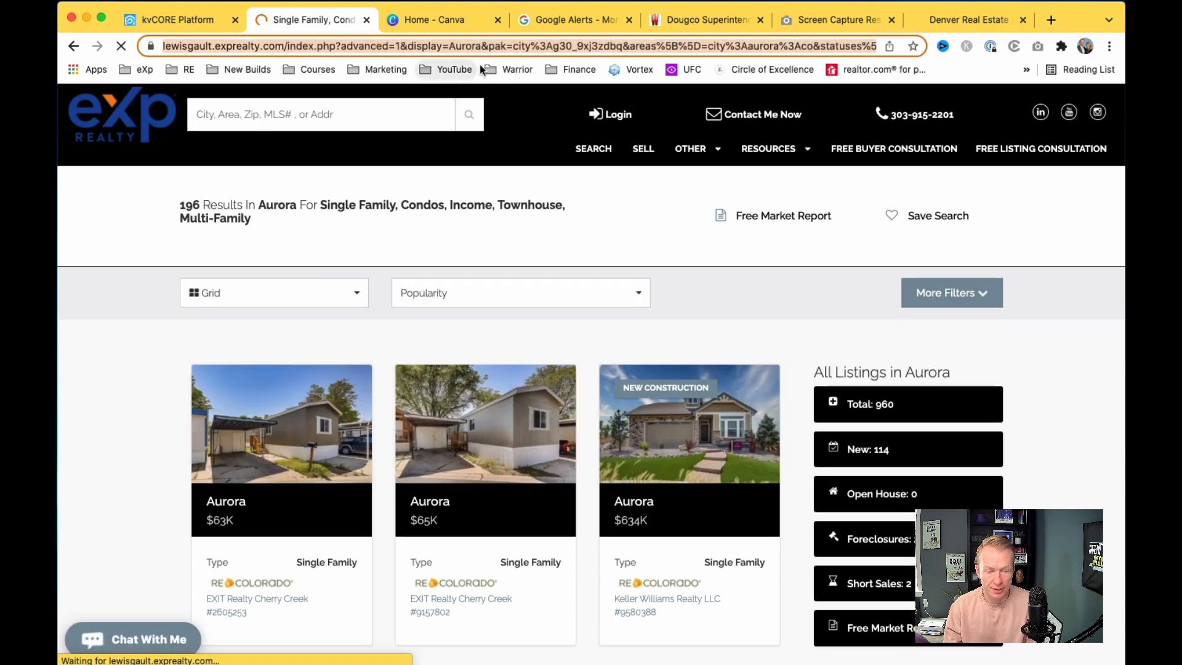
Step: Paste the Aurora results URL as the middle button's link
{"action": "left_click", "coordinate": [187, 20]}
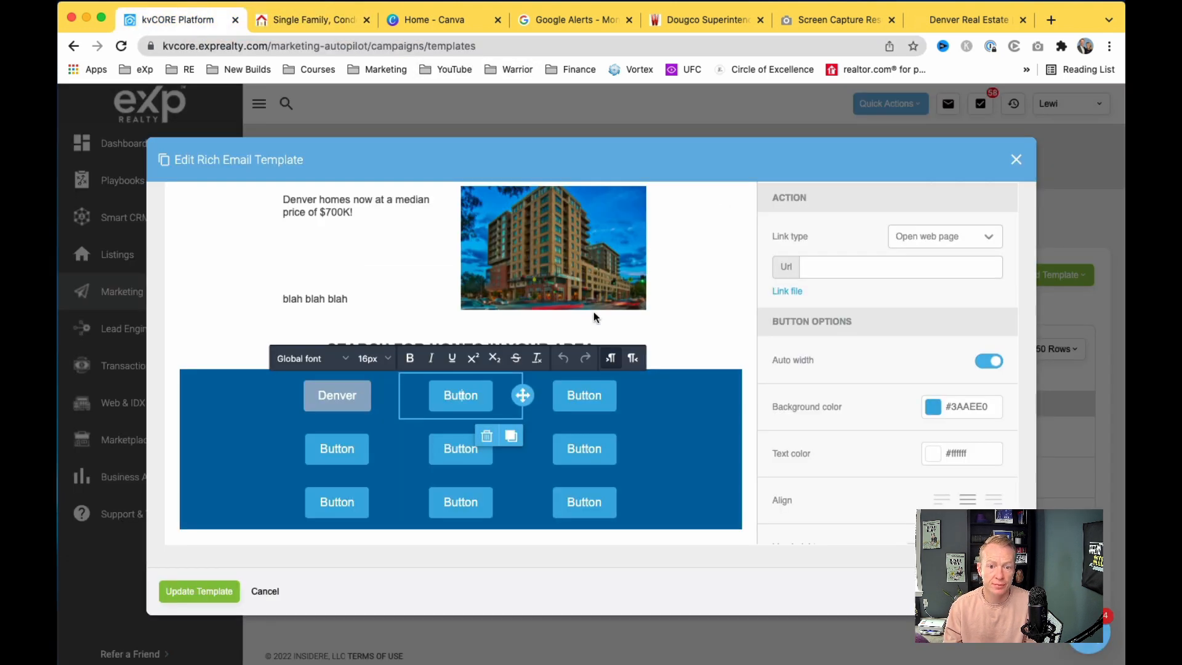
{"action": "left_click", "coordinate": [837, 267]}
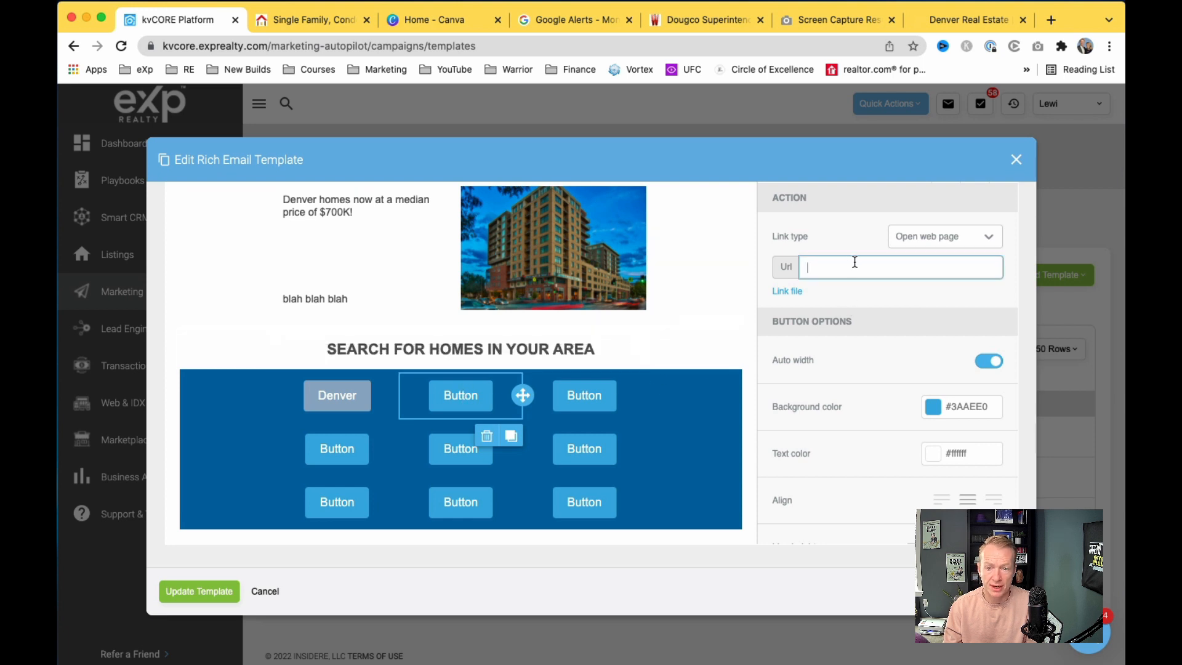
{"action": "key", "text": "super+v"}
{"action": "left_click", "coordinate": [878, 291]}
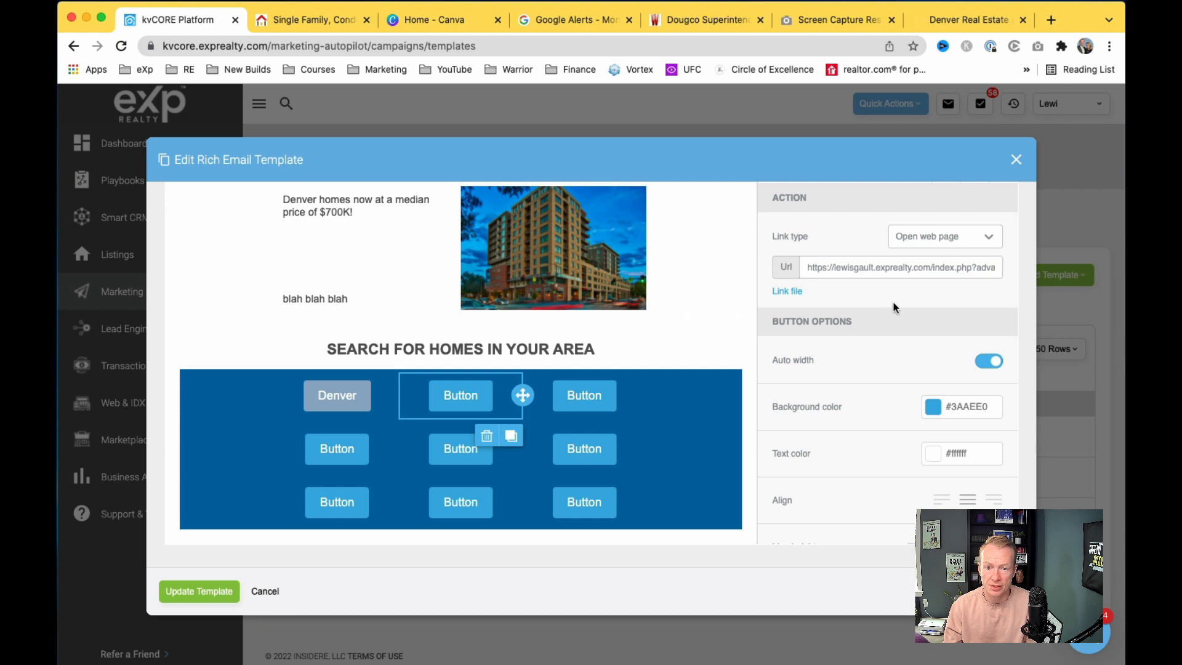
{"action": "scroll", "coordinate": [923, 393], "scroll_direction": "down", "scroll_amount": 2}
Step: Give the middle button the grey-blue #90adc6 background preset
{"action": "left_click", "coordinate": [928, 391]}
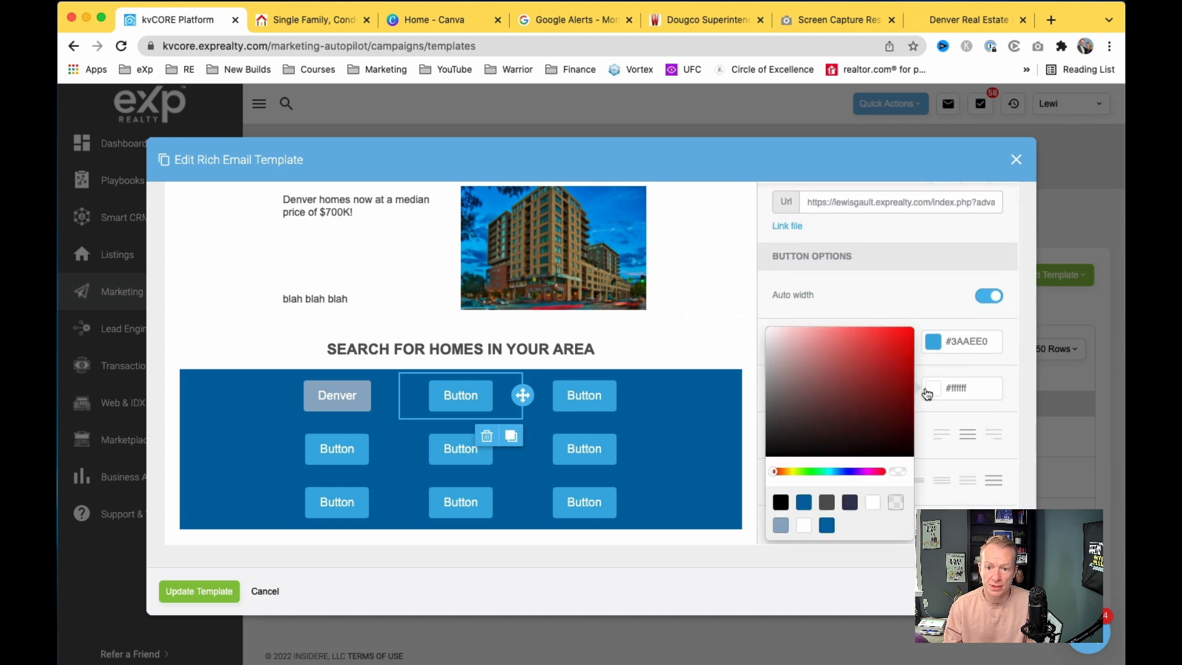
{"action": "left_click", "coordinate": [933, 342]}
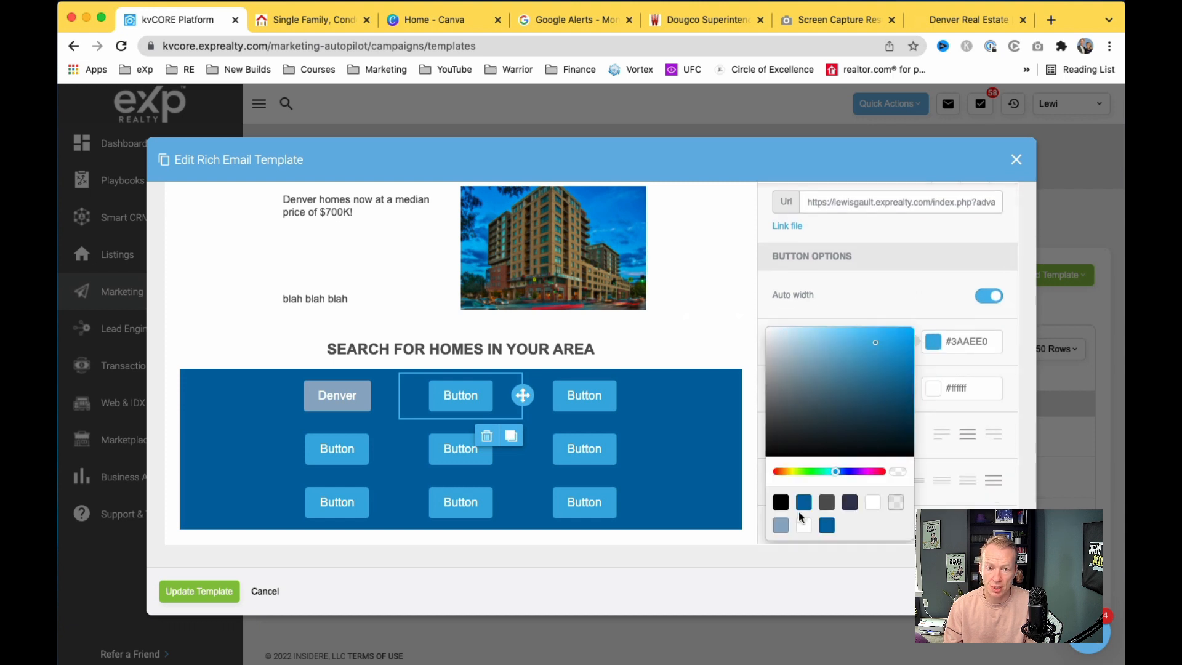
{"action": "left_click", "coordinate": [781, 524]}
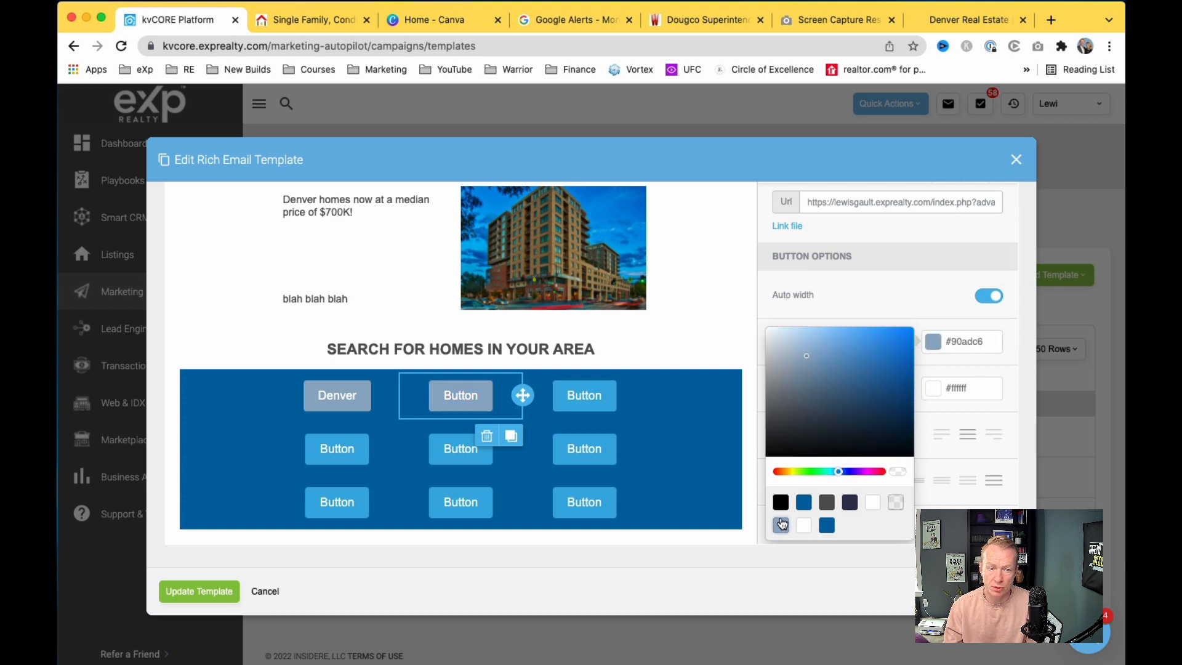
{"action": "left_click", "coordinate": [875, 288]}
{"action": "scroll", "coordinate": [876, 288], "scroll_direction": "down", "scroll_amount": 1}
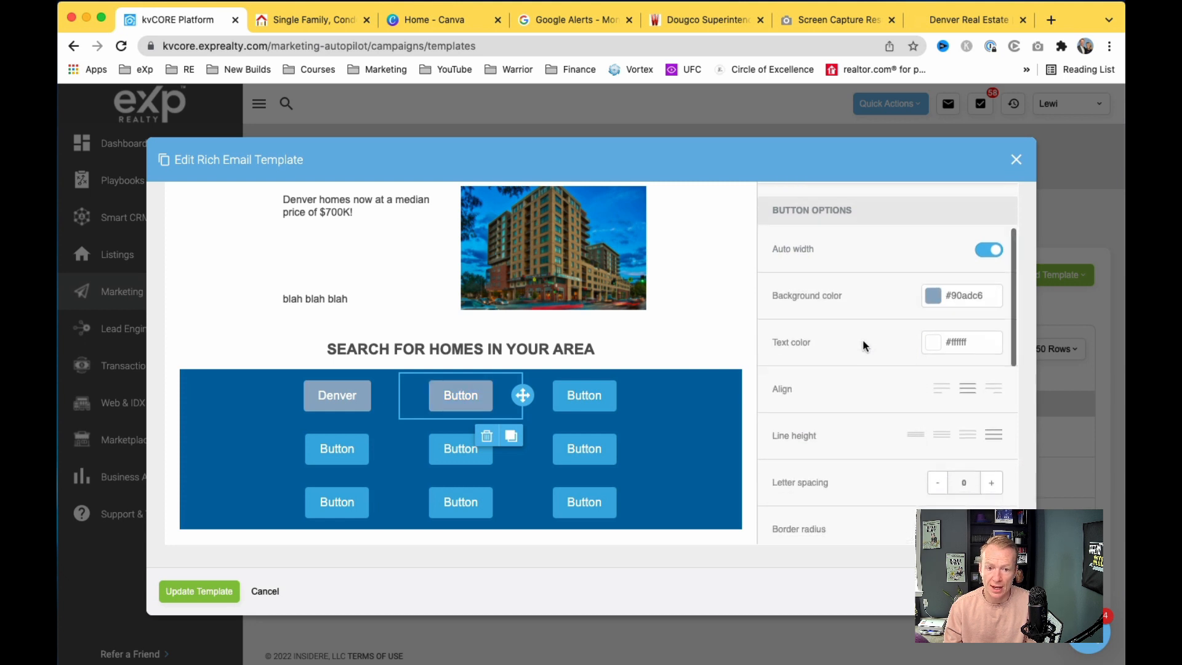
Step: Relabel the middle button from 'Button' to 'Aurora'
{"action": "left_click", "coordinate": [457, 395]}
{"action": "double_click", "coordinate": [457, 395]}
{"action": "type", "text": "Aurora"}
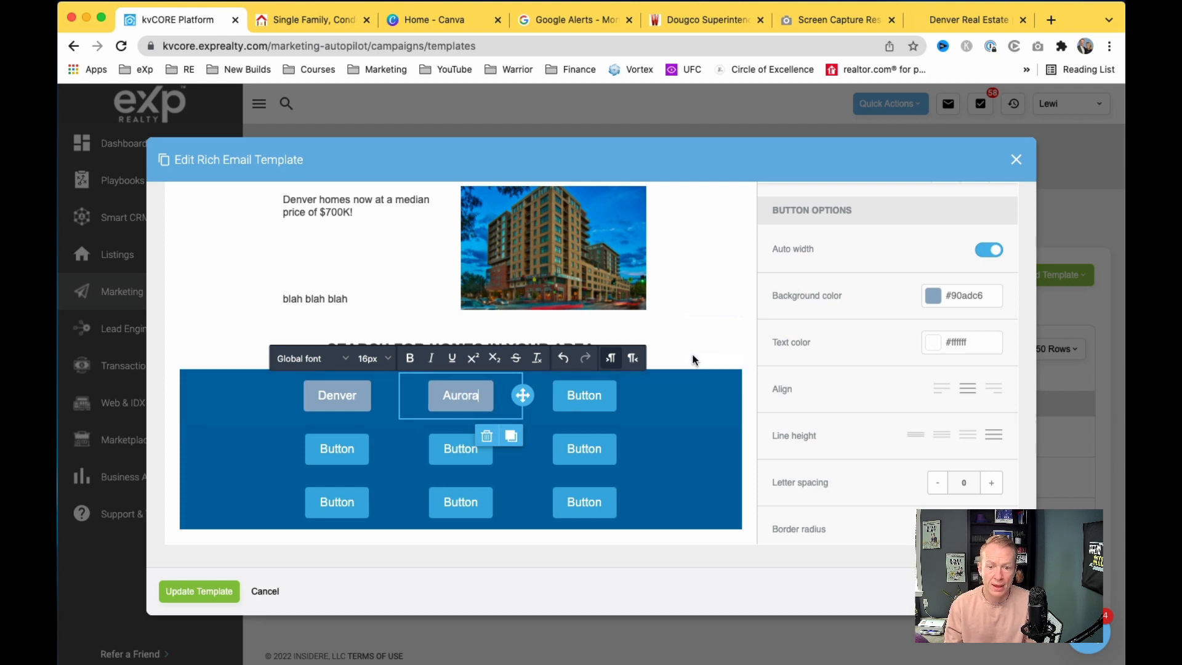
{"action": "left_click", "coordinate": [750, 355]}
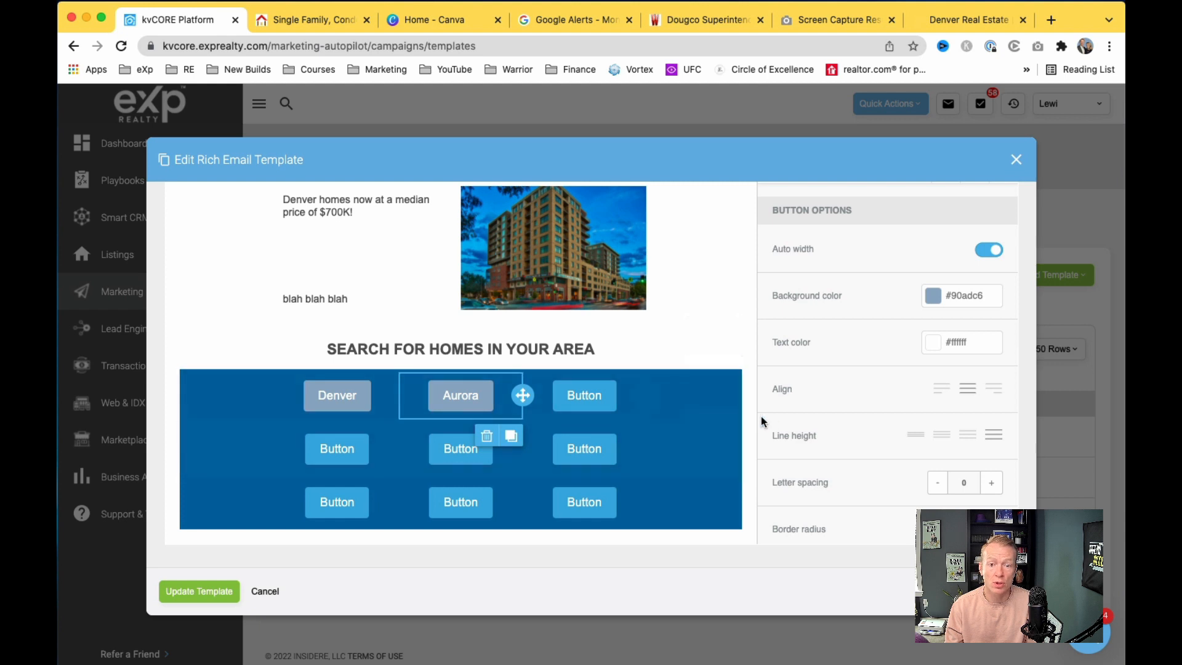
{"action": "scroll", "coordinate": [758, 421], "scroll_direction": "down", "scroll_amount": 1}
{"action": "scroll", "coordinate": [758, 422], "scroll_direction": "up", "scroll_amount": 1}
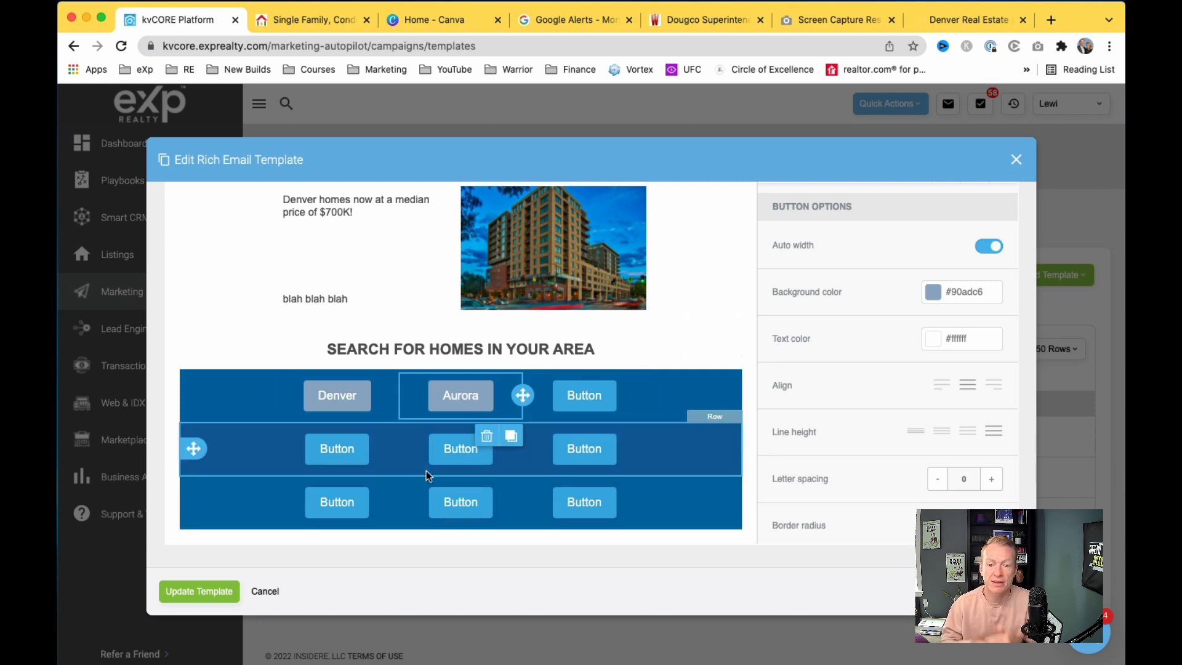
Step: Search the IDX site for 'evergreen' and select the results page address
{"action": "left_click", "coordinate": [314, 19]}
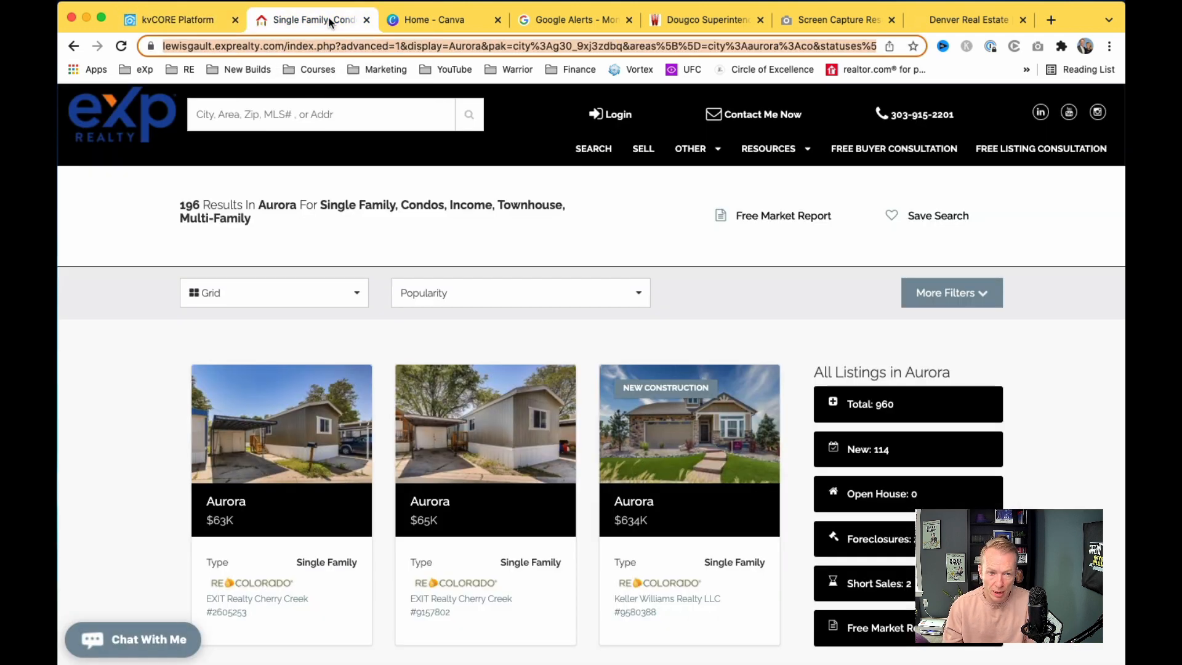
{"action": "left_click", "coordinate": [324, 109]}
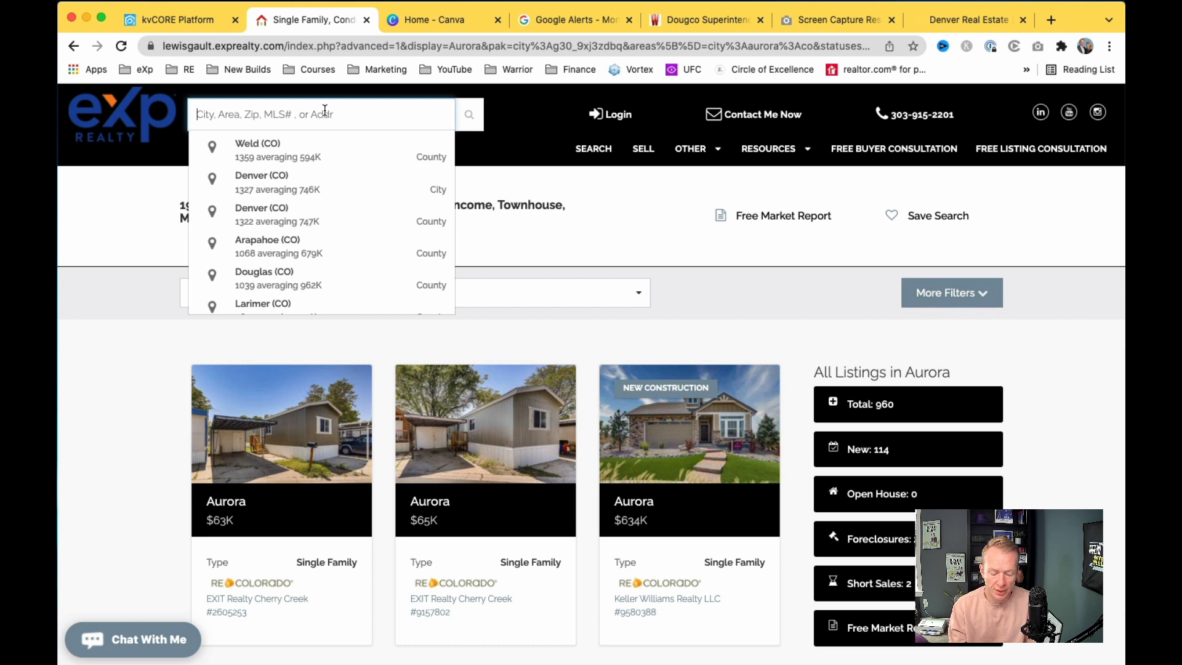
{"action": "type", "text": "evergreen"}
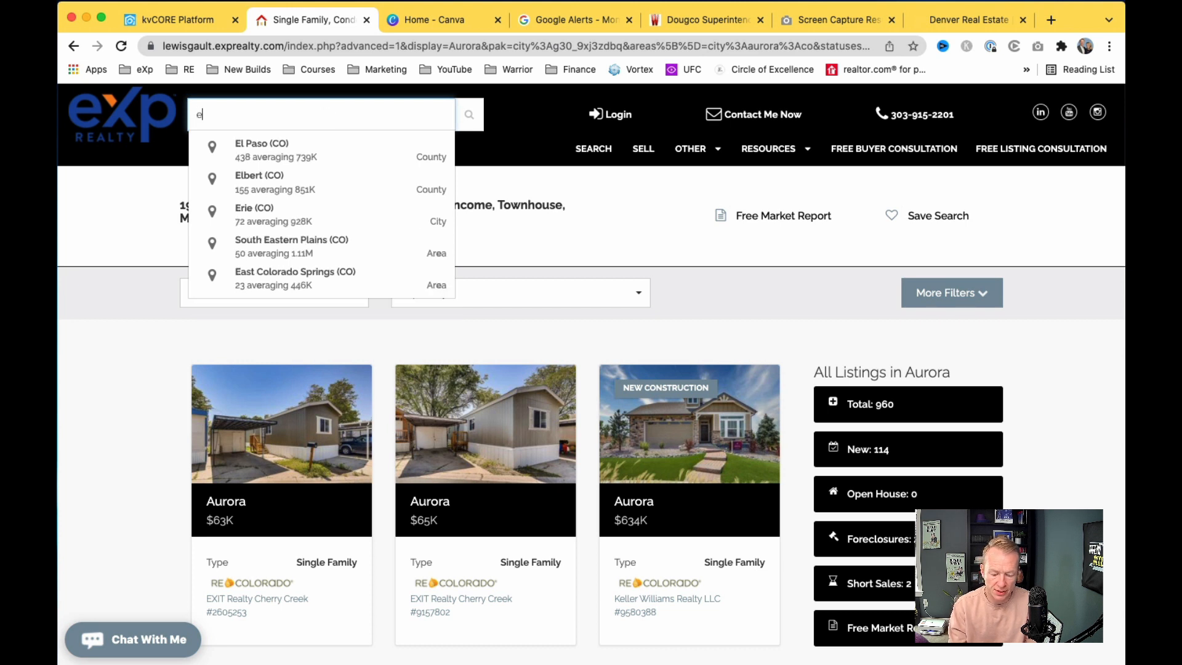
{"action": "key", "text": "Return"}
{"action": "key", "text": "Return"}
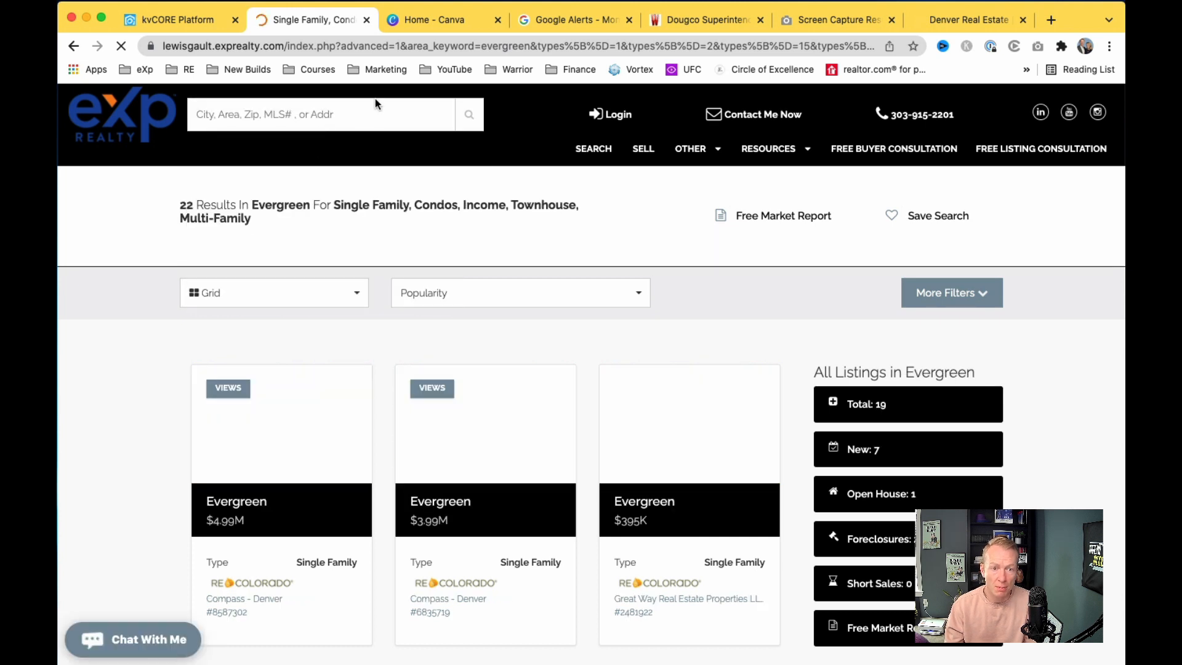
{"action": "left_click", "coordinate": [394, 47]}
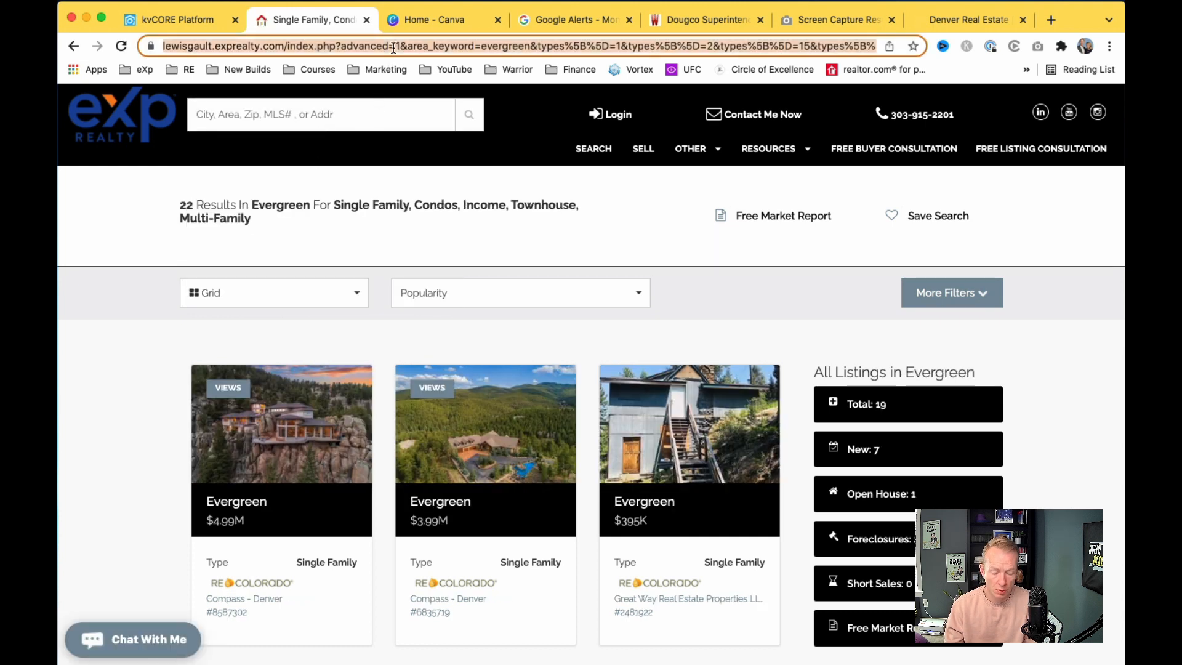
Step: Link the third top-row button to the Evergreen listings search and give it the grey-blue #90adc6 background
{"action": "left_click", "coordinate": [185, 20]}
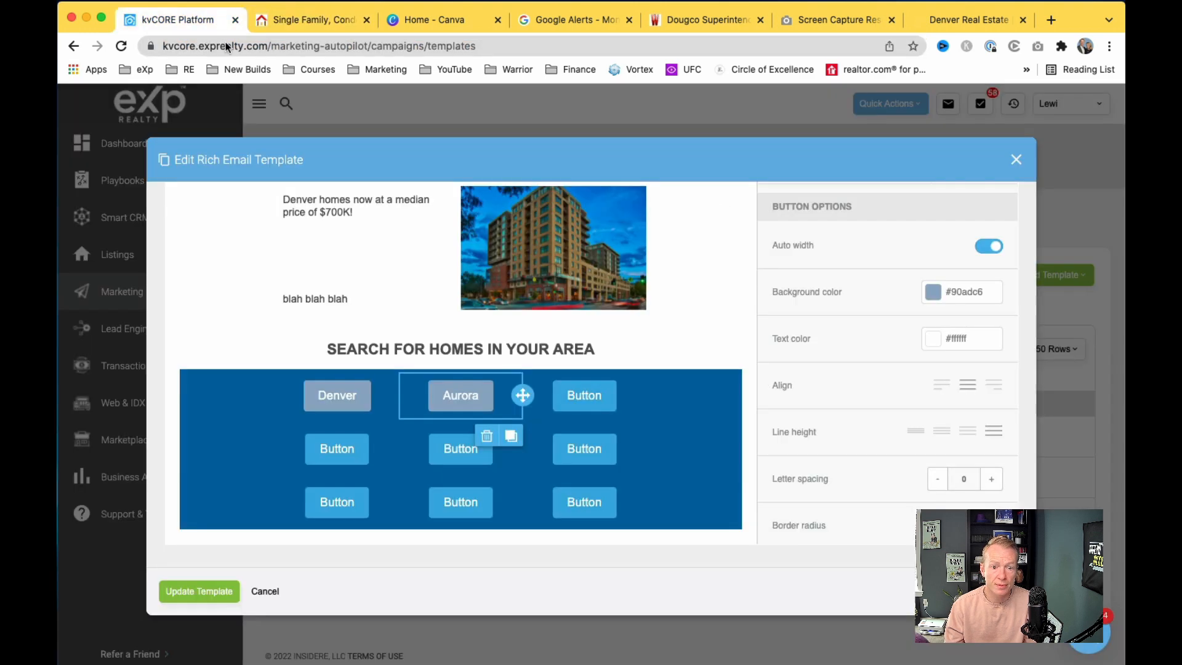
{"action": "left_click", "coordinate": [578, 397]}
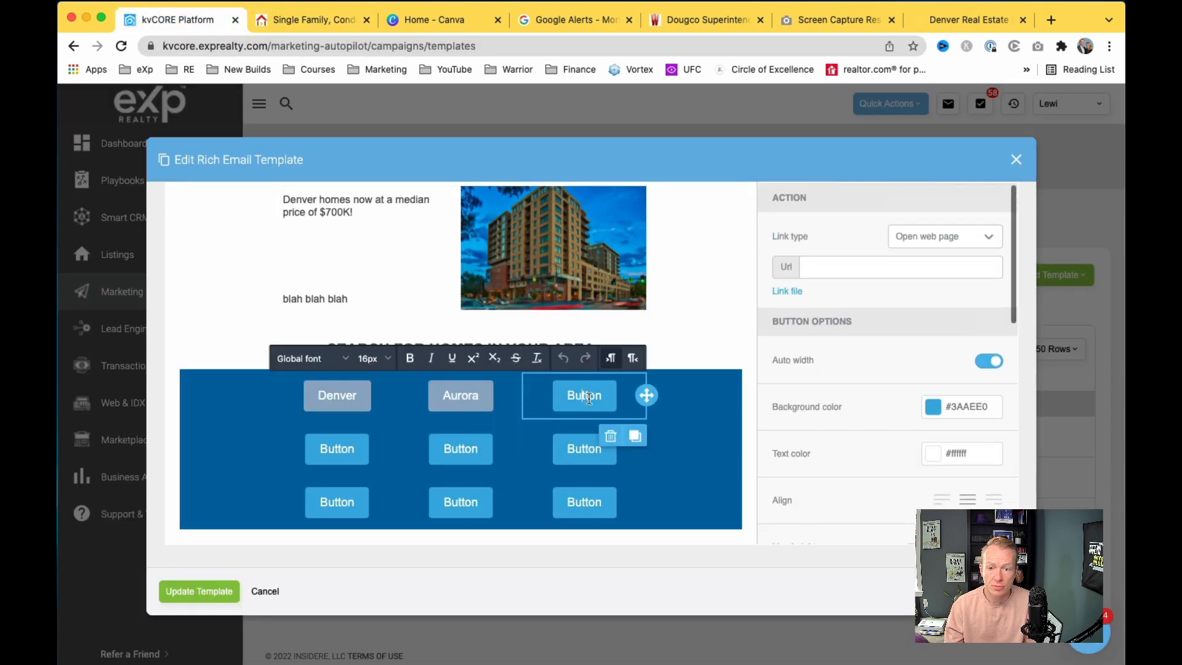
{"action": "left_click", "coordinate": [905, 266]}
{"action": "key", "text": "super+v"}
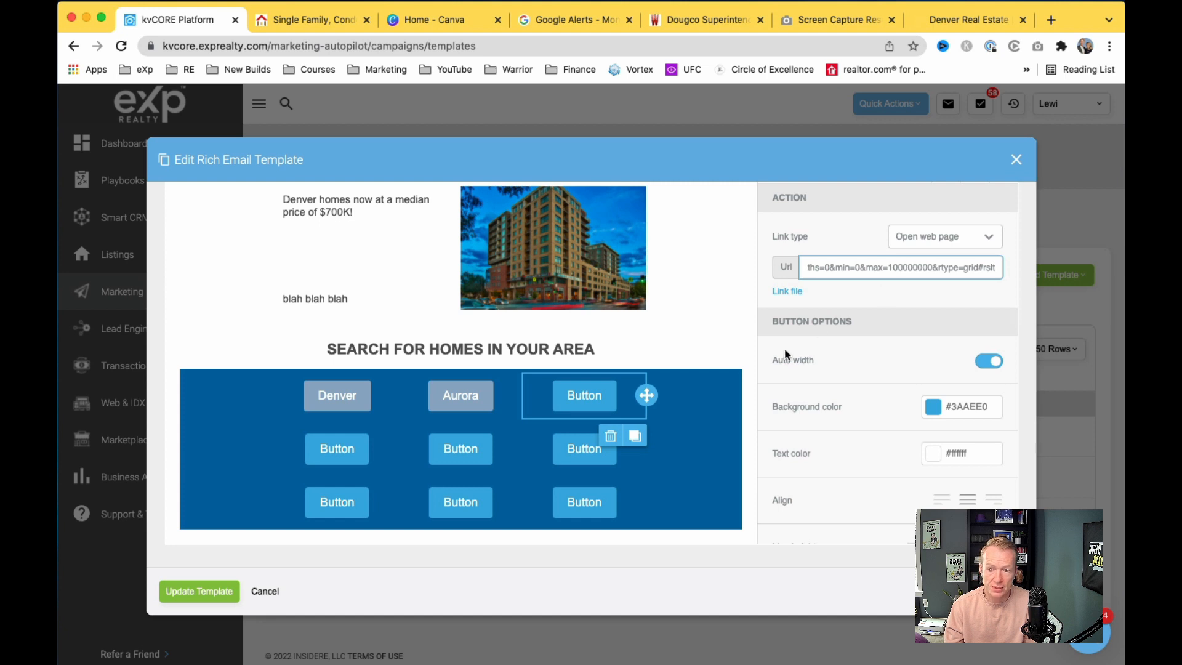
{"action": "left_click", "coordinate": [934, 406]}
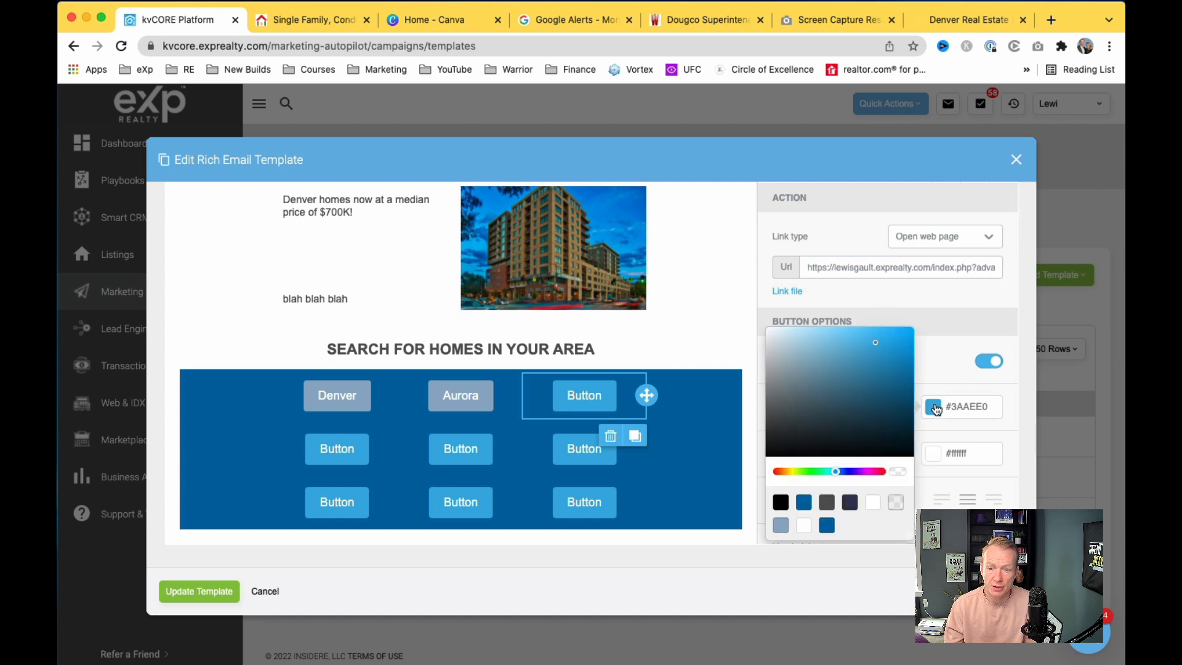
{"action": "left_click", "coordinate": [781, 525]}
Step: Change the third button's label from 'Button' to 'Evergreen'
{"action": "double_click", "coordinate": [594, 396]}
{"action": "type", "text": "Evergreen"}
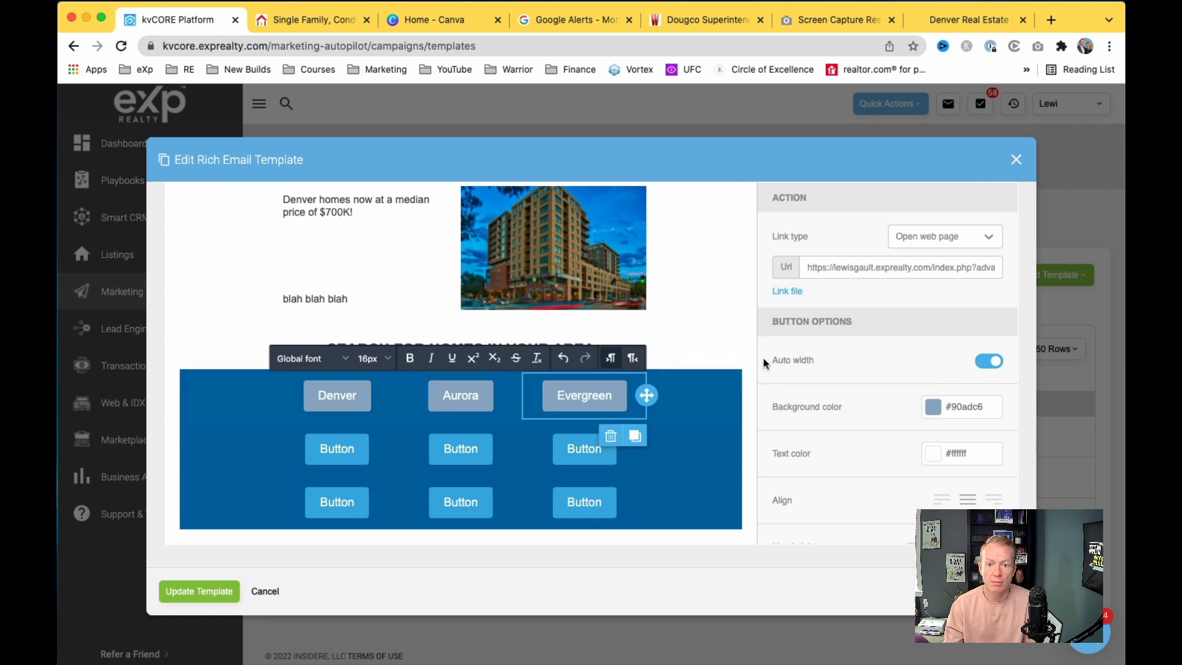
{"action": "left_click", "coordinate": [749, 372]}
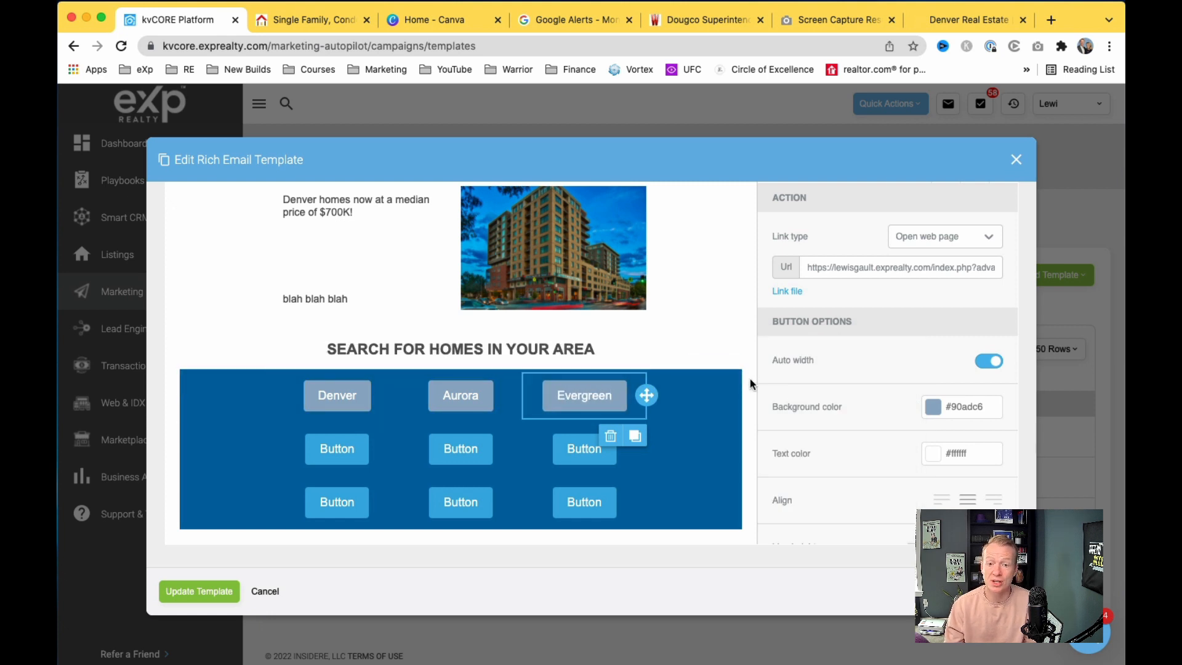
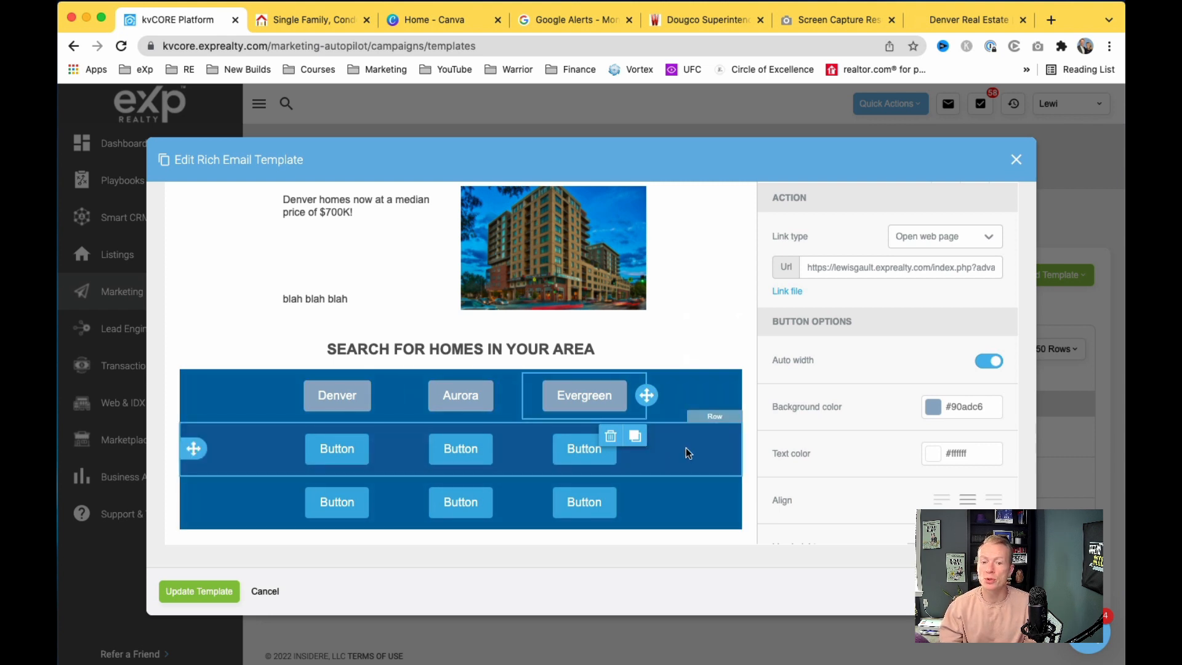
Step: Select the middle button row to bring up its Row properties panel
{"action": "left_click", "coordinate": [652, 454]}
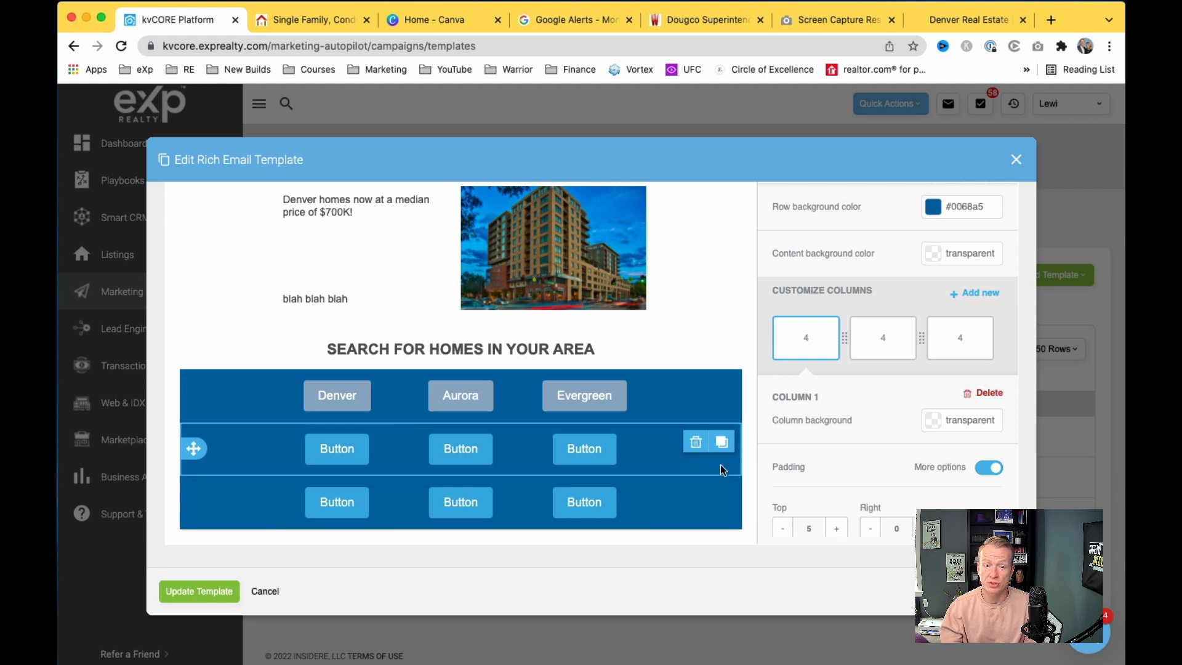
{"action": "left_click", "coordinate": [734, 401]}
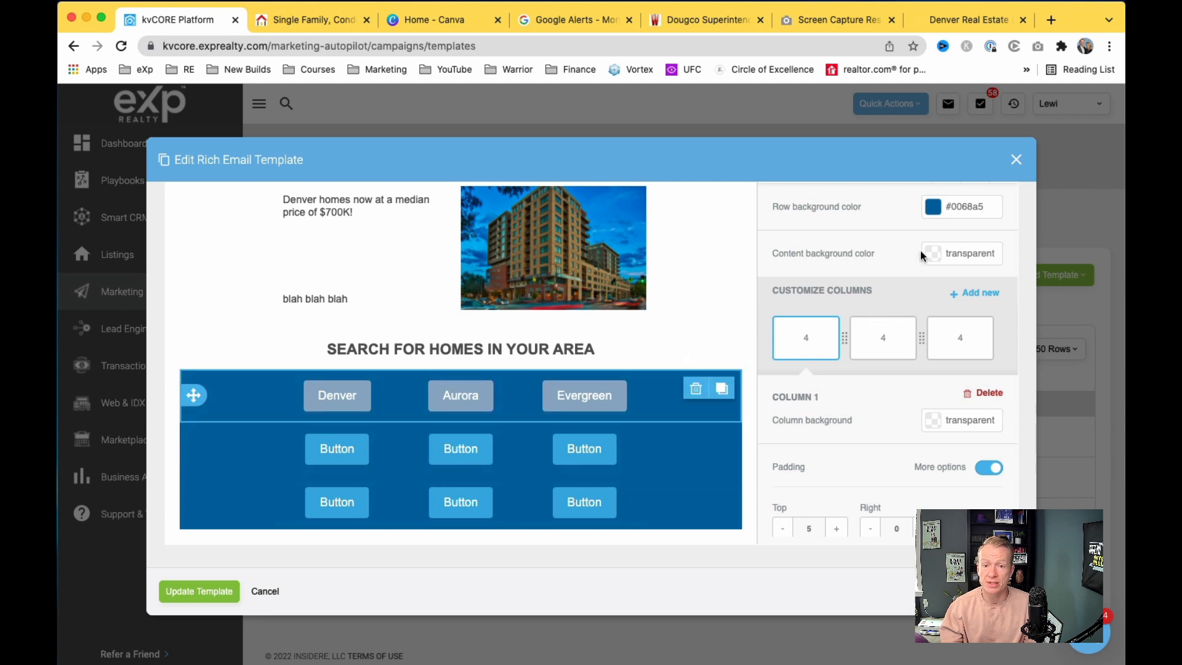
{"action": "left_click", "coordinate": [934, 212]}
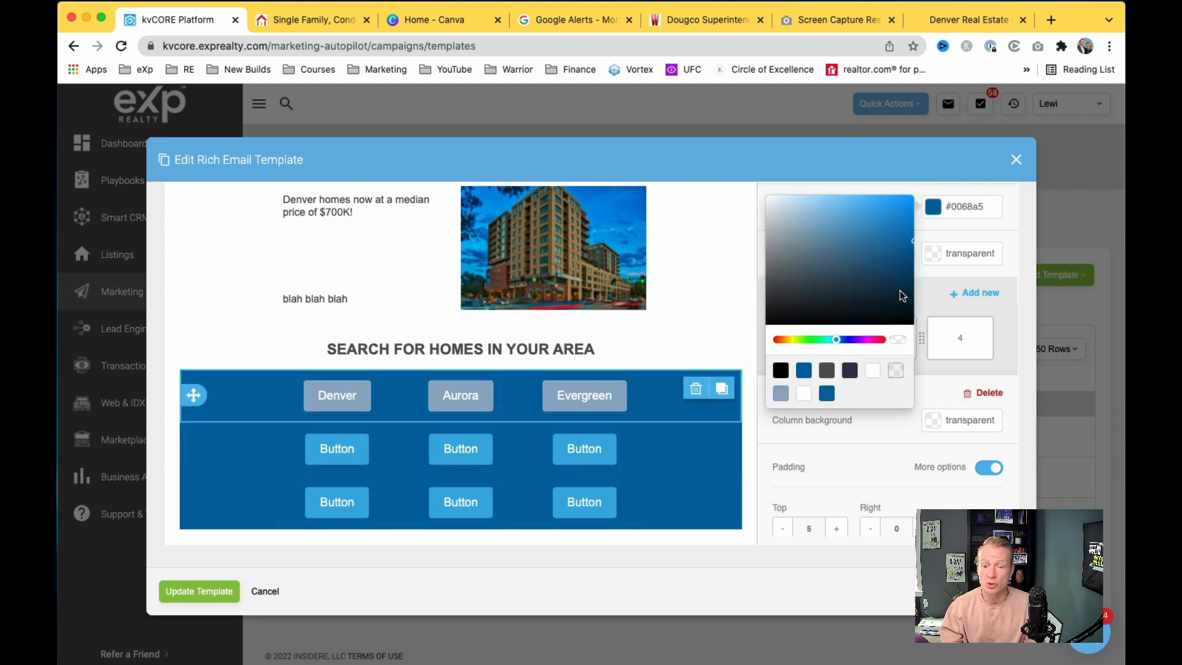
{"action": "left_click", "coordinate": [873, 370]}
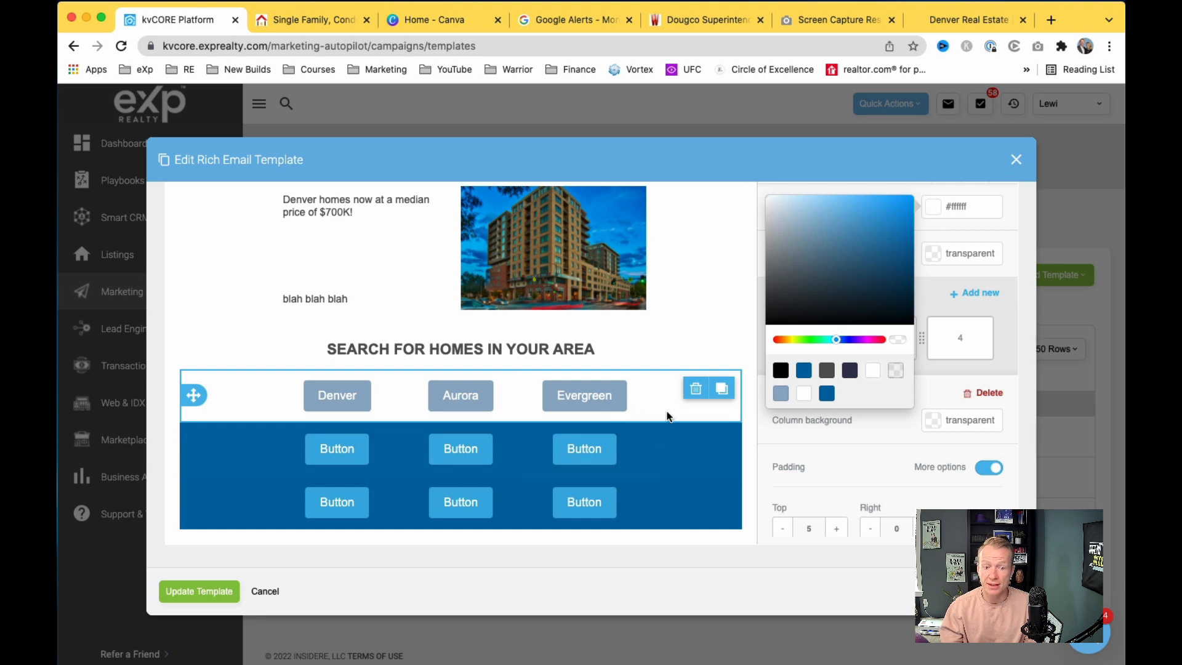
{"action": "left_click", "coordinate": [804, 371]}
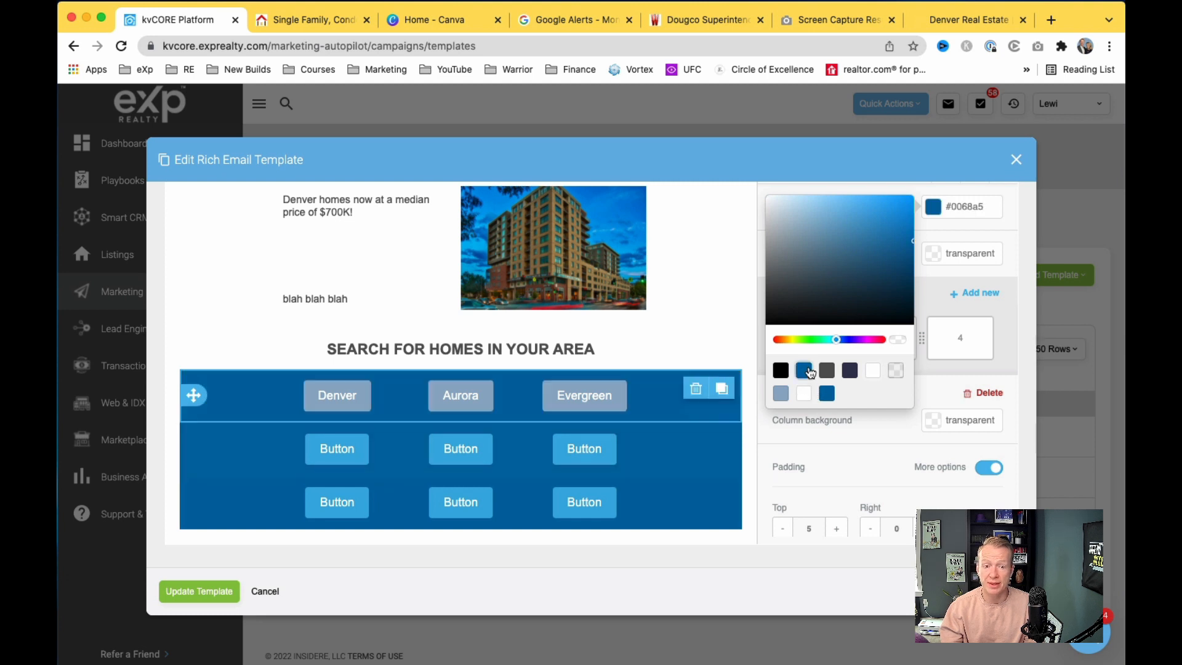
{"action": "left_click", "coordinate": [746, 369]}
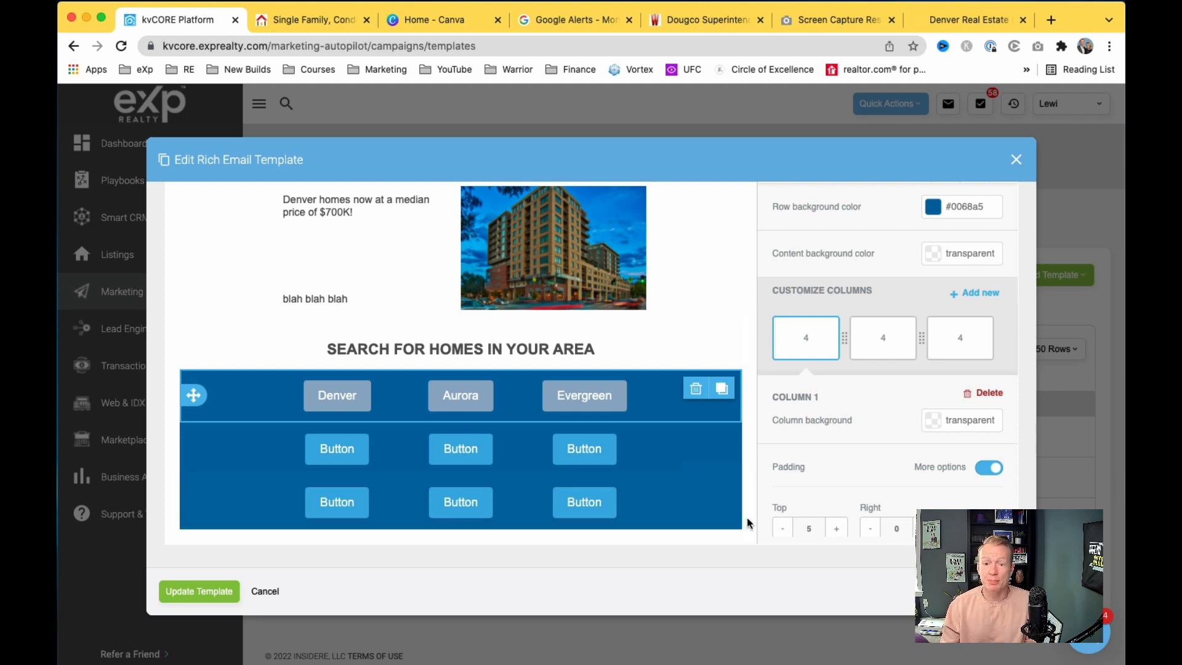
Step: Drag a one-column row in directly beneath the search-buttons section
{"action": "scroll", "coordinate": [823, 413], "scroll_direction": "up", "scroll_amount": 10}
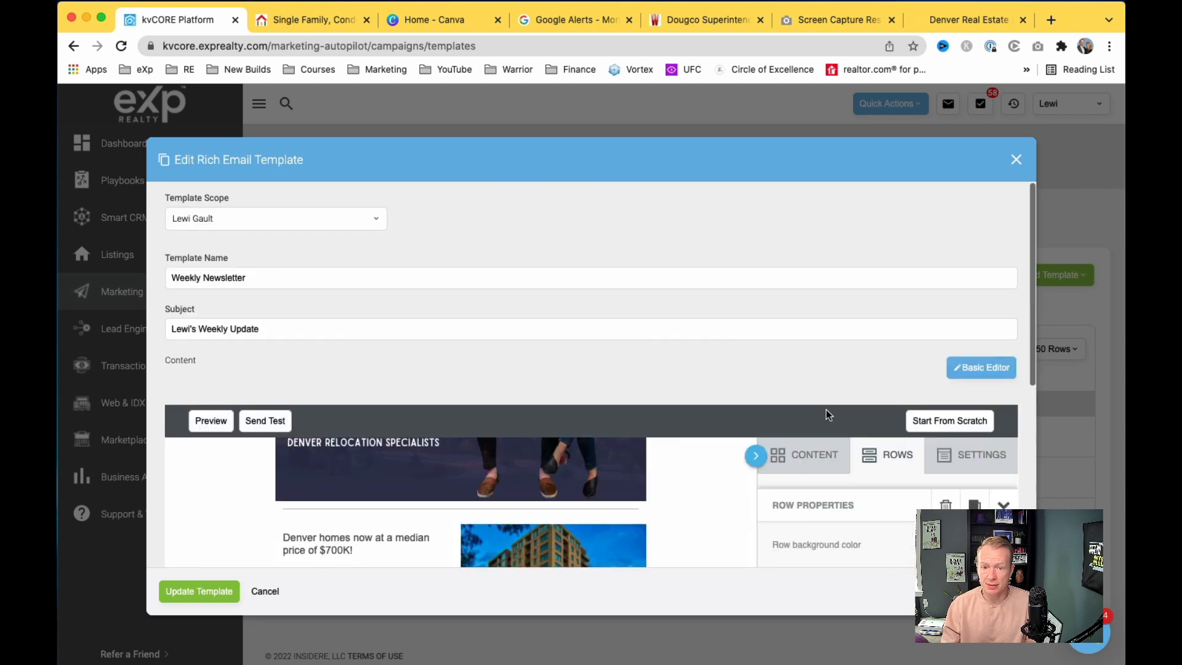
{"action": "left_click", "coordinate": [811, 454]}
{"action": "scroll", "coordinate": [708, 535], "scroll_direction": "down", "scroll_amount": 5}
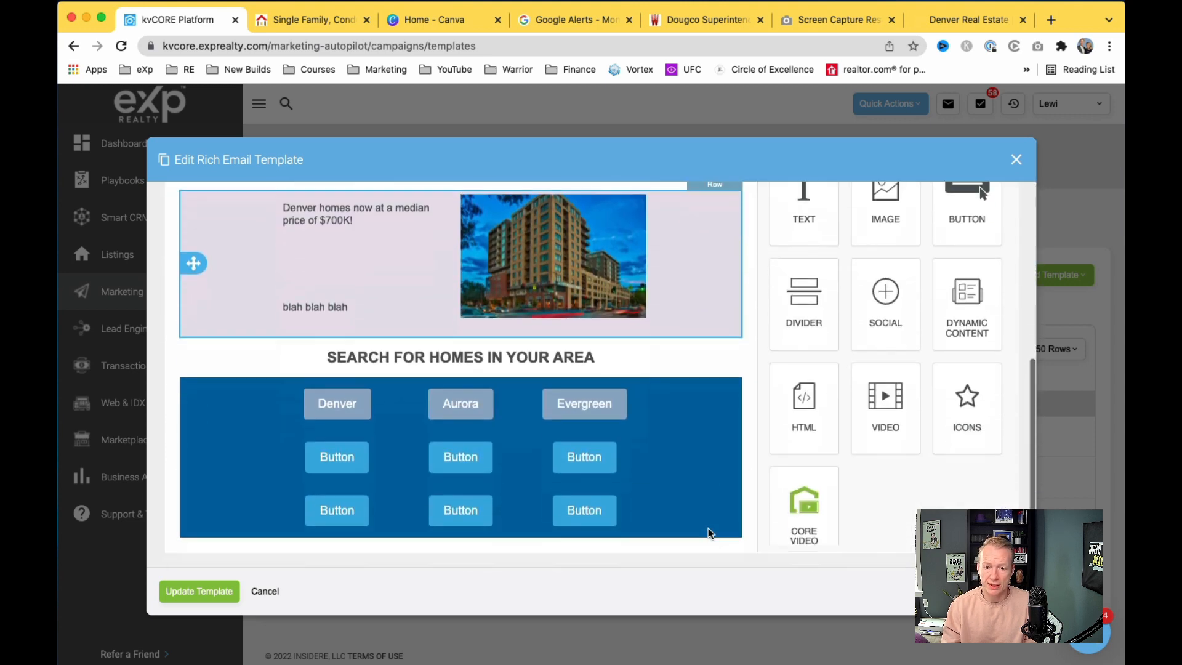
{"action": "scroll", "coordinate": [844, 298], "scroll_direction": "up", "scroll_amount": 5}
{"action": "left_click", "coordinate": [888, 373]}
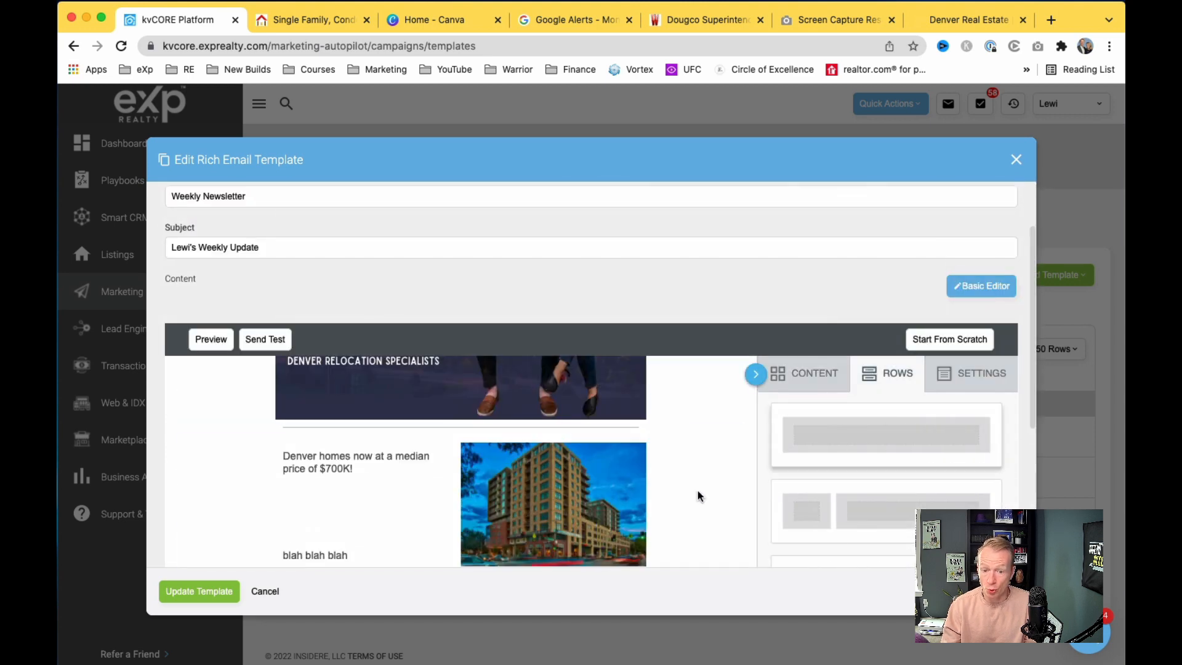
{"action": "scroll", "coordinate": [698, 493], "scroll_direction": "down", "scroll_amount": 5}
{"action": "mouse_move", "coordinate": [841, 238]}
{"action": "left_mouse_down"}
{"action": "mouse_move", "coordinate": [748, 278]}
{"action": "mouse_move", "coordinate": [541, 548]}
{"action": "mouse_move", "coordinate": [562, 501]}
{"action": "mouse_move", "coordinate": [533, 534]}
{"action": "mouse_move", "coordinate": [534, 523]}
{"action": "left_mouse_up"}
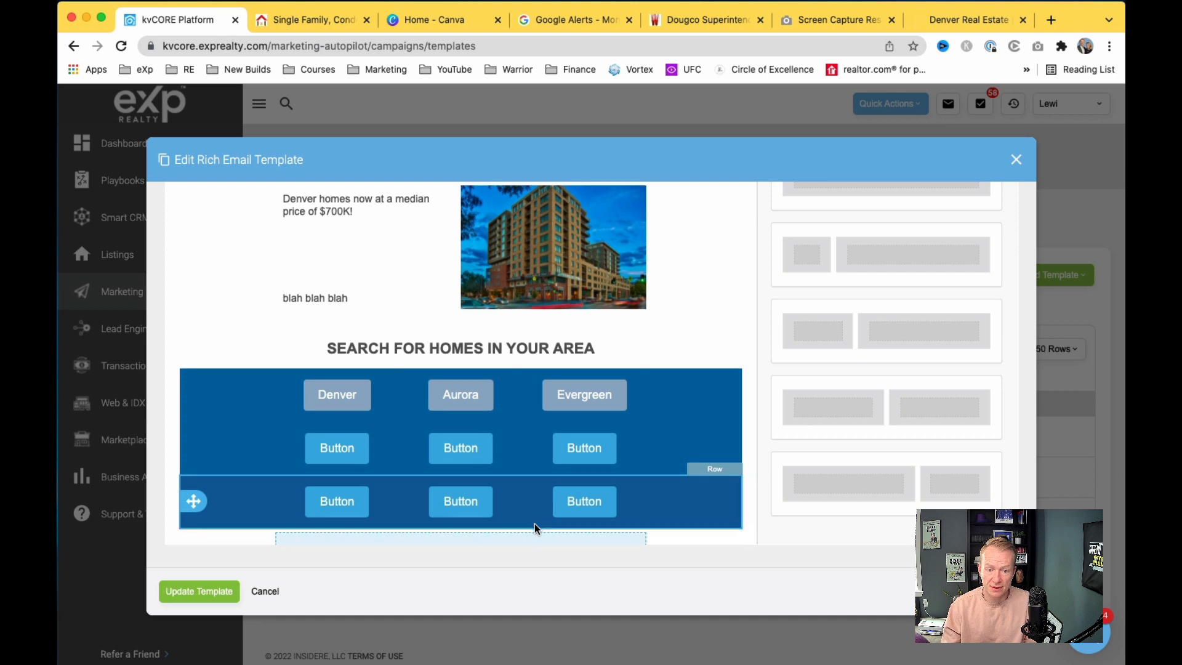
Step: Drop a Text block into the new empty row and start editing it
{"action": "scroll", "coordinate": [535, 523], "scroll_direction": "down", "scroll_amount": 2}
{"action": "scroll", "coordinate": [936, 289], "scroll_direction": "up", "scroll_amount": 3}
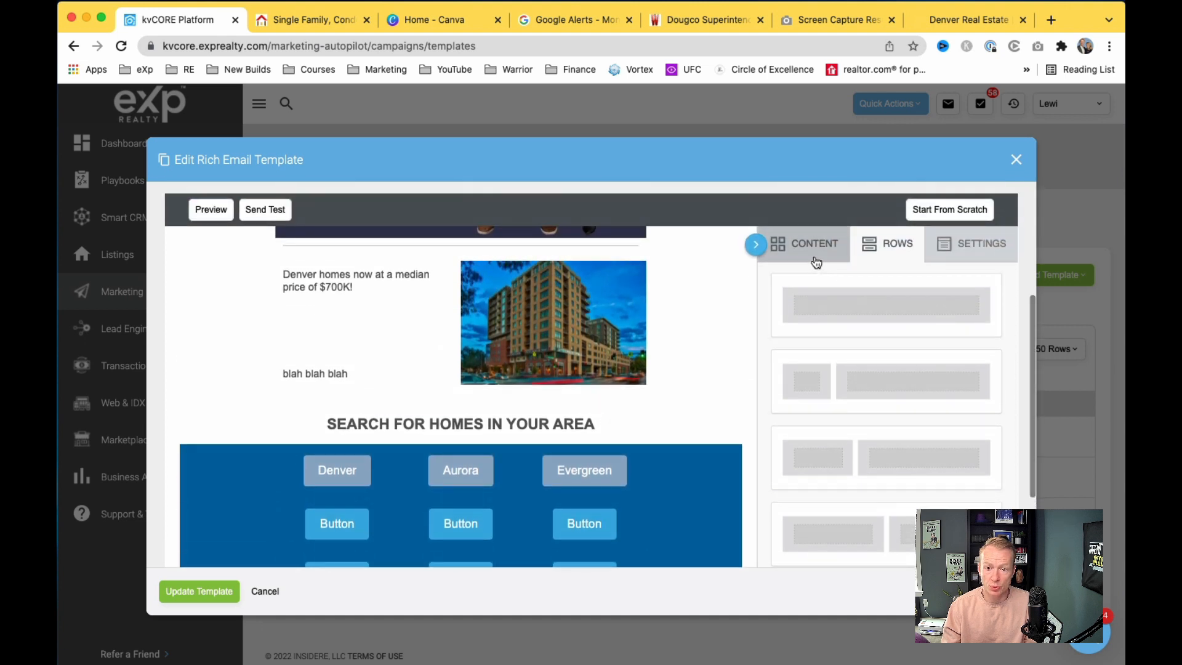
{"action": "left_click", "coordinate": [813, 246]}
{"action": "scroll", "coordinate": [746, 349], "scroll_direction": "down", "scroll_amount": 3}
{"action": "mouse_move", "coordinate": [806, 198]}
{"action": "left_mouse_down"}
{"action": "mouse_move", "coordinate": [816, 206]}
{"action": "mouse_move", "coordinate": [628, 471]}
{"action": "mouse_move", "coordinate": [549, 500]}
{"action": "left_mouse_up"}
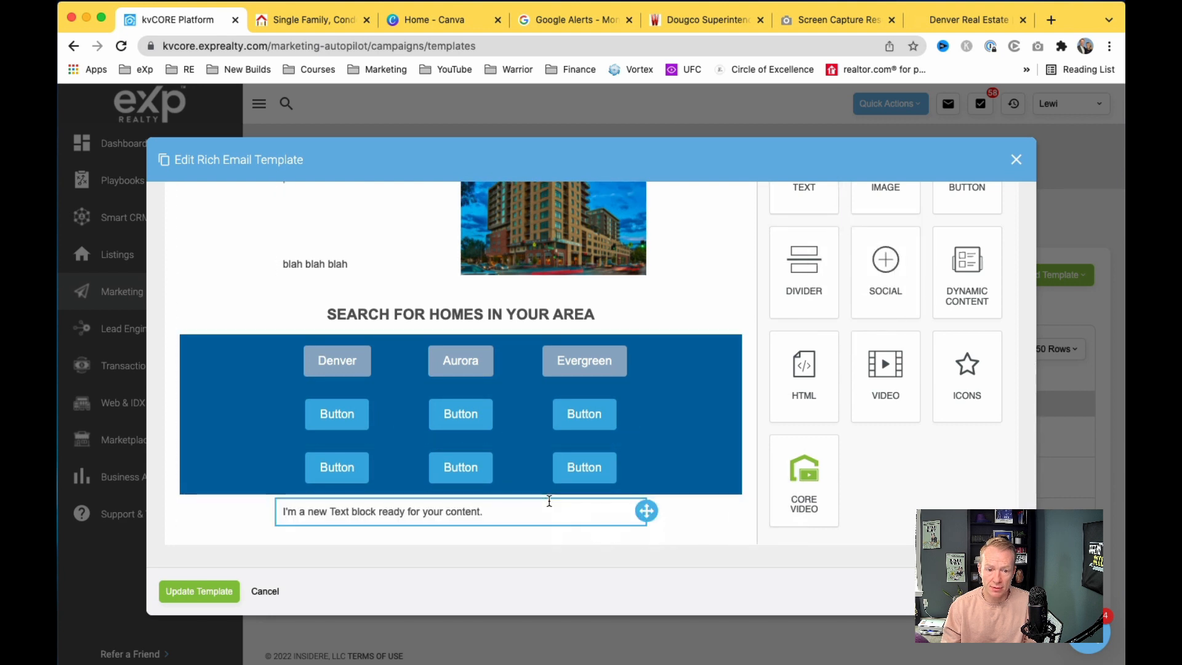
{"action": "left_click", "coordinate": [494, 511]}
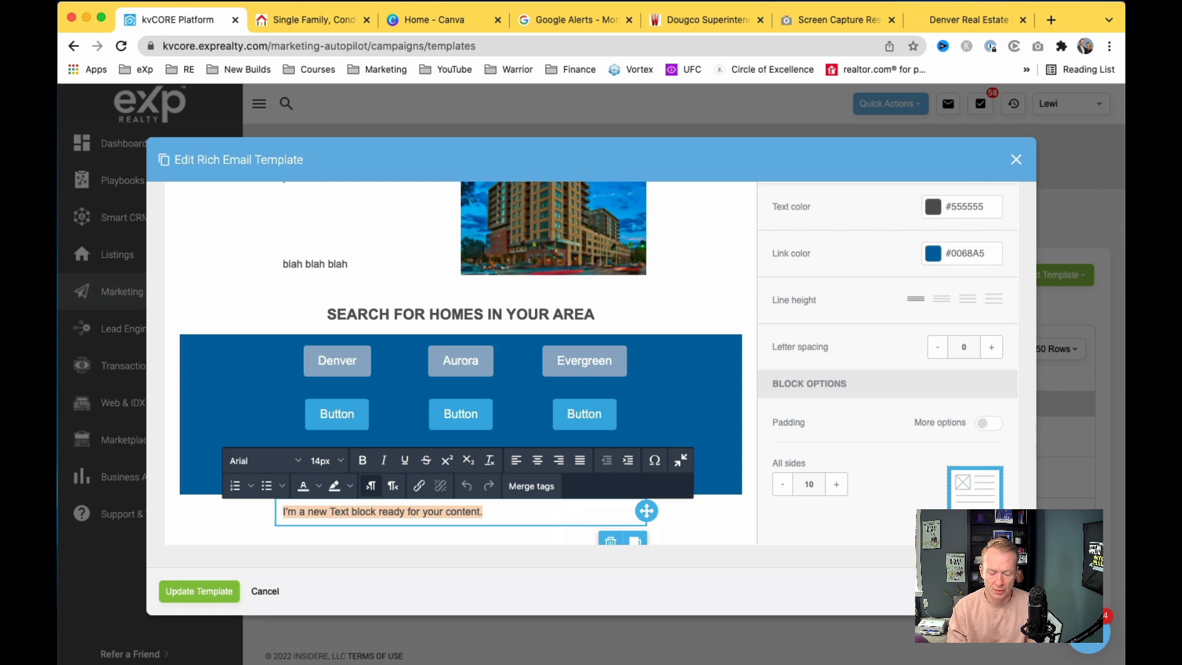
Step: Enter 'CONTACT US NOW FOR HOME TOURS' with the phone number, centered and bold
{"action": "type", "text": "CONTACT"}
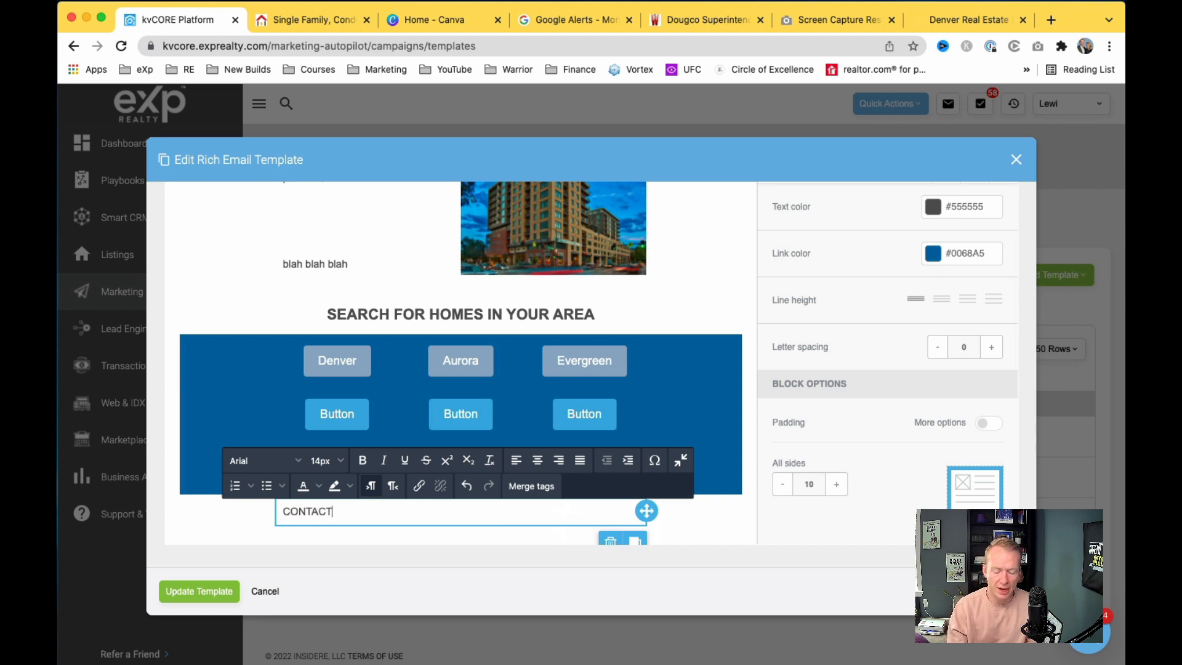
{"action": "type", "text": " US NOW "}
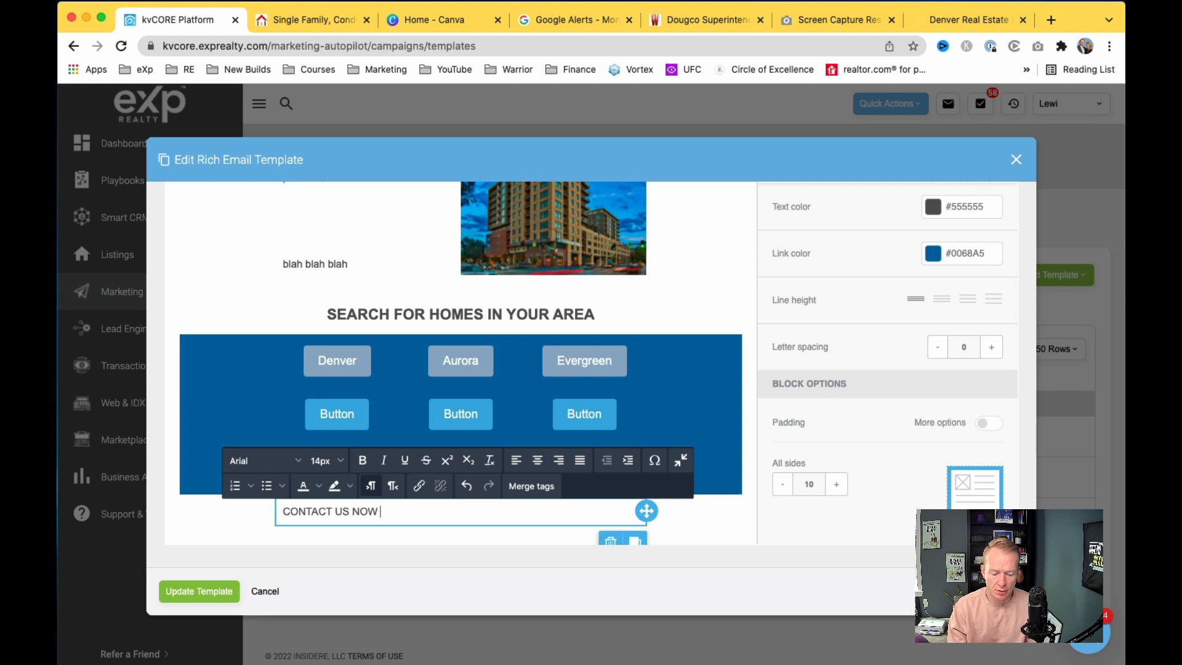
{"action": "type", "text": "FOR HOME TOURS"}
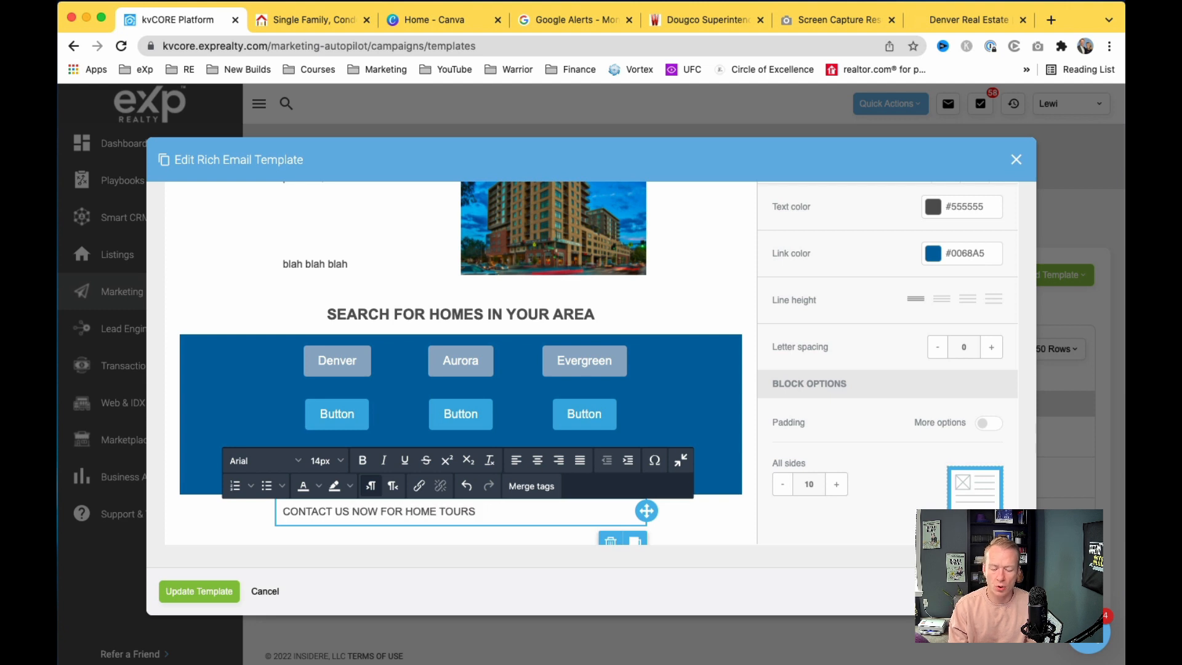
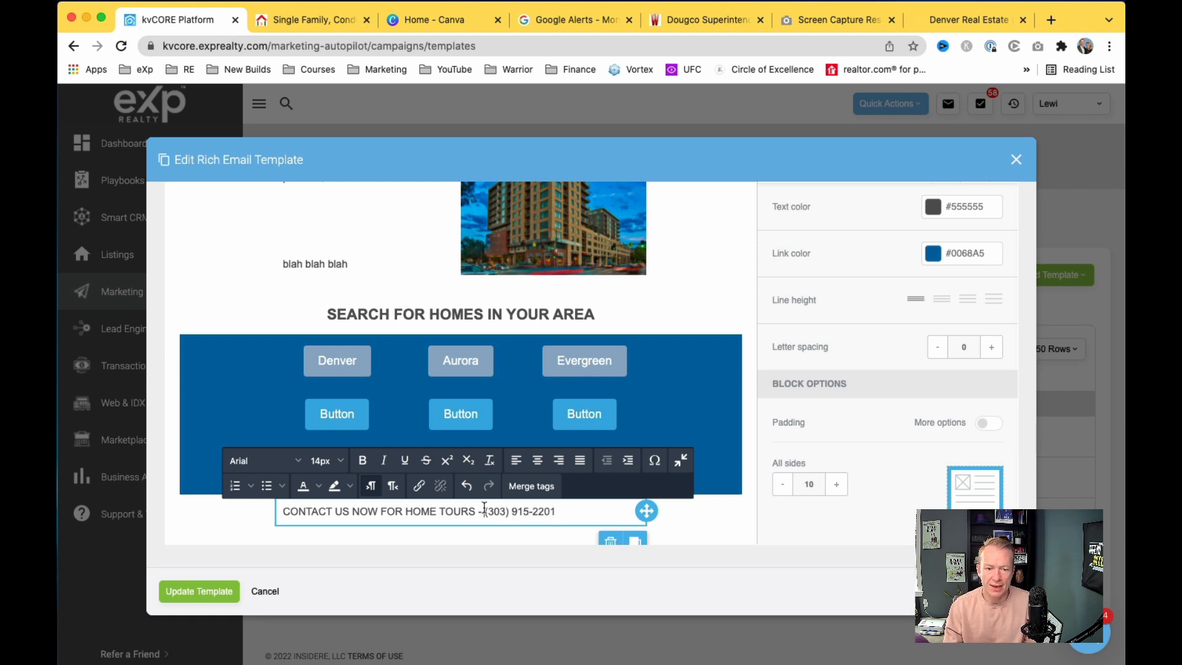
{"action": "triple_click", "coordinate": [461, 509]}
{"action": "left_click", "coordinate": [537, 461]}
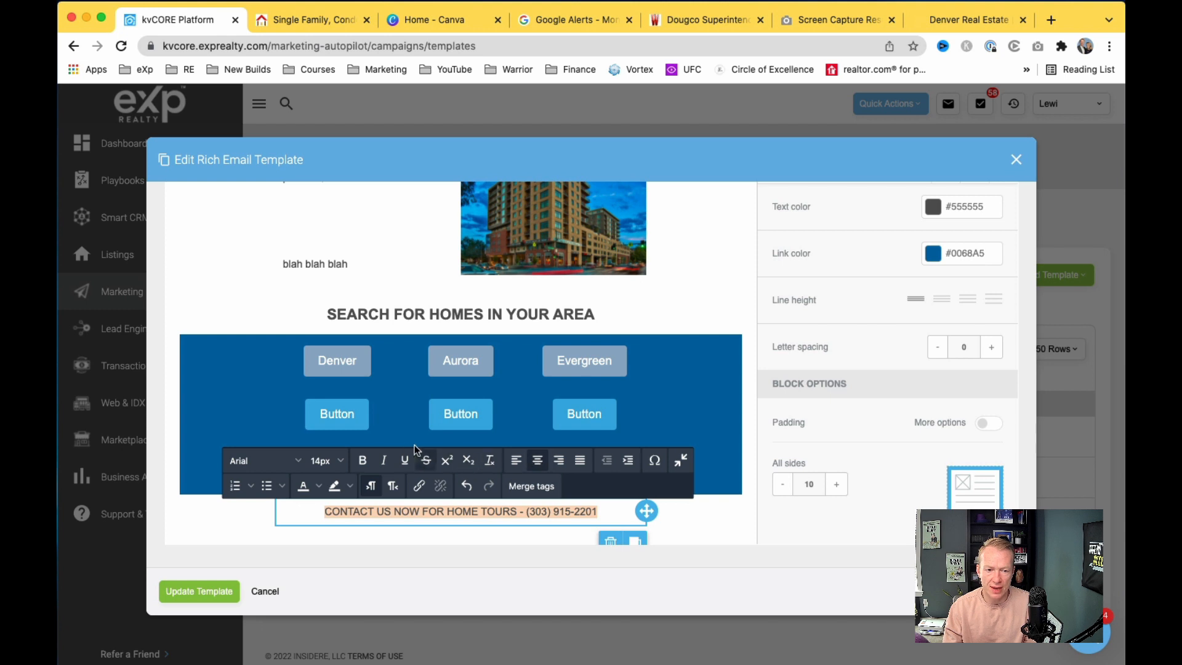
{"action": "left_click", "coordinate": [362, 460]}
Step: Set the contact line's font size to 18px so it fits on one line
{"action": "left_click", "coordinate": [344, 463]}
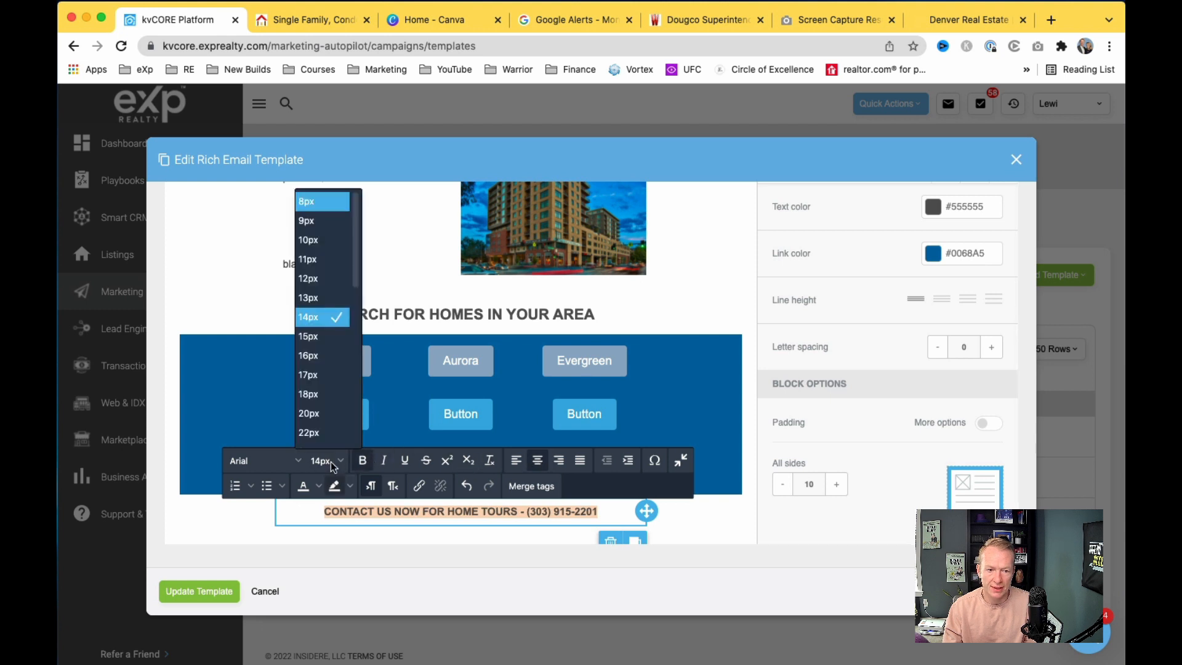
{"action": "left_click", "coordinate": [331, 401]}
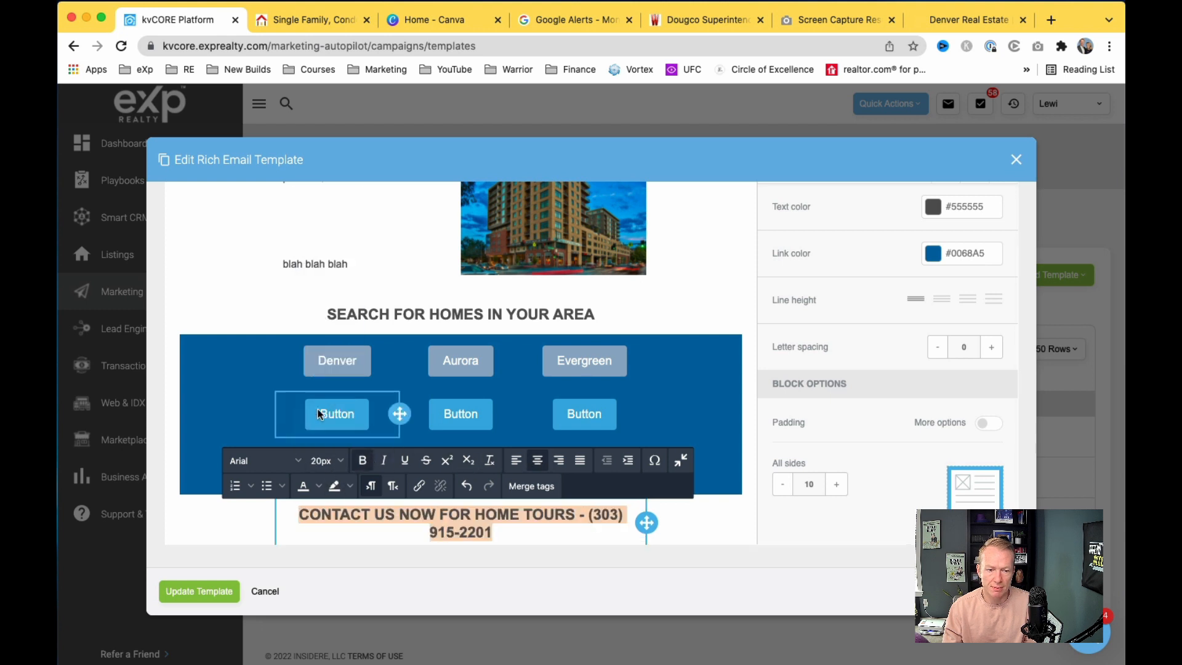
{"action": "left_click", "coordinate": [341, 461]}
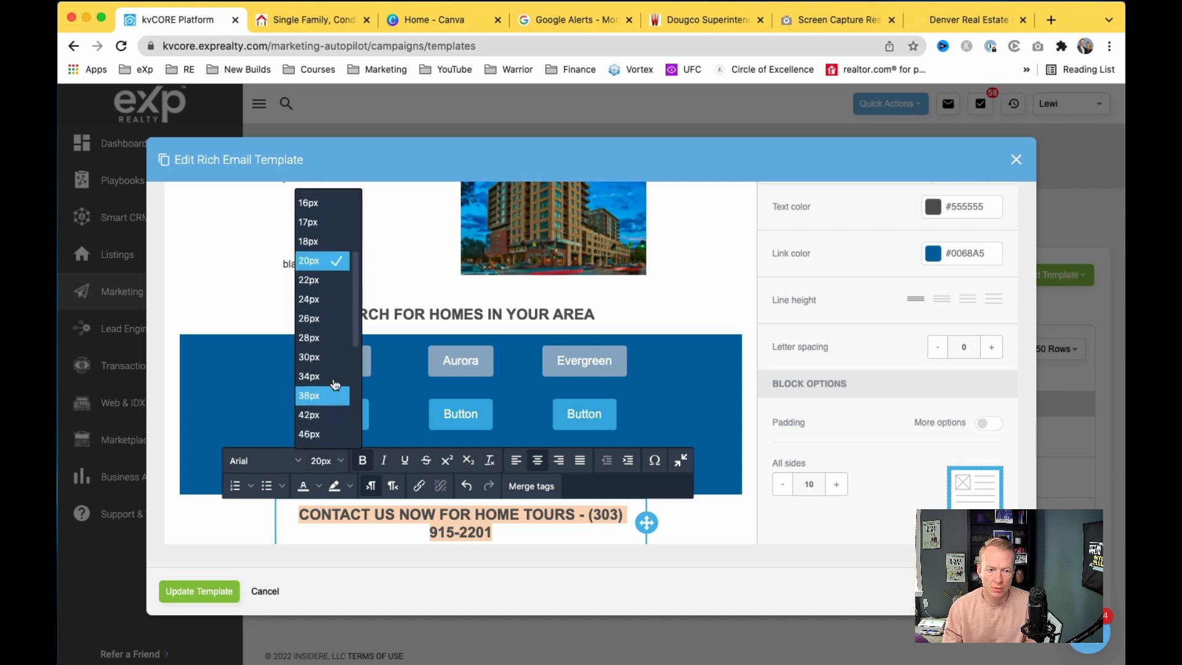
{"action": "left_click", "coordinate": [333, 241]}
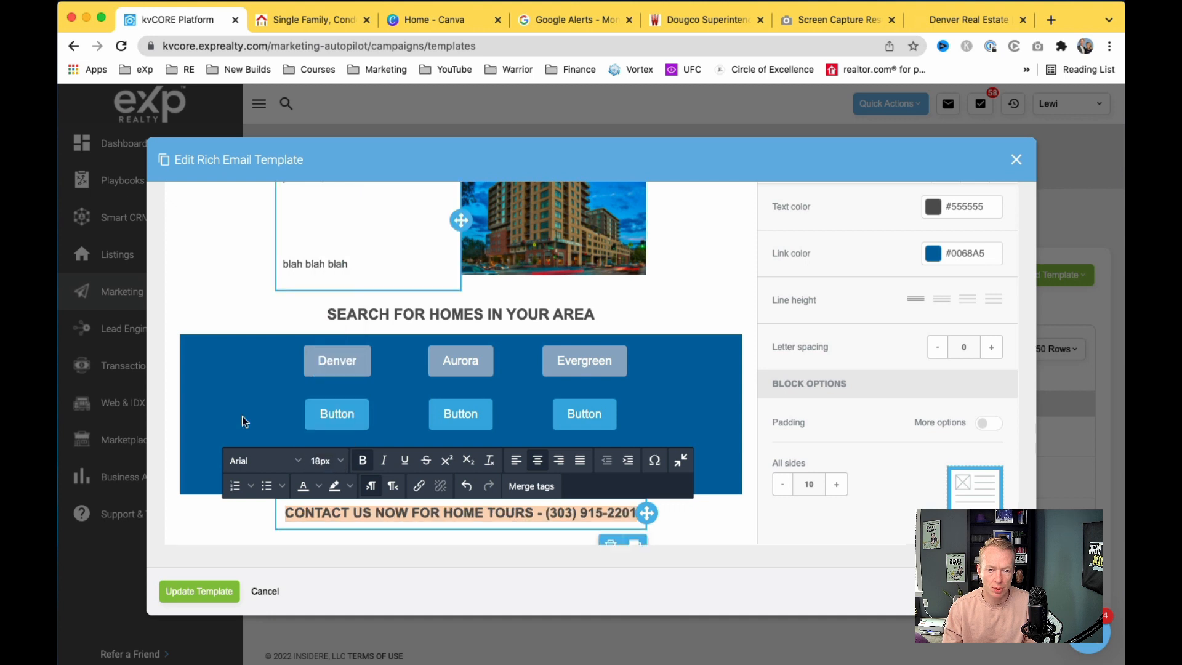
{"action": "left_click", "coordinate": [189, 505]}
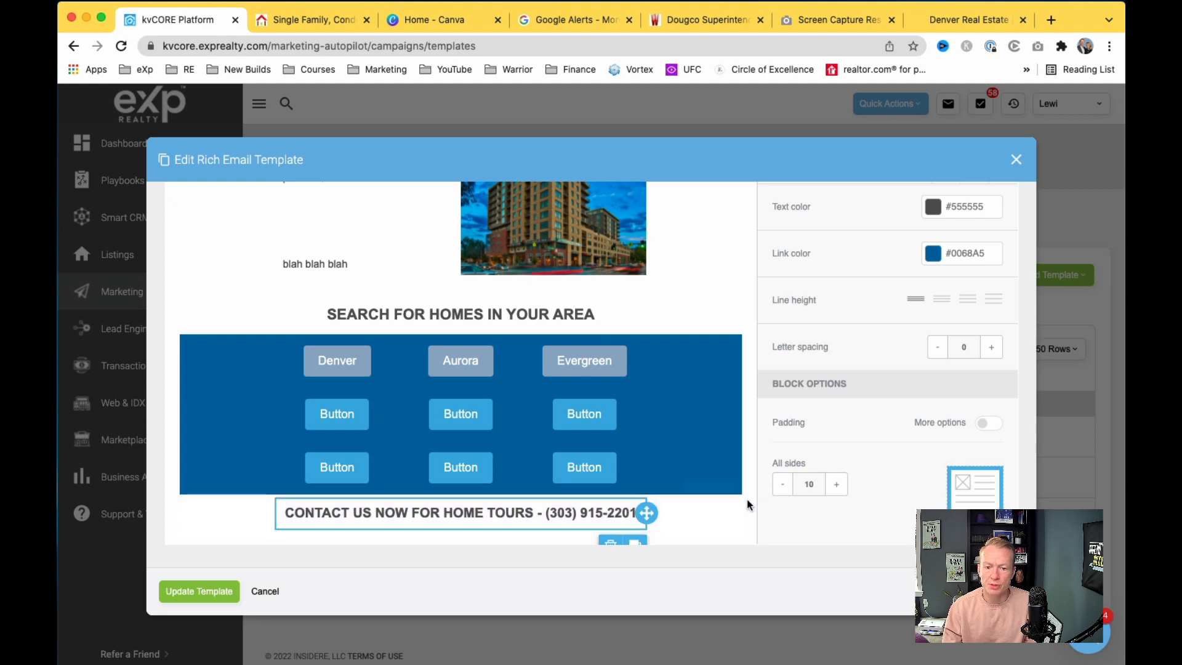
Step: Deselect the contact block, review the email, and close the Single Family listings tab
{"action": "scroll", "coordinate": [748, 498], "scroll_direction": "down", "scroll_amount": 2}
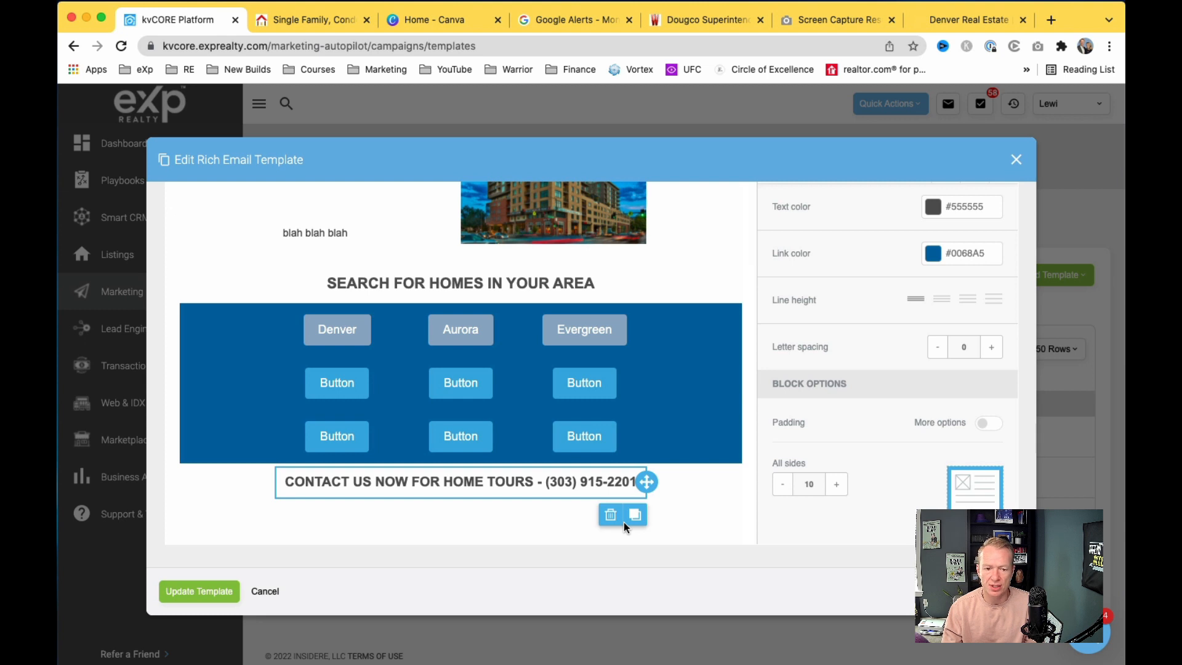
{"action": "left_click", "coordinate": [744, 517]}
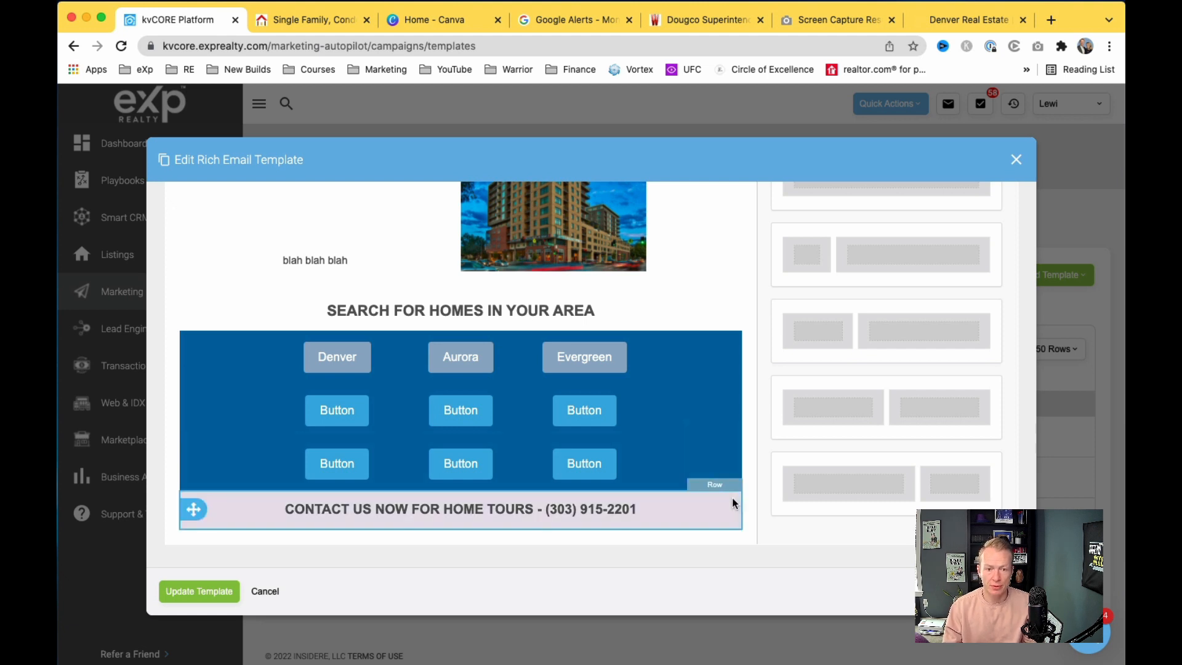
{"action": "scroll", "coordinate": [732, 425], "scroll_direction": "up", "scroll_amount": 2}
{"action": "scroll", "coordinate": [733, 425], "scroll_direction": "up", "scroll_amount": 1}
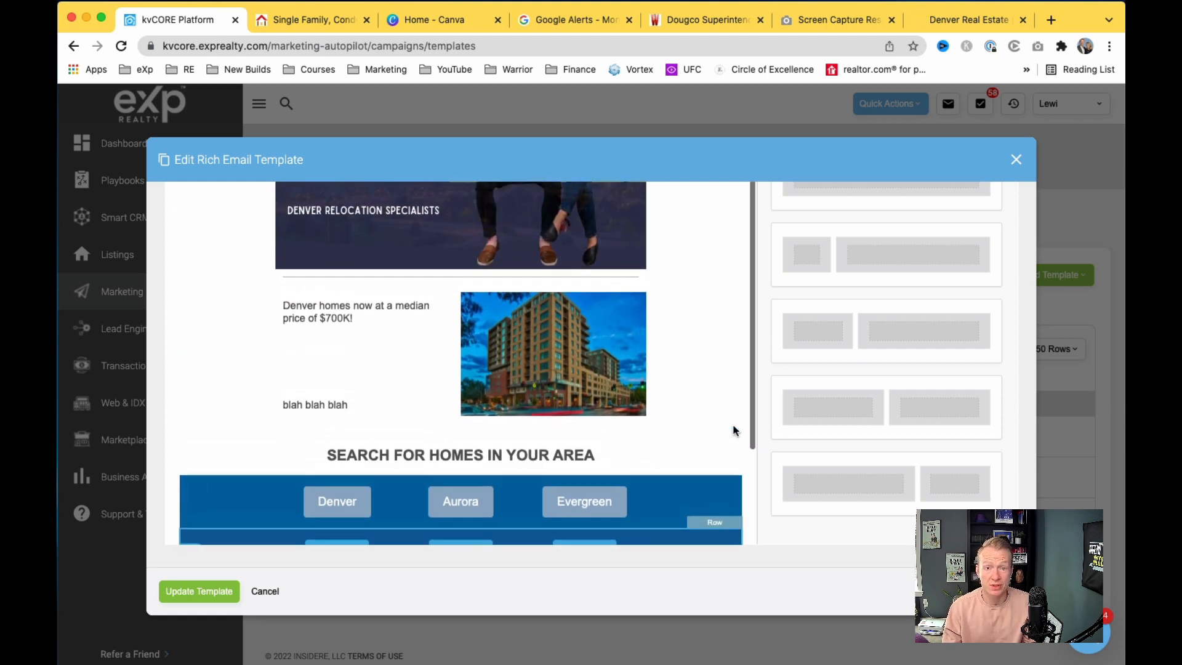
{"action": "scroll", "coordinate": [733, 425], "scroll_direction": "down", "scroll_amount": 3}
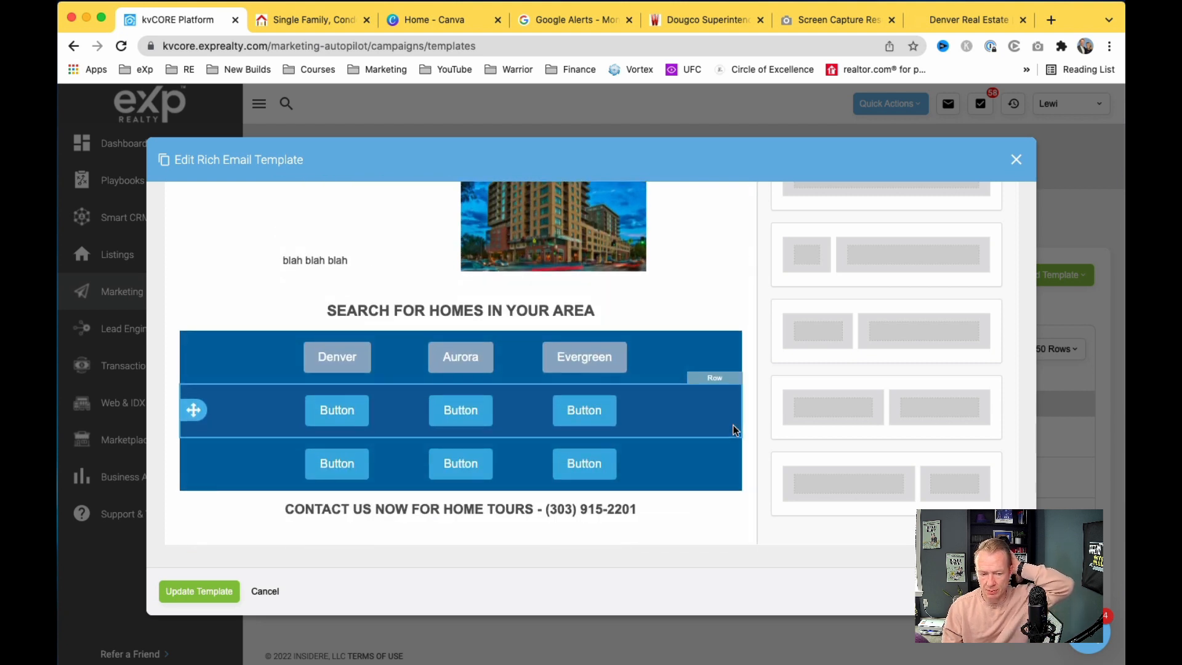
{"action": "scroll", "coordinate": [656, 481], "scroll_direction": "up", "scroll_amount": 2}
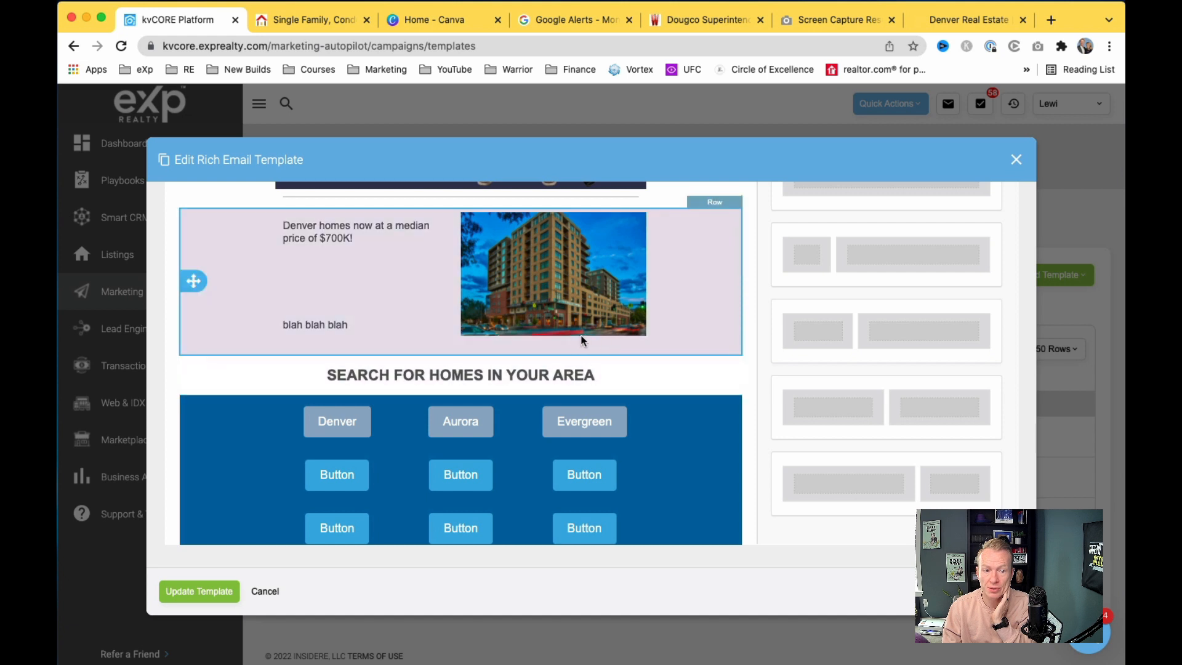
{"action": "scroll", "coordinate": [581, 335], "scroll_direction": "down", "scroll_amount": 2}
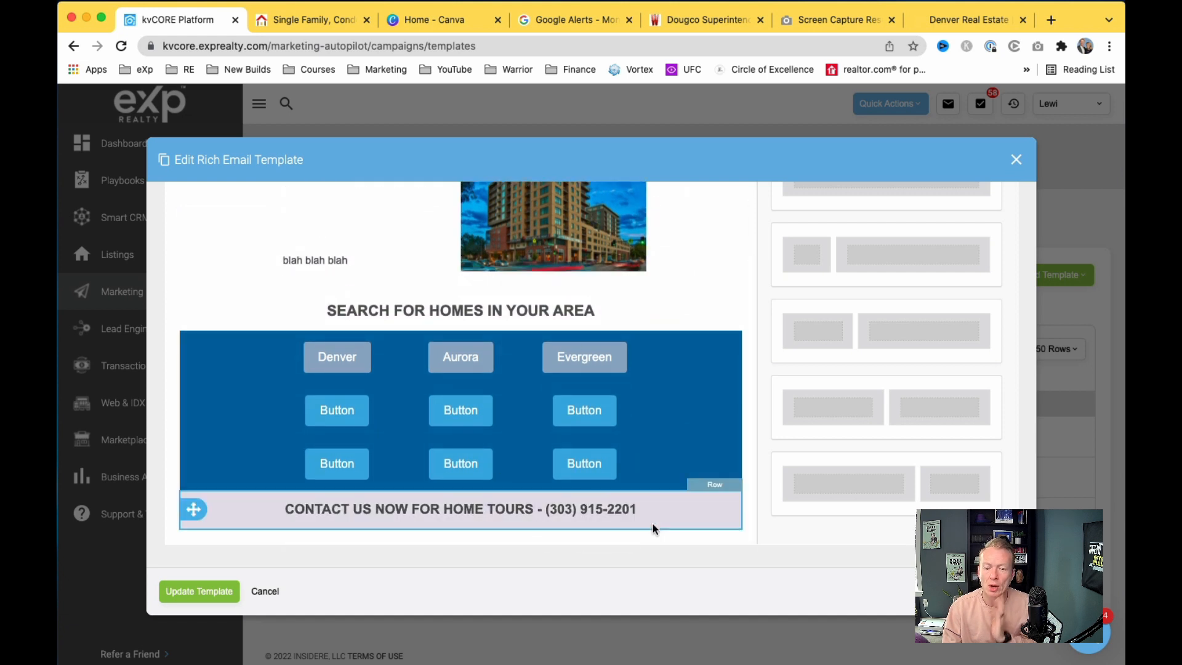
{"action": "scroll", "coordinate": [519, 302], "scroll_direction": "up", "scroll_amount": 3}
{"action": "scroll", "coordinate": [518, 301], "scroll_direction": "up", "scroll_amount": 3}
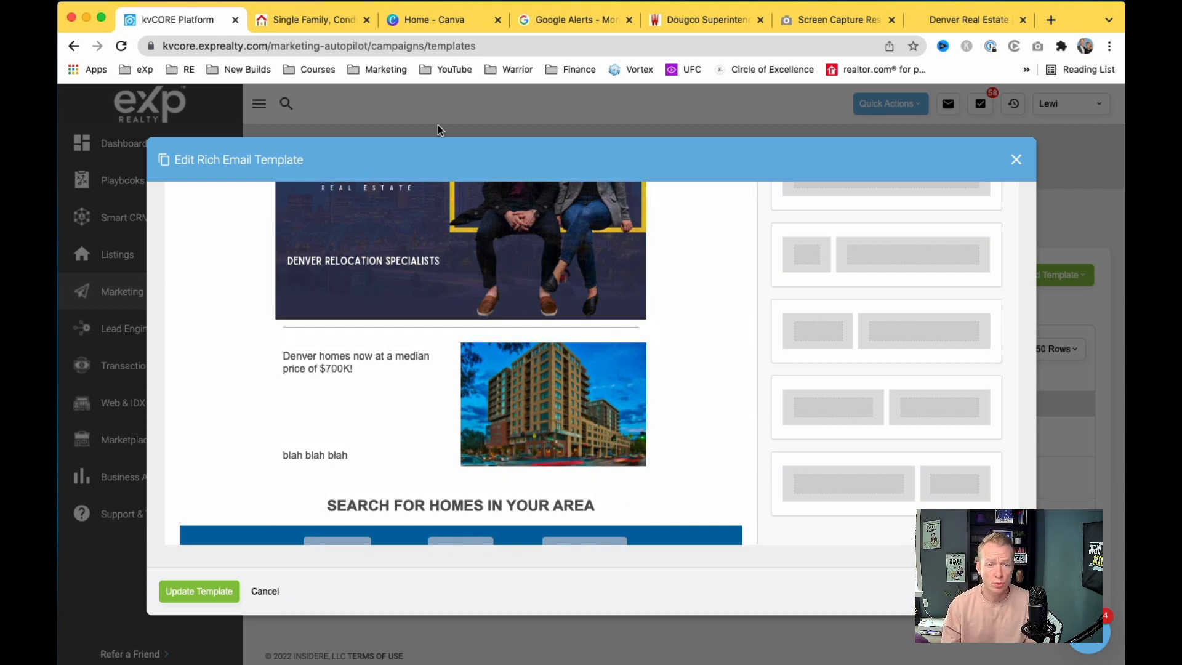
{"action": "left_click", "coordinate": [366, 20]}
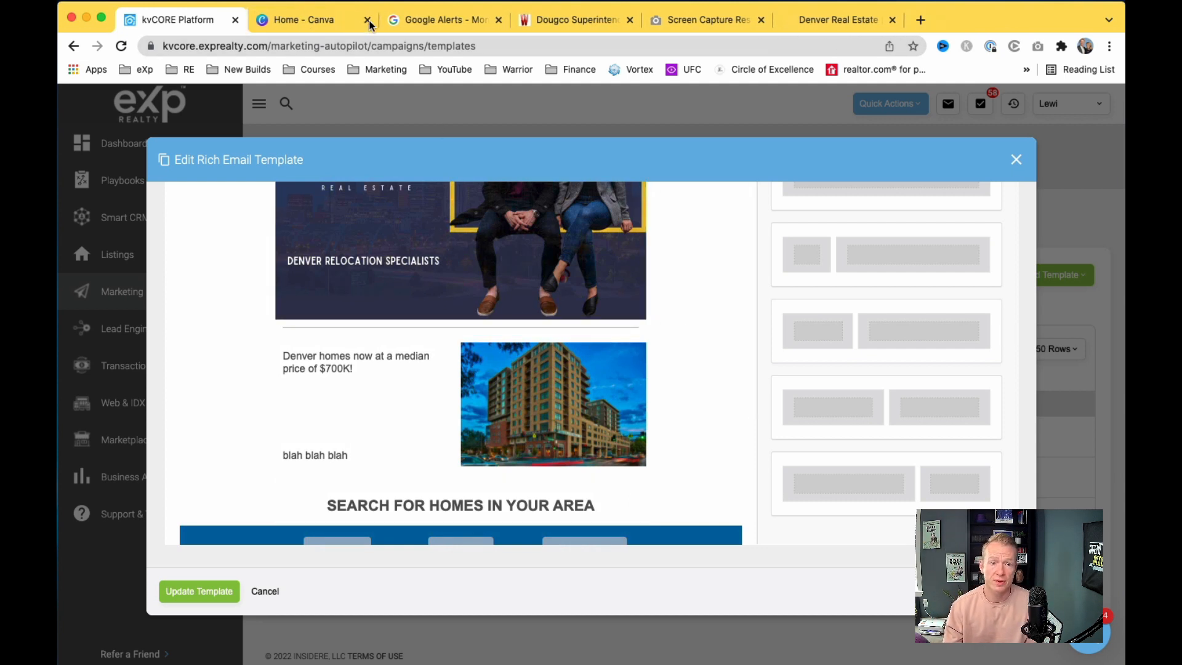
Step: Close the Google Alerts, Dougco and screen capture tabs
{"action": "left_click", "coordinate": [497, 20]}
{"action": "left_click", "coordinate": [497, 20]}
{"action": "left_click", "coordinate": [498, 20]}
Step: Load the RE Colorado Matrix dashboard for Market Watch counts, then return to Canva home
{"action": "left_click", "coordinate": [445, 19]}
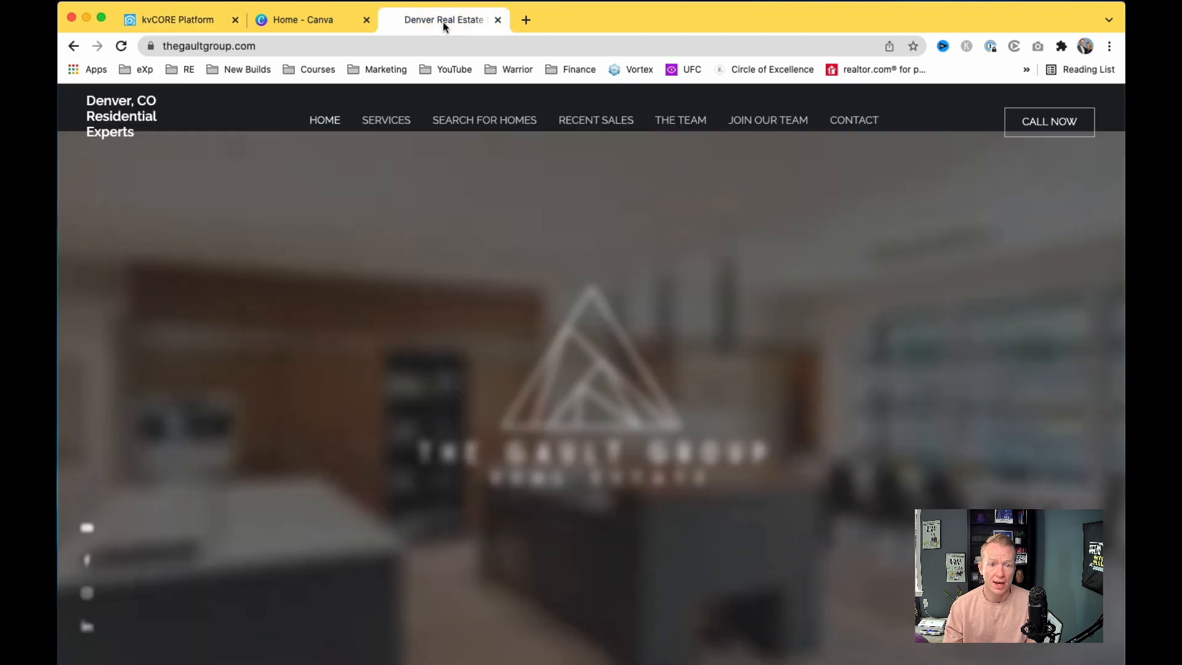
{"action": "left_click", "coordinate": [185, 69]}
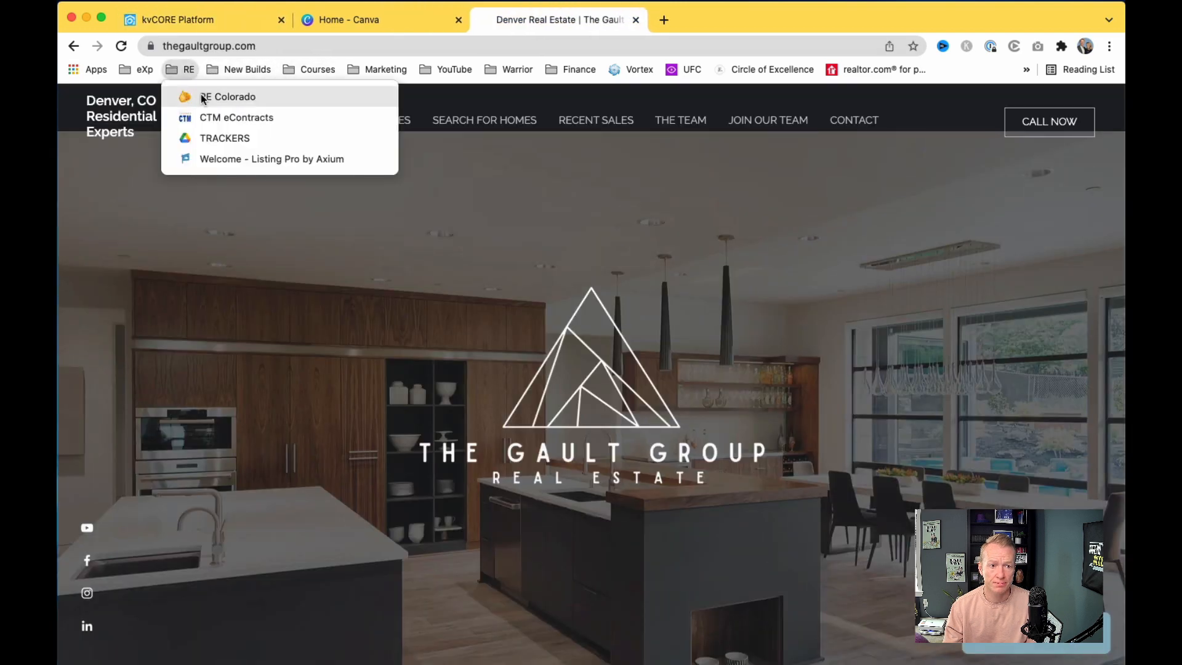
{"action": "left_click", "coordinate": [191, 97]}
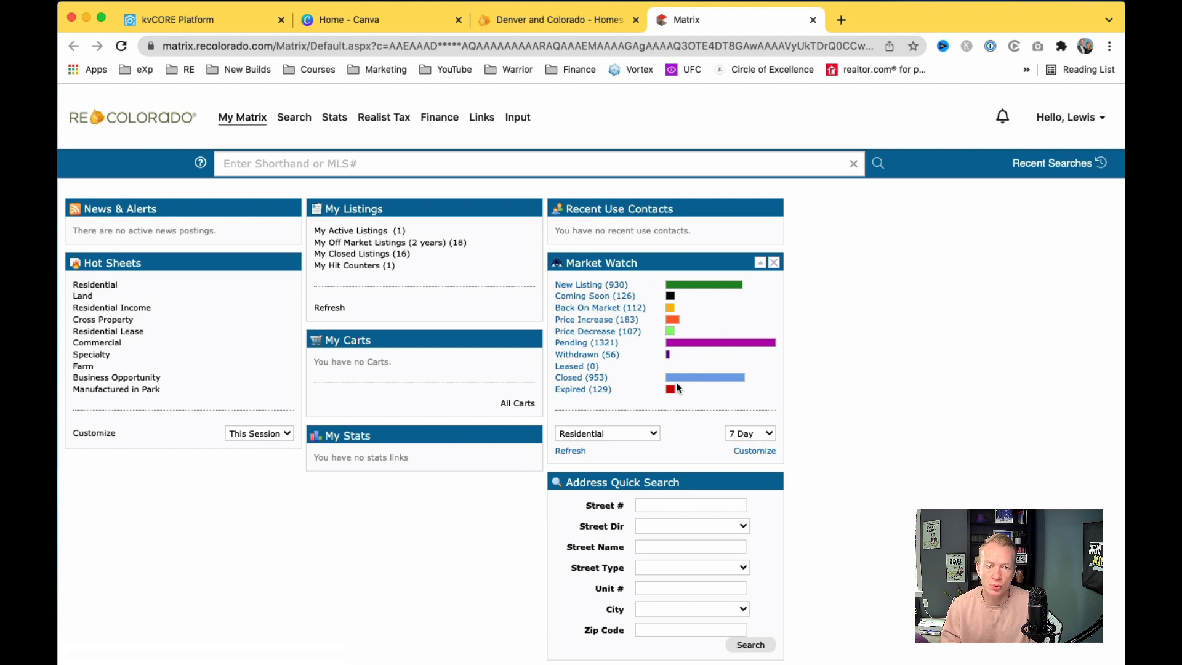
{"action": "left_click", "coordinate": [388, 21]}
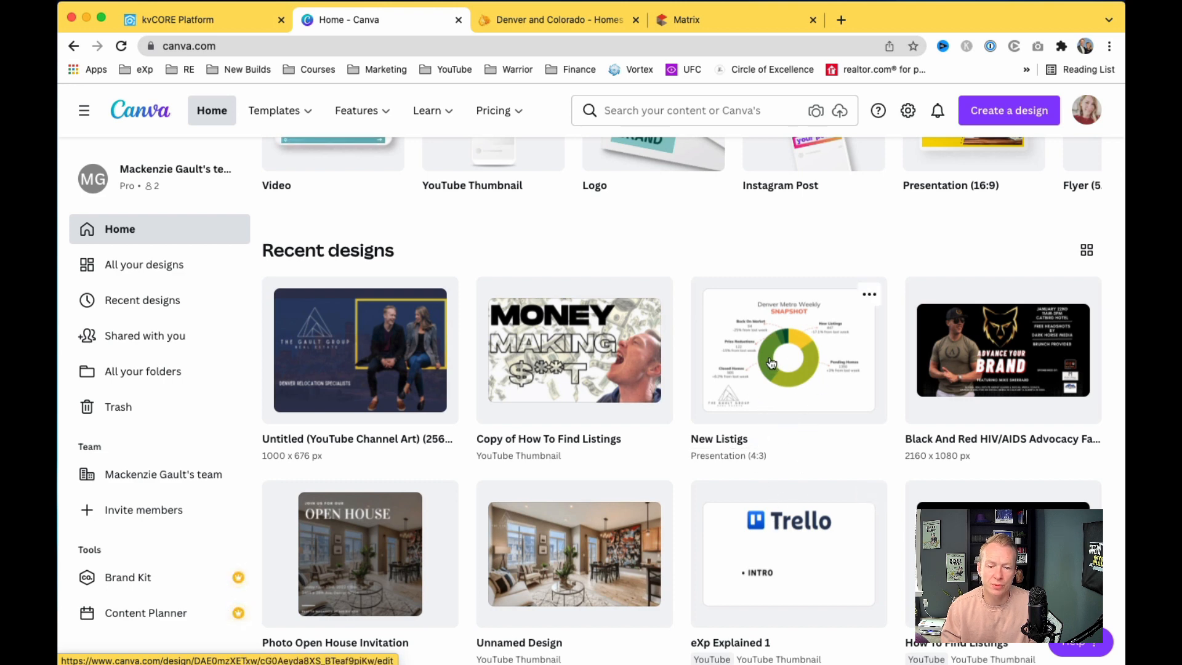
Step: Search Canva templates for 'pie chart', bringing up 19 results
{"action": "scroll", "coordinate": [770, 347], "scroll_direction": "up", "scroll_amount": 5}
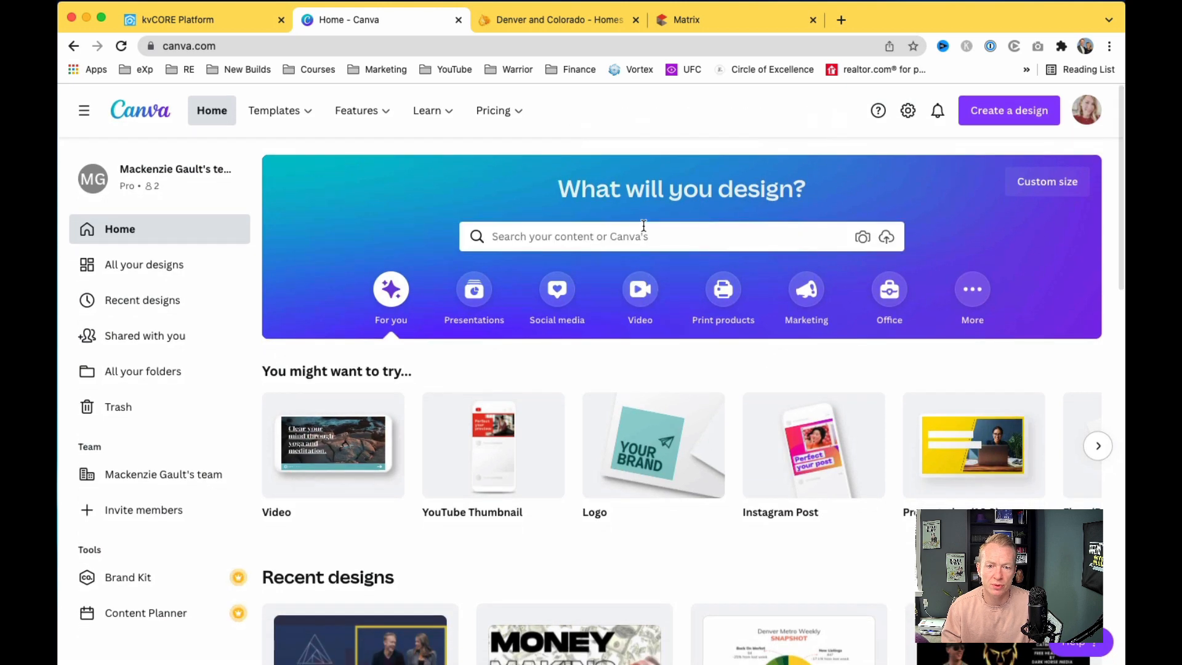
{"action": "left_click", "coordinate": [607, 240]}
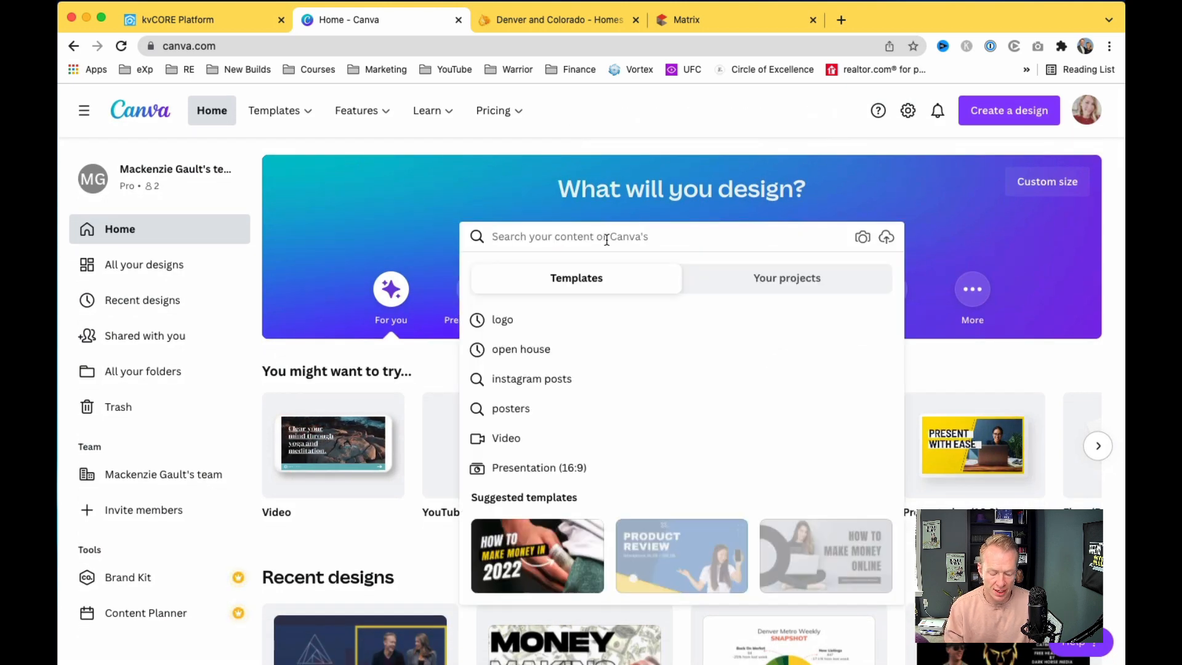
{"action": "type", "text": "c"}
{"action": "key", "text": "BackSpace"}
{"action": "type", "text": "pie chart"}
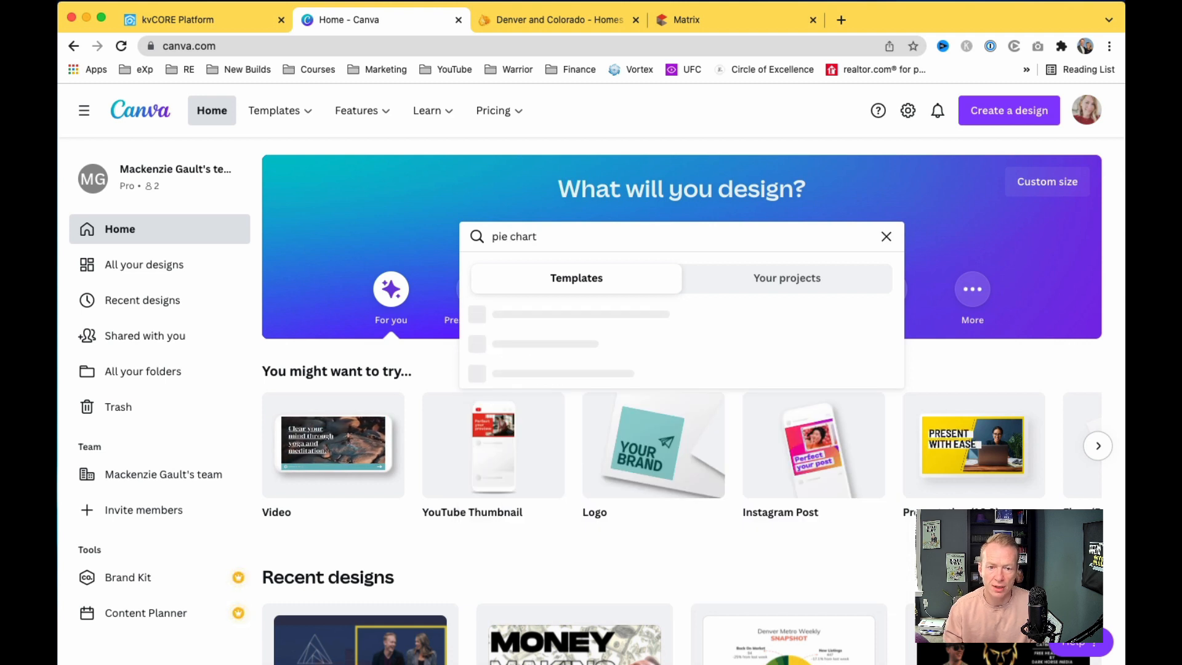
{"action": "key", "text": "Return"}
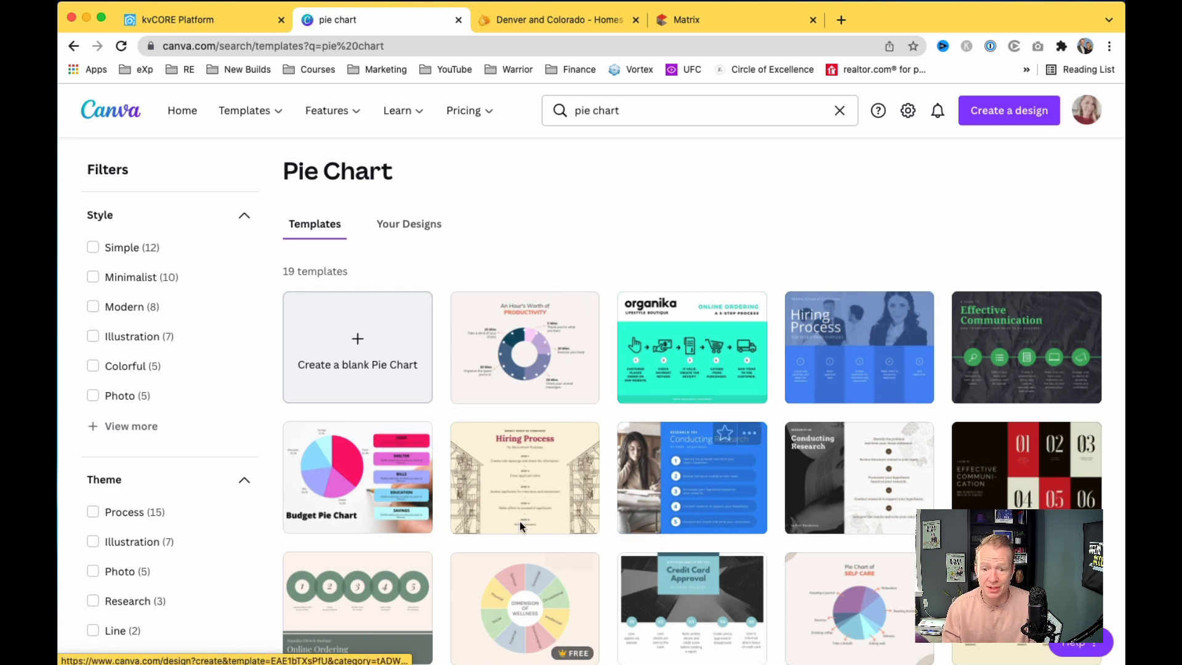
{"action": "scroll", "coordinate": [535, 548], "scroll_direction": "down", "scroll_amount": 1}
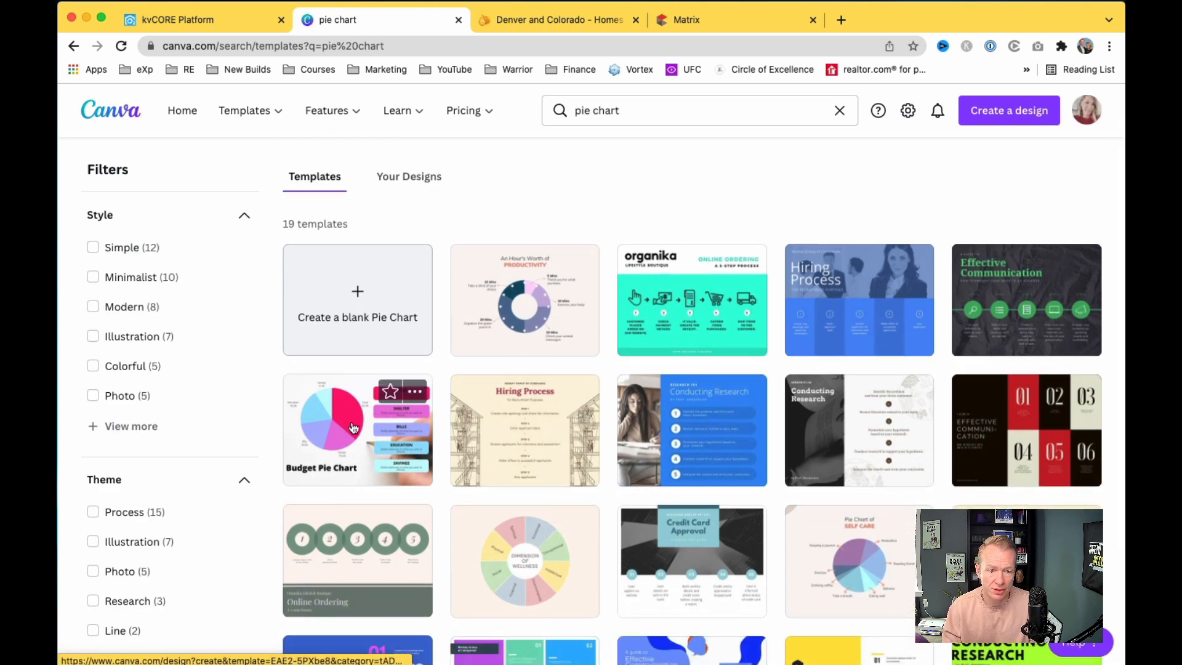
{"action": "scroll", "coordinate": [468, 378], "scroll_direction": "up", "scroll_amount": 1}
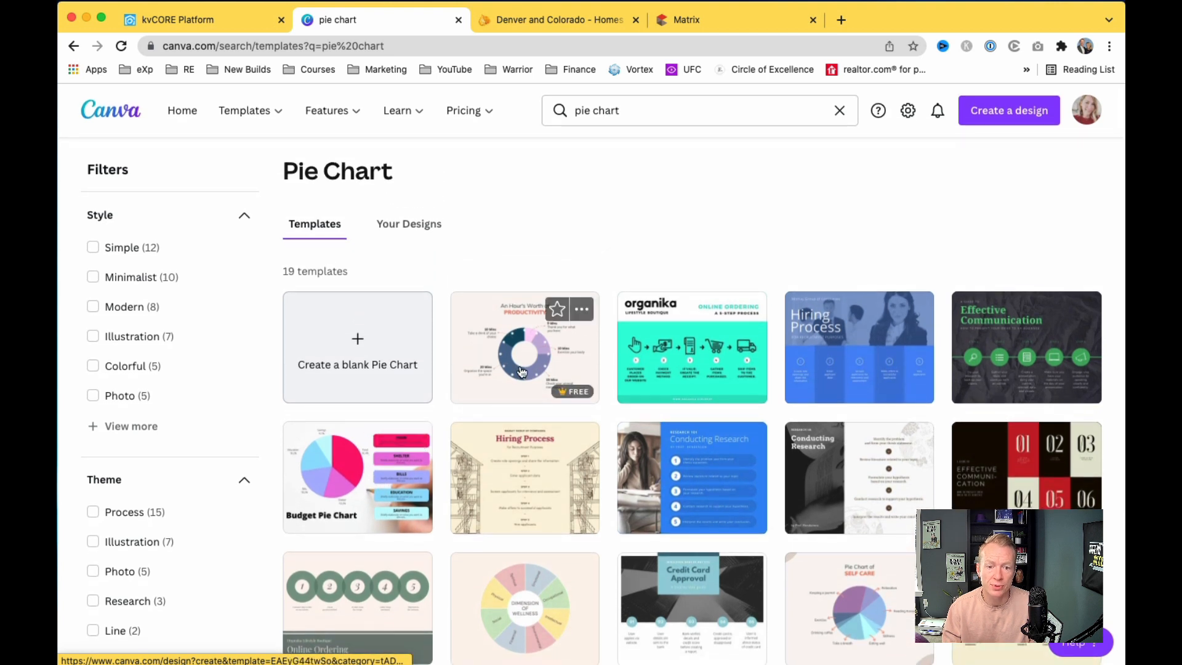
Step: Open the productivity donut chart template and select the chart to show its data values
{"action": "mouse_move", "coordinate": [573, 393]}
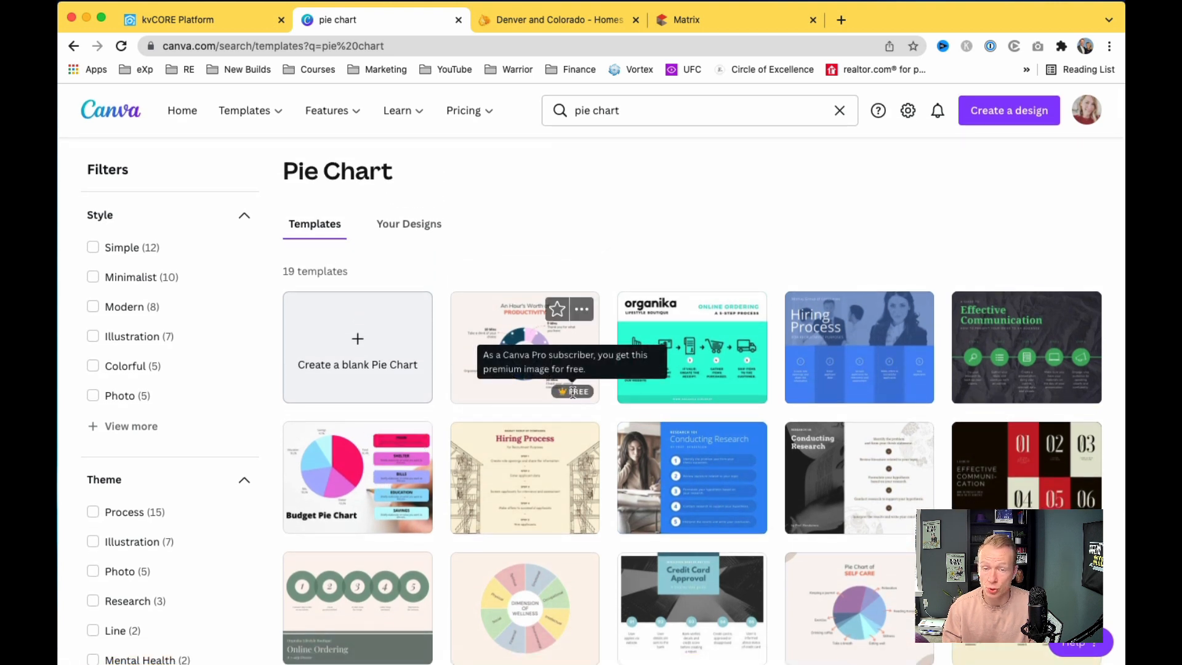
{"action": "left_click", "coordinate": [480, 349]}
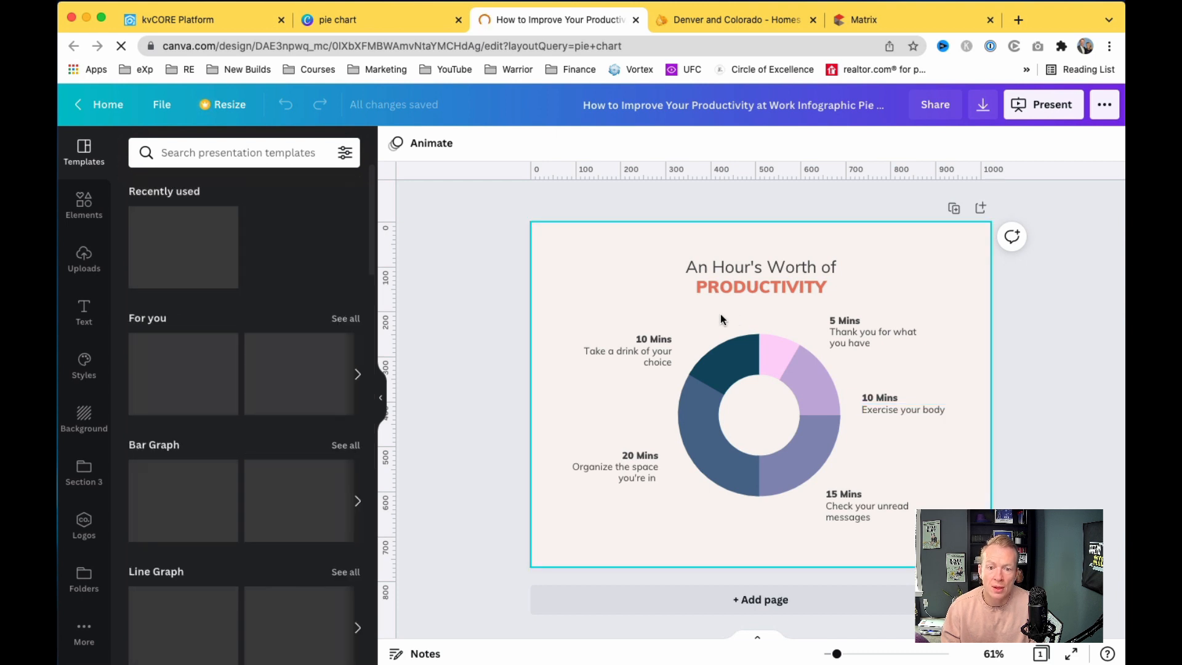
{"action": "left_click", "coordinate": [756, 412]}
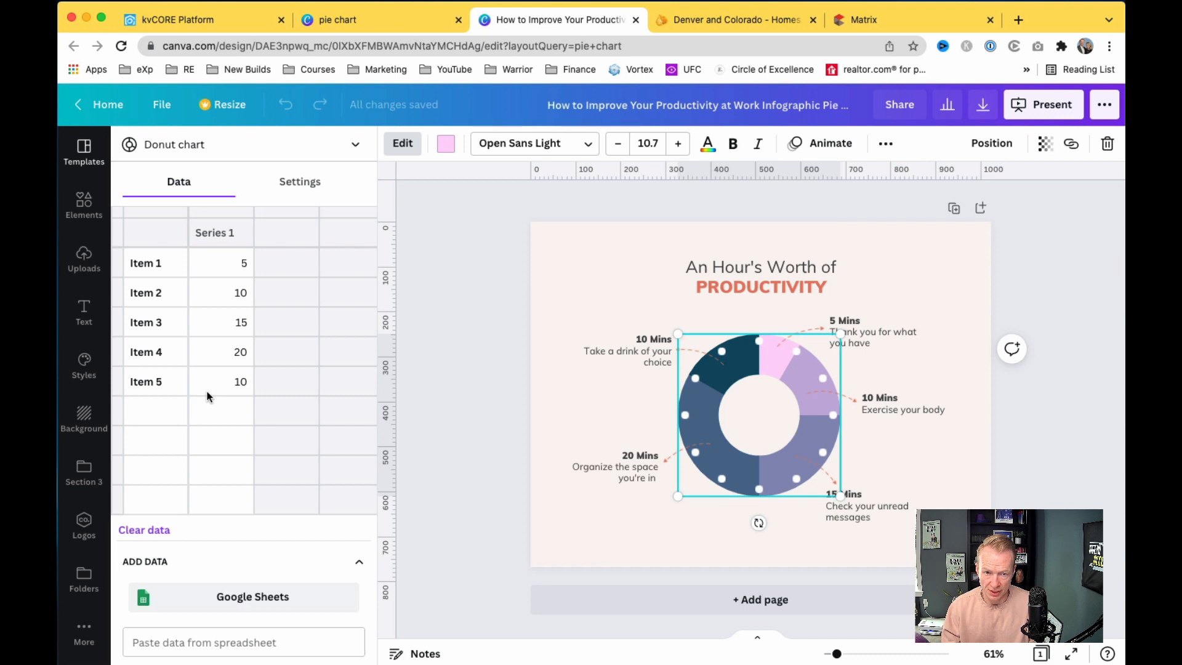
Step: Relabel the first donut chart item 'New Listings'
{"action": "left_click", "coordinate": [158, 266]}
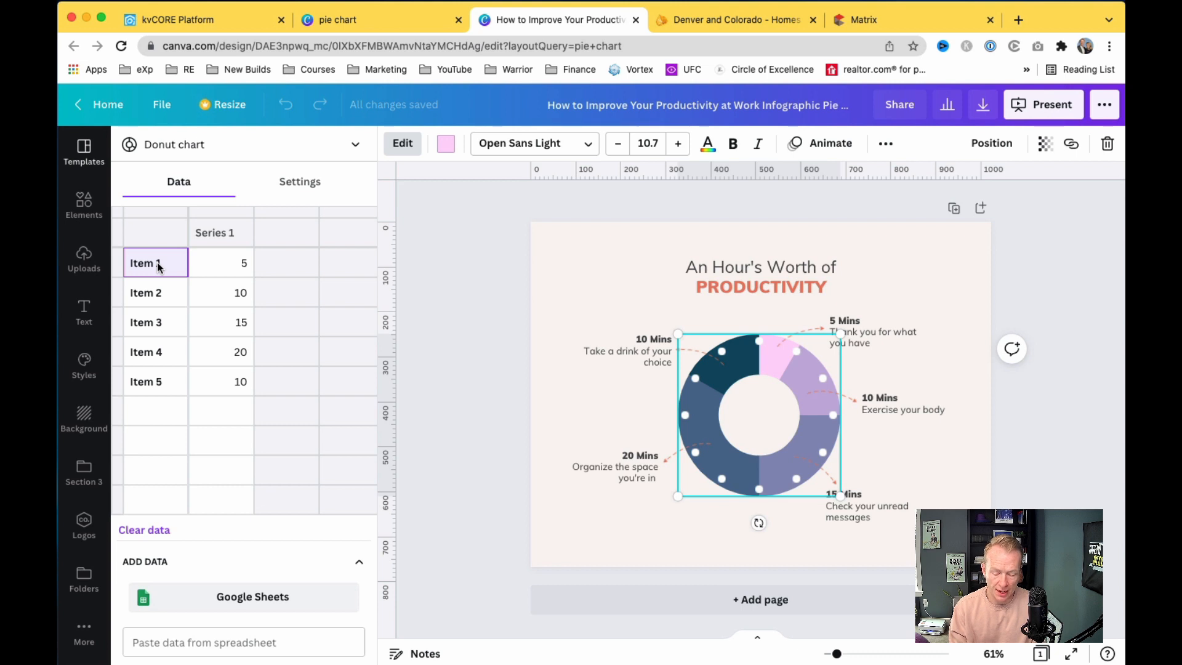
{"action": "type", "text": "New LIstings"}
{"action": "key", "text": "BackSpace"}
{"action": "key", "text": "BackSpace"}
{"action": "key", "text": "BackSpace"}
{"action": "key", "text": "BackSpace"}
{"action": "key", "text": "BackSpace"}
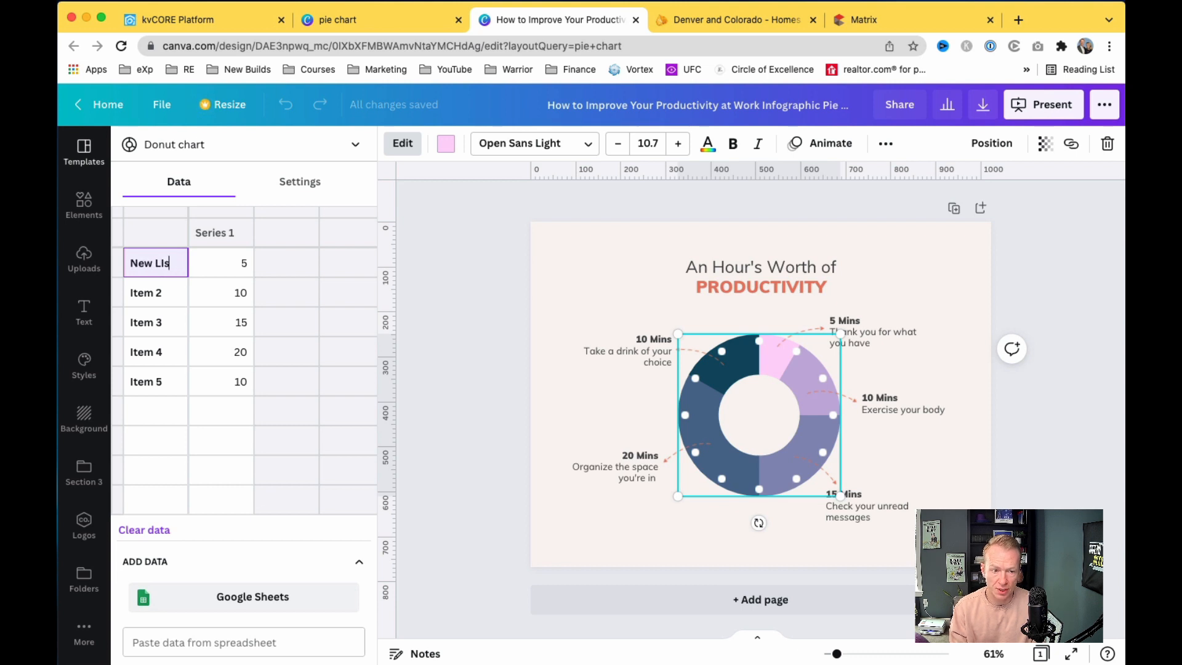
{"action": "type", "text": "istings"}
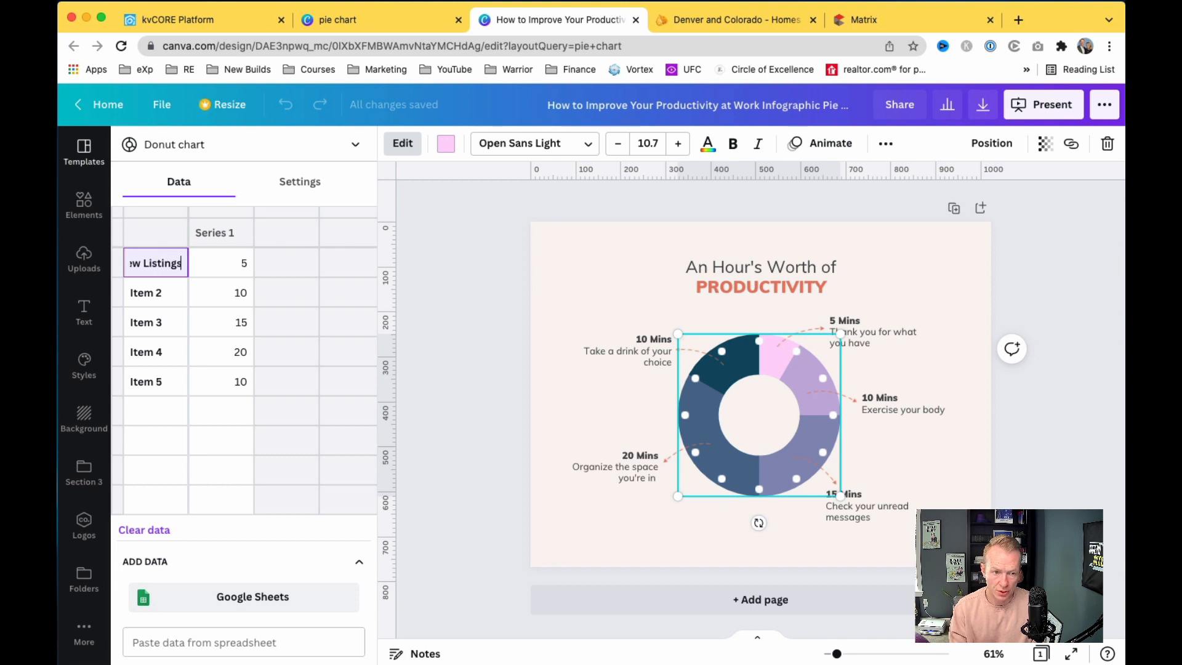
{"action": "left_click", "coordinate": [154, 302]}
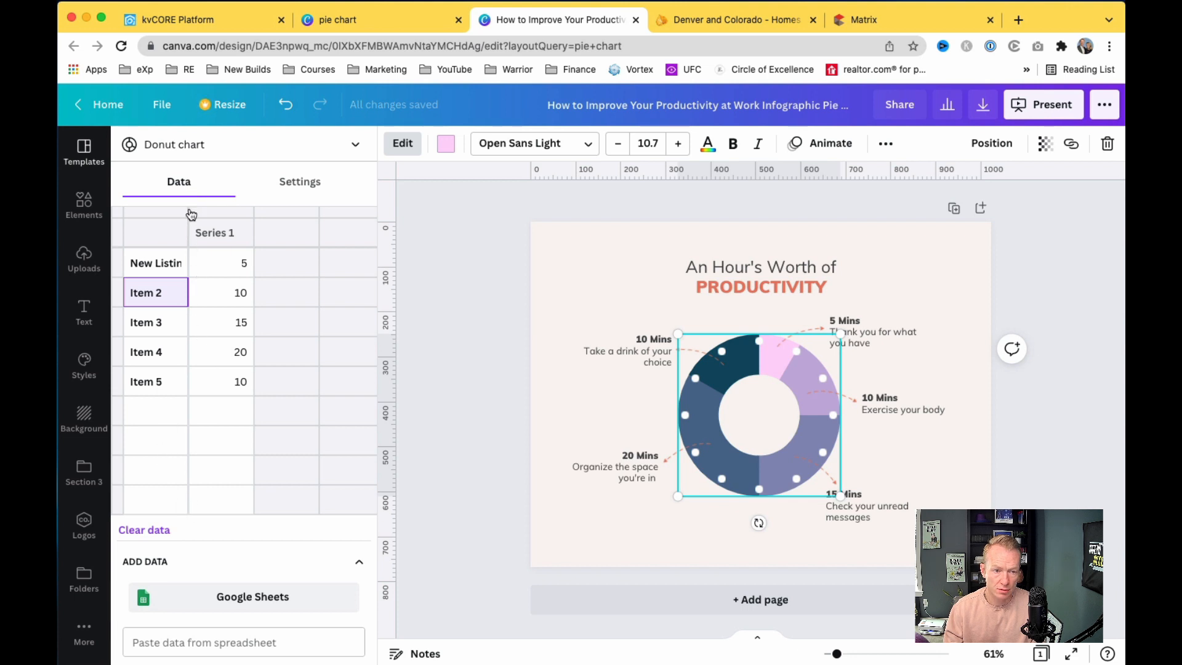
{"action": "left_click", "coordinate": [221, 216]}
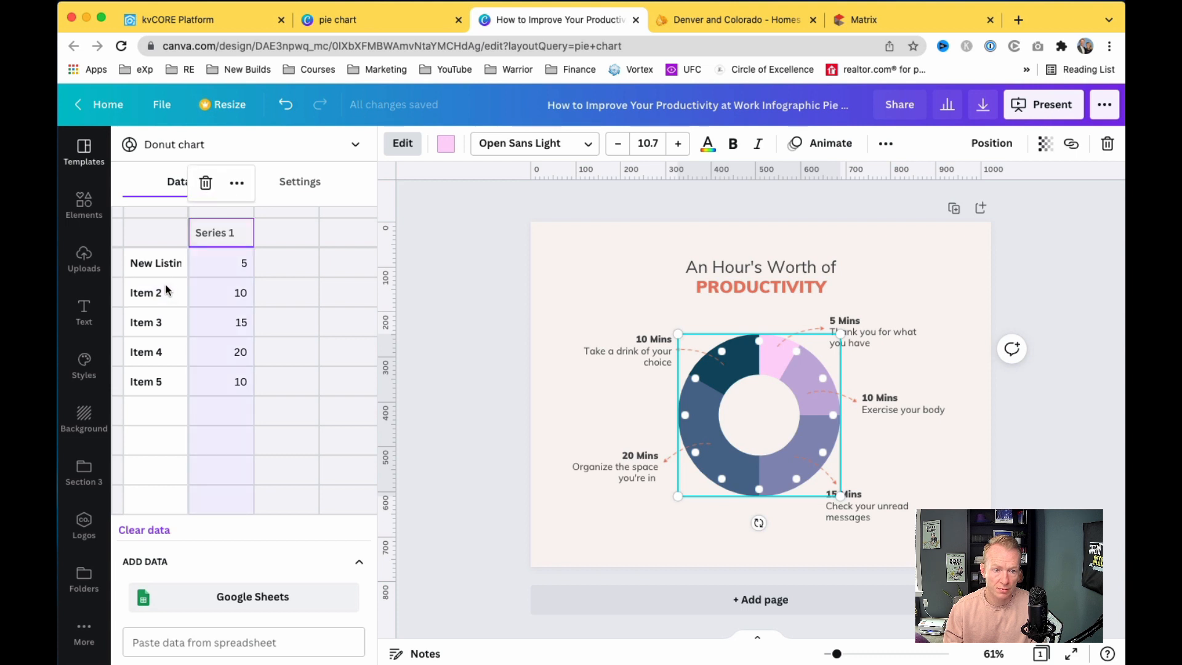
{"action": "left_click", "coordinate": [179, 263]}
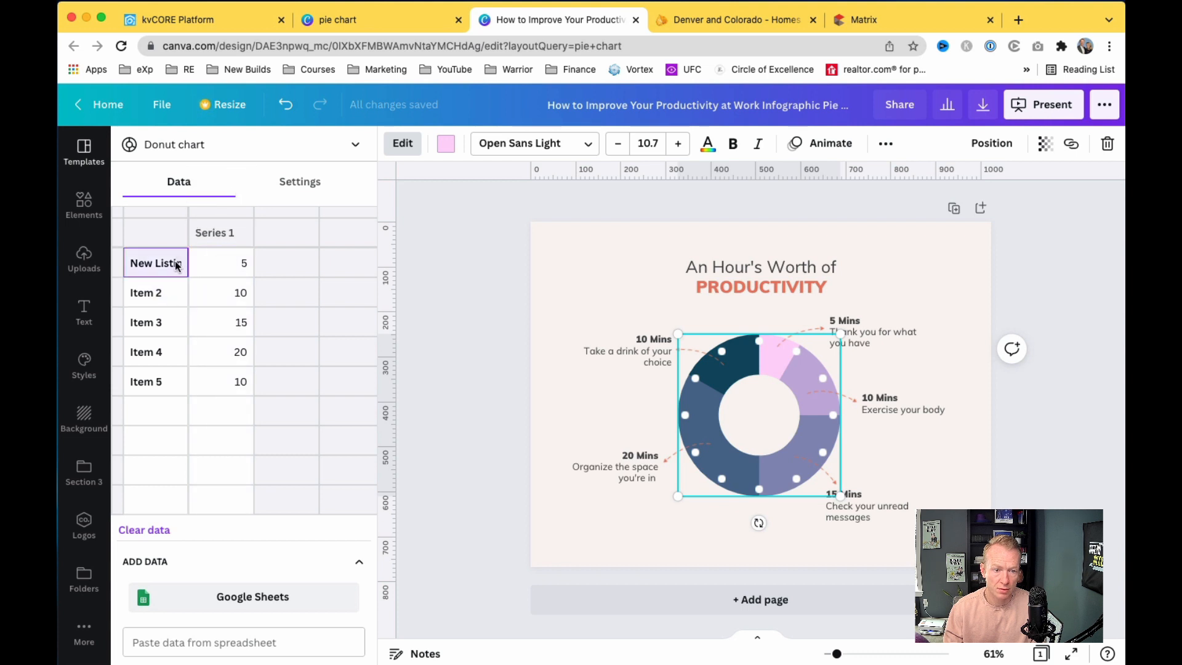
Step: Rename the remaining items Pending, closed, BOM and Price Reduction
{"action": "left_click", "coordinate": [159, 299]}
{"action": "key", "text": "BackSpace"}
{"action": "key", "text": "BackSpace"}
{"action": "key", "text": "BackSpace"}
{"action": "key", "text": "BackSpace"}
{"action": "key", "text": "BackSpace"}
{"action": "key", "text": "BackSpace"}
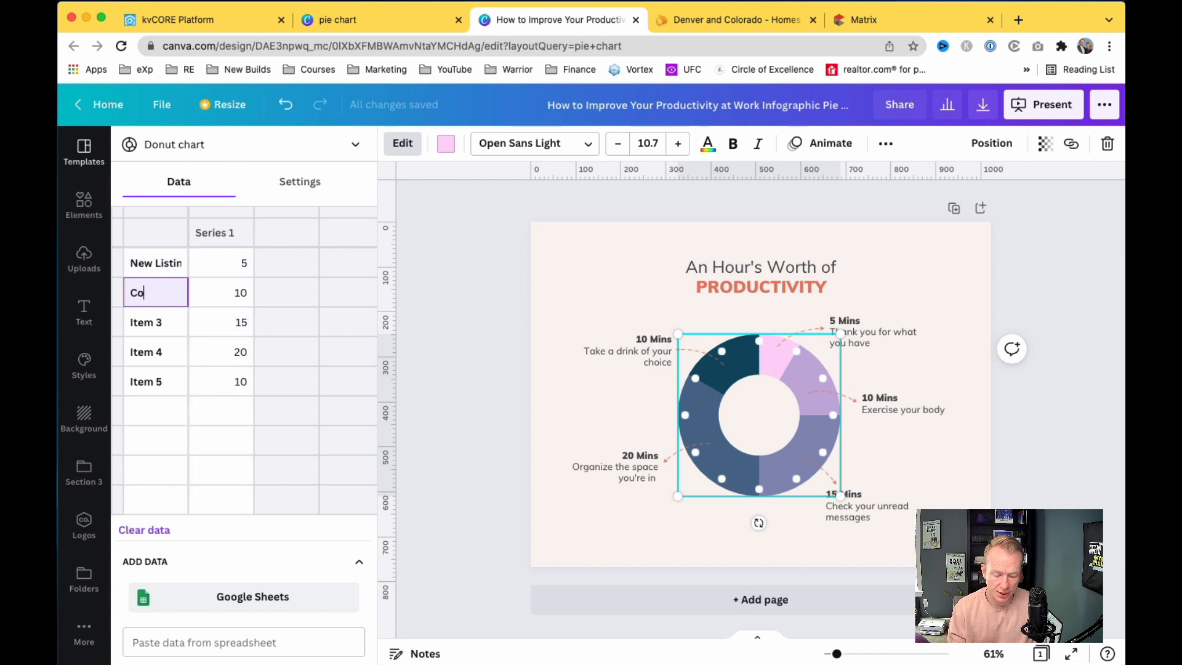
{"action": "type", "text": "Pending"}
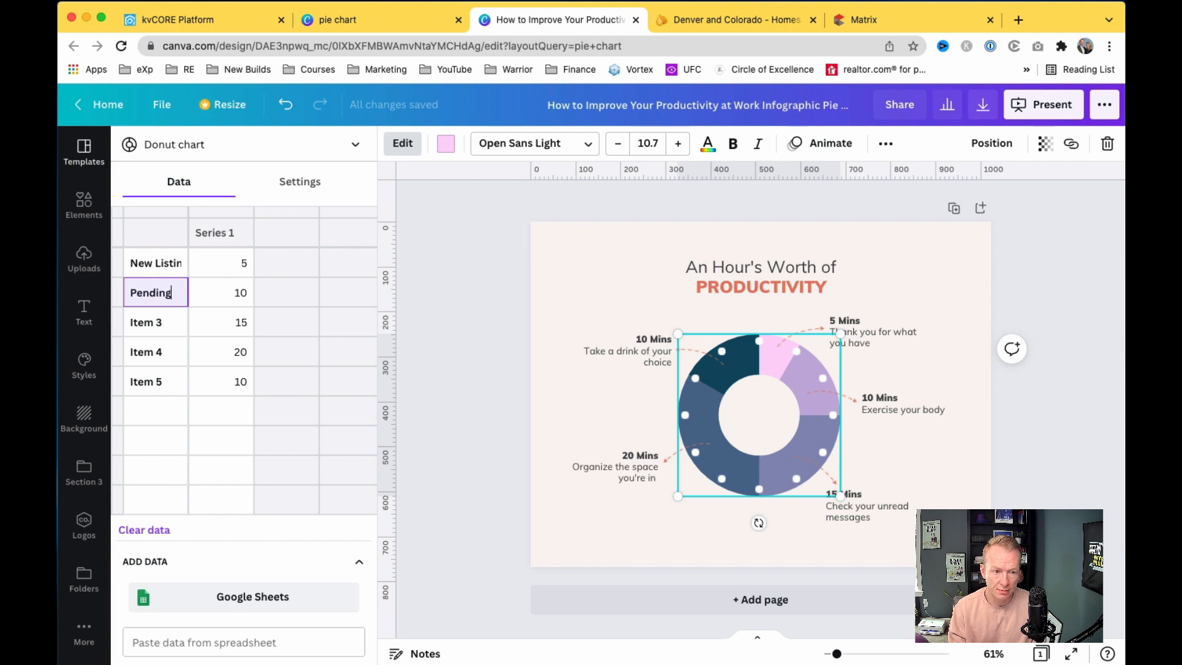
{"action": "left_click", "coordinate": [142, 323]}
{"action": "type", "text": "C"}
{"action": "key", "text": "BackSpace"}
{"action": "key", "text": "BackSpace"}
{"action": "key", "text": "BackSpace"}
{"action": "key", "text": "BackSpace"}
{"action": "key", "text": "BackSpace"}
{"action": "type", "text": "closed"}
{"action": "left_click", "coordinate": [158, 365]}
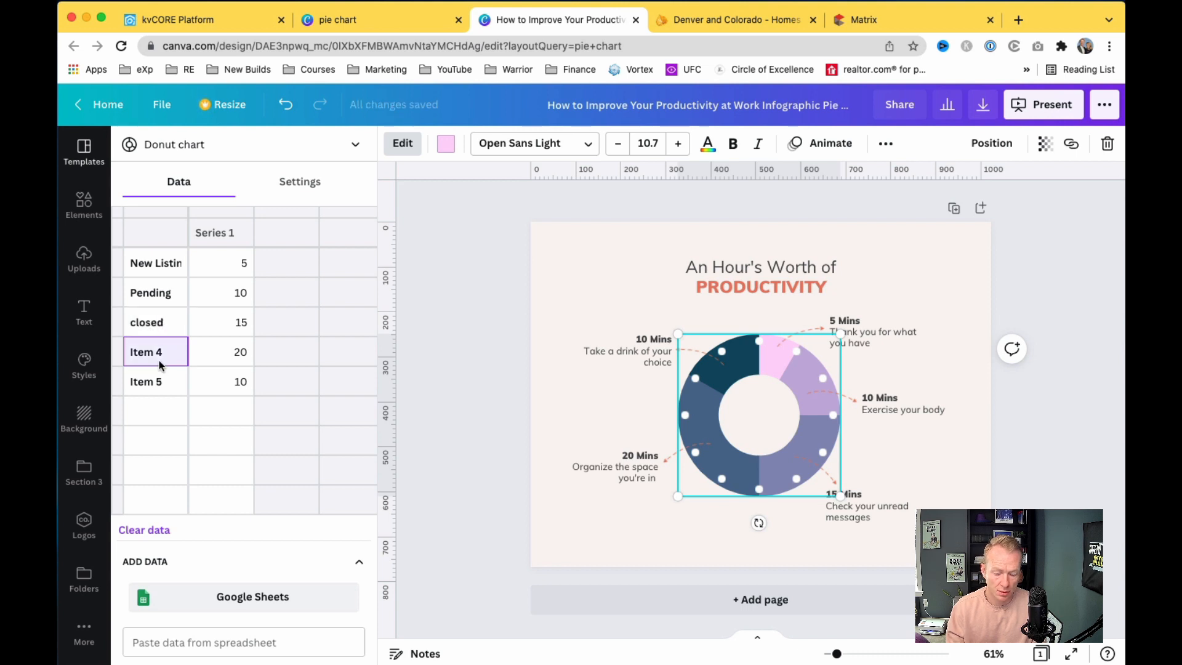
{"action": "type", "text": "BOM"}
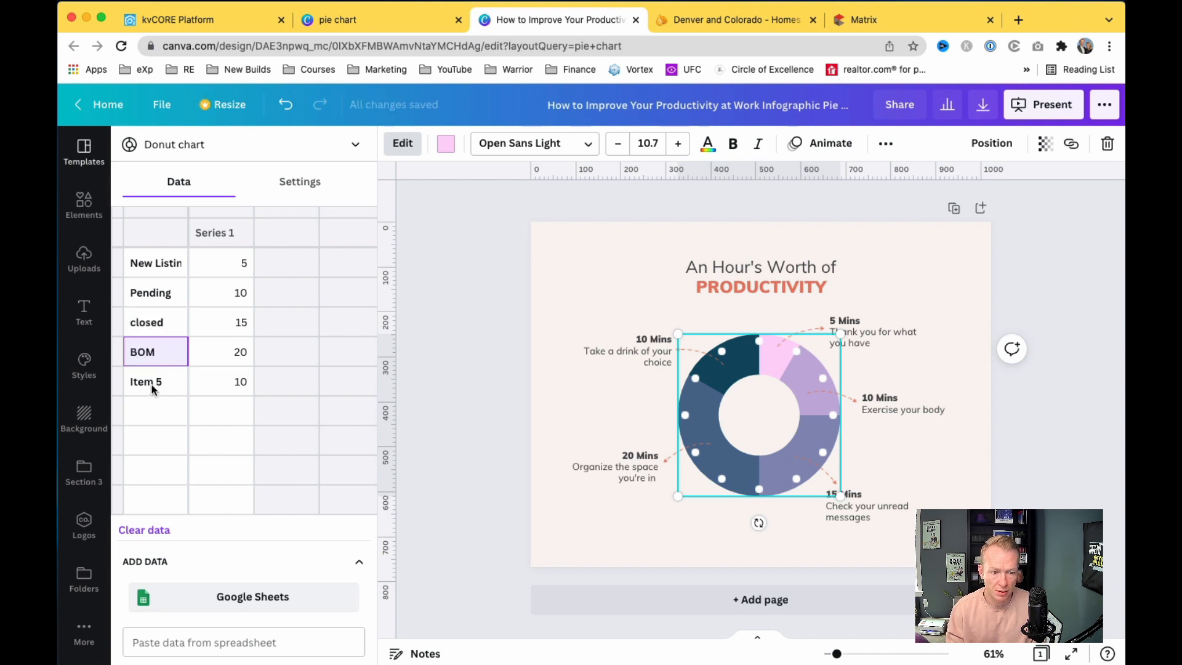
{"action": "left_click", "coordinate": [153, 388]}
{"action": "type", "text": "Price "}
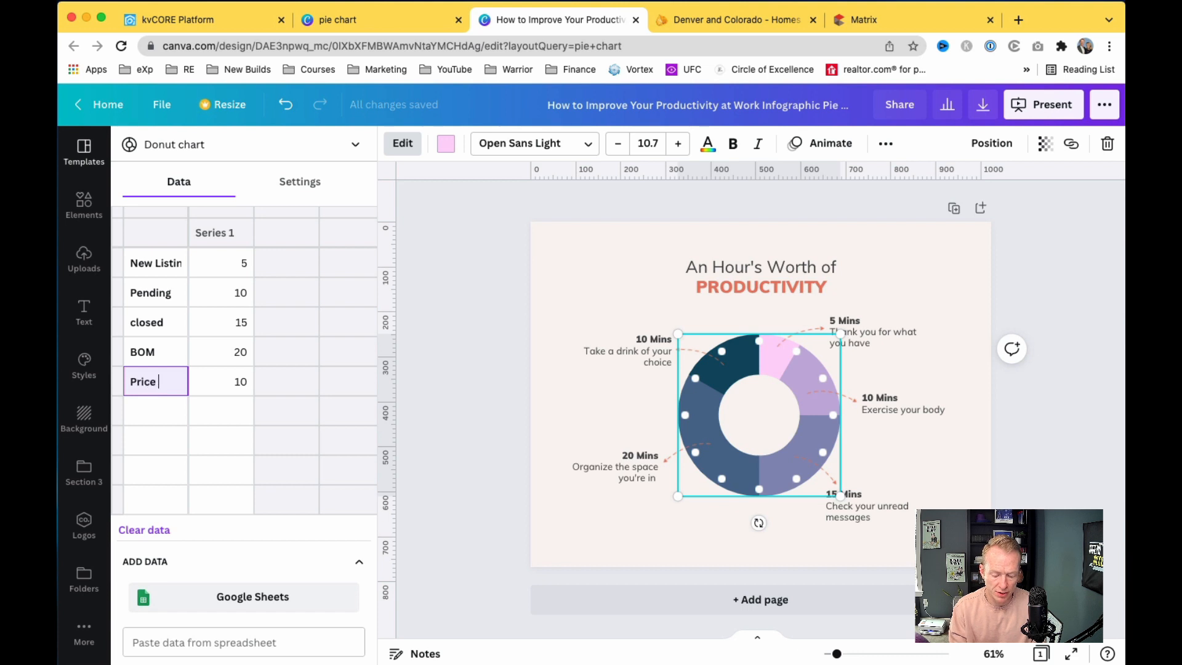
{"action": "type", "text": "Reduction"}
{"action": "left_click", "coordinate": [233, 391]}
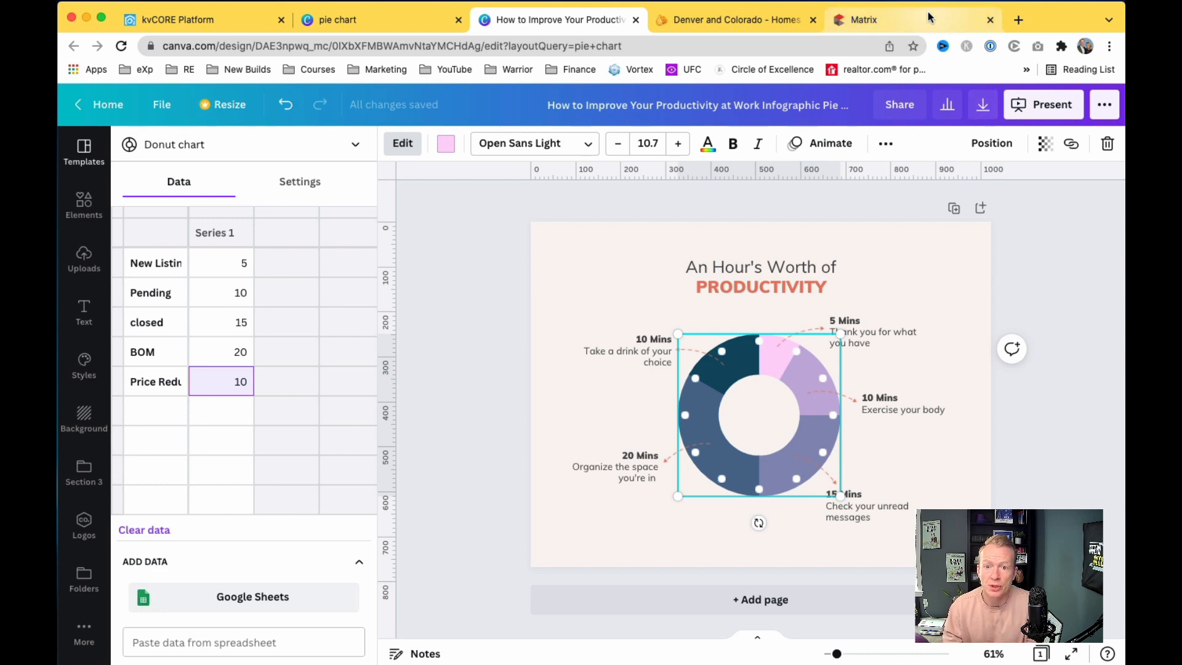
Step: Check the 930 new listings in Market Watch and change the '5 Mins' callout to 930
{"action": "left_click", "coordinate": [883, 25]}
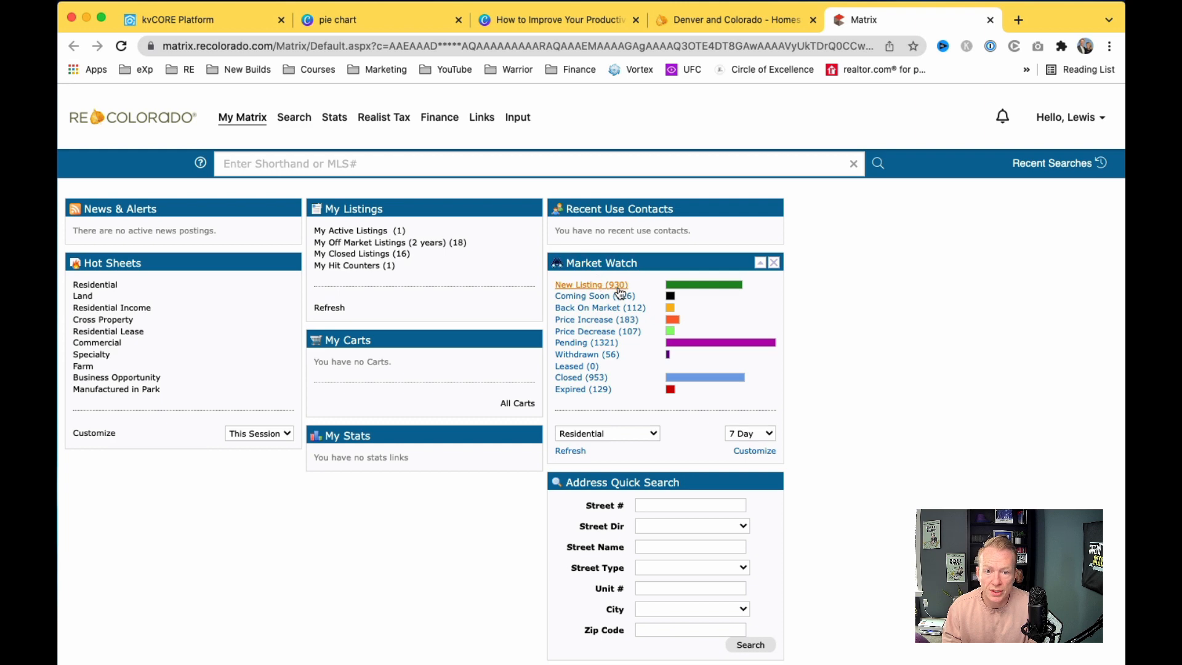
{"action": "left_click", "coordinate": [584, 23]}
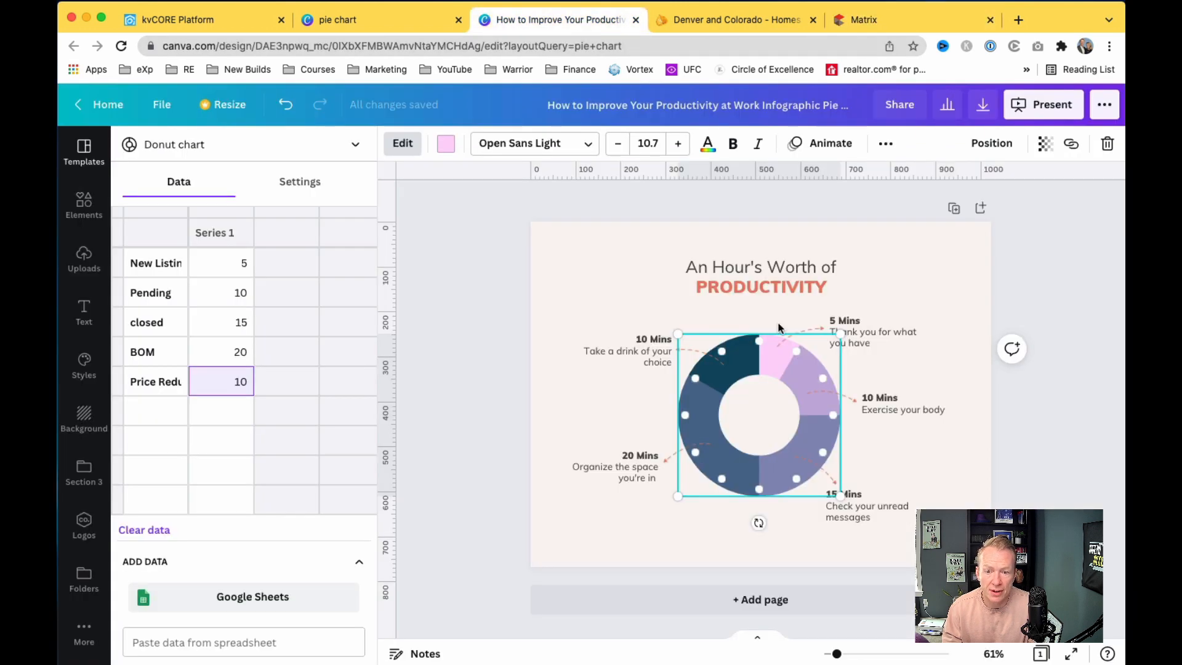
{"action": "left_click", "coordinate": [854, 328]}
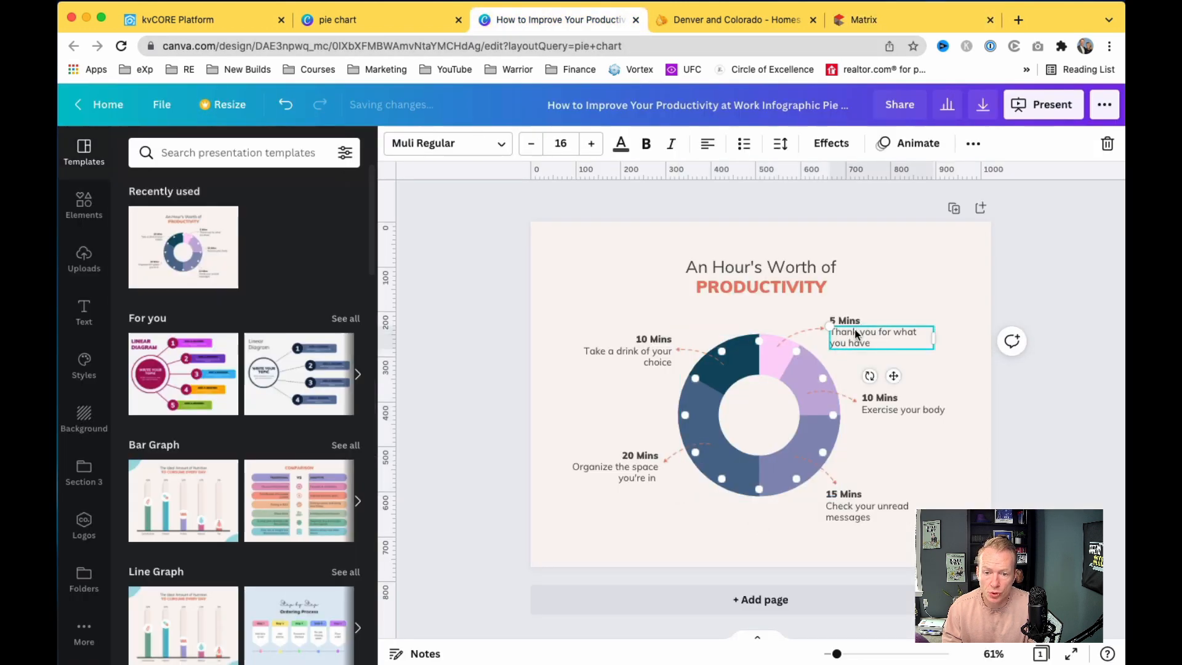
{"action": "left_click", "coordinate": [847, 321]}
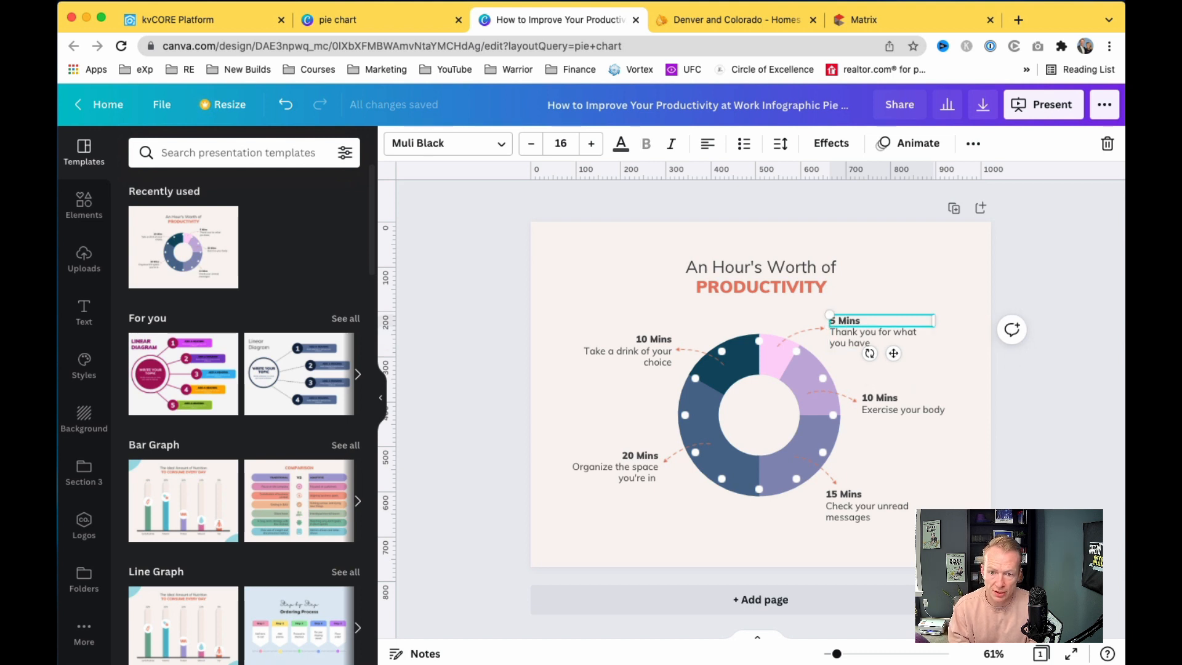
{"action": "double_click", "coordinate": [855, 320]}
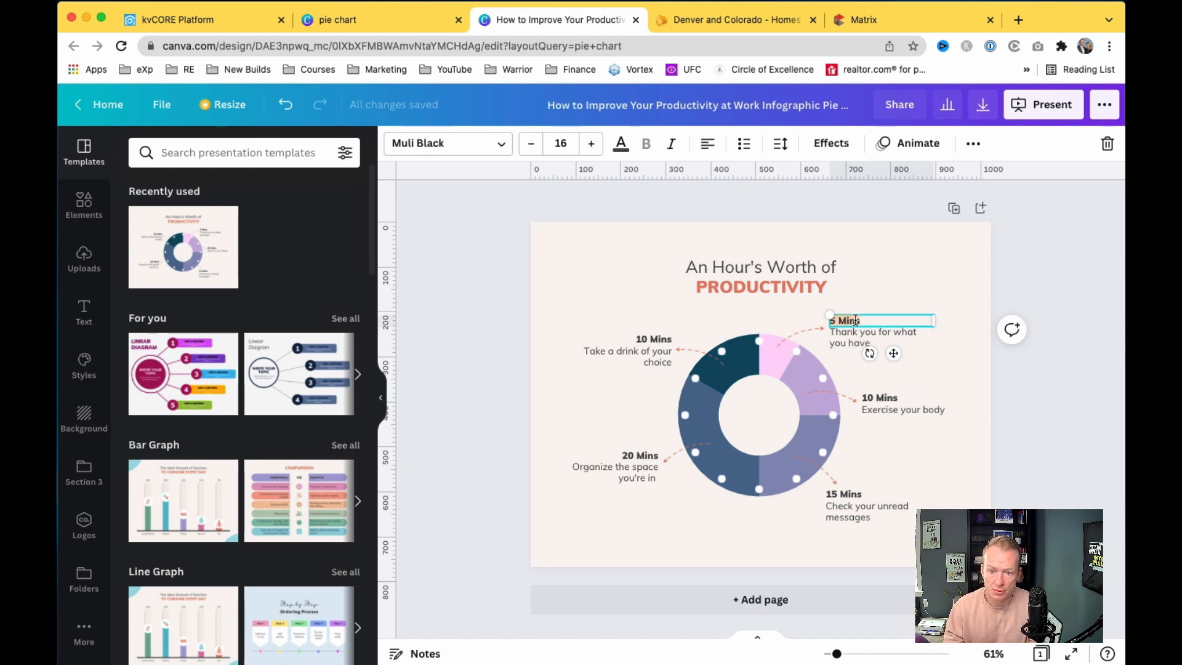
{"action": "type", "text": "930"}
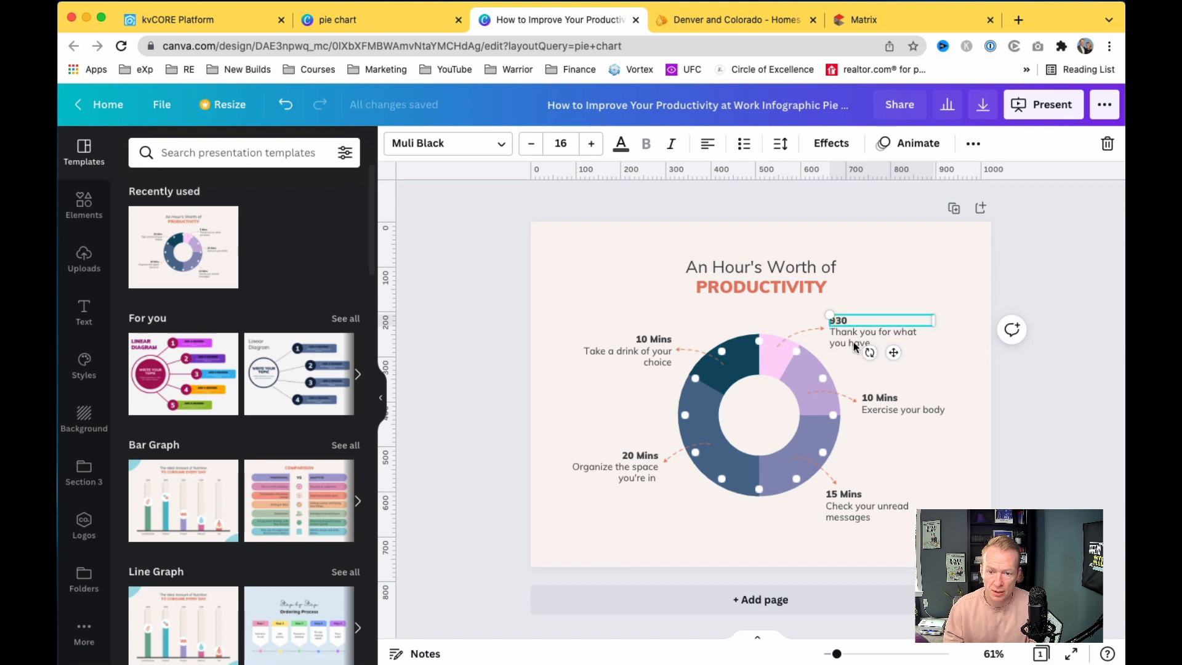
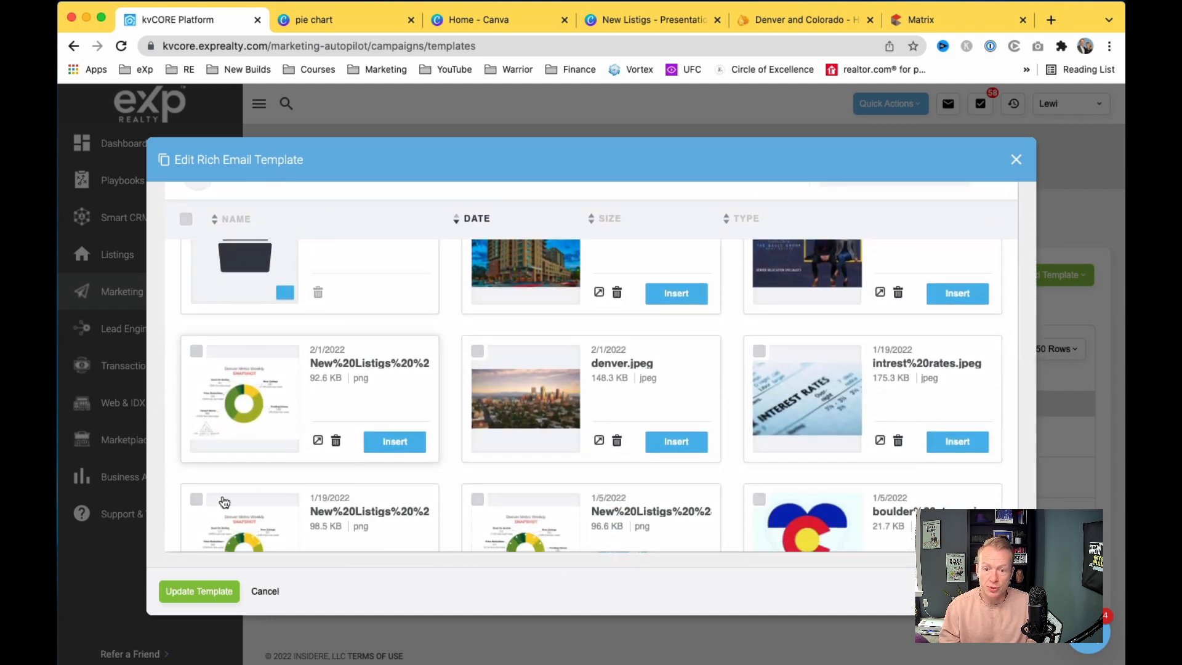
Step: Insert the Denver Metro Weekly Snapshot pie chart image into the template
{"action": "left_click", "coordinate": [405, 442]}
{"action": "scroll", "coordinate": [501, 504], "scroll_direction": "down", "scroll_amount": 3}
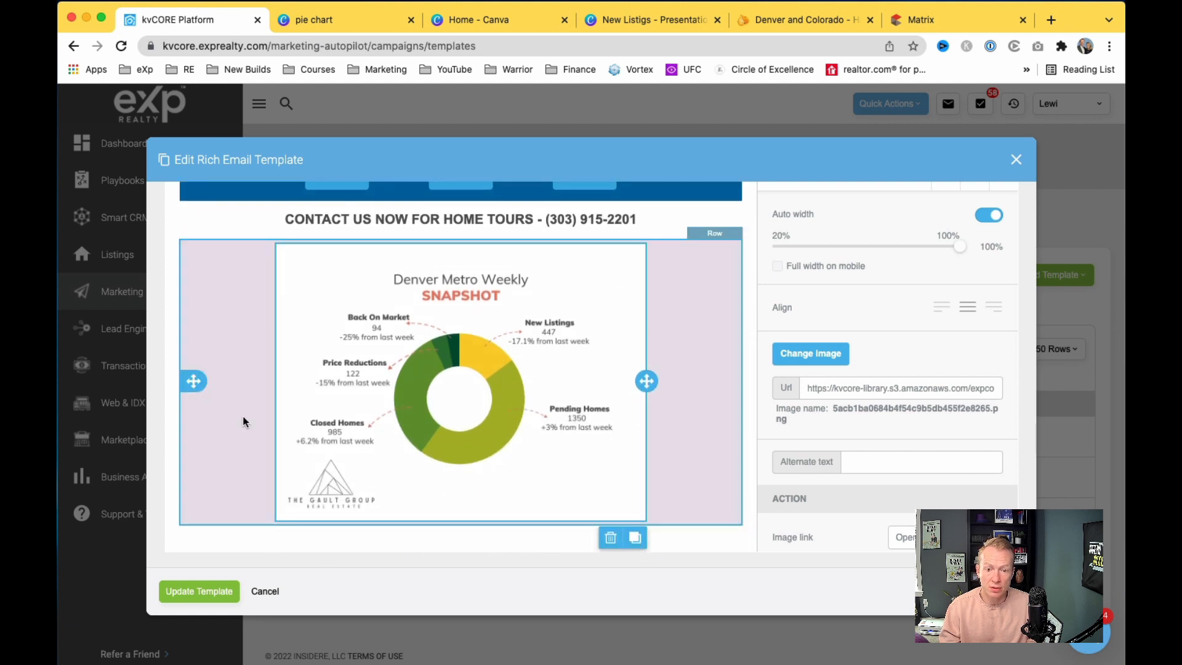
{"action": "scroll", "coordinate": [244, 421], "scroll_direction": "up", "scroll_amount": 10}
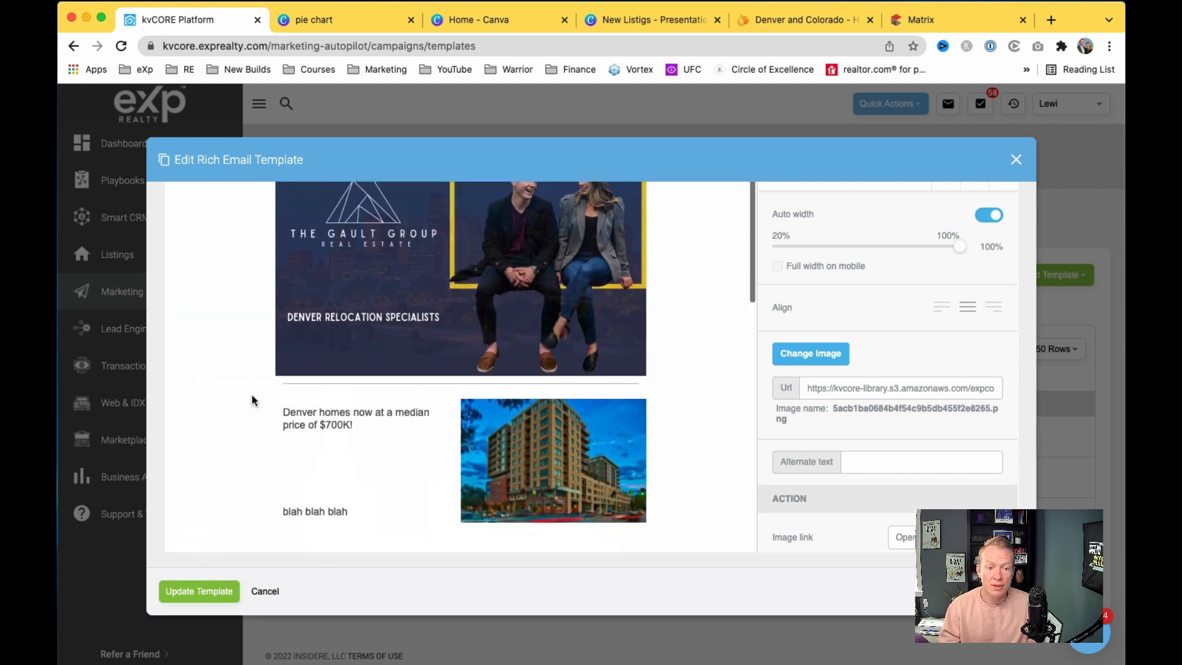
{"action": "scroll", "coordinate": [252, 395], "scroll_direction": "down", "scroll_amount": 8}
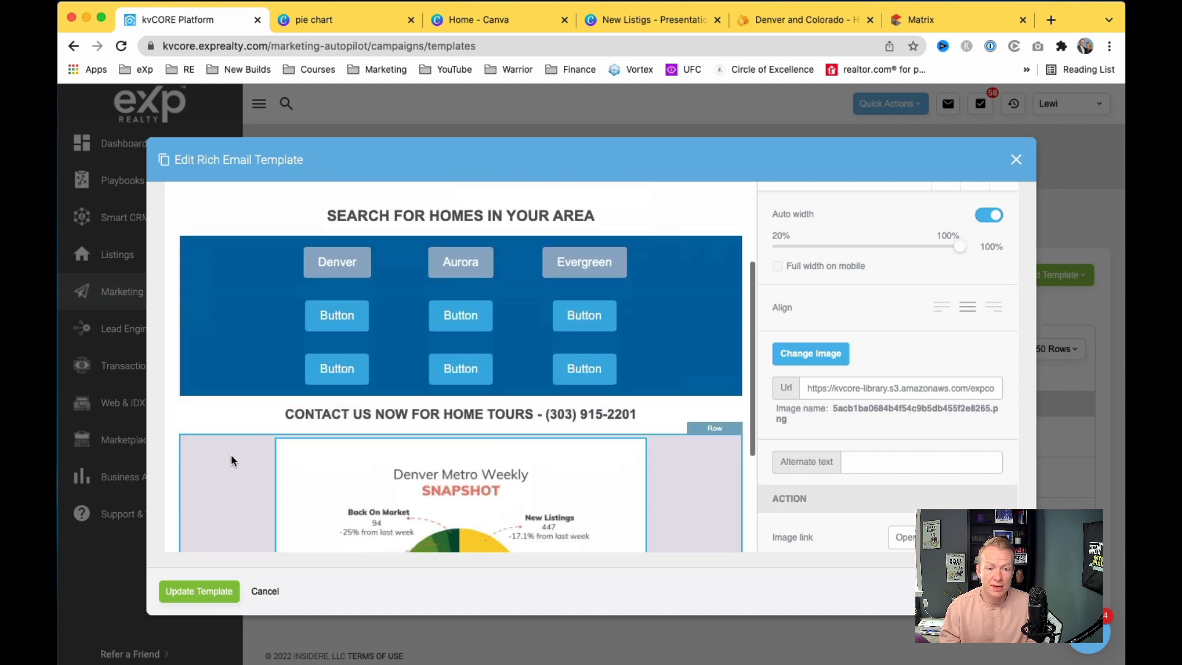
{"action": "scroll", "coordinate": [230, 459], "scroll_direction": "down", "scroll_amount": 5}
{"action": "scroll", "coordinate": [394, 370], "scroll_direction": "up", "scroll_amount": 5}
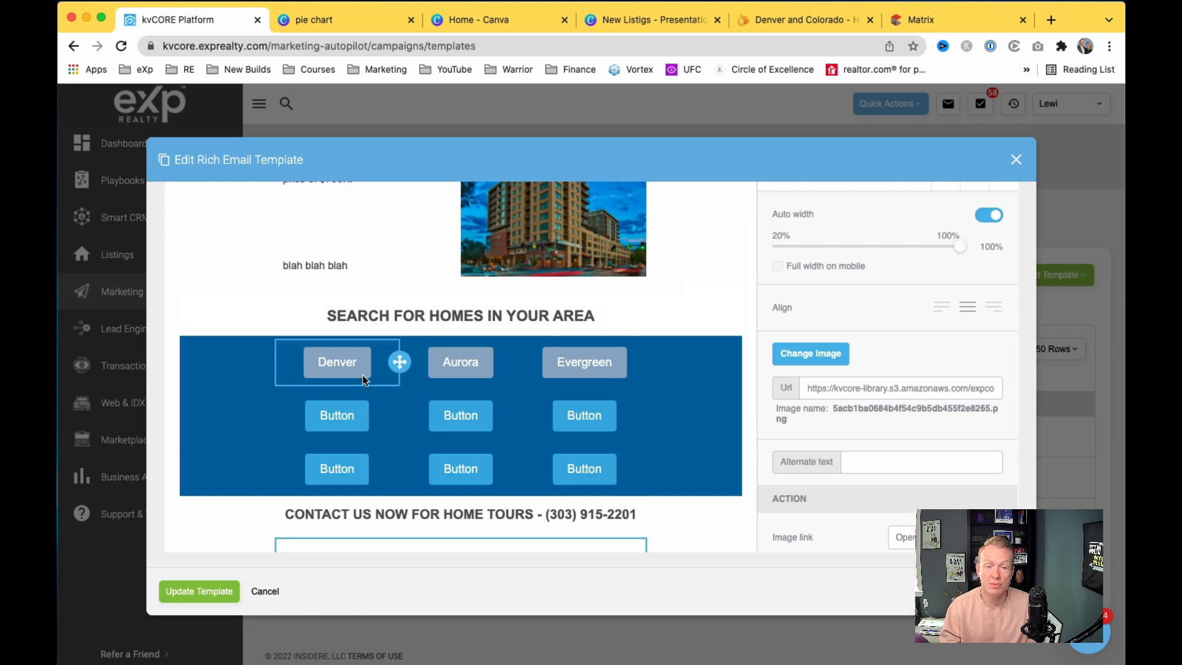
{"action": "scroll", "coordinate": [363, 381], "scroll_direction": "down", "scroll_amount": 3}
{"action": "scroll", "coordinate": [355, 400], "scroll_direction": "up", "scroll_amount": 2}
{"action": "scroll", "coordinate": [355, 404], "scroll_direction": "down", "scroll_amount": 5}
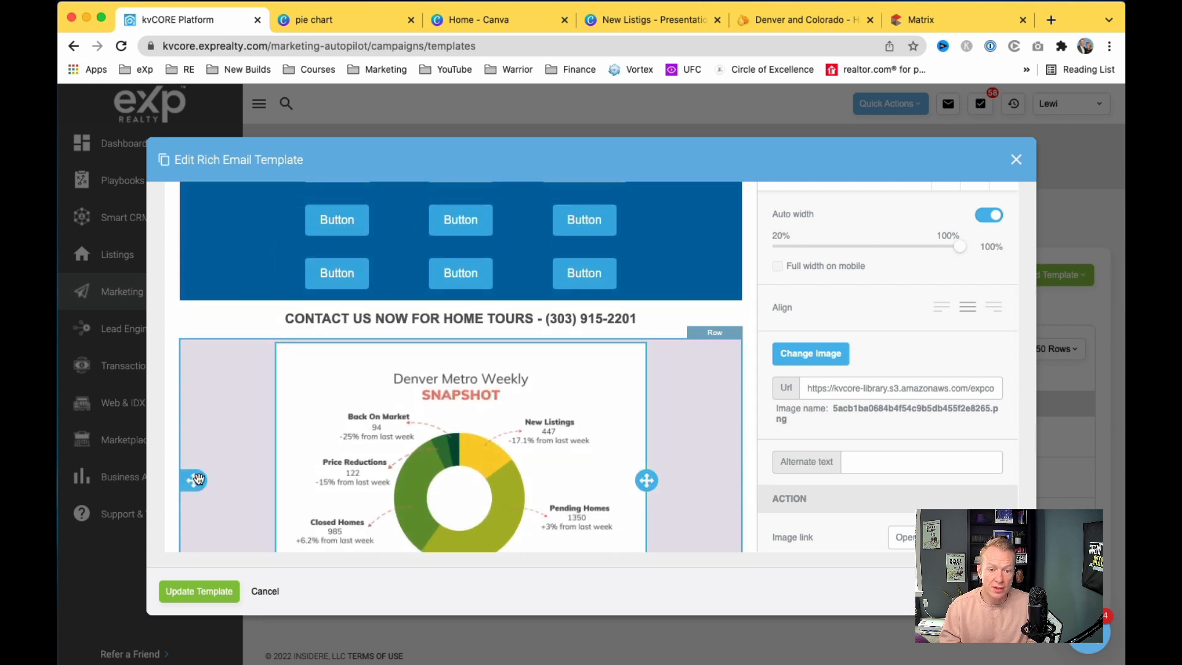
Step: Move the chart row above the Search for Homes in Your Area section
{"action": "left_click_drag", "start_coordinate": [192, 469], "coordinate": [201, 246]}
{"action": "scroll", "coordinate": [201, 246], "scroll_direction": "up", "scroll_amount": 4}
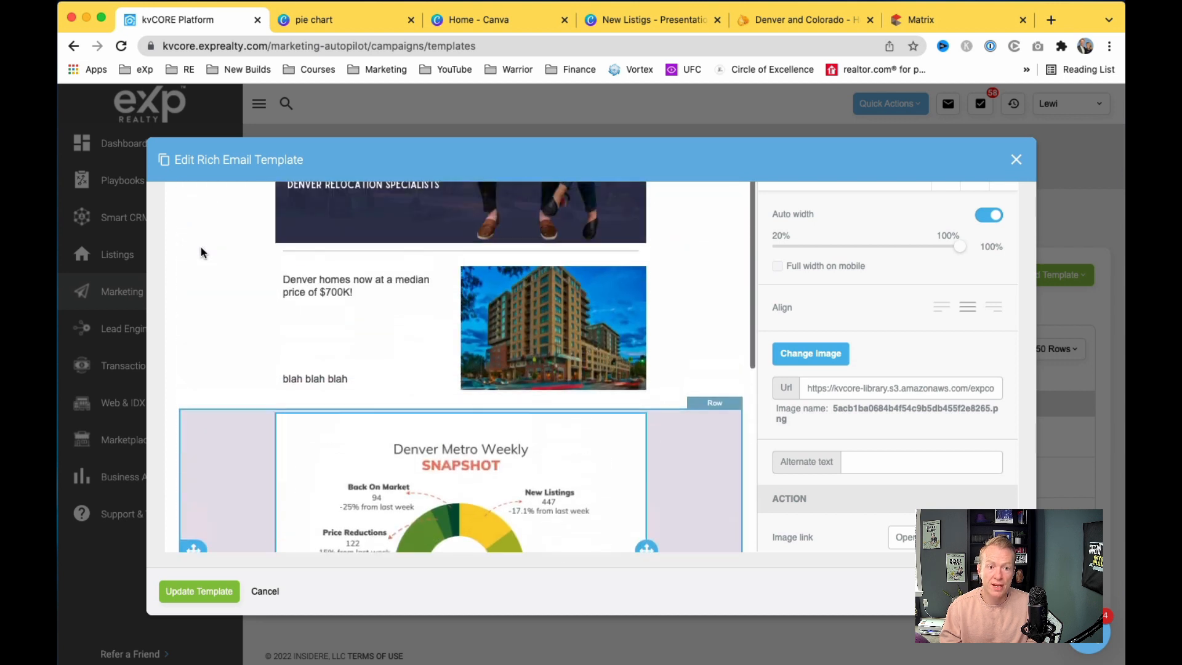
{"action": "scroll", "coordinate": [195, 318], "scroll_direction": "down", "scroll_amount": 1}
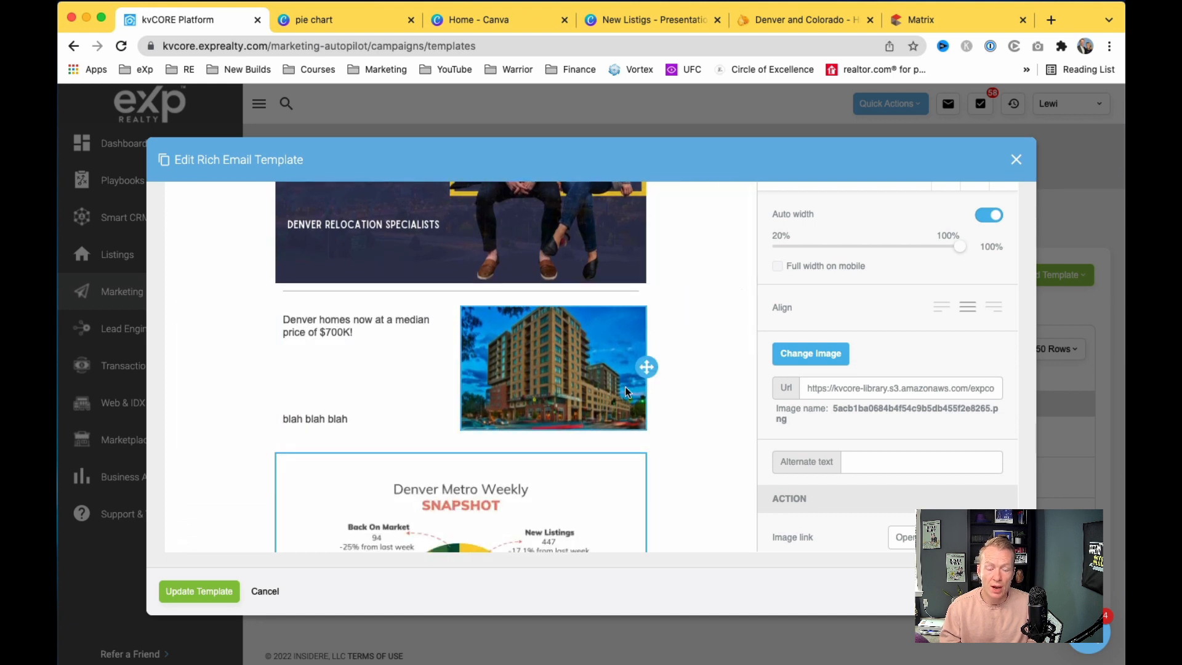
{"action": "scroll", "coordinate": [427, 247], "scroll_direction": "up", "scroll_amount": 2}
{"action": "scroll", "coordinate": [391, 367], "scroll_direction": "down", "scroll_amount": 4}
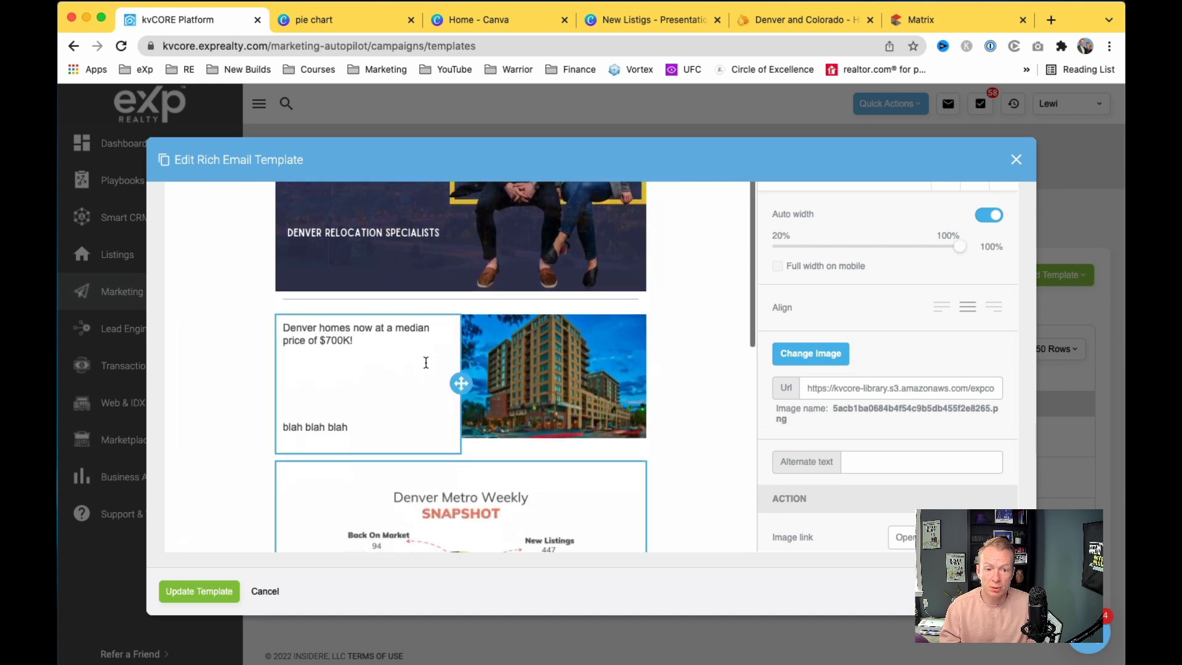
{"action": "scroll", "coordinate": [448, 366], "scroll_direction": "down", "scroll_amount": 6}
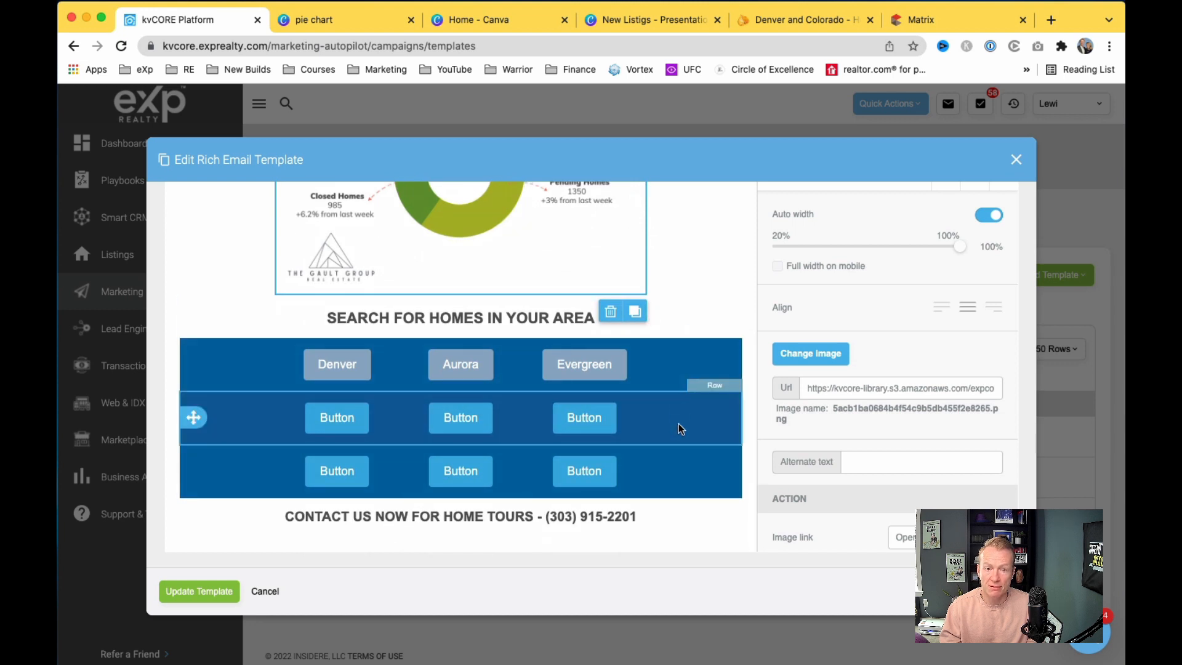
{"action": "scroll", "coordinate": [650, 420], "scroll_direction": "down", "scroll_amount": 1}
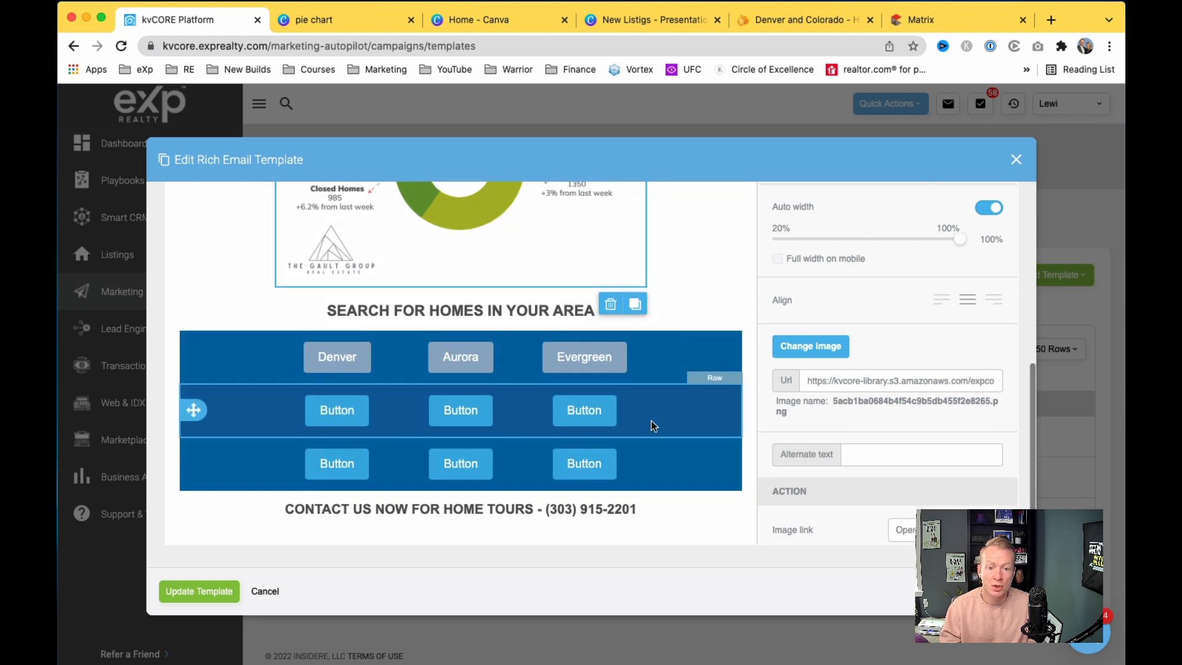
Step: Select the Denver, Aurora, Evergreen button row
{"action": "left_click", "coordinate": [714, 357]}
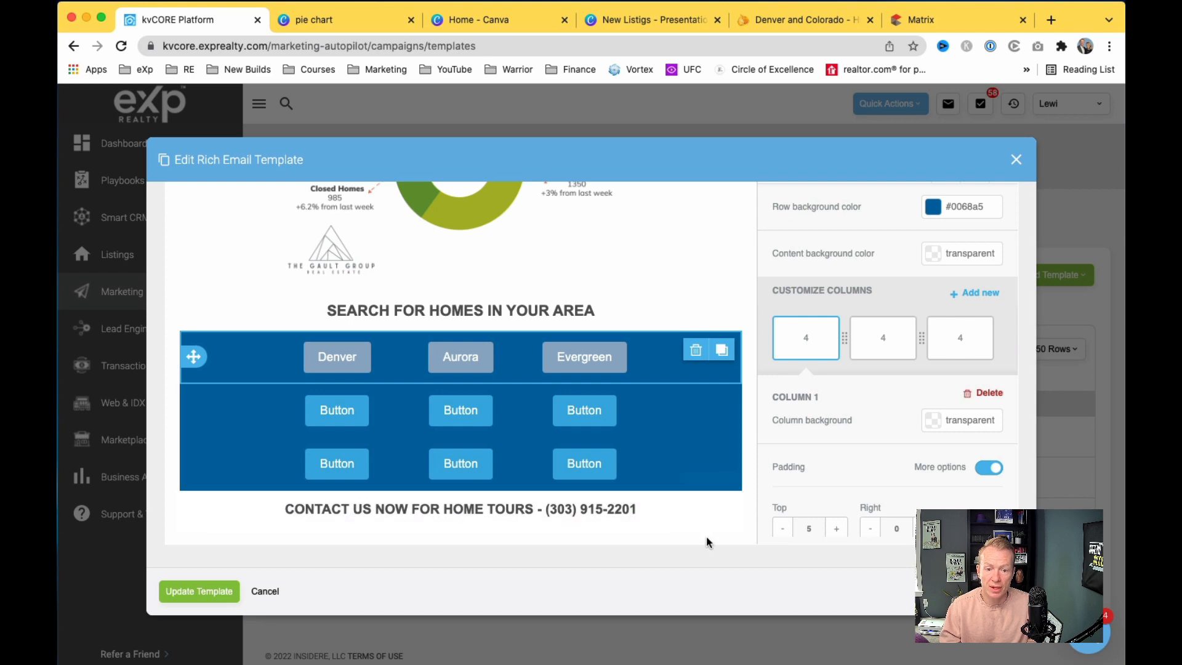
{"action": "scroll", "coordinate": [654, 419], "scroll_direction": "up", "scroll_amount": 5}
{"action": "scroll", "coordinate": [653, 421], "scroll_direction": "up", "scroll_amount": 2}
{"action": "scroll", "coordinate": [652, 421], "scroll_direction": "down", "scroll_amount": 7}
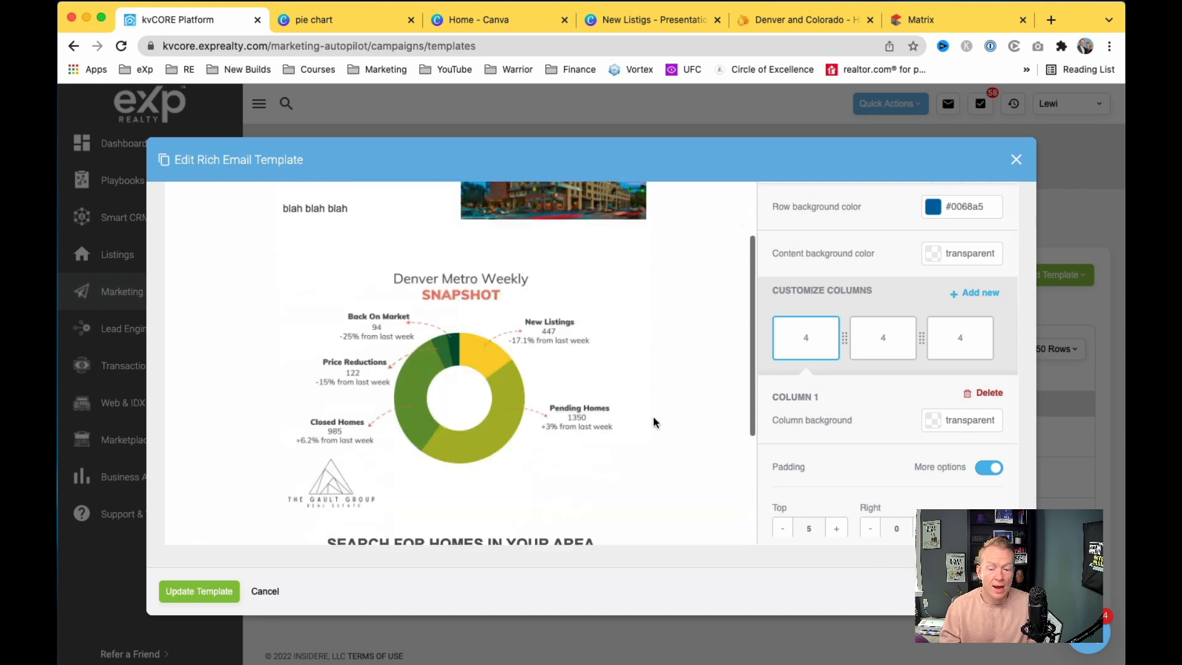
{"action": "scroll", "coordinate": [828, 437], "scroll_direction": "up", "scroll_amount": 3}
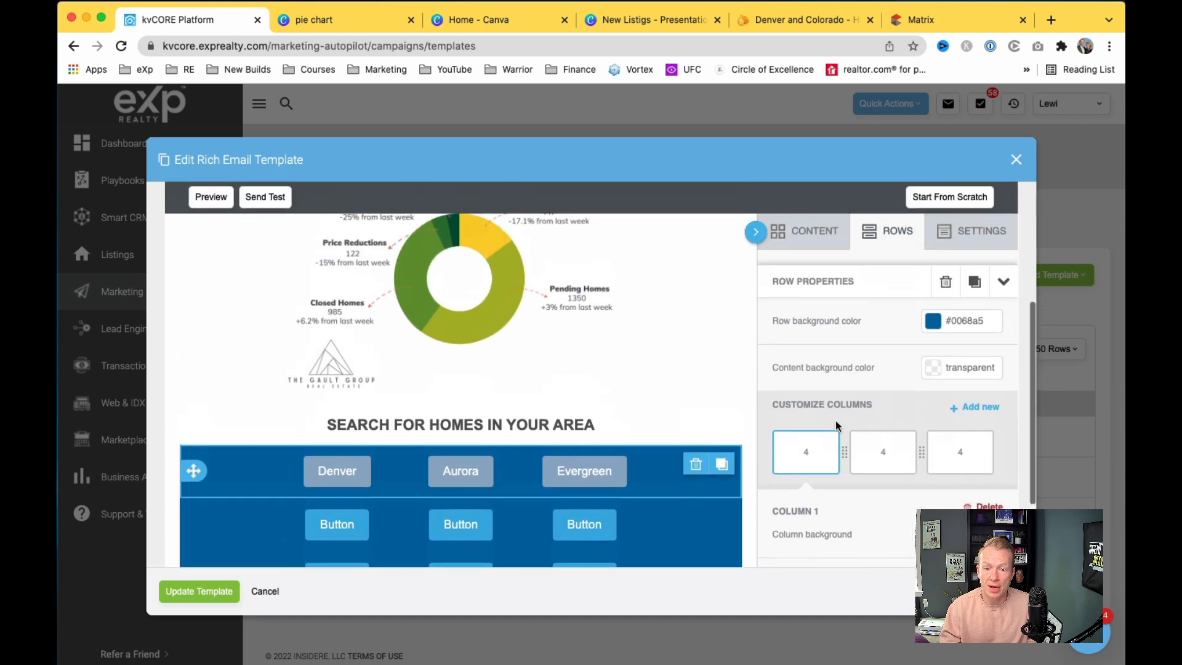
Step: Browse the available row layouts under Content > Rows
{"action": "left_click", "coordinate": [824, 275]}
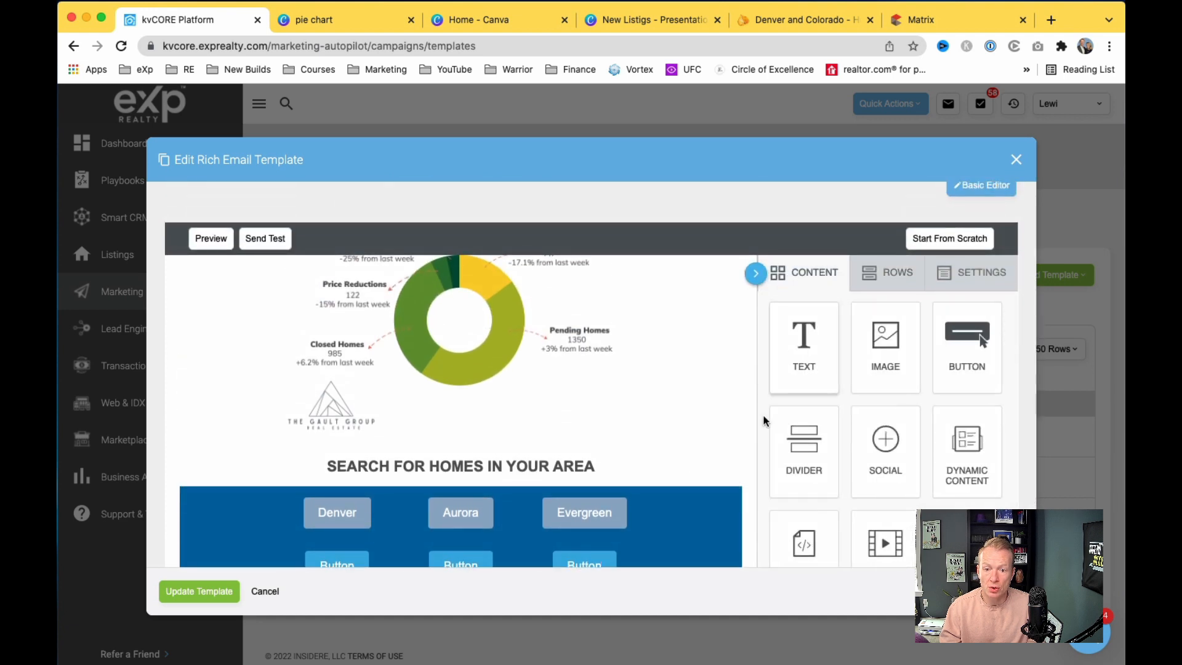
{"action": "left_click", "coordinate": [885, 274]}
{"action": "scroll", "coordinate": [685, 508], "scroll_direction": "down", "scroll_amount": 3}
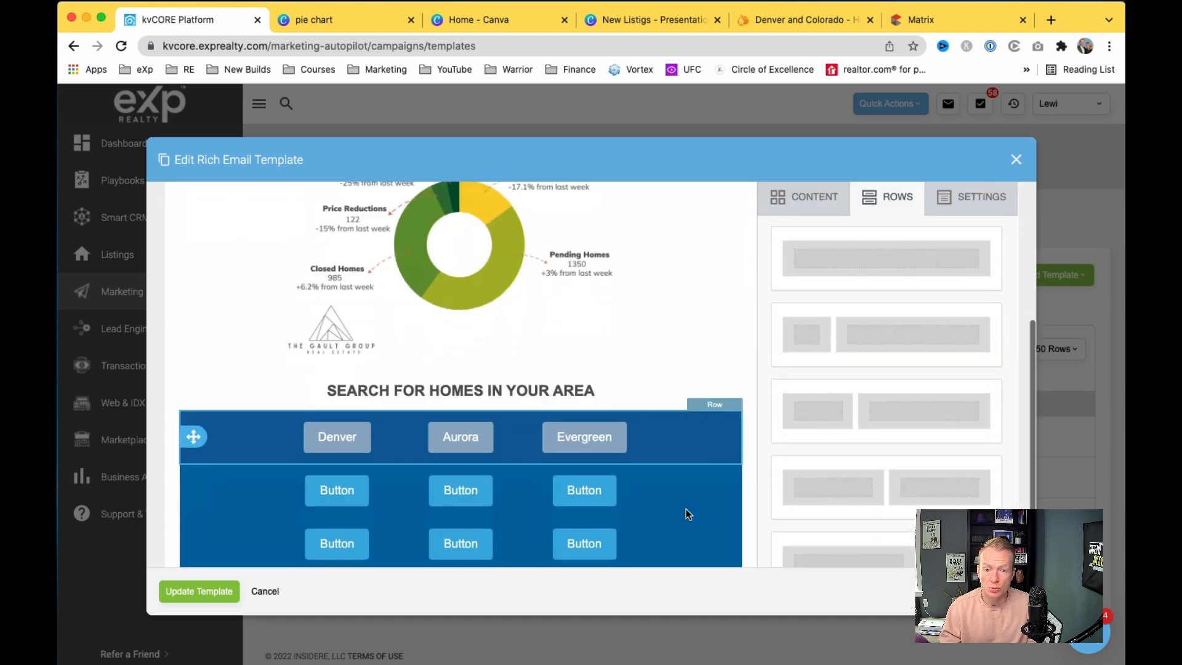
{"action": "scroll", "coordinate": [821, 375], "scroll_direction": "down", "scroll_amount": 5}
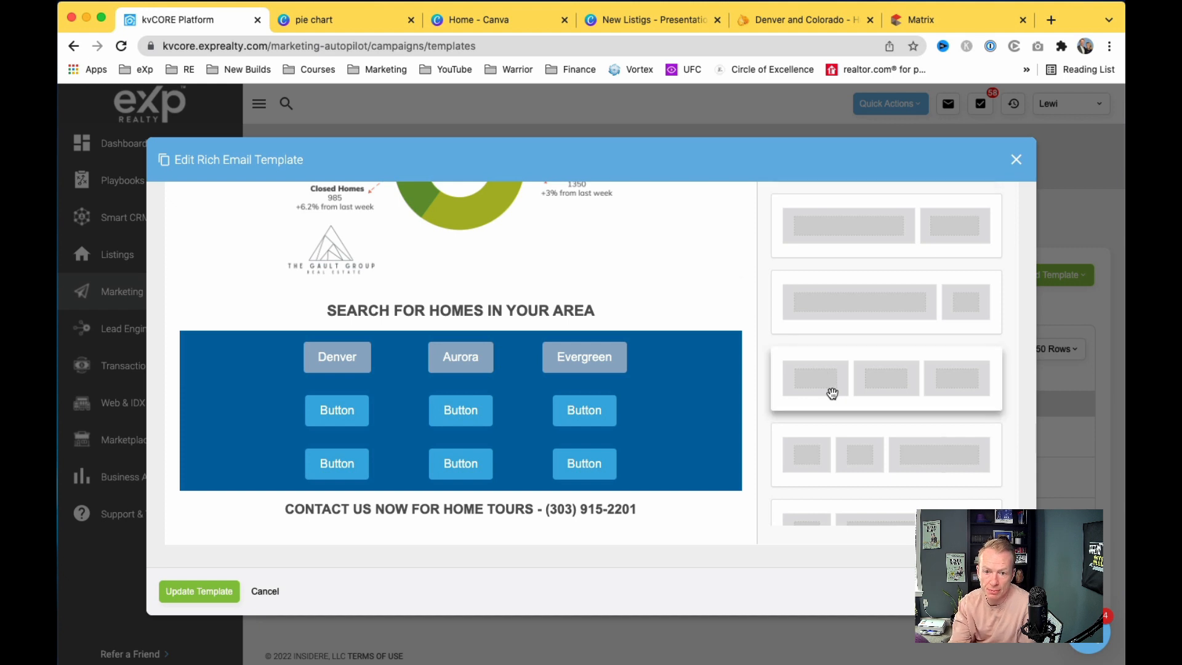
{"action": "scroll", "coordinate": [825, 382], "scroll_direction": "up", "scroll_amount": 5}
Step: Add a two-column row below the contact line
{"action": "left_click_drag", "start_coordinate": [866, 291], "coordinate": [570, 529]}
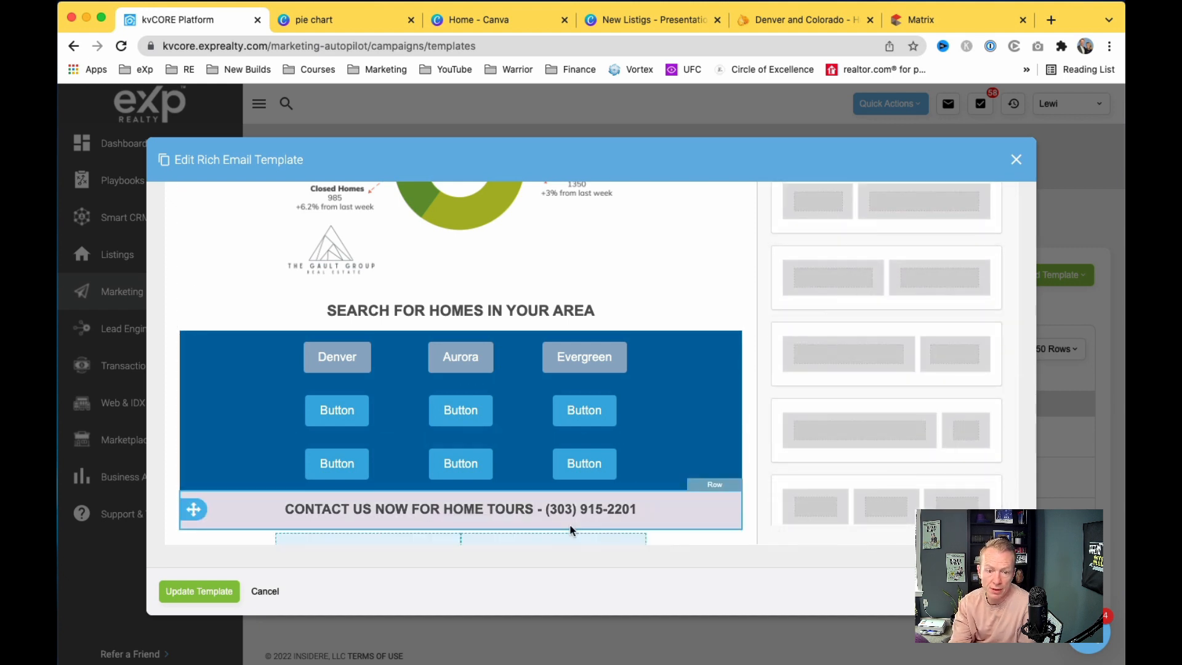
{"action": "scroll", "coordinate": [542, 485], "scroll_direction": "down", "scroll_amount": 2}
{"action": "scroll", "coordinate": [818, 404], "scroll_direction": "up", "scroll_amount": 3}
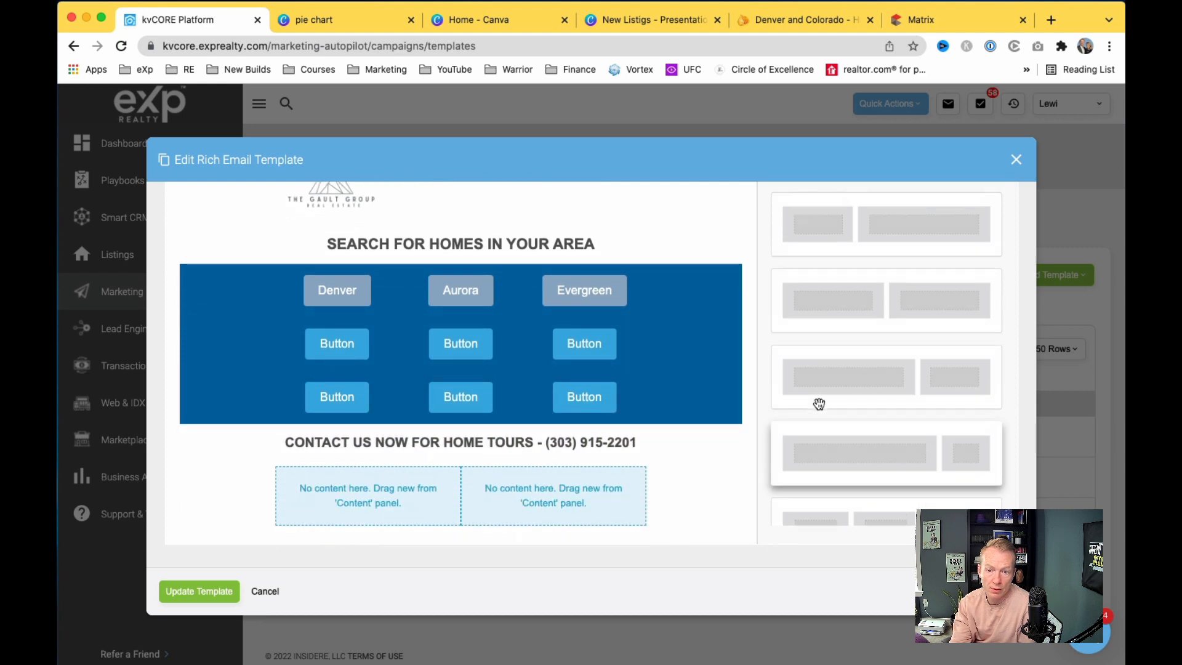
{"action": "scroll", "coordinate": [836, 338], "scroll_direction": "up", "scroll_amount": 2}
Step: Fill the new row with a Text block on the left and a Video block on the right
{"action": "left_click", "coordinate": [810, 227]}
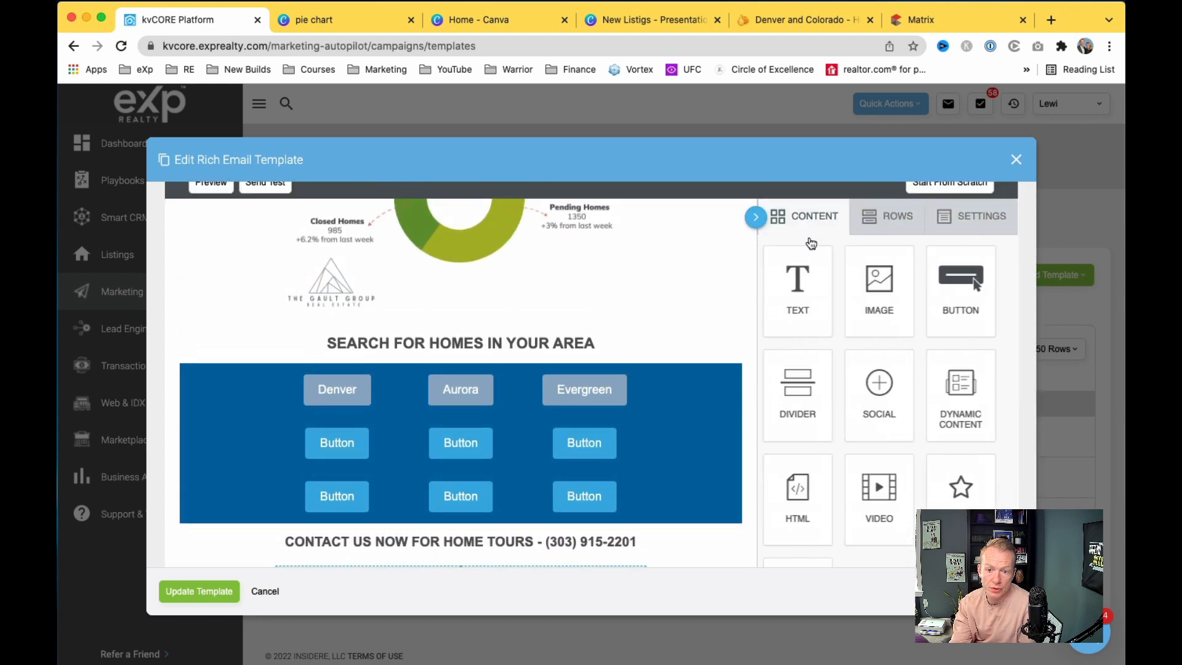
{"action": "scroll", "coordinate": [677, 400], "scroll_direction": "down", "scroll_amount": 3}
{"action": "left_click_drag", "start_coordinate": [805, 207], "coordinate": [412, 489]}
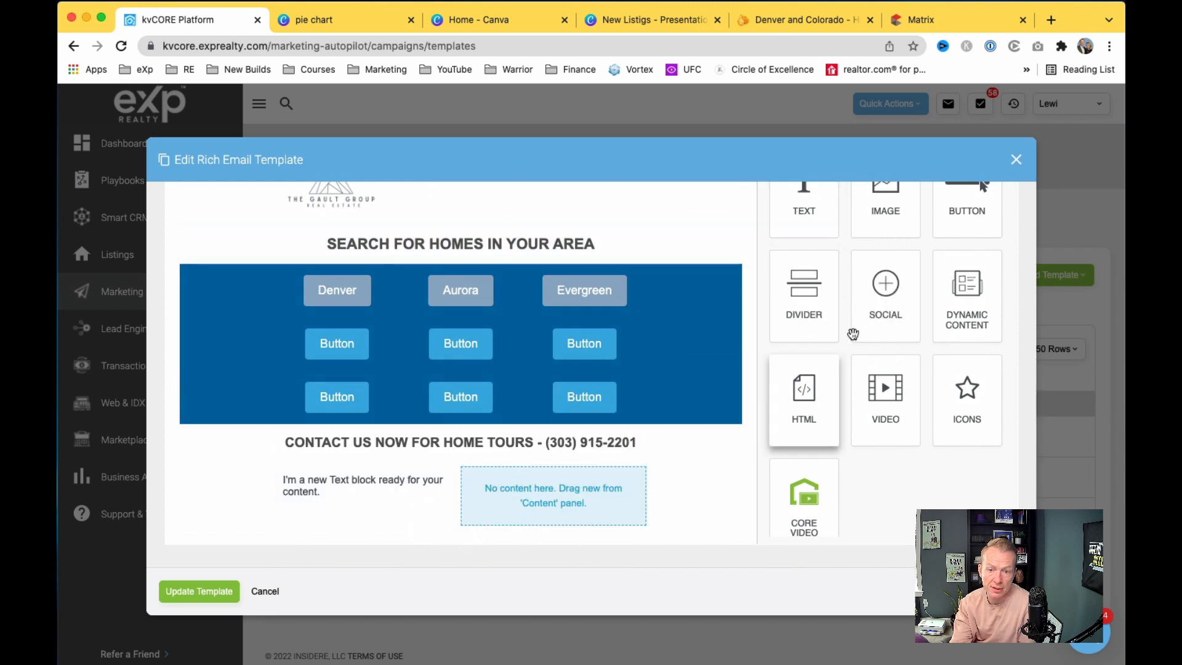
{"action": "left_click_drag", "start_coordinate": [889, 386], "coordinate": [552, 496]}
{"action": "scroll", "coordinate": [547, 497], "scroll_direction": "down", "scroll_amount": 2}
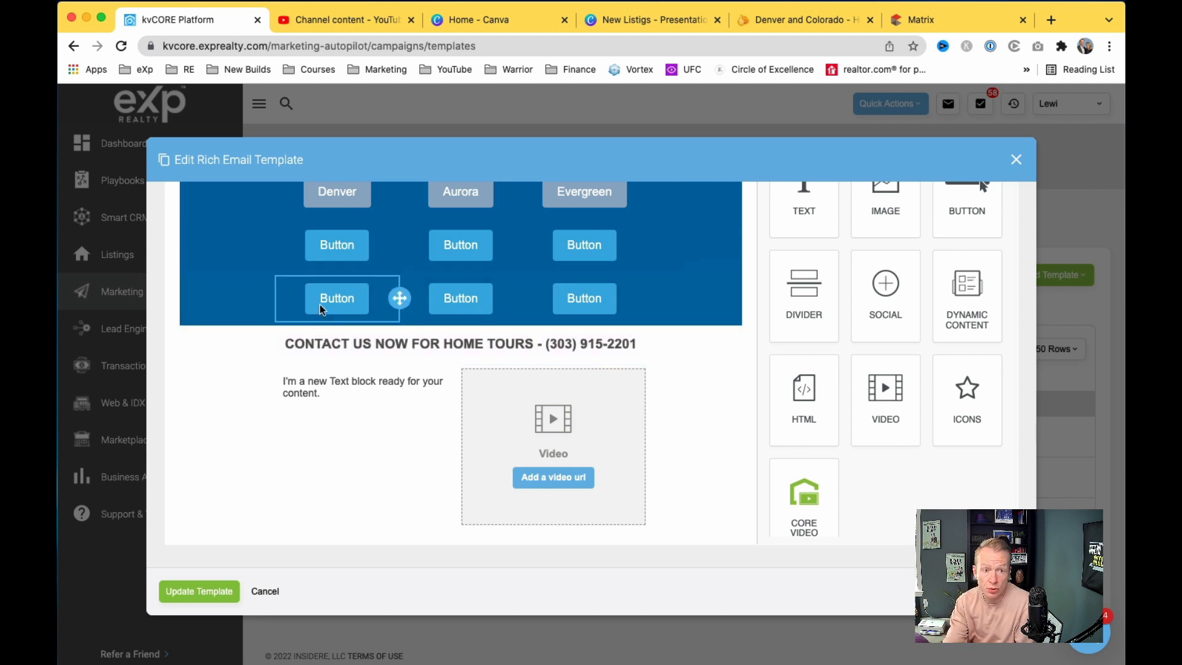
Step: Search the YouTube channel content for 'appr' and open the appraisal gaps video
{"action": "left_click", "coordinate": [356, 21]}
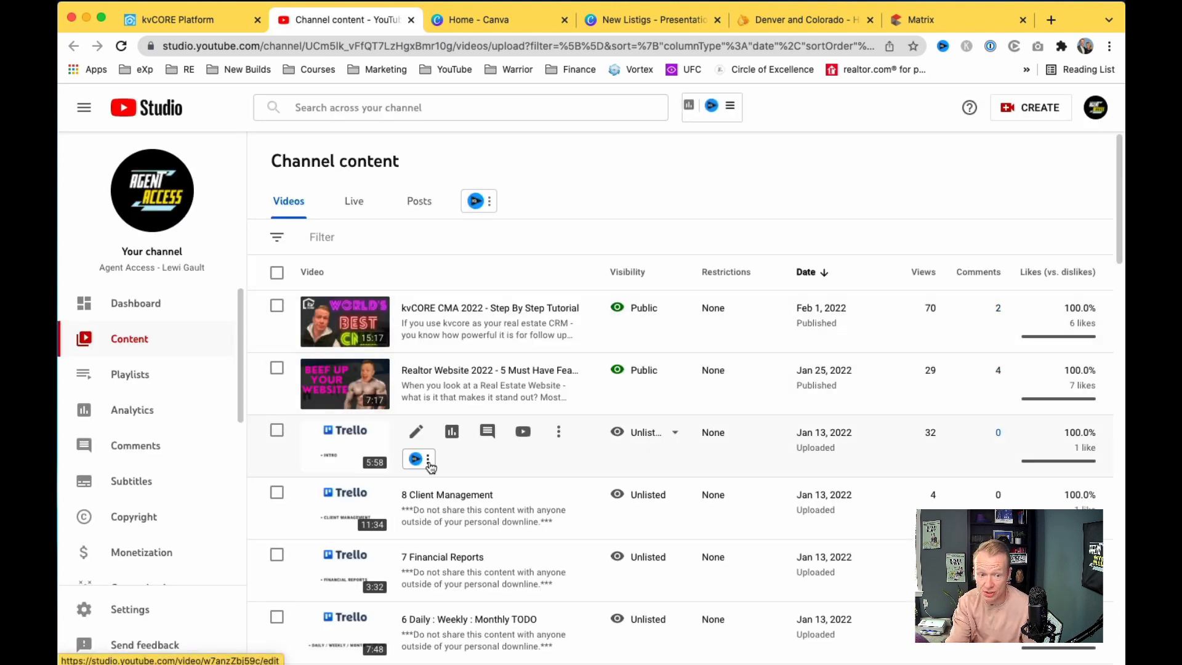
{"action": "scroll", "coordinate": [430, 466], "scroll_direction": "down", "scroll_amount": 10}
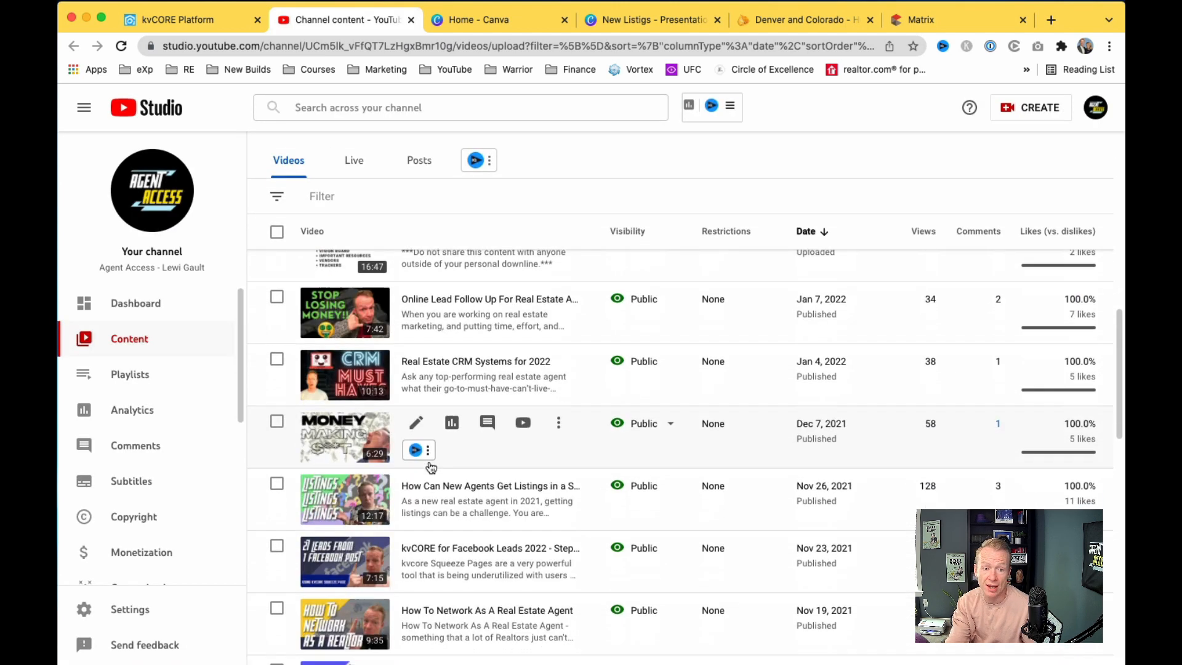
{"action": "scroll", "coordinate": [430, 466], "scroll_direction": "down", "scroll_amount": 2}
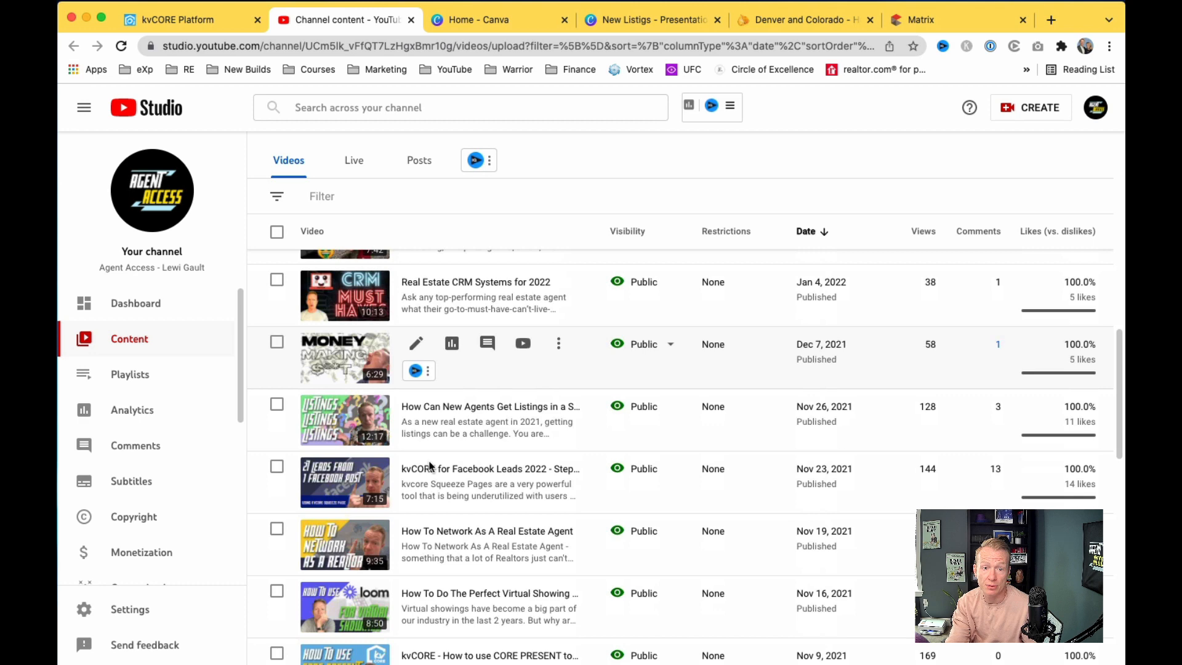
{"action": "left_click", "coordinate": [405, 117]}
{"action": "type", "text": "app"}
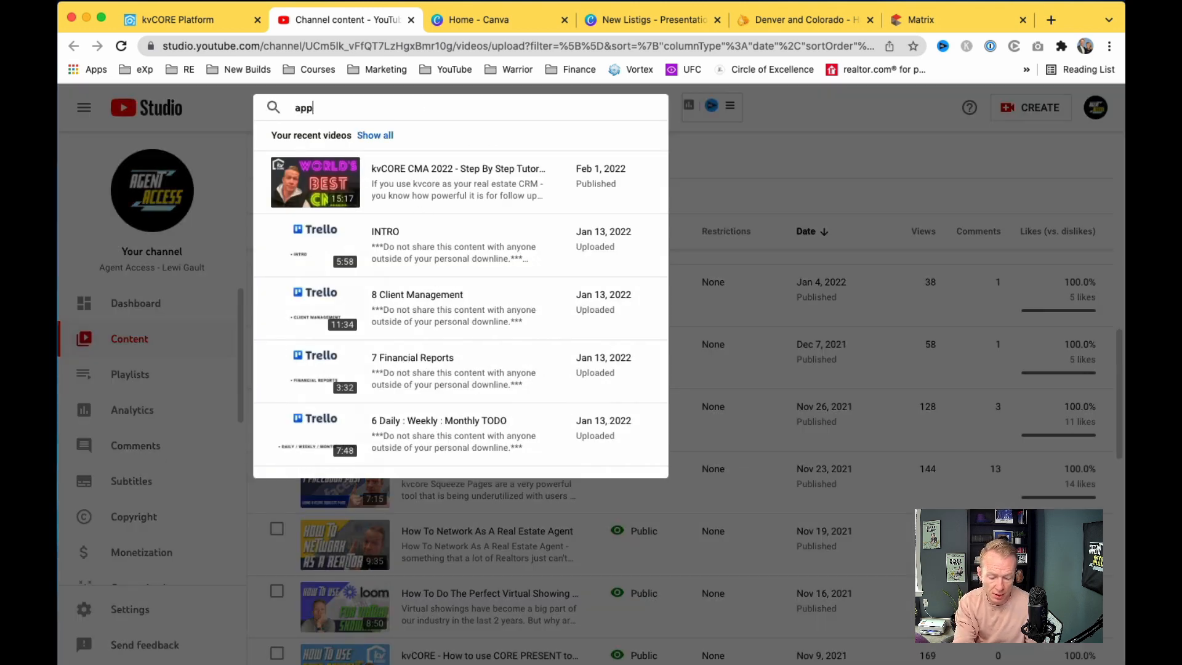
{"action": "type", "text": "r"}
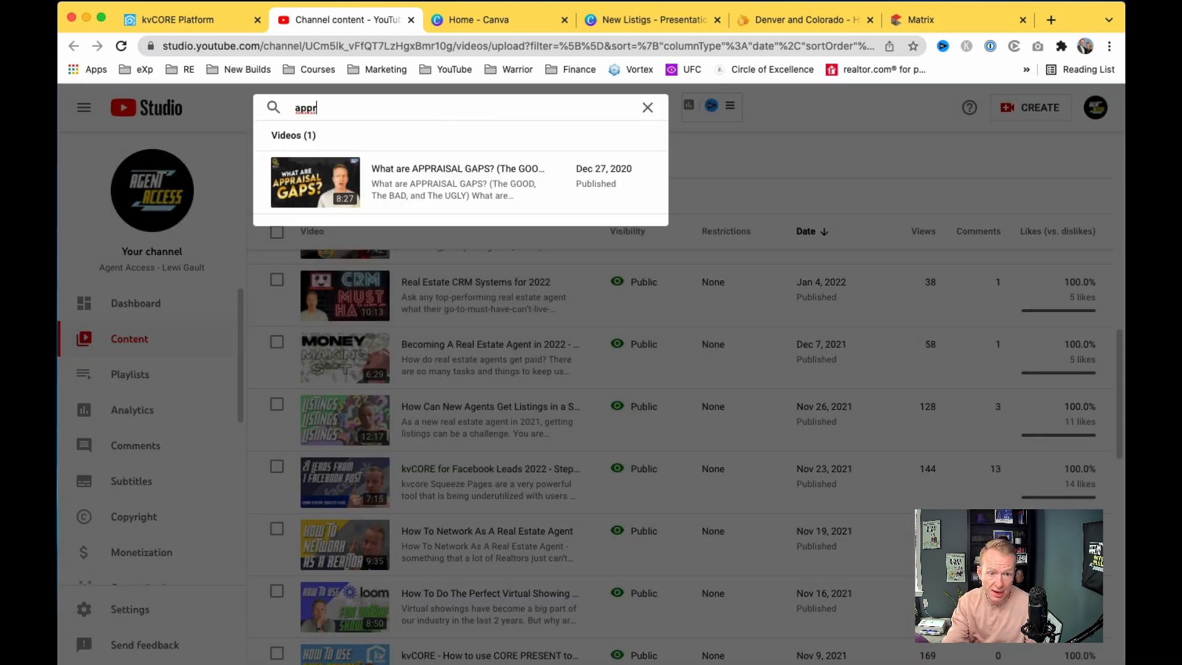
{"action": "mouse_move", "coordinate": [464, 187]}
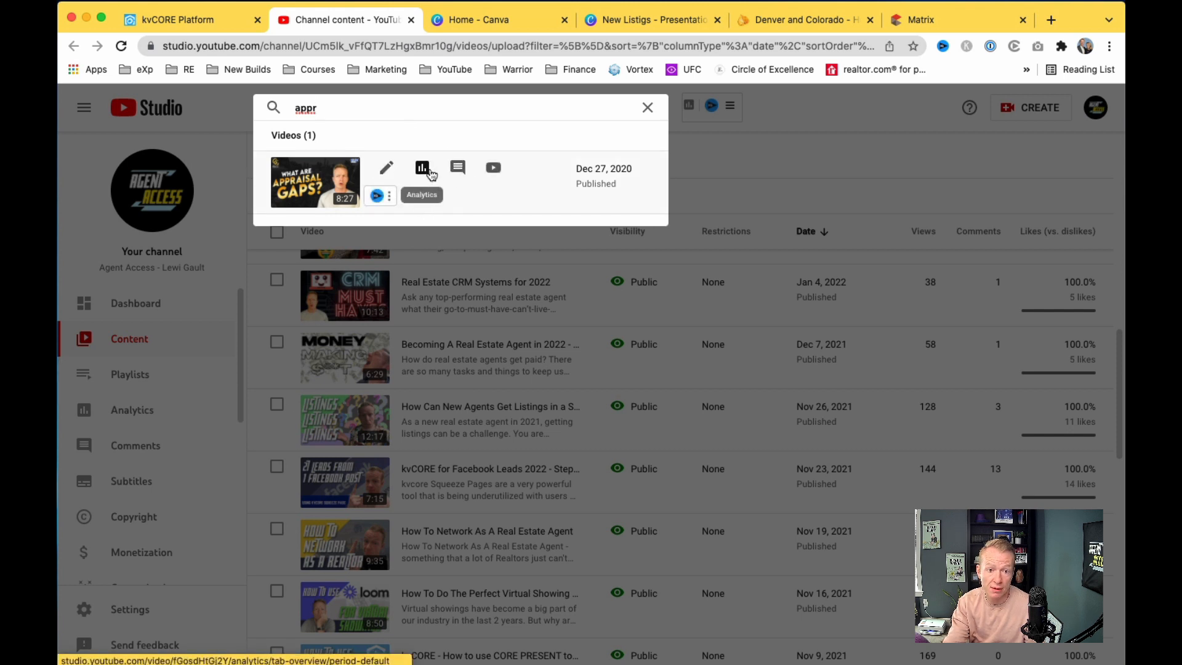
{"action": "left_click", "coordinate": [494, 169]}
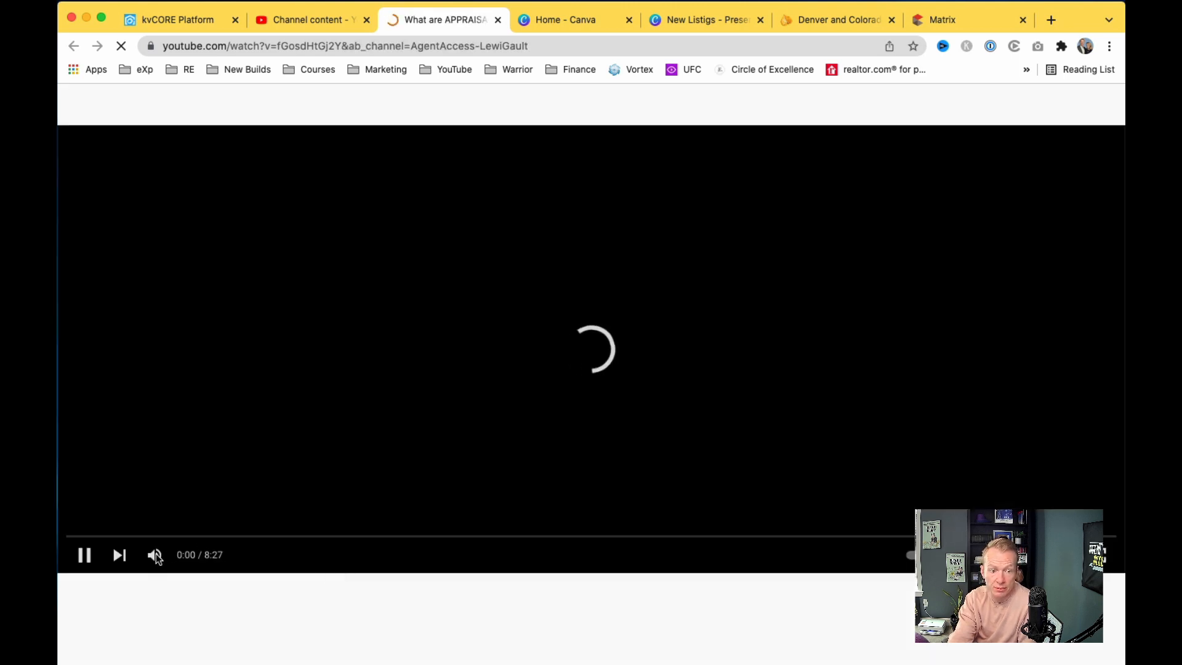
Step: Turn the volume up, pause the video at 0:03, and copy its URL
{"action": "left_click", "coordinate": [153, 552]}
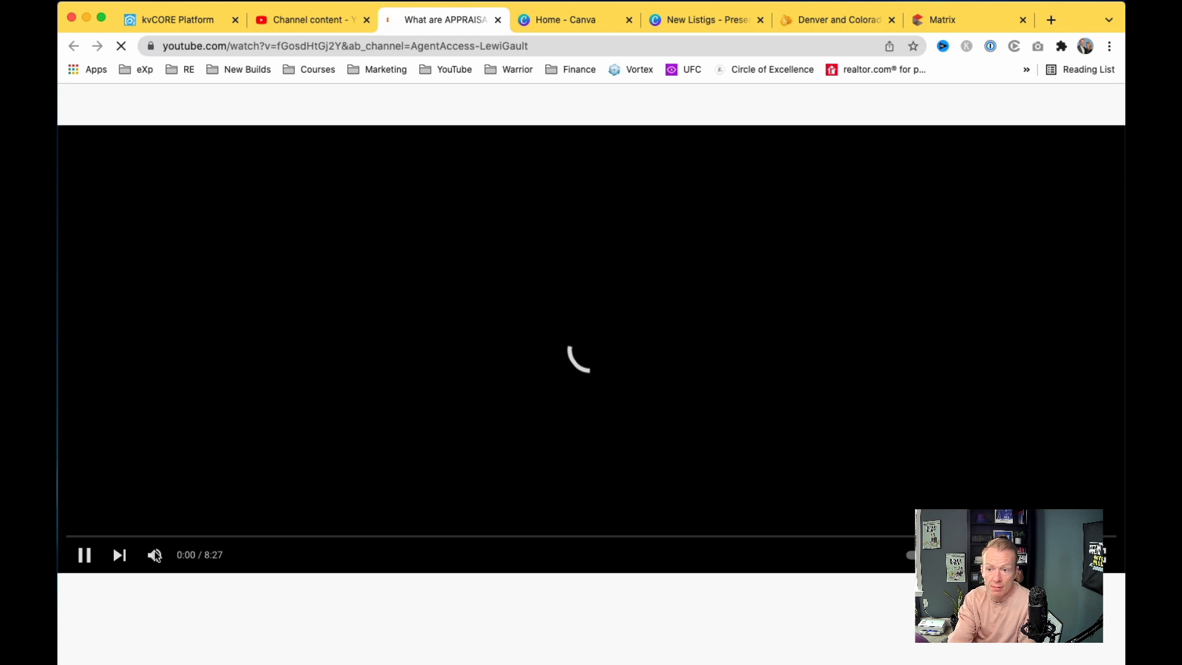
{"action": "left_click", "coordinate": [155, 556]}
{"action": "left_click_drag", "start_coordinate": [177, 555], "coordinate": [205, 559]}
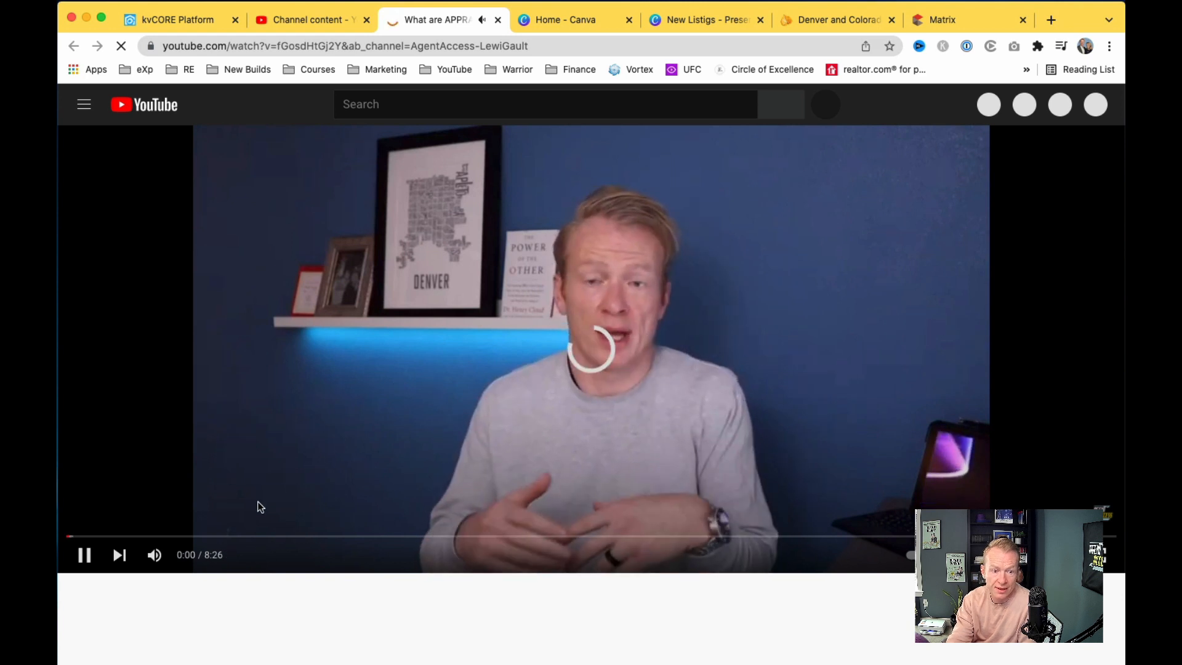
{"action": "left_click", "coordinate": [84, 555]}
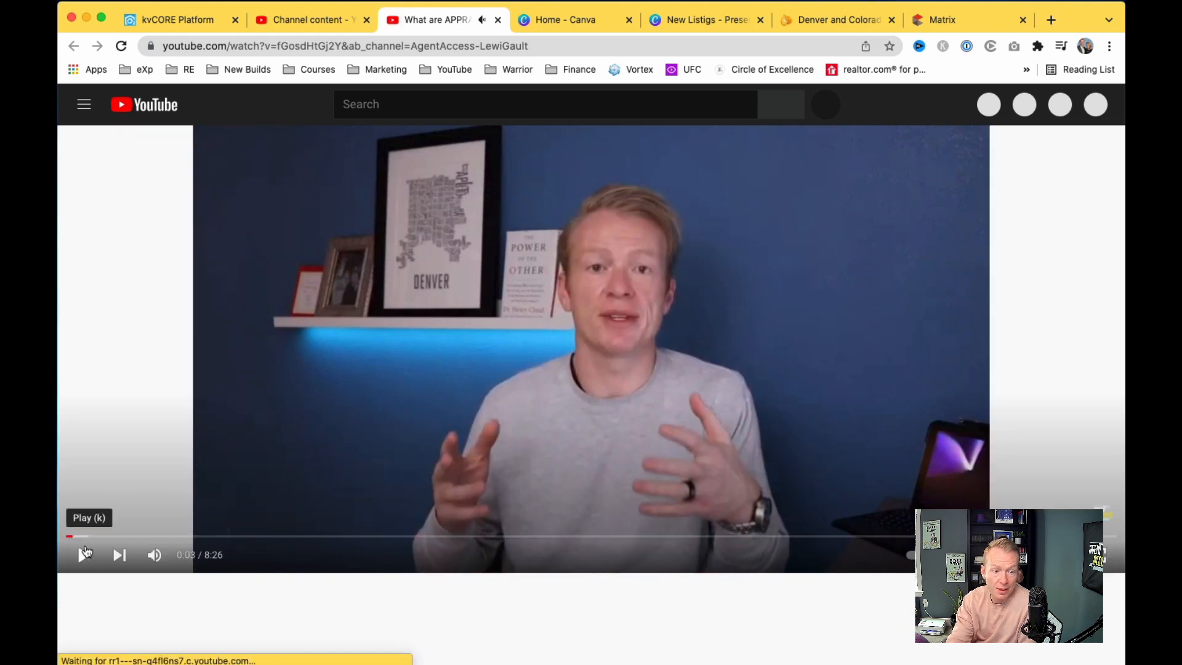
{"action": "left_click", "coordinate": [363, 47]}
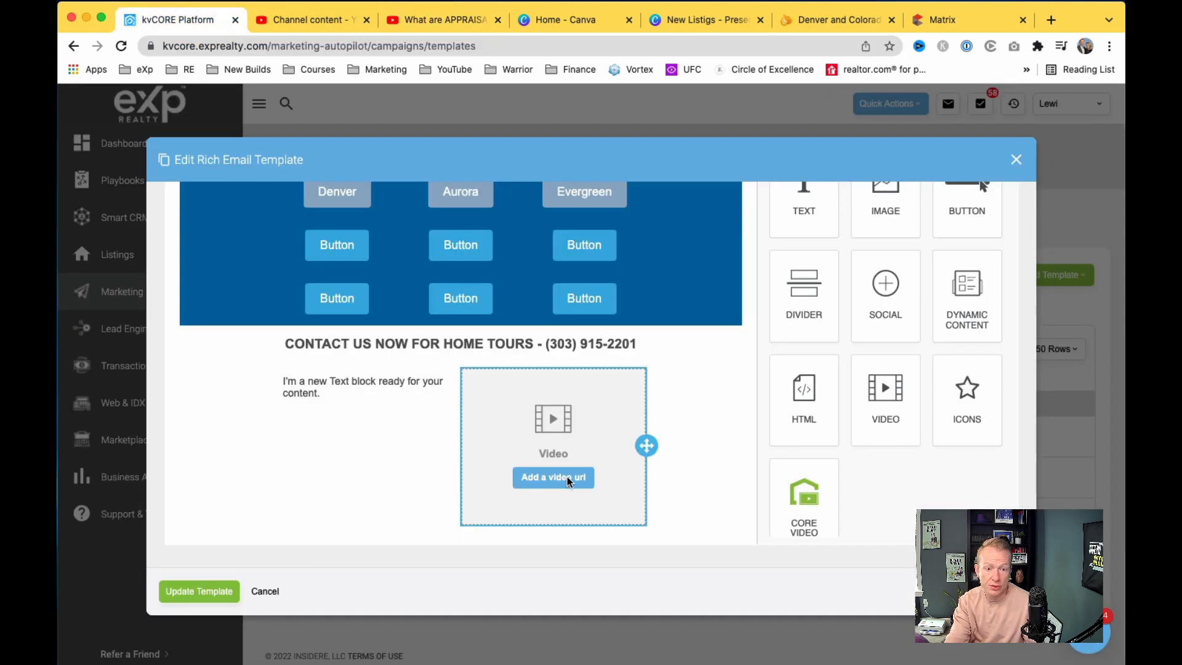
Step: Paste the appraisal gaps YouTube URL into the video block's Video url
{"action": "left_click", "coordinate": [549, 477]}
{"action": "left_click", "coordinate": [854, 207]}
{"action": "key", "text": "super+v"}
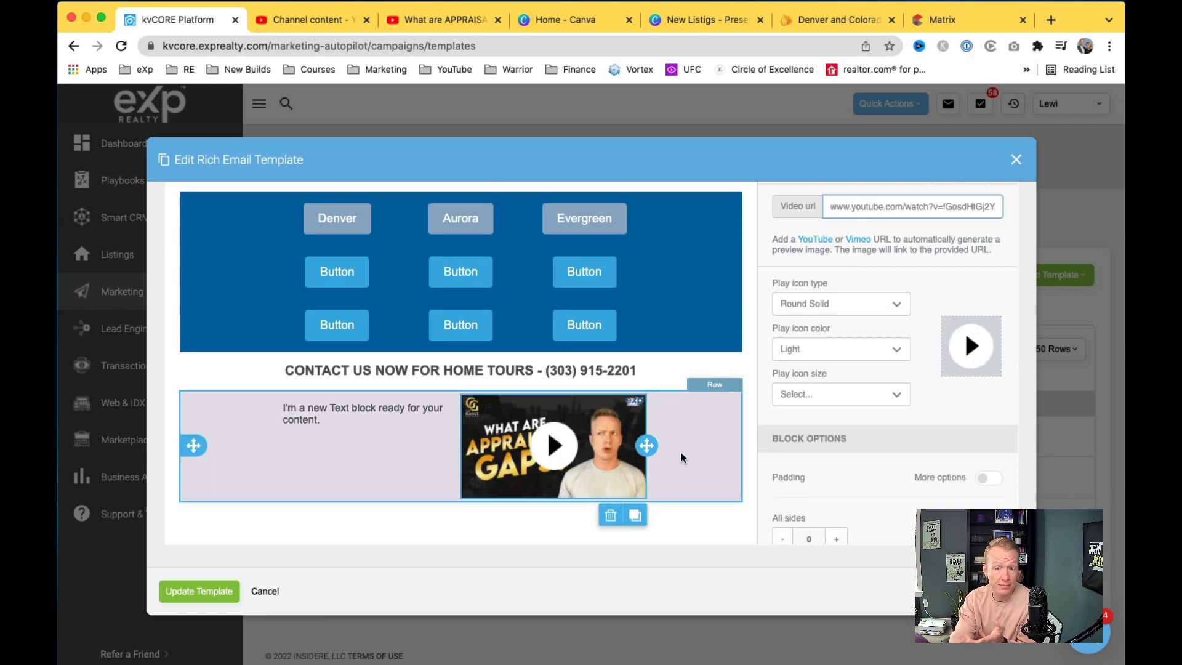
{"action": "left_click", "coordinate": [365, 23]}
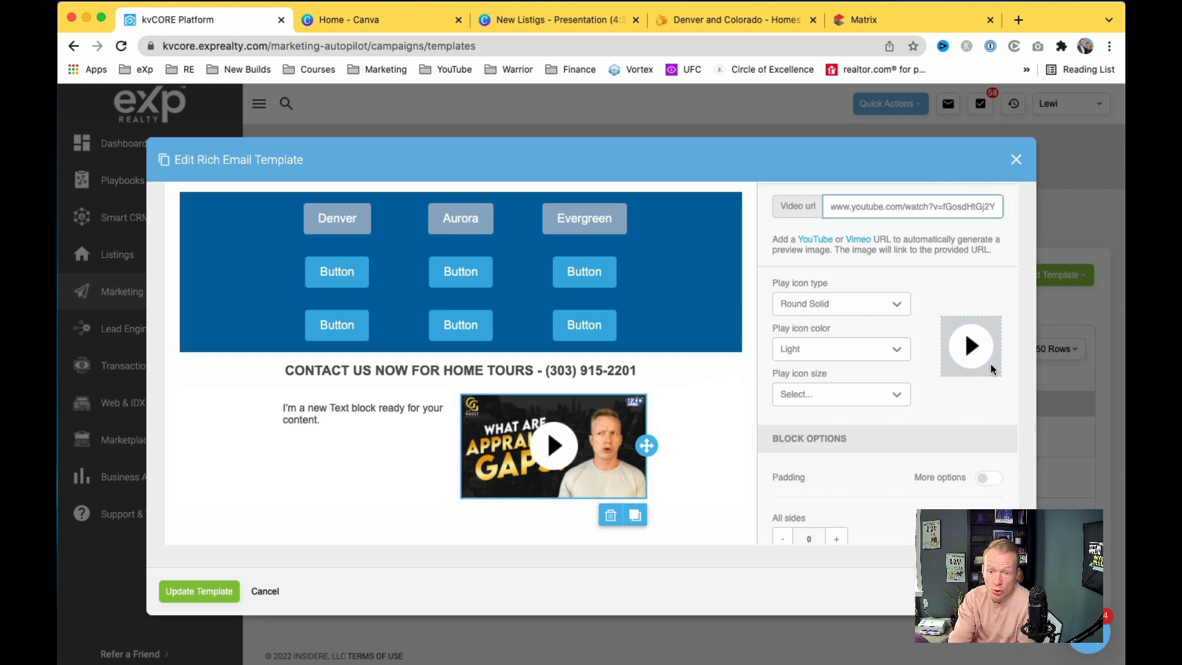
Step: Set the video's play icon to Rectangle, Light colour, 60px size
{"action": "left_click", "coordinate": [886, 305]}
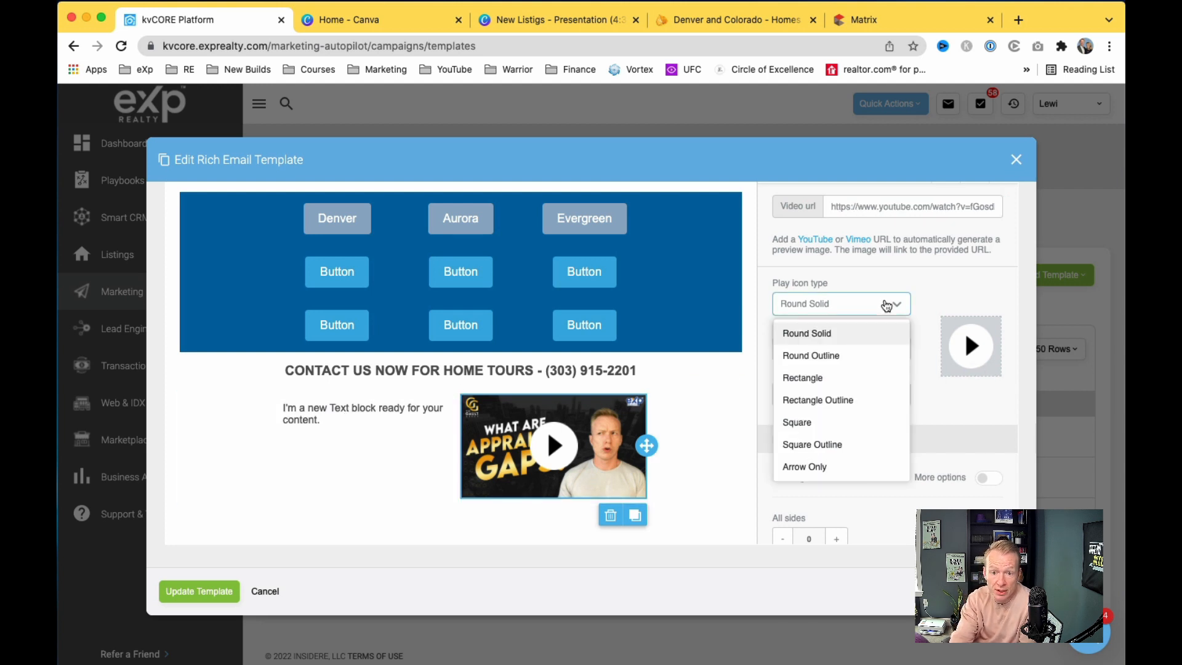
{"action": "left_click", "coordinate": [859, 360]}
{"action": "left_click", "coordinate": [873, 311]}
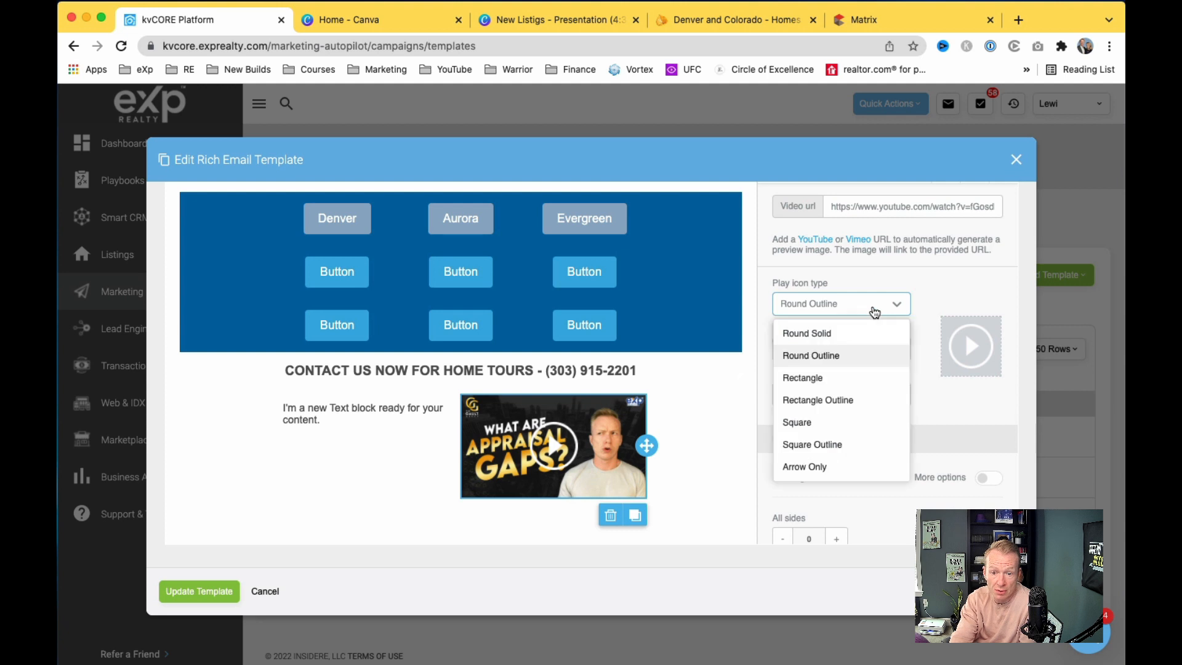
{"action": "left_click", "coordinate": [857, 374]}
{"action": "left_click", "coordinate": [863, 350]}
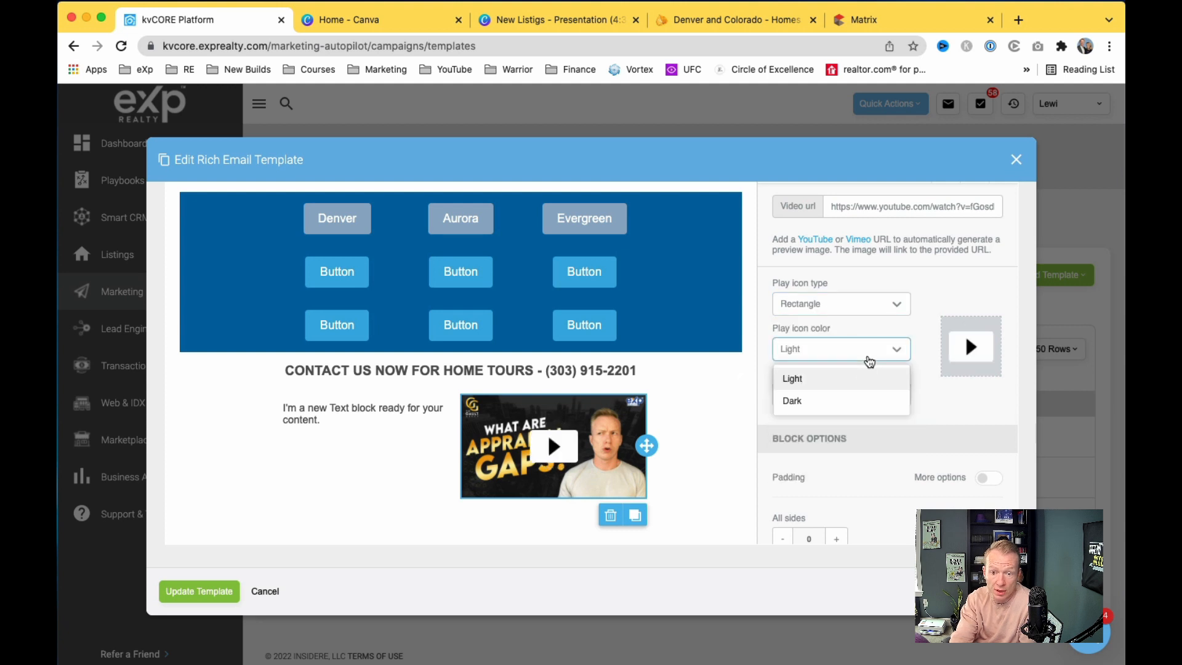
{"action": "left_click", "coordinate": [854, 397]}
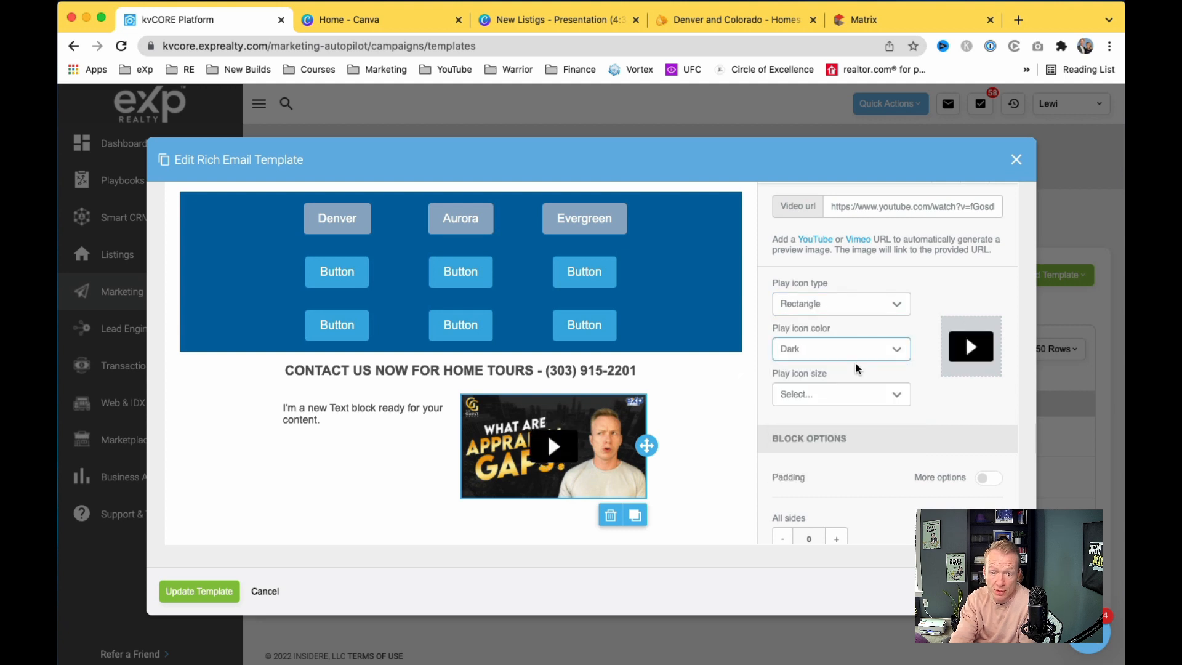
{"action": "left_click", "coordinate": [858, 396]}
{"action": "left_click", "coordinate": [844, 468]}
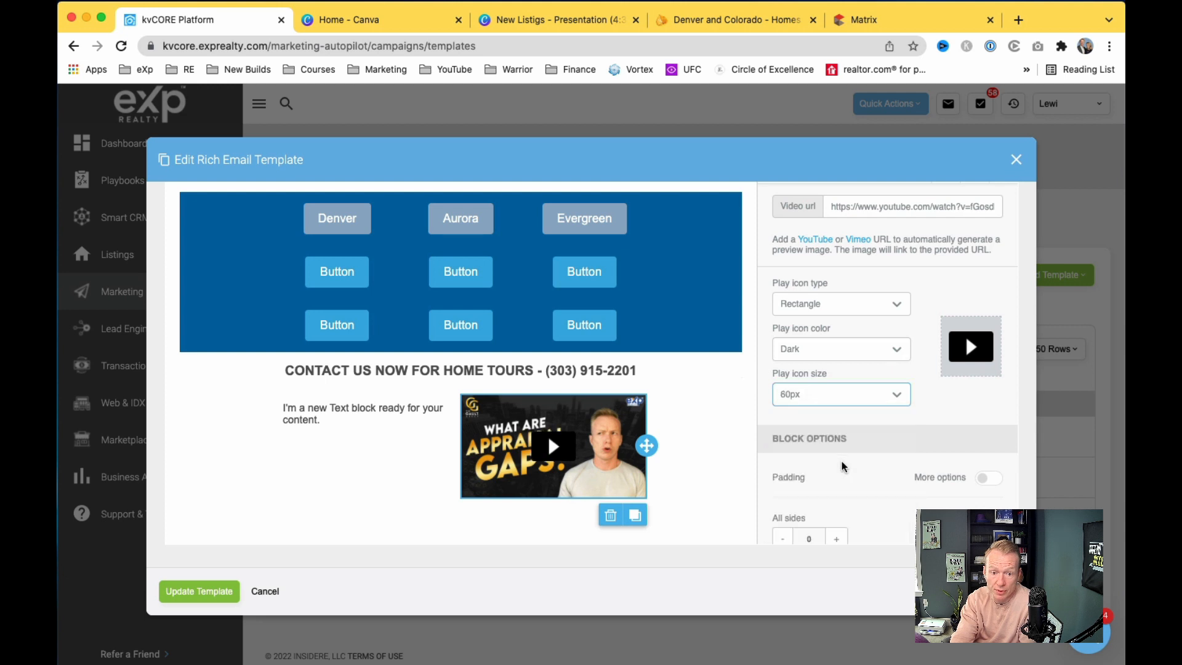
{"action": "left_click", "coordinate": [879, 359]}
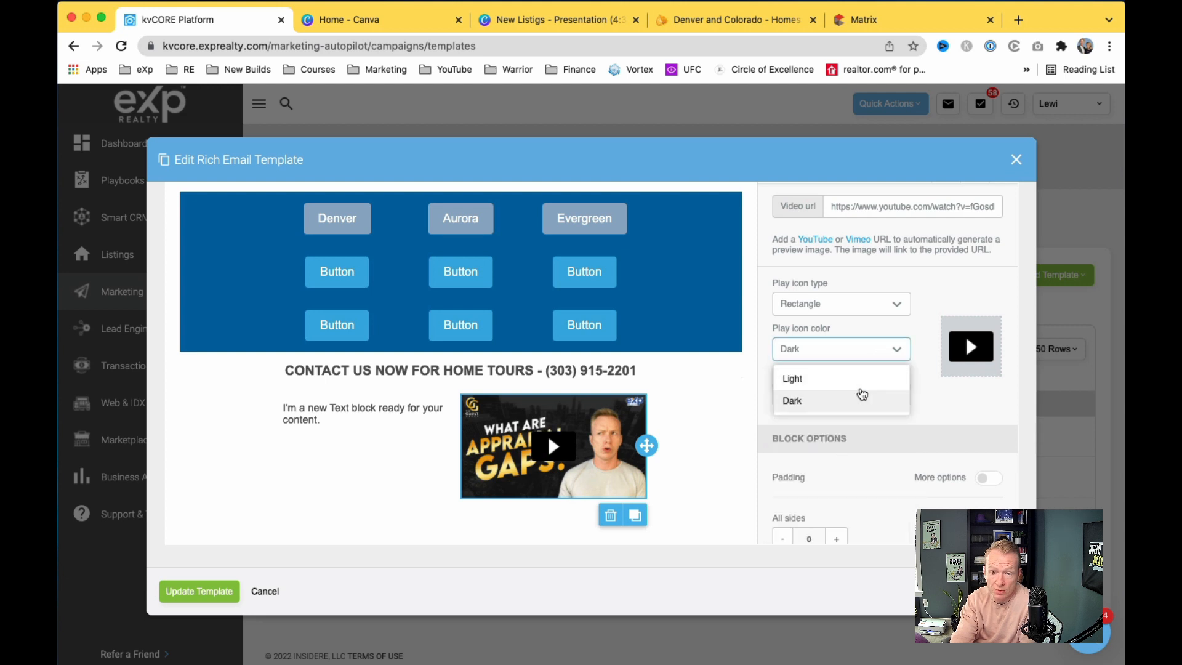
{"action": "left_click", "coordinate": [866, 378]}
{"action": "scroll", "coordinate": [928, 413], "scroll_direction": "down", "scroll_amount": 2}
{"action": "scroll", "coordinate": [928, 413], "scroll_direction": "up", "scroll_amount": 2}
Step: Select all the placeholder text in the text block to replace it
{"action": "left_click", "coordinate": [380, 422]}
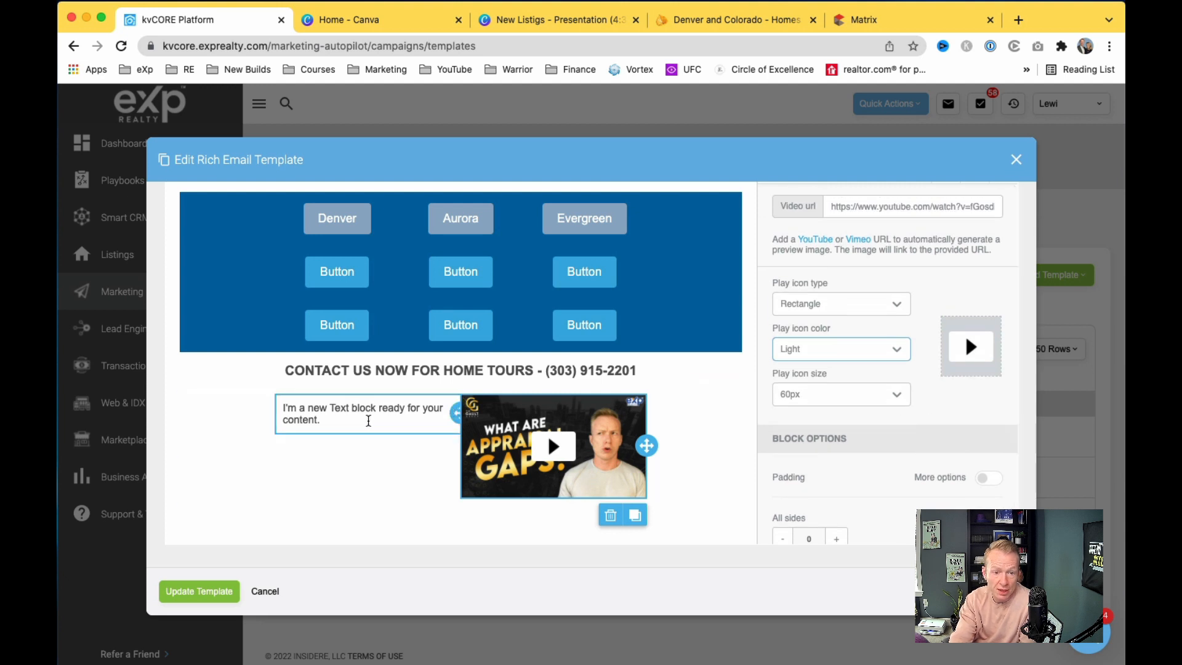
{"action": "scroll", "coordinate": [337, 420], "scroll_direction": "up", "scroll_amount": 1}
{"action": "left_click_drag", "start_coordinate": [320, 446], "coordinate": [266, 411]}
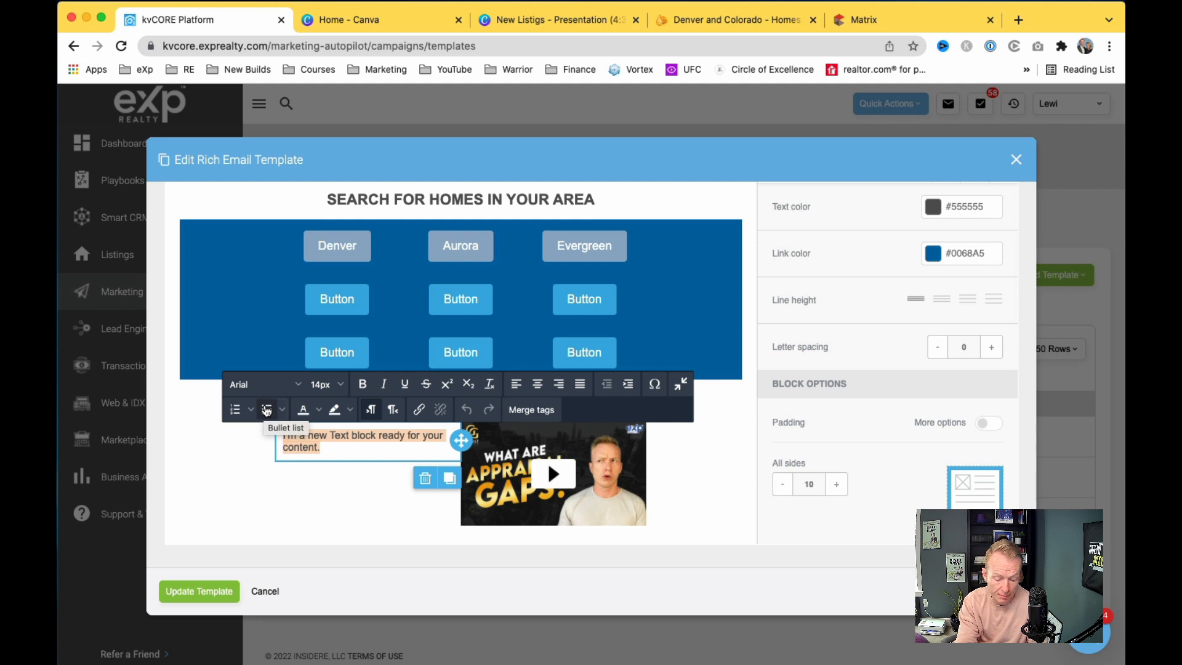
Step: Type 'If your offering on a home - you probably have heard of apprsail gaps' and check spelling suggestions
{"action": "type", "text": "If your offering on a home - you"}
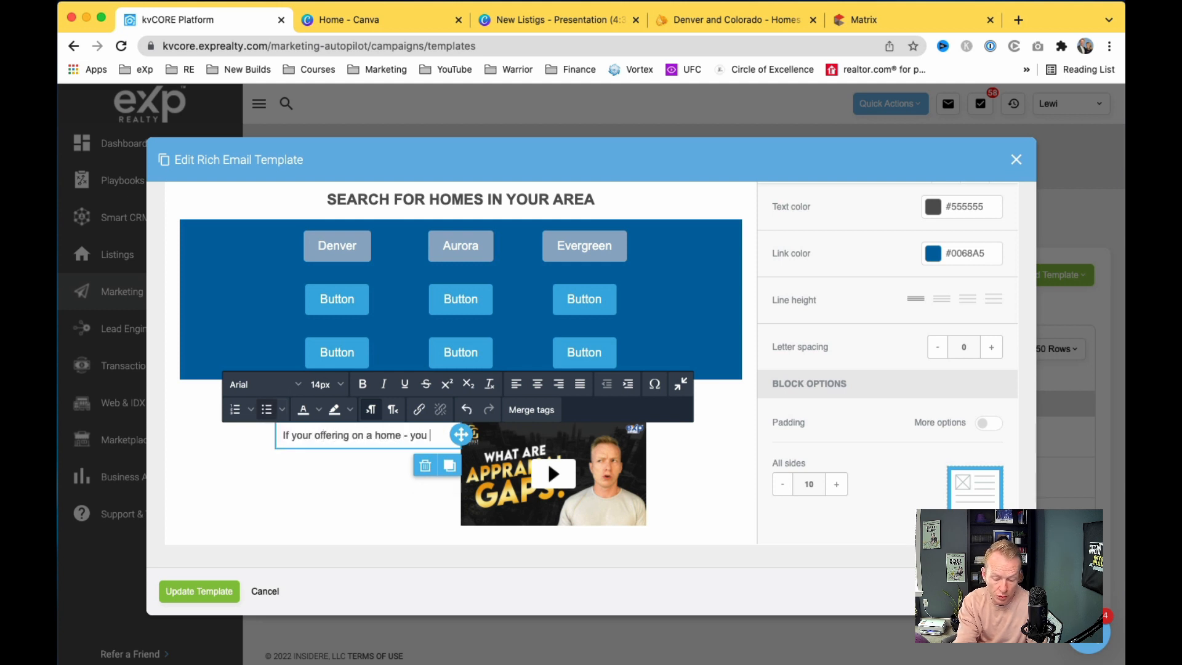
{"action": "type", "text": " probably hav"}
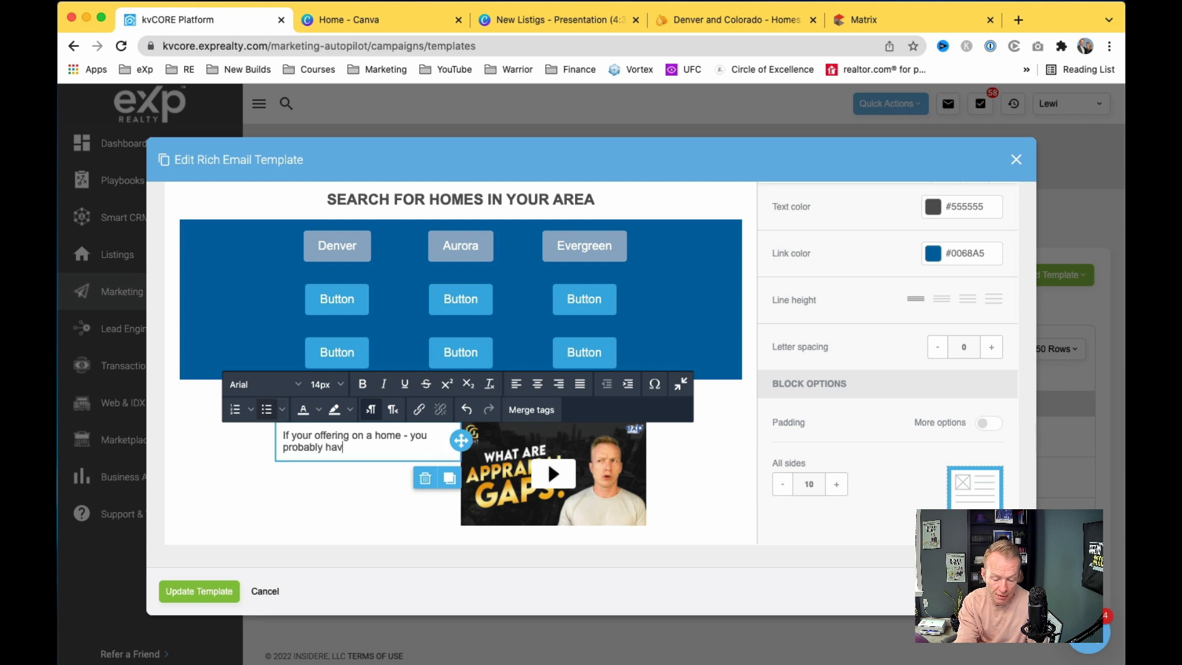
{"action": "type", "text": "apprsail gaps"}
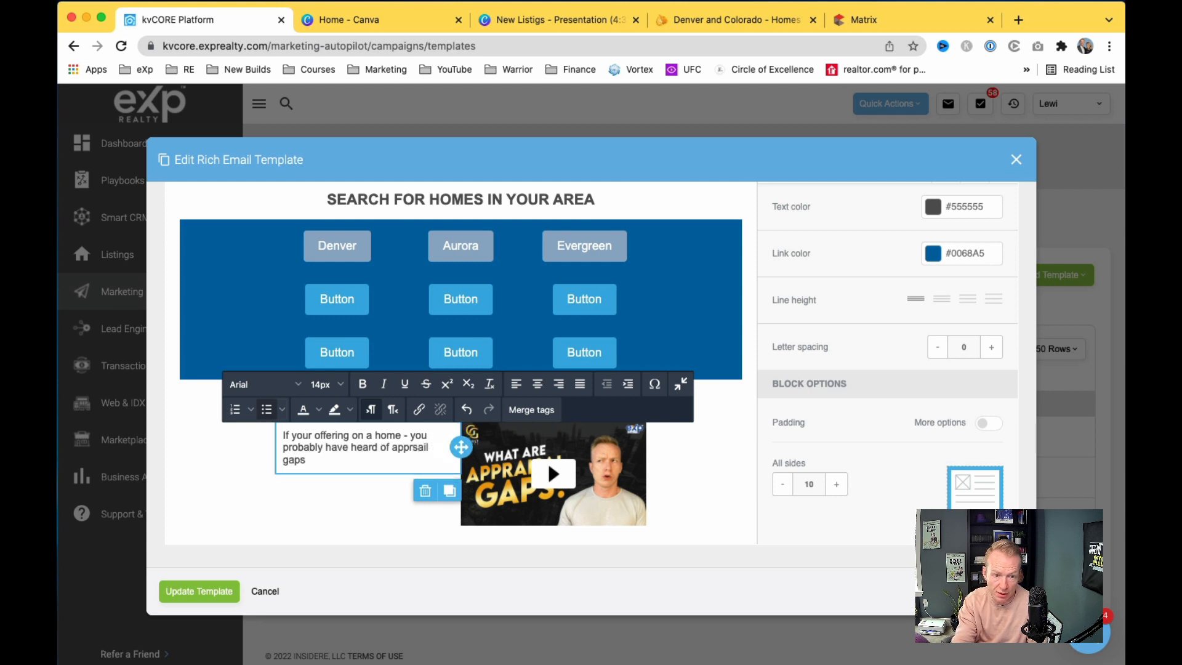
{"action": "right_click", "coordinate": [405, 451]}
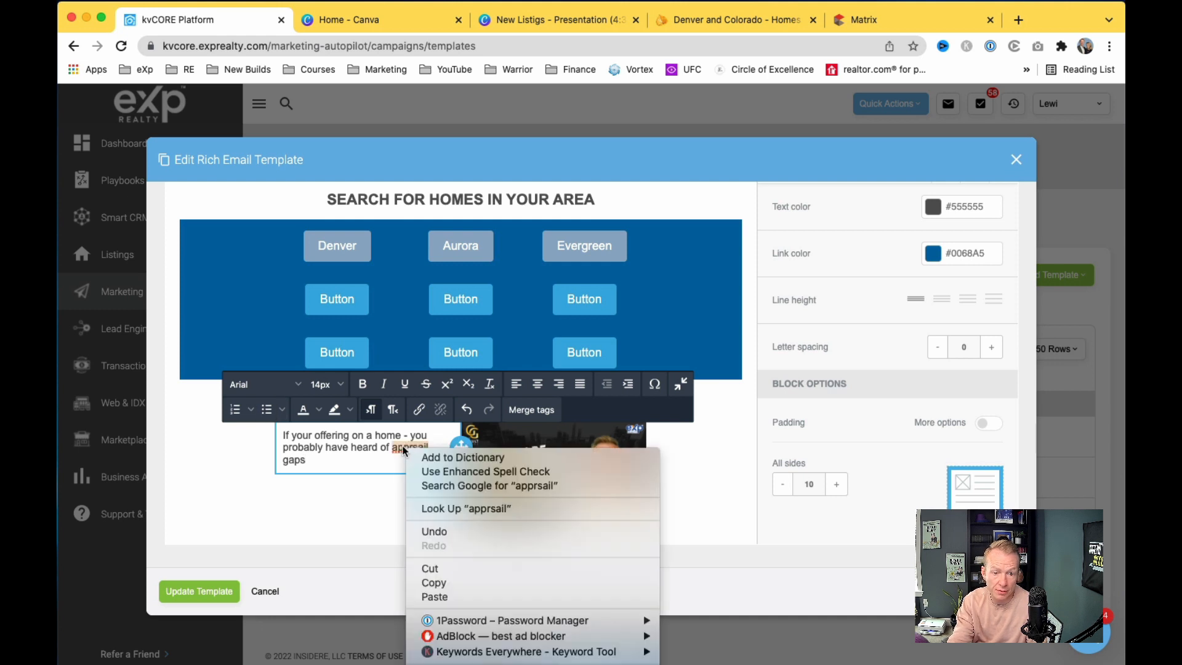
{"action": "left_click", "coordinate": [403, 449]}
{"action": "right_click", "coordinate": [406, 448]}
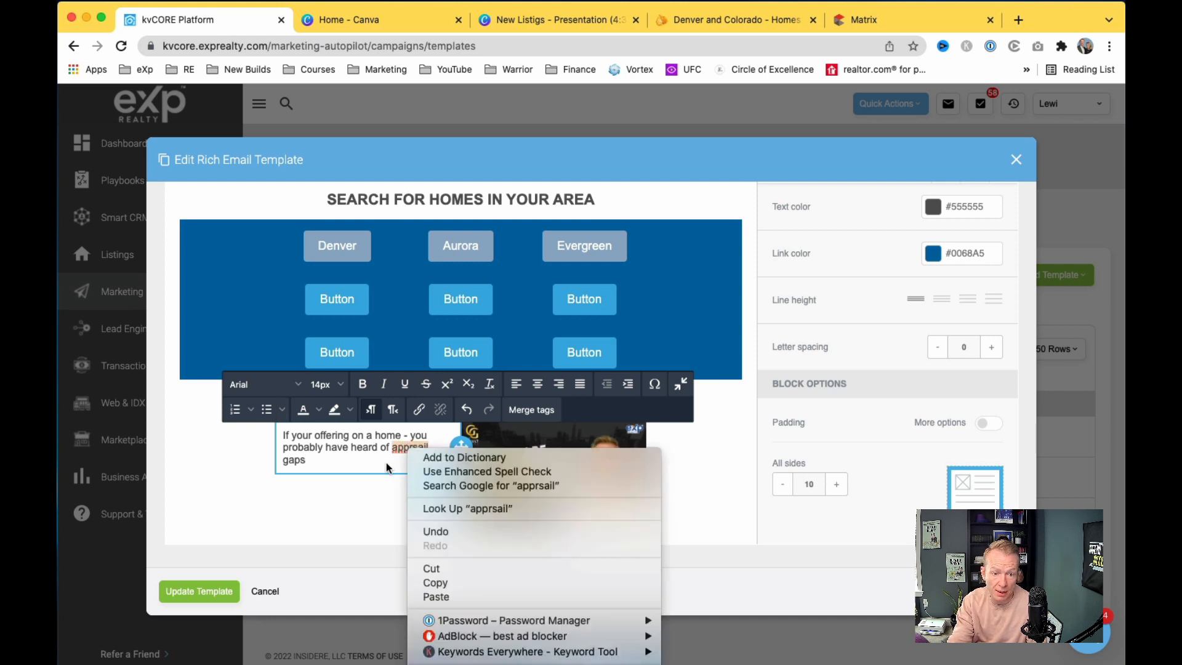
{"action": "left_click", "coordinate": [388, 468]}
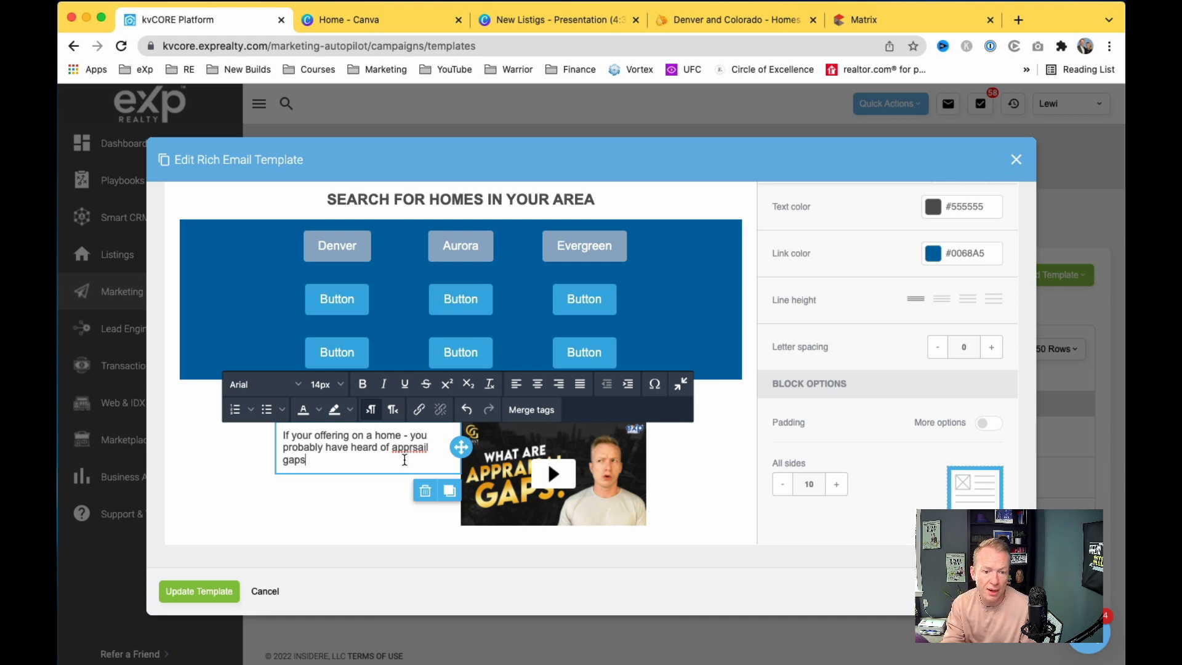
{"action": "right_click", "coordinate": [408, 443]}
Step: Add new lines below the paragraph and insert a pointing-hand emoji
{"action": "left_click", "coordinate": [390, 451]}
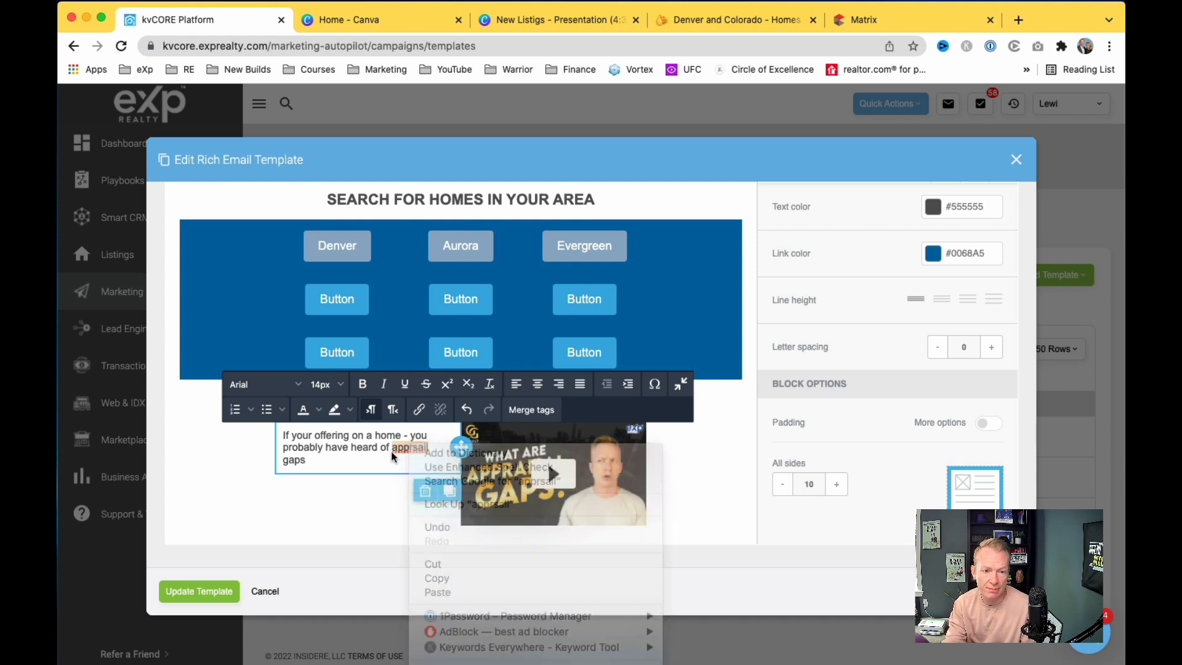
{"action": "key", "text": "Return"}
{"action": "key", "text": "Return"}
{"action": "key", "text": "Return"}
{"action": "type", "text": "fg"}
{"action": "key", "text": "Return"}
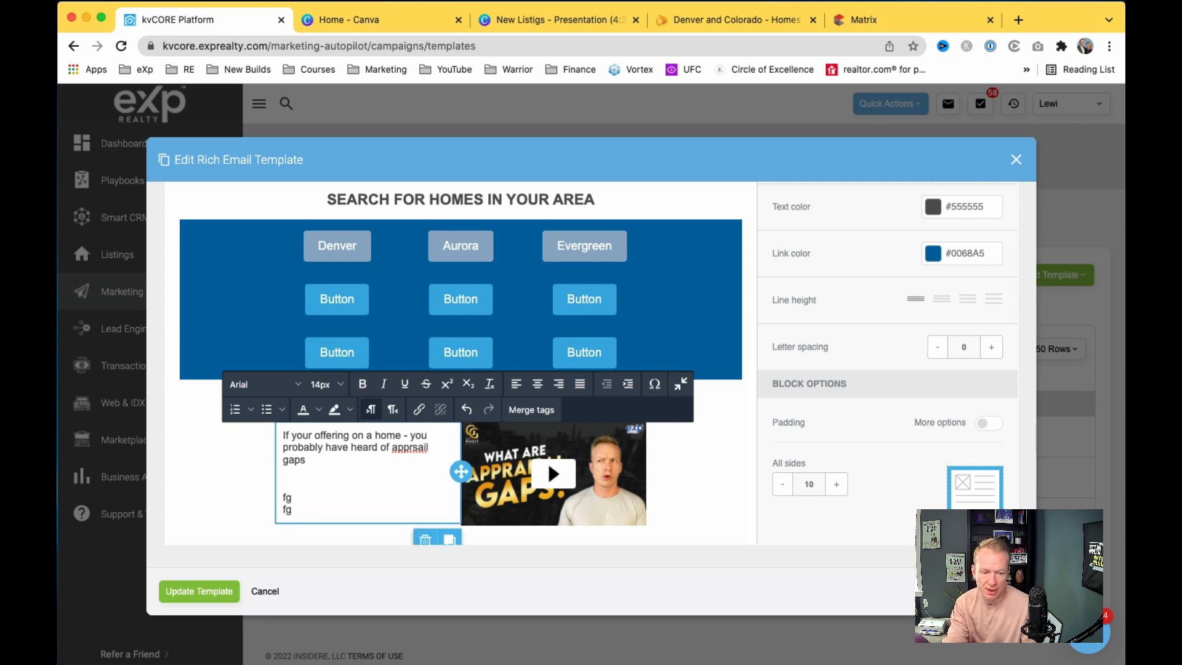
{"action": "key", "text": "ctrl+super+space"}
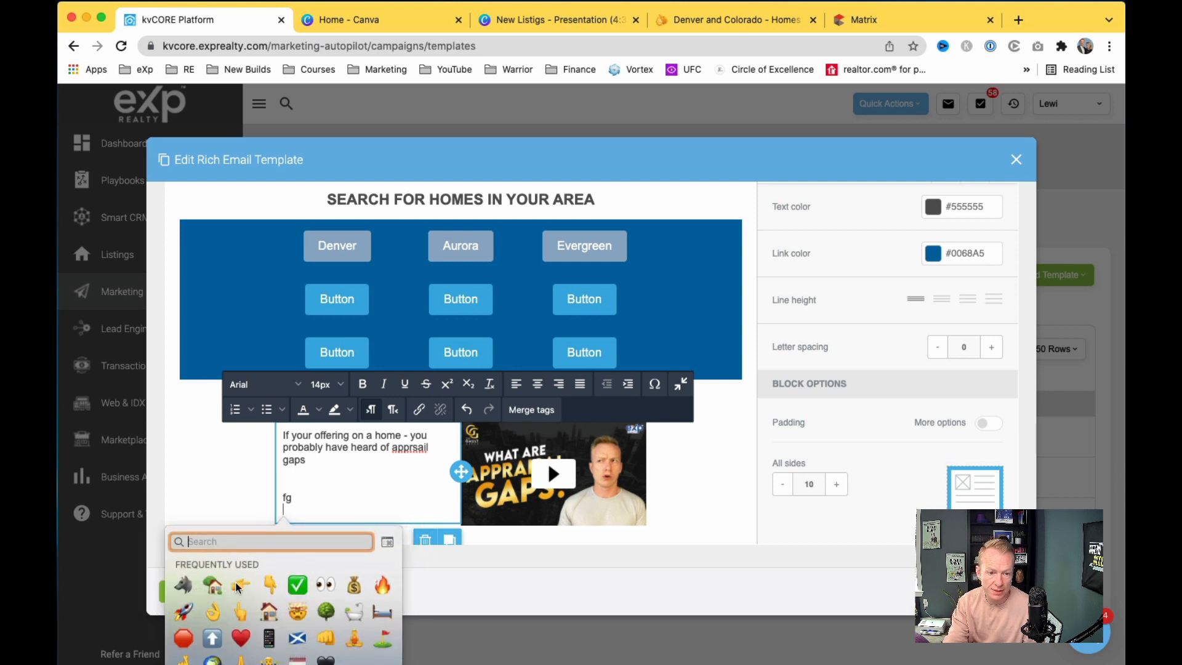
{"action": "left_click", "coordinate": [237, 585]}
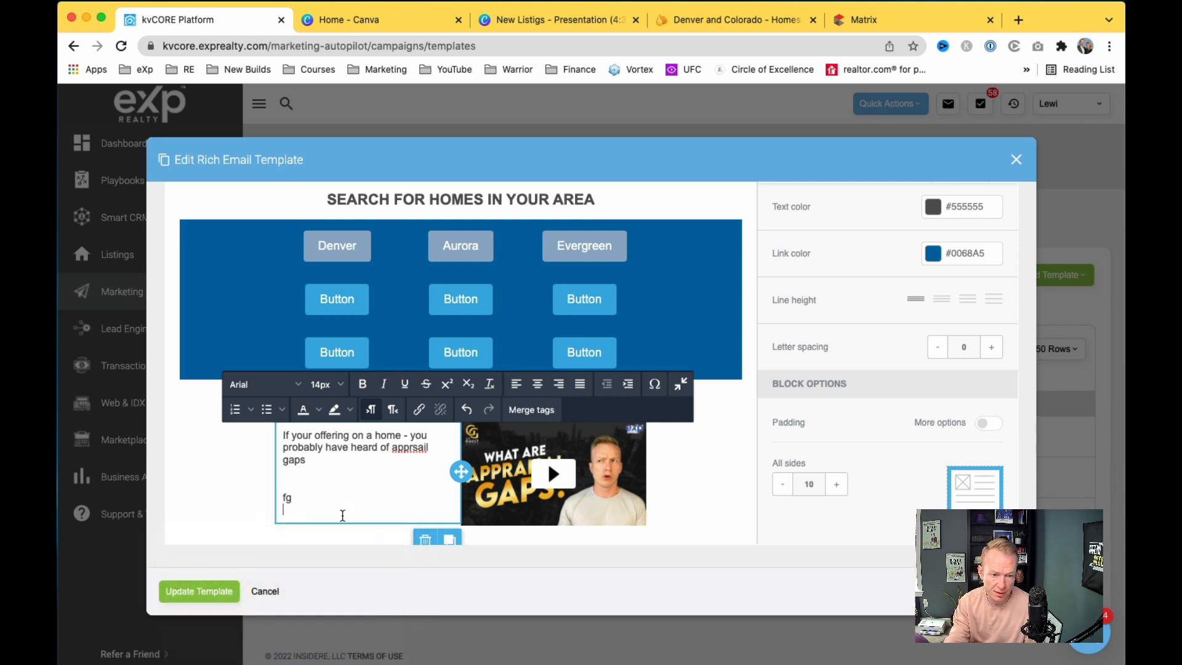
Step: Type 'Learn More Here -' followed by a pointing-right hand emoji
{"action": "type", "text": "Learn More Here"}
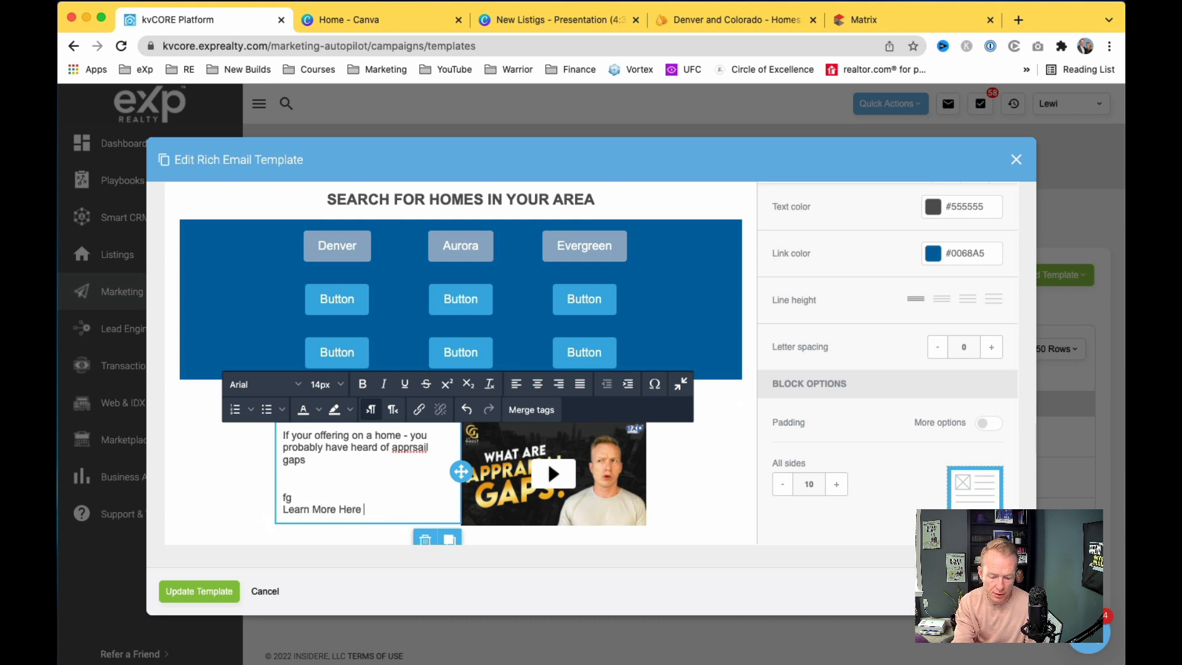
{"action": "type", "text": " -"}
{"action": "key", "text": "ctrl+super+space"}
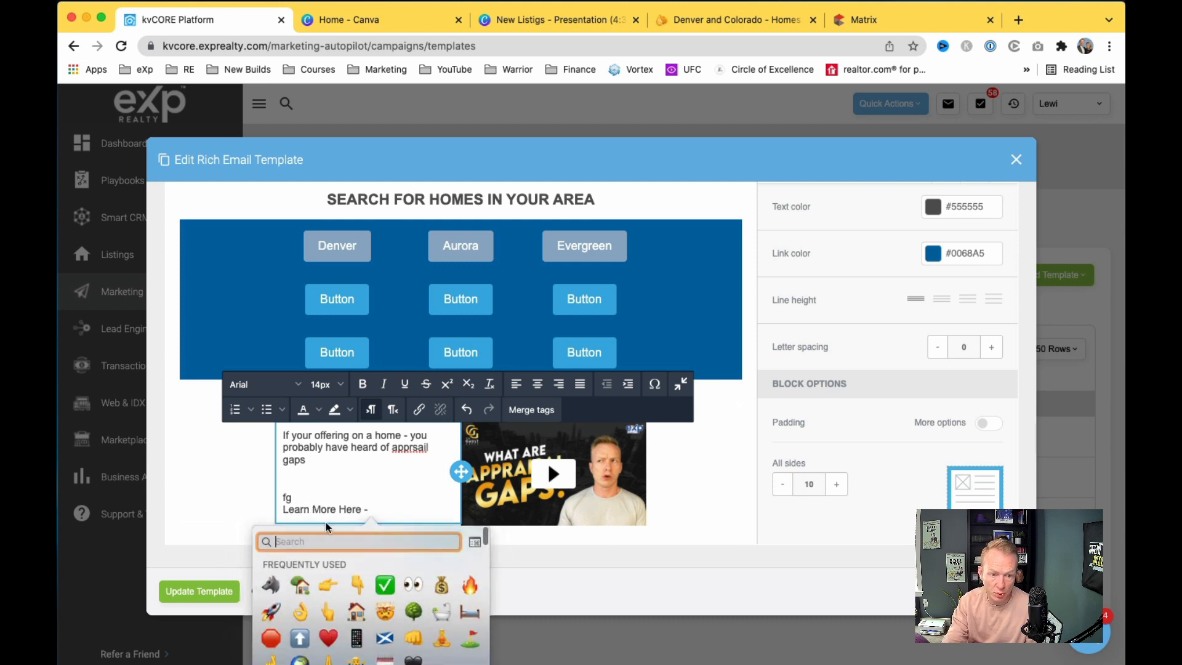
{"action": "left_click", "coordinate": [329, 585]}
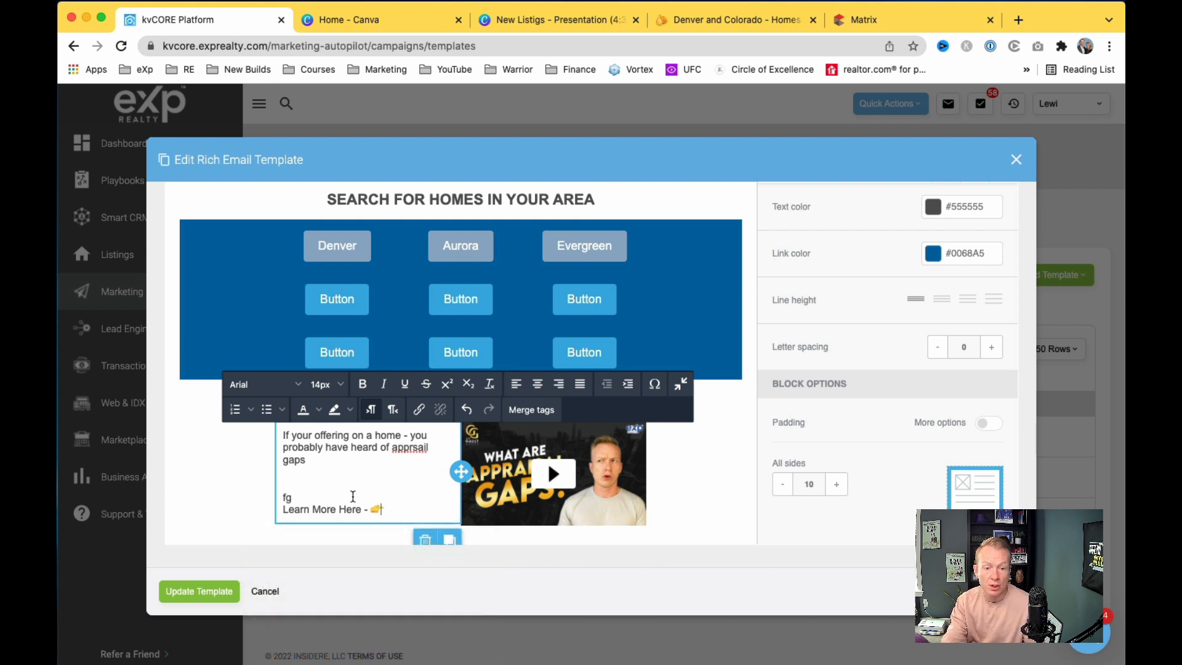
{"action": "scroll", "coordinate": [353, 496], "scroll_direction": "down", "scroll_amount": 1}
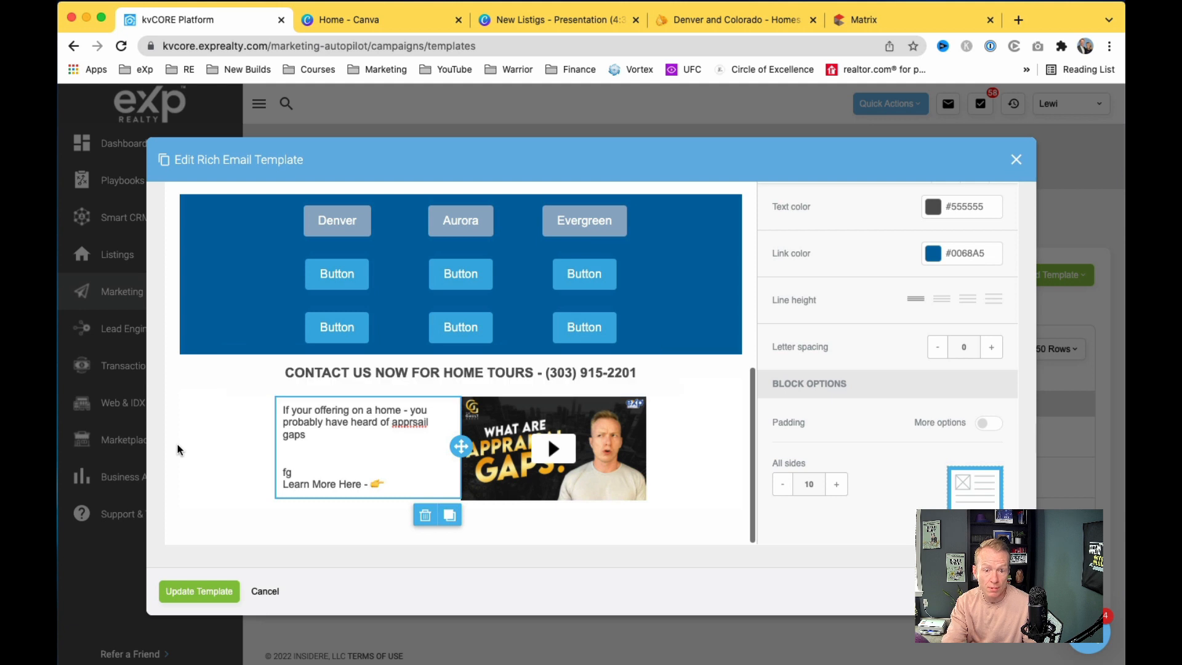
{"action": "scroll", "coordinate": [179, 454], "scroll_direction": "up", "scroll_amount": 2}
{"action": "scroll", "coordinate": [180, 454], "scroll_direction": "down", "scroll_amount": 2}
{"action": "scroll", "coordinate": [179, 459], "scroll_direction": "up", "scroll_amount": 3}
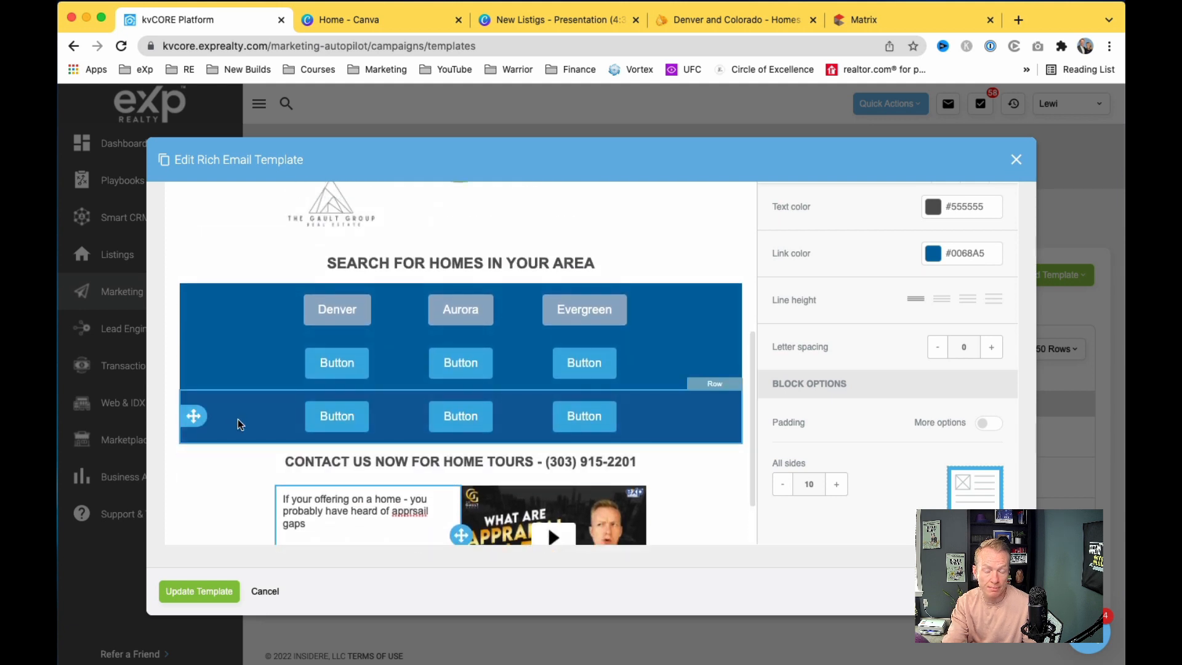
Step: Set the bottom and middle button rows' backgrounds to white #ffffff
{"action": "left_click", "coordinate": [238, 419]}
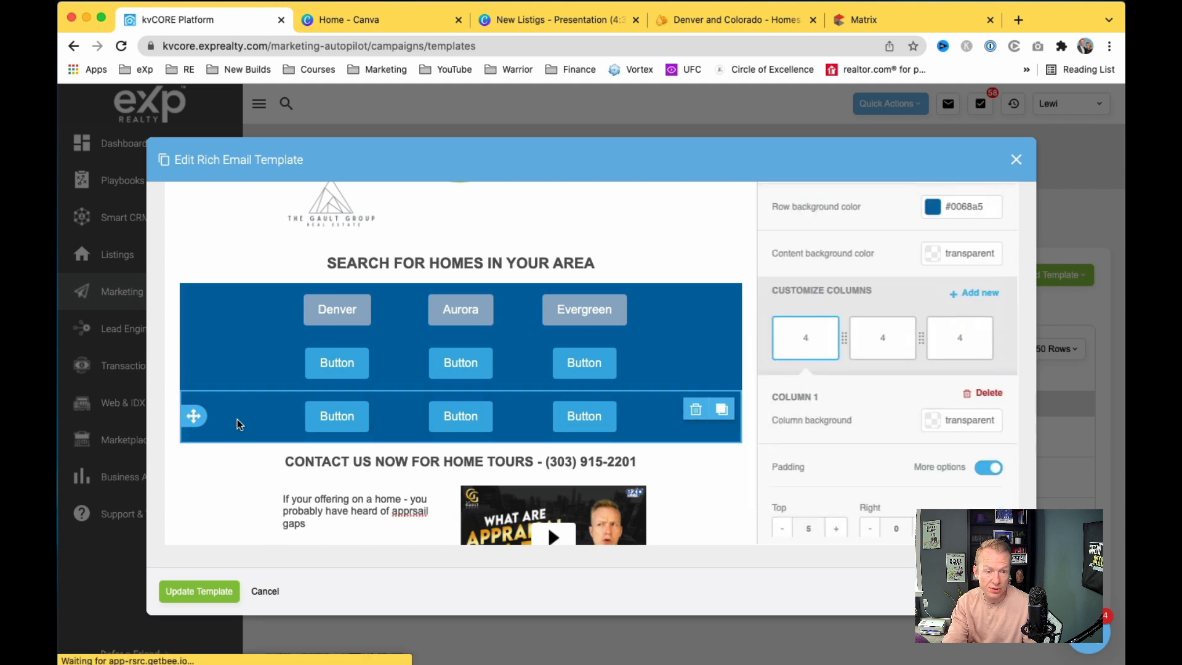
{"action": "left_click", "coordinate": [934, 208]}
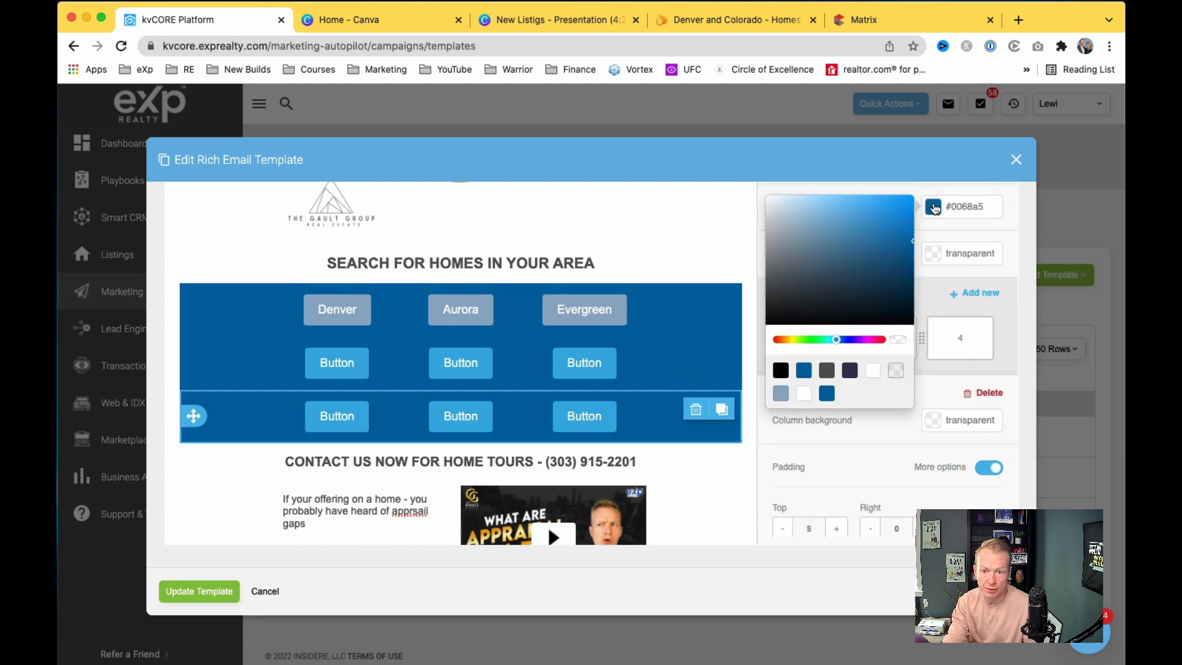
{"action": "left_click", "coordinate": [872, 371]}
{"action": "left_click", "coordinate": [733, 384]}
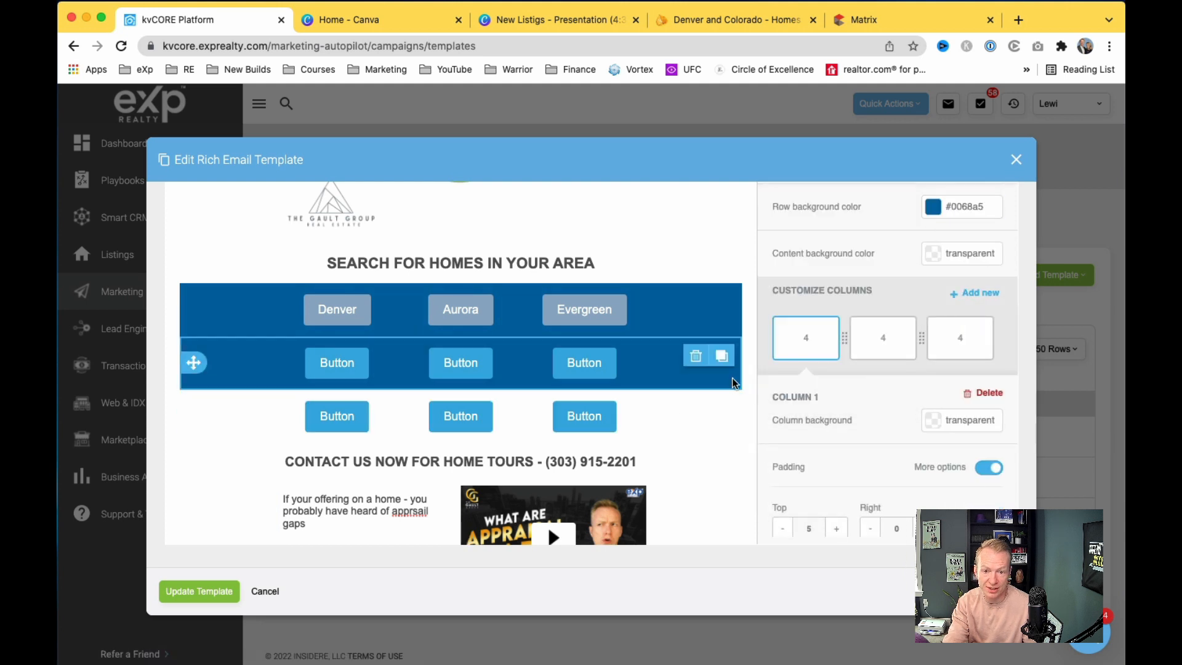
{"action": "left_click", "coordinate": [931, 209]}
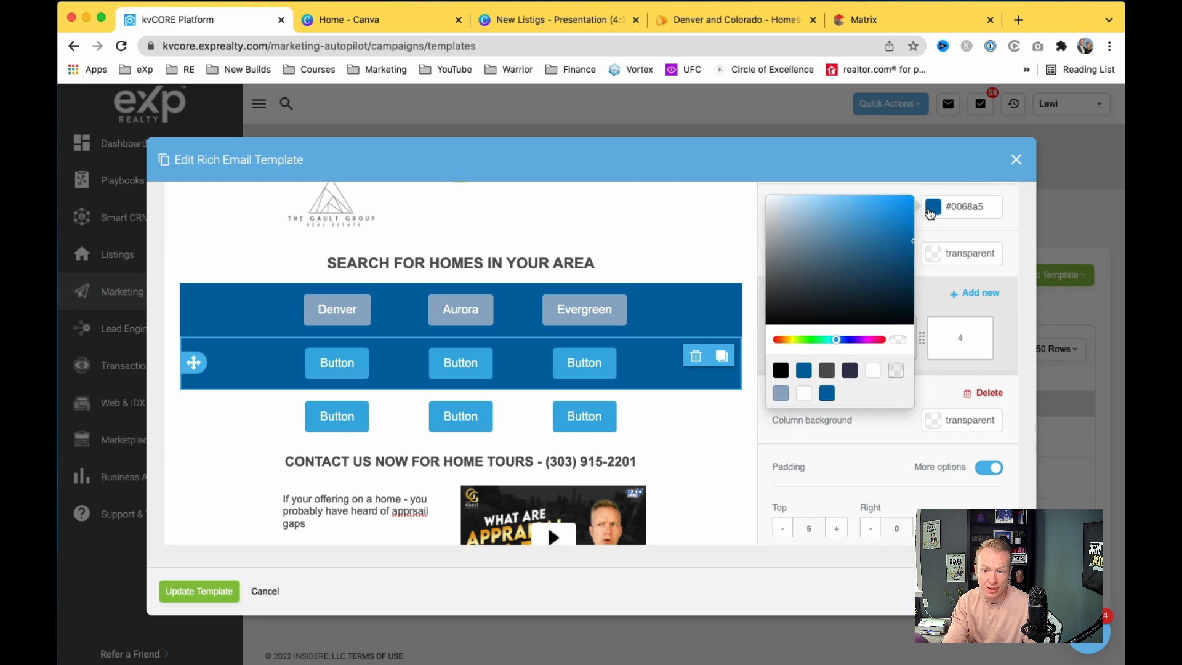
{"action": "left_click", "coordinate": [872, 371]}
Step: Set the top Denver/Aurora/Evergreen row's background to white #ffffff too
{"action": "left_click", "coordinate": [729, 319]}
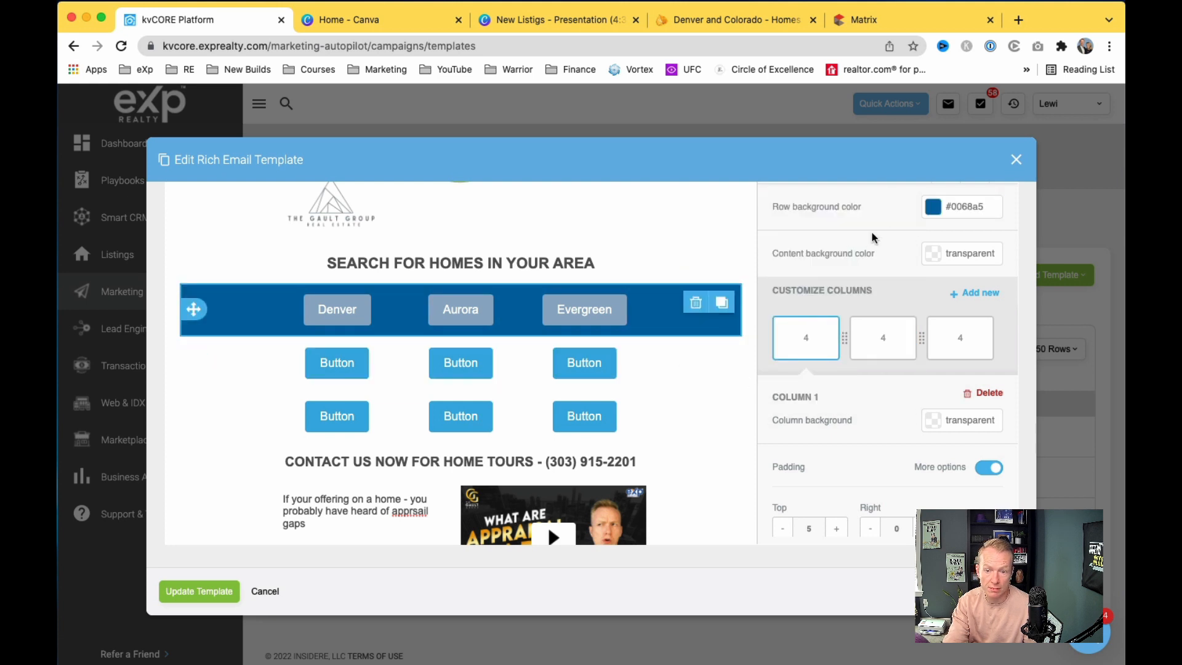
{"action": "left_click", "coordinate": [933, 206]}
{"action": "left_click", "coordinate": [872, 370]}
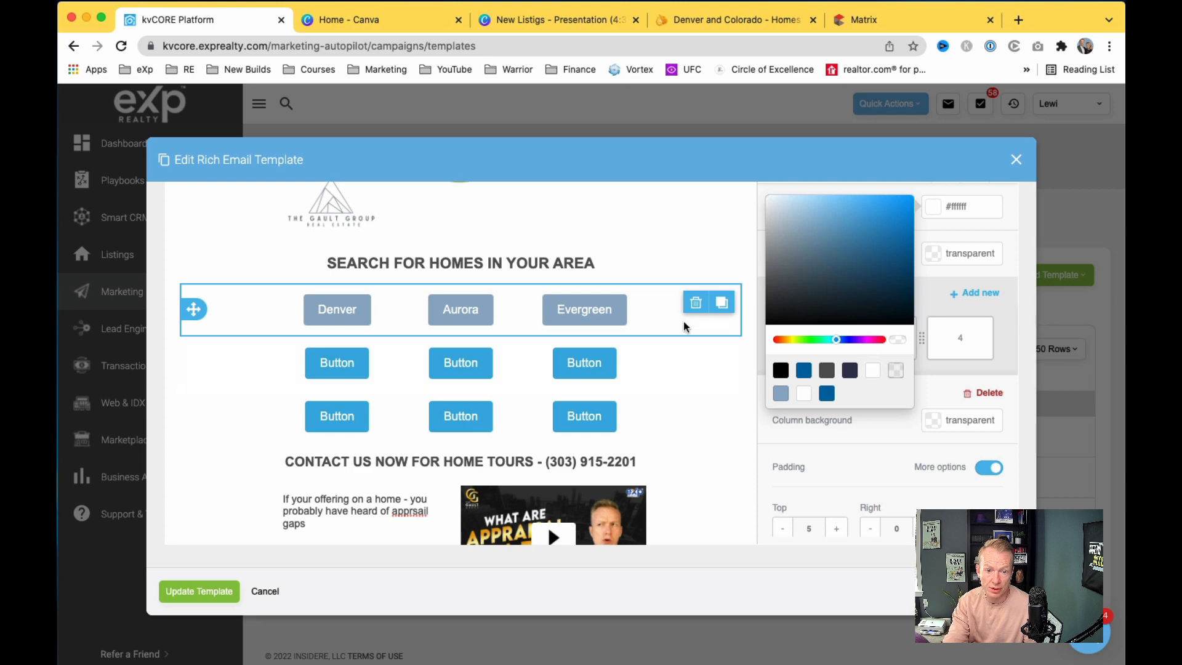
{"action": "scroll", "coordinate": [684, 325], "scroll_direction": "up", "scroll_amount": 6}
{"action": "scroll", "coordinate": [684, 324], "scroll_direction": "down", "scroll_amount": 5}
{"action": "scroll", "coordinate": [684, 325], "scroll_direction": "down", "scroll_amount": 2}
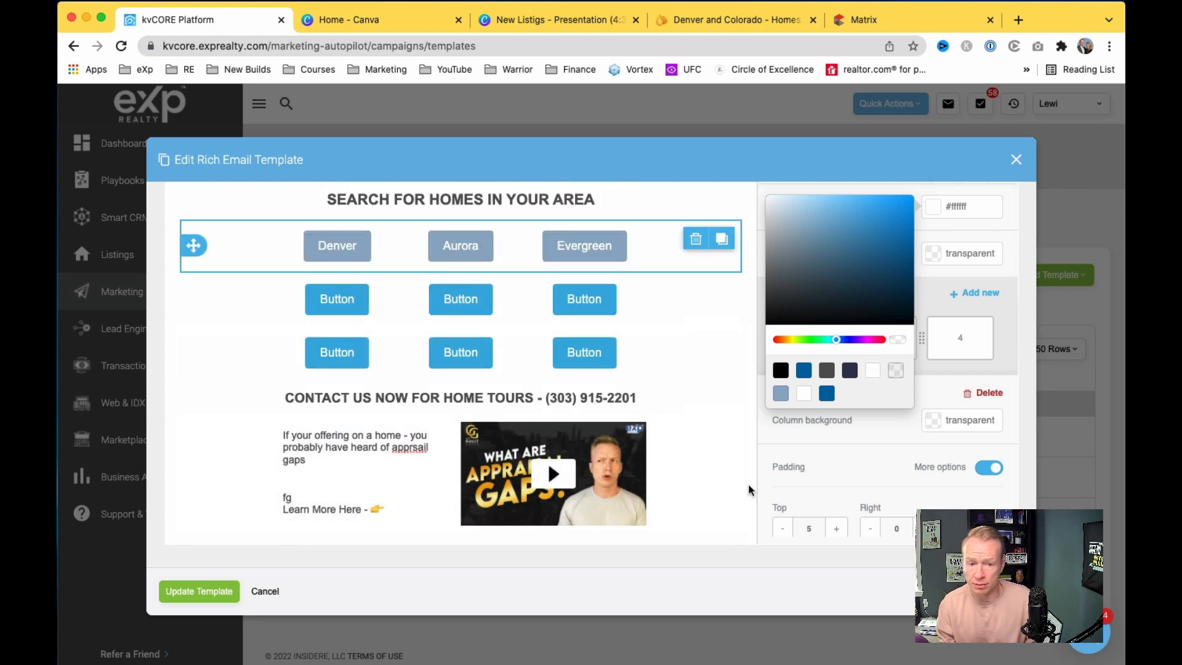
{"action": "left_click", "coordinate": [759, 434]}
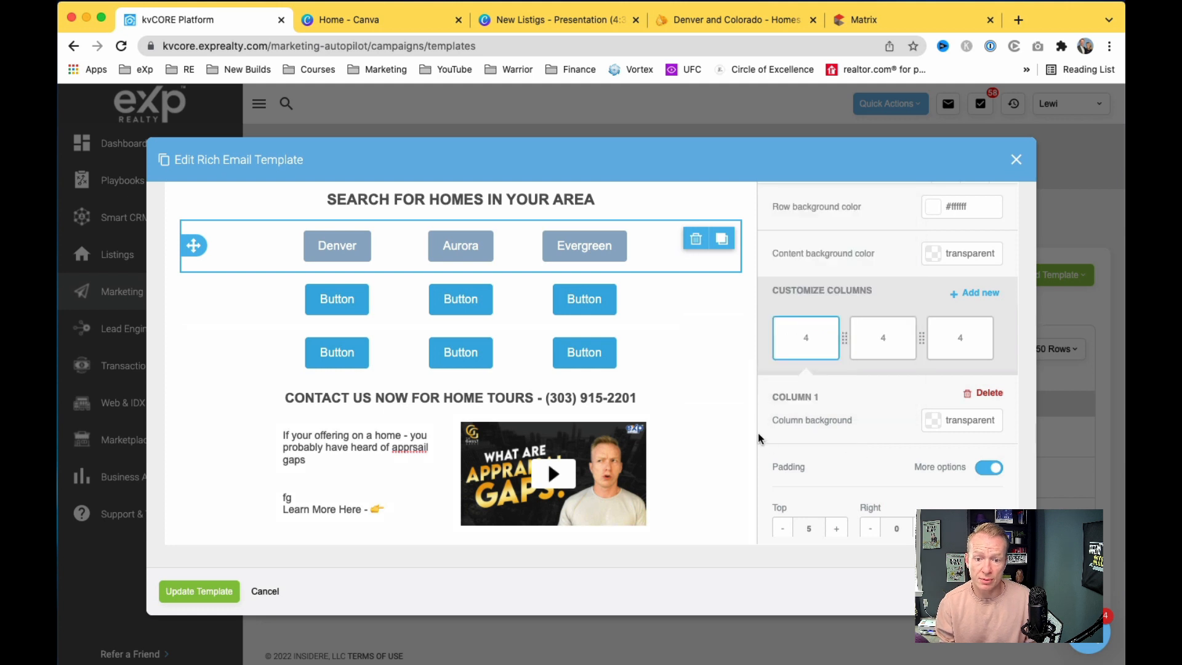
{"action": "scroll", "coordinate": [799, 201], "scroll_direction": "up", "scroll_amount": 10}
Step: Switch the editor's side panel back to the Content blocks list
{"action": "left_click", "coordinate": [808, 422]}
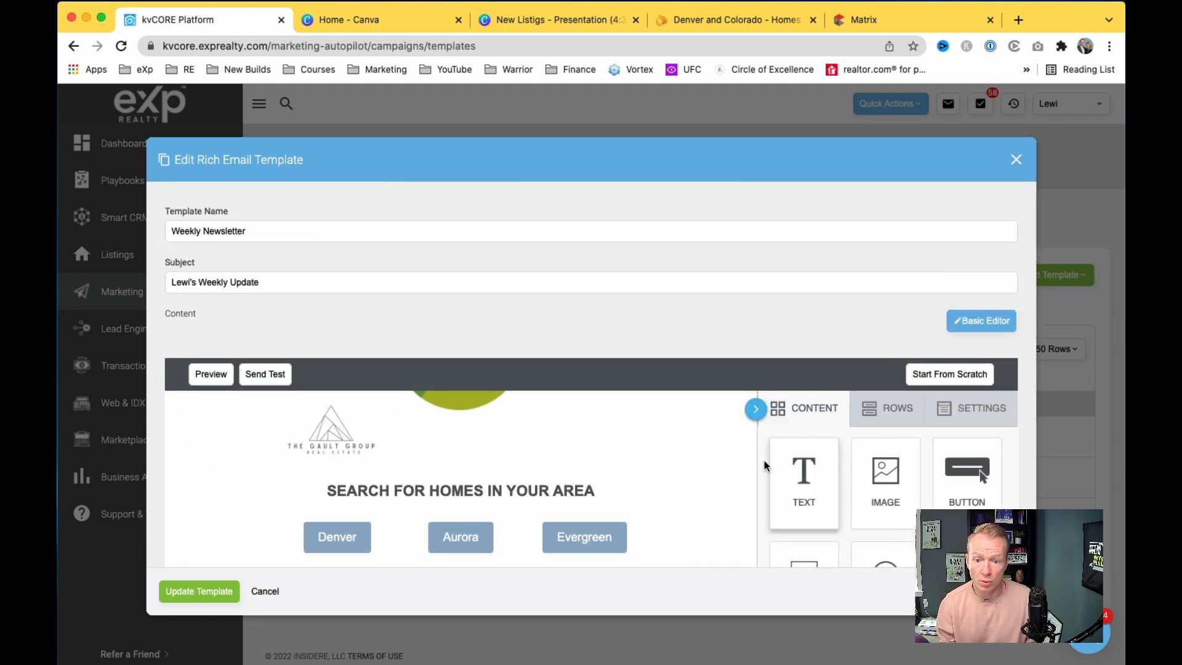
{"action": "scroll", "coordinate": [721, 527], "scroll_direction": "down", "scroll_amount": 5}
{"action": "scroll", "coordinate": [834, 369], "scroll_direction": "up", "scroll_amount": 1}
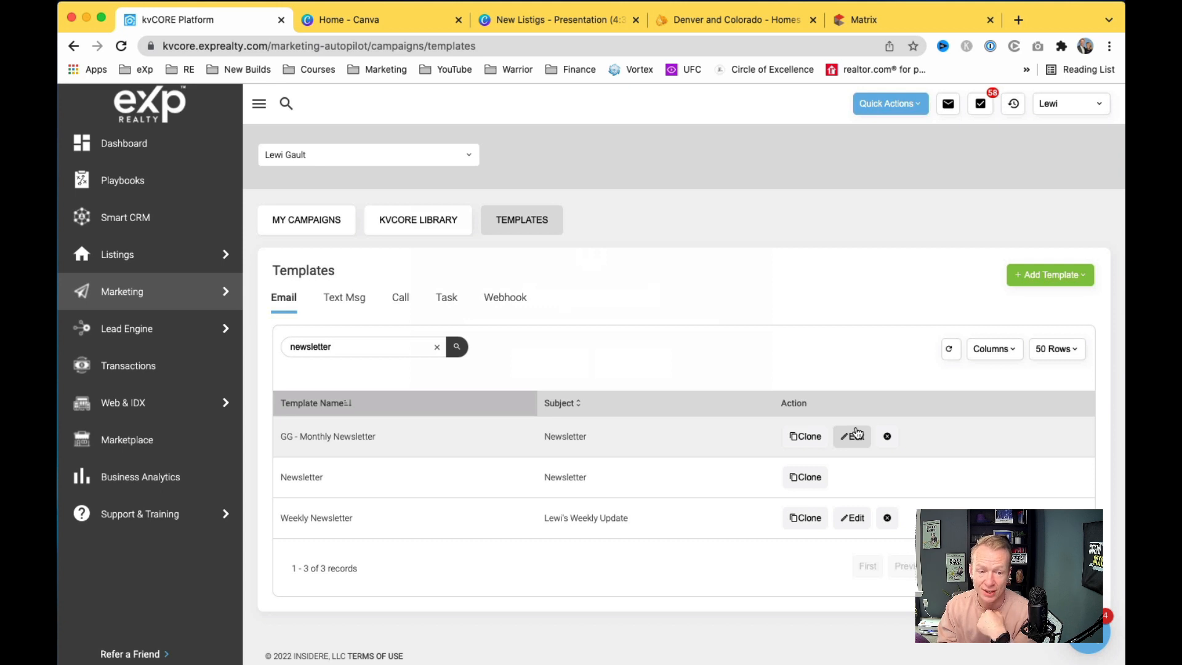
Step: Open the GG - Monthly Newsletter template and scroll through its content
{"action": "left_click", "coordinate": [855, 434]}
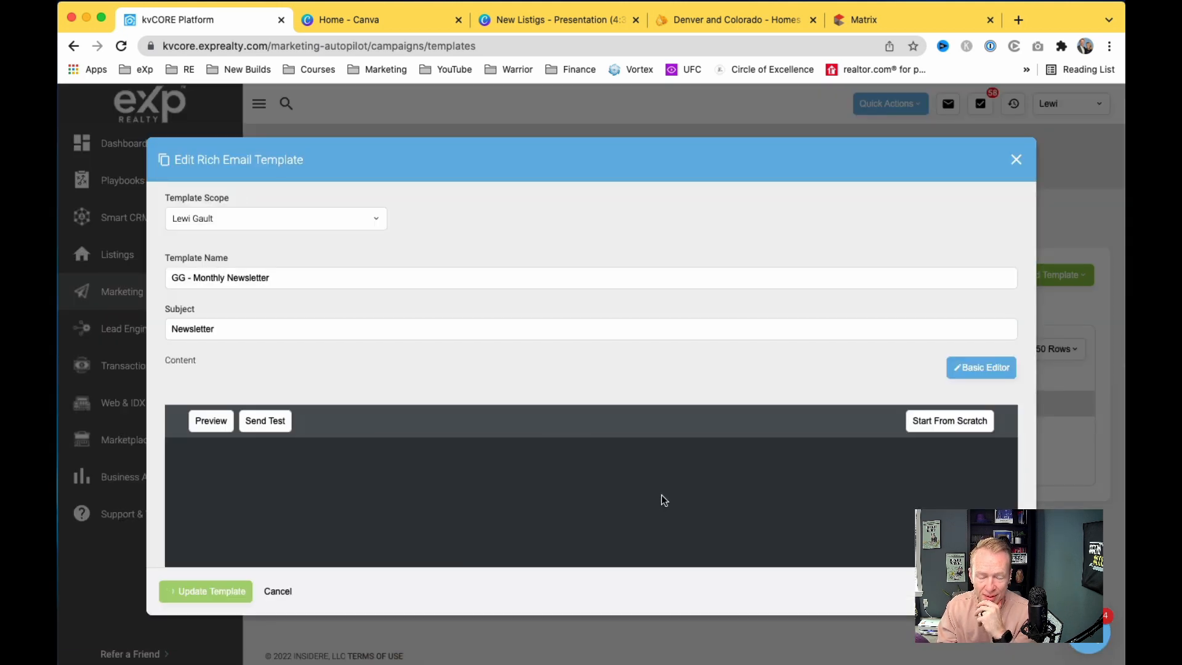
{"action": "scroll", "coordinate": [1024, 388], "scroll_direction": "down", "scroll_amount": 5}
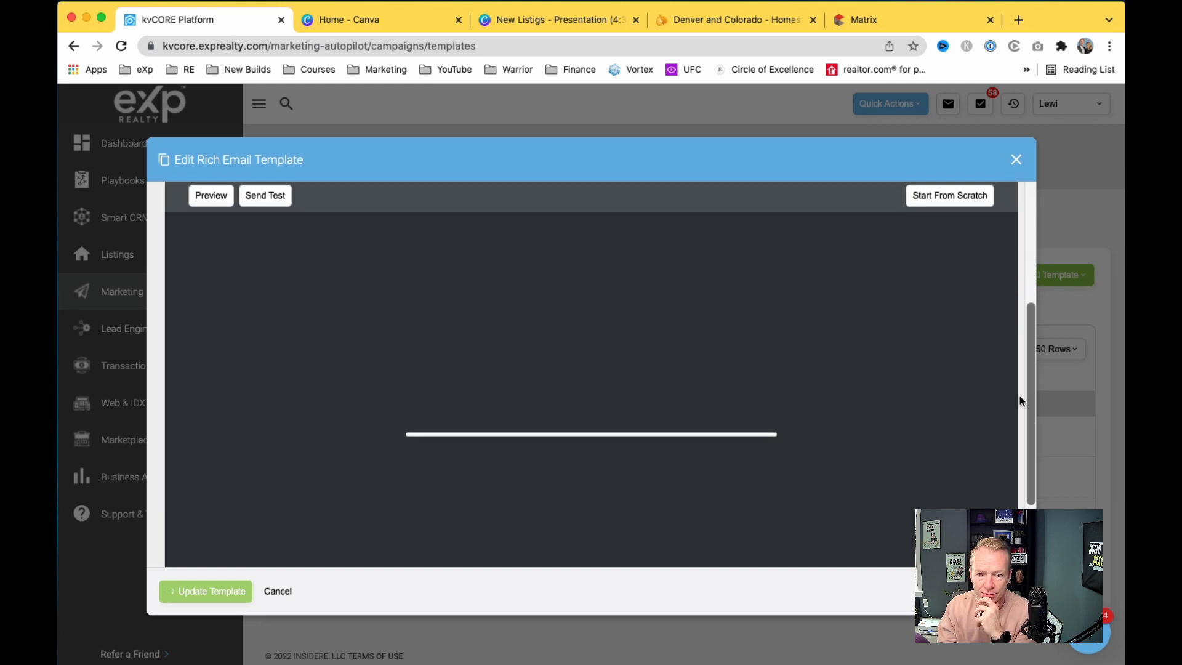
{"action": "scroll", "coordinate": [1022, 394], "scroll_direction": "down", "scroll_amount": 3}
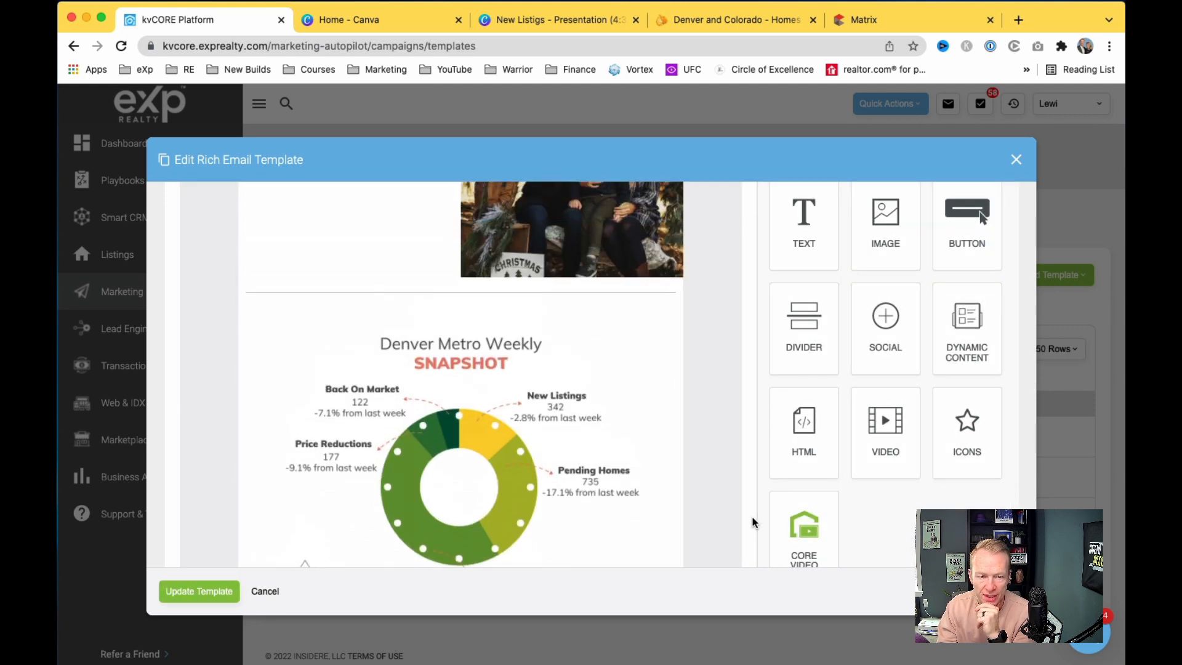
{"action": "scroll", "coordinate": [753, 521], "scroll_direction": "up", "scroll_amount": 5}
{"action": "scroll", "coordinate": [753, 520], "scroll_direction": "down", "scroll_amount": 1}
{"action": "scroll", "coordinate": [754, 520], "scroll_direction": "up", "scroll_amount": 1}
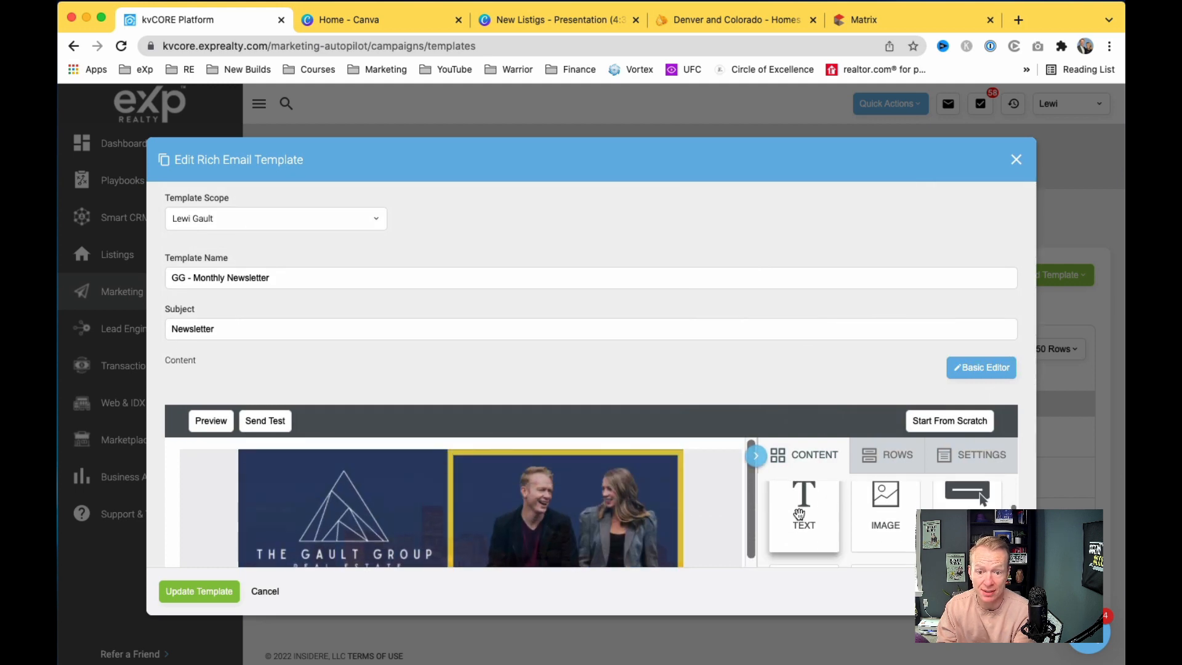
{"action": "scroll", "coordinate": [789, 383], "scroll_direction": "down", "scroll_amount": 5}
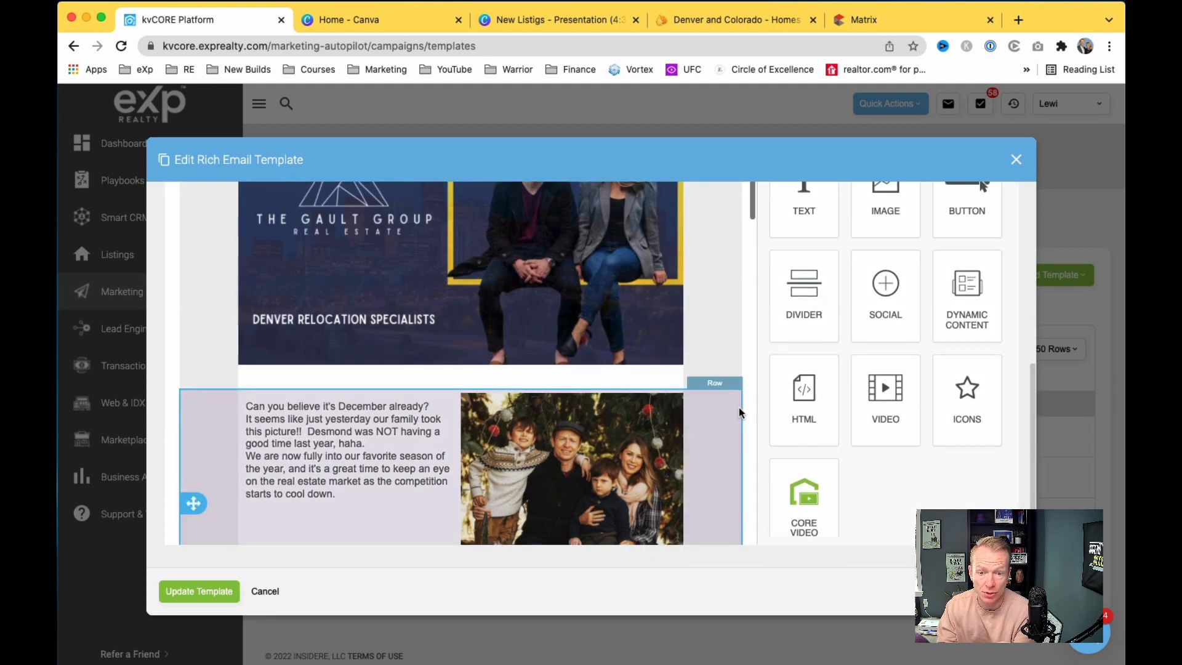
{"action": "scroll", "coordinate": [738, 408], "scroll_direction": "up", "scroll_amount": 2}
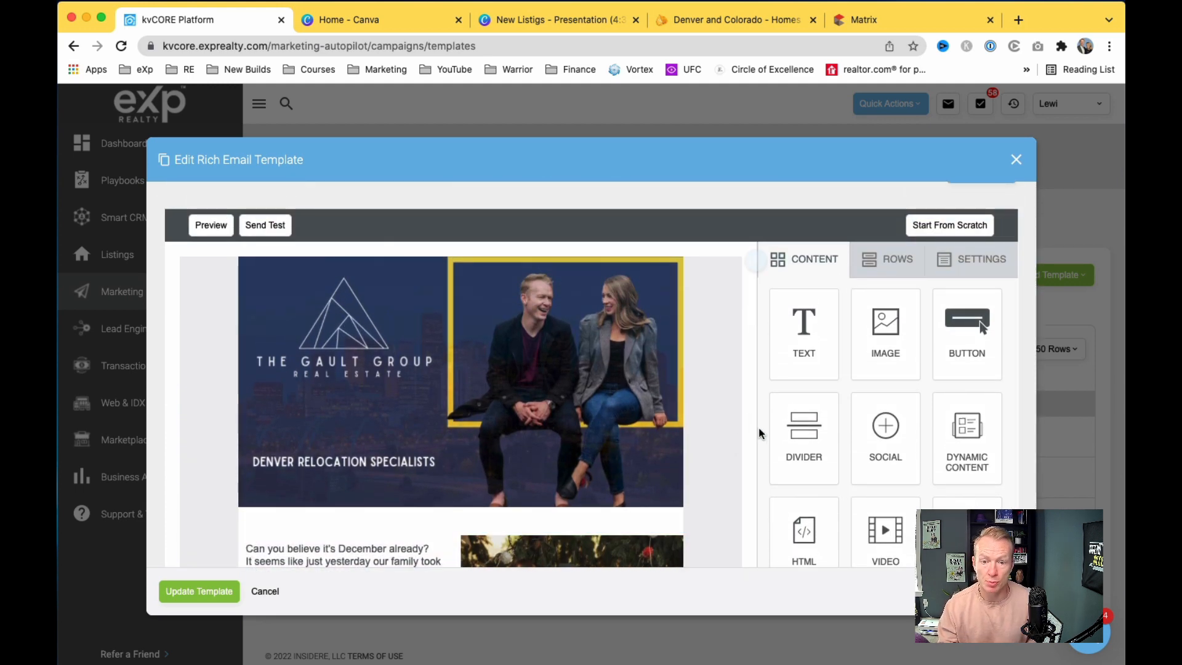
{"action": "scroll", "coordinate": [739, 443], "scroll_direction": "down", "scroll_amount": 4}
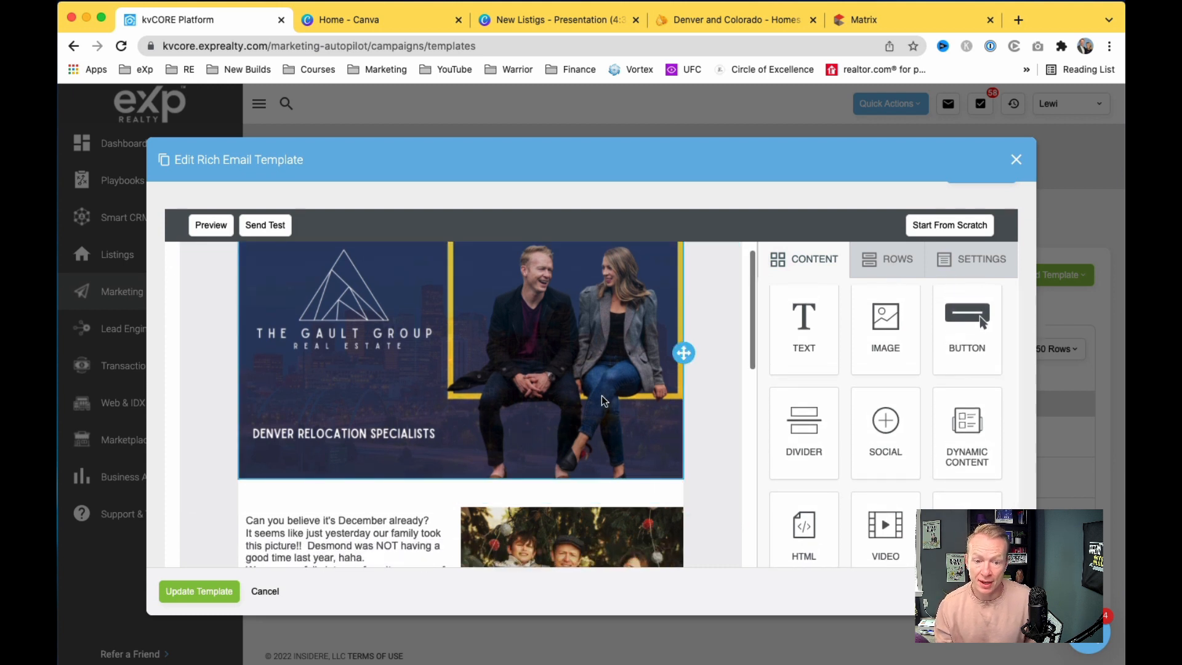
{"action": "scroll", "coordinate": [602, 400], "scroll_direction": "down", "scroll_amount": 2}
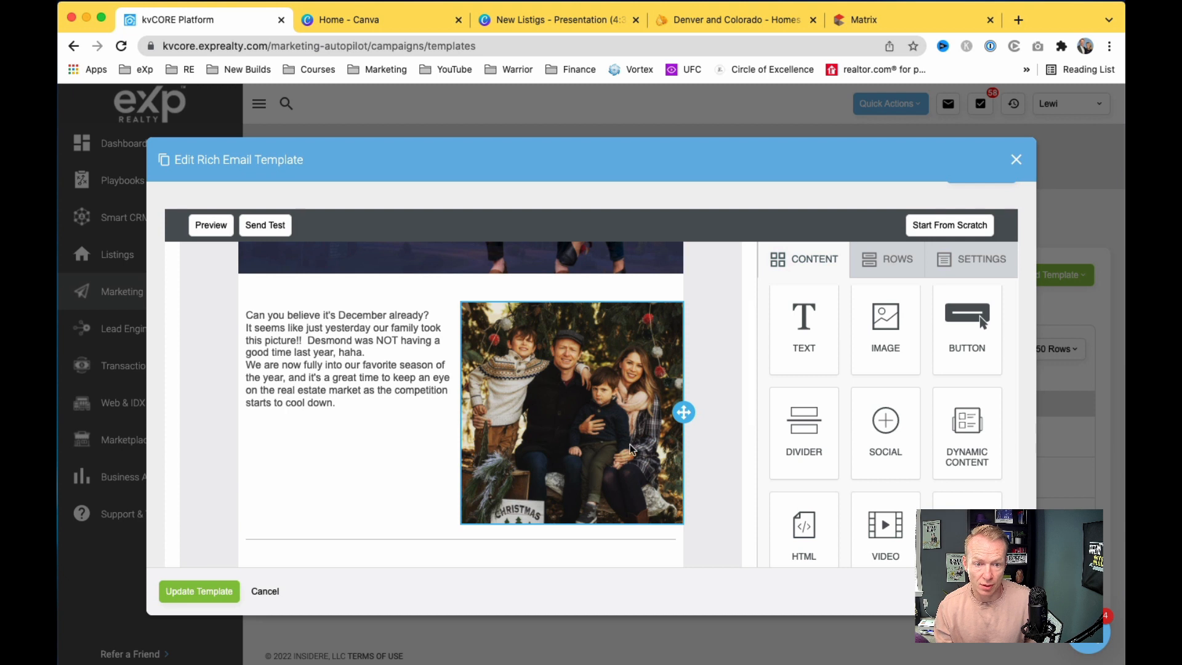
{"action": "scroll", "coordinate": [687, 495], "scroll_direction": "down", "scroll_amount": 10}
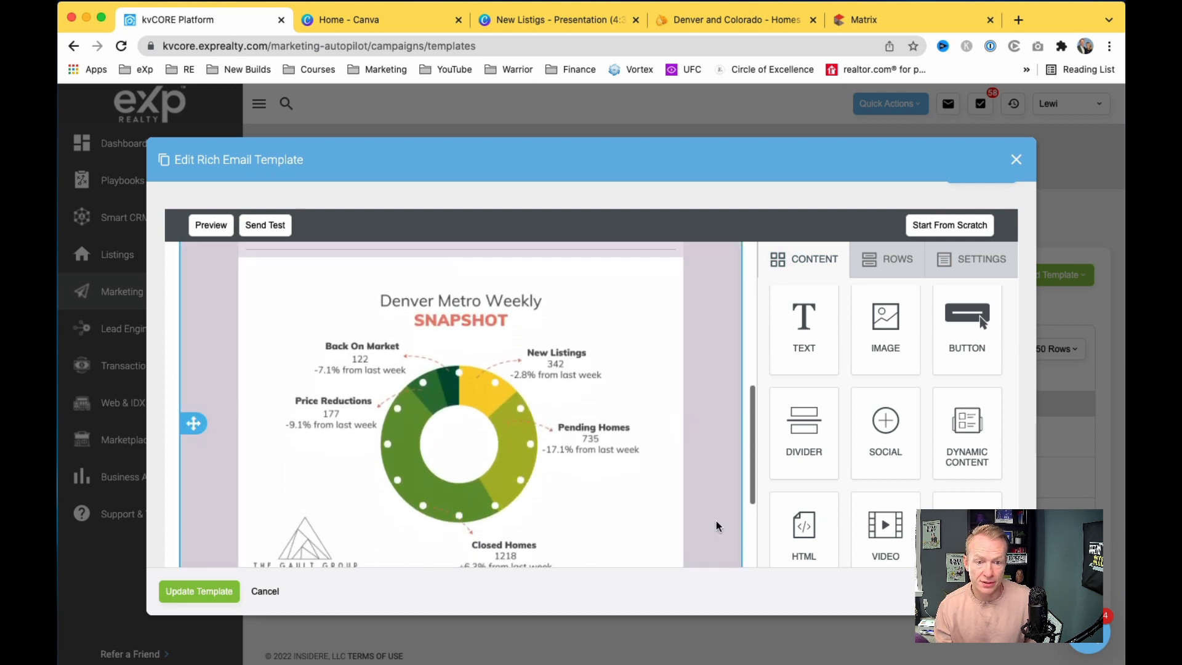
{"action": "scroll", "coordinate": [716, 526], "scroll_direction": "down", "scroll_amount": 5}
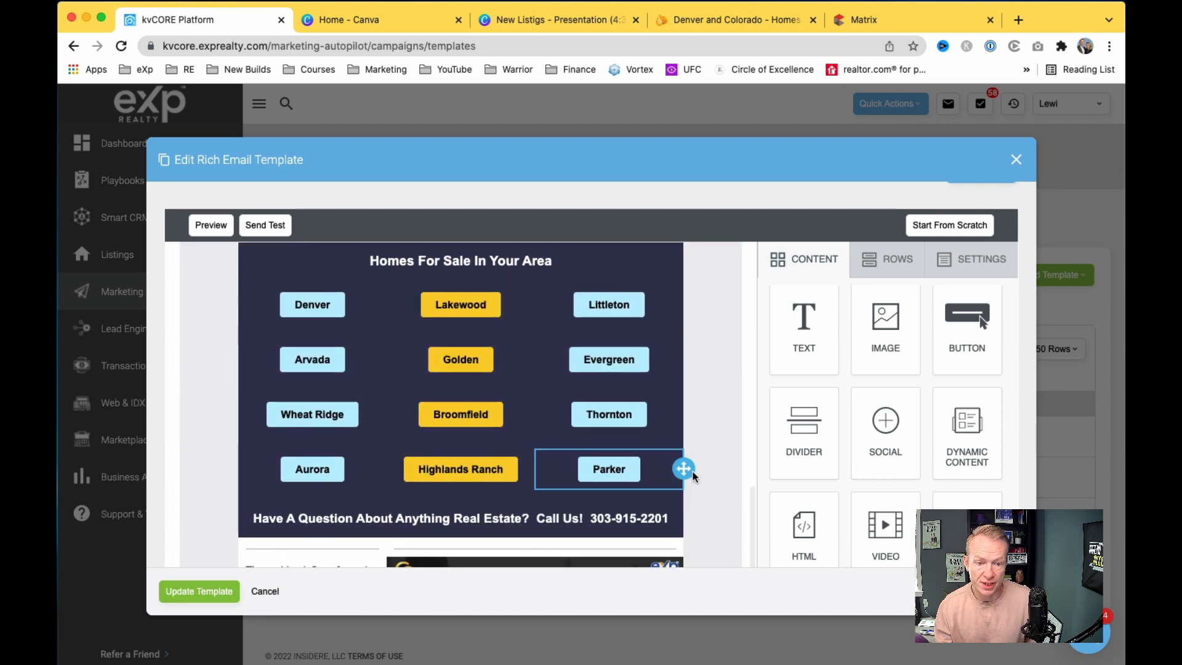
{"action": "scroll", "coordinate": [692, 477], "scroll_direction": "down", "scroll_amount": 1}
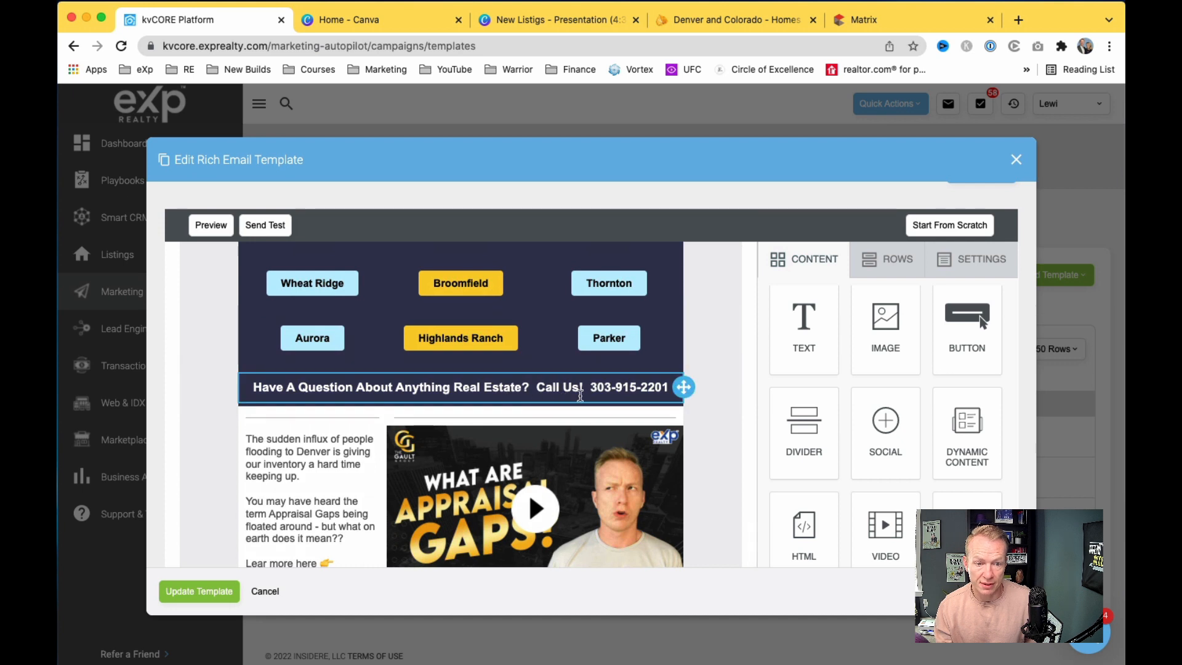
{"action": "scroll", "coordinate": [594, 384], "scroll_direction": "down", "scroll_amount": 4}
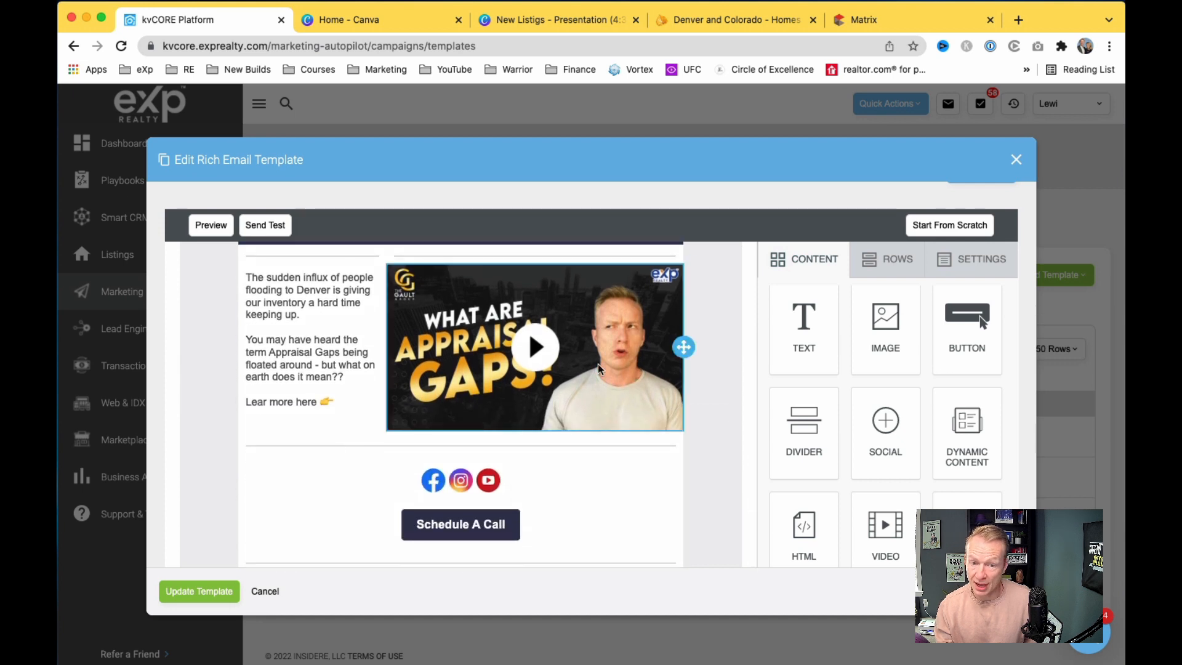
{"action": "scroll", "coordinate": [591, 378], "scroll_direction": "down", "scroll_amount": 3}
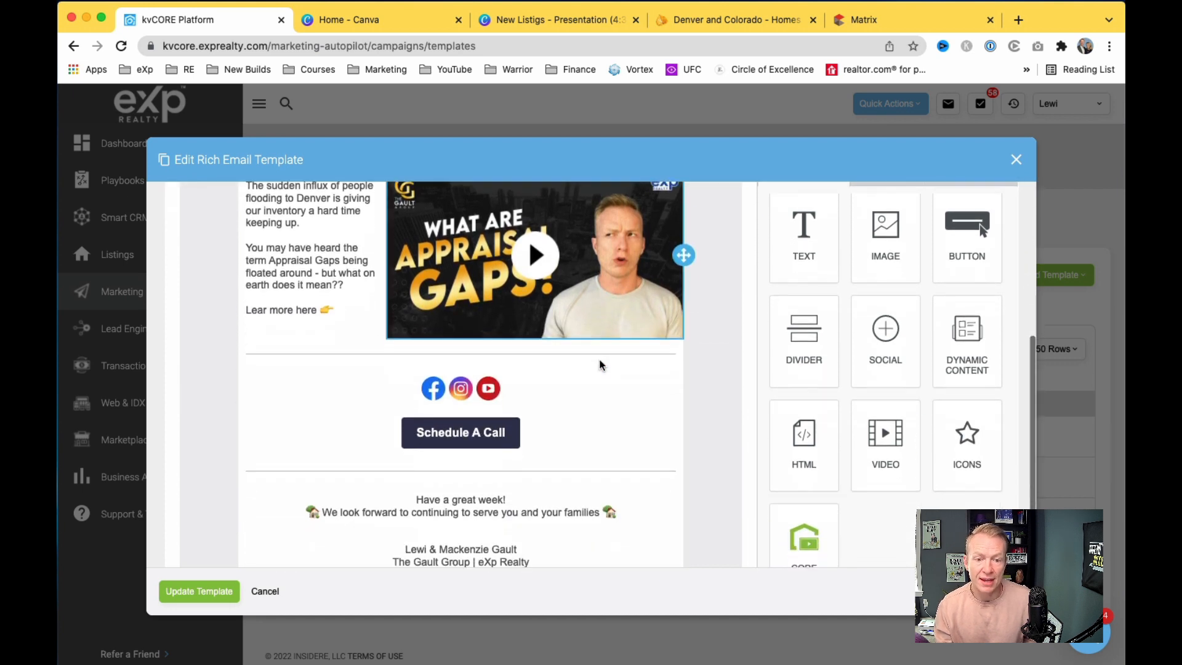
{"action": "scroll", "coordinate": [579, 387], "scroll_direction": "up", "scroll_amount": 3}
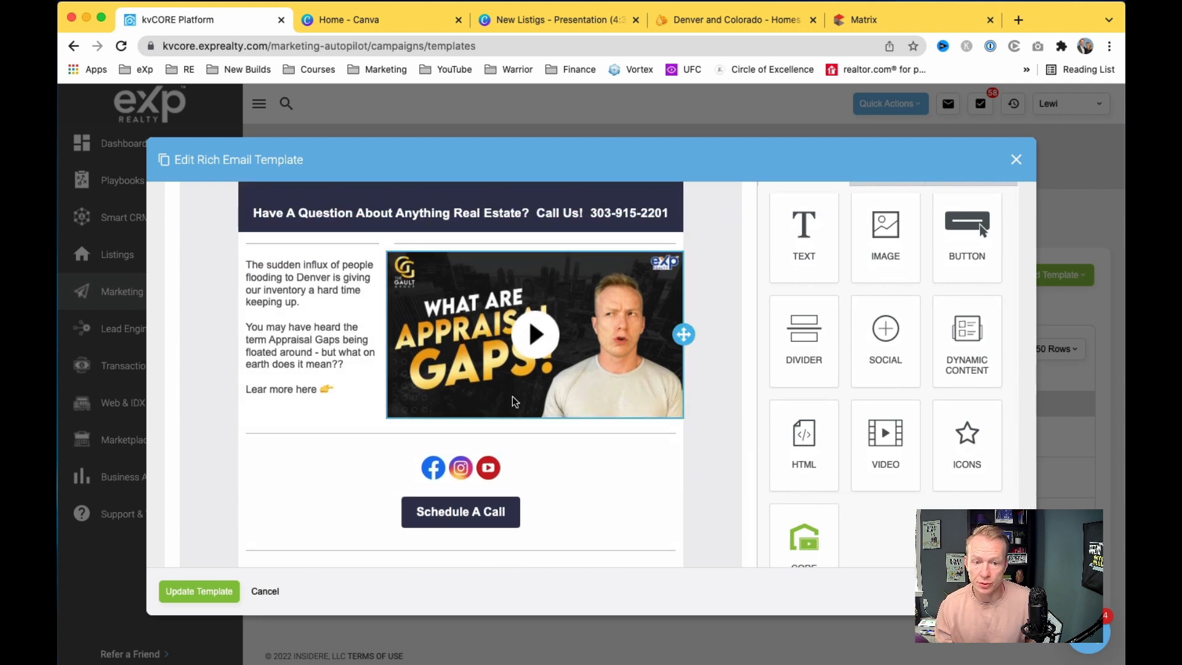
Step: Select the Facebook, Instagram and YouTube social icons block to review its profile links
{"action": "left_click", "coordinate": [529, 435]}
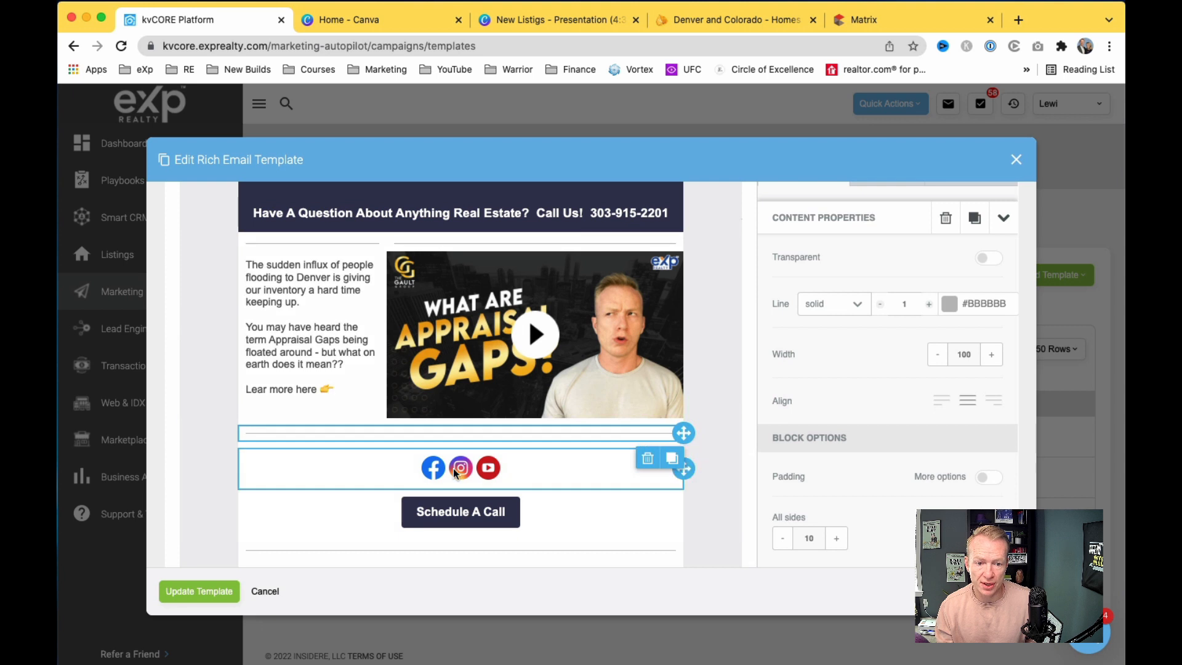
{"action": "left_click", "coordinate": [615, 465]}
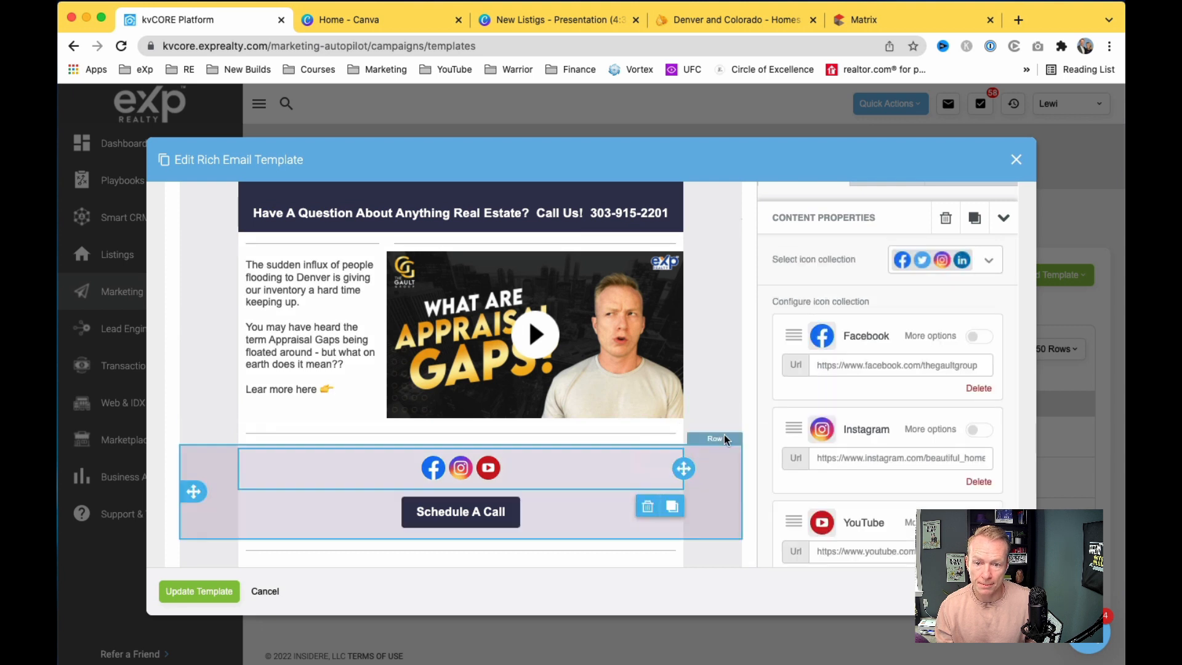
{"action": "scroll", "coordinate": [707, 431], "scroll_direction": "up", "scroll_amount": 1}
{"action": "scroll", "coordinate": [733, 405], "scroll_direction": "down", "scroll_amount": 3}
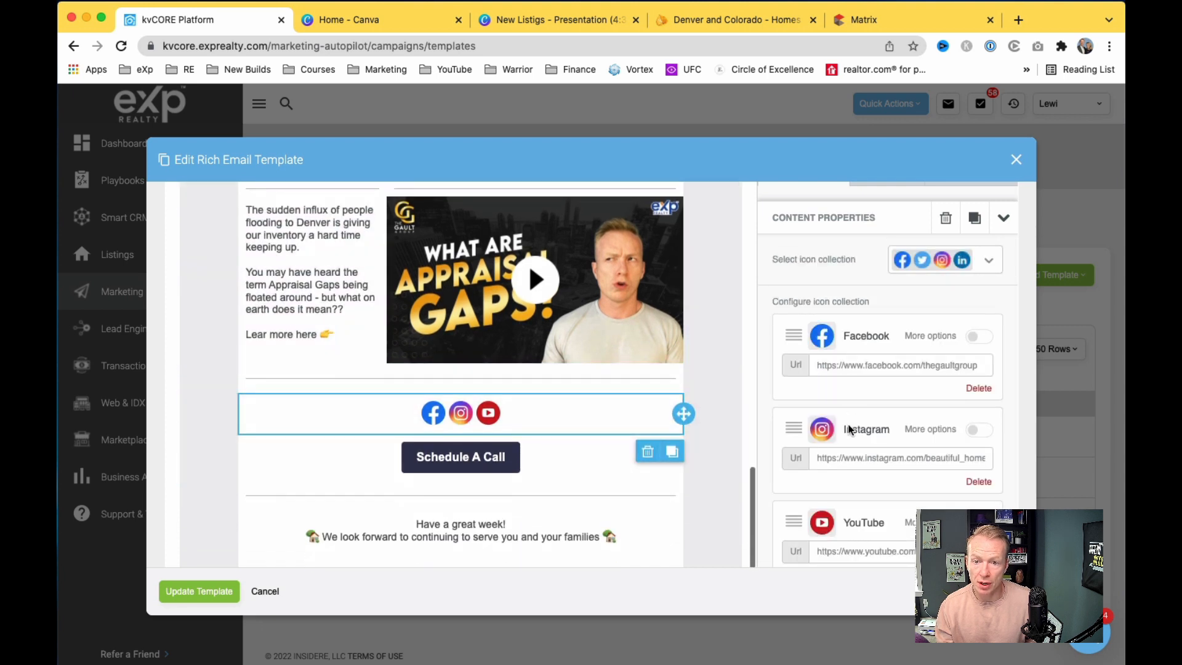
{"action": "scroll", "coordinate": [848, 416], "scroll_direction": "up", "scroll_amount": 3}
{"action": "scroll", "coordinate": [724, 437], "scroll_direction": "down", "scroll_amount": 1}
{"action": "scroll", "coordinate": [607, 480], "scroll_direction": "down", "scroll_amount": 1}
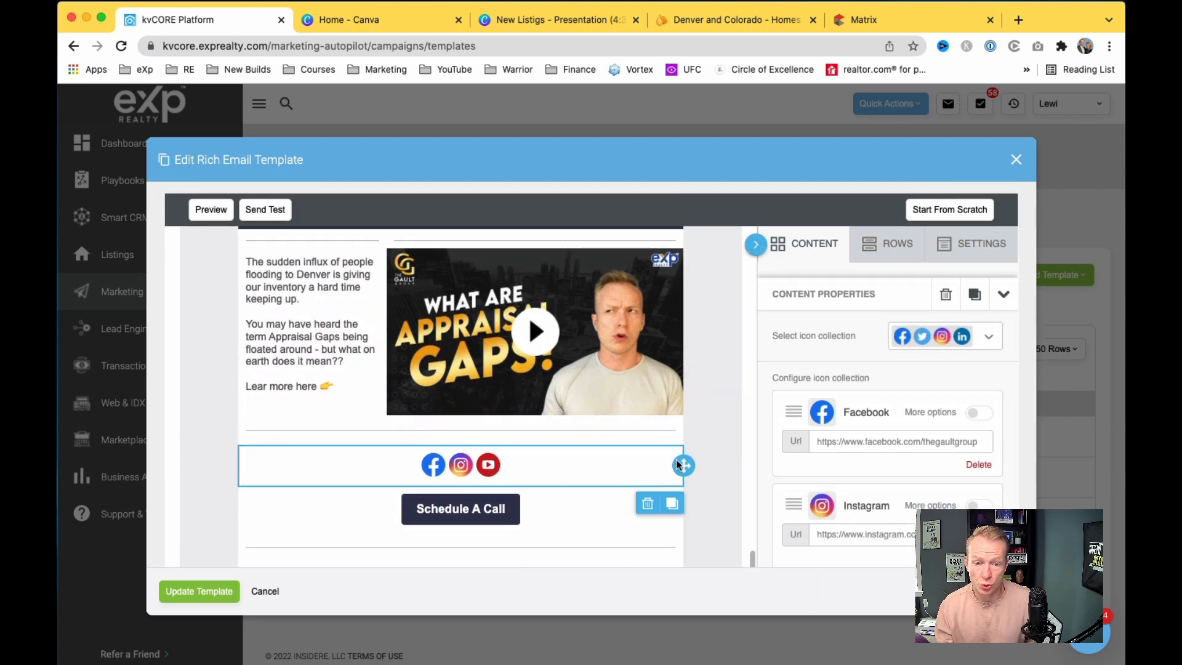
Step: Insert a one-column row above the social icons and drop a Social block into it
{"action": "left_click", "coordinate": [887, 243]}
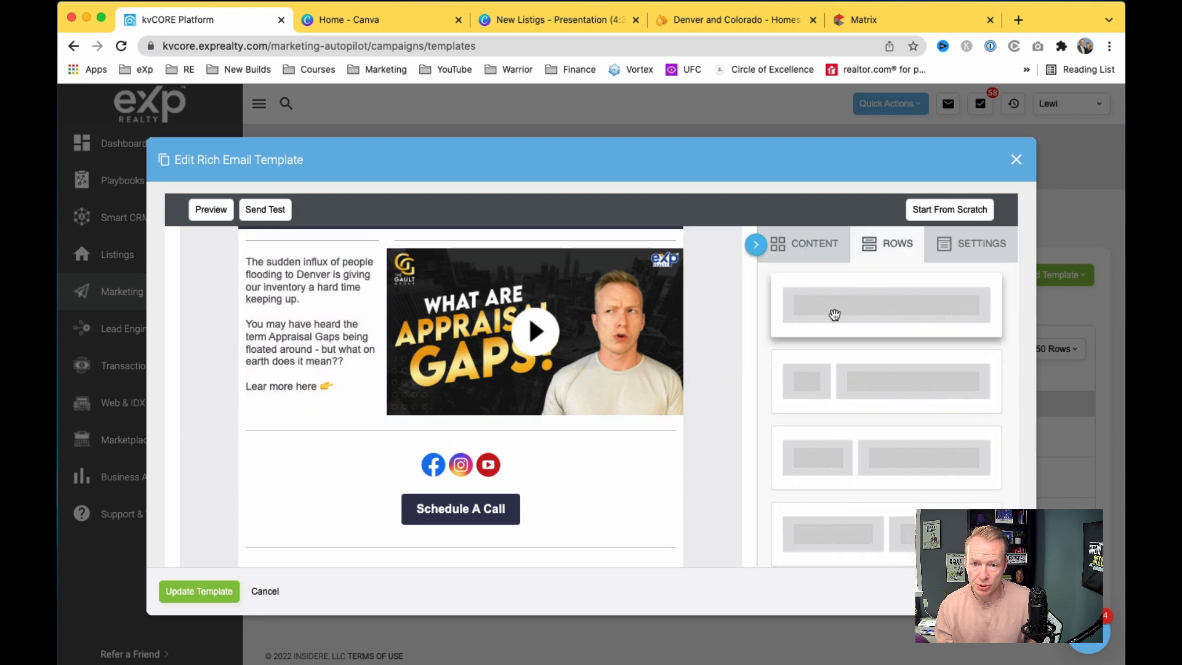
{"action": "left_click_drag", "start_coordinate": [828, 314], "coordinate": [459, 469]}
{"action": "left_click", "coordinate": [800, 244]}
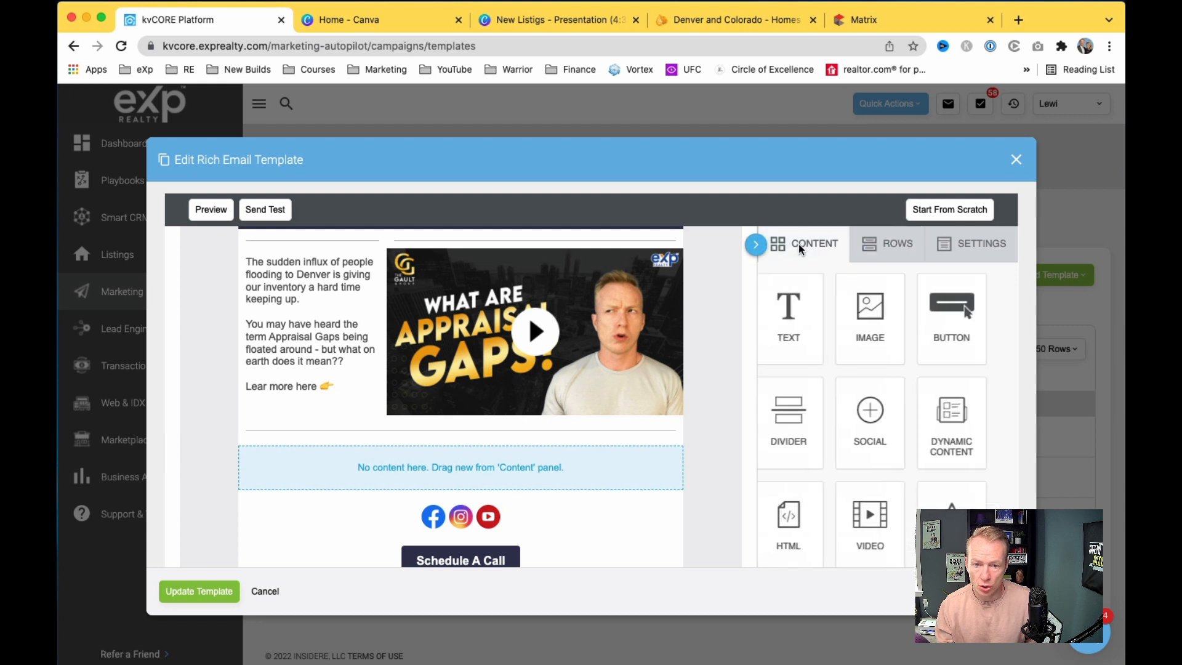
{"action": "left_click_drag", "start_coordinate": [874, 431], "coordinate": [531, 469]}
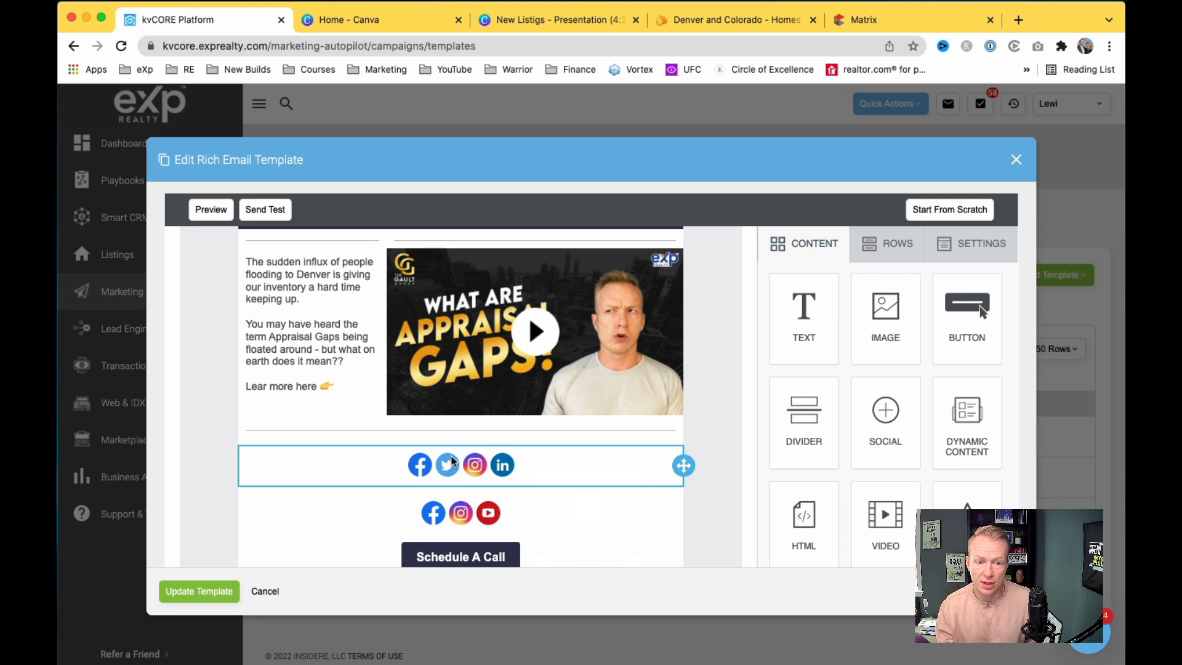
Step: Switch the new social block's icon collection to the flat style
{"action": "left_click", "coordinate": [418, 466]}
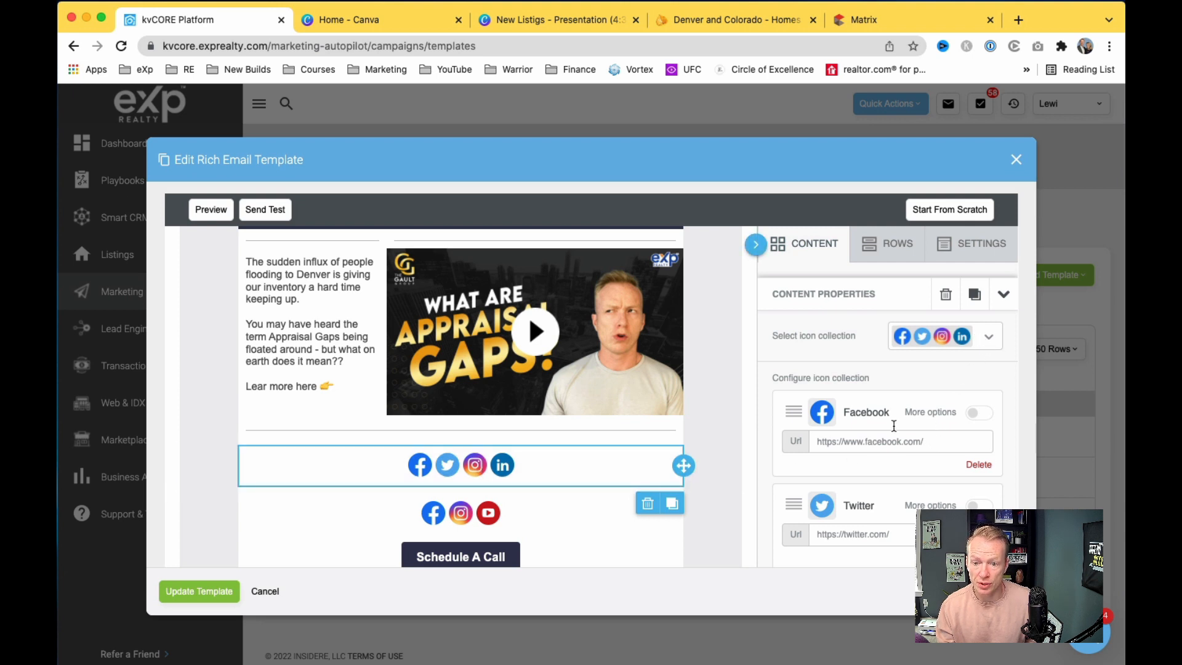
{"action": "scroll", "coordinate": [814, 419], "scroll_direction": "down", "scroll_amount": 3}
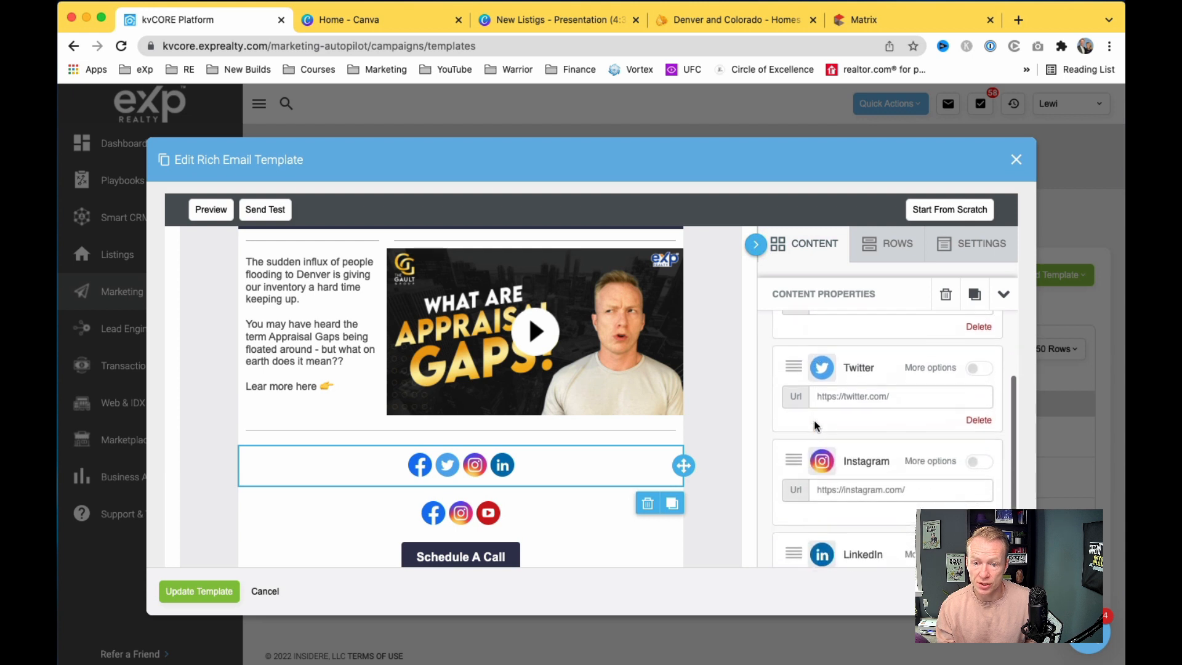
{"action": "left_click", "coordinate": [971, 368]}
{"action": "left_click", "coordinate": [977, 368]}
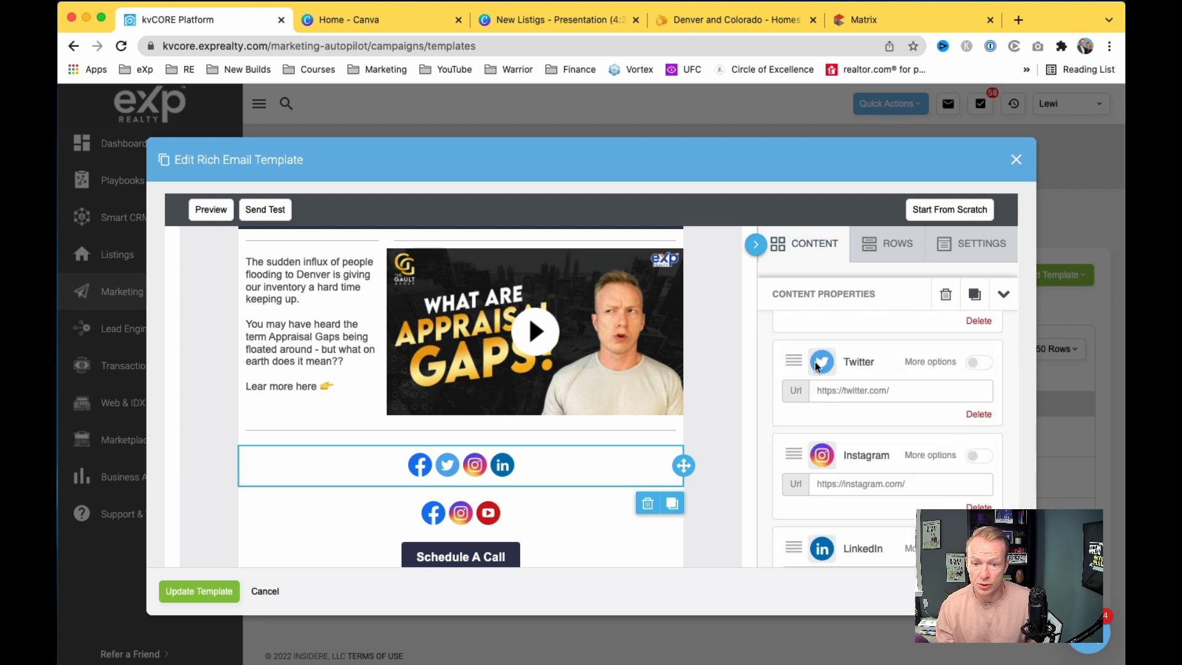
{"action": "scroll", "coordinate": [879, 369], "scroll_direction": "up", "scroll_amount": 3}
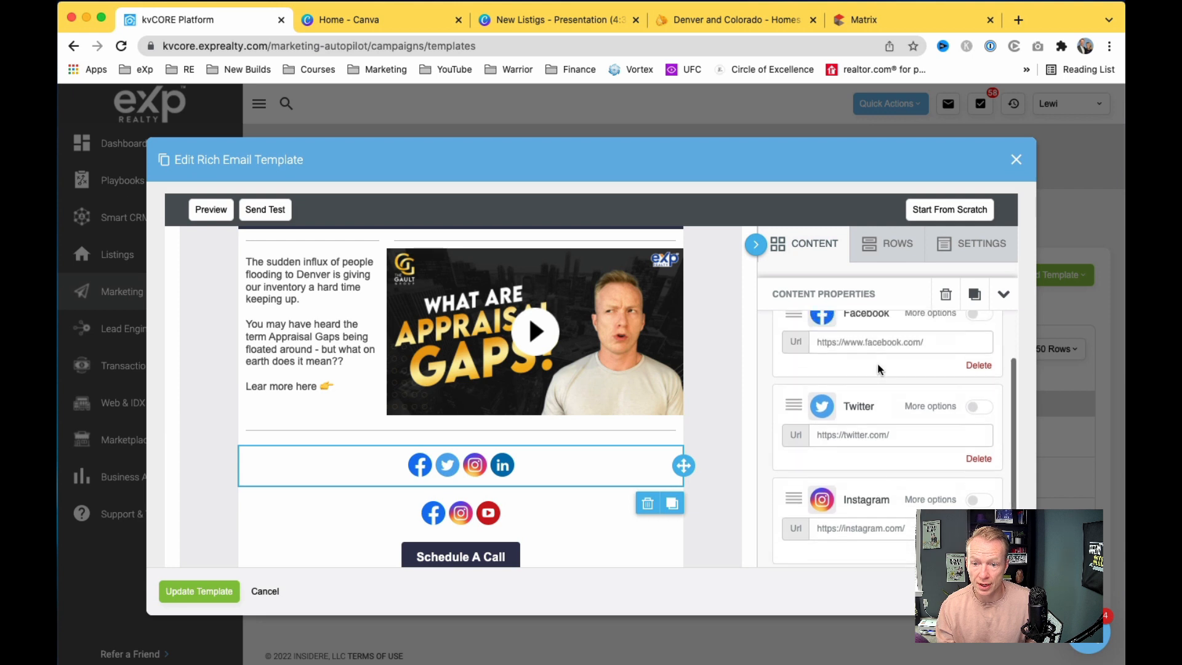
{"action": "scroll", "coordinate": [879, 368], "scroll_direction": "up", "scroll_amount": 1}
{"action": "left_click", "coordinate": [984, 337]}
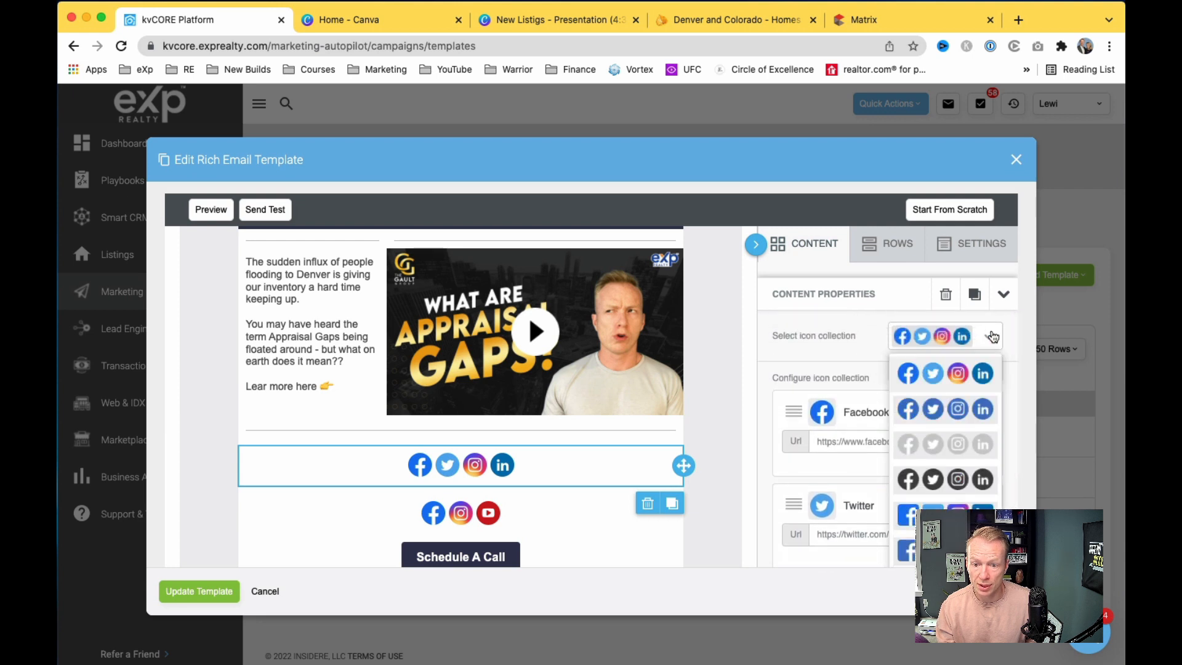
{"action": "scroll", "coordinate": [937, 442], "scroll_direction": "down", "scroll_amount": 5}
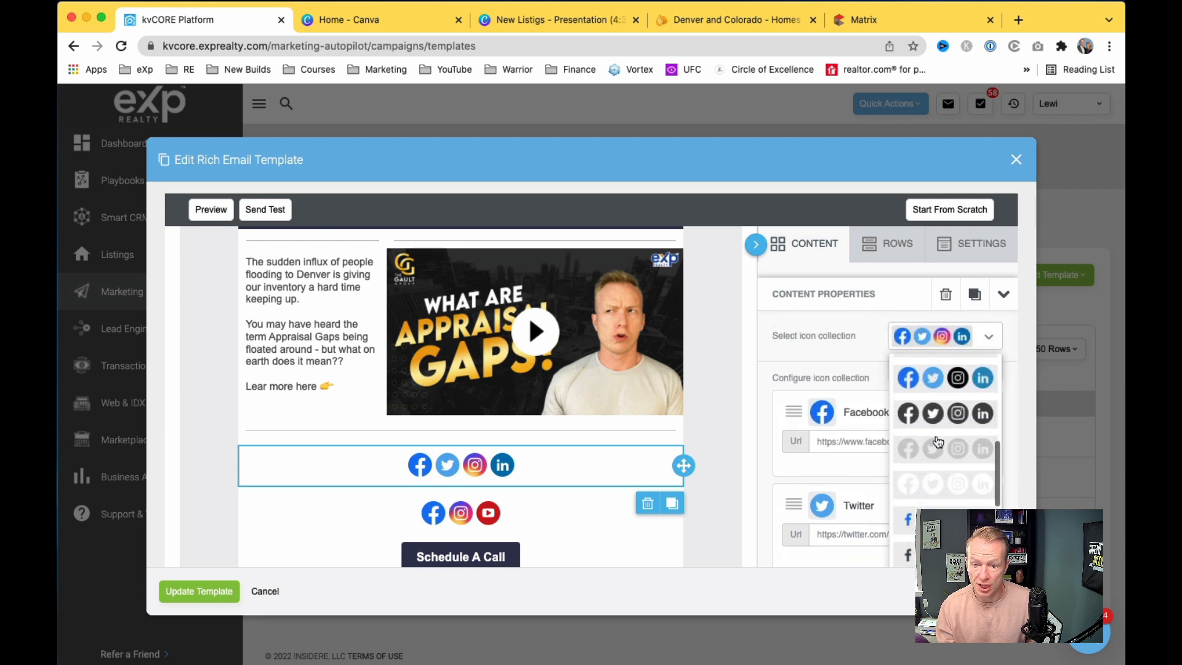
{"action": "scroll", "coordinate": [937, 442], "scroll_direction": "down", "scroll_amount": 2}
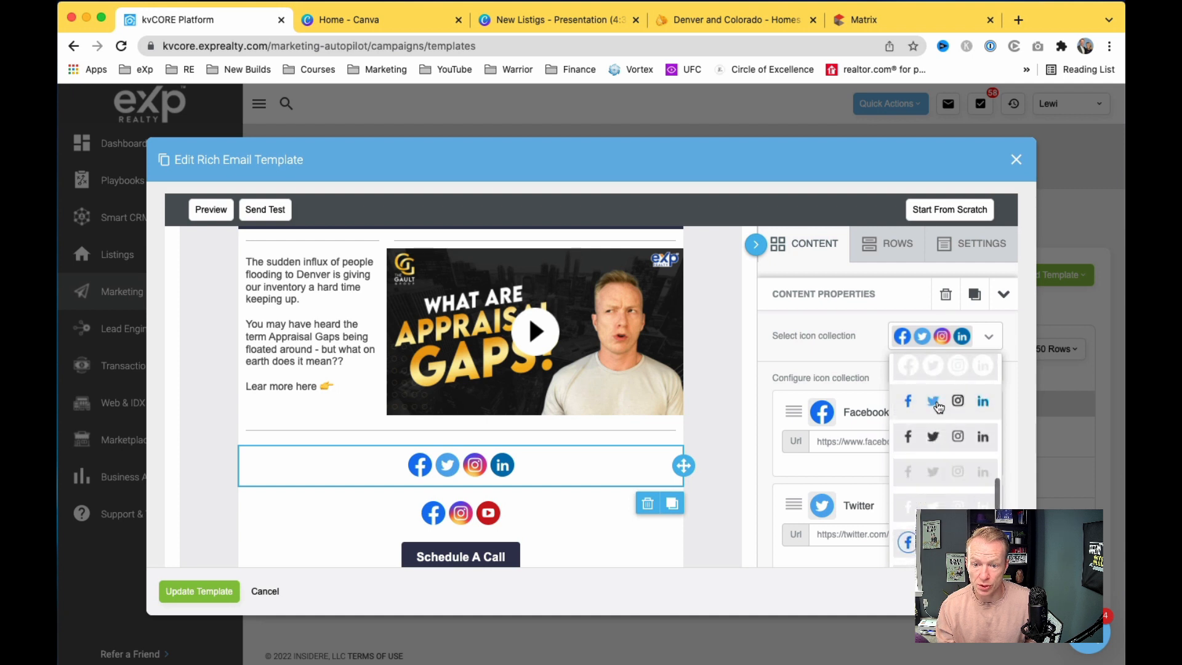
{"action": "left_click", "coordinate": [938, 405]}
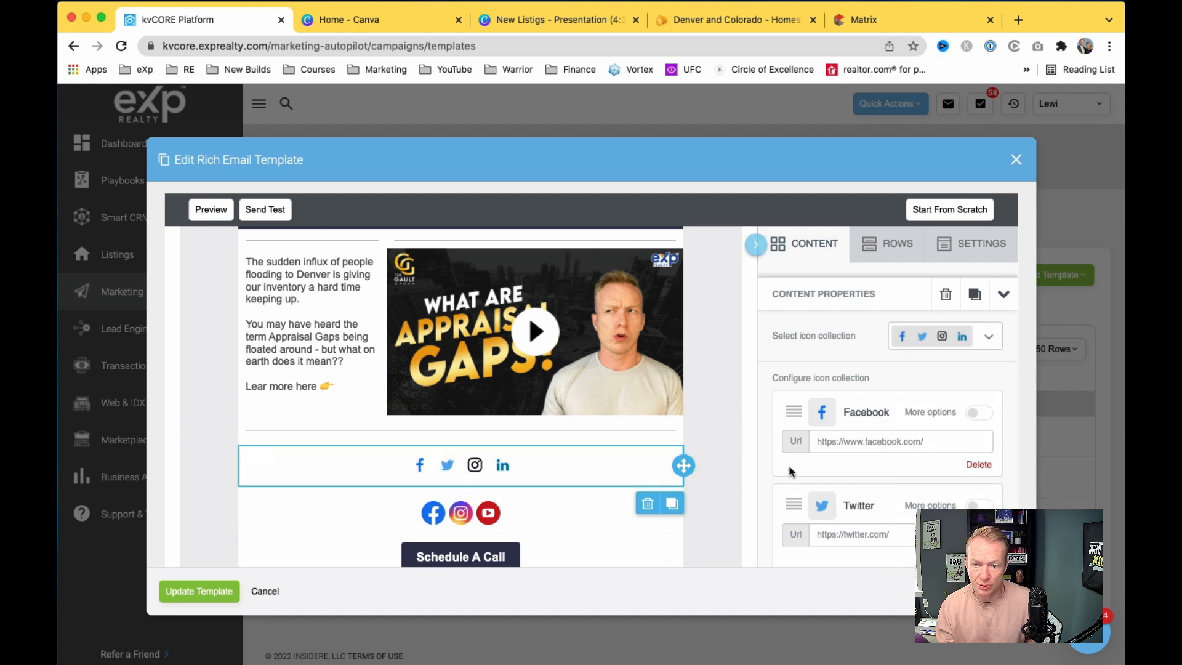
Step: Remove the Twitter icon, leaving Facebook, Instagram and LinkedIn in the new row
{"action": "scroll", "coordinate": [779, 474], "scroll_direction": "down", "scroll_amount": 1}
{"action": "scroll", "coordinate": [780, 479], "scroll_direction": "down", "scroll_amount": 2}
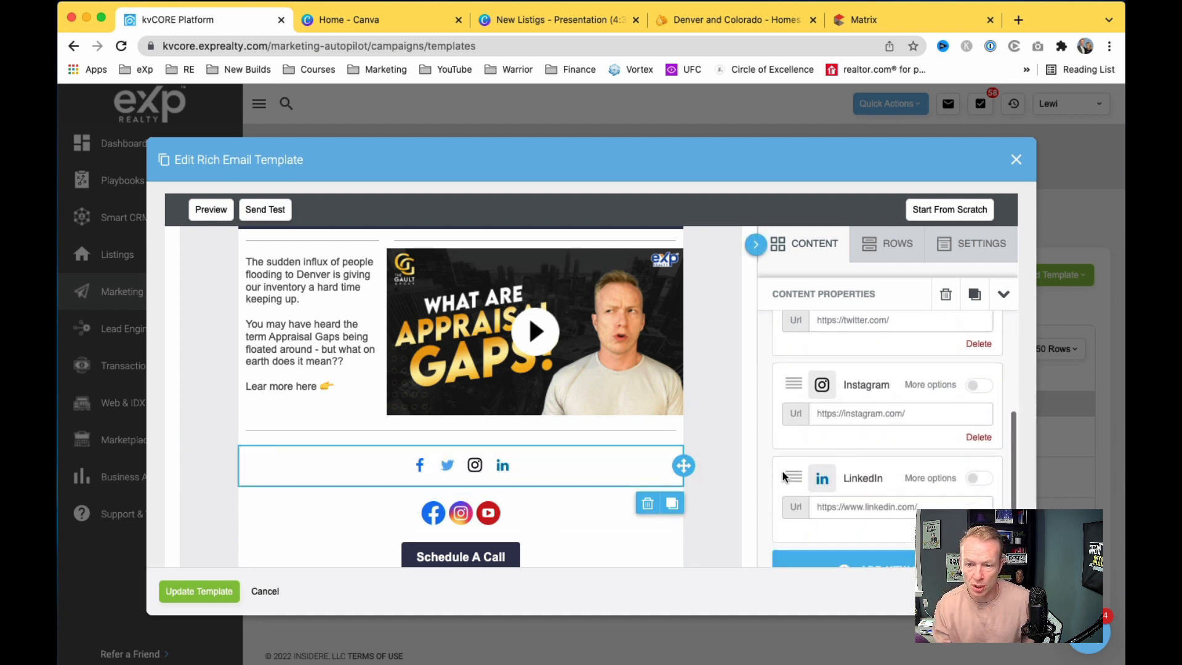
{"action": "left_click", "coordinate": [979, 344]}
{"action": "scroll", "coordinate": [845, 394], "scroll_direction": "up", "scroll_amount": 2}
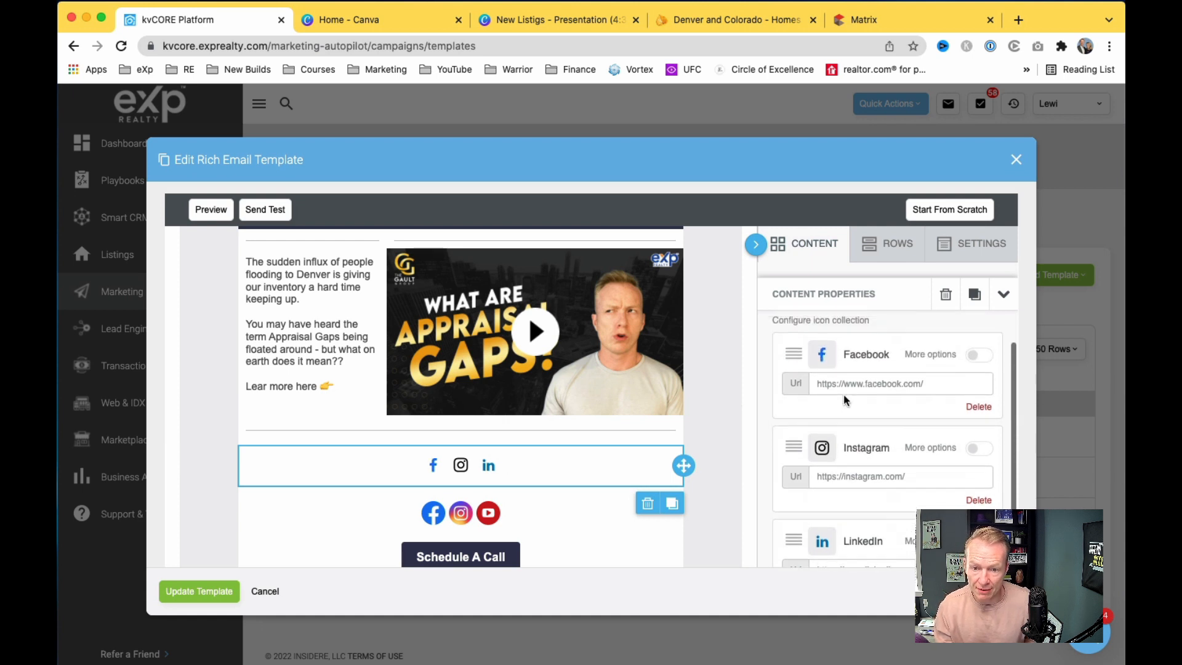
{"action": "scroll", "coordinate": [966, 424], "scroll_direction": "down", "scroll_amount": 4}
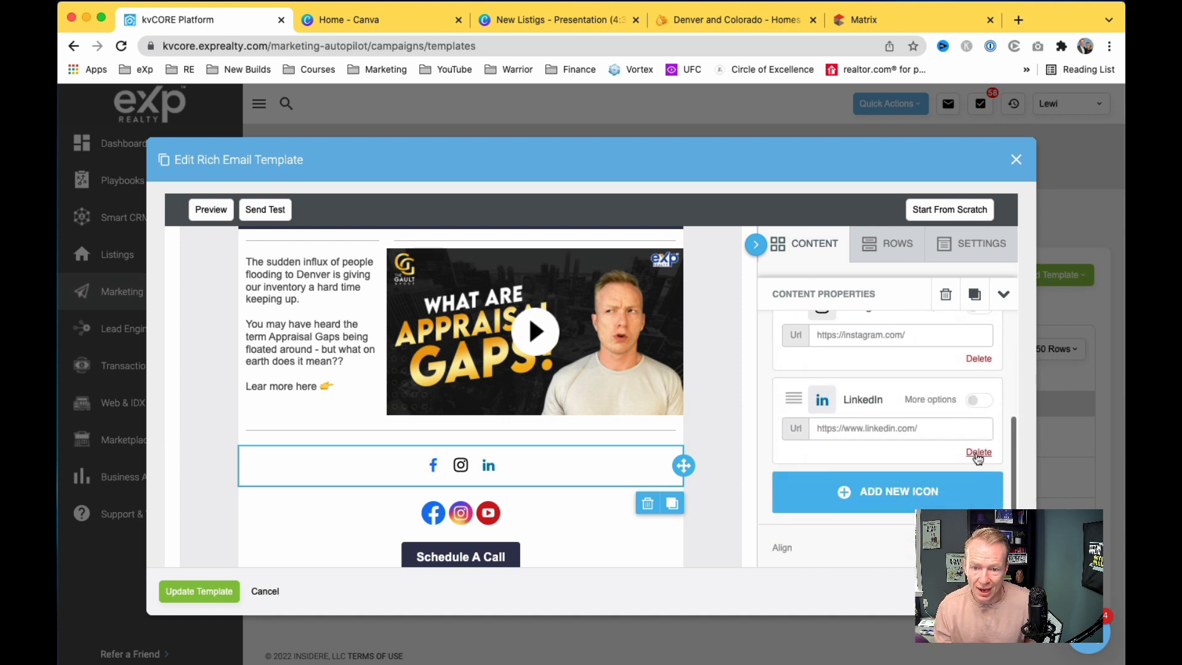
{"action": "left_click", "coordinate": [879, 489]}
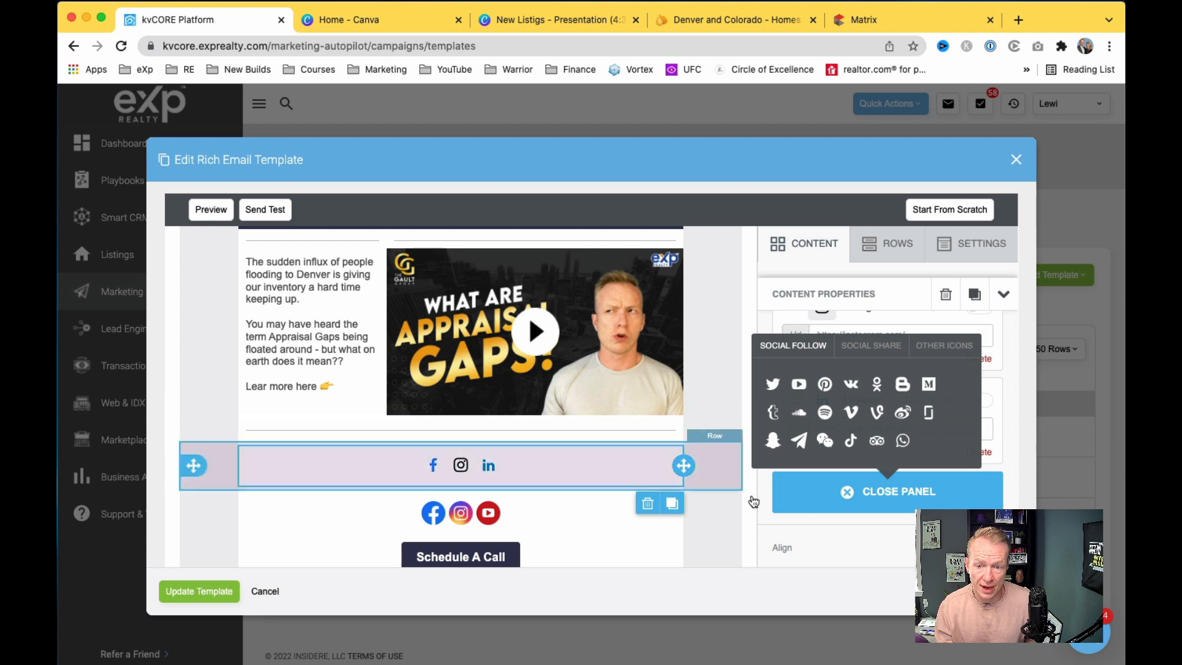
{"action": "left_click", "coordinate": [862, 494]}
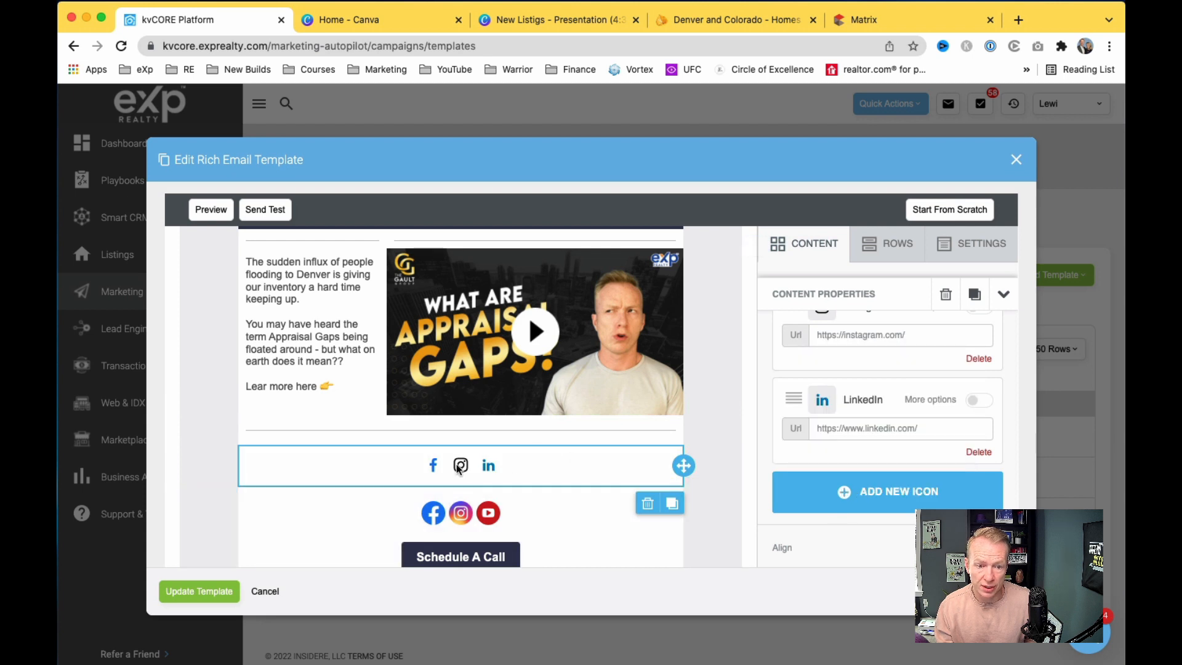
{"action": "scroll", "coordinate": [865, 381], "scroll_direction": "up", "scroll_amount": 1}
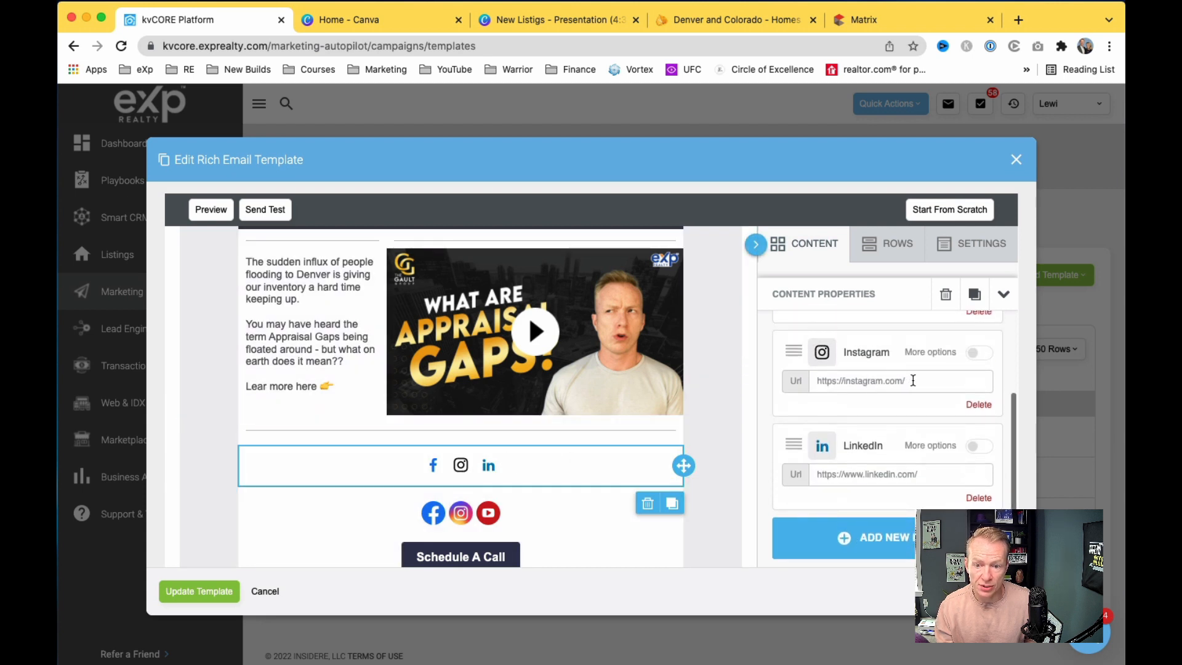
{"action": "scroll", "coordinate": [911, 381], "scroll_direction": "up", "scroll_amount": 1}
{"action": "scroll", "coordinate": [510, 541], "scroll_direction": "down", "scroll_amount": 2}
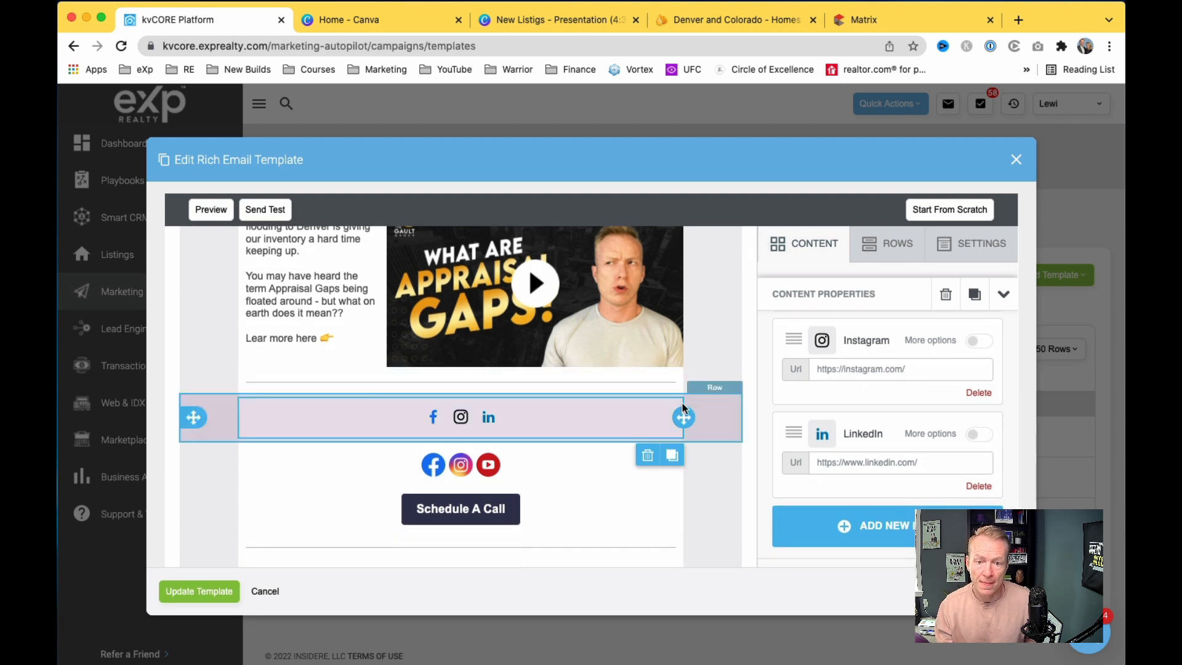
{"action": "scroll", "coordinate": [468, 456], "scroll_direction": "down", "scroll_amount": 3}
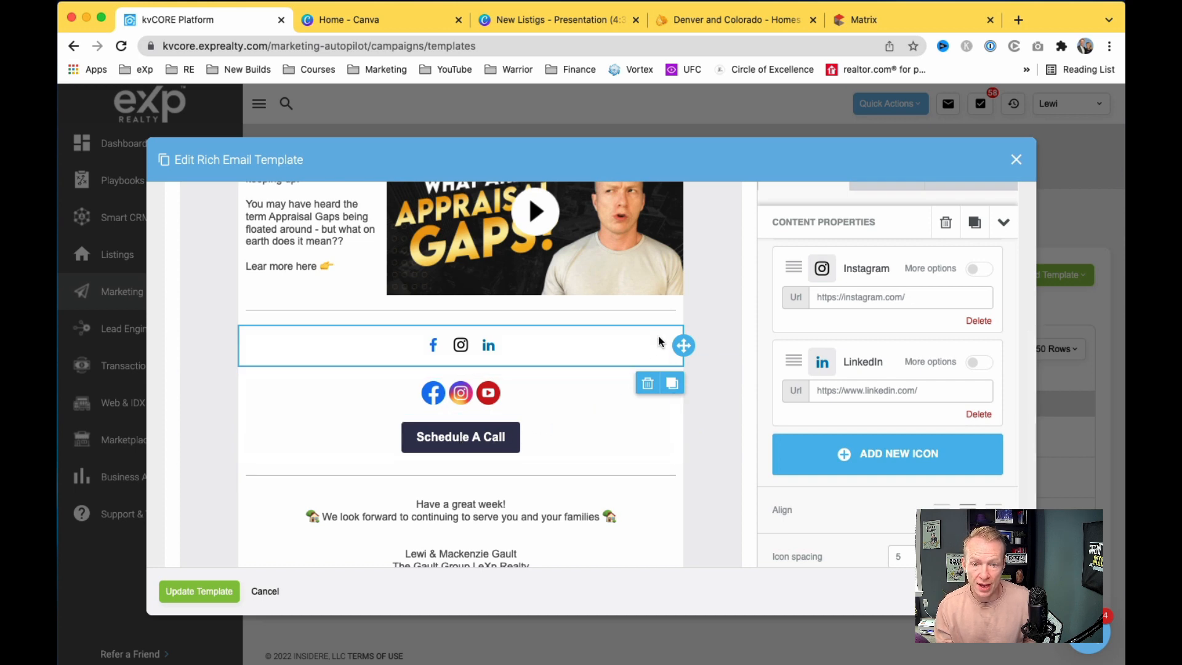
Step: Delete the flat-style social icons block and its leftover empty row
{"action": "left_click", "coordinate": [647, 383]}
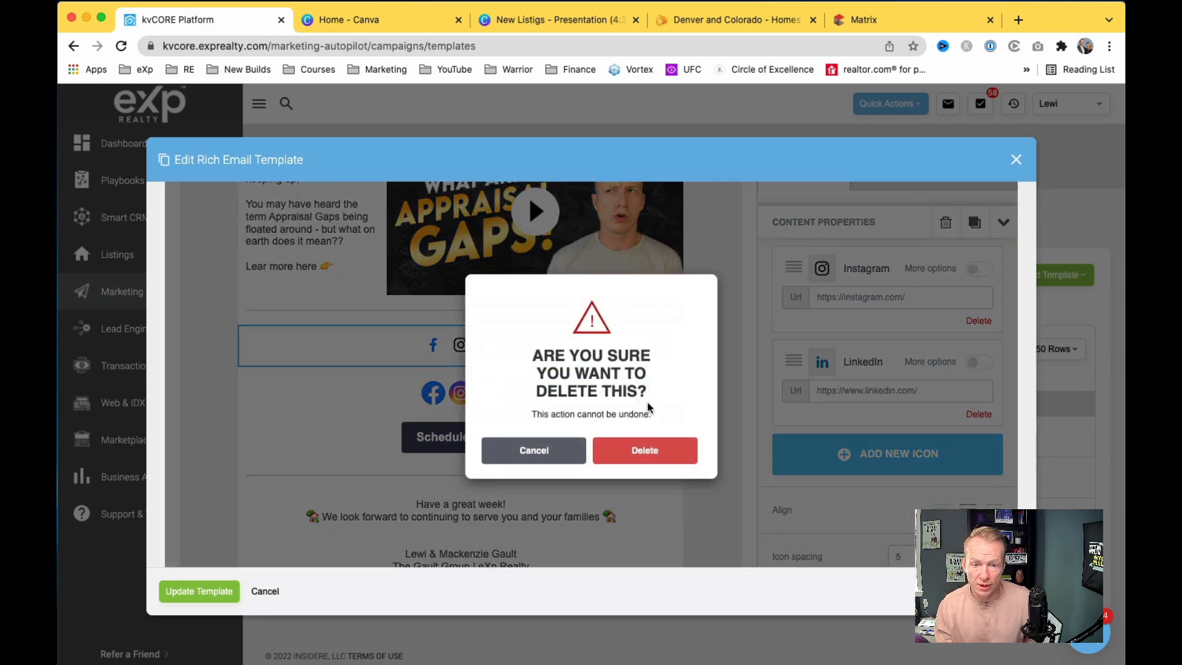
{"action": "left_click", "coordinate": [645, 450]}
{"action": "left_click", "coordinate": [648, 342]}
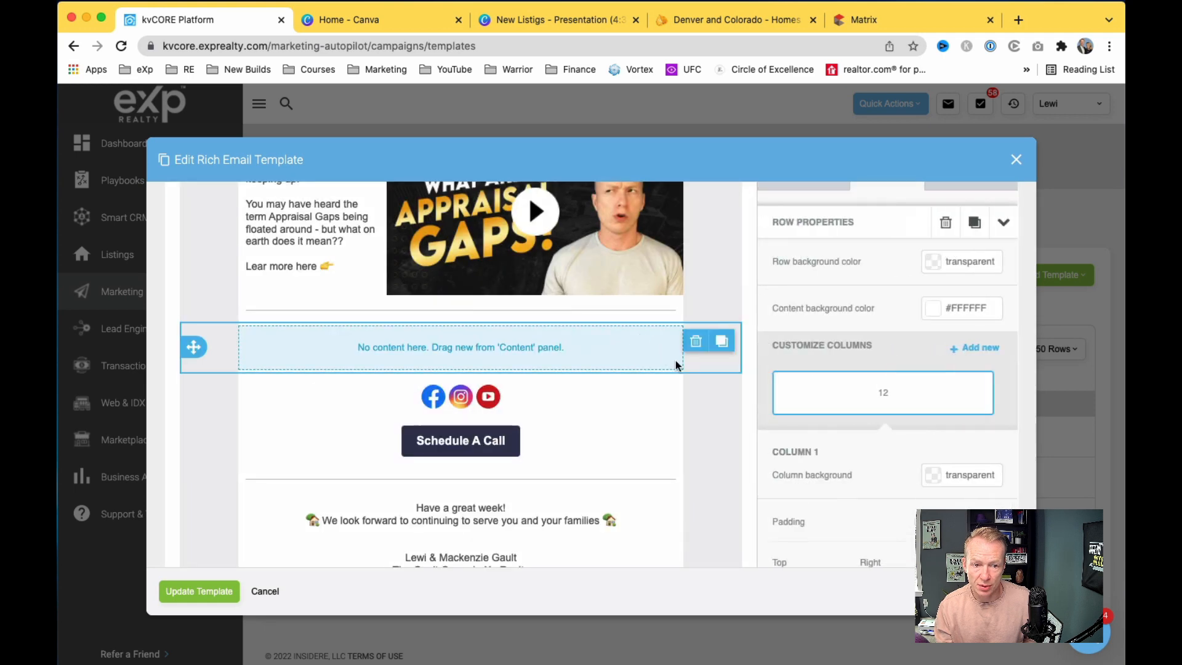
{"action": "left_click", "coordinate": [706, 344]}
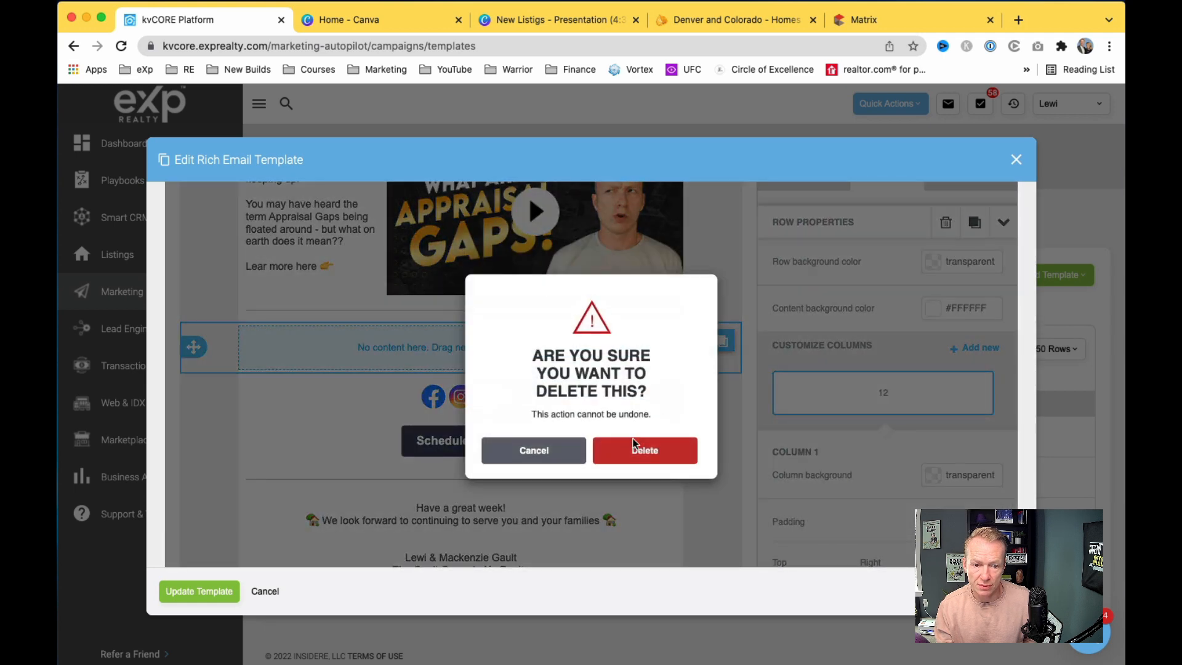
{"action": "left_click", "coordinate": [633, 438]}
{"action": "scroll", "coordinate": [659, 414], "scroll_direction": "up", "scroll_amount": 2}
{"action": "scroll", "coordinate": [730, 376], "scroll_direction": "down", "scroll_amount": 2}
Step: Add an empty row below Schedule A Call and place a Button block in it
{"action": "left_click_drag", "start_coordinate": [852, 246], "coordinate": [572, 466]}
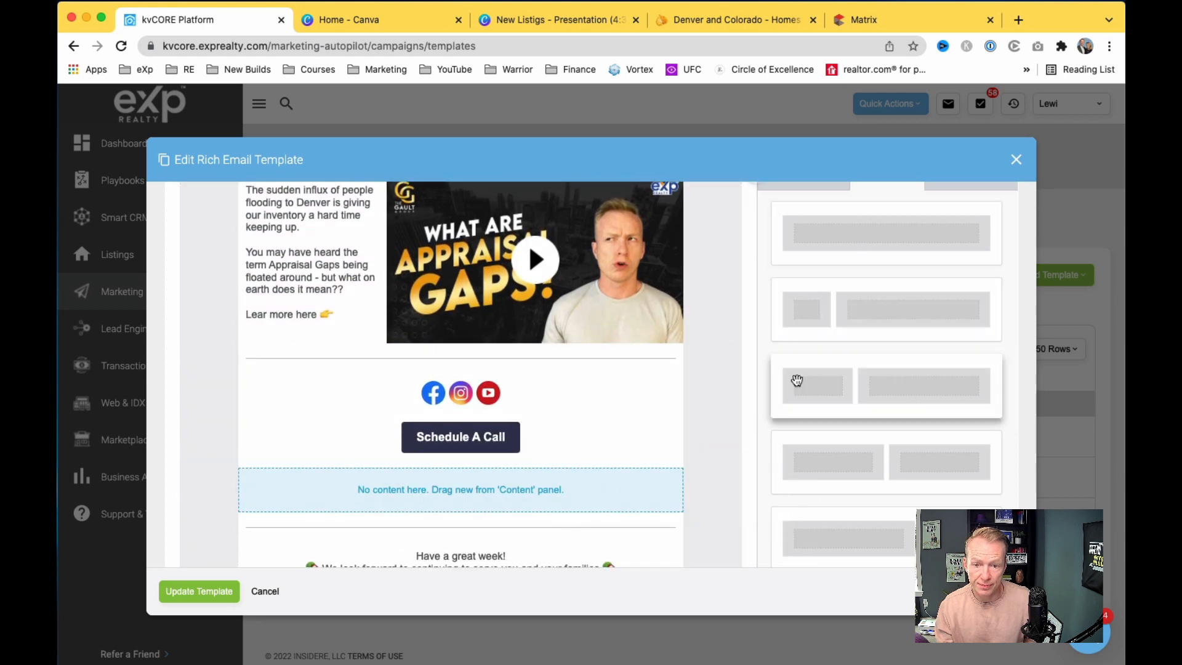
{"action": "scroll", "coordinate": [801, 357], "scroll_direction": "up", "scroll_amount": 3}
{"action": "left_click", "coordinate": [812, 298]}
{"action": "scroll", "coordinate": [710, 434], "scroll_direction": "down", "scroll_amount": 4}
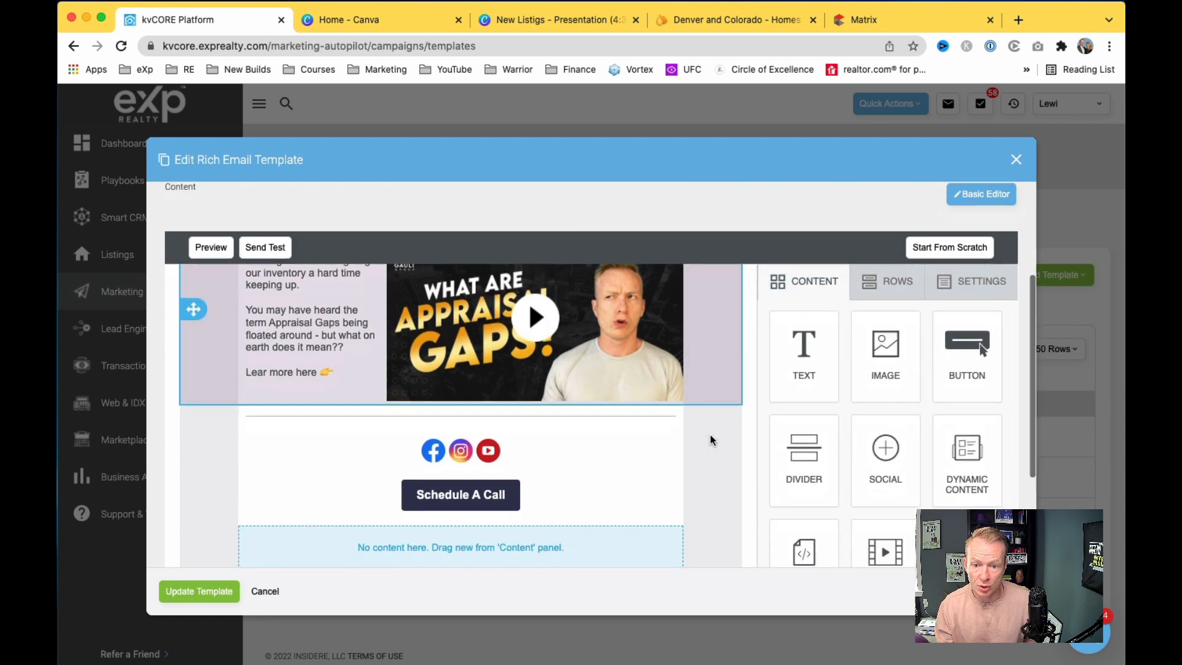
{"action": "scroll", "coordinate": [710, 434], "scroll_direction": "up", "scroll_amount": 2}
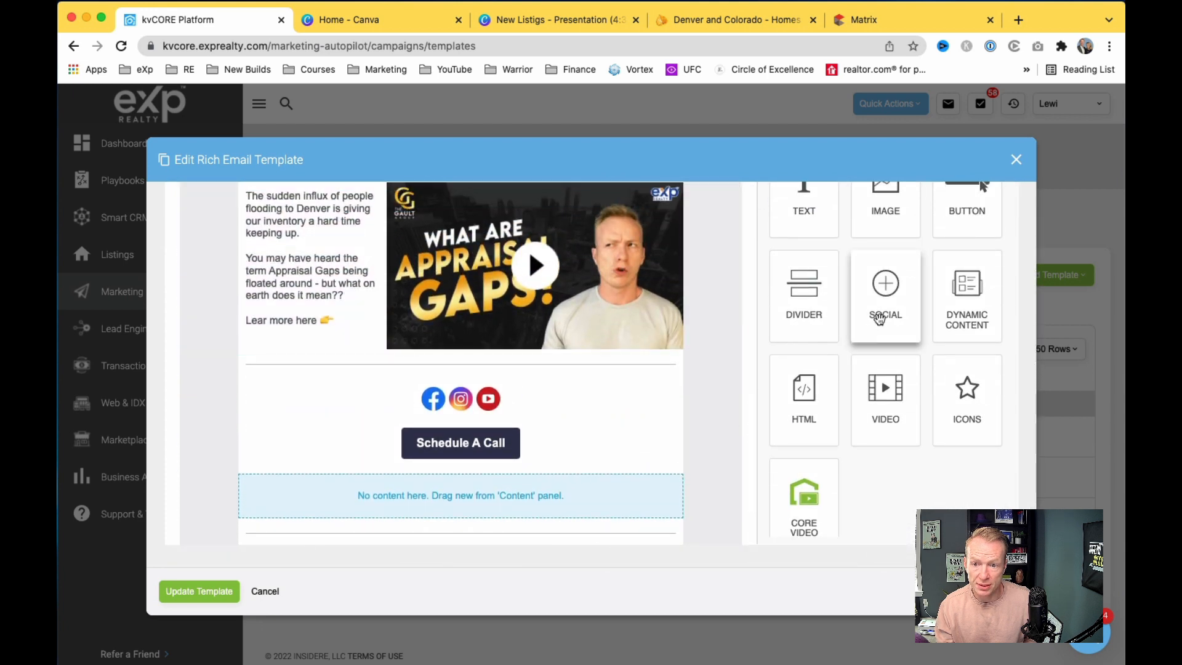
{"action": "left_click_drag", "start_coordinate": [948, 226], "coordinate": [479, 502]}
Step: Label the new button 'SCHEDULE A CALL' and set its link to open a web page
{"action": "double_click", "coordinate": [462, 497]}
{"action": "type", "text": "SCHEDULE A CALL"}
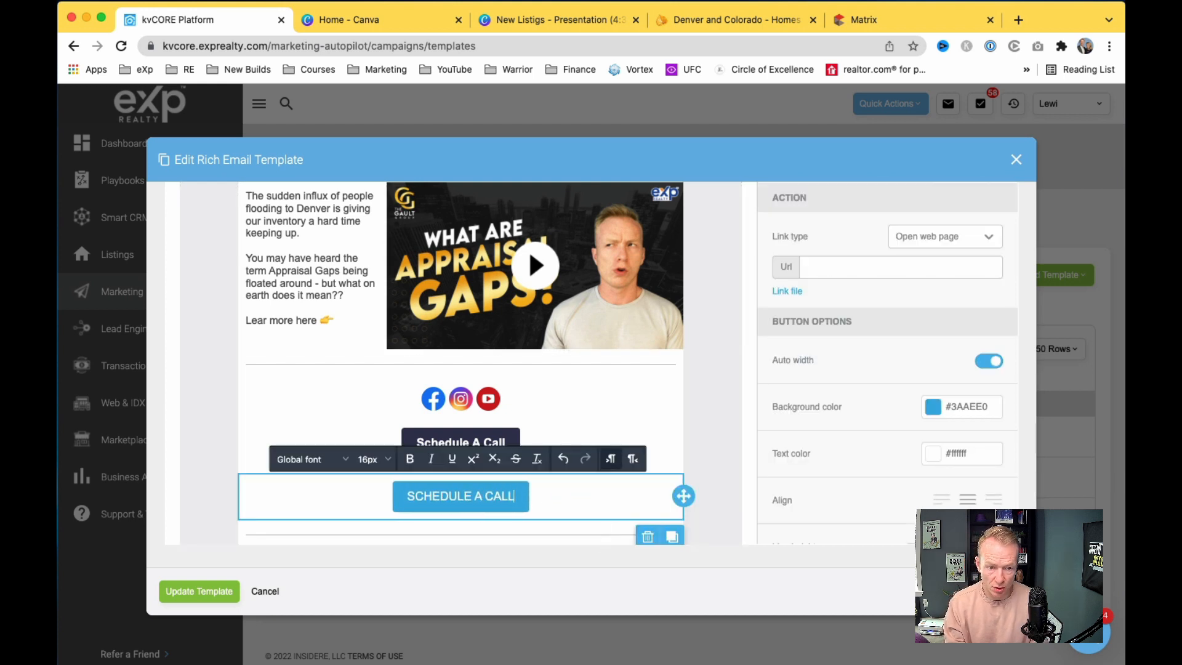
{"action": "left_click", "coordinate": [719, 495]}
{"action": "left_click", "coordinate": [509, 495]}
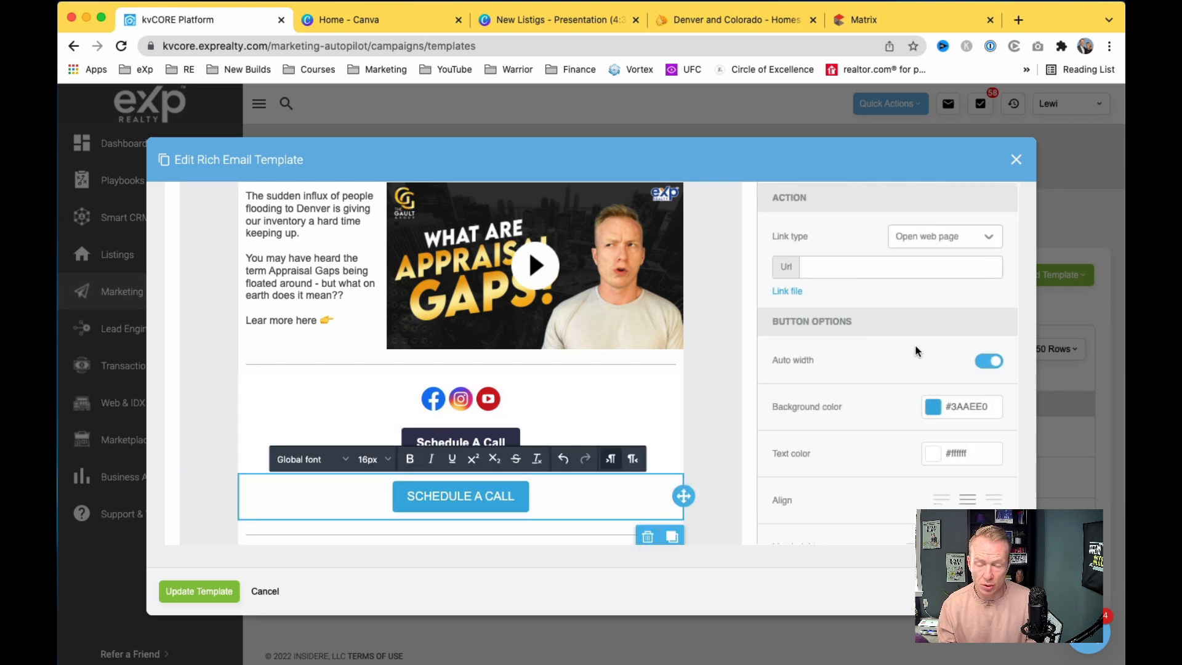
{"action": "scroll", "coordinate": [913, 346], "scroll_direction": "up", "scroll_amount": 2}
{"action": "left_click", "coordinate": [861, 329]}
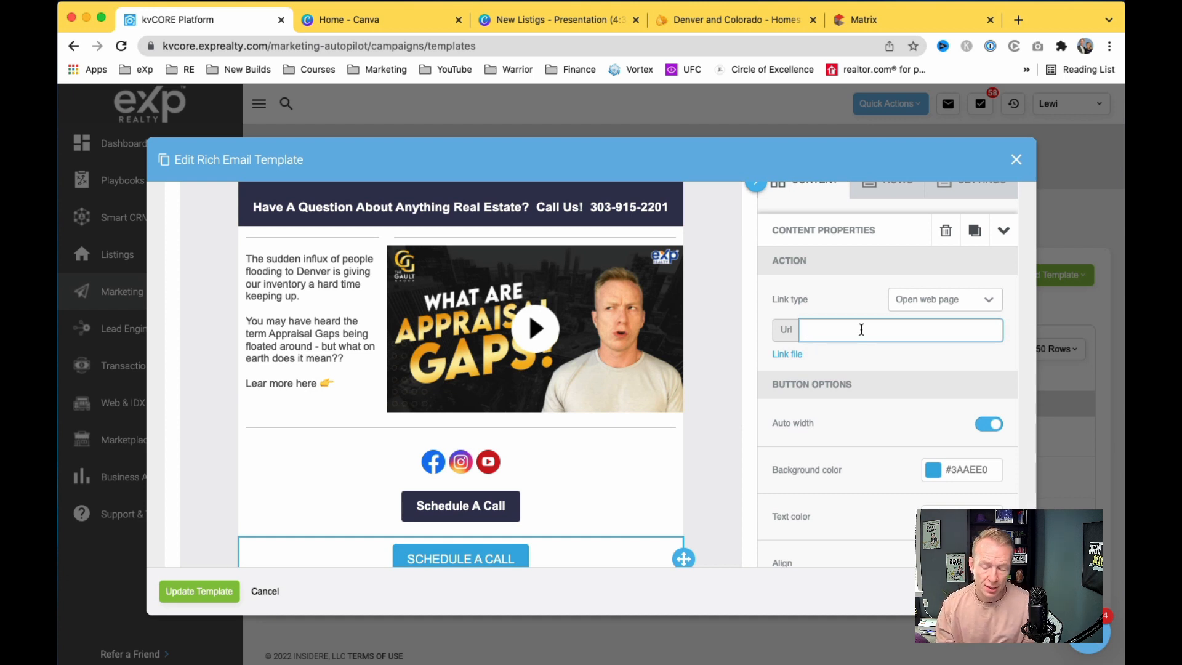
Step: Copy the Real Estate Inquiry event link from calendly in a new tab, then return to kvCORE
{"action": "left_click", "coordinate": [1018, 19]}
{"action": "type", "text": "calend"}
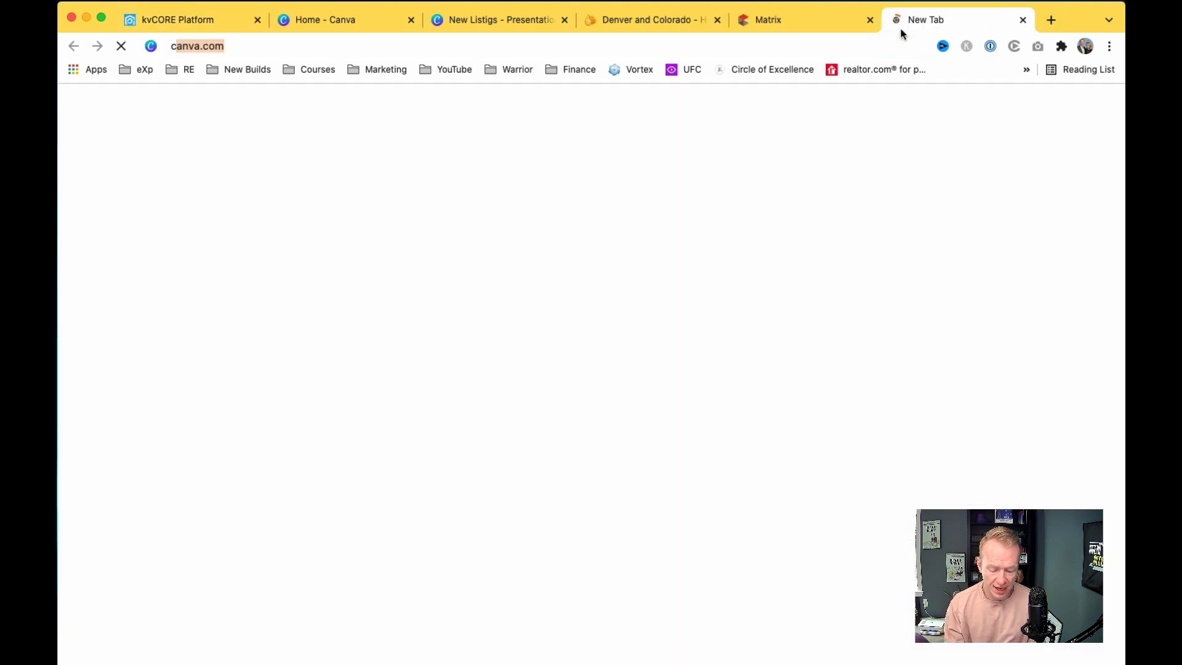
{"action": "type", "text": "ly"}
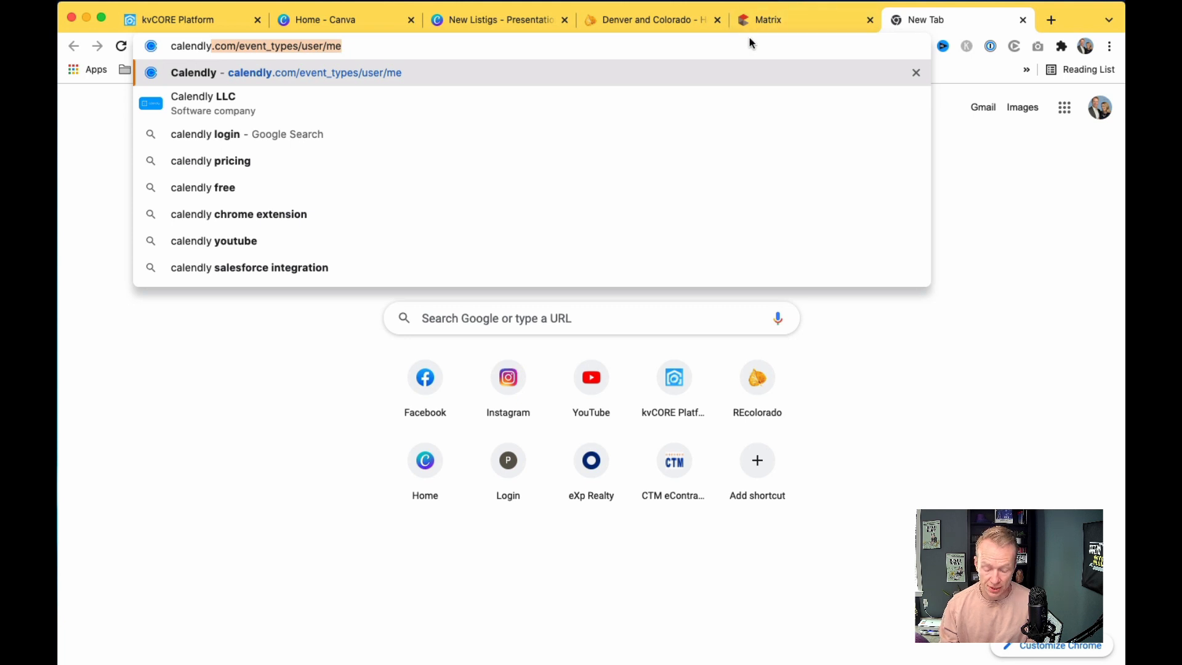
{"action": "key", "text": "Return"}
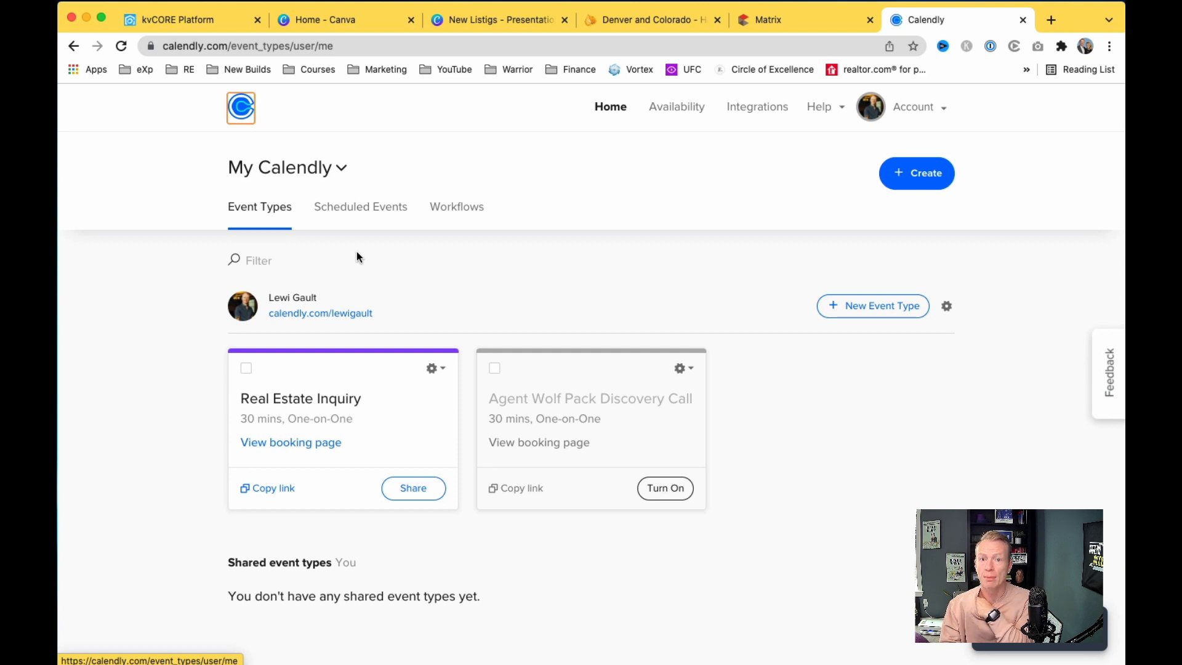
{"action": "left_click", "coordinate": [277, 489]}
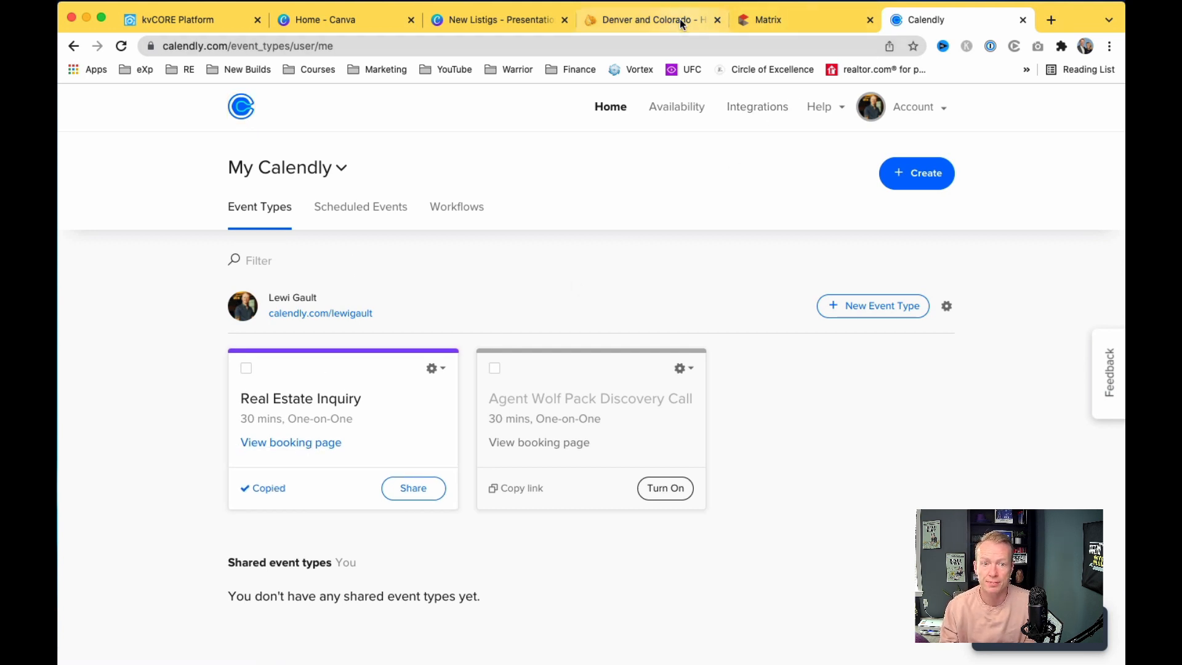
{"action": "left_click", "coordinate": [224, 19]}
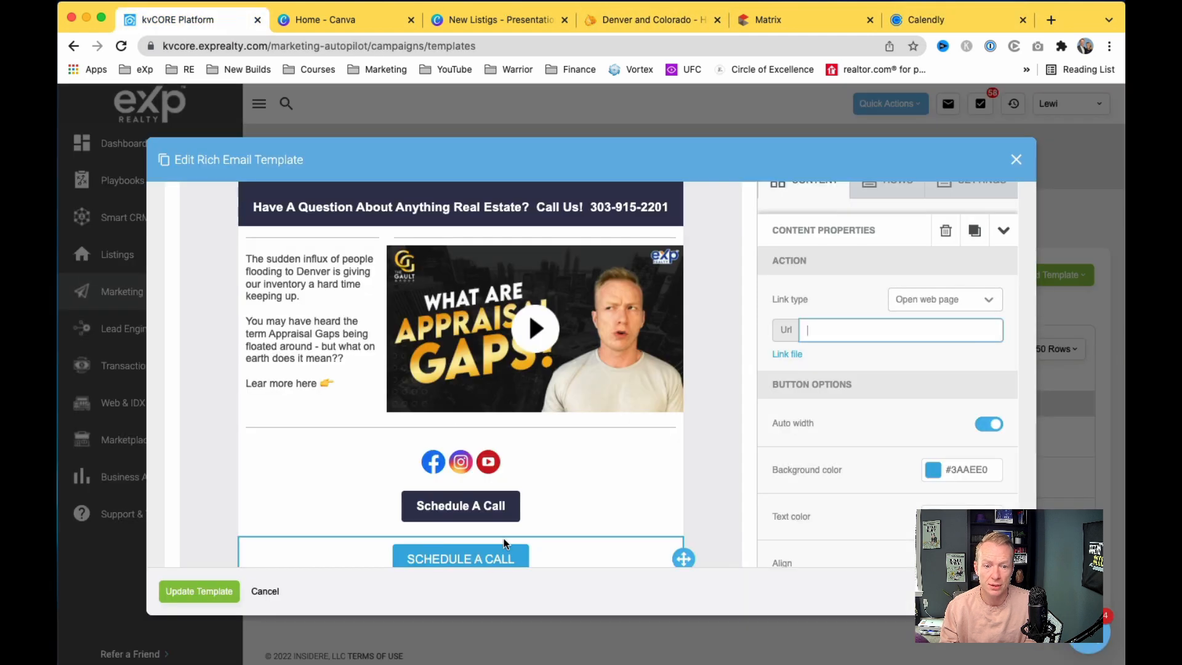
Step: Paste the Calendly link into the button, then delete the blue SCHEDULE A CALL button
{"action": "key", "text": "super+v"}
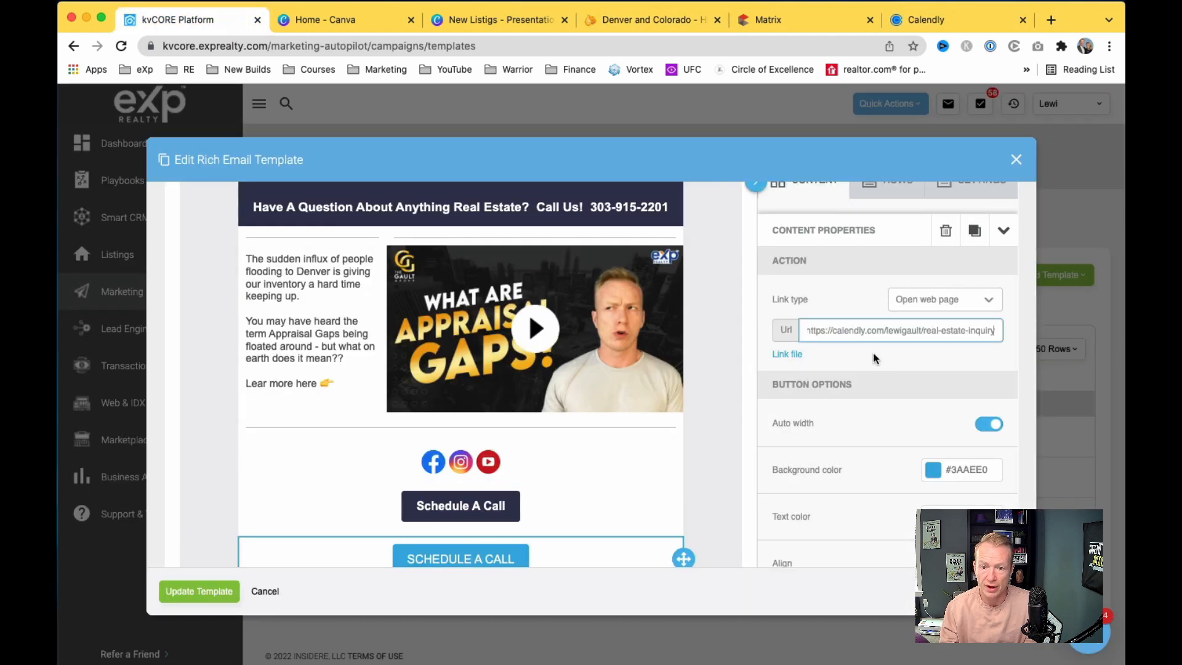
{"action": "scroll", "coordinate": [877, 360], "scroll_direction": "down", "scroll_amount": 2}
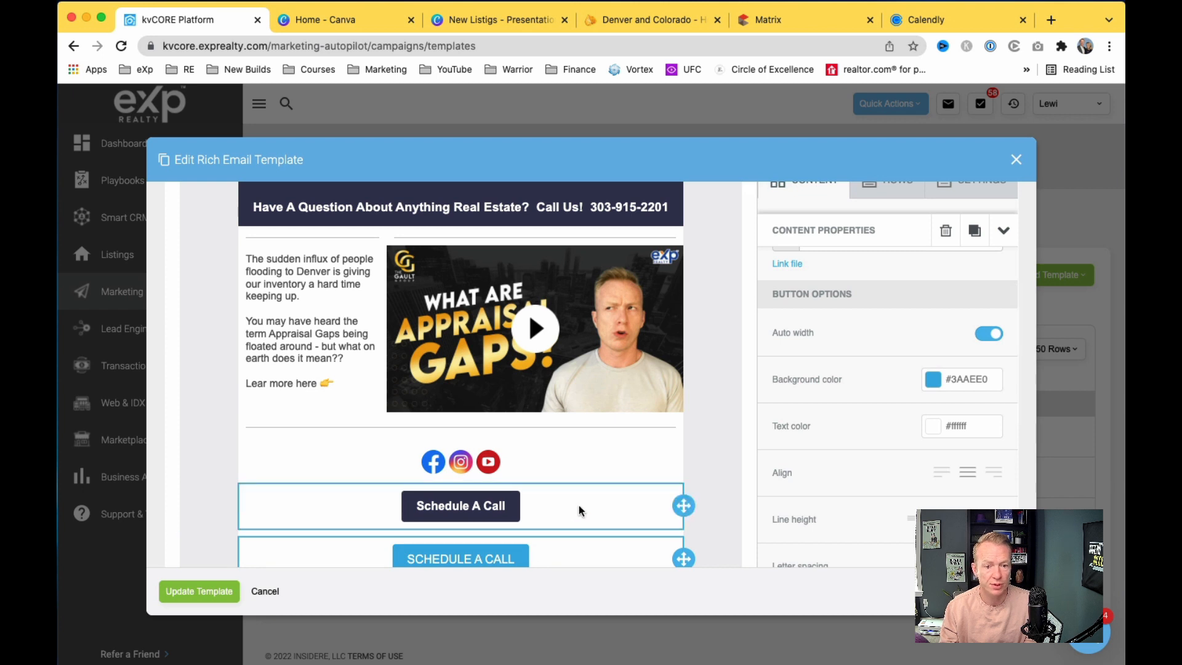
{"action": "scroll", "coordinate": [578, 505], "scroll_direction": "down", "scroll_amount": 3}
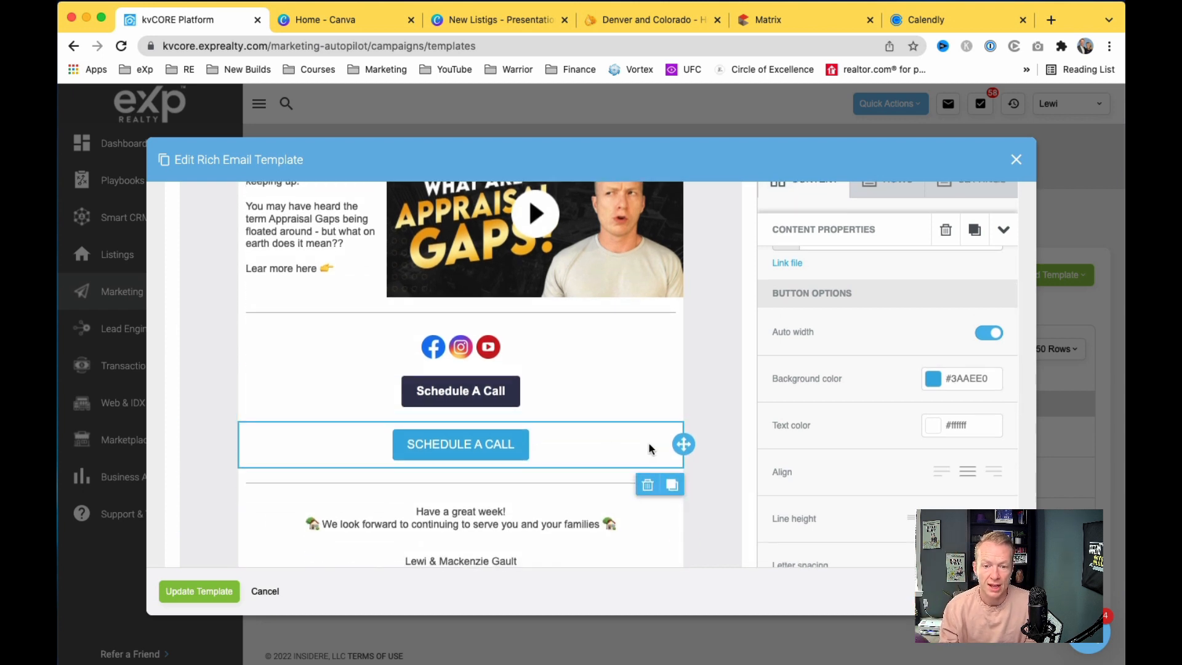
{"action": "scroll", "coordinate": [649, 443], "scroll_direction": "down", "scroll_amount": 1}
{"action": "left_click", "coordinate": [647, 459]}
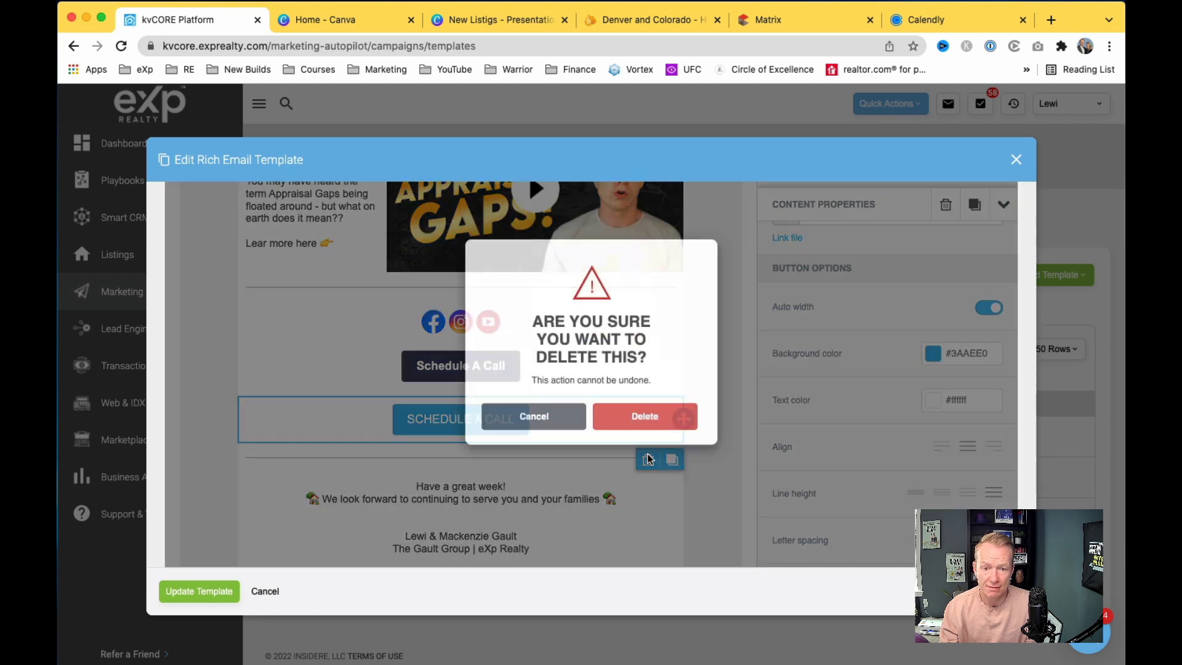
{"action": "left_click", "coordinate": [642, 433]}
{"action": "scroll", "coordinate": [657, 464], "scroll_direction": "down", "scroll_amount": 1}
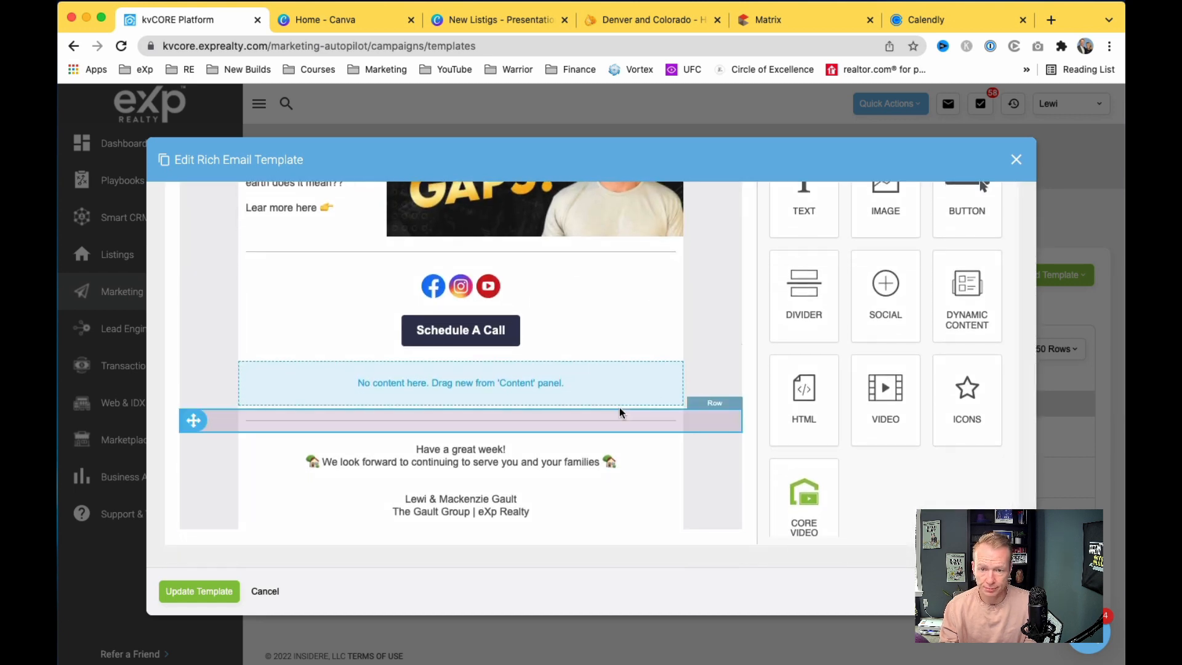
Step: Delete the empty placeholder row and close the template editor
{"action": "left_click_drag", "start_coordinate": [804, 196], "coordinate": [527, 481]}
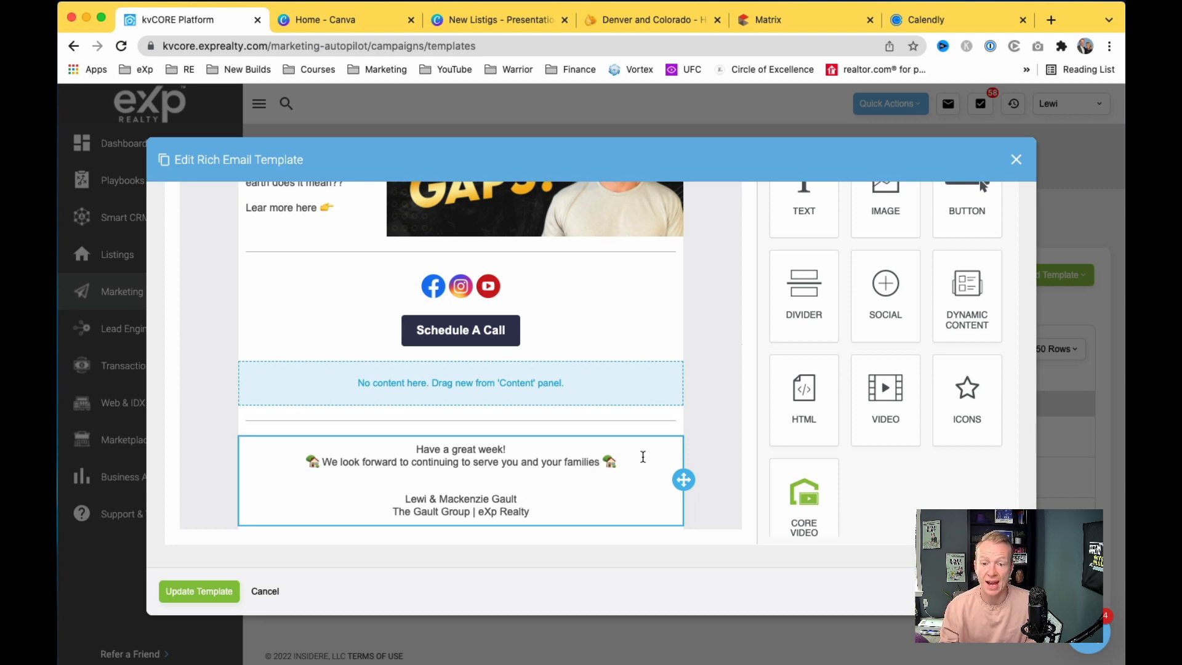
{"action": "scroll", "coordinate": [714, 388], "scroll_direction": "up", "scroll_amount": 1}
{"action": "scroll", "coordinate": [717, 382], "scroll_direction": "up", "scroll_amount": 3}
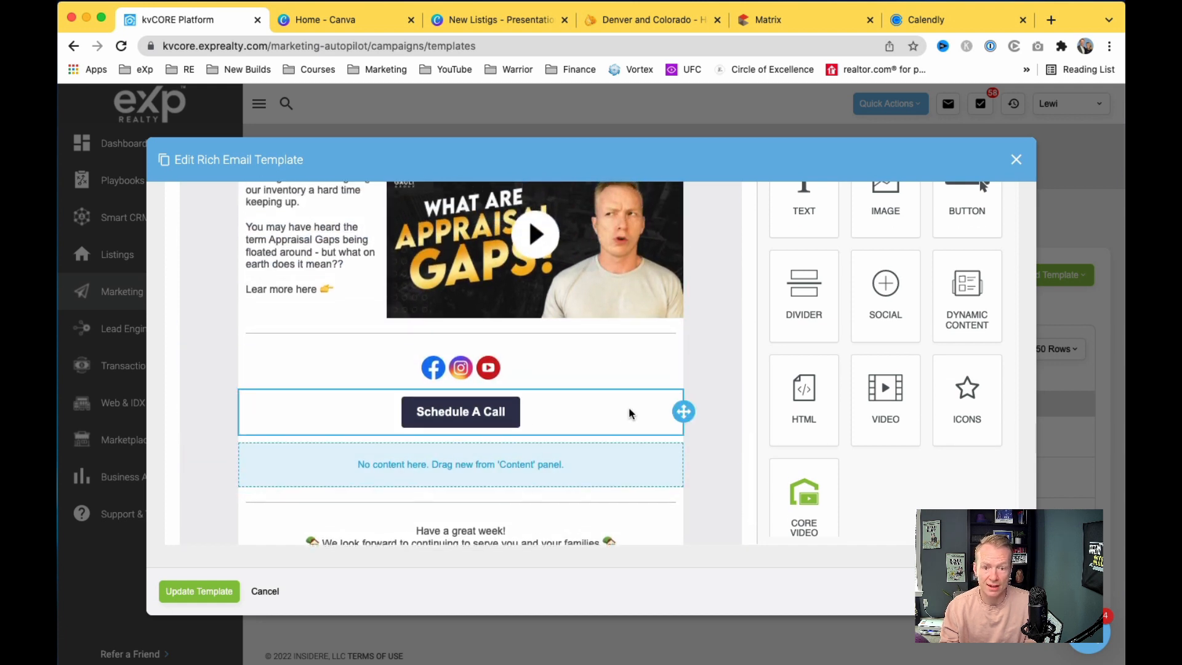
{"action": "left_click", "coordinate": [607, 459]}
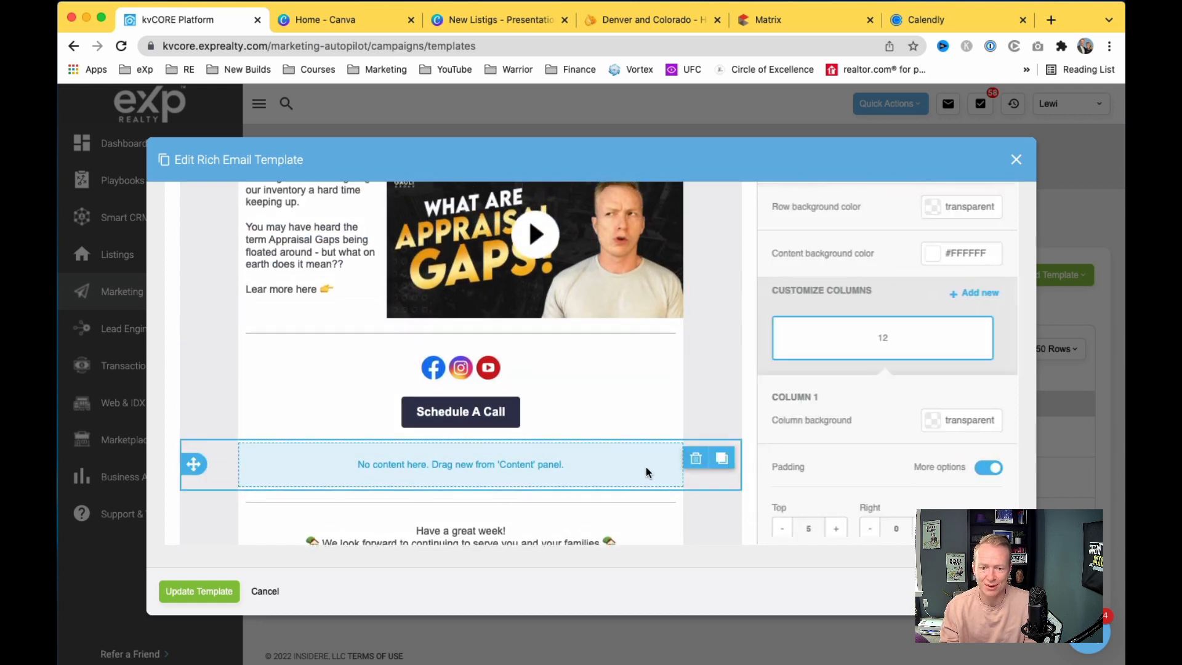
{"action": "left_click", "coordinate": [697, 461]}
{"action": "left_click", "coordinate": [659, 400]}
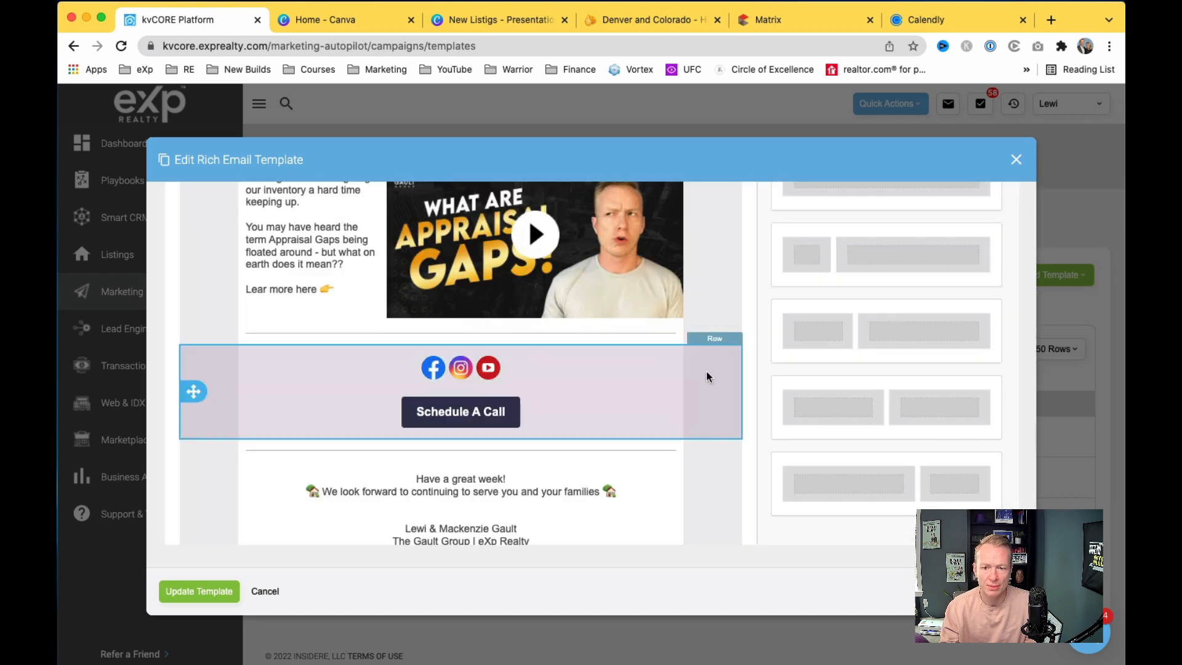
{"action": "left_click", "coordinate": [1016, 160]}
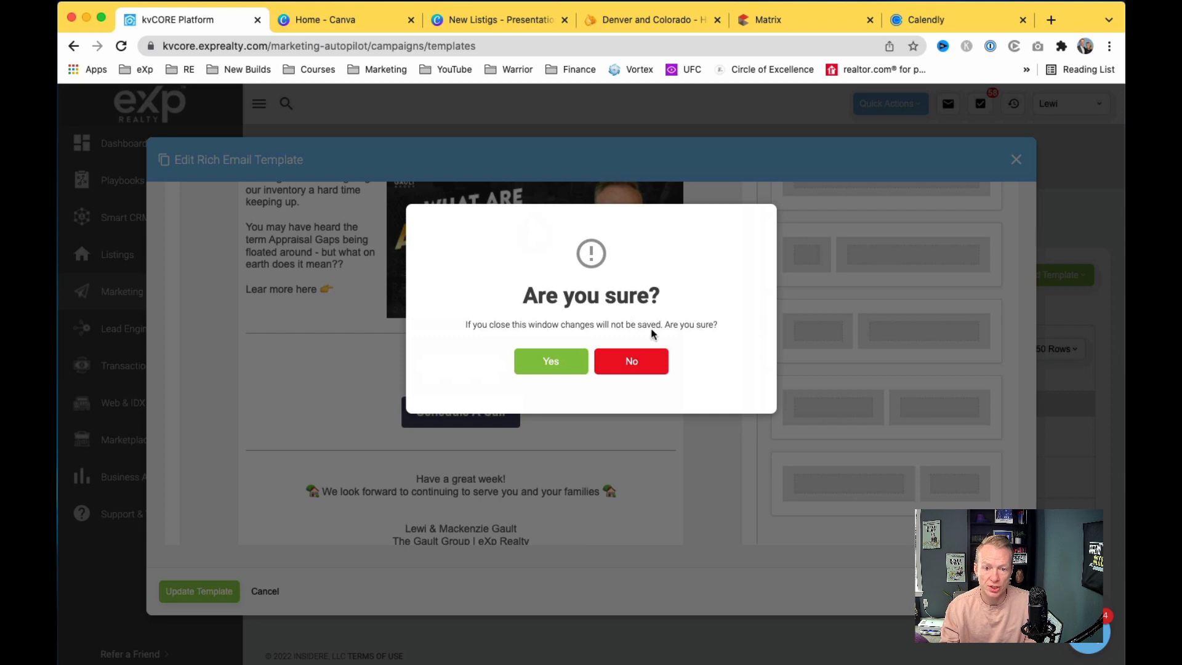
Step: Close the template editor, discarding unsaved changes
{"action": "left_click", "coordinate": [637, 362]}
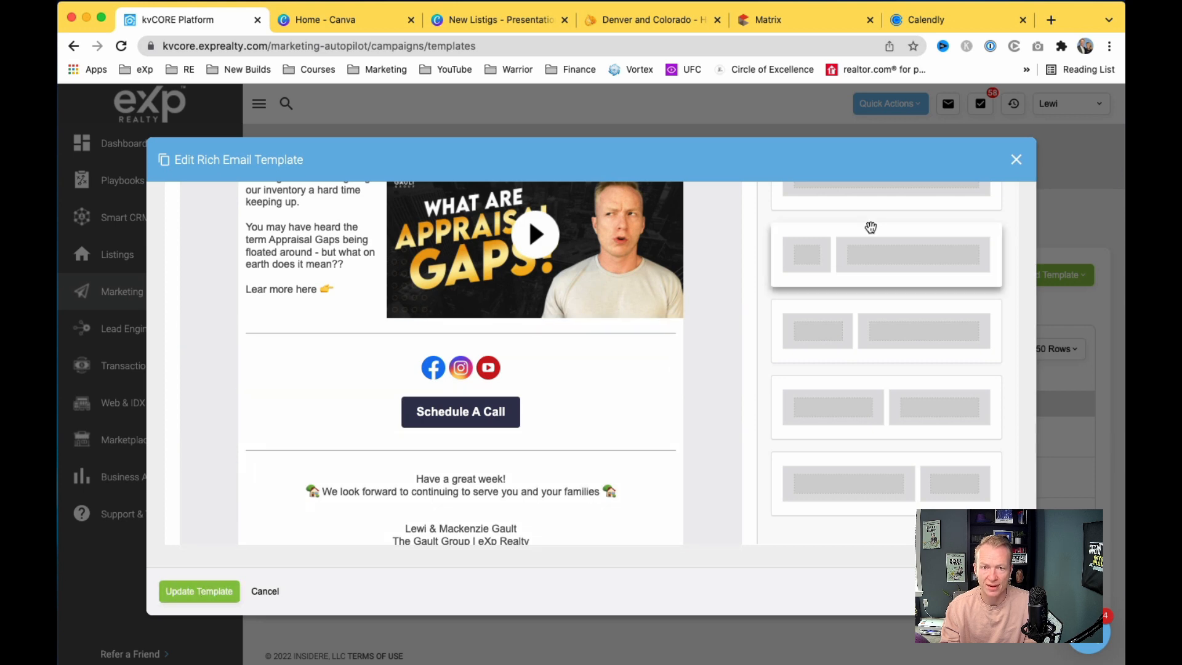
{"action": "left_click", "coordinate": [1015, 161]}
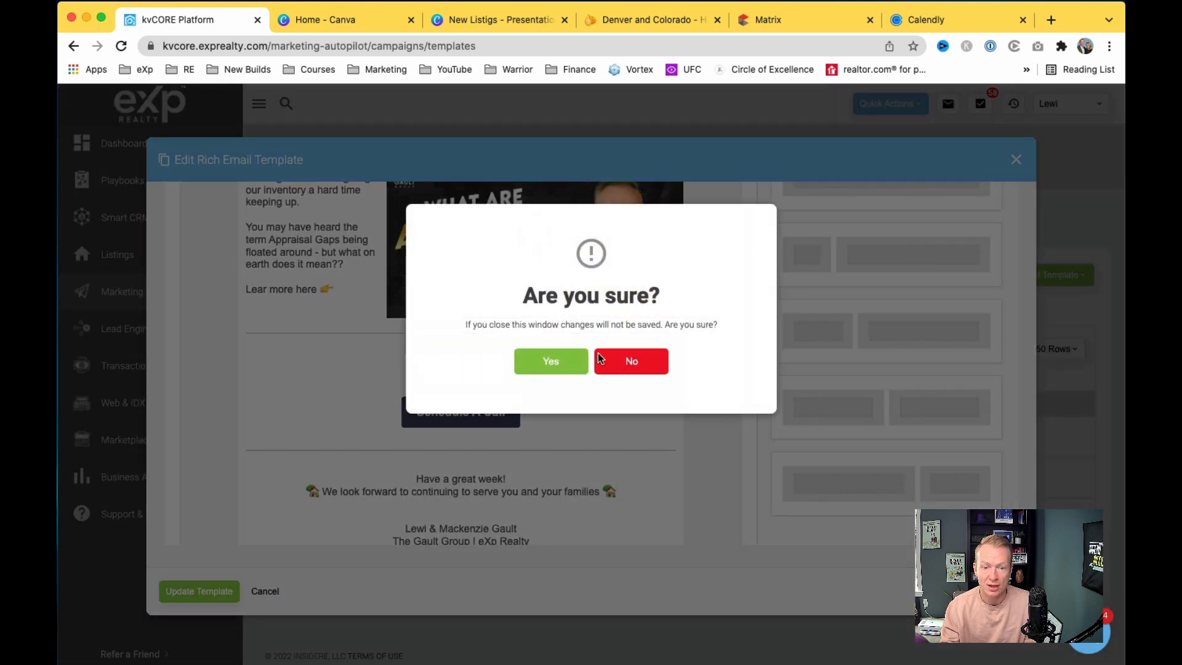
{"action": "left_click", "coordinate": [533, 363]}
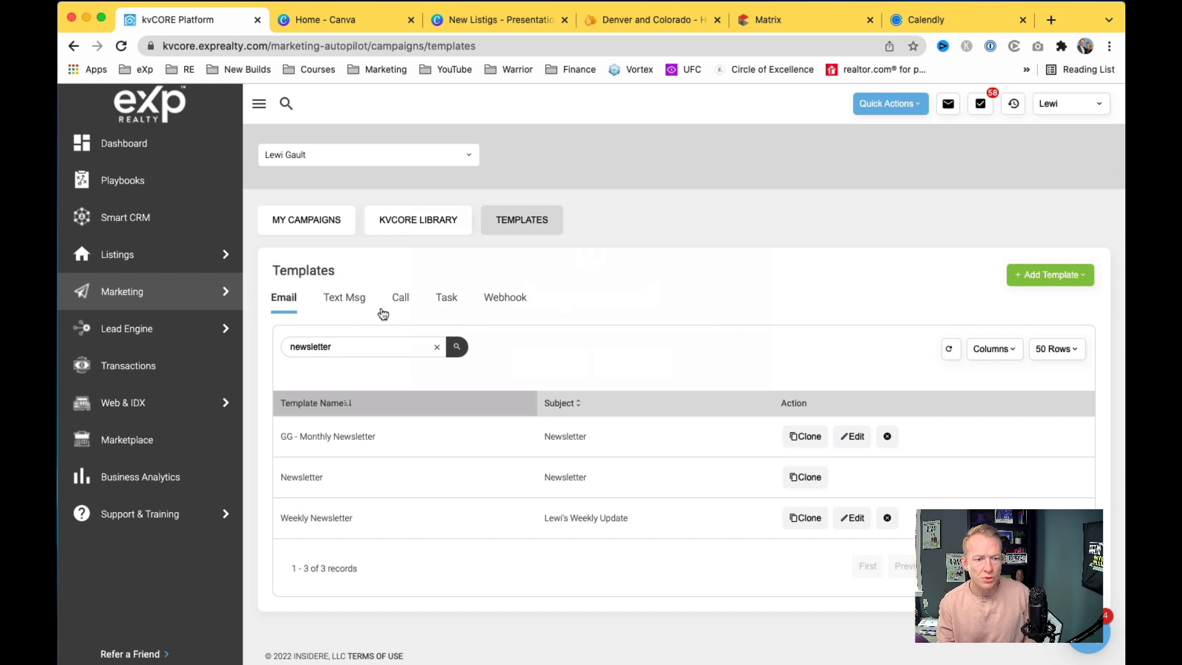
Step: From Marketing, open Scheduled Mass Emails and start scheduling a new email
{"action": "mouse_move", "coordinate": [161, 294]}
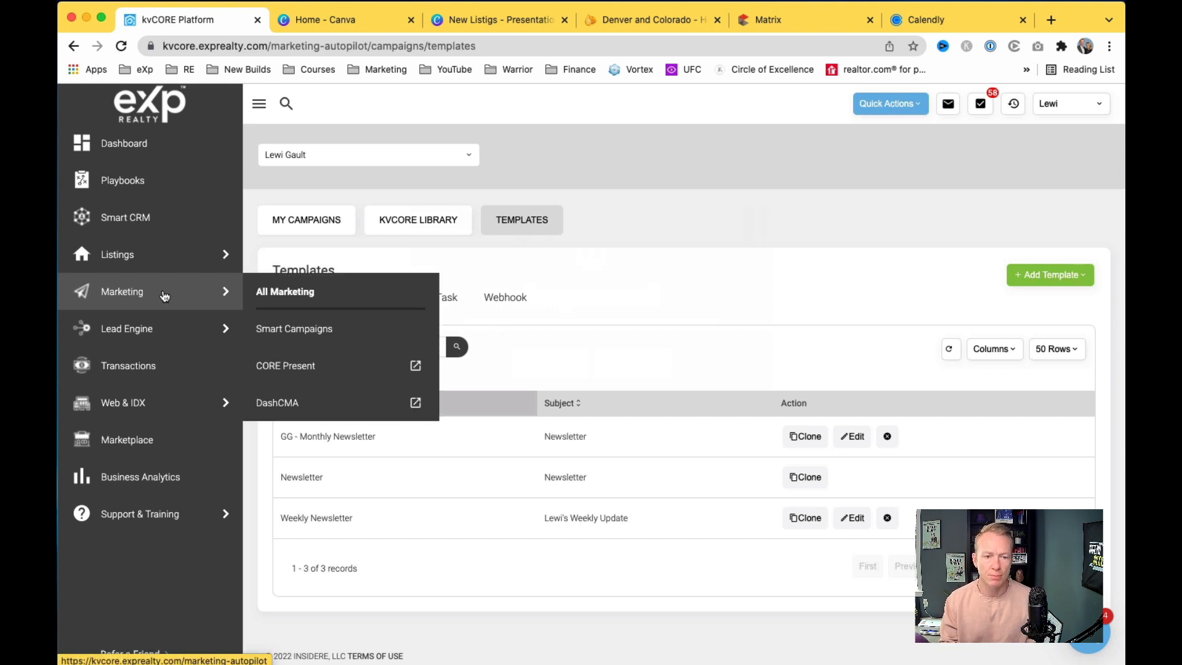
{"action": "left_click", "coordinate": [164, 296]}
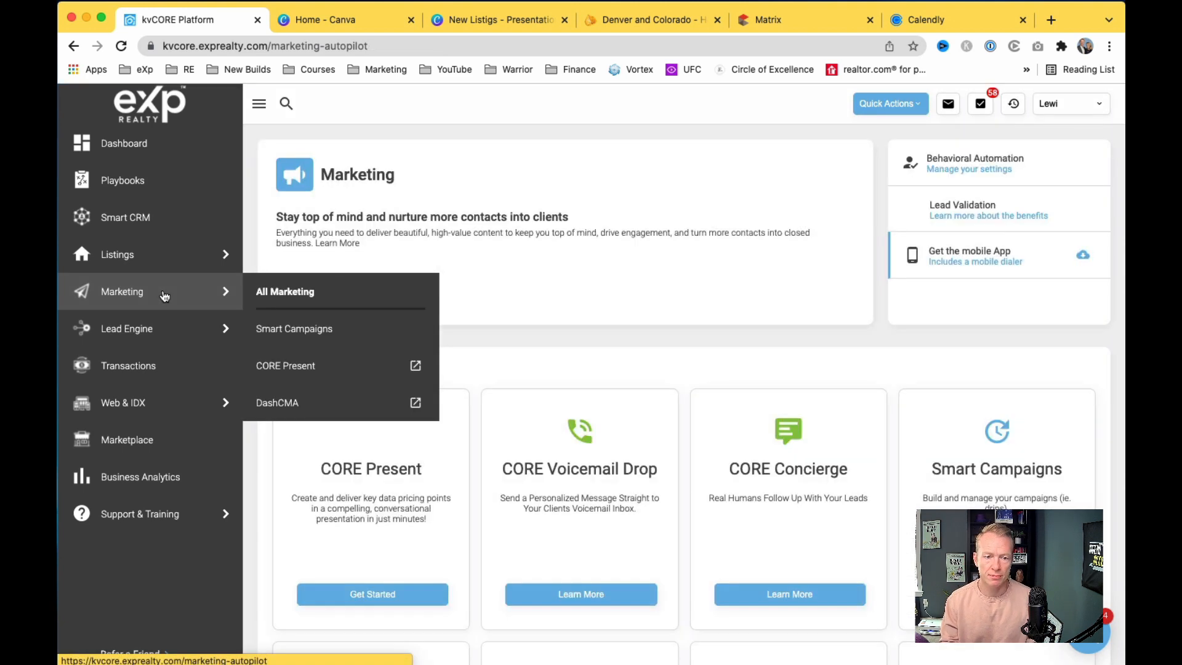
{"action": "scroll", "coordinate": [825, 327], "scroll_direction": "down", "scroll_amount": 2}
{"action": "scroll", "coordinate": [826, 332], "scroll_direction": "down", "scroll_amount": 3}
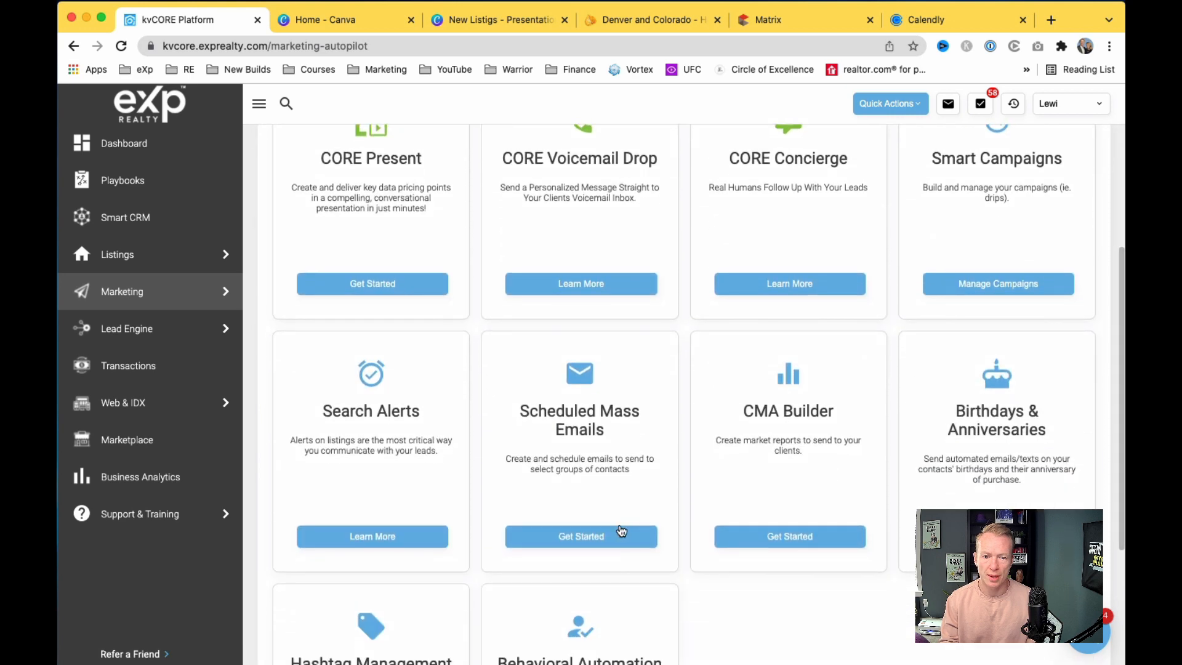
{"action": "left_click", "coordinate": [601, 543]}
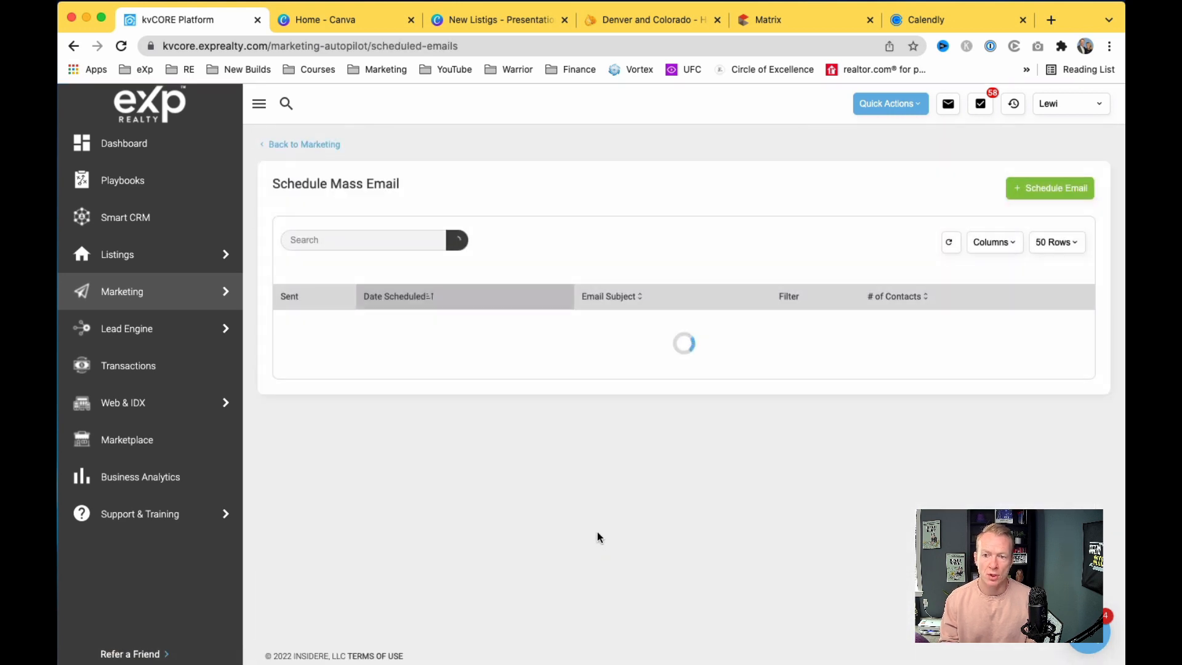
{"action": "left_click", "coordinate": [1040, 185]}
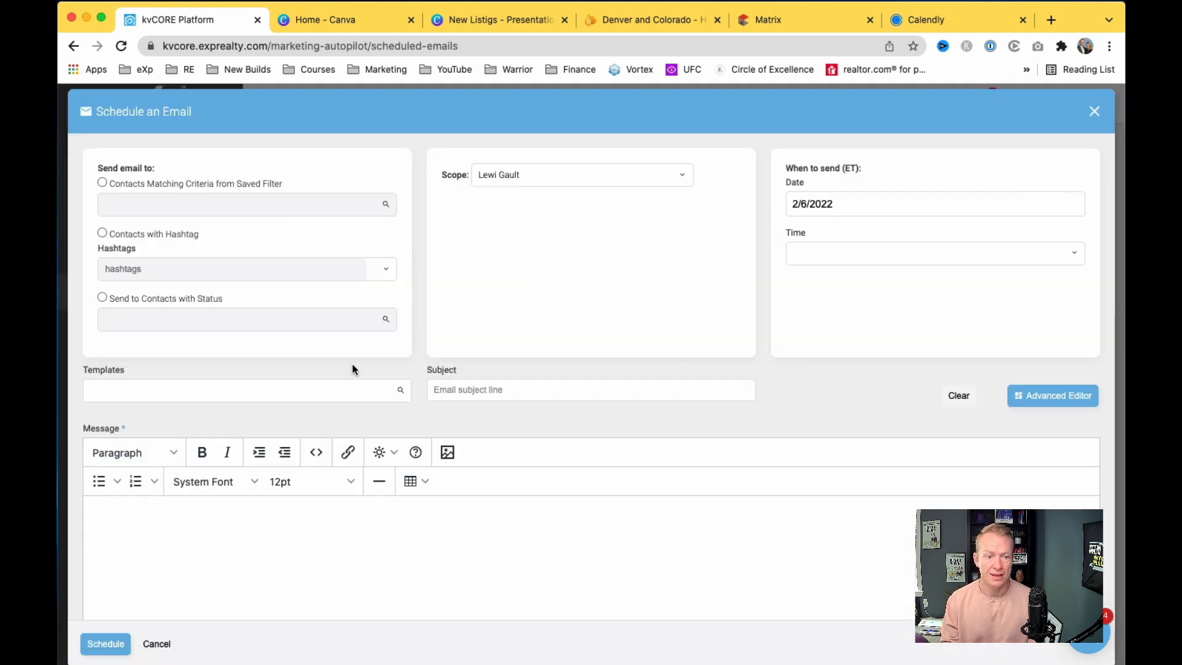
Step: Load the Newsletter (COPY) template, then clear the Templates field entirely
{"action": "left_click", "coordinate": [245, 386]}
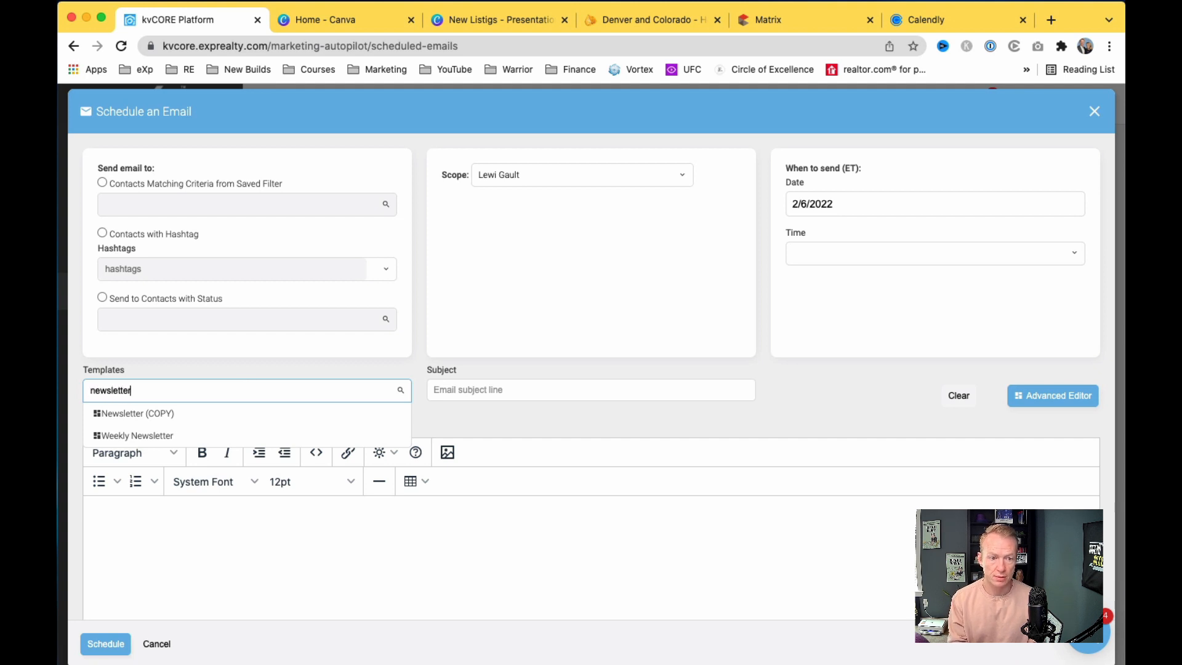
{"action": "key", "text": "Down"}
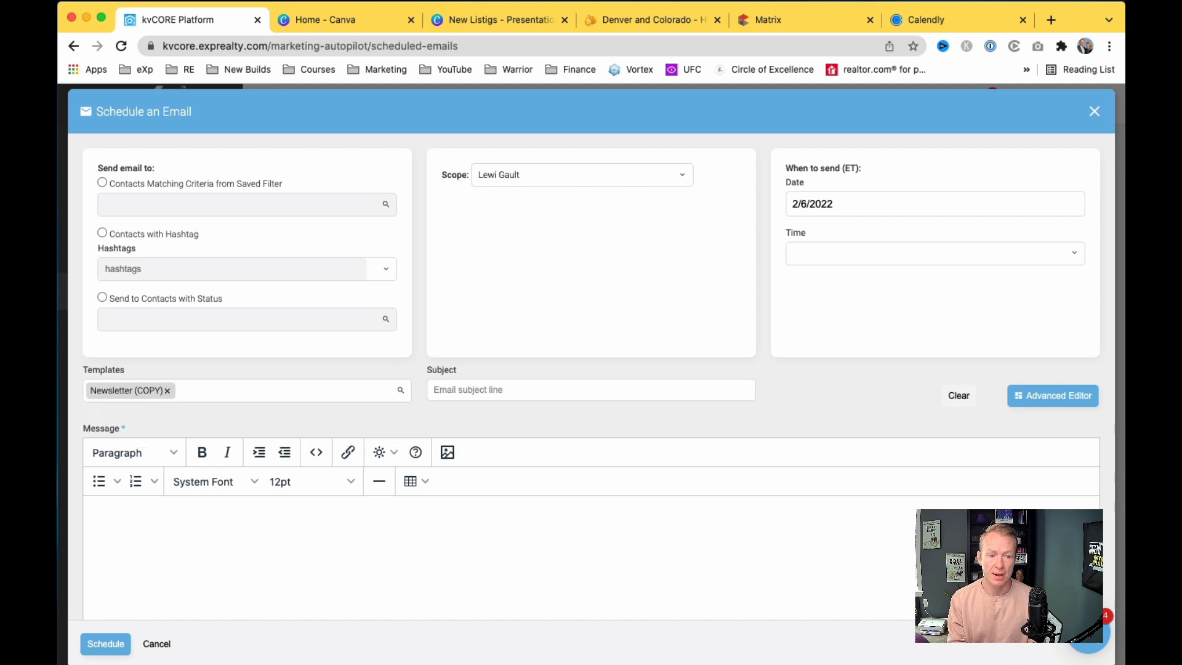
{"action": "key", "text": "Return"}
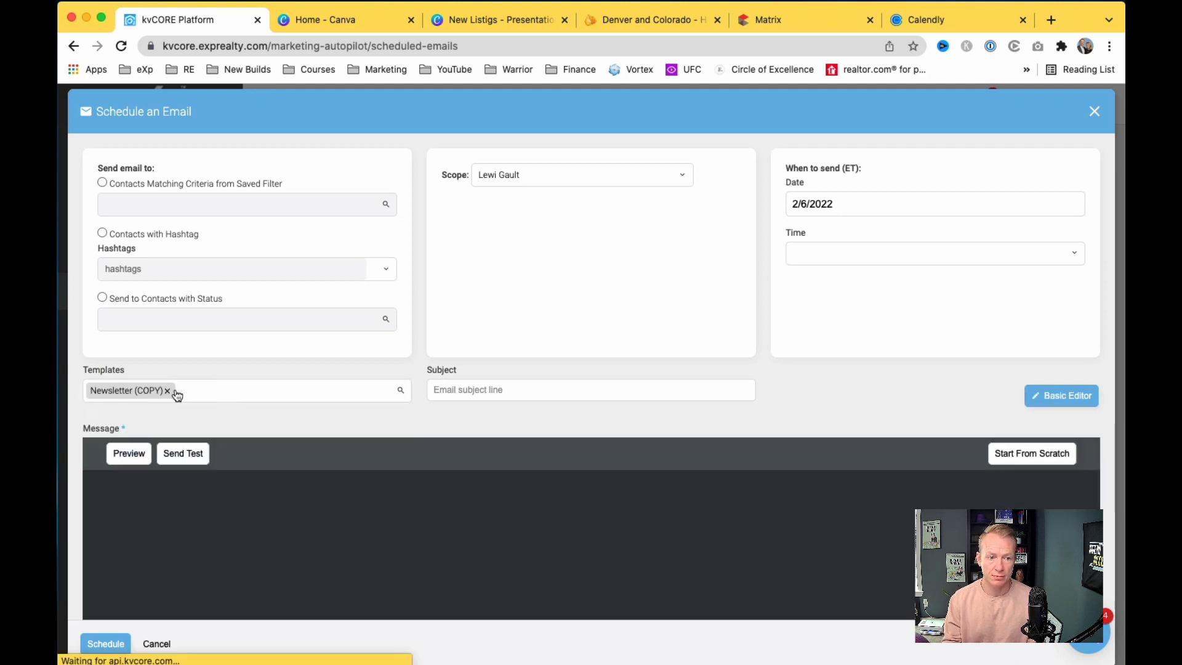
{"action": "left_click", "coordinate": [169, 391]}
{"action": "type", "text": "GG news"}
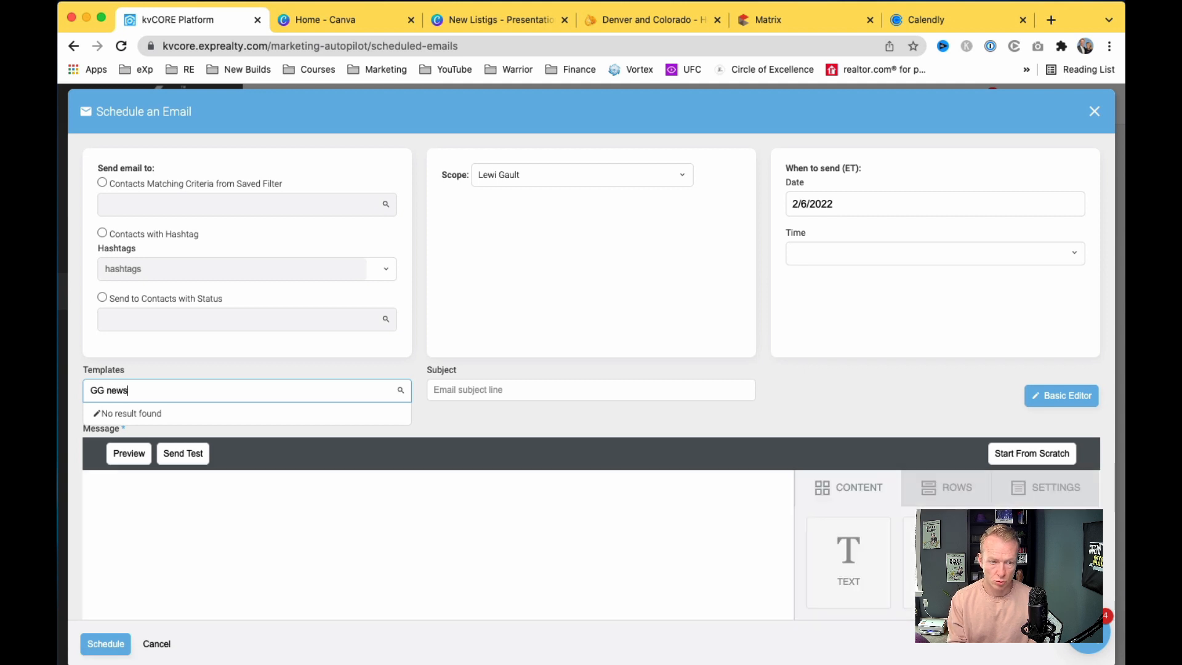
{"action": "key", "text": "Return"}
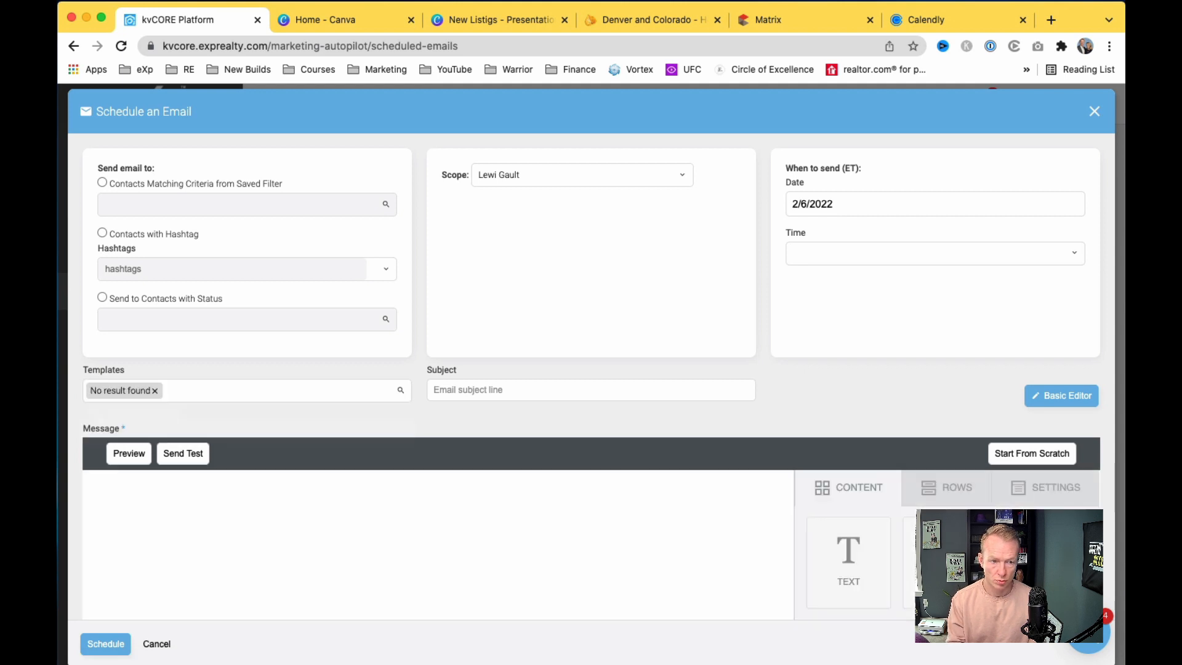
{"action": "left_click", "coordinate": [154, 391]}
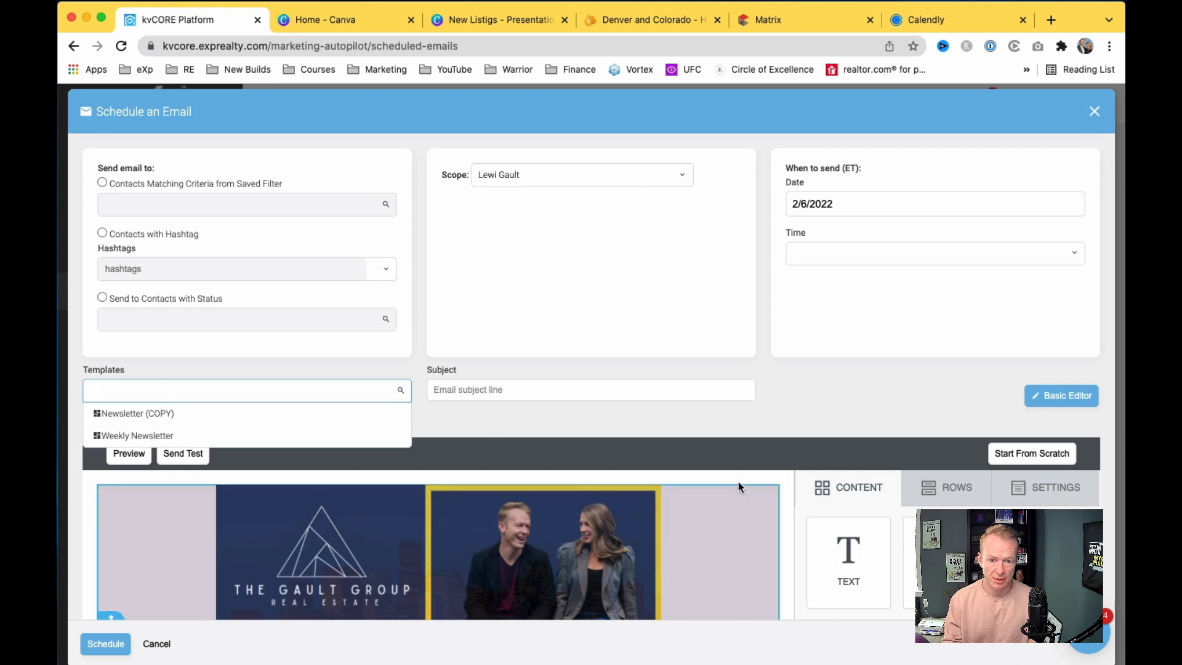
{"action": "left_click", "coordinate": [754, 489]}
Step: Scroll through the loaded newsletter from the Denver Relocation Specialists header to the city buttons and back
{"action": "scroll", "coordinate": [783, 497], "scroll_direction": "down", "scroll_amount": 2}
{"action": "scroll", "coordinate": [783, 497], "scroll_direction": "down", "scroll_amount": 12}
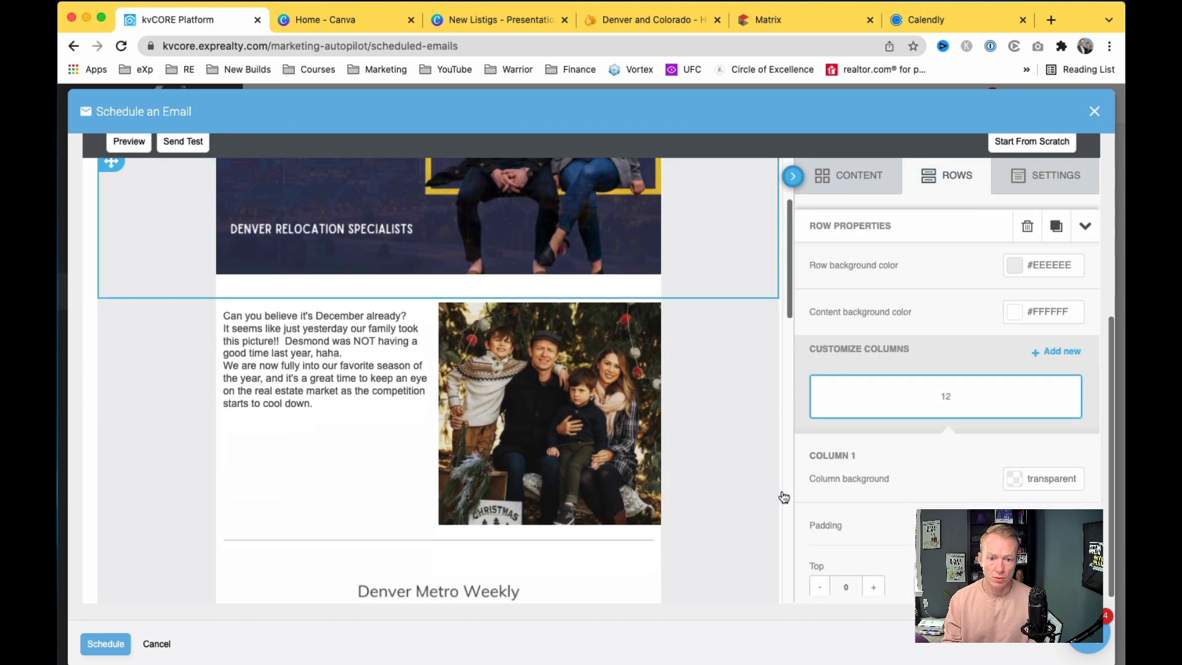
{"action": "scroll", "coordinate": [783, 497], "scroll_direction": "up", "scroll_amount": 10}
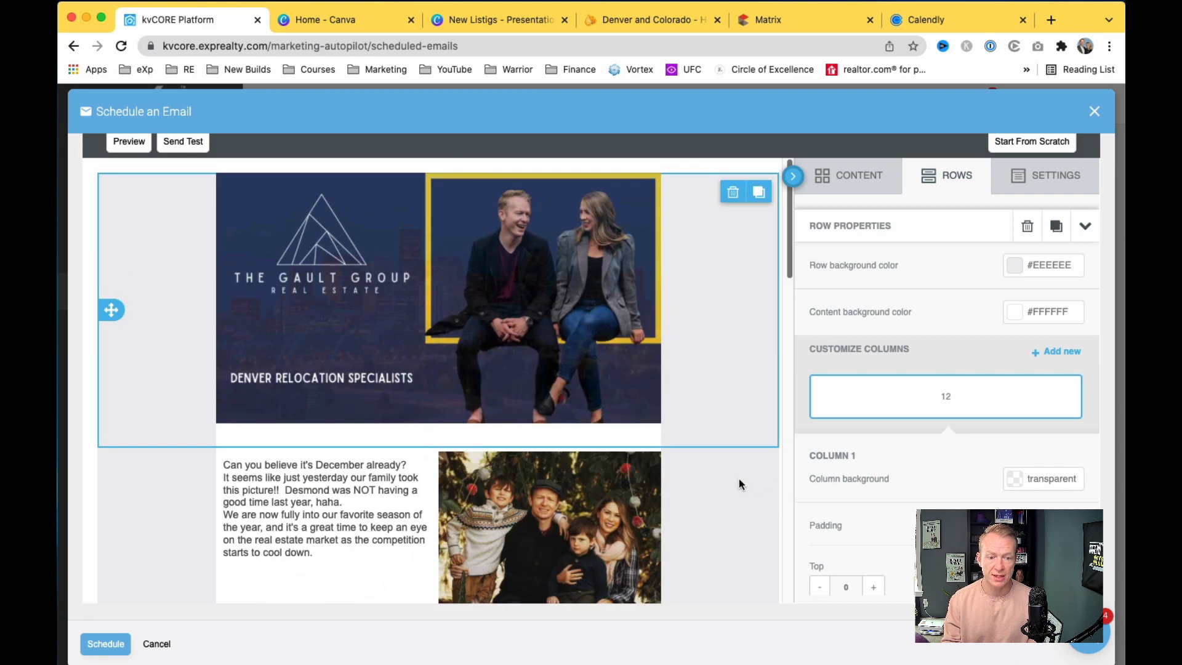
{"action": "scroll", "coordinate": [486, 477], "scroll_direction": "up", "scroll_amount": 1}
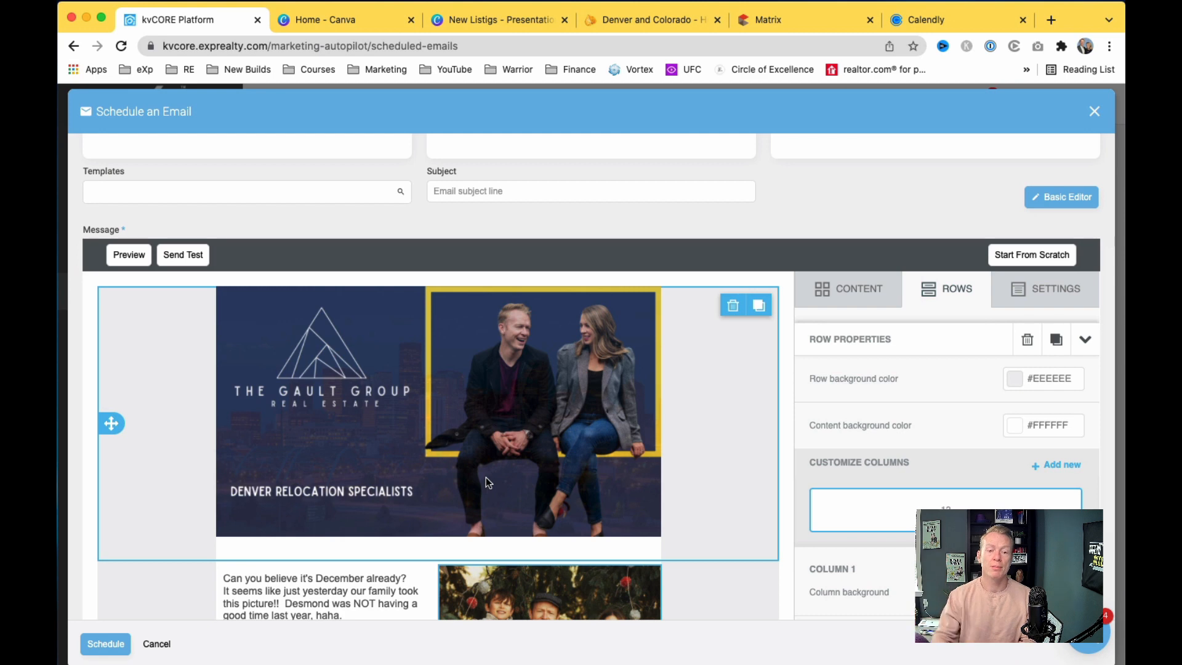
{"action": "scroll", "coordinate": [485, 477], "scroll_direction": "down", "scroll_amount": 4}
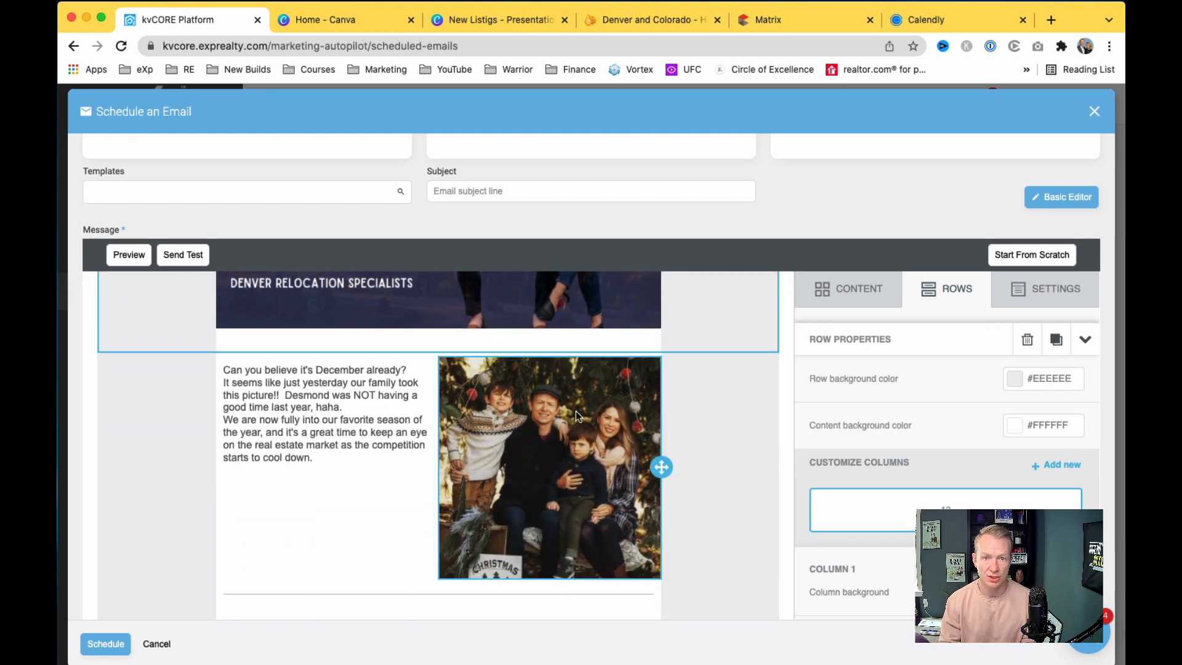
{"action": "scroll", "coordinate": [496, 448], "scroll_direction": "down", "scroll_amount": 1}
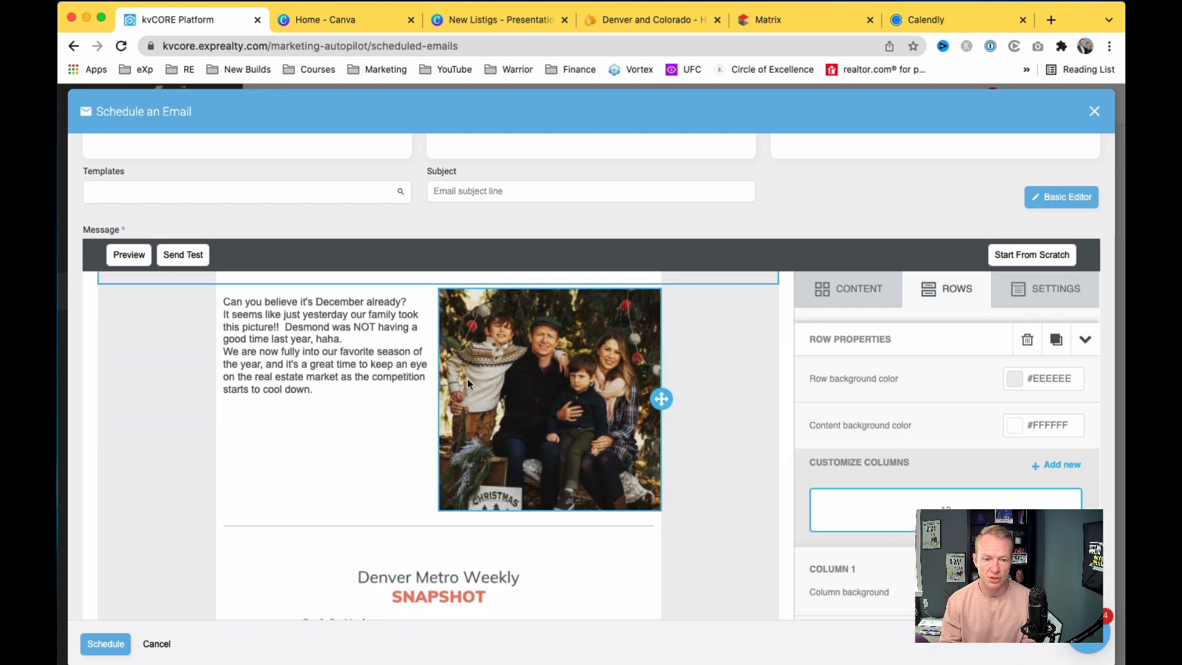
{"action": "scroll", "coordinate": [467, 378], "scroll_direction": "down", "scroll_amount": 5}
{"action": "scroll", "coordinate": [472, 400], "scroll_direction": "down", "scroll_amount": 1}
{"action": "scroll", "coordinate": [478, 404], "scroll_direction": "down", "scroll_amount": 6}
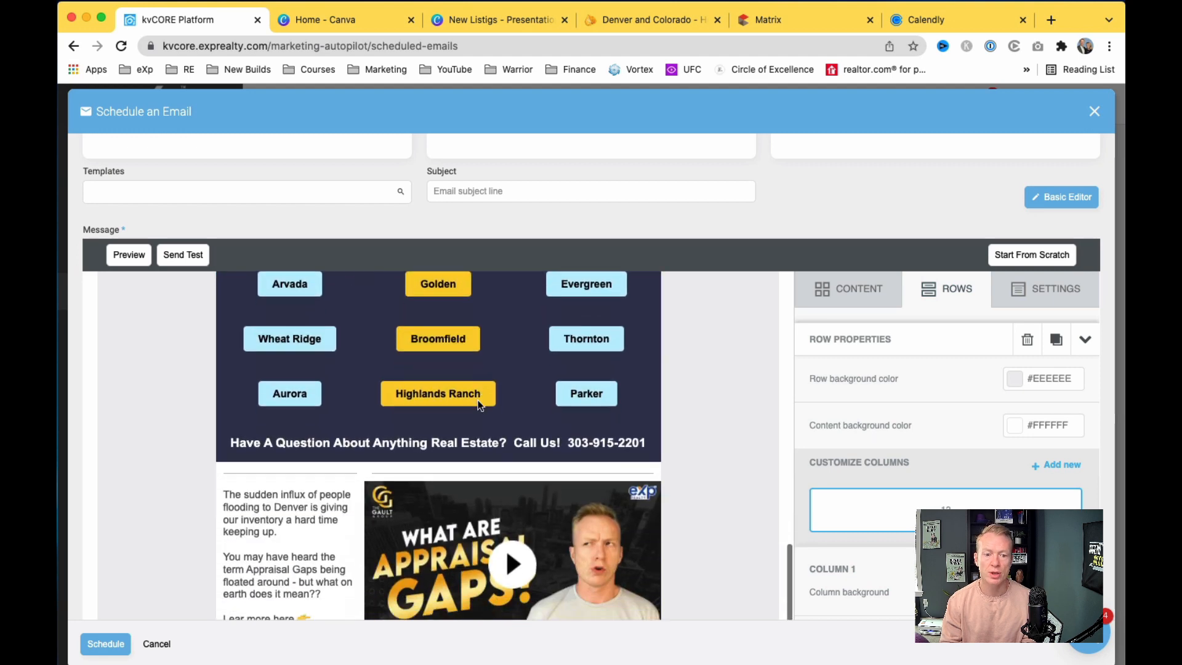
{"action": "scroll", "coordinate": [335, 489], "scroll_direction": "down", "scroll_amount": 2}
{"action": "scroll", "coordinate": [335, 490], "scroll_direction": "down", "scroll_amount": 1}
{"action": "scroll", "coordinate": [334, 485], "scroll_direction": "up", "scroll_amount": 15}
{"action": "scroll", "coordinate": [333, 474], "scroll_direction": "up", "scroll_amount": 5}
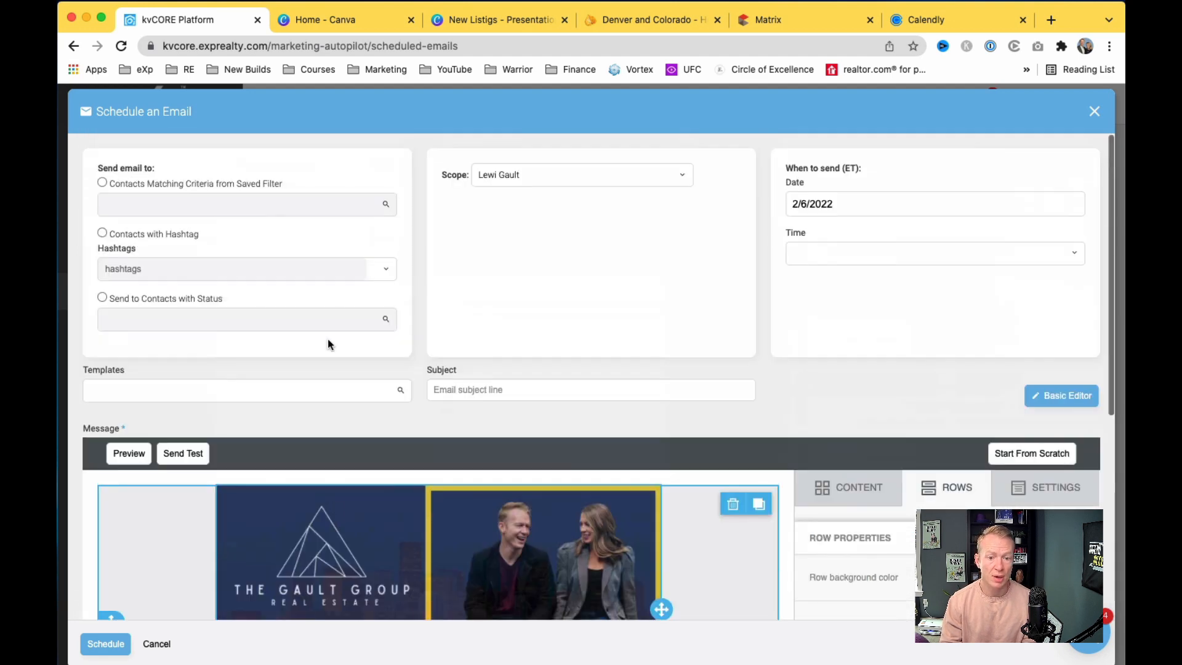
{"action": "scroll", "coordinate": [337, 241], "scroll_direction": "down", "scroll_amount": 6}
{"action": "scroll", "coordinate": [337, 239], "scroll_direction": "up", "scroll_amount": 5}
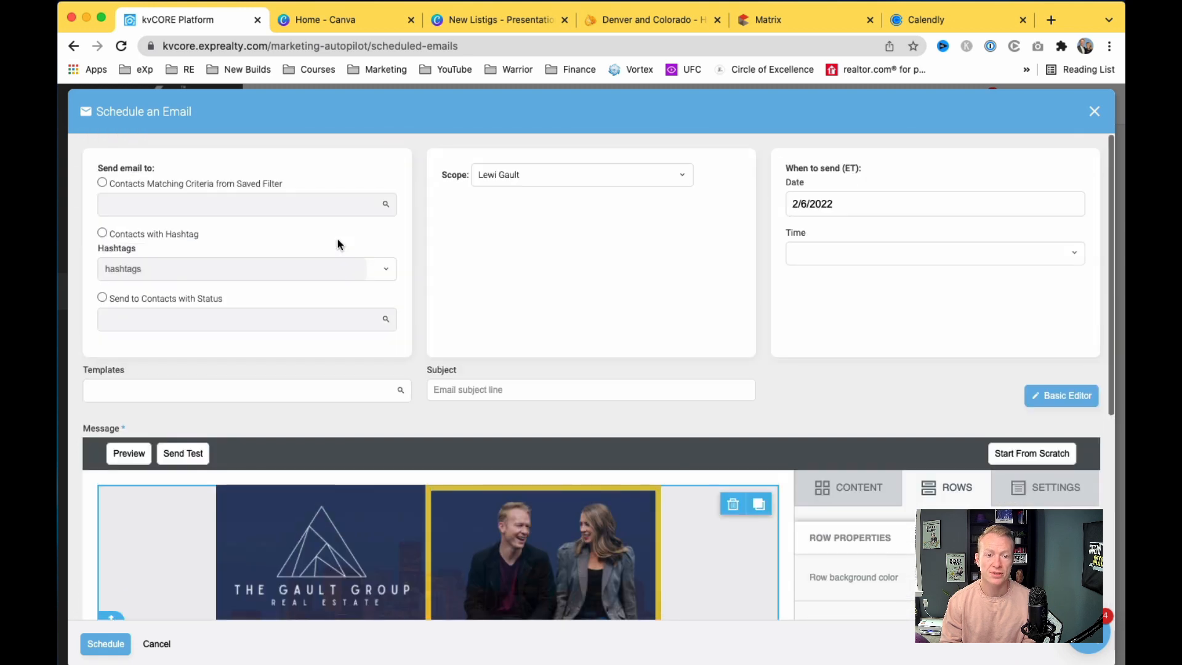
{"action": "scroll", "coordinate": [341, 433], "scroll_direction": "down", "scroll_amount": 3}
{"action": "scroll", "coordinate": [486, 476], "scroll_direction": "down", "scroll_amount": 1}
{"action": "scroll", "coordinate": [486, 477], "scroll_direction": "up", "scroll_amount": 5}
{"action": "left_click", "coordinate": [476, 389]}
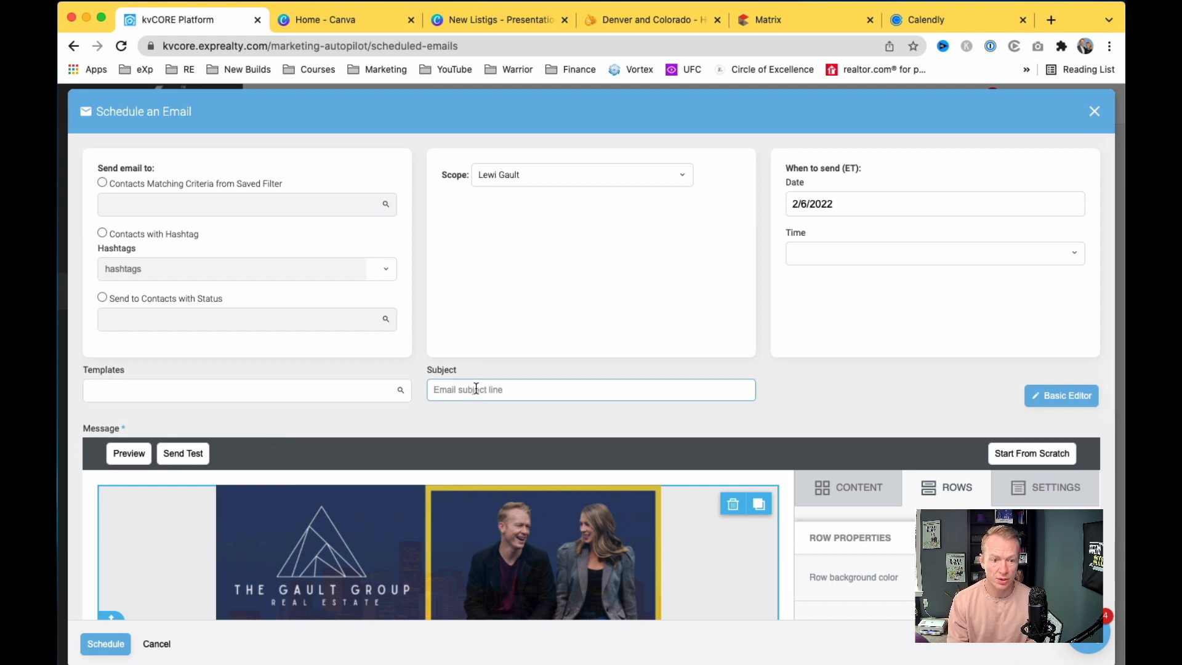
Step: Enter 'Merry christmas' as the email subject
{"action": "scroll", "coordinate": [475, 389], "scroll_direction": "down", "scroll_amount": 5}
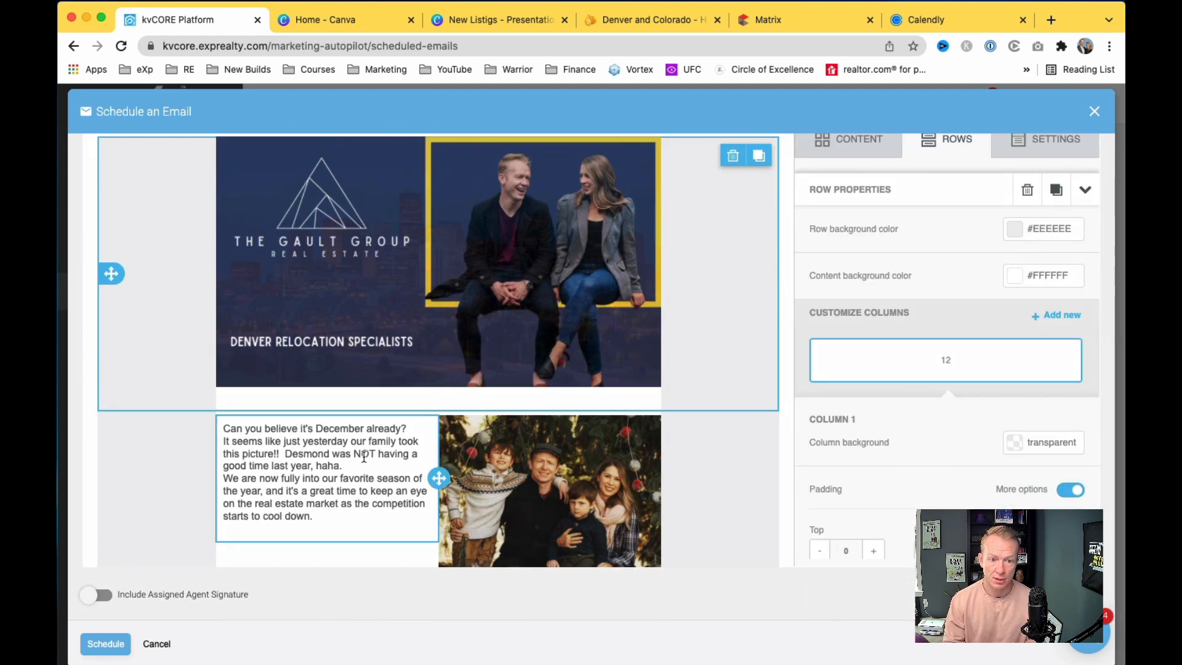
{"action": "scroll", "coordinate": [363, 456], "scroll_direction": "up", "scroll_amount": 5}
{"action": "type", "text": "Merry christmas"}
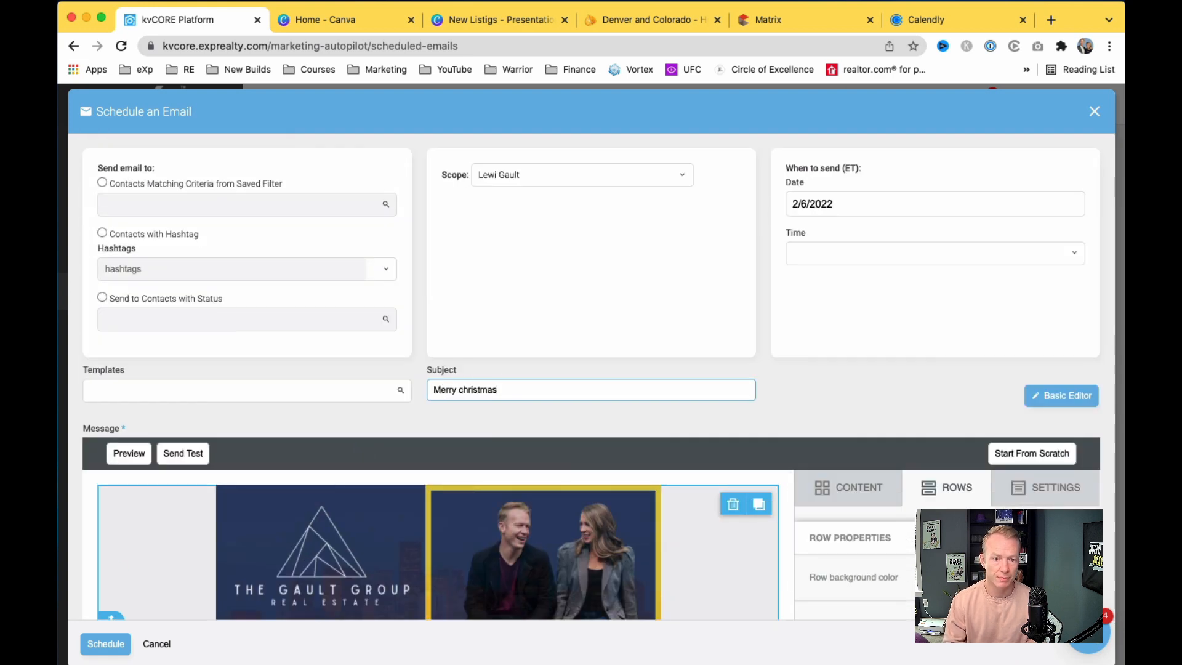
{"action": "left_click", "coordinate": [578, 338]}
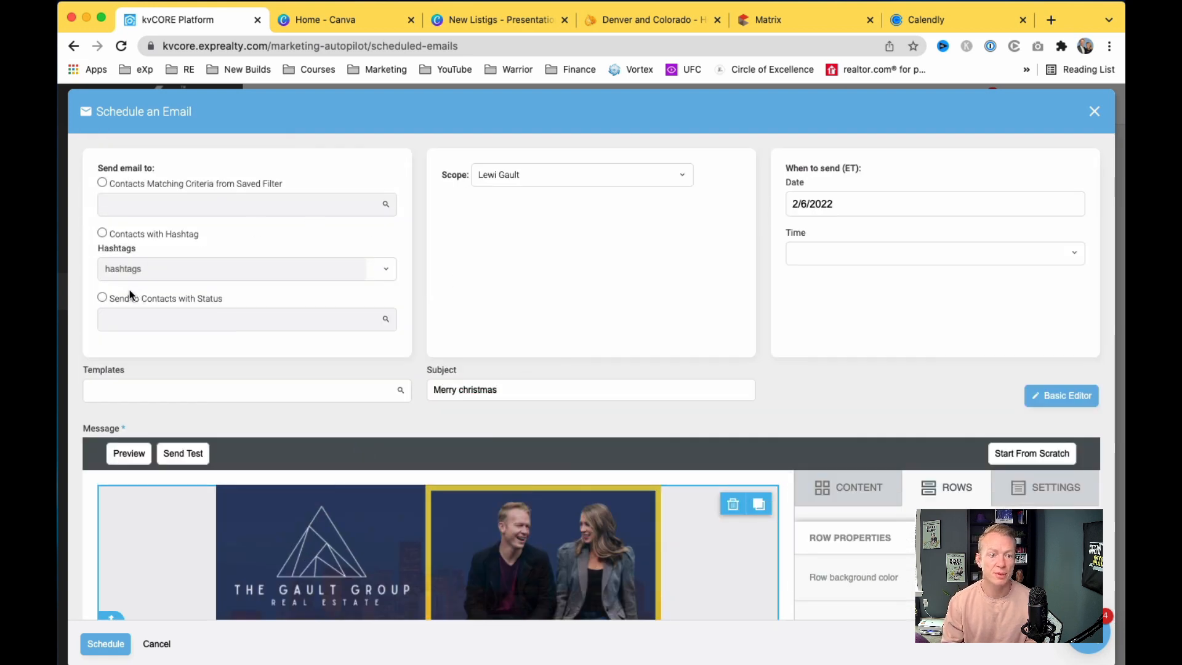
Step: Send to contacts with statuses Sphere, Prospect, New Lead, Active Lead, Client, Contract and Closed
{"action": "left_click", "coordinate": [103, 296]}
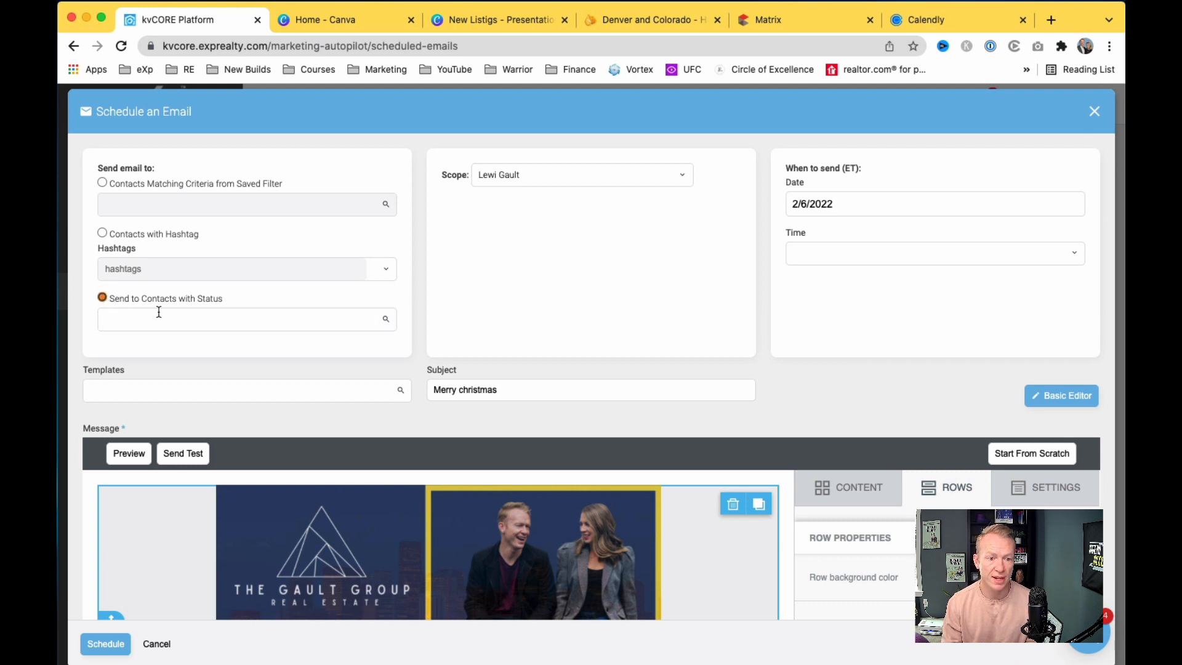
{"action": "left_click", "coordinate": [192, 315]}
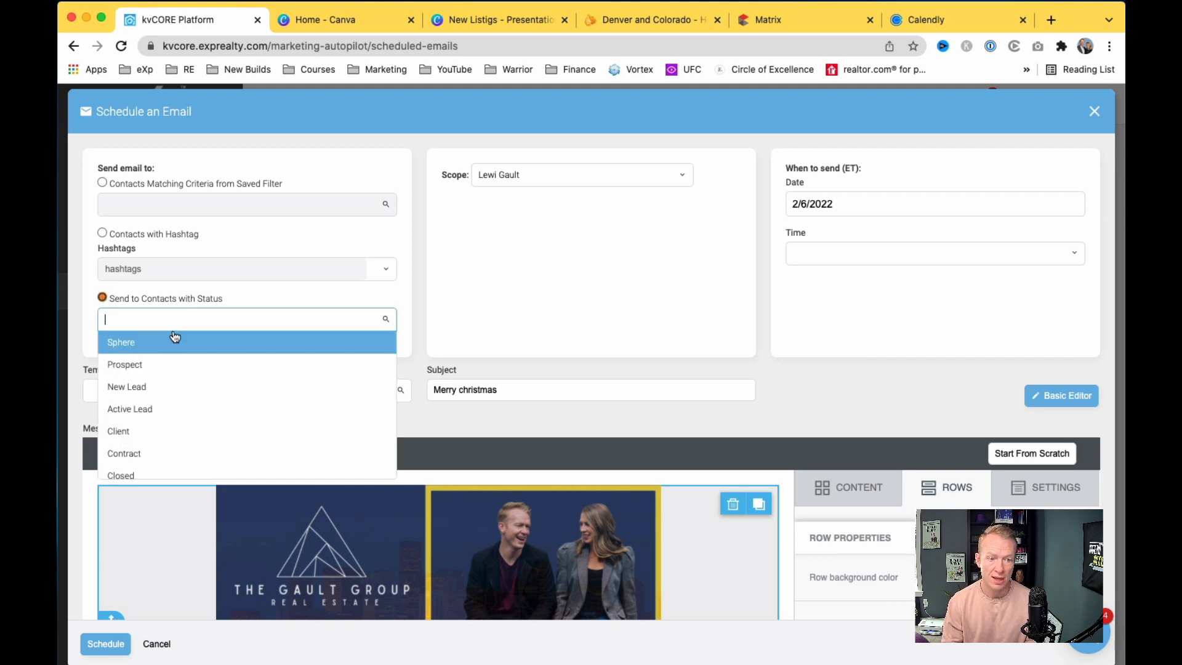
{"action": "left_click", "coordinate": [176, 339]}
{"action": "left_click", "coordinate": [198, 319]}
{"action": "left_click", "coordinate": [190, 364]}
{"action": "left_click", "coordinate": [221, 323]}
{"action": "left_click", "coordinate": [216, 385]}
{"action": "left_click", "coordinate": [258, 320]}
{"action": "left_click", "coordinate": [255, 408]}
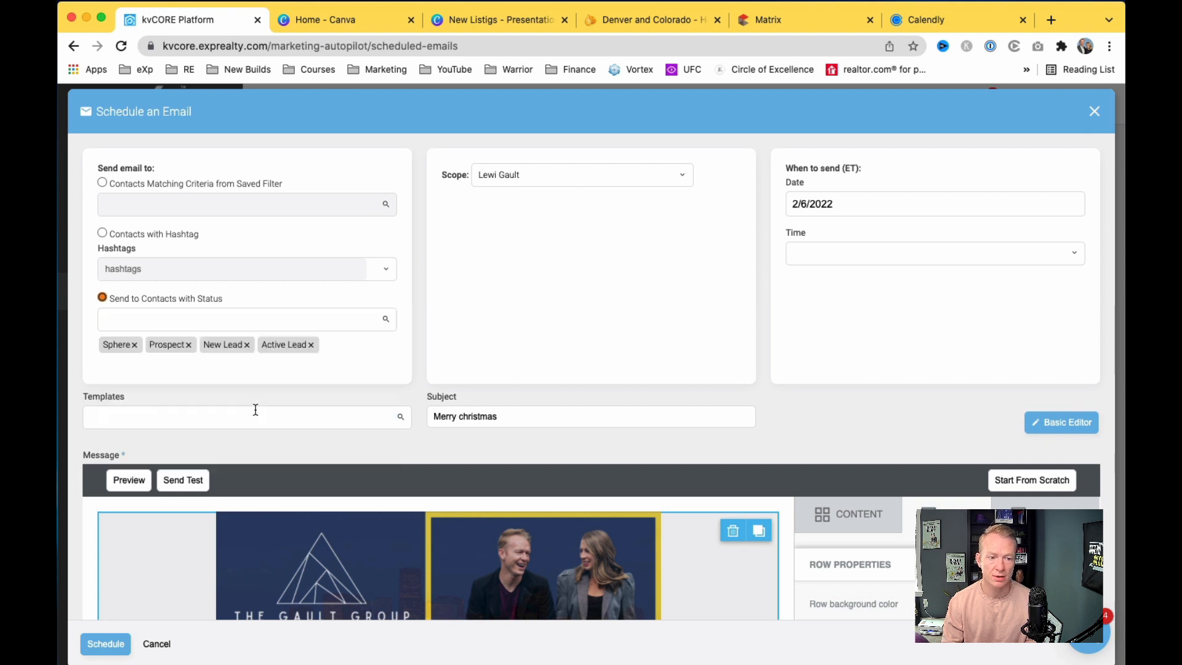
{"action": "left_click", "coordinate": [338, 321]}
{"action": "left_click", "coordinate": [317, 431]}
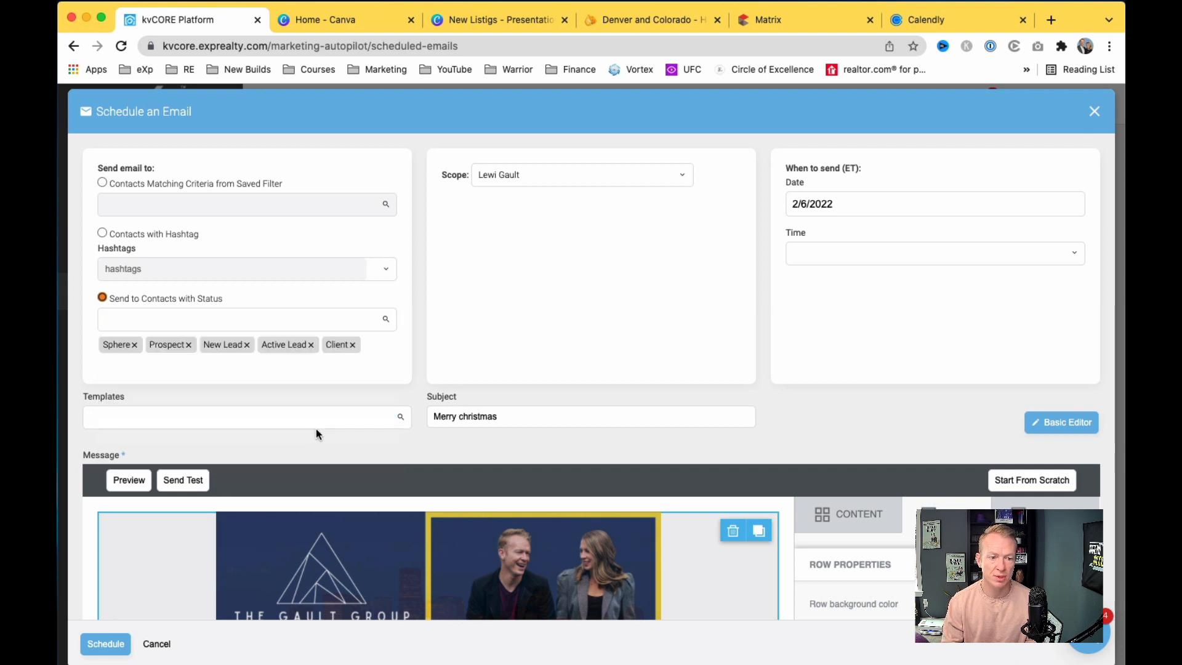
{"action": "left_click", "coordinate": [356, 317]}
{"action": "left_click", "coordinate": [256, 449]}
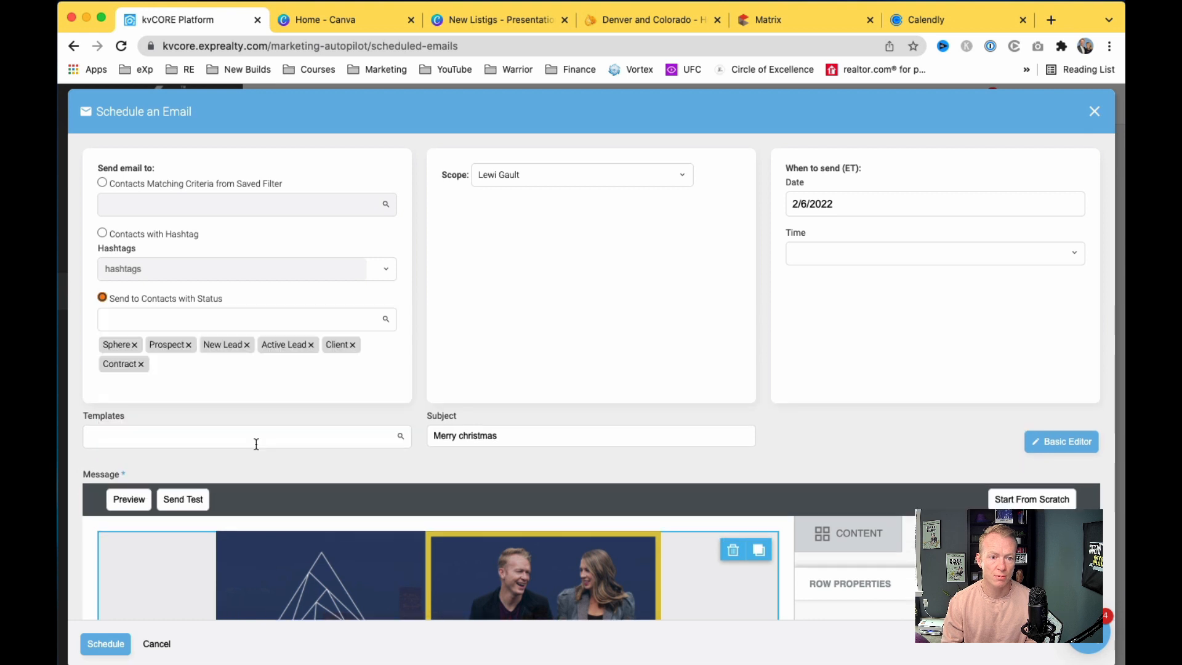
{"action": "left_click", "coordinate": [254, 320]}
{"action": "left_click", "coordinate": [216, 468]}
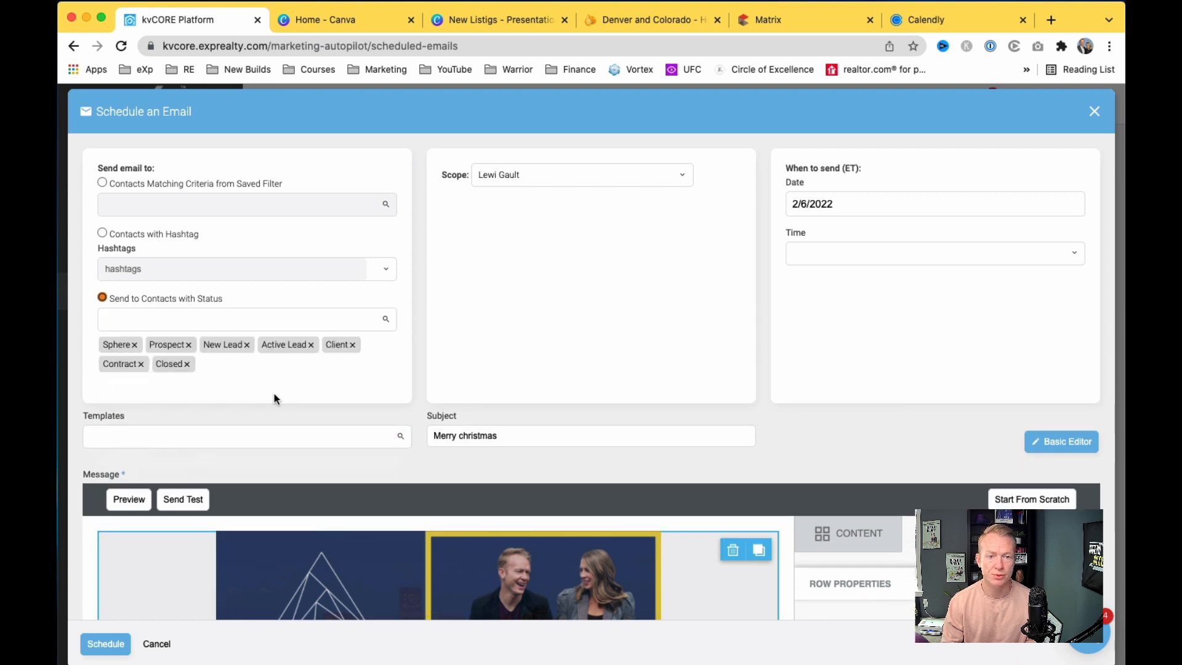
{"action": "left_click", "coordinate": [850, 206]}
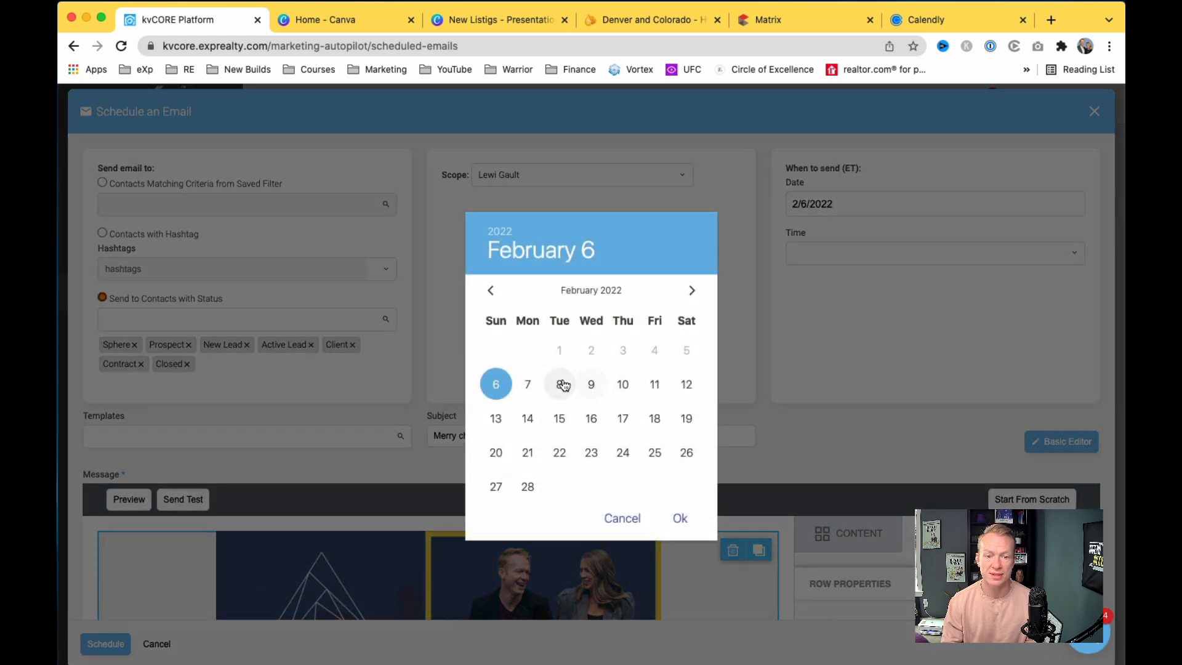
Step: Set the send date to 2/8/2022 at 7:00 am and include the assigned agent signature
{"action": "left_click", "coordinate": [563, 385]}
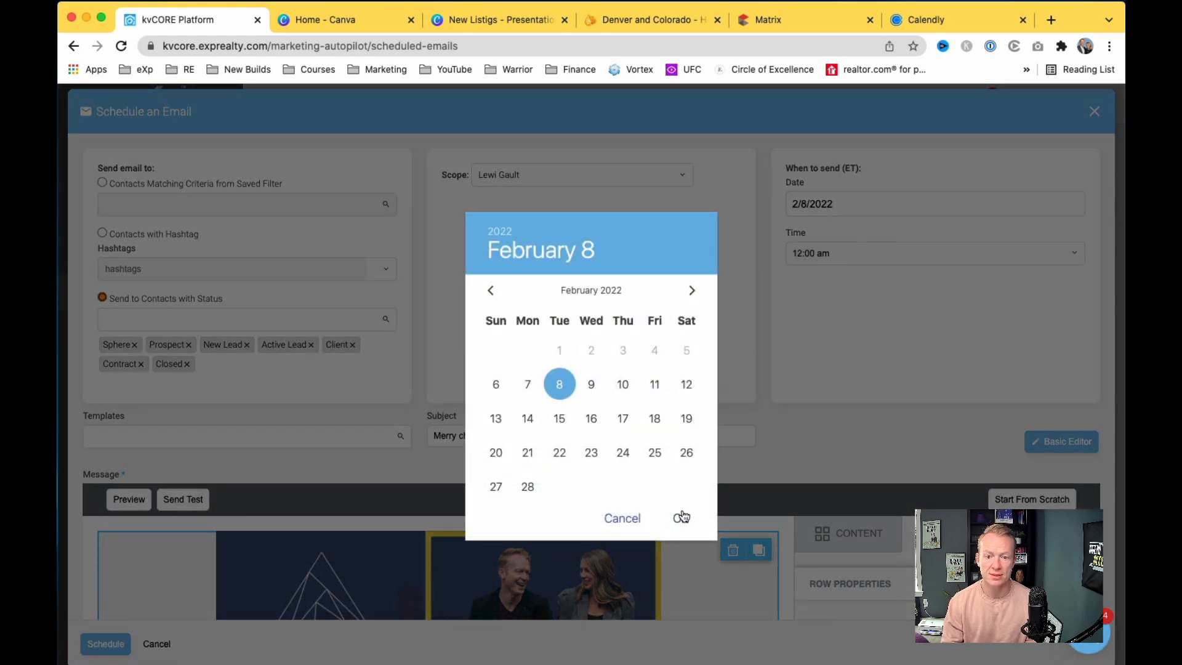
{"action": "left_click", "coordinate": [681, 517]}
{"action": "left_click", "coordinate": [847, 252]}
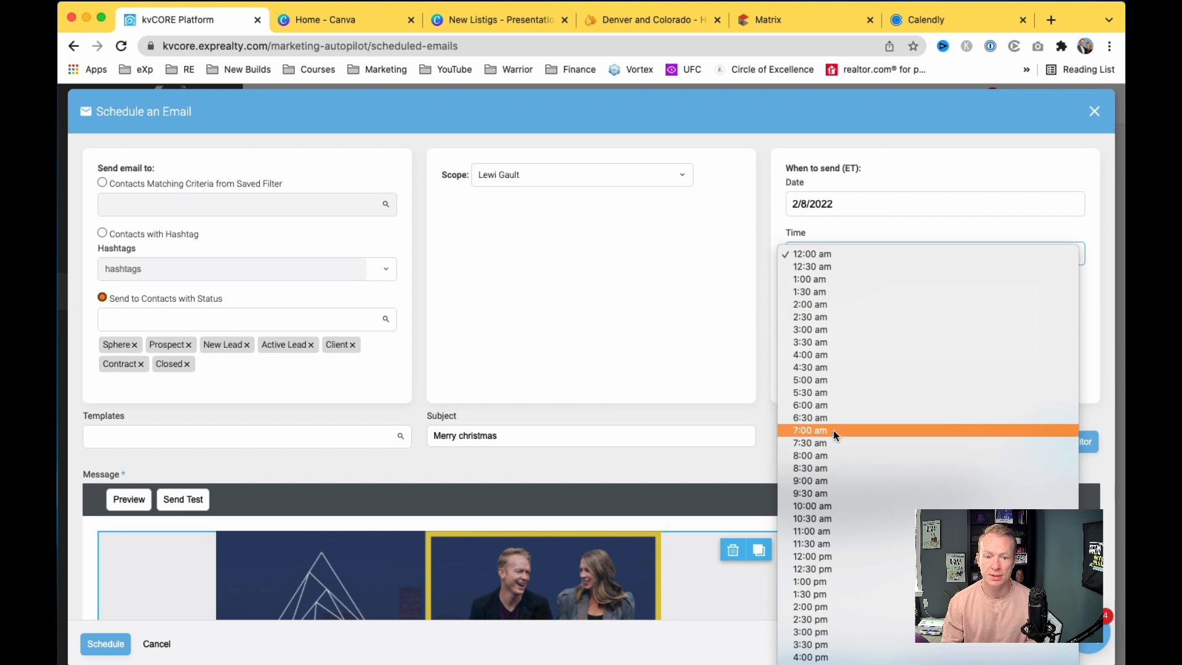
{"action": "left_click", "coordinate": [836, 431]}
{"action": "scroll", "coordinate": [785, 442], "scroll_direction": "down", "scroll_amount": 3}
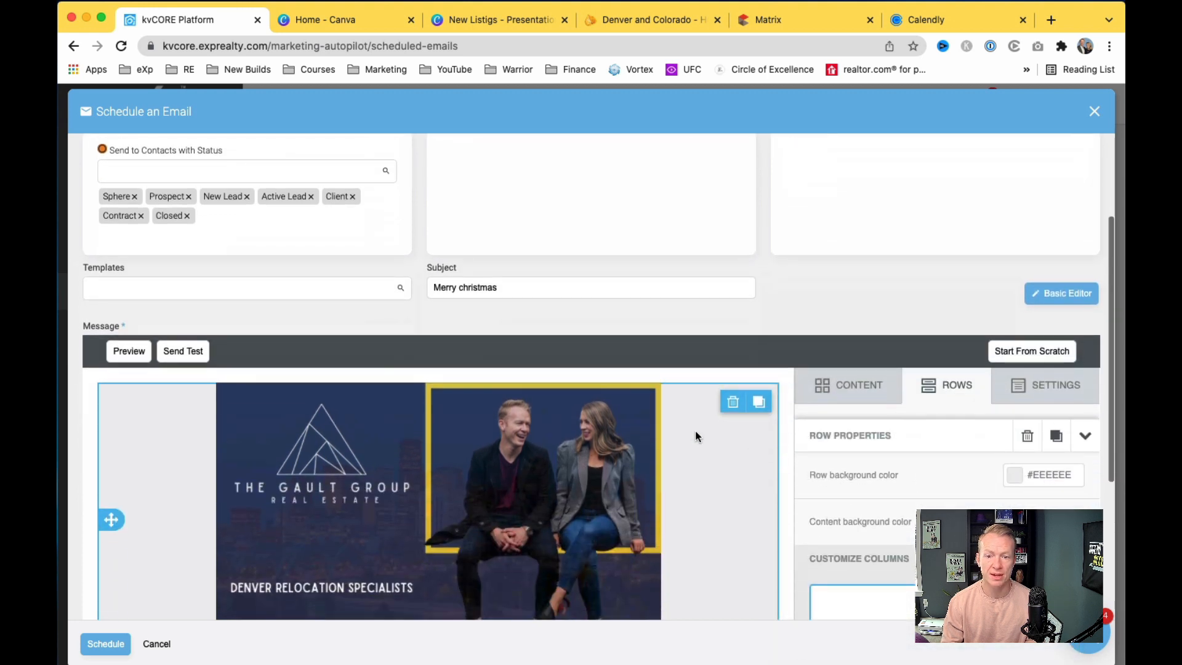
{"action": "scroll", "coordinate": [695, 430], "scroll_direction": "up", "scroll_amount": 2}
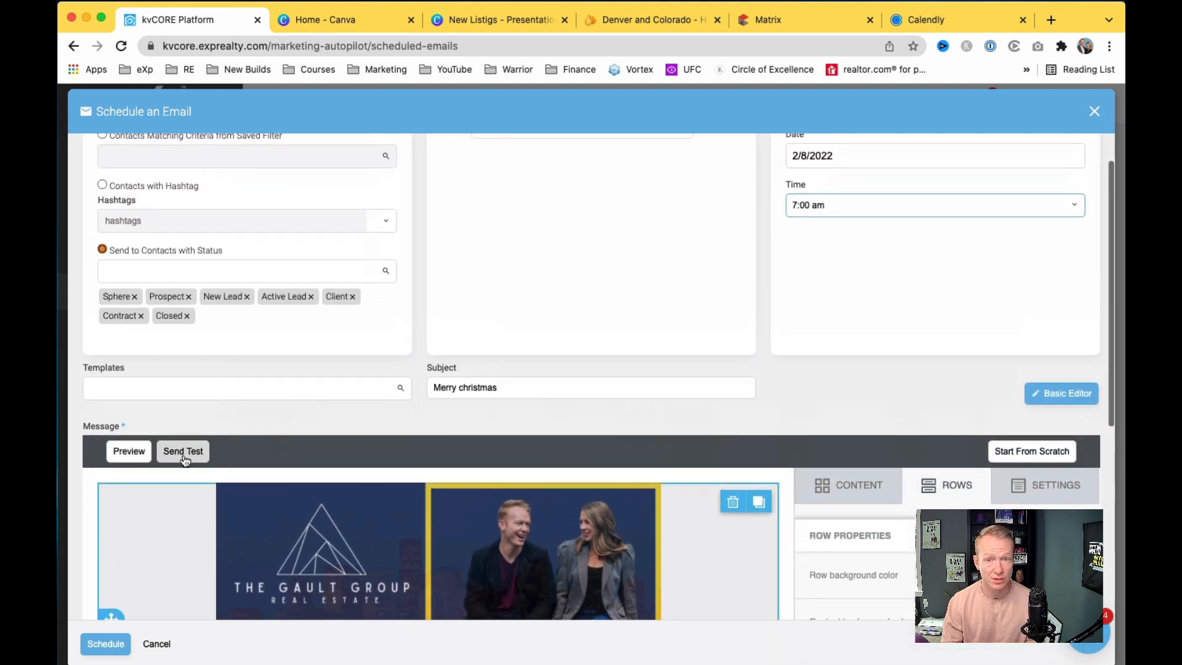
{"action": "scroll", "coordinate": [702, 448], "scroll_direction": "up", "scroll_amount": 2}
{"action": "scroll", "coordinate": [878, 484], "scroll_direction": "down", "scroll_amount": 8}
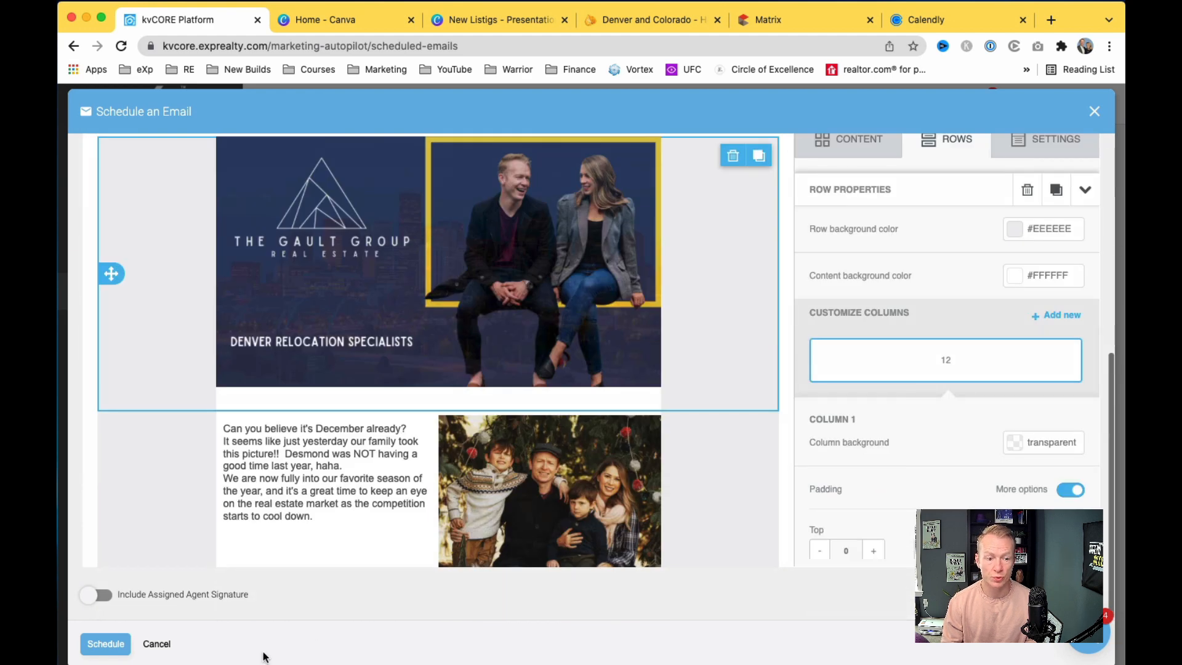
{"action": "left_click", "coordinate": [103, 595]}
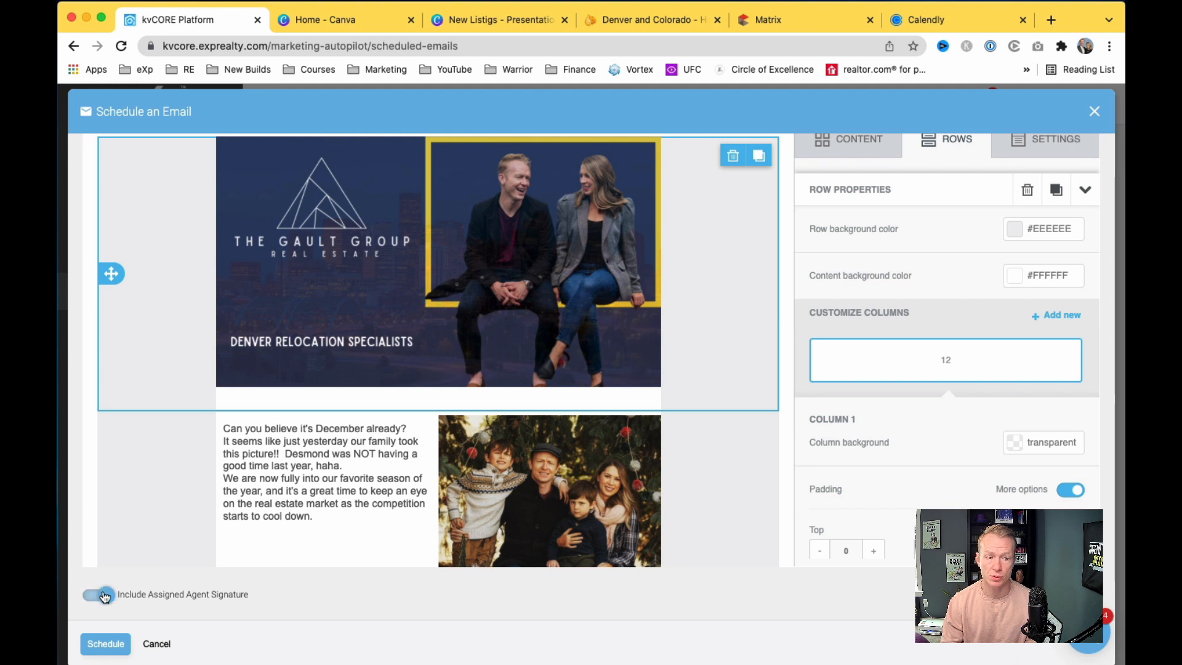
Step: Schedule the Merry christmas email, then delete the scheduled entry and confirm
{"action": "left_click", "coordinate": [103, 651]}
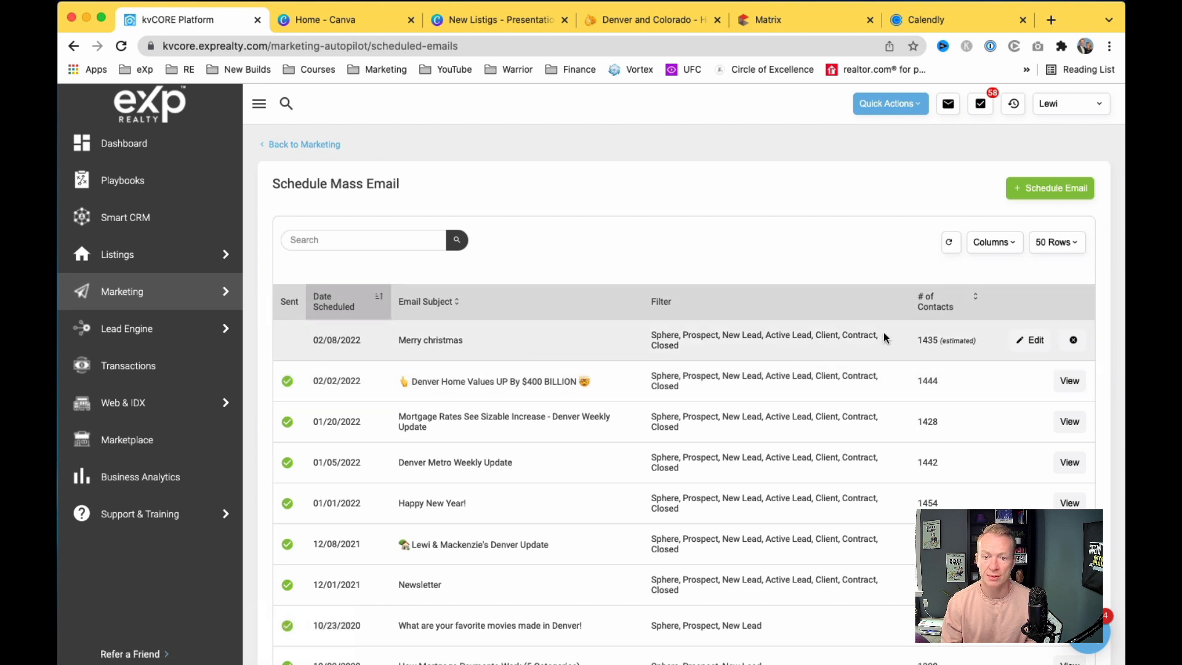
{"action": "left_click", "coordinate": [1071, 348]}
{"action": "left_click", "coordinate": [556, 354]}
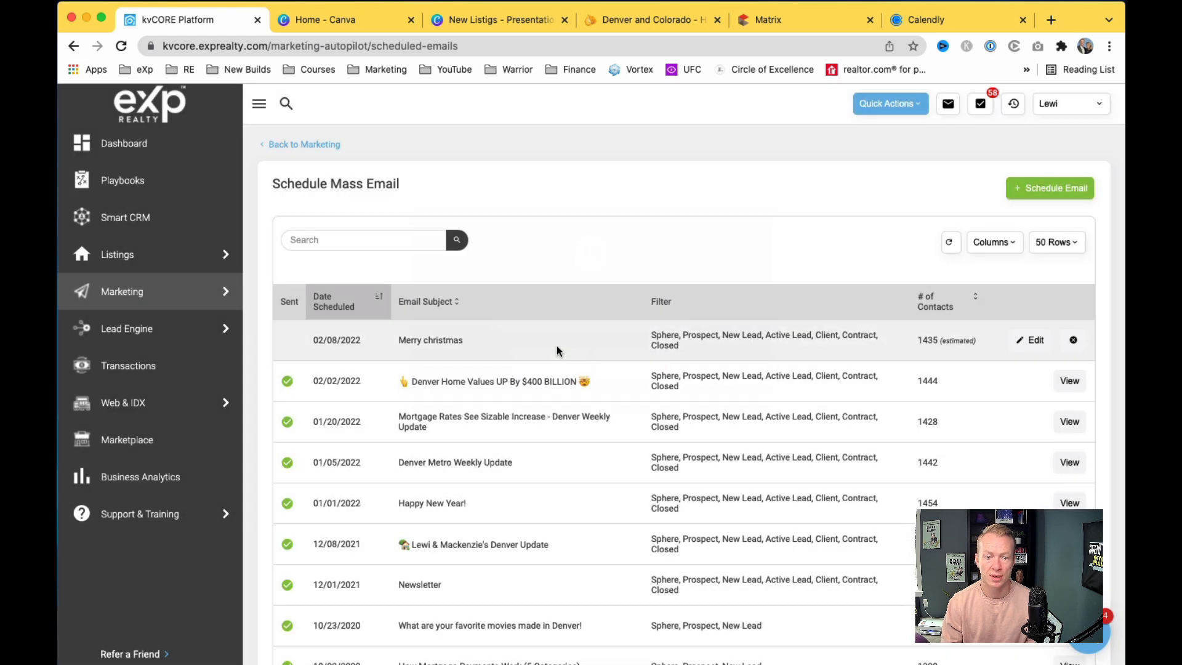